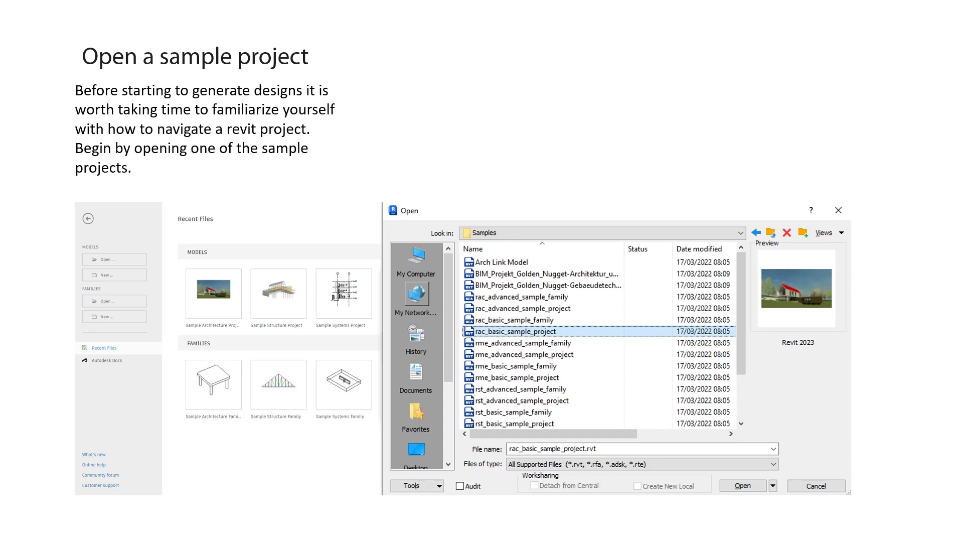
Switch from the slide show to Revit 2023 and open the Sample Architecture Project
left_click(287, 324)
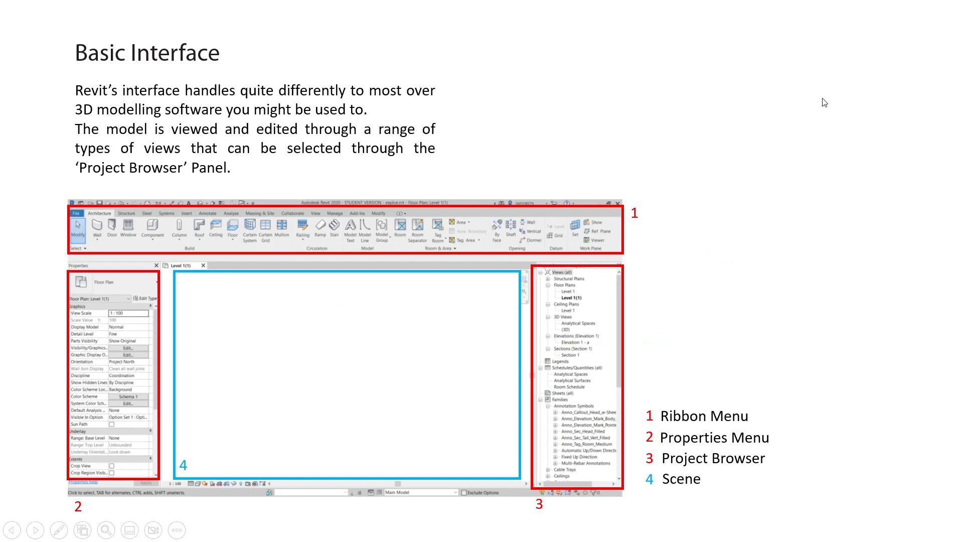
key("Escape")
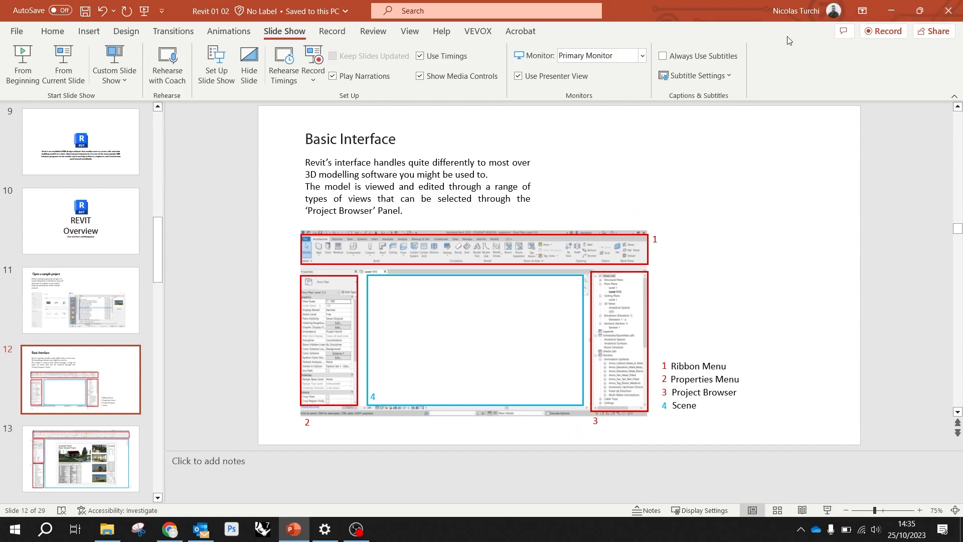
left_click(890, 12)
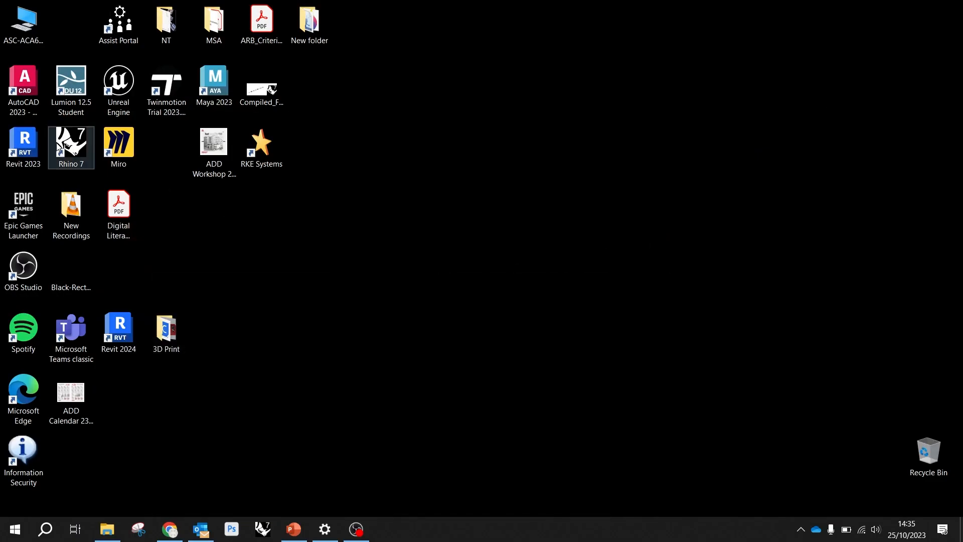
double_click(42, 147)
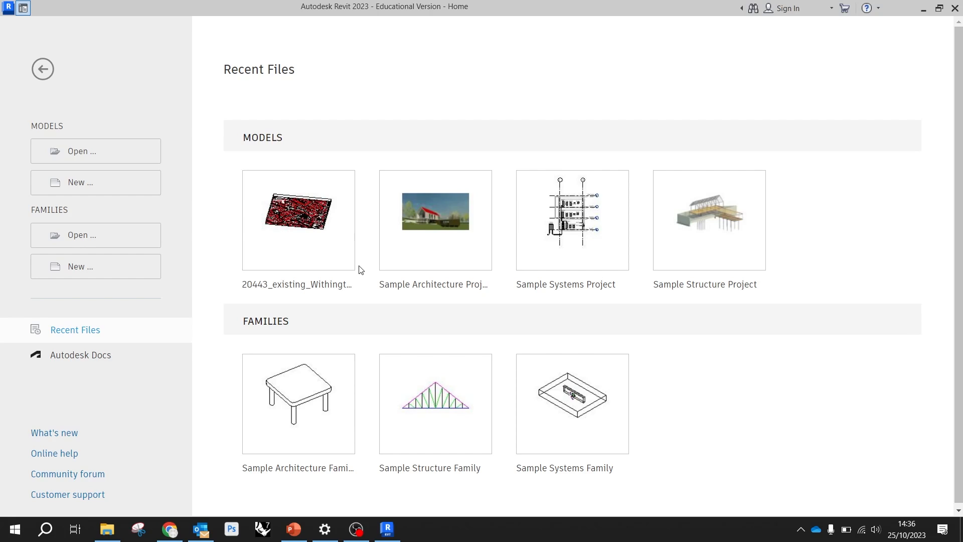
left_click(449, 225)
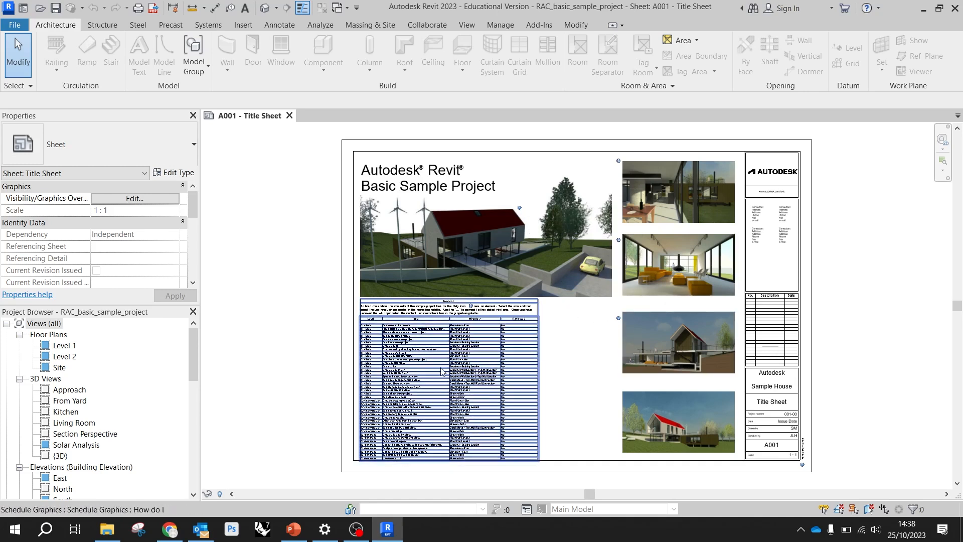
Examine the "How do I" schedule and the overall layout of the A001 title sheet
scroll(441, 374, "up", 3)
scroll(425, 370, "up", 1)
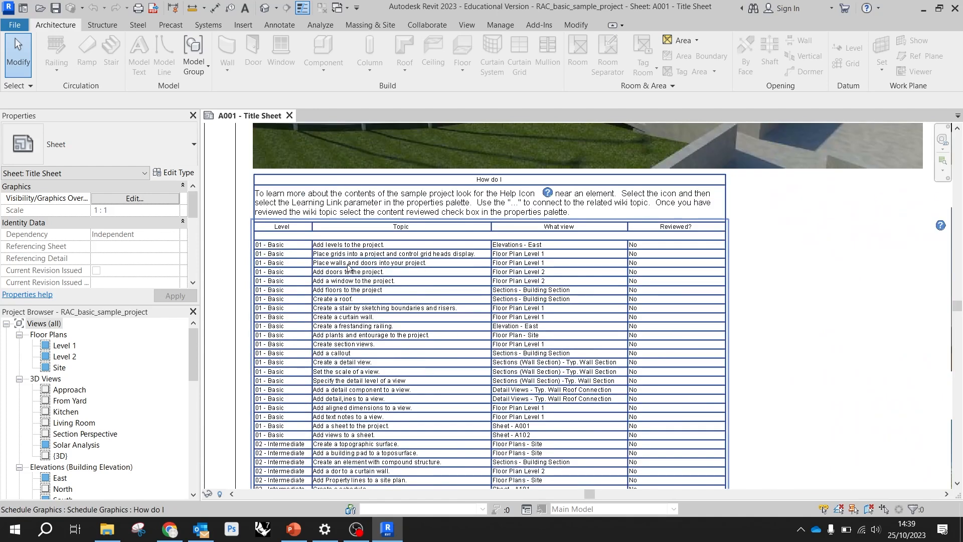
scroll(353, 263, "up", 1)
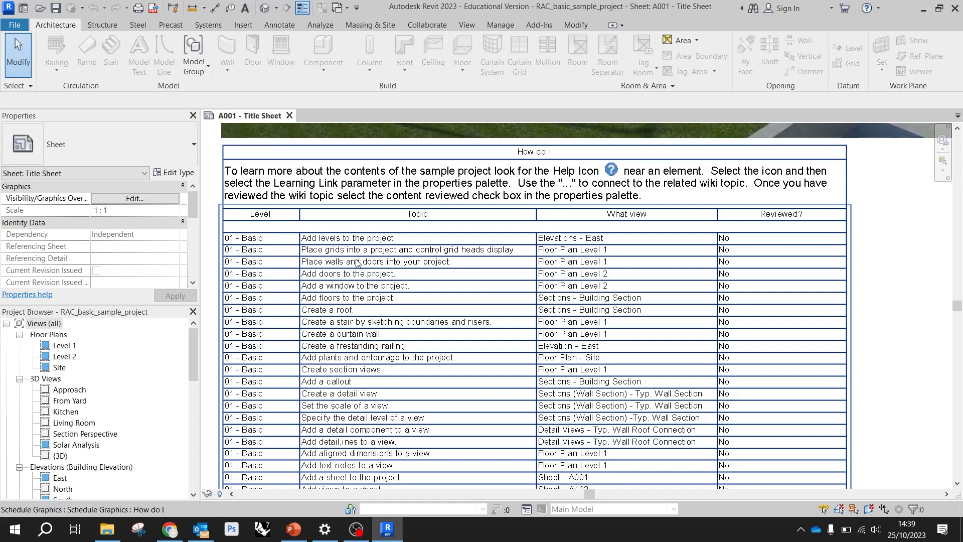
scroll(453, 348, "down", 2)
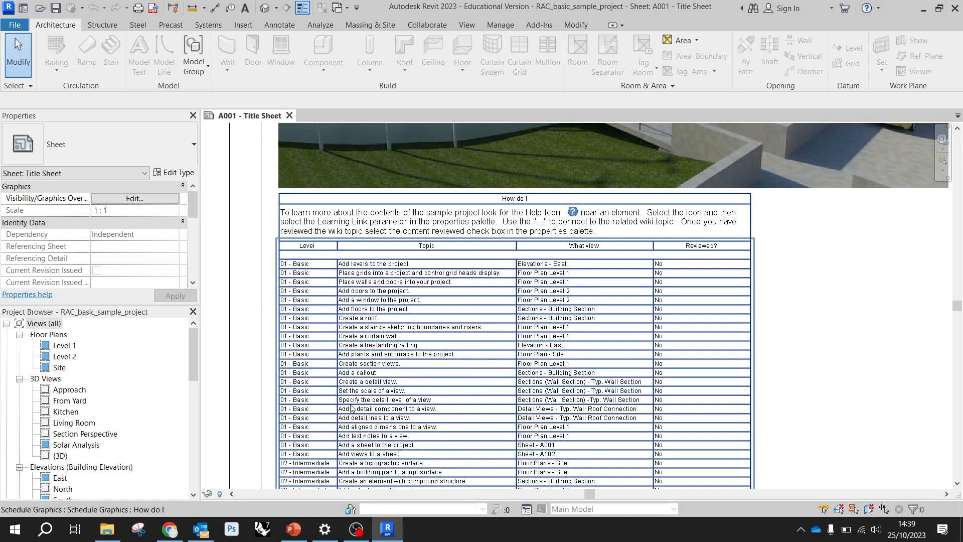
scroll(620, 356, "down", 3)
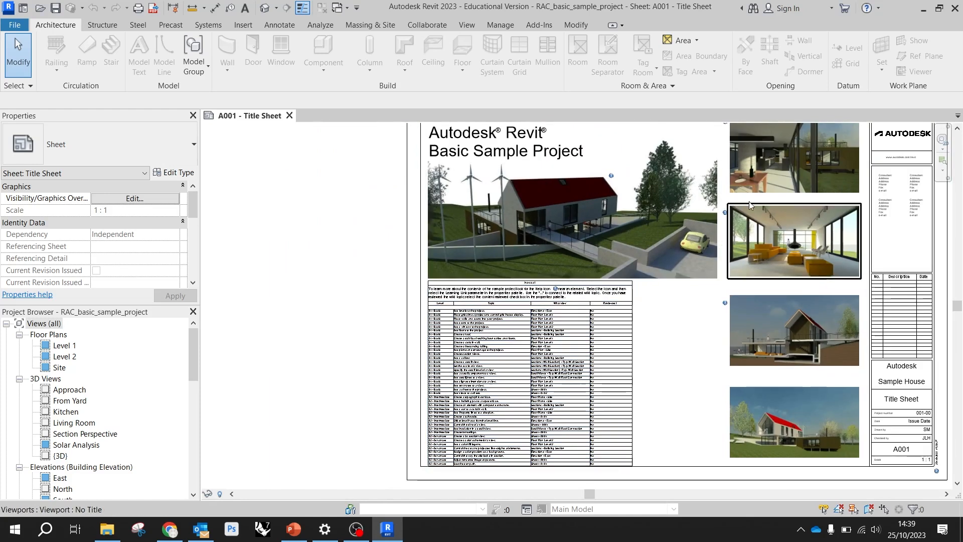
scroll(768, 225, "down", 2)
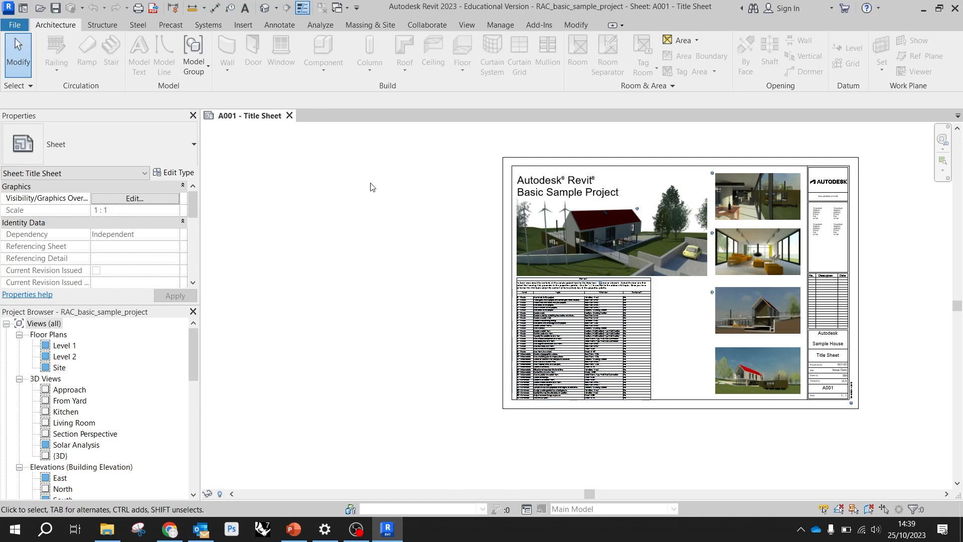
scroll(393, 290, "down", 2)
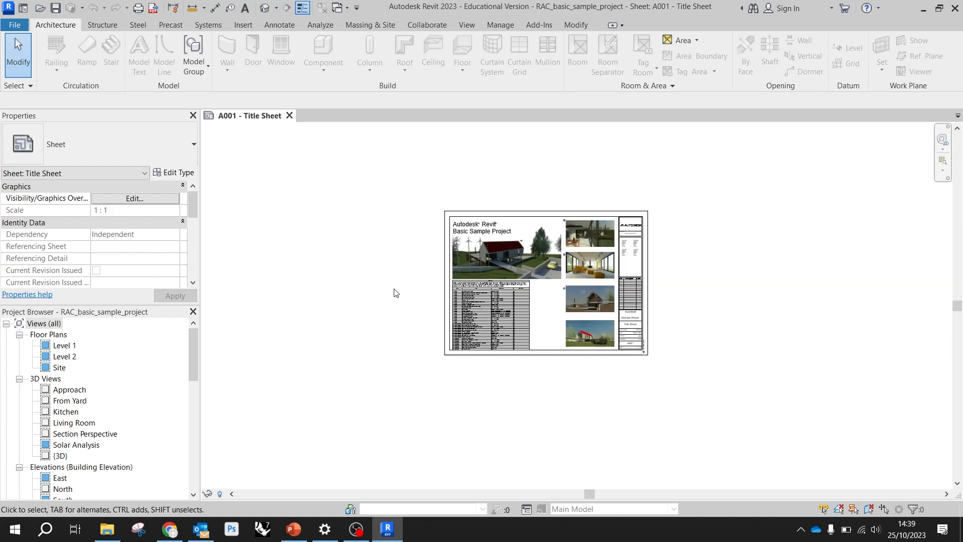
scroll(529, 273, "up", 3)
scroll(529, 272, "down", 3)
scroll(540, 258, "up", 4)
scroll(513, 258, "down", 3)
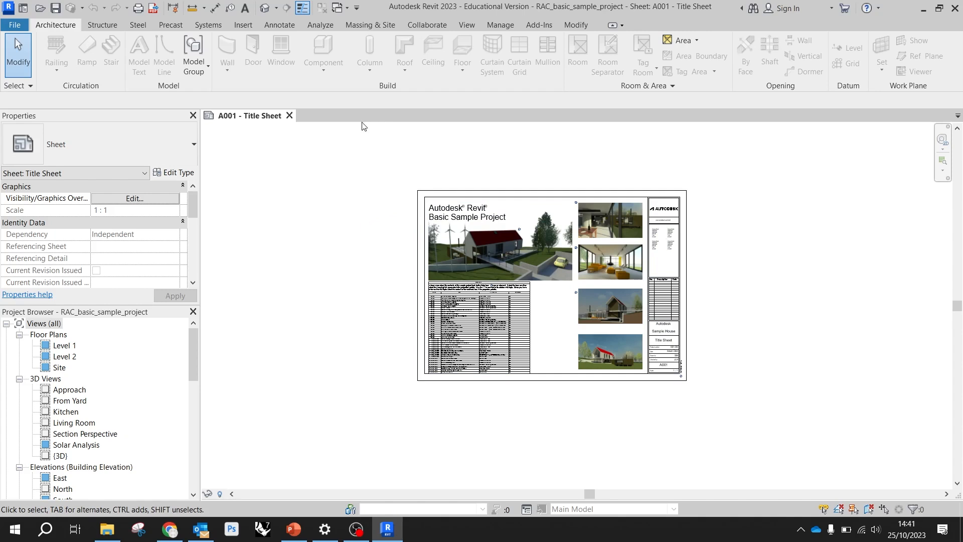
Review the Structure, Steel and Massing & Site tool sets and the title sheet's properties
left_click(111, 27)
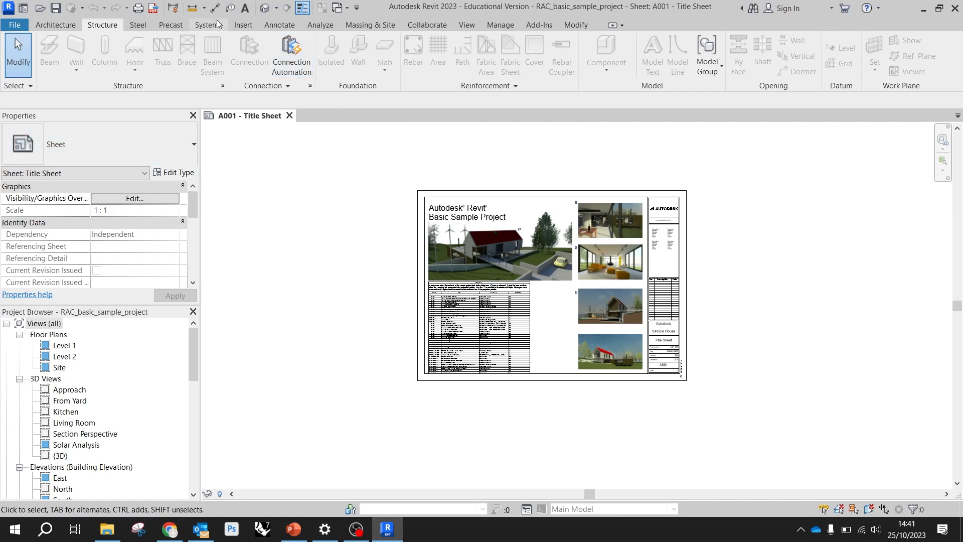
left_click(136, 25)
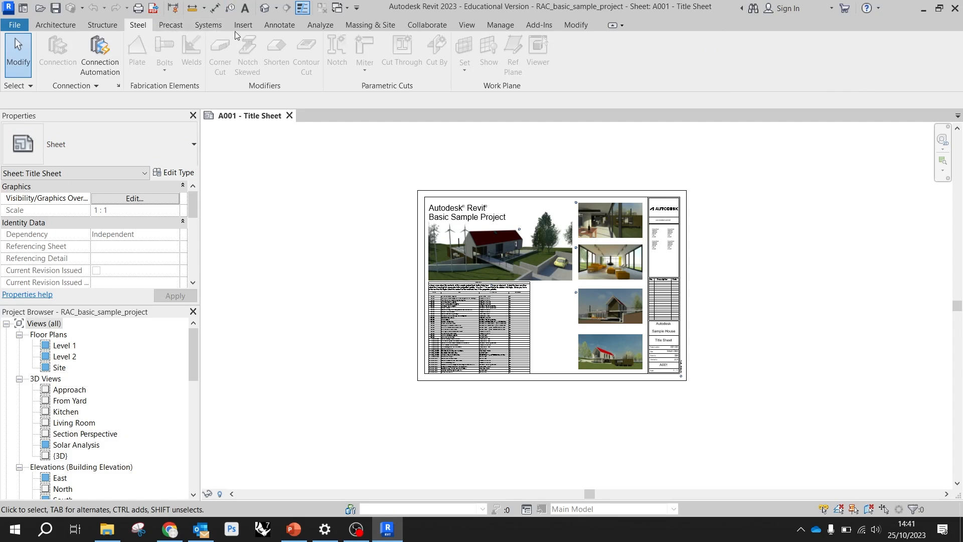
left_click(366, 25)
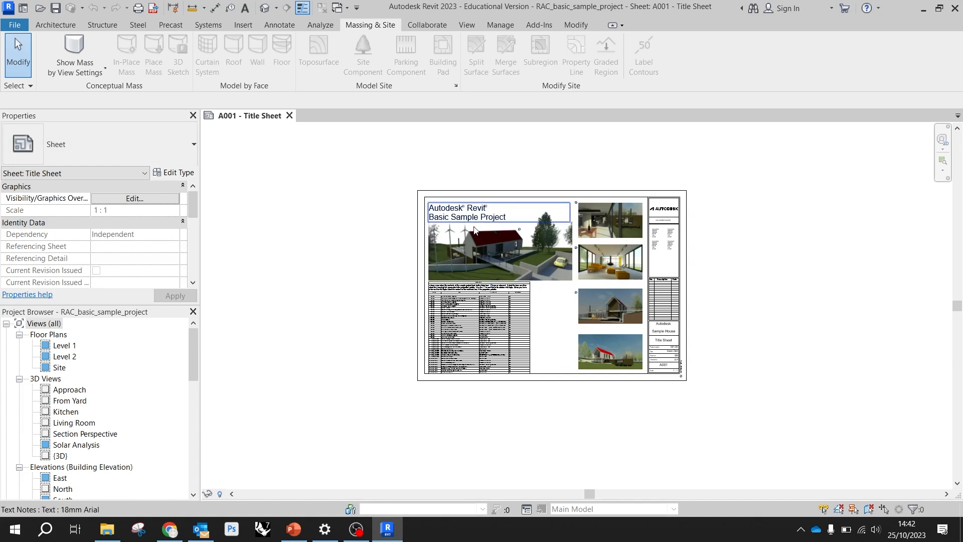
scroll(384, 231, "up", 1)
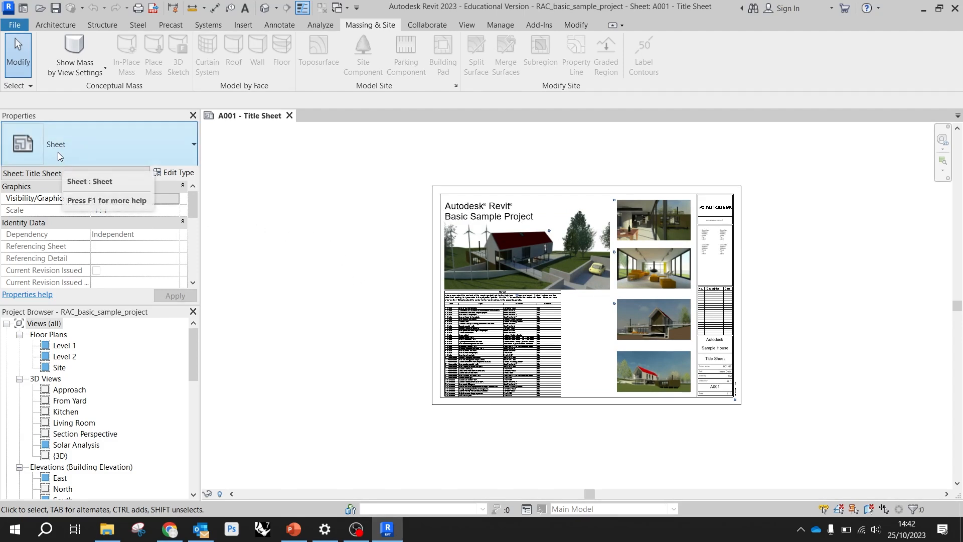
left_click(175, 146)
scroll(136, 241, "down", 6)
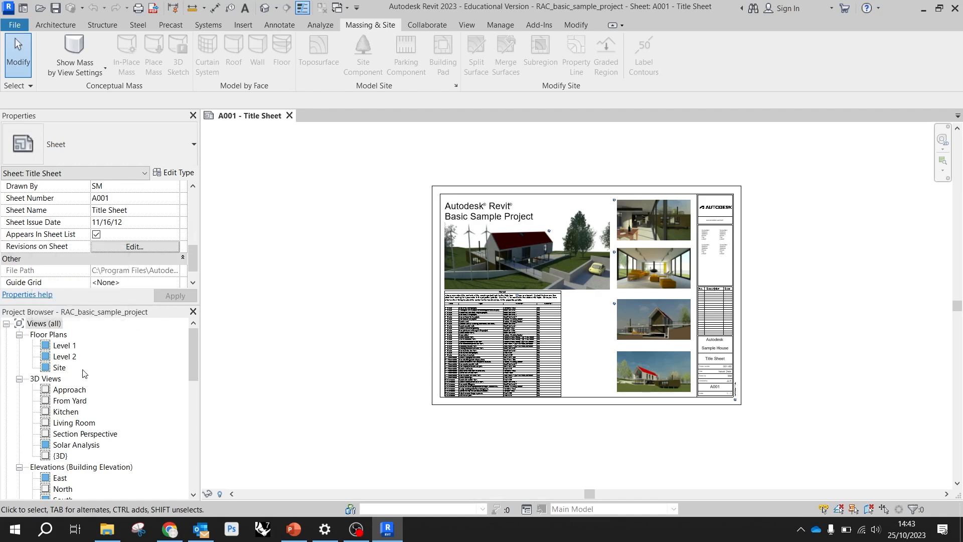
Look through the project's views and open the default {3D} view of the house
scroll(85, 378, "down", 3)
scroll(85, 378, "down", 5)
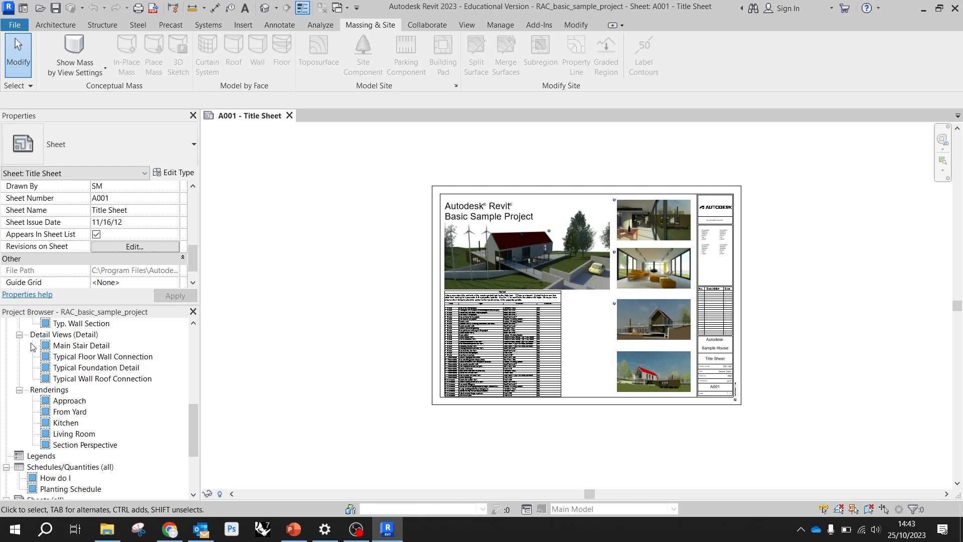
scroll(120, 359, "down", 2)
scroll(117, 361, "up", 15)
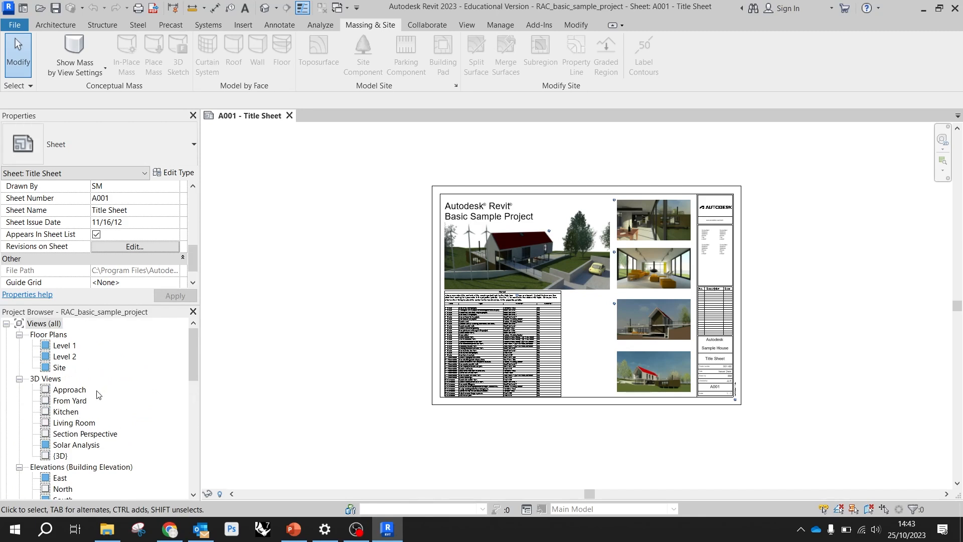
left_click(61, 457)
double_click(61, 456)
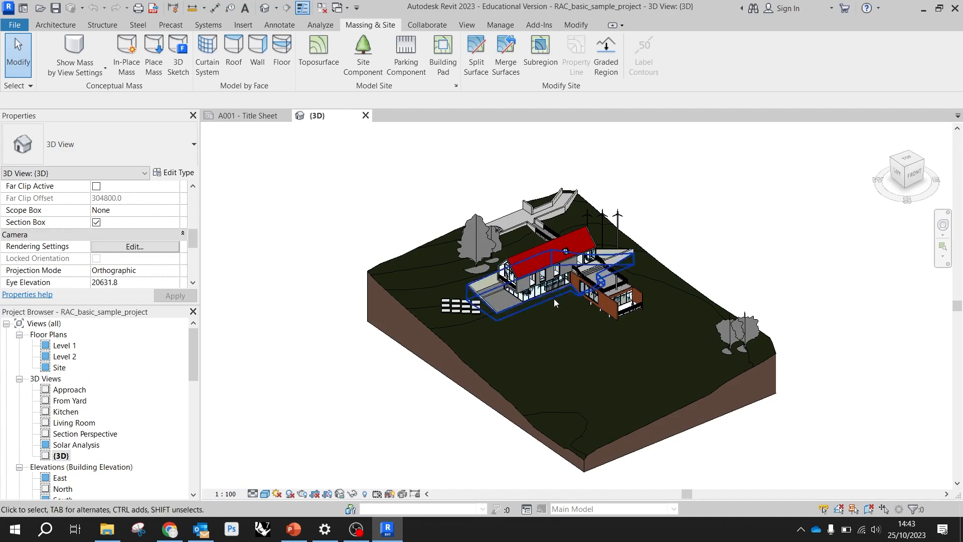
scroll(552, 245, "up", 1)
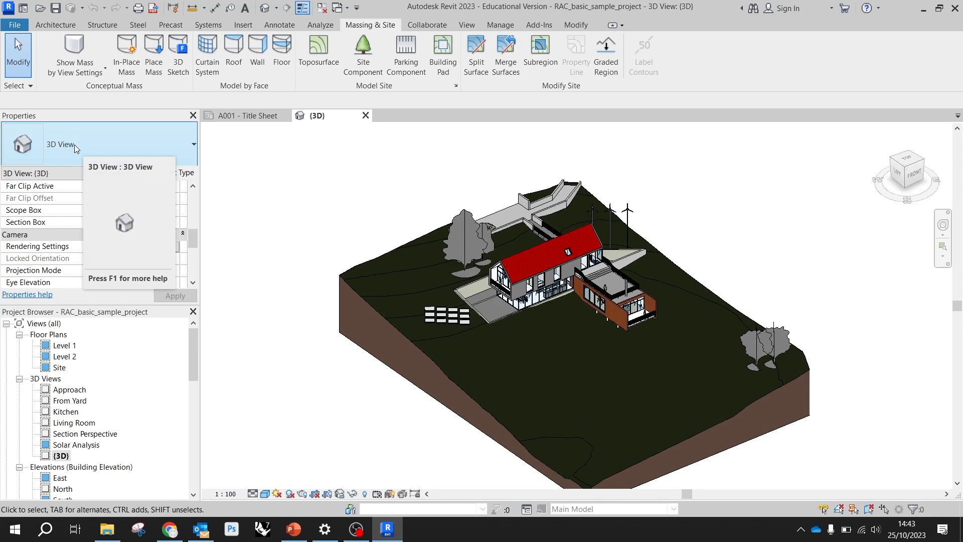
Set the {3D} view's projection mode to Perspective
scroll(99, 230, "down", 2)
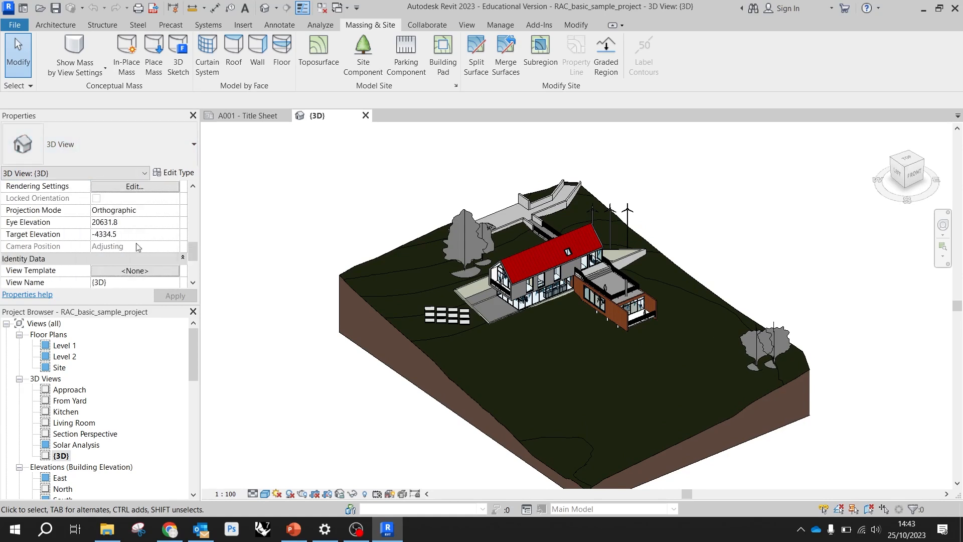
scroll(152, 226, "up", 2)
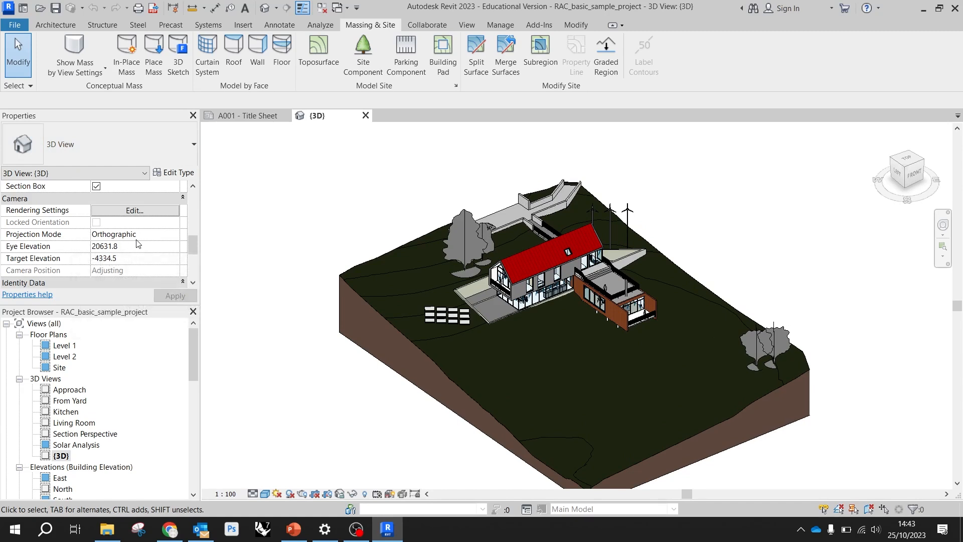
left_click(173, 234)
left_click(176, 234)
left_click(139, 258)
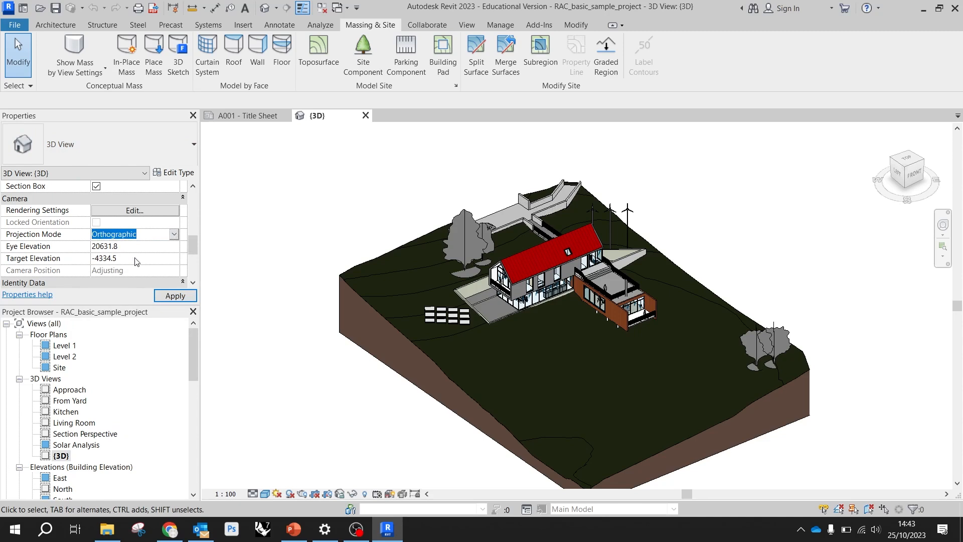
scroll(139, 260, "down", 3)
left_click(175, 296)
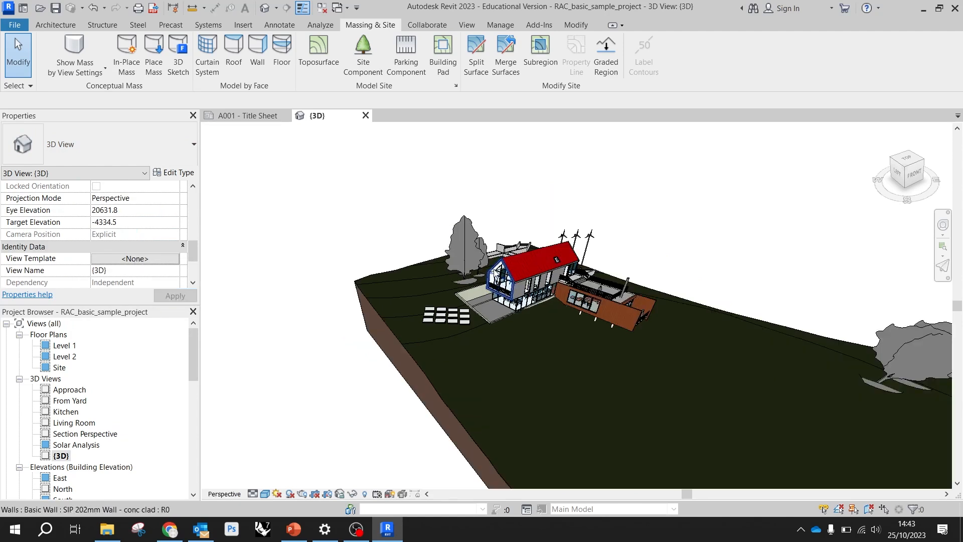
Set the {3D} view's projection mode back to Orthographic and close the calendar reminder
scroll(150, 243, "up", 2)
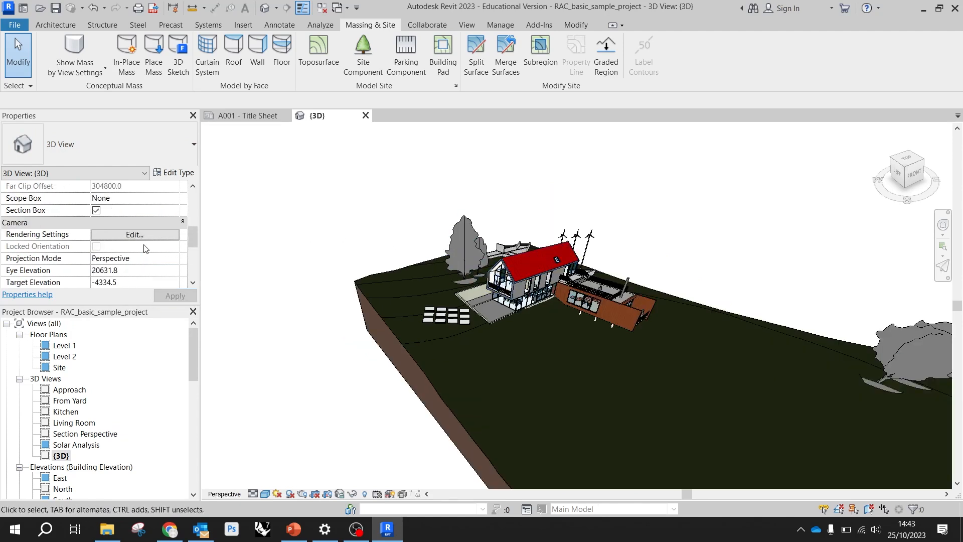
left_click(175, 222)
left_click(174, 221)
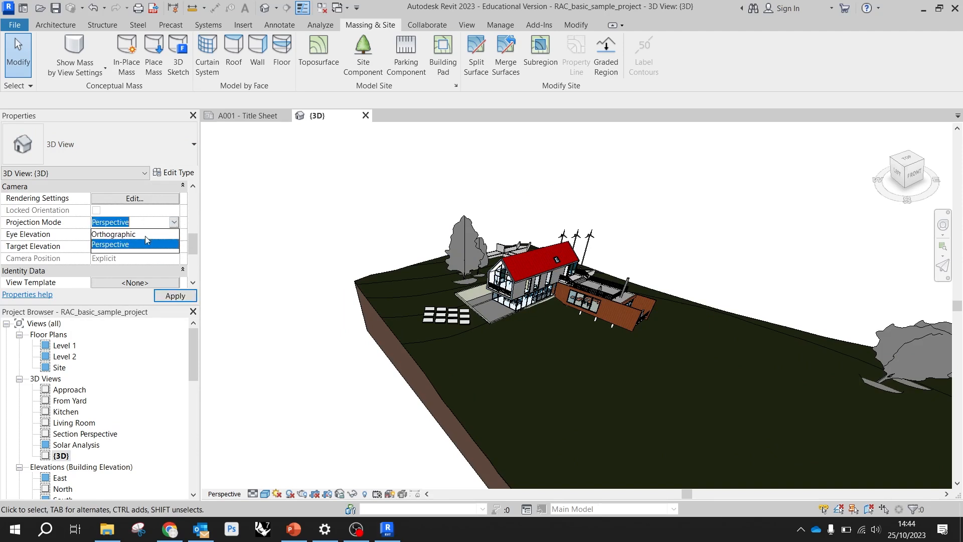
left_click(140, 234)
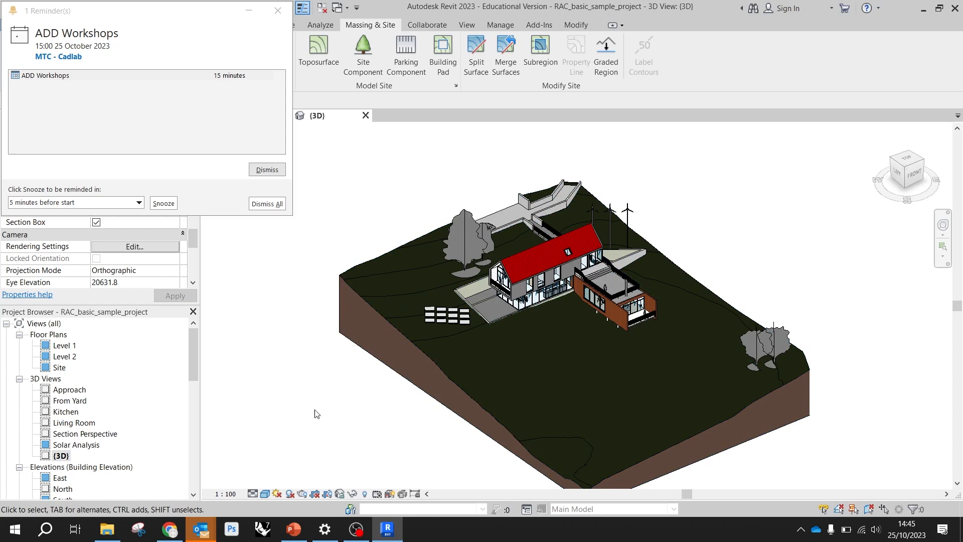
left_click(277, 10)
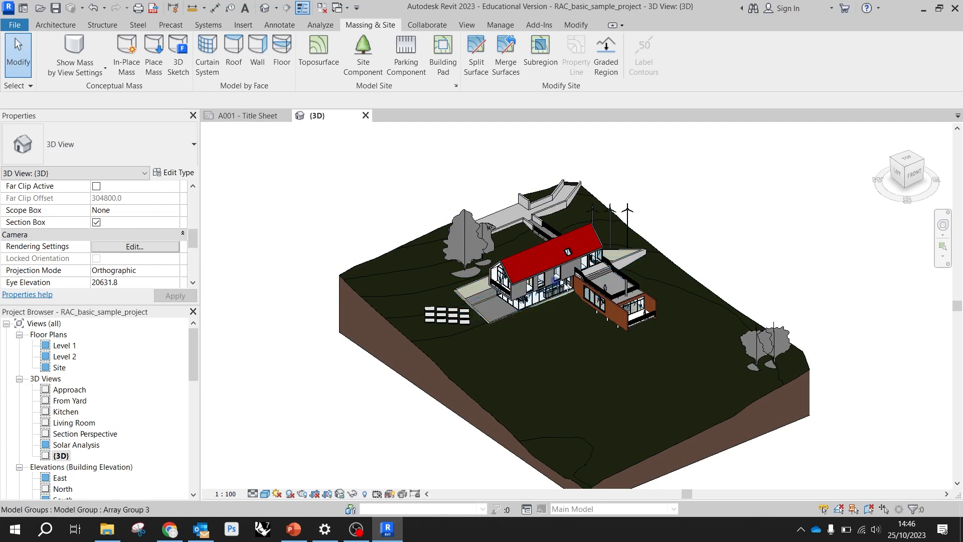
Select the upper-floor single window nearest the balcony and review its height property and available window types
scroll(527, 290, "up", 3)
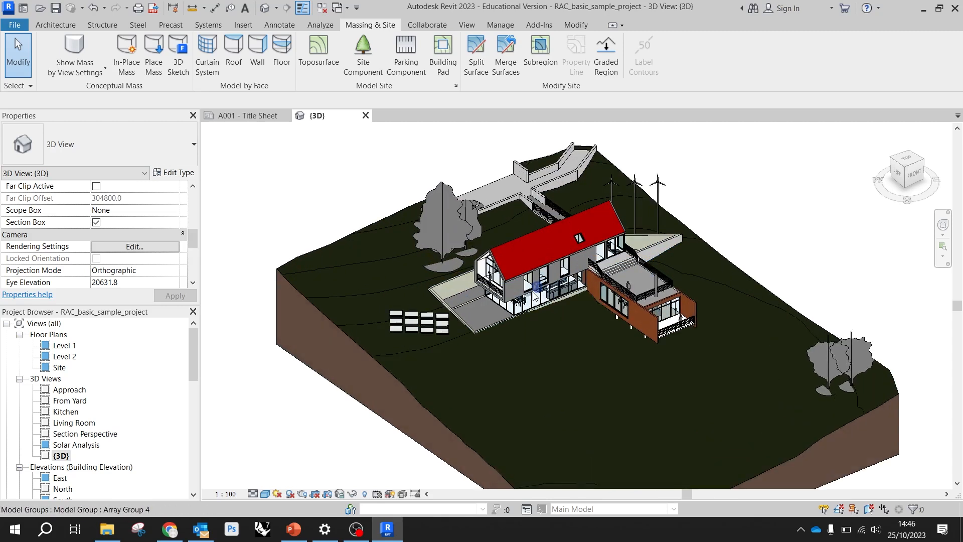
scroll(527, 291, "up", 8)
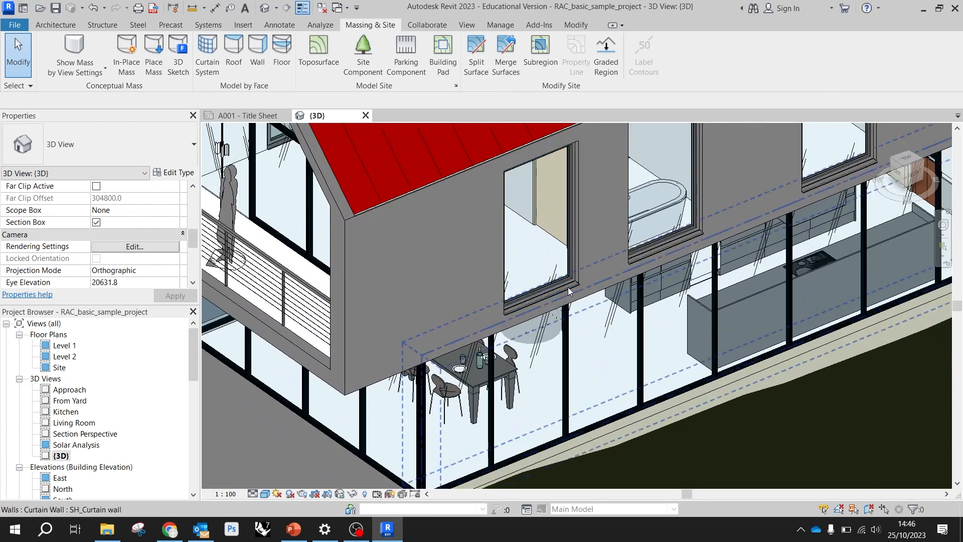
left_click(555, 286)
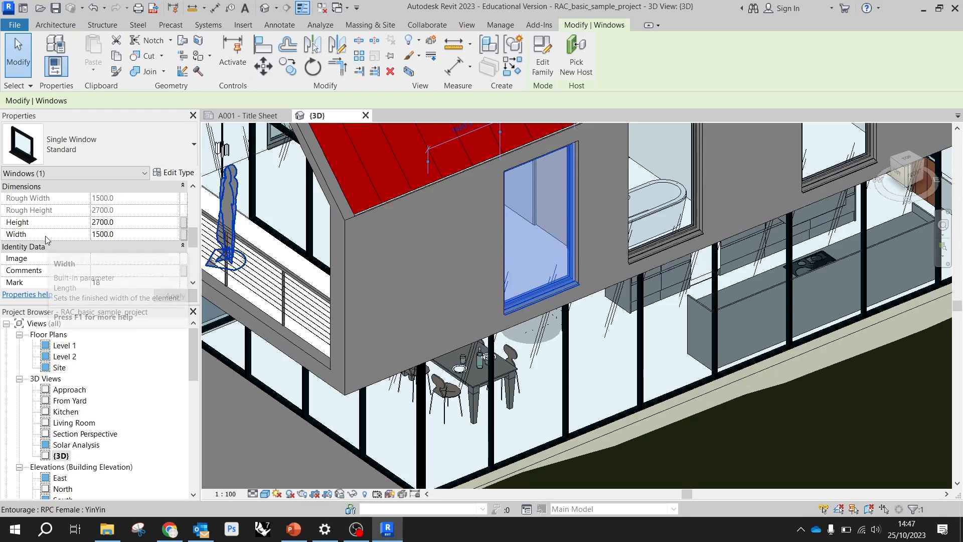
left_click(119, 222)
double_click(119, 222)
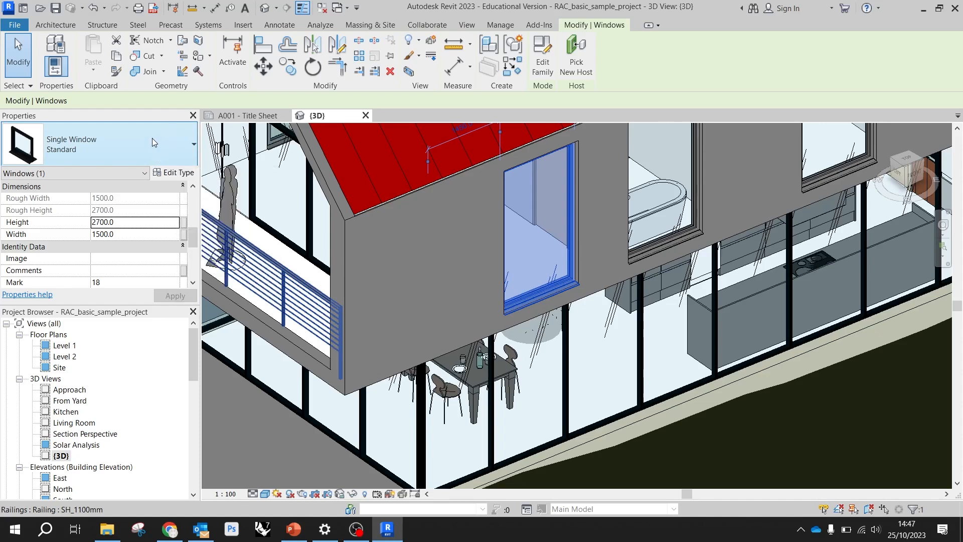
left_click(185, 148)
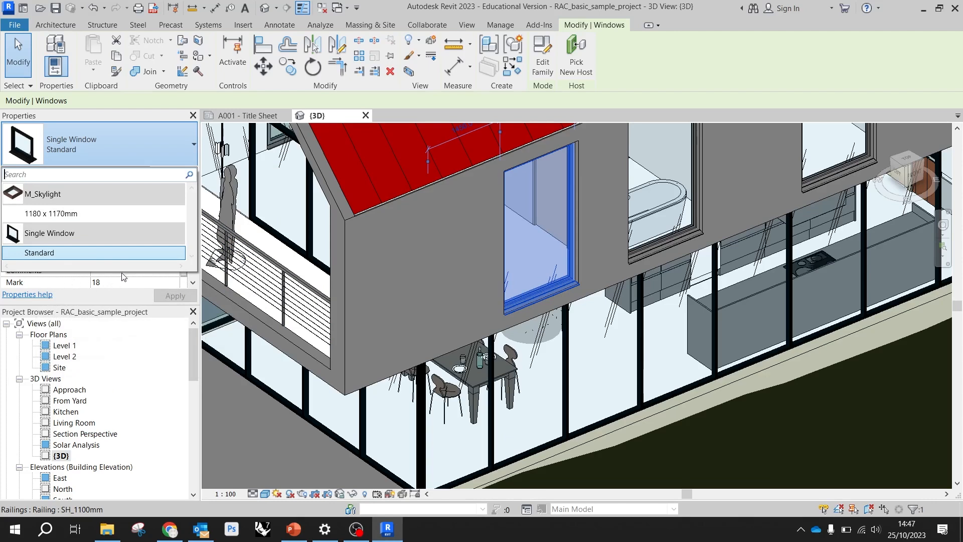
Expand the project's Families down to the Windows category and the Single Window family to review its types
left_click(194, 345)
left_click_drag(194, 344, 185, 469)
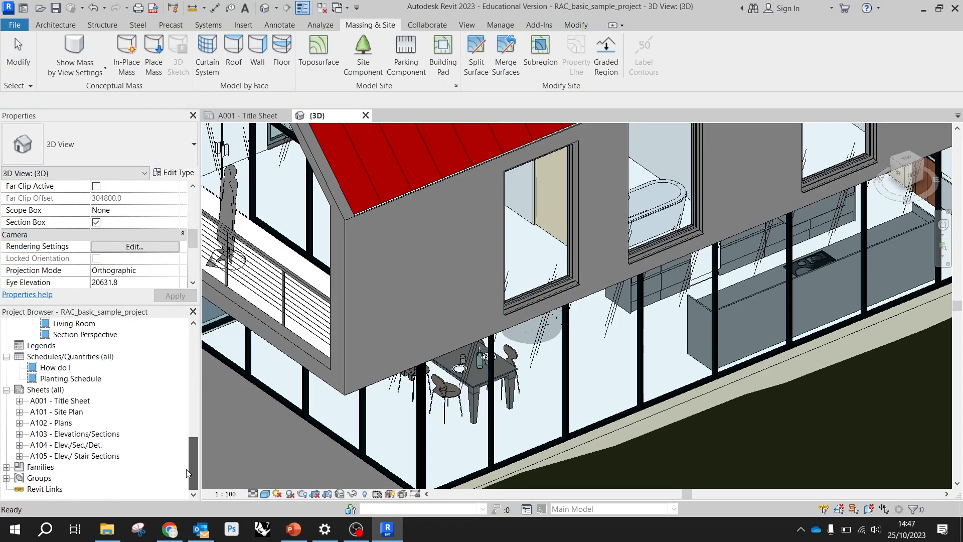
left_click(6, 466)
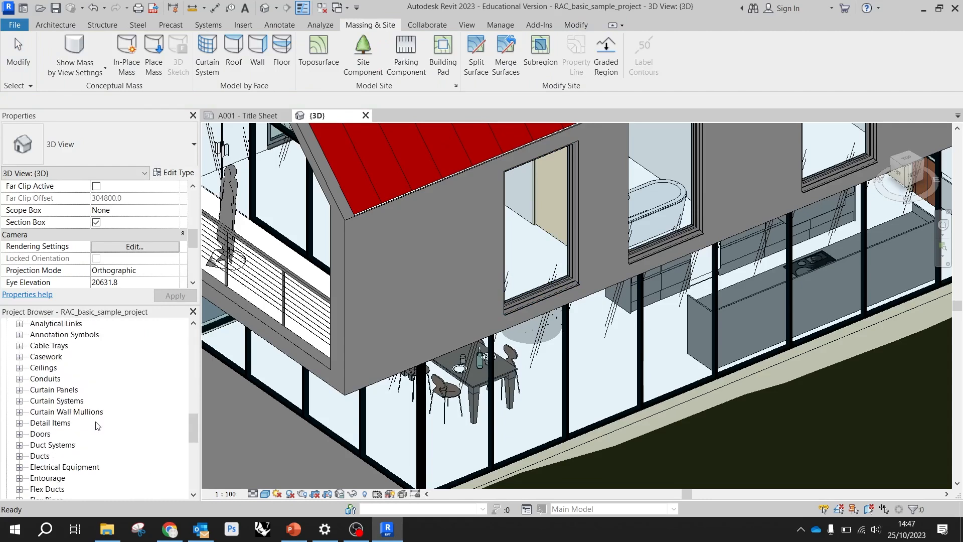
scroll(98, 391, "down", 4)
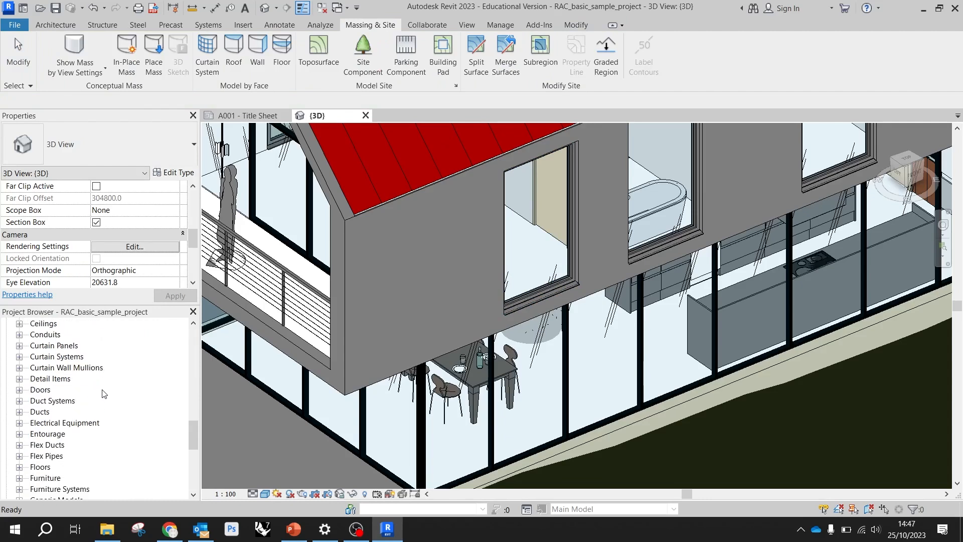
scroll(106, 394, "down", 1)
scroll(74, 394, "down", 1)
scroll(74, 394, "down", 3)
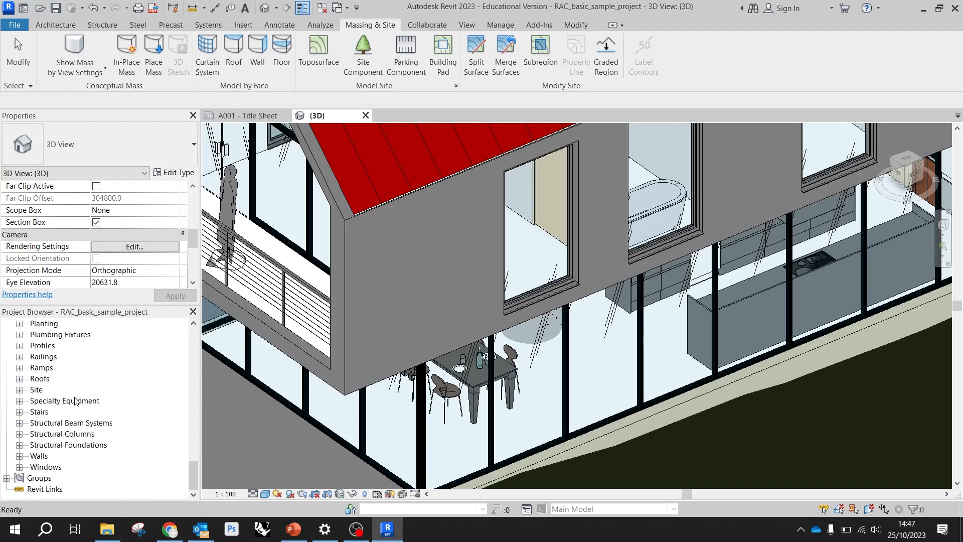
left_click(50, 467)
left_click(20, 467)
scroll(59, 457, "down", 1)
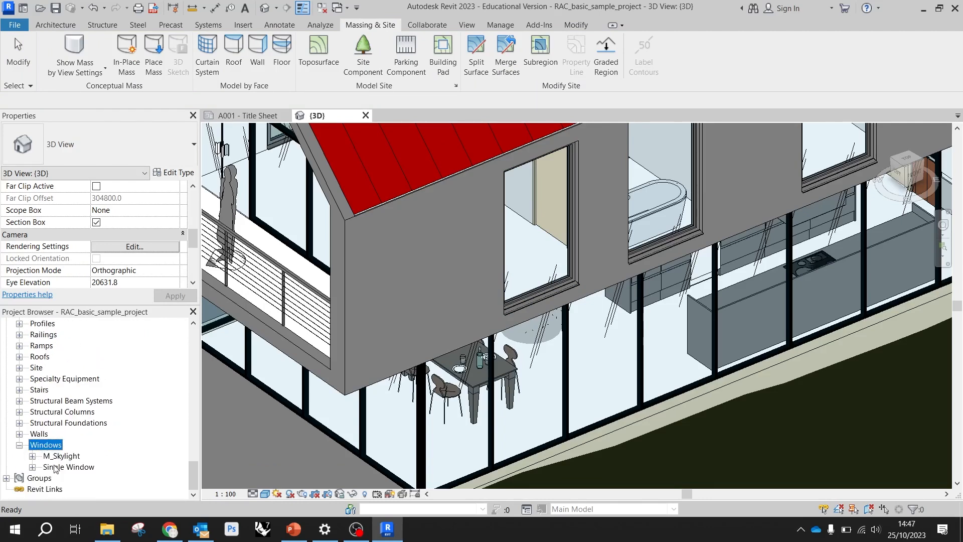
left_click(32, 467)
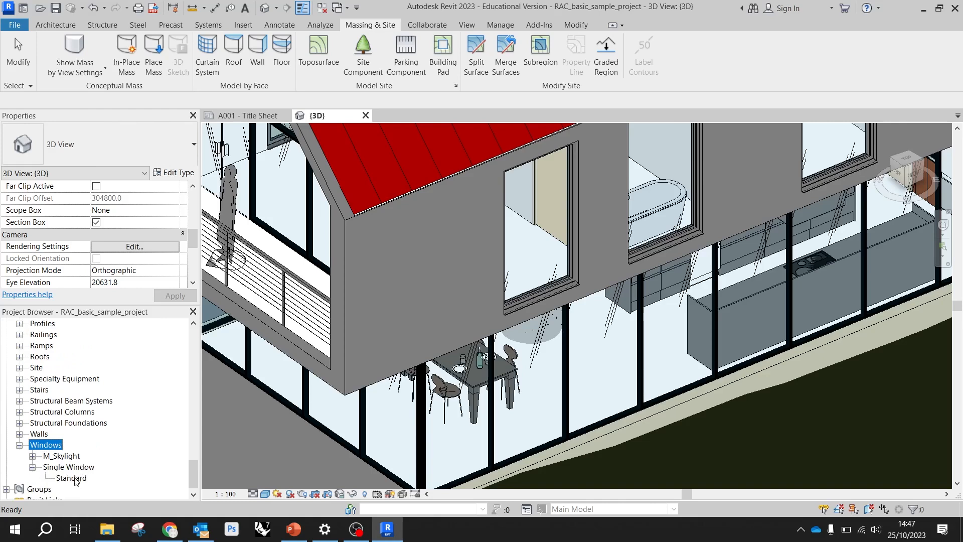
Duplicate the type of the upper-floor single window nearest the balcony as a new type named ADD Window
left_click(508, 276)
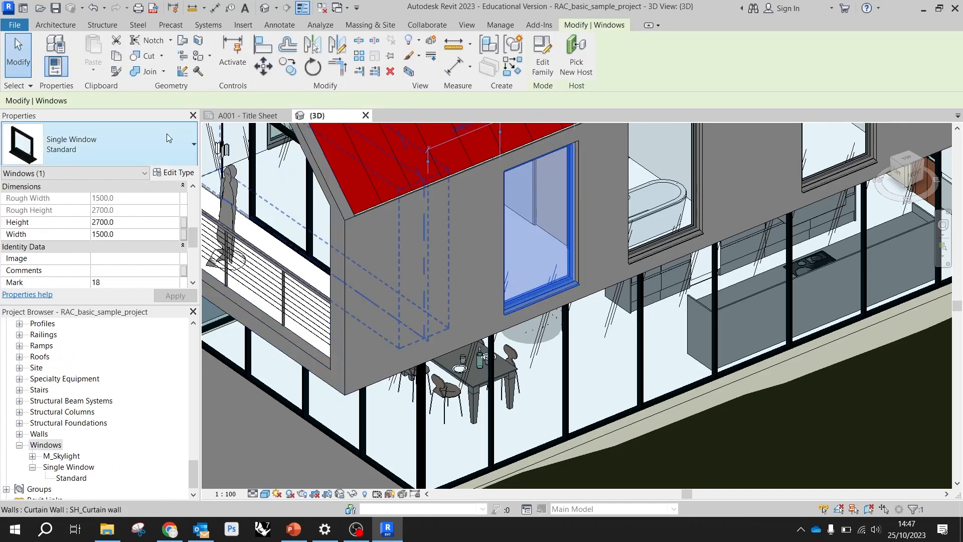
left_click(187, 157)
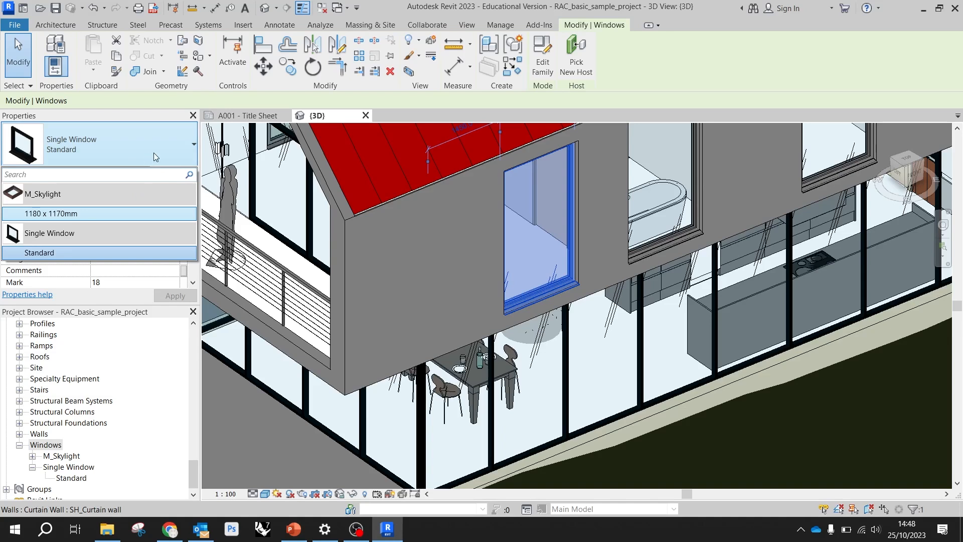
left_click(174, 151)
left_click(178, 146)
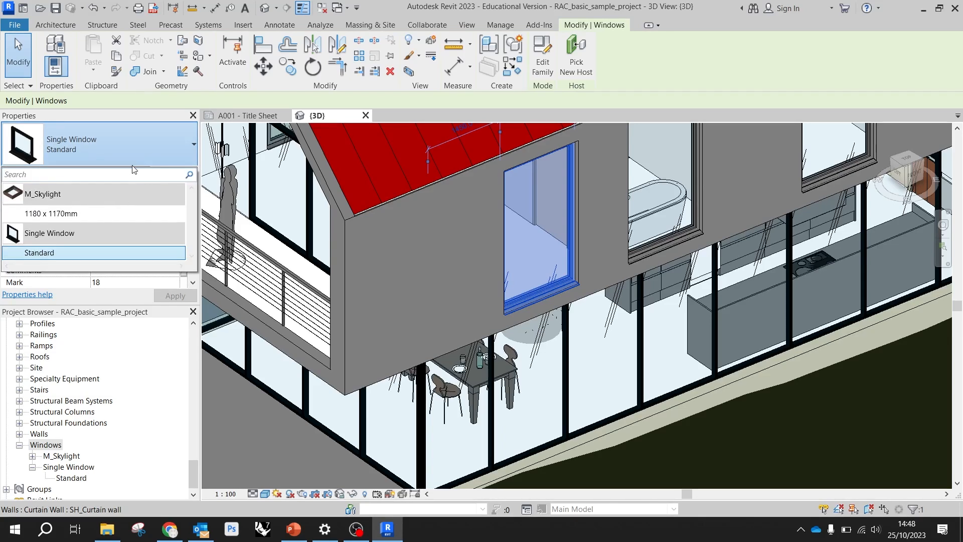
left_click(181, 141)
left_click(173, 172)
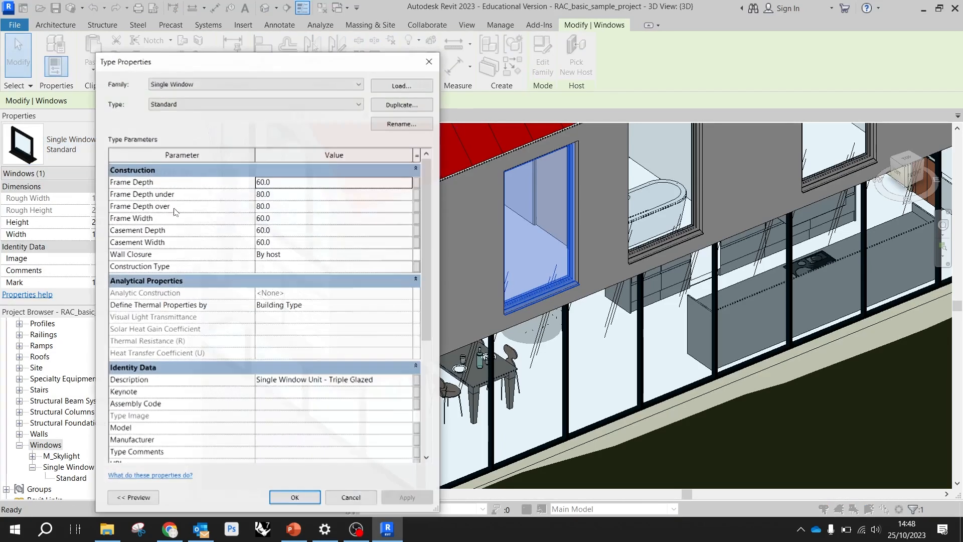
left_click(403, 105)
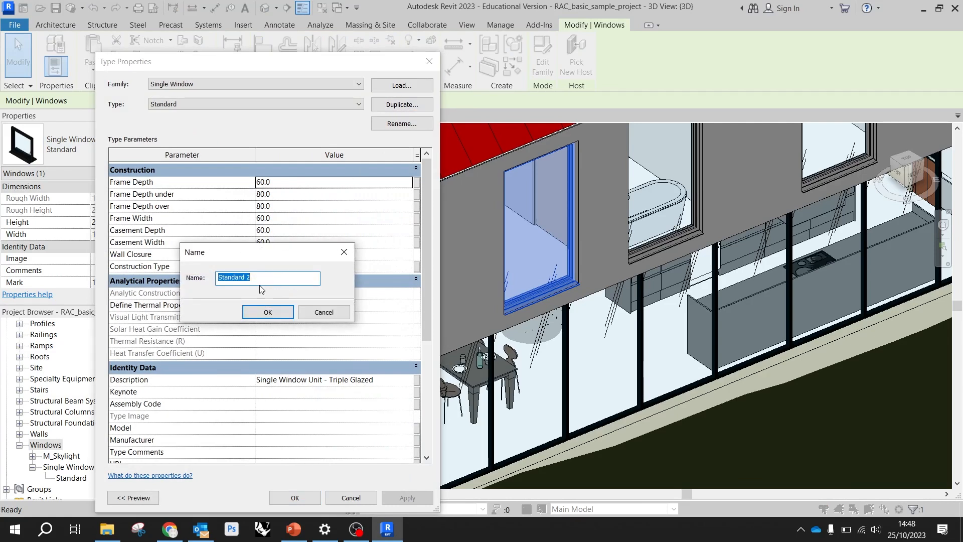
type("ADD Win")
key("Return")
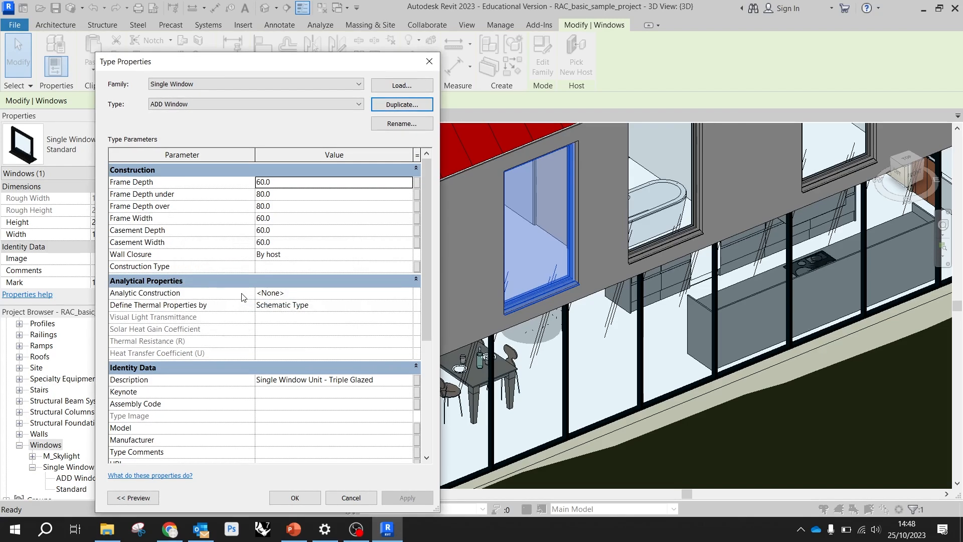
left_click(294, 497)
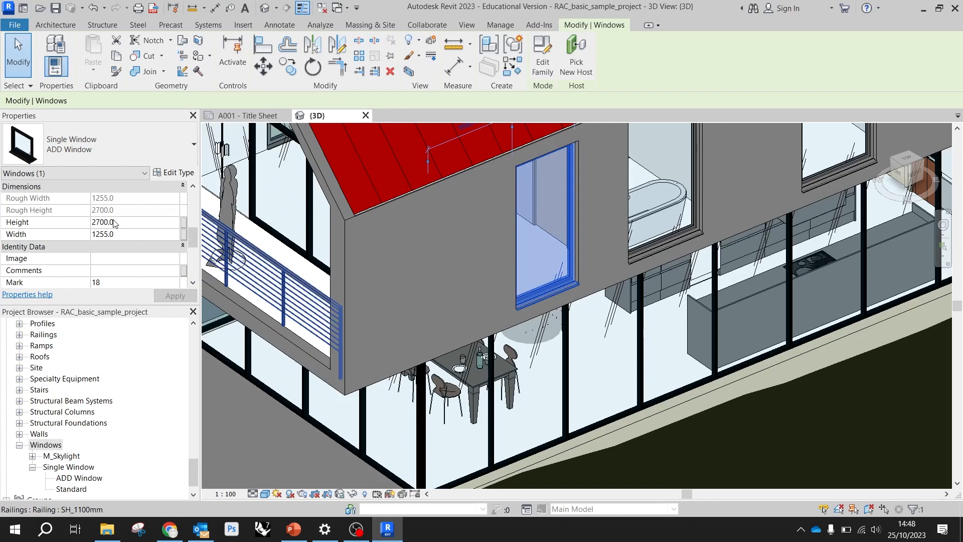
Set the selected ADD Window's width to 3000 mm
left_click(114, 235)
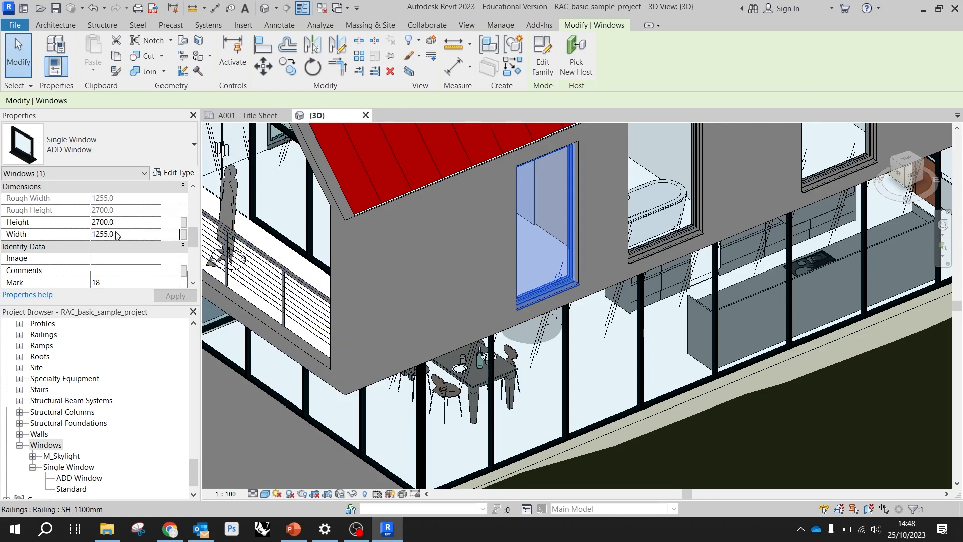
double_click(118, 233)
type("3000#")
key("Return")
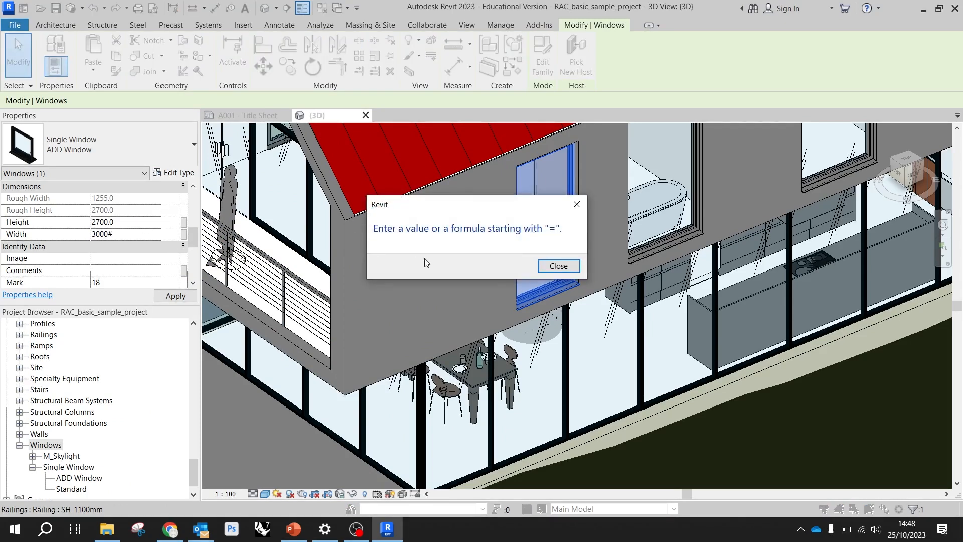
left_click(558, 266)
double_click(135, 232)
type("30")
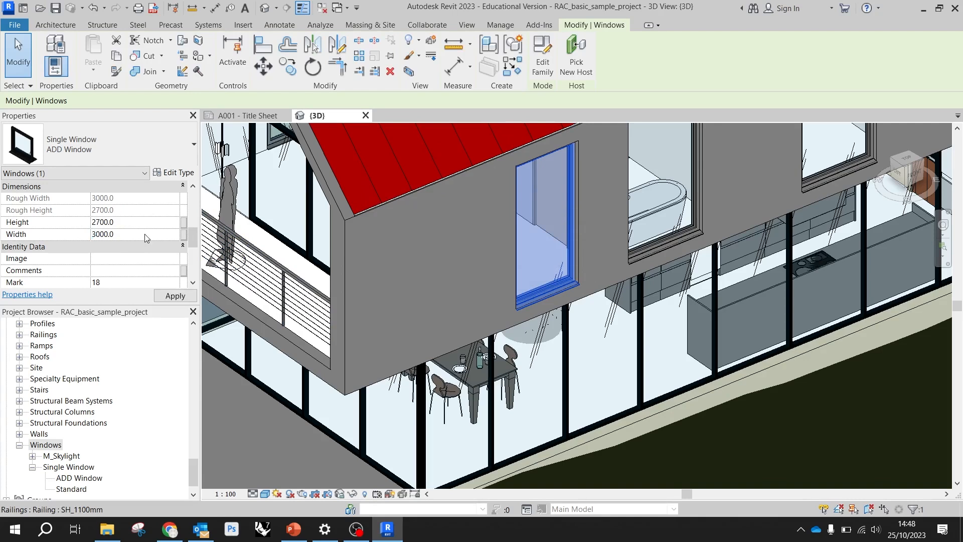
key("Return")
scroll(501, 266, "down", 4)
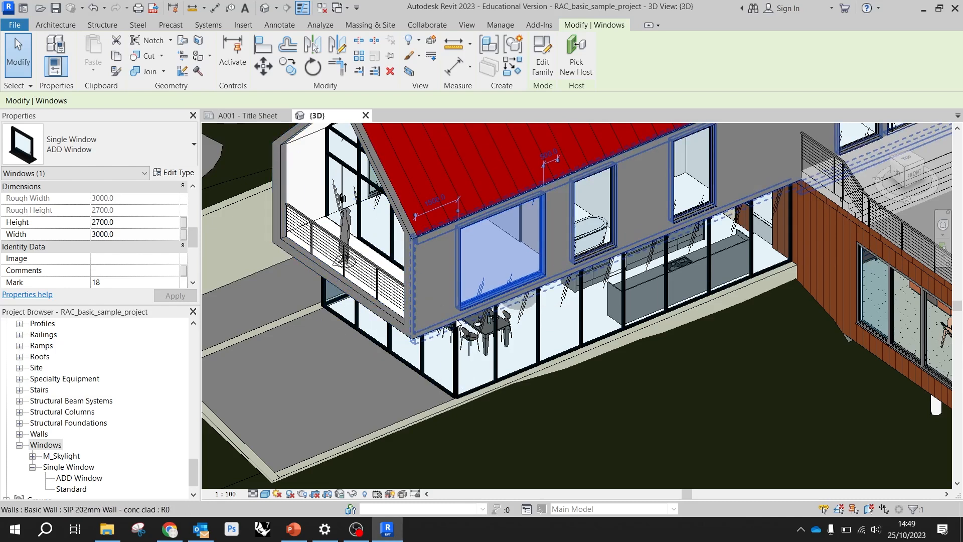
Select the upper-floor concrete-clad wall below the roof and view the whole house and site in 3D
left_click(395, 339)
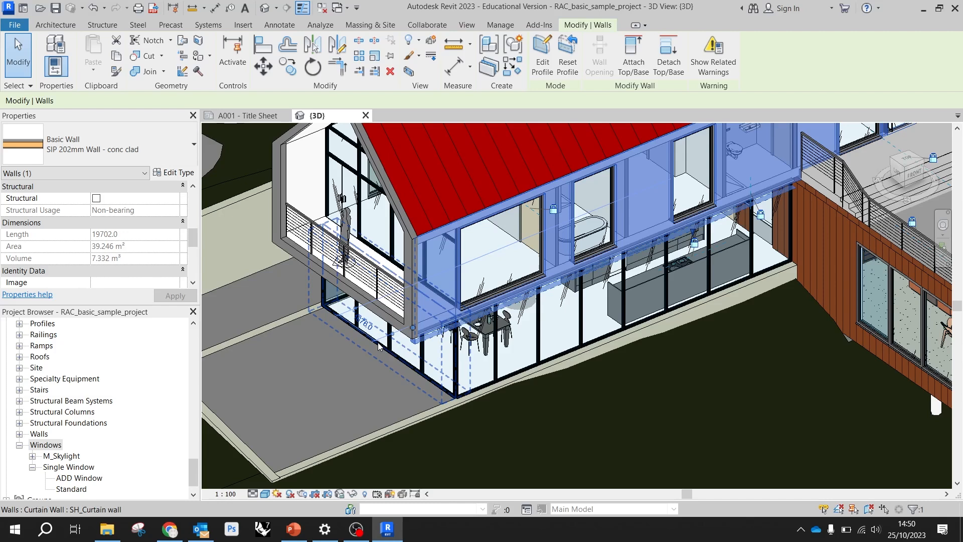
scroll(377, 342, "down", 5)
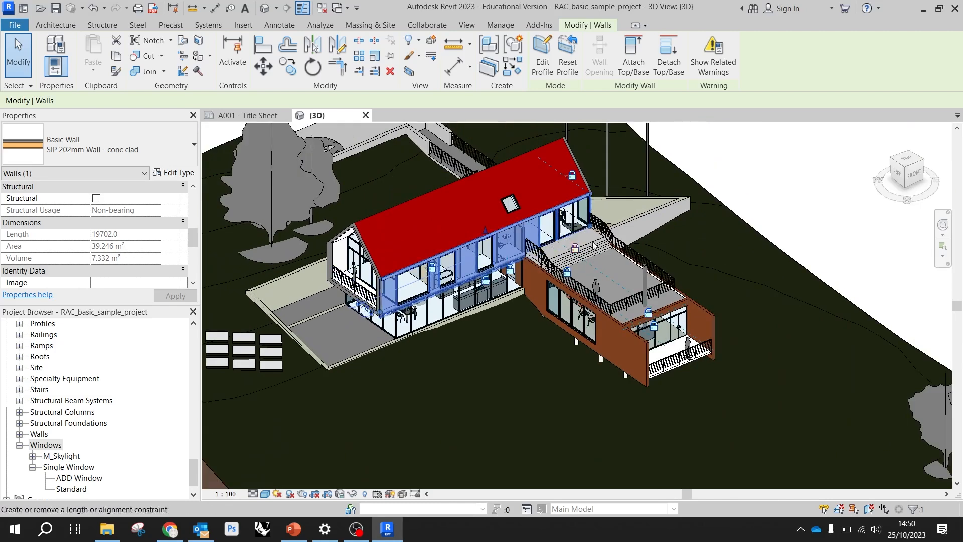
scroll(594, 245, "up", 2)
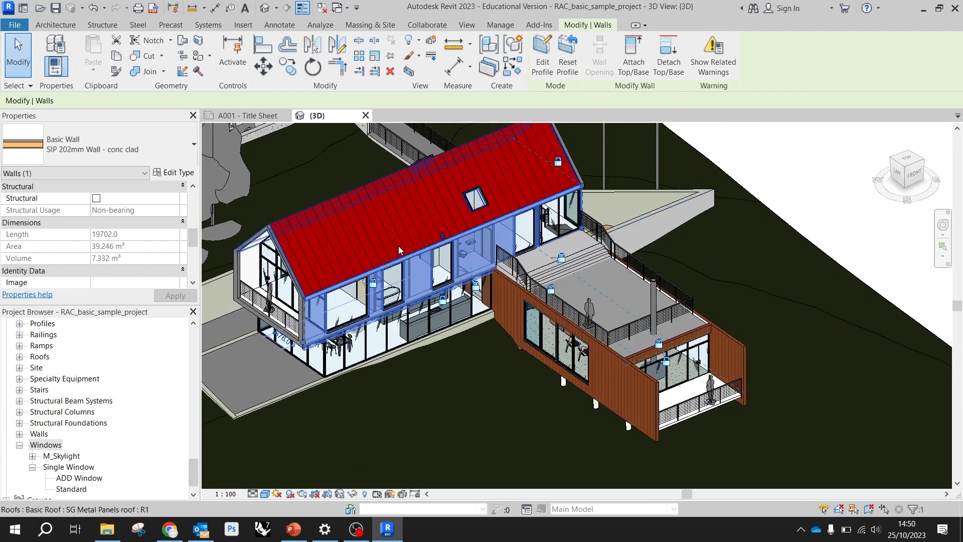
scroll(641, 279, "down", 3)
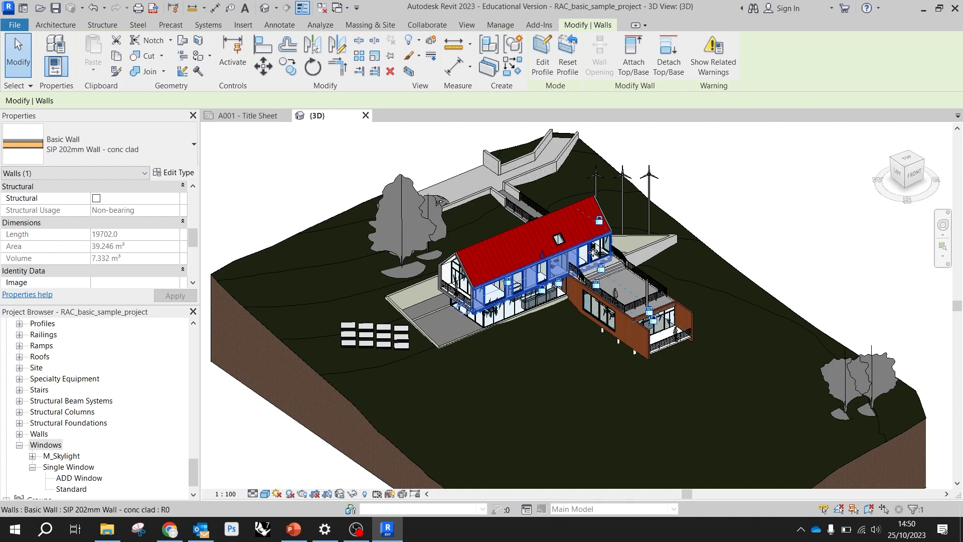
Open the Level 1 floor plan from the project's views and show the full plan
scroll(147, 385, "up", 13)
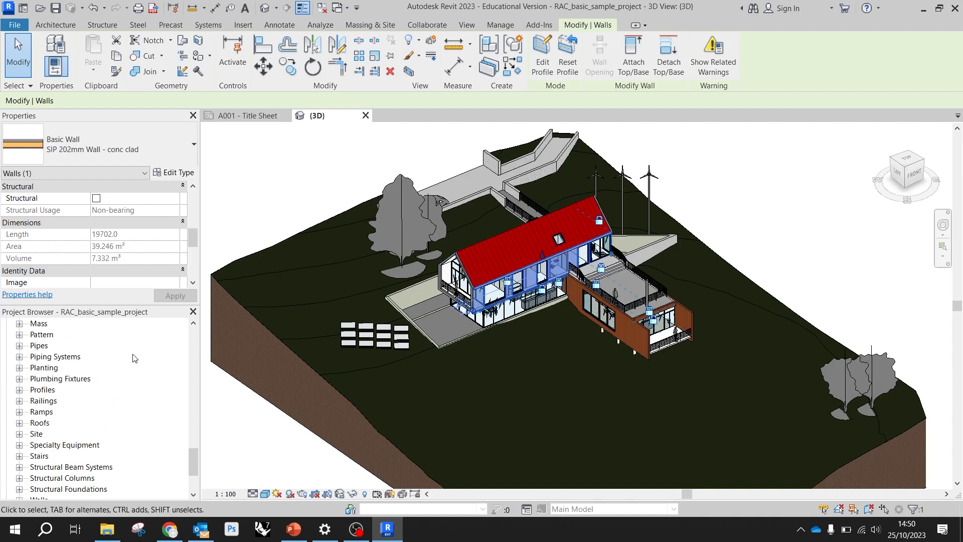
scroll(146, 379, "up", 3)
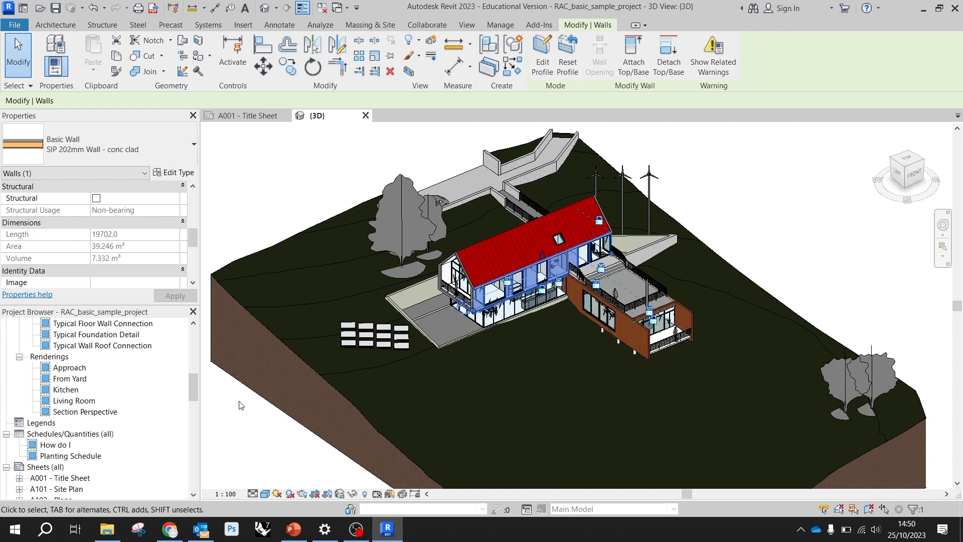
left_click_drag(194, 389, 217, 303)
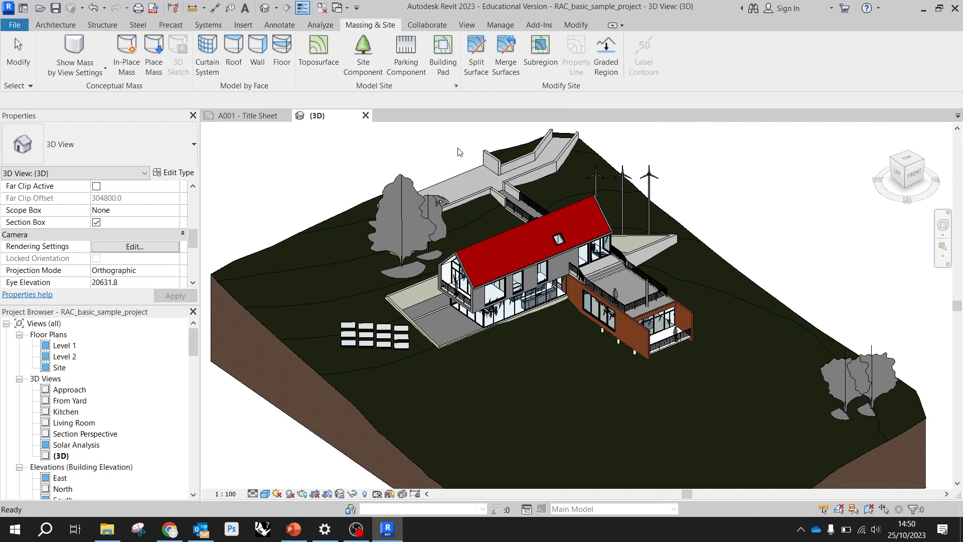
left_click(70, 348)
double_click(69, 350)
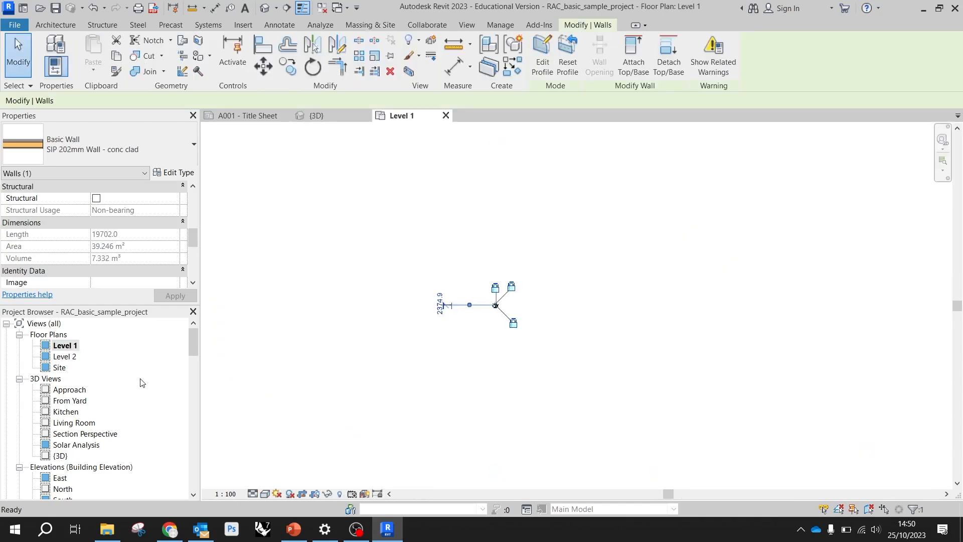
scroll(508, 319, "up", 11)
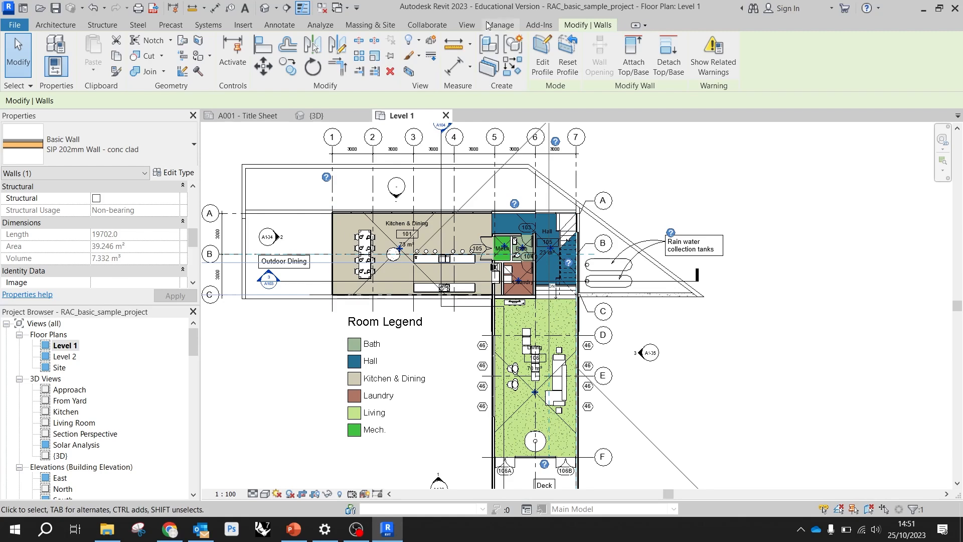
Close the A001 - Title Sheet view and tile the Level 1 plan and the {3D} view side by side
left_click(466, 26)
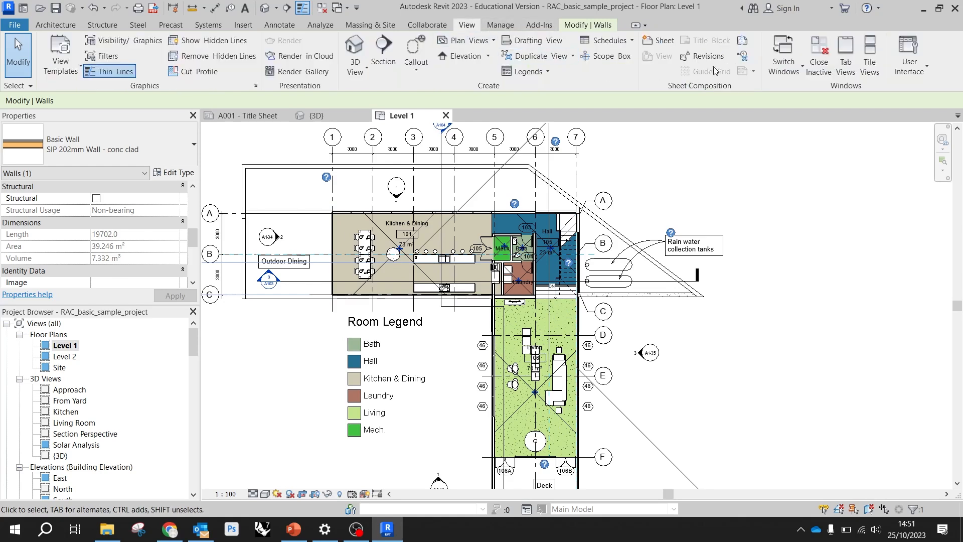
left_click(250, 116)
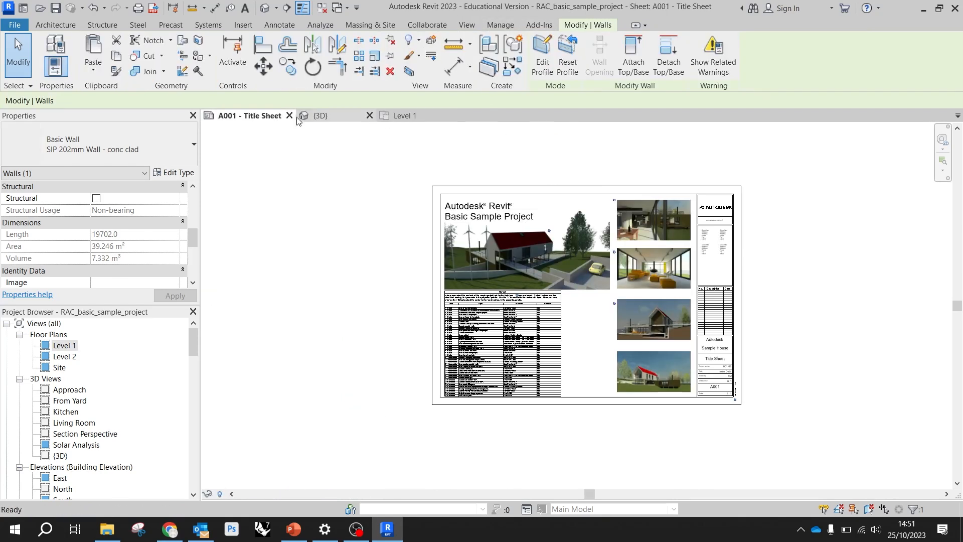
left_click(289, 115)
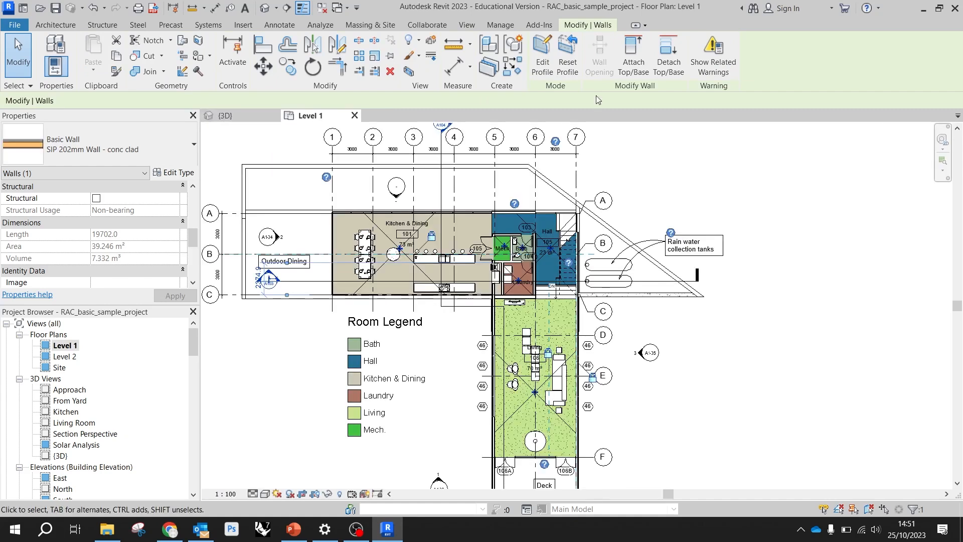
left_click(467, 25)
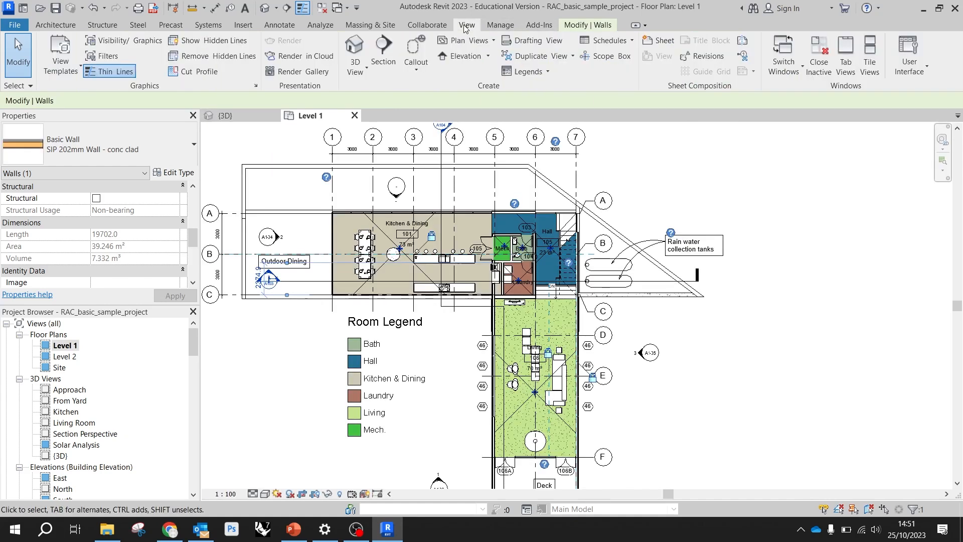
left_click(869, 55)
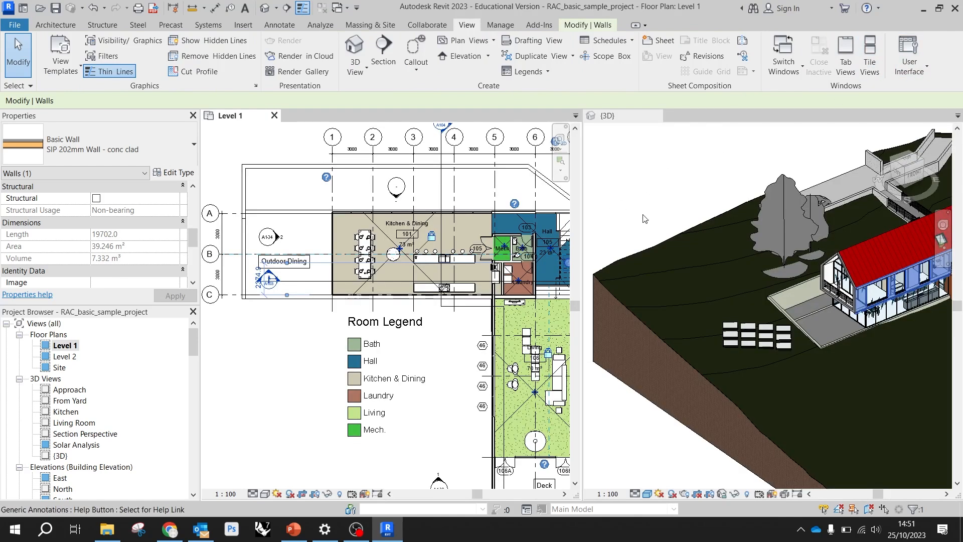
Compare the kitchen and dining area in the Level 1 plan with the same area in the {3D} view
scroll(667, 264, "down", 4)
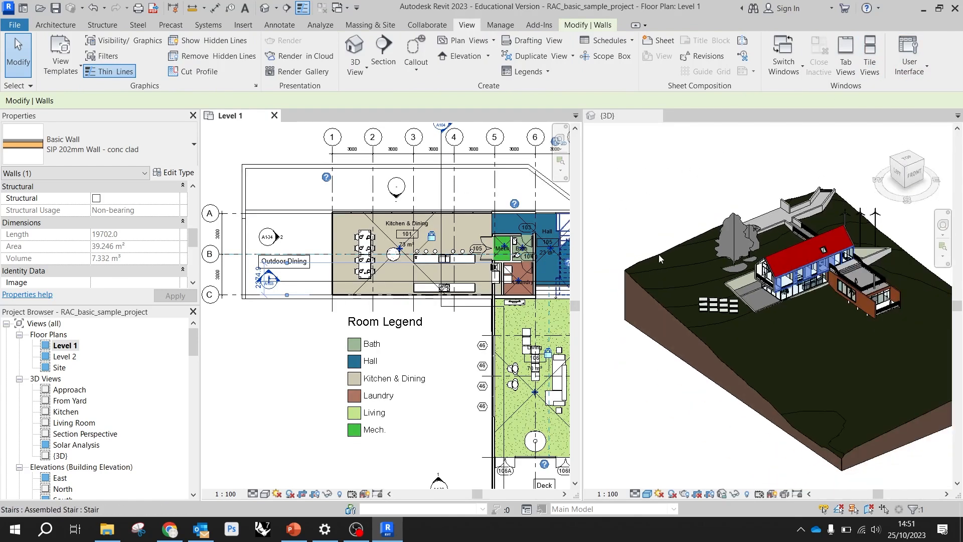
scroll(492, 251, "down", 2)
scroll(471, 249, "up", 3)
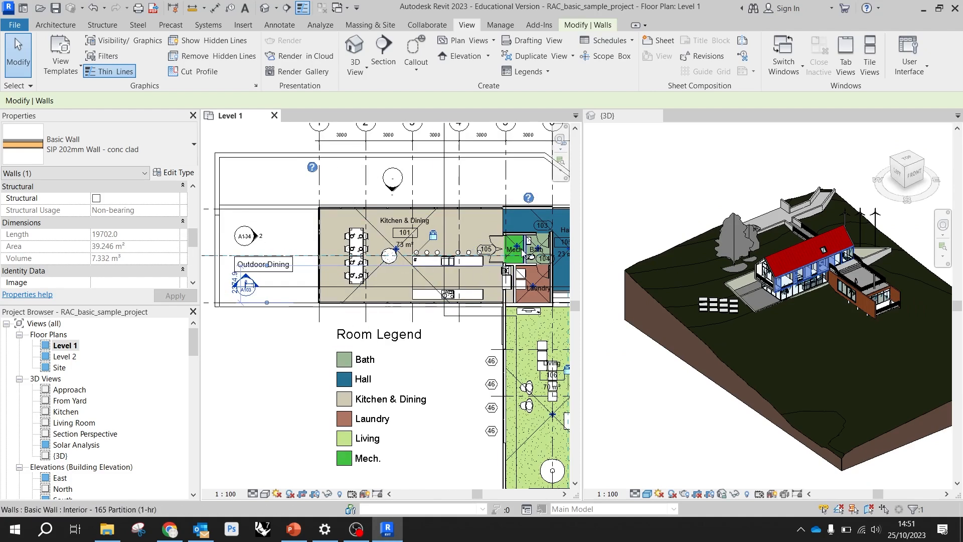
scroll(799, 288, "up", 6)
scroll(792, 271, "up", 3)
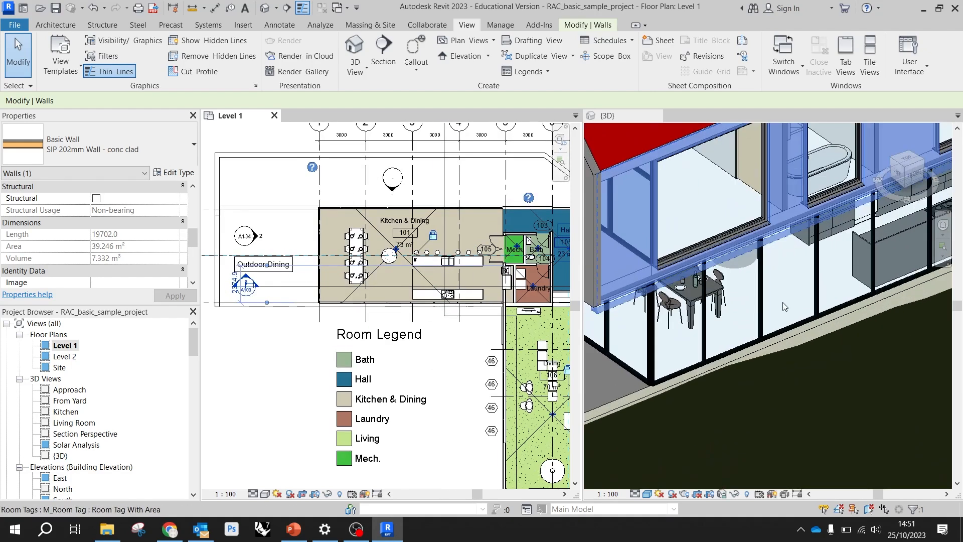
scroll(459, 240, "down", 2)
scroll(635, 347, "up", 2)
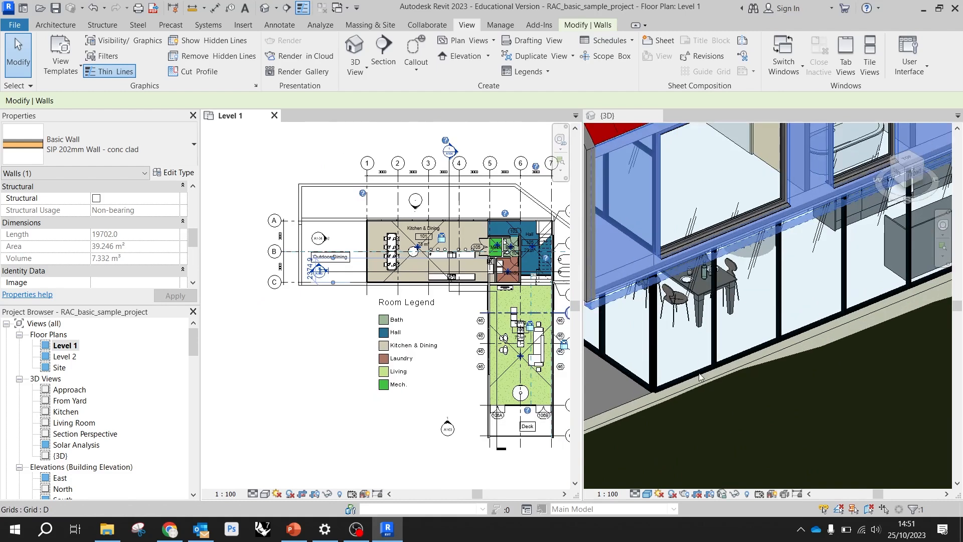
Select the glazed curtain wall beside the ground-floor dining area in the {3D} view and inspect its full length
left_click(691, 378)
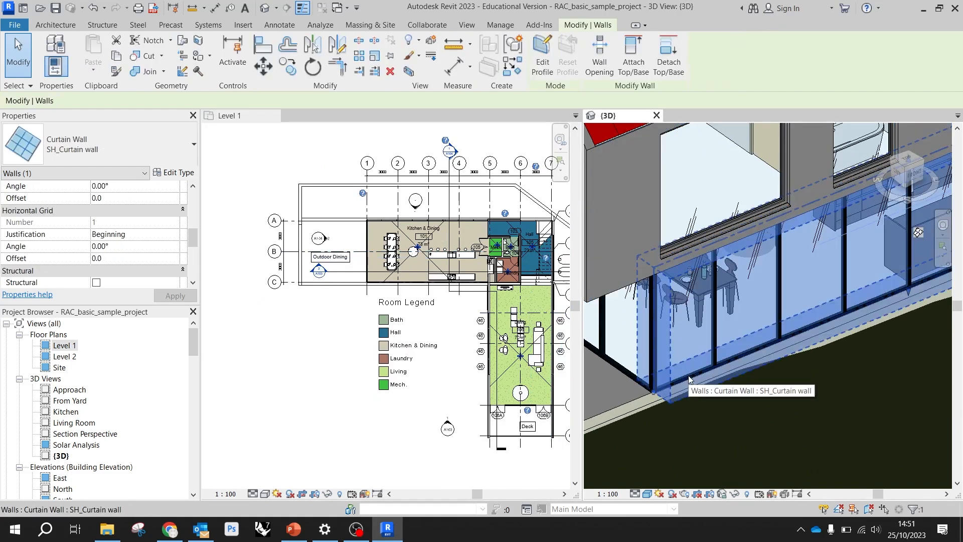
scroll(559, 360, "down", 4)
scroll(663, 339, "down", 5)
scroll(703, 336, "up", 2)
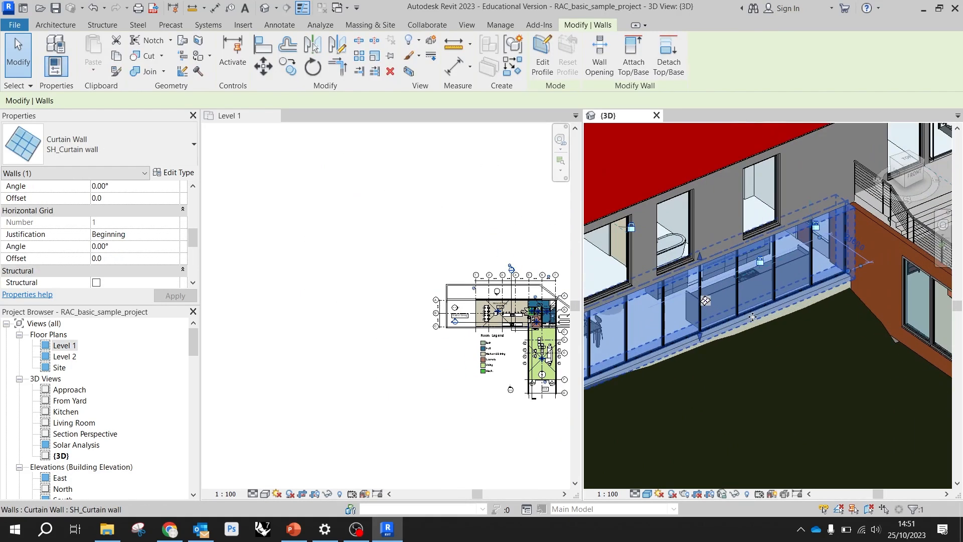
scroll(659, 342, "up", 1)
scroll(658, 342, "up", 2)
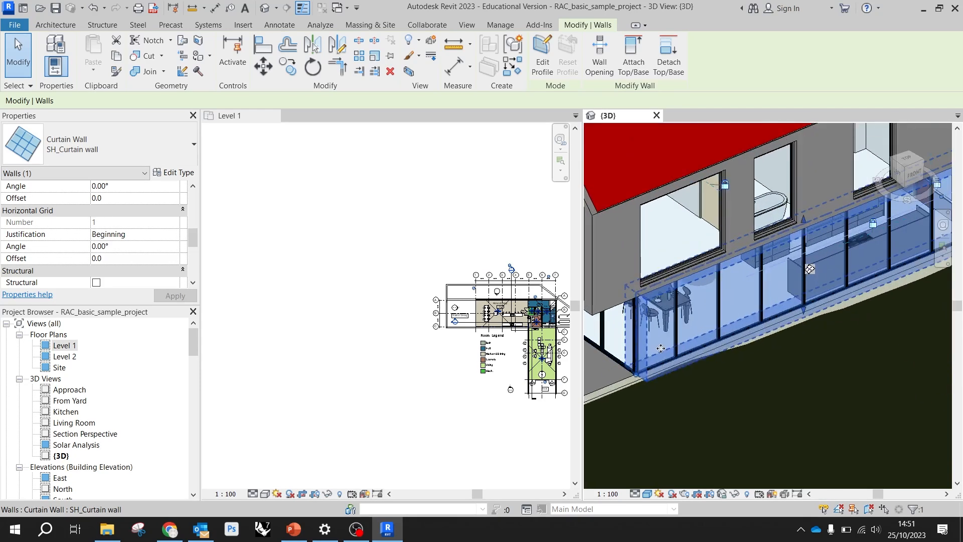
scroll(394, 310, "down", 1)
Shorten the curtain wall below Kitchen & Dining in the Level 1 plan by pulling its dining-side end back towards the kitchen counter
scroll(468, 324, "up", 8)
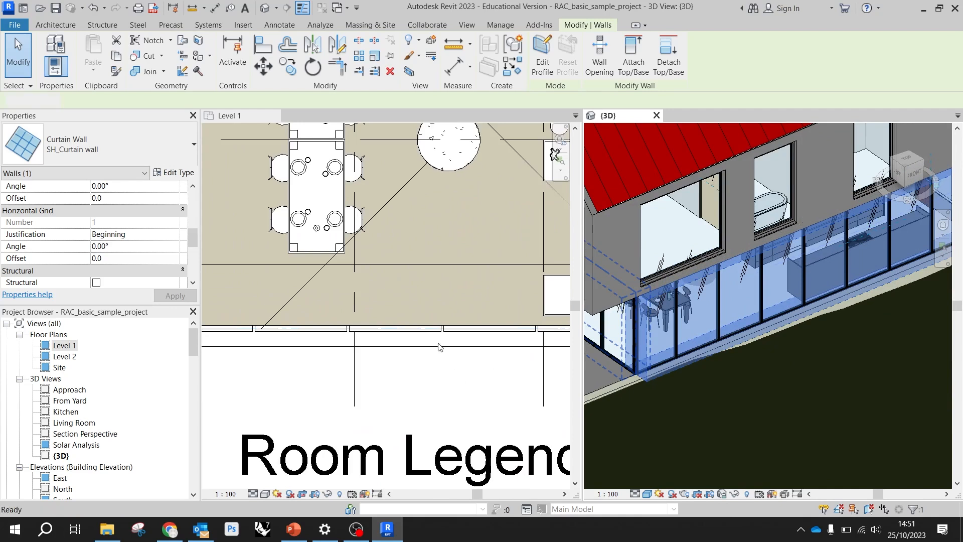
left_click(408, 329)
scroll(426, 346, "down", 3)
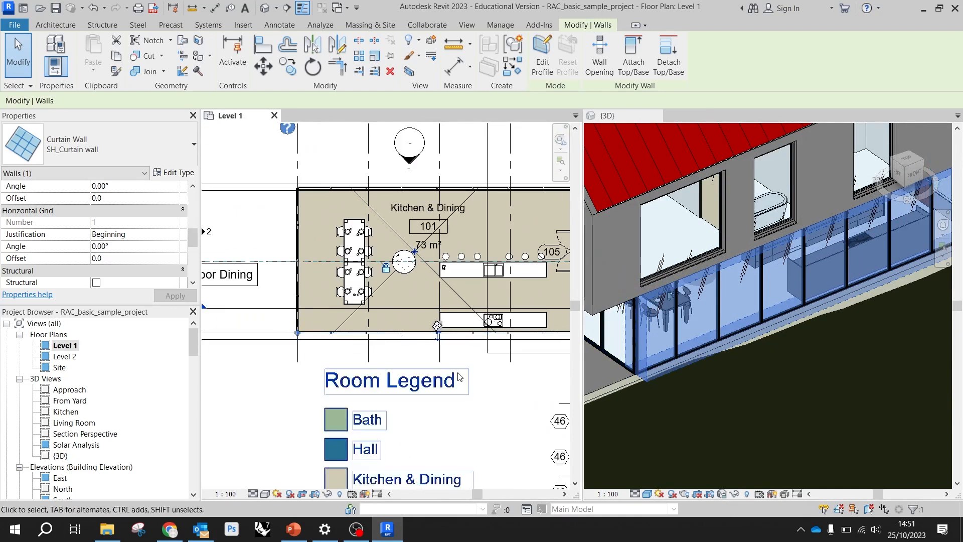
scroll(333, 318, "down", 2)
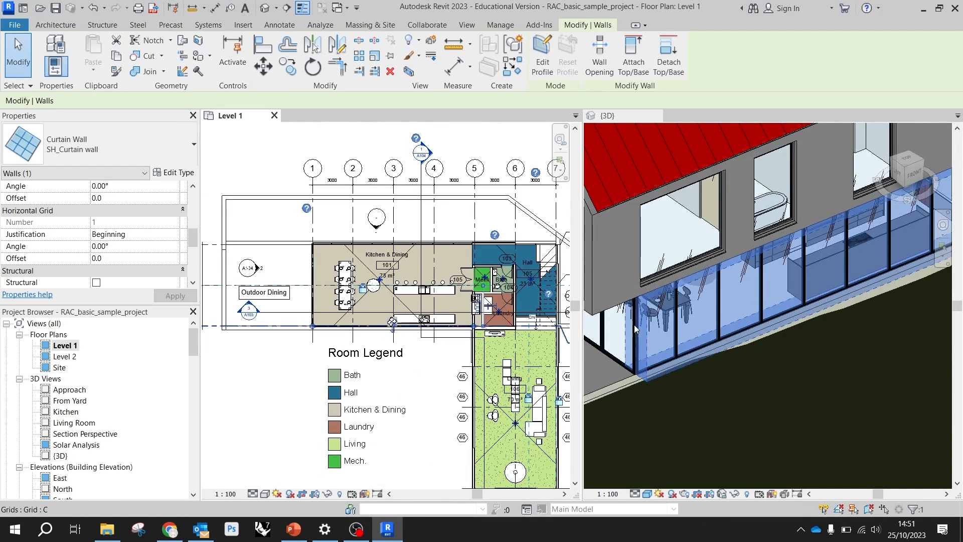
scroll(409, 327, "up", 4)
scroll(471, 325, "down", 1)
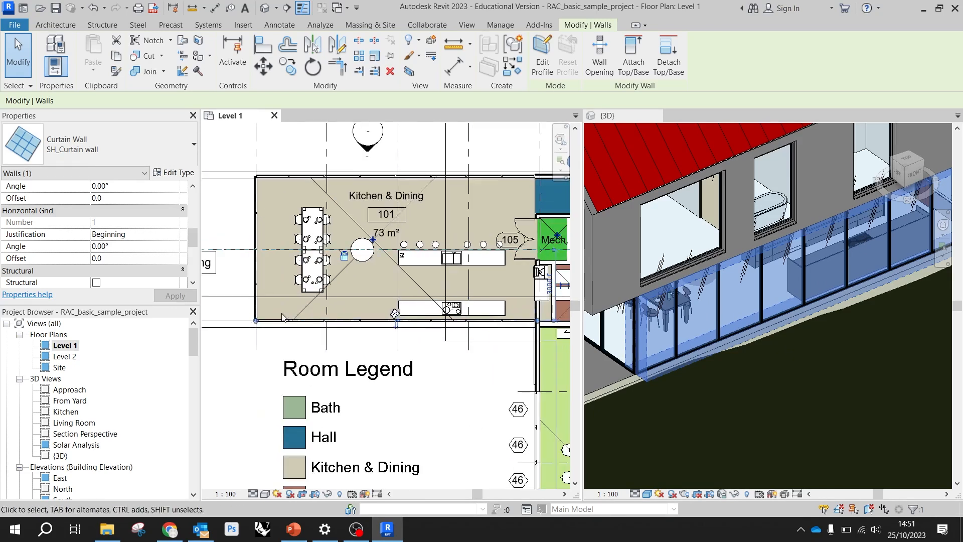
scroll(269, 325, "up", 2)
key("r")
key("s")
left_click_drag(443, 328, 457, 326)
key("Escape")
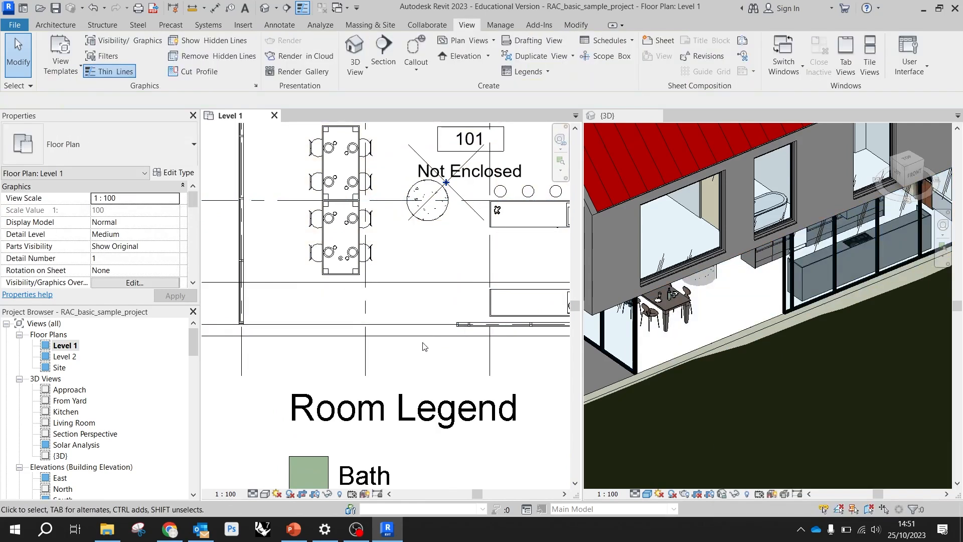
Examine the opened-up dining facade in the {3D} view and the affected rooms in the Level 1 plan
scroll(737, 308, "down", 3)
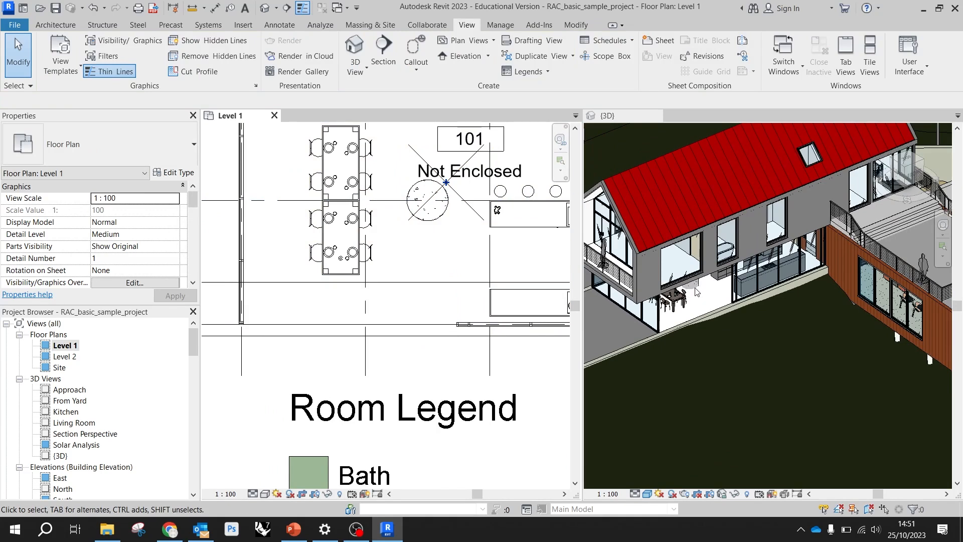
scroll(351, 273, "down", 4)
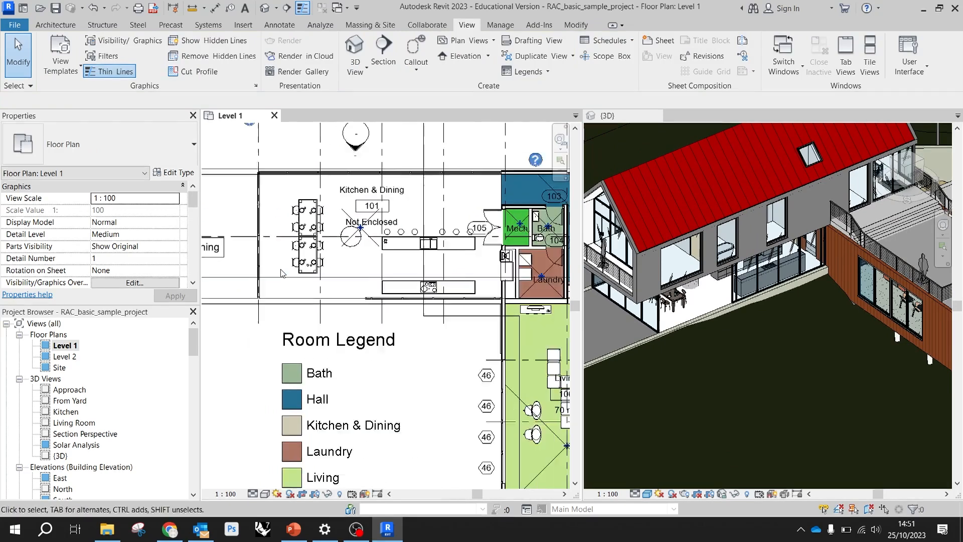
scroll(434, 308, "up", 1)
scroll(434, 308, "up", 1)
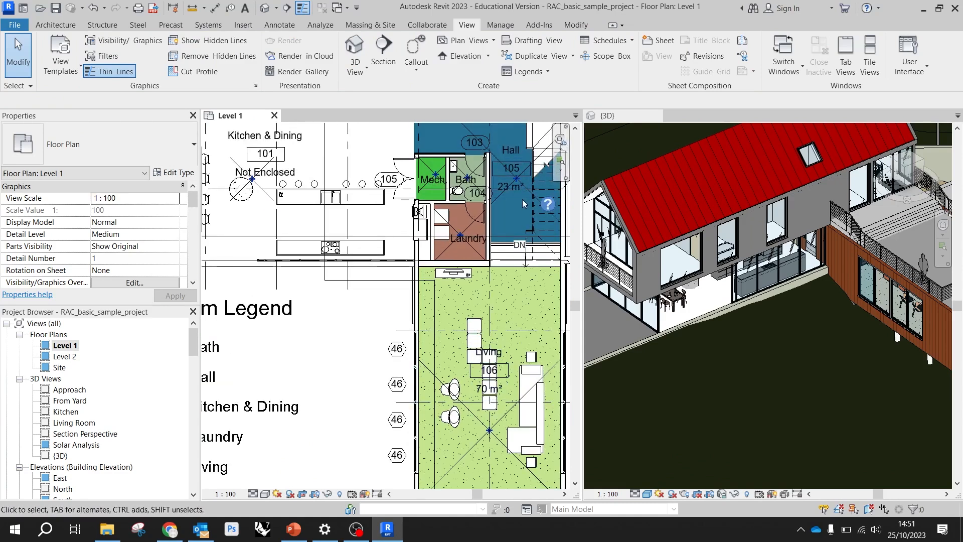
scroll(484, 389, "up", 3)
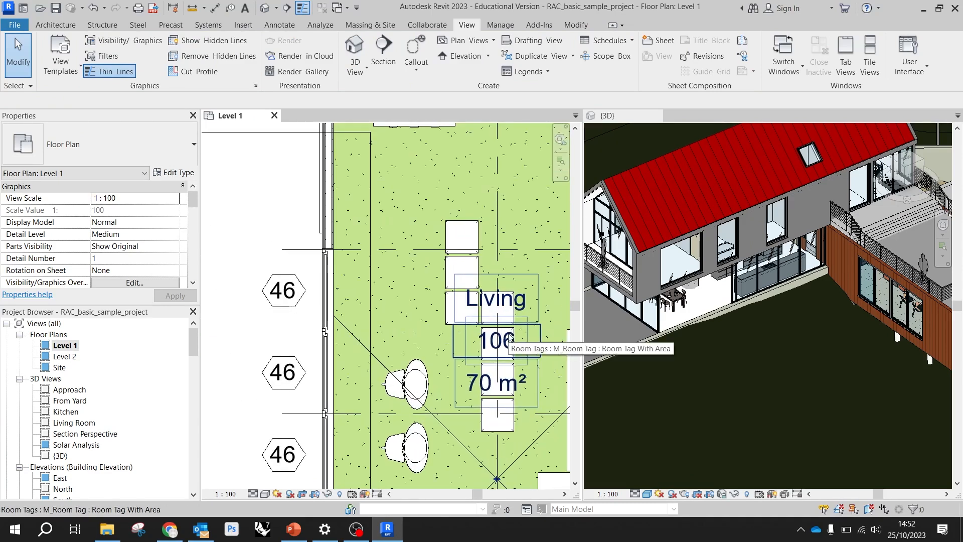
scroll(504, 328, "down", 2)
scroll(517, 317, "down", 2)
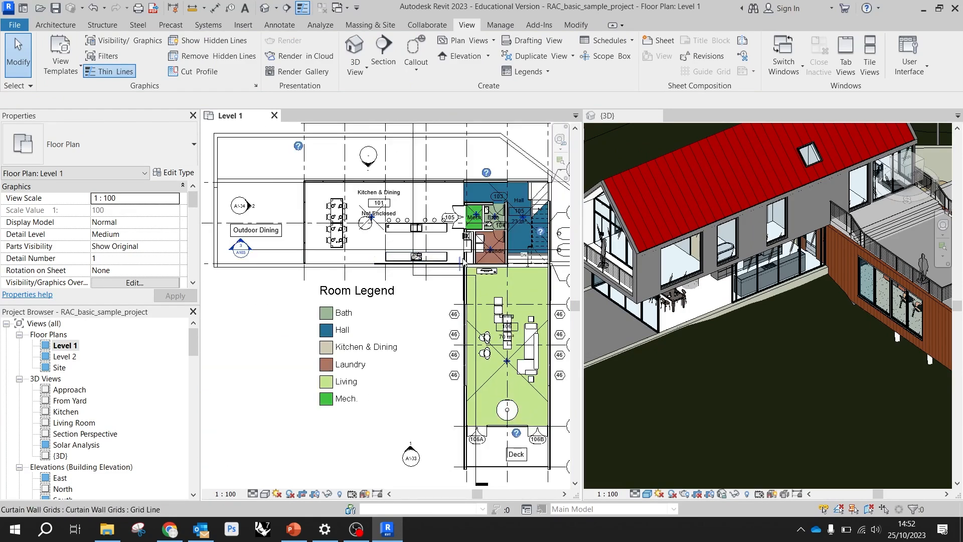
scroll(456, 210, "up", 4)
scroll(456, 209, "down", 1)
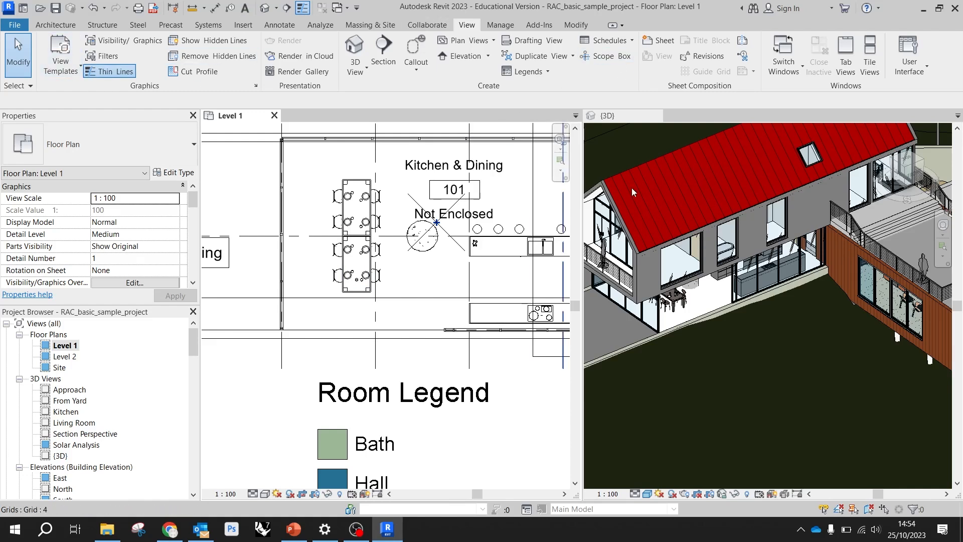
Close the sample project and Revit 2023 without saving changes, and launch Revit 2024 from the desktop
left_click(955, 8)
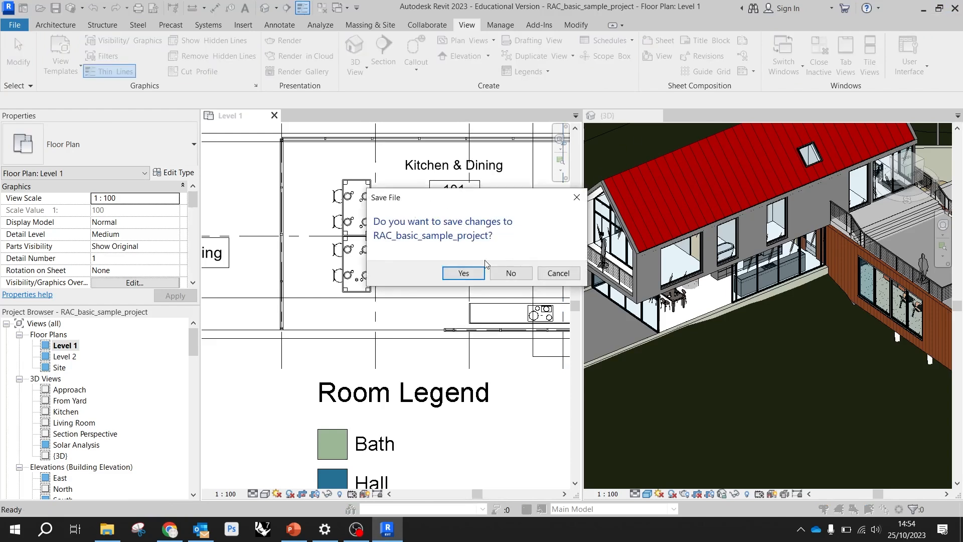
left_click(491, 277)
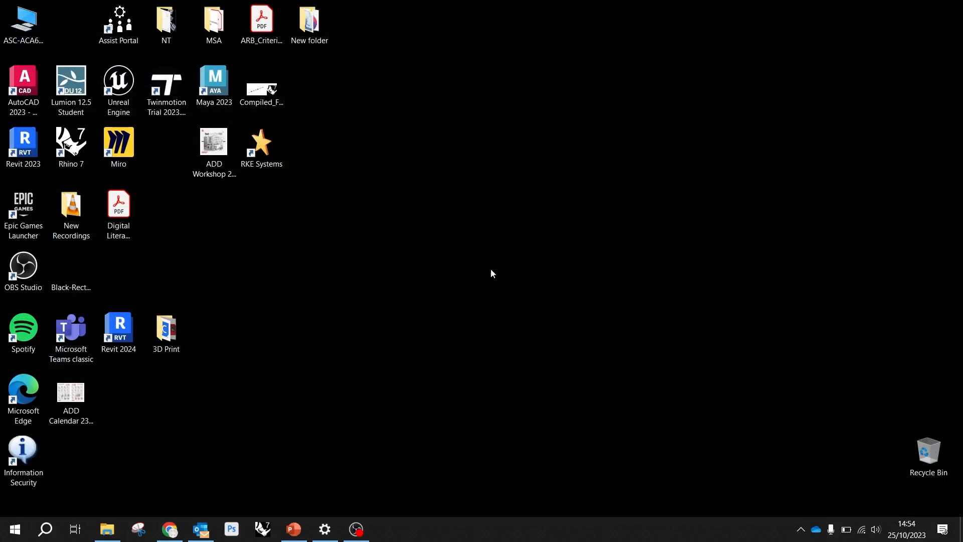
double_click(120, 324)
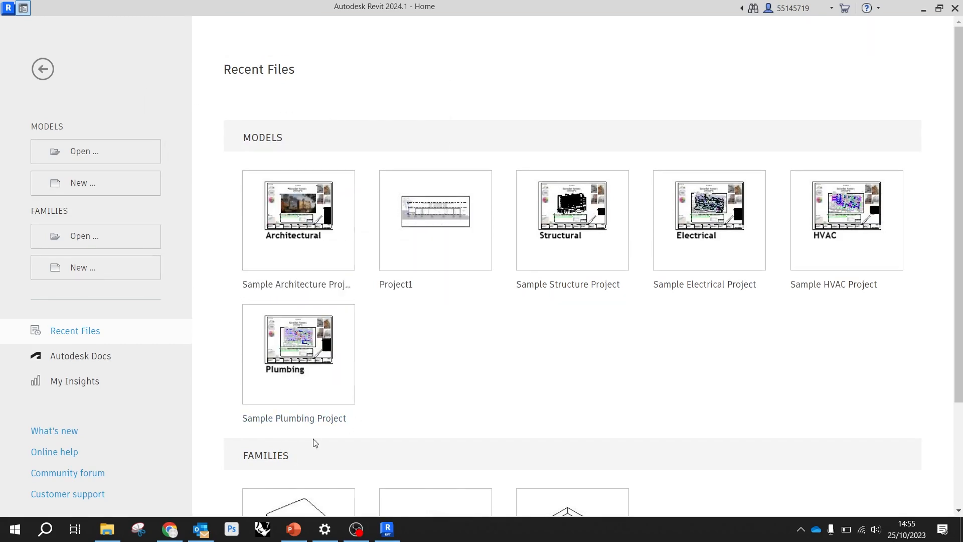
Switch to Chrome and open the ADD Workshops section of the MSA Architectural Digital Design course in a new tab
mouse_move(182, 535)
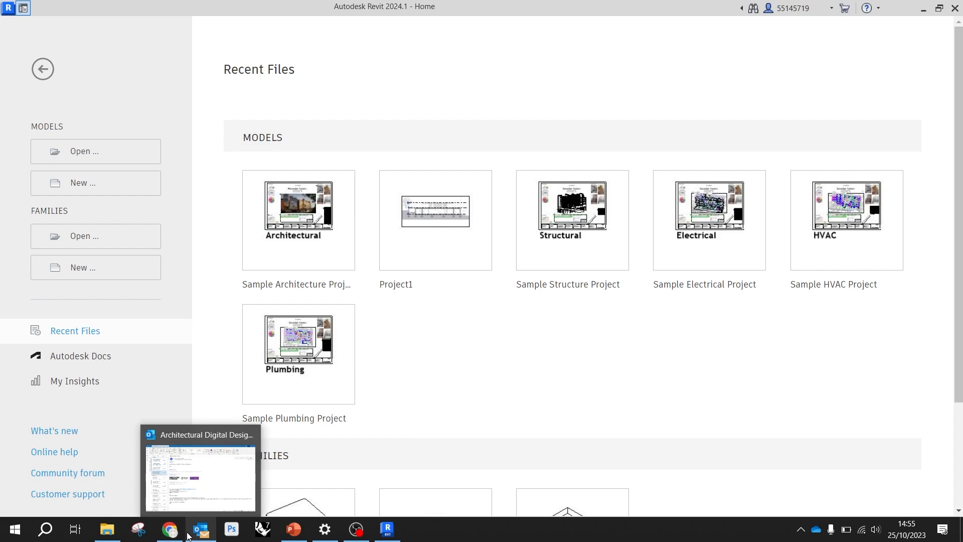
left_click(179, 496)
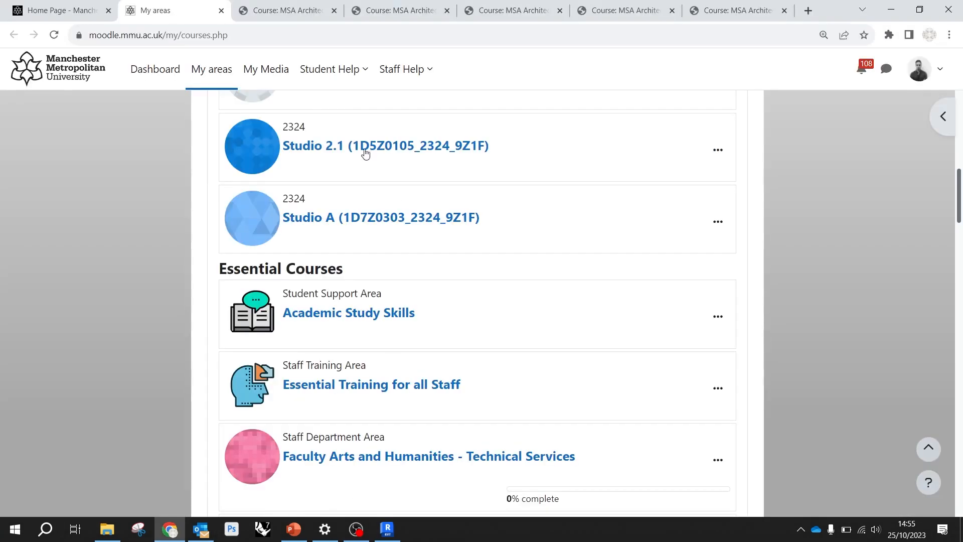
left_click(276, 12)
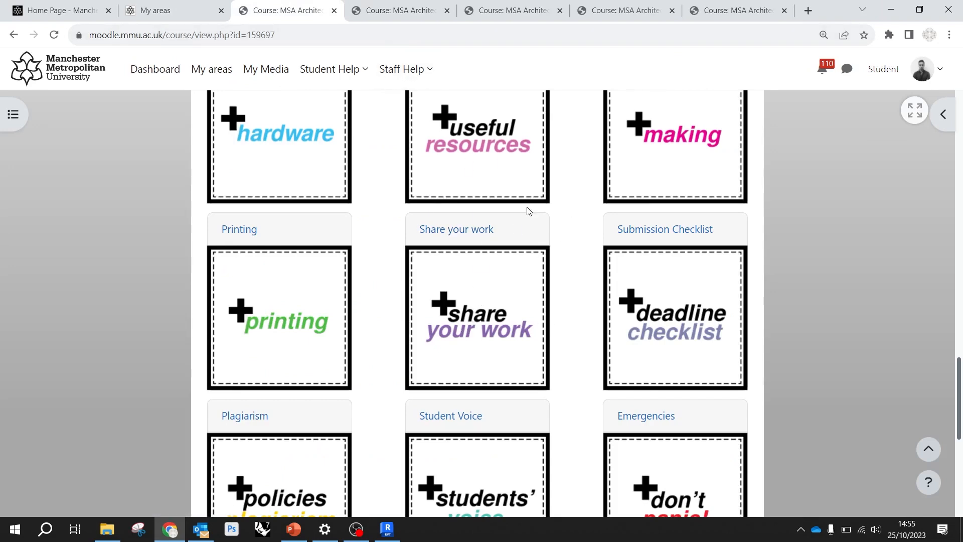
scroll(525, 211, "up", 3)
scroll(525, 280, "up", 5)
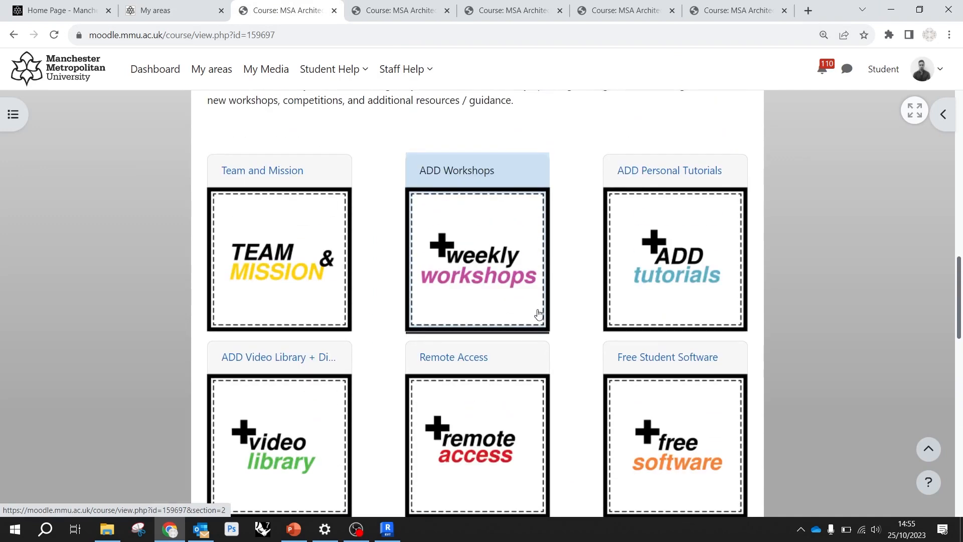
middle_click(486, 266)
left_click(350, 11)
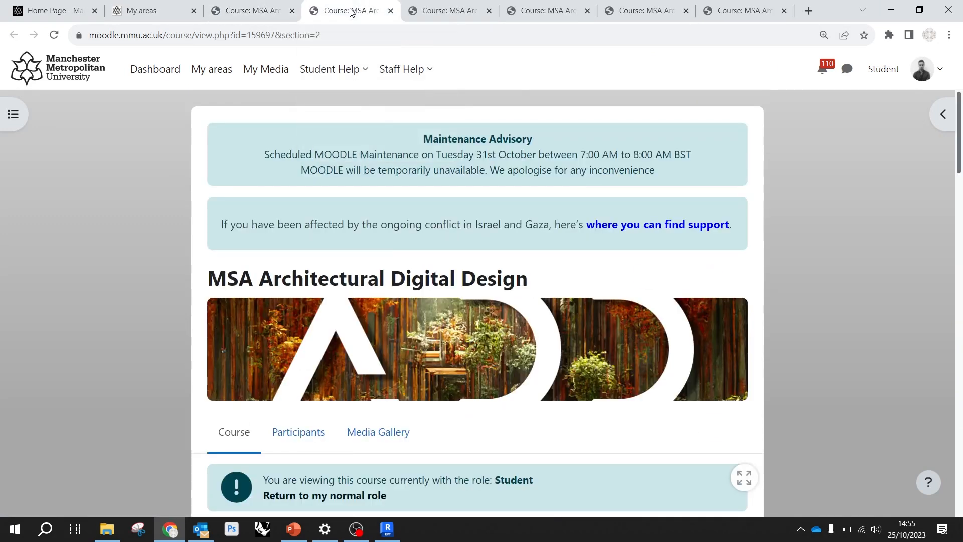
Open the Semester 1 workshop 04 Revit page and follow its De Blau House Drawings Folder link
scroll(507, 257, "down", 18)
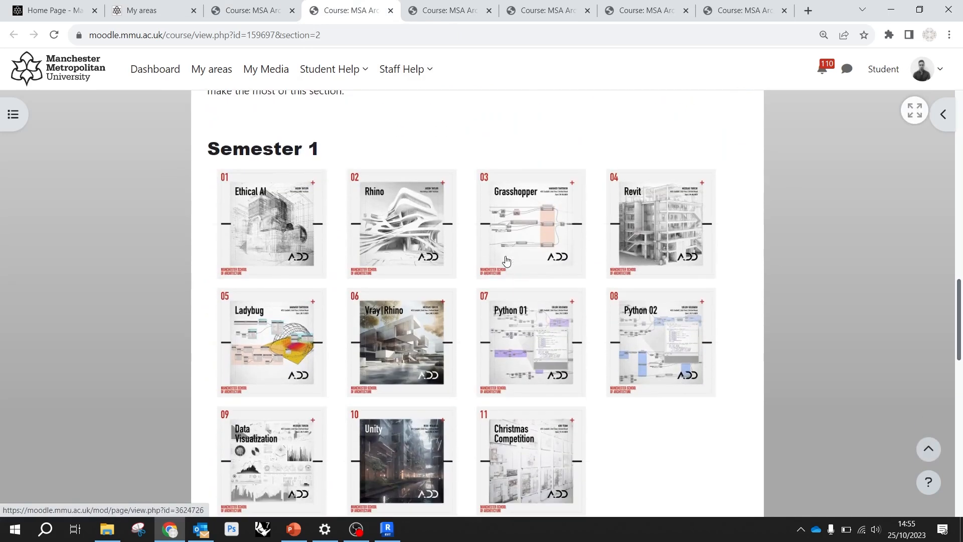
left_click(674, 222)
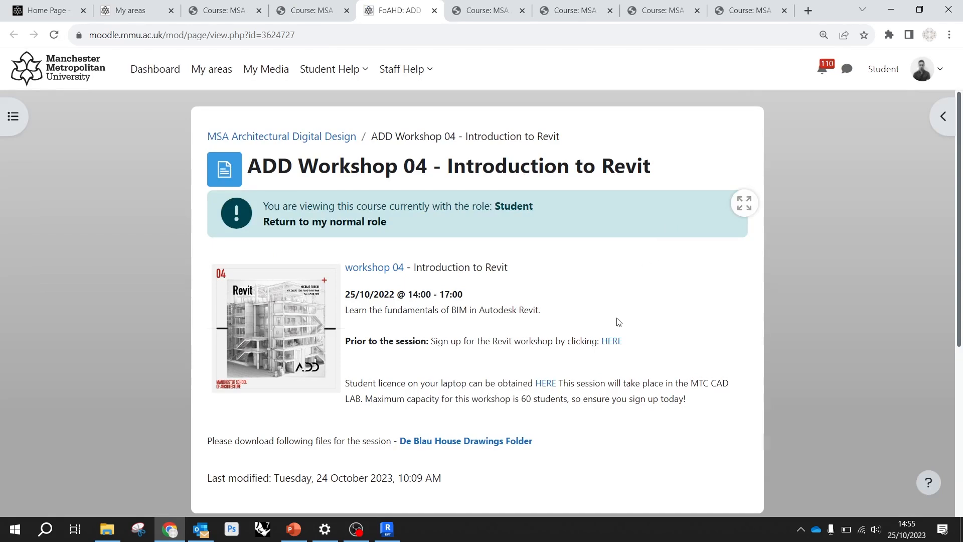
scroll(602, 351, "down", 1)
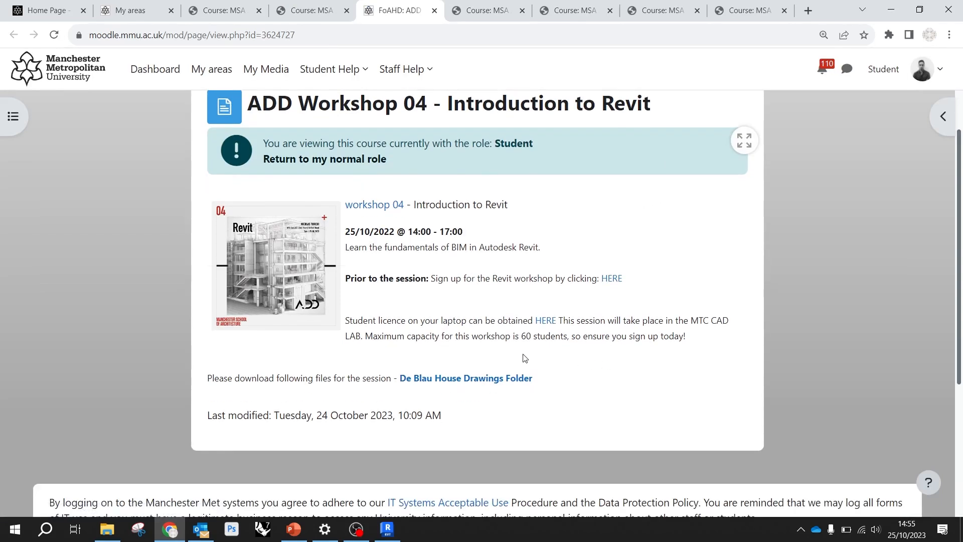
left_click_drag(210, 377, 373, 382)
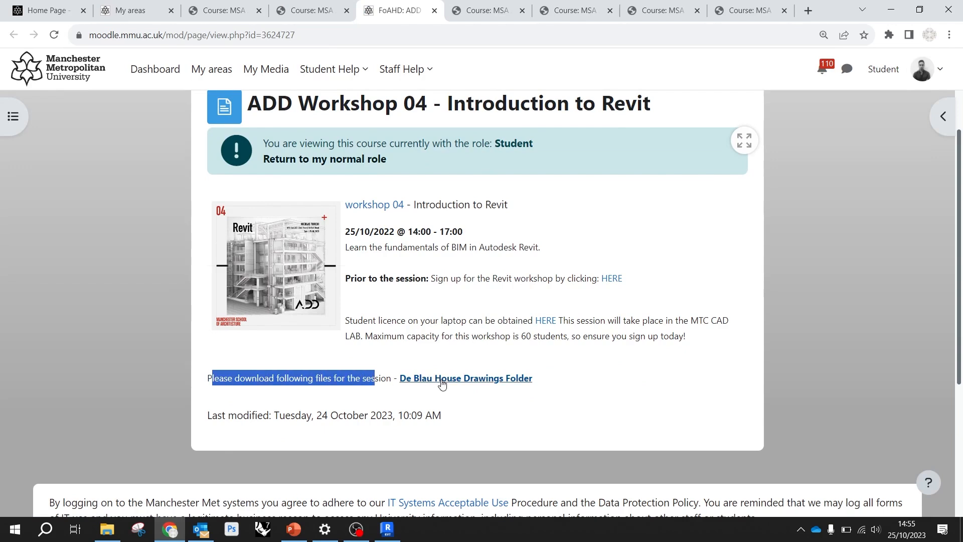
left_click(576, 410)
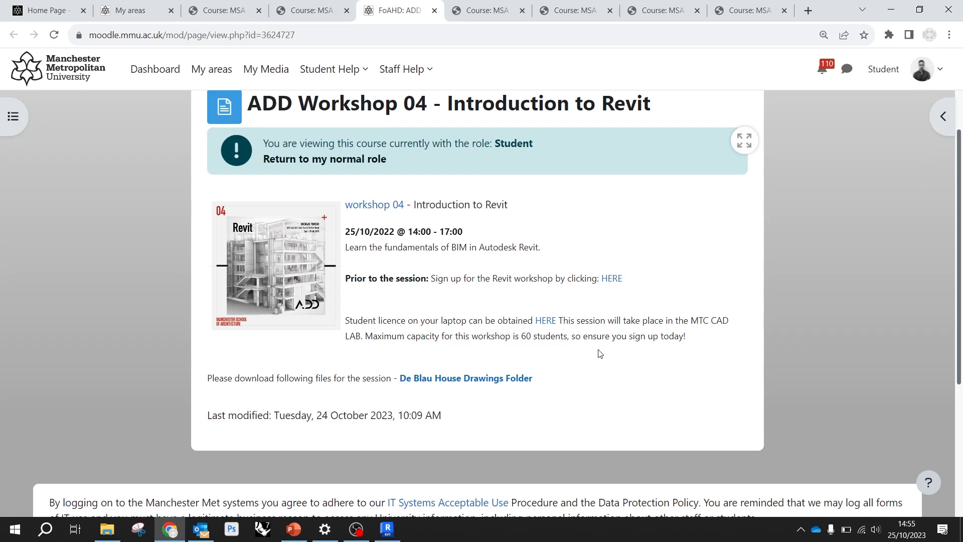
left_click(490, 379)
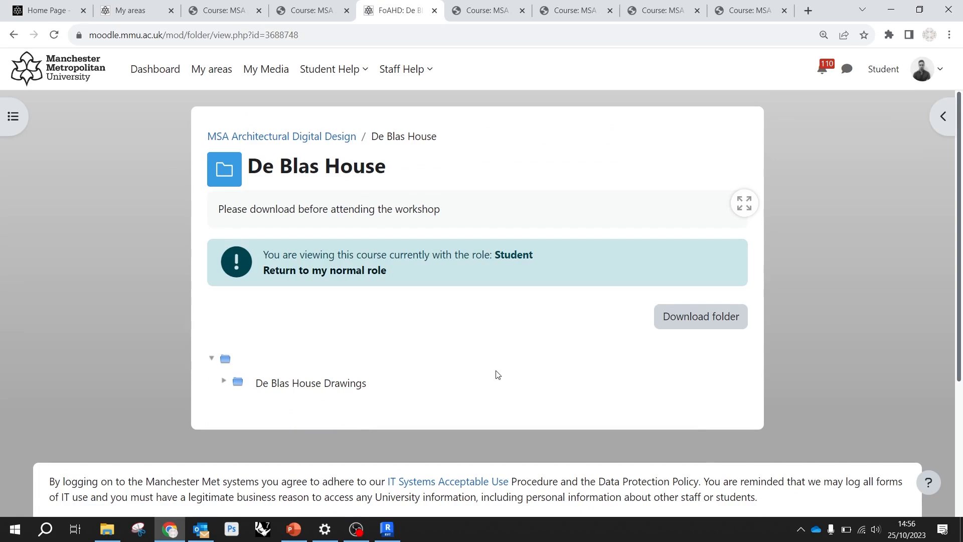
Switch to File Explorer and open the De Blas House Drawings folder inside Files, De Blas House-20231001
left_click(107, 529)
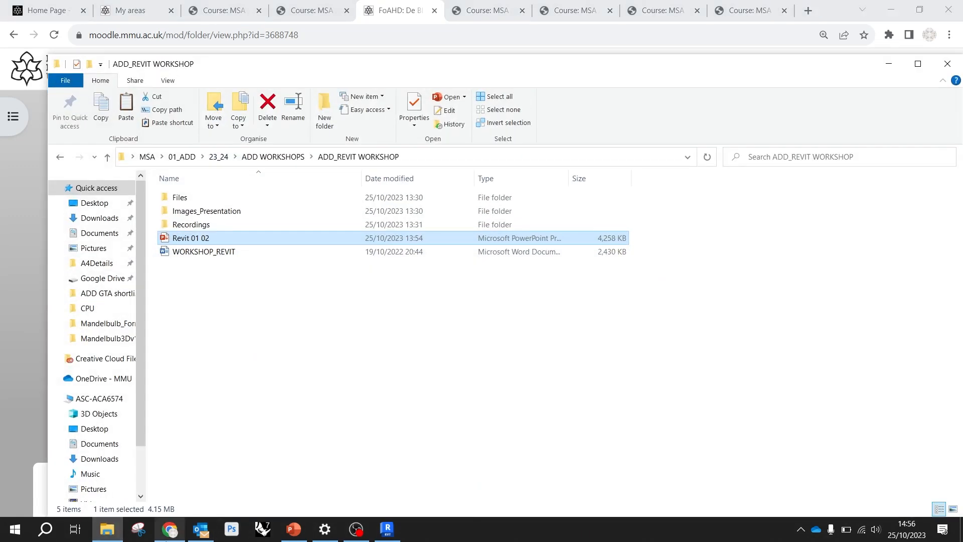
left_click(204, 201)
double_click(204, 201)
double_click(209, 202)
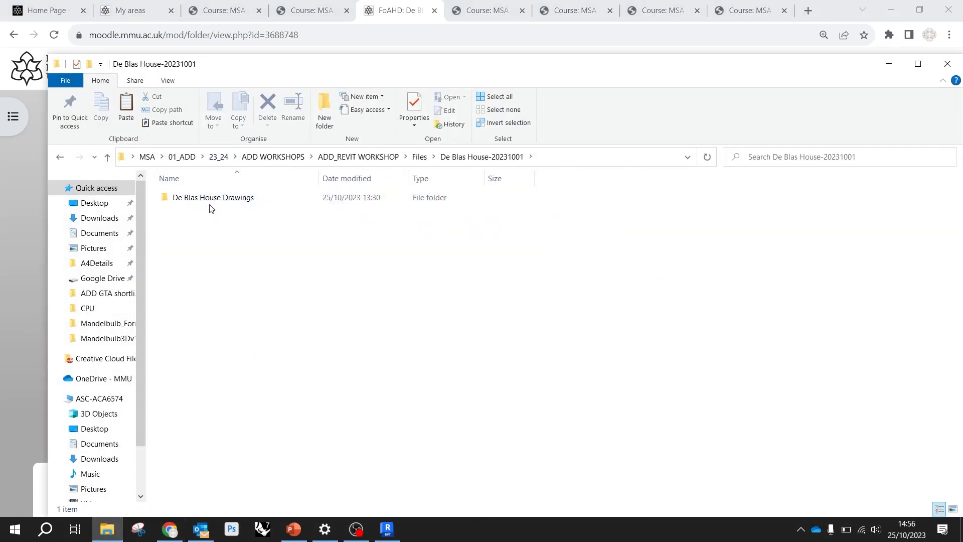
left_click(209, 202)
double_click(210, 203)
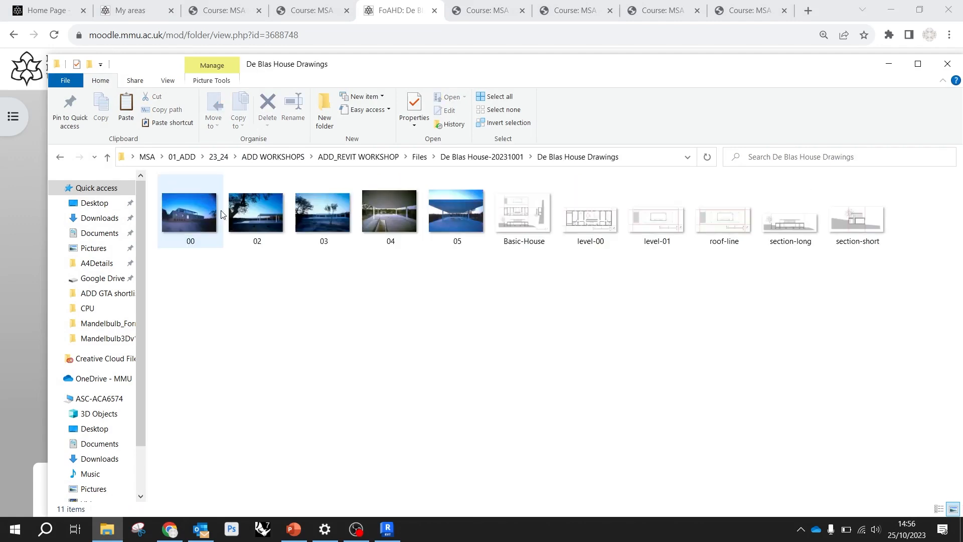
Open photo 00 from the De Blas House Drawings folder and browse the house photos through 05
left_click(187, 213)
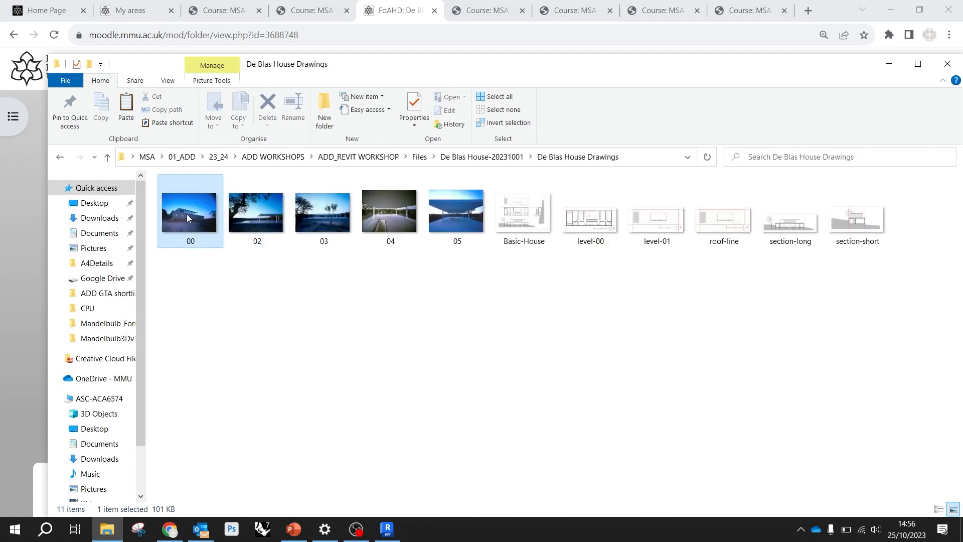
double_click(187, 214)
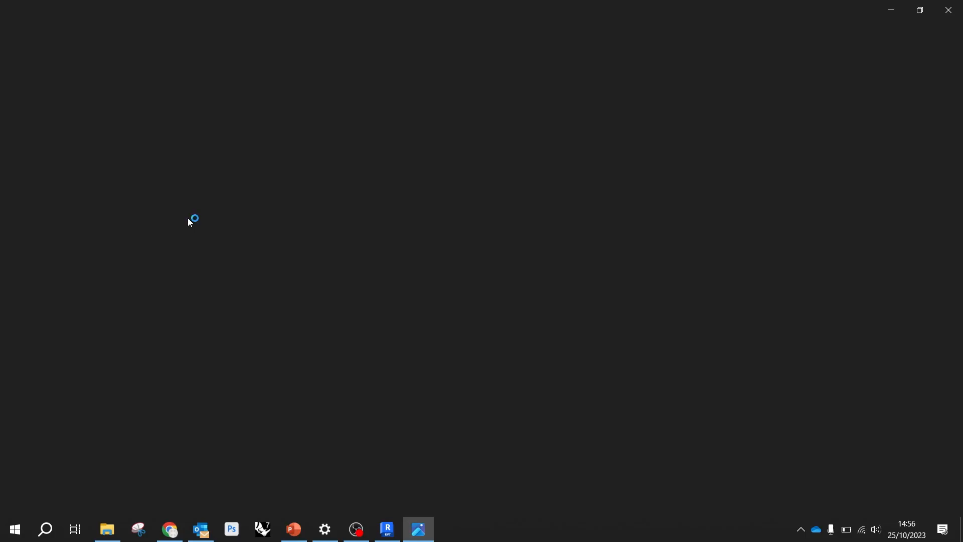
scroll(486, 288, "up", 3)
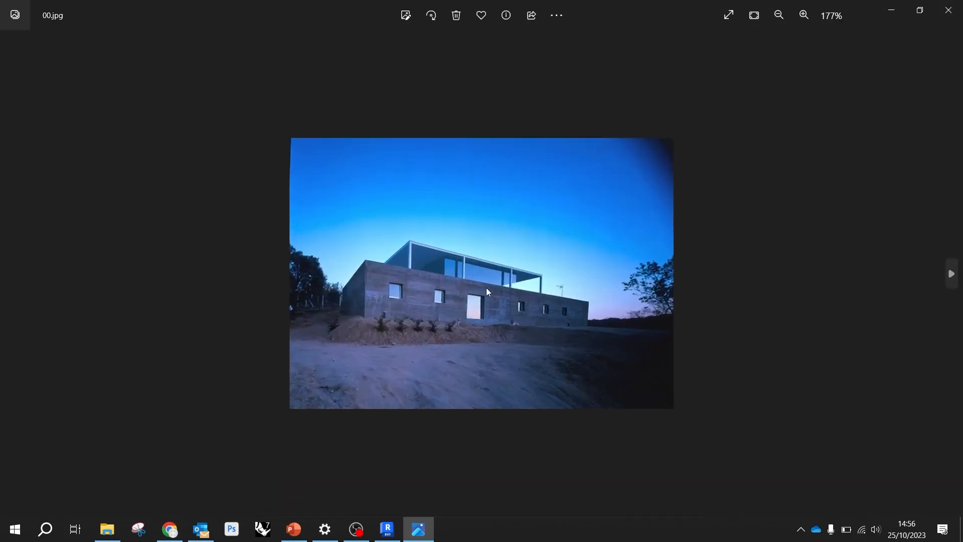
left_click(951, 274)
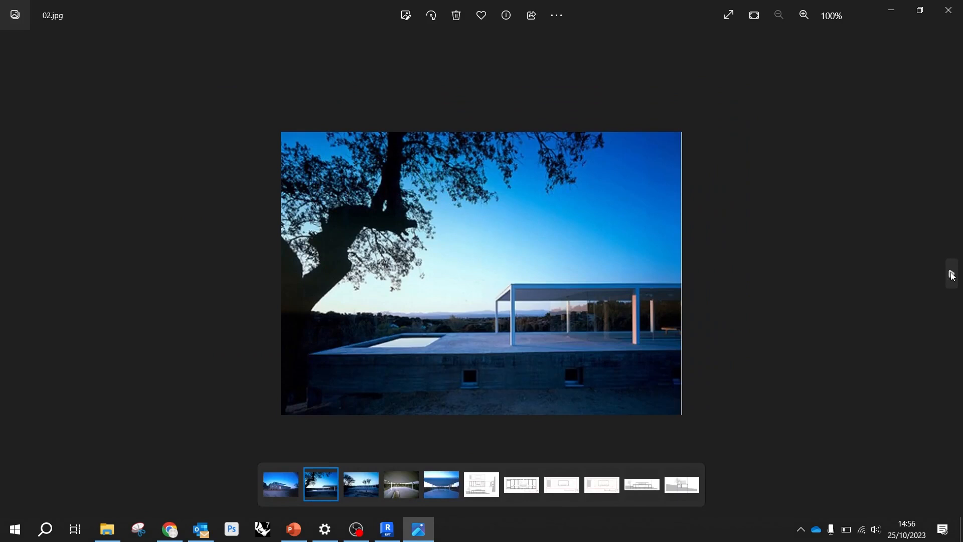
left_click(951, 275)
left_click(951, 274)
left_click(951, 274)
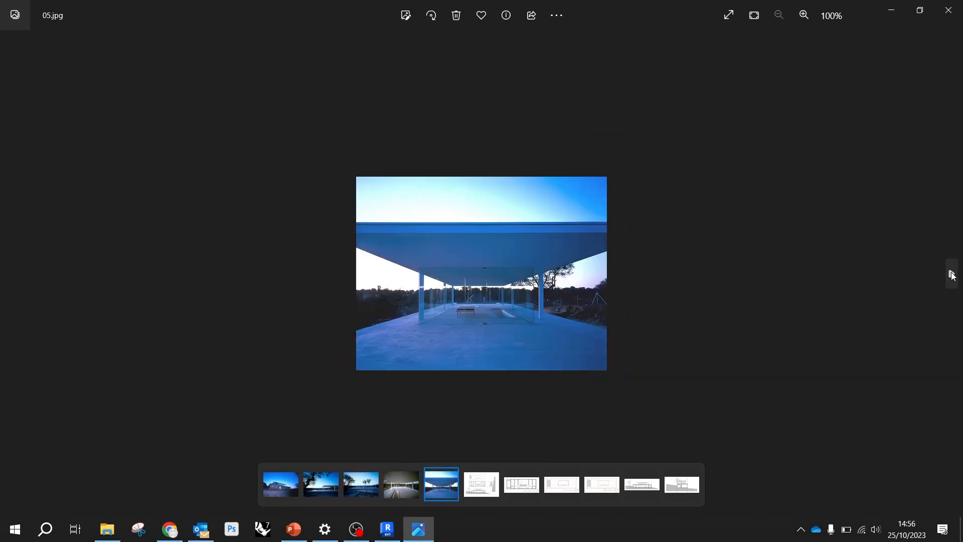
Browse the drawings from Basic-House to section-long, take a closer look at the roof-line plan, and close the image viewer
left_click(951, 275)
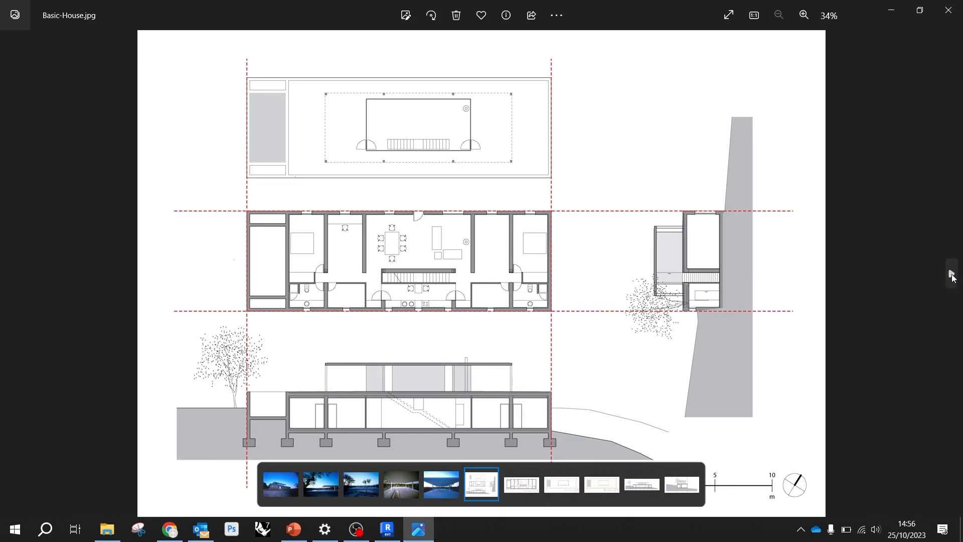
left_click(952, 275)
left_click(951, 275)
left_click(952, 274)
left_click(951, 275)
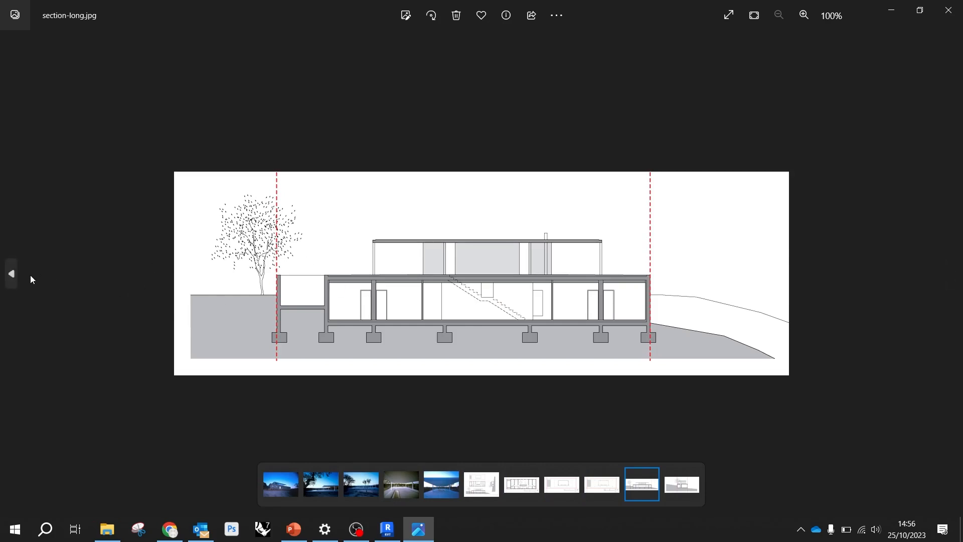
left_click(12, 274)
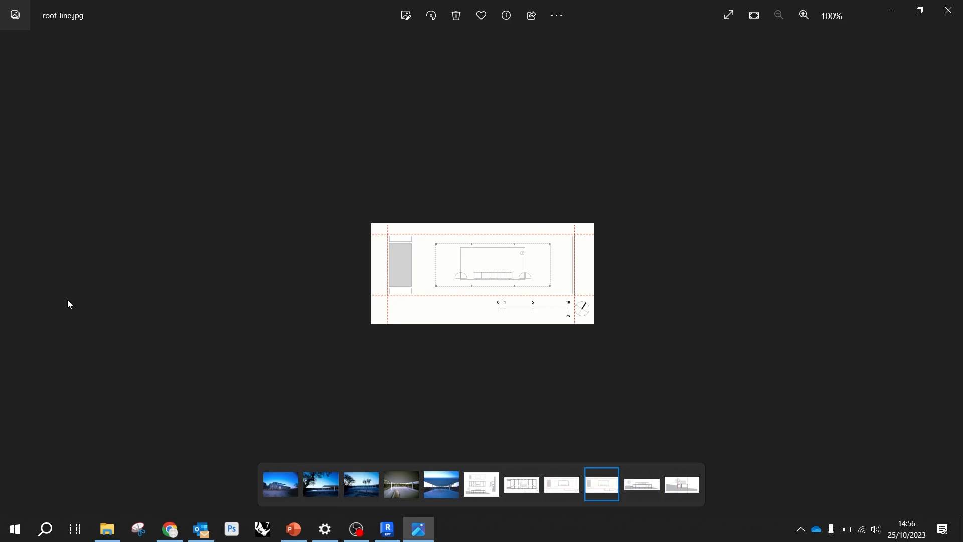
scroll(677, 232, "up", 5)
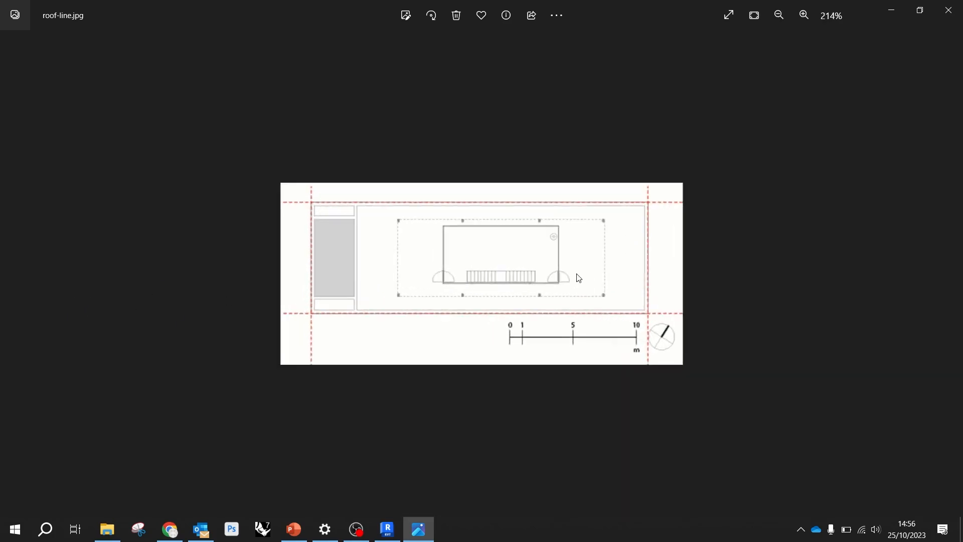
left_click(951, 277)
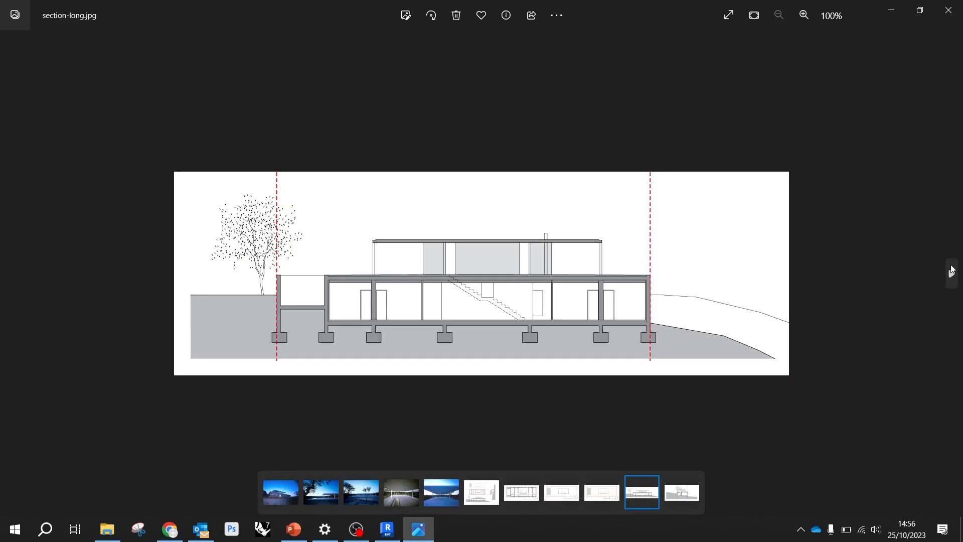
left_click(947, 11)
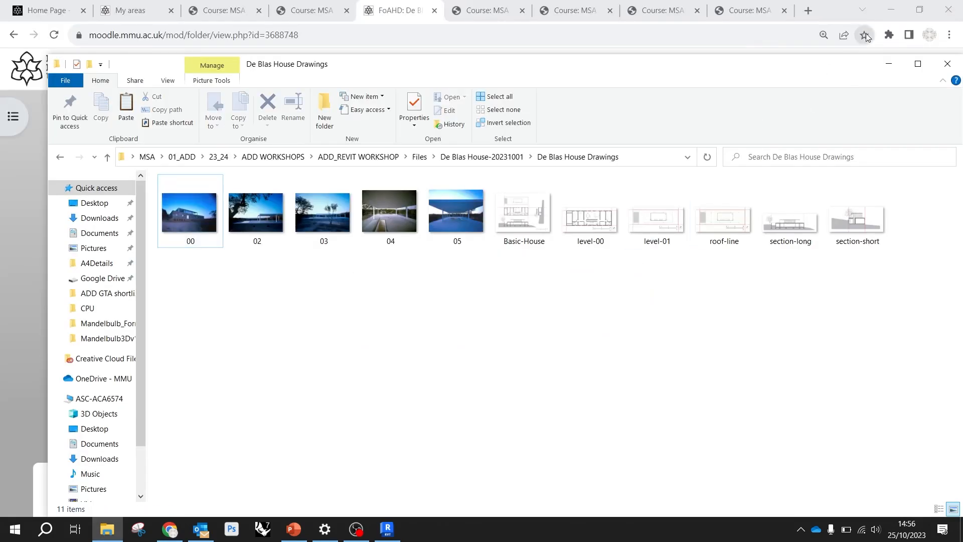
Minimise File Explorer and Chrome to return to the Revit 2024 home screen
left_click_drag(815, 69, 744, 73)
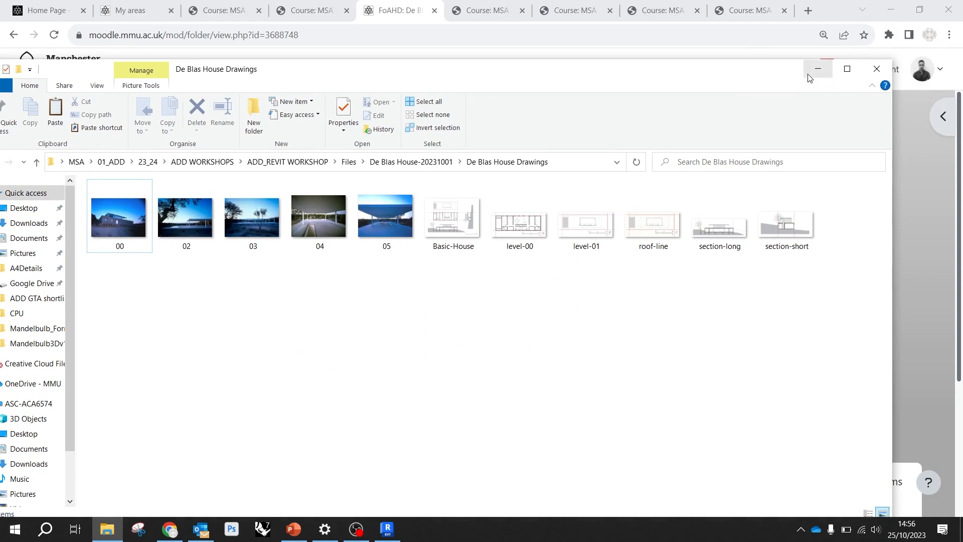
left_click(818, 69)
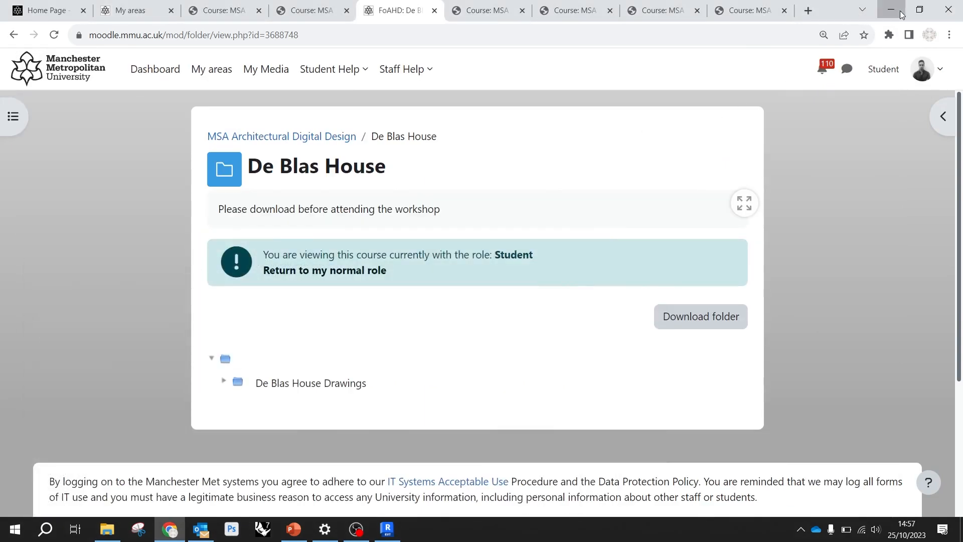
left_click(900, 10)
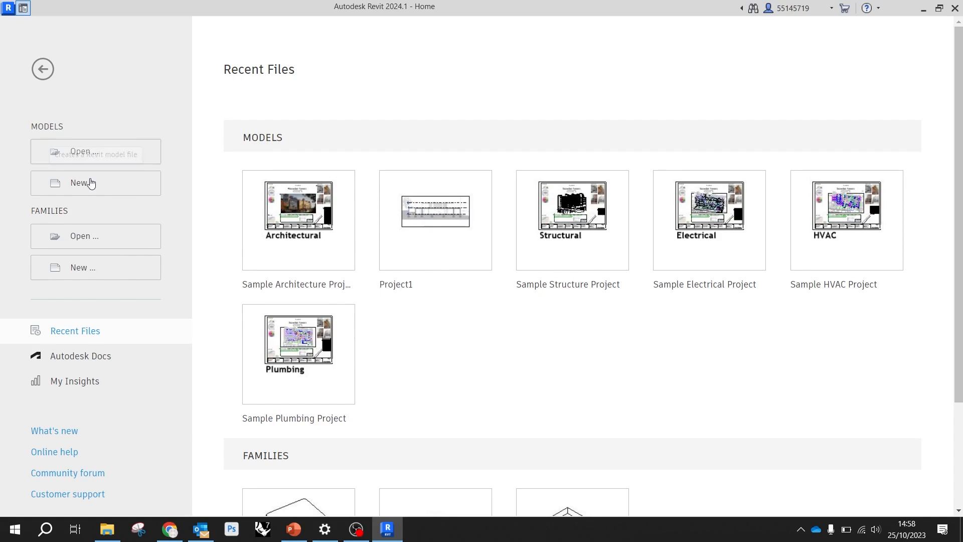
Create a new project from the Architectural Template
left_click(83, 189)
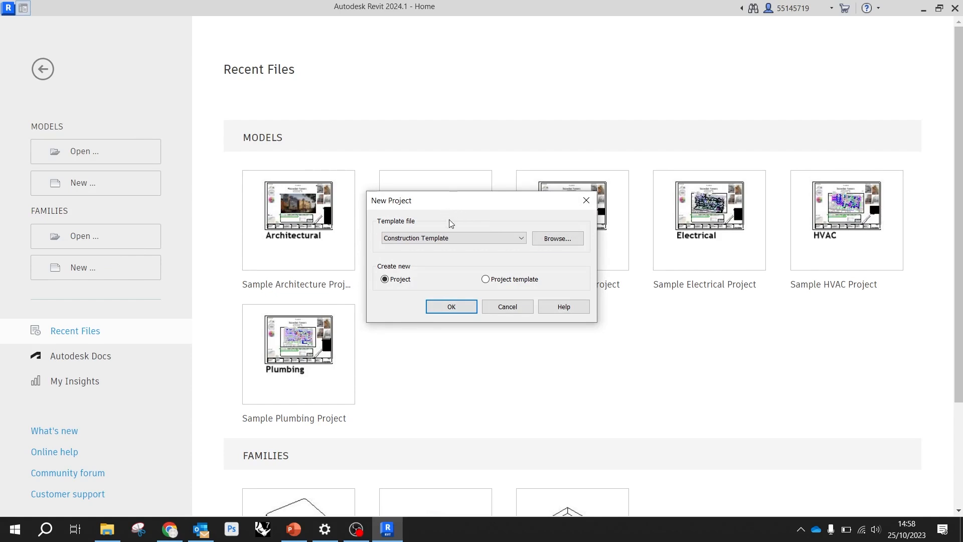
left_click(441, 237)
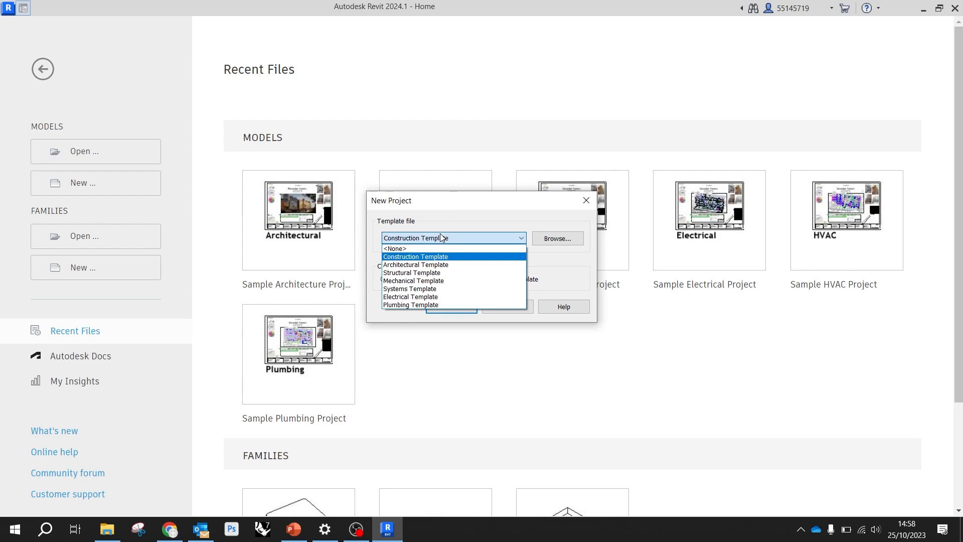
left_click(414, 225)
left_click(426, 239)
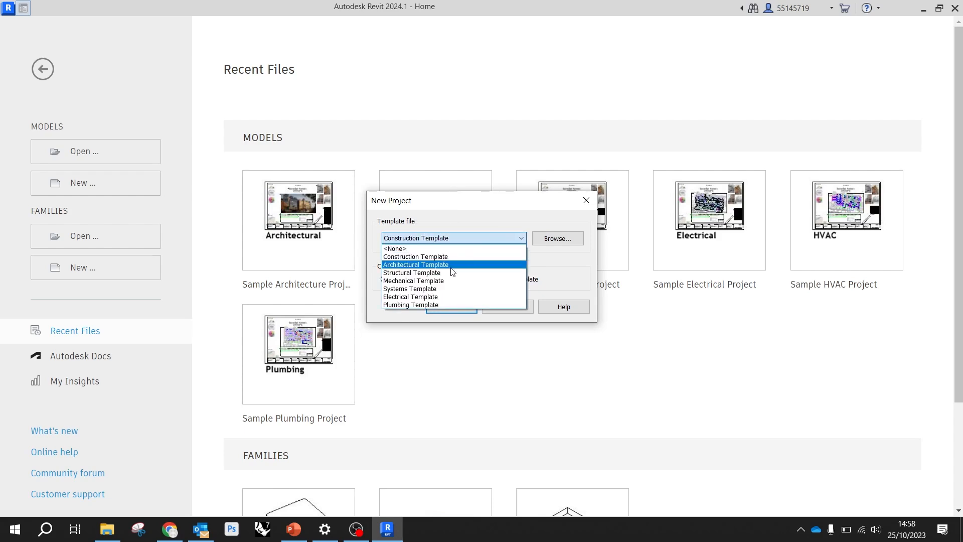
left_click(406, 266)
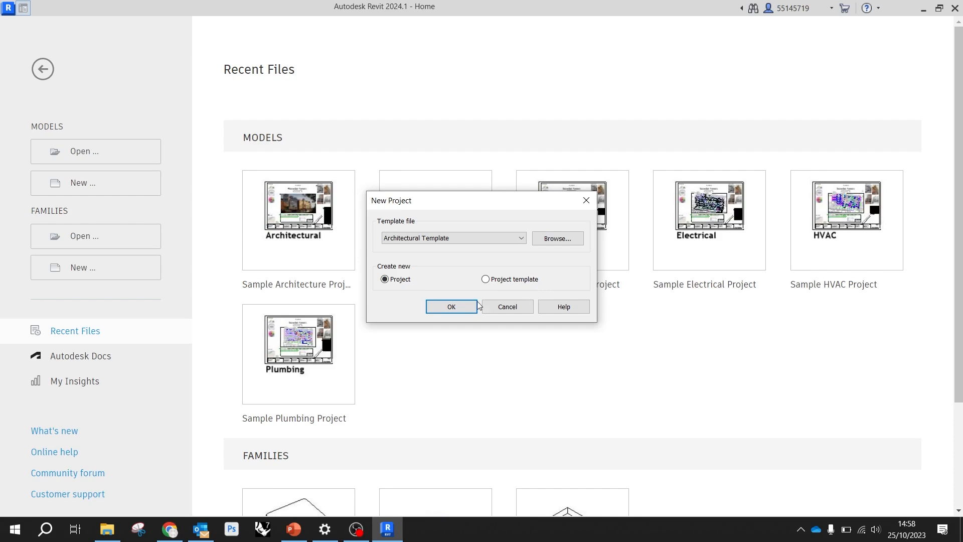
left_click(452, 307)
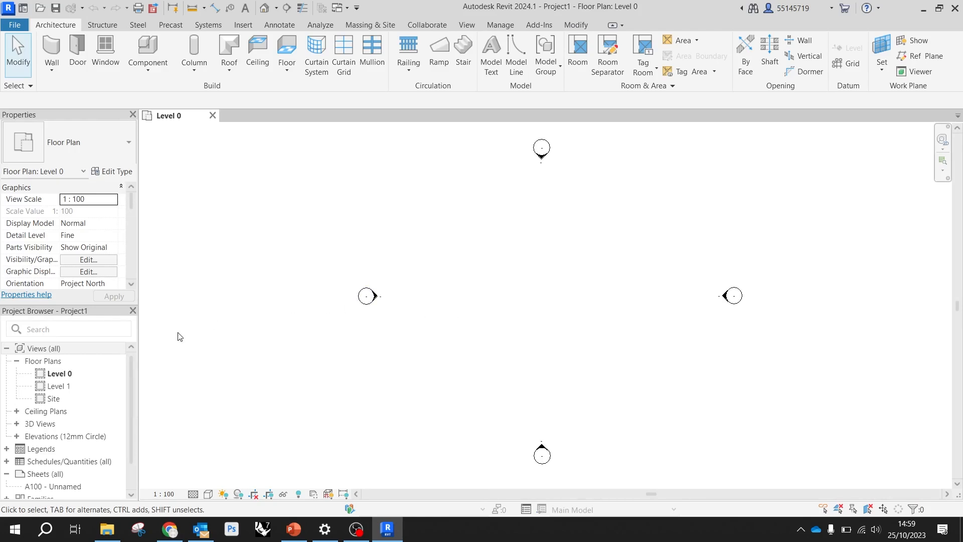
Examine the elevation markers around the Level 0 floor plan, selecting several of them and clearing the selection
scroll(64, 402, "down", 1)
scroll(62, 380, "up", 1)
left_click_drag(435, 338, 320, 264)
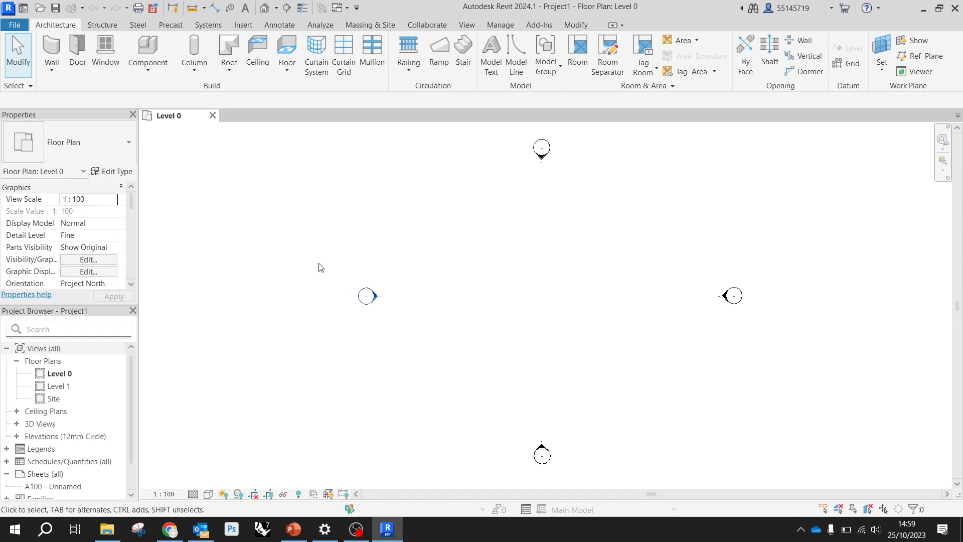
left_click(421, 247)
left_click(541, 149)
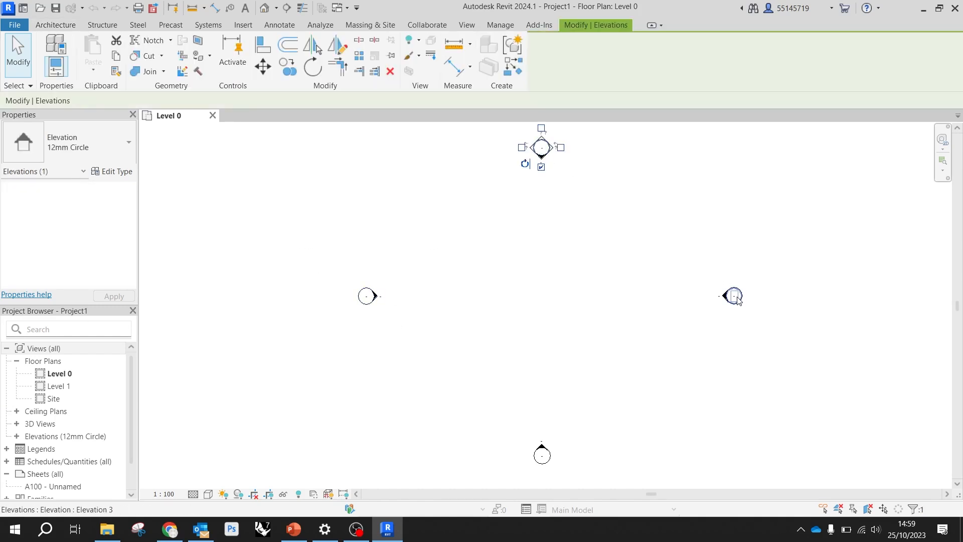
left_click(733, 296)
left_click(646, 281)
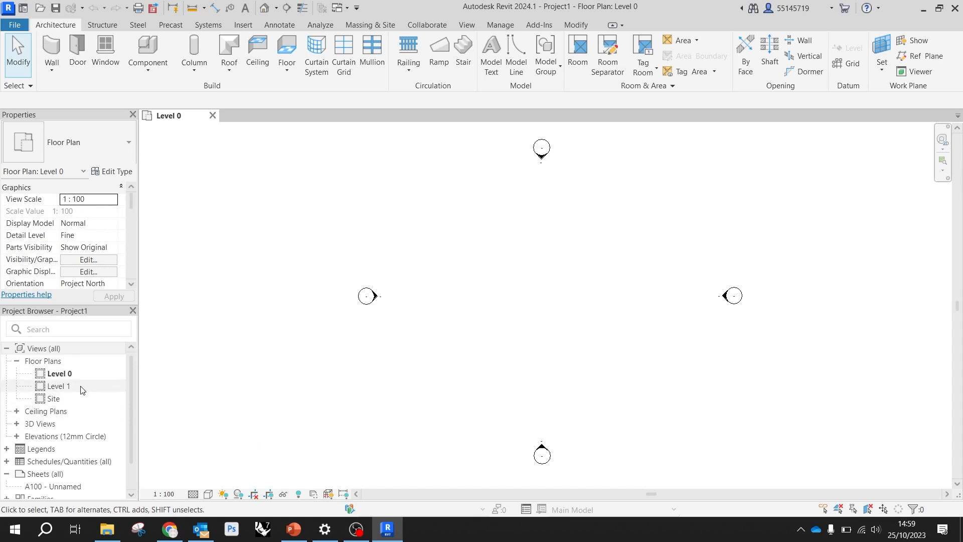
Open the {3D} view from the project's 3D Views and bring both level lines into view
left_click(17, 424)
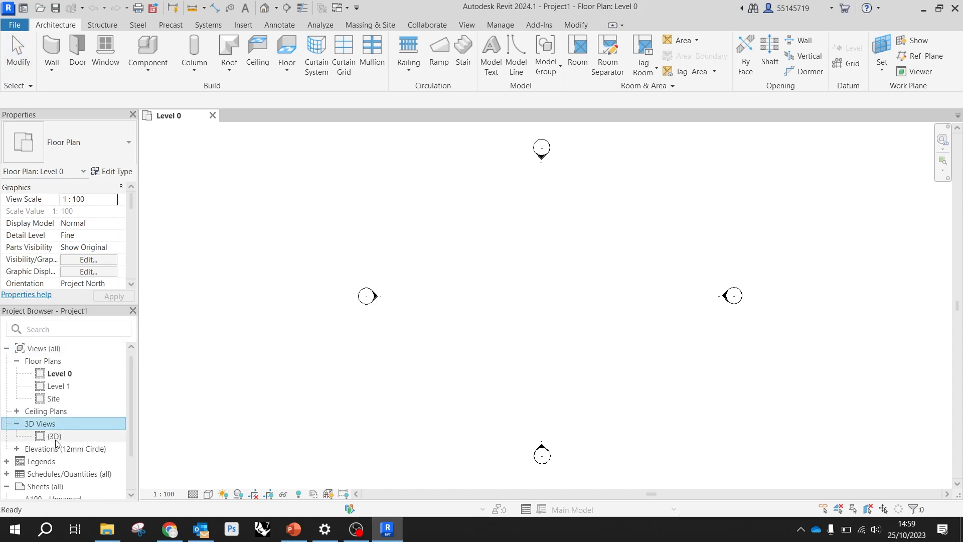
double_click(59, 438)
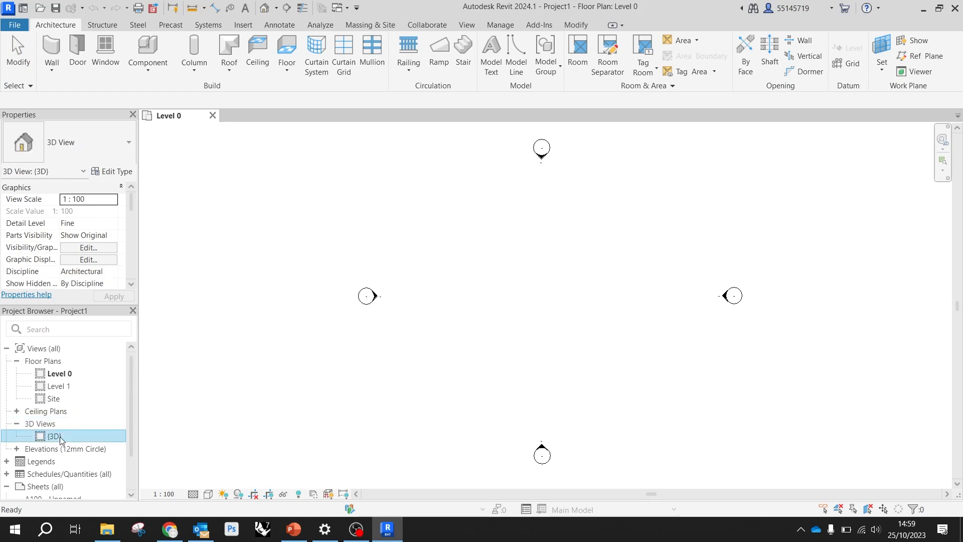
scroll(520, 267, "down", 2)
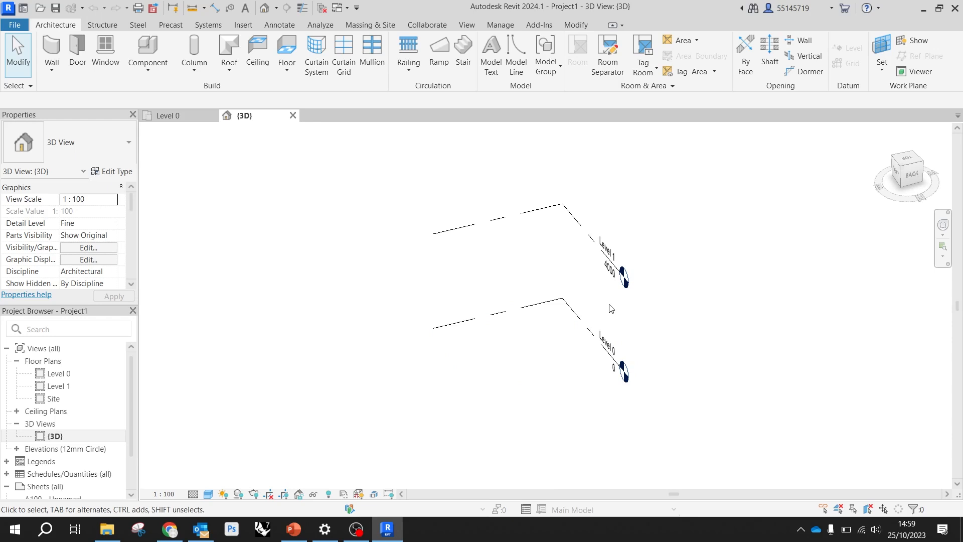
scroll(574, 246, "down", 1)
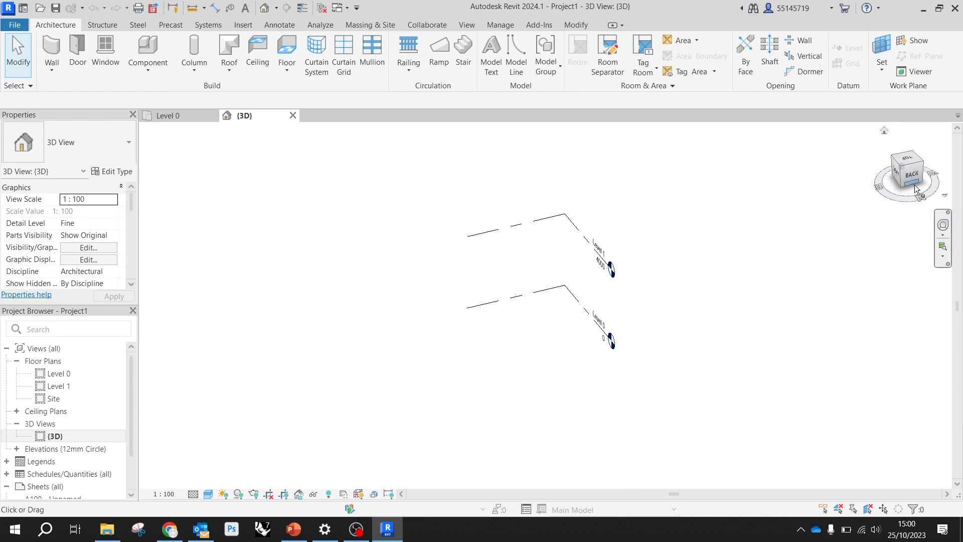
Inspect the levels with the ViewCube from a corner and from the Back face, dismissing the calendar reminder
mouse_move(905, 167)
left_mouse_down()
mouse_move(142, 171)
mouse_move(910, 210)
mouse_move(800, 156)
mouse_move(707, 230)
mouse_move(888, 236)
mouse_move(924, 193)
mouse_move(943, 237)
left_mouse_up()
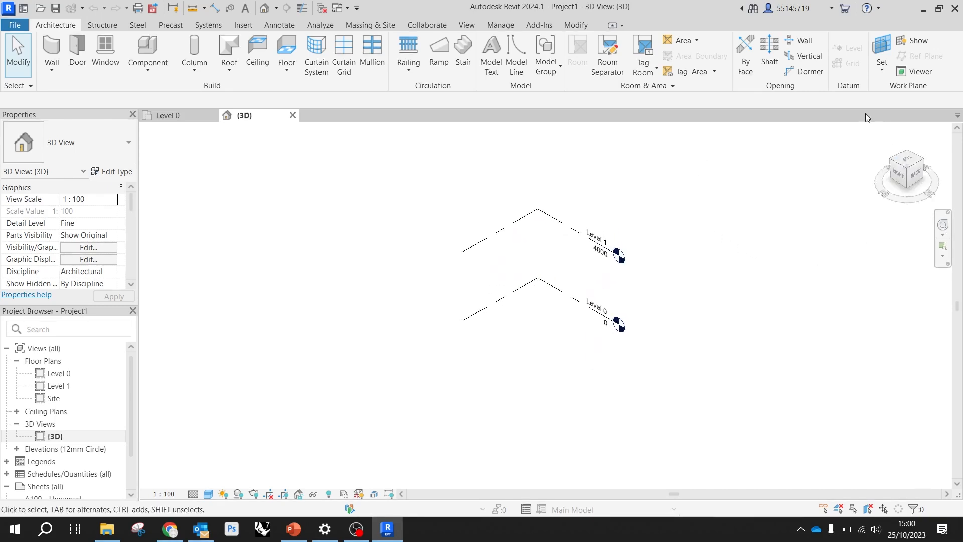
left_click(908, 172)
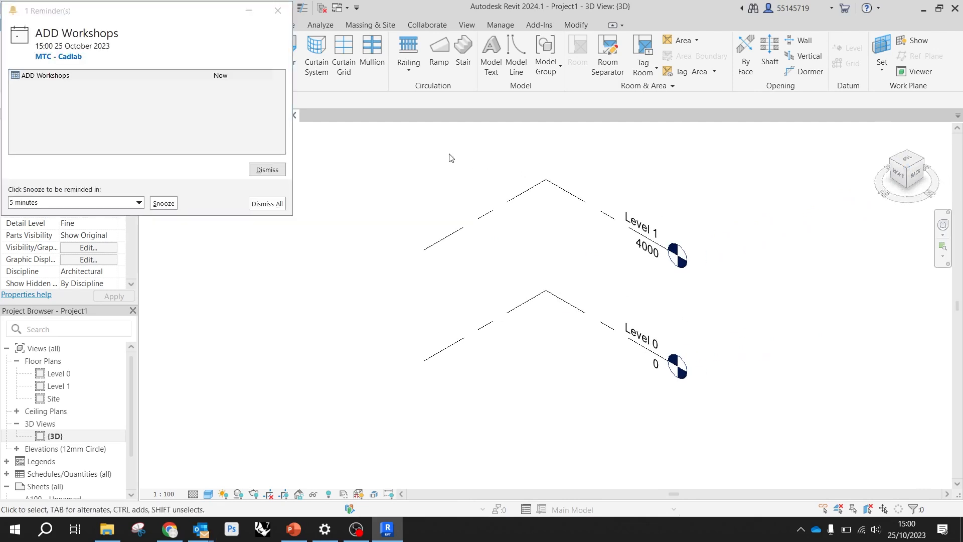
left_click(267, 203)
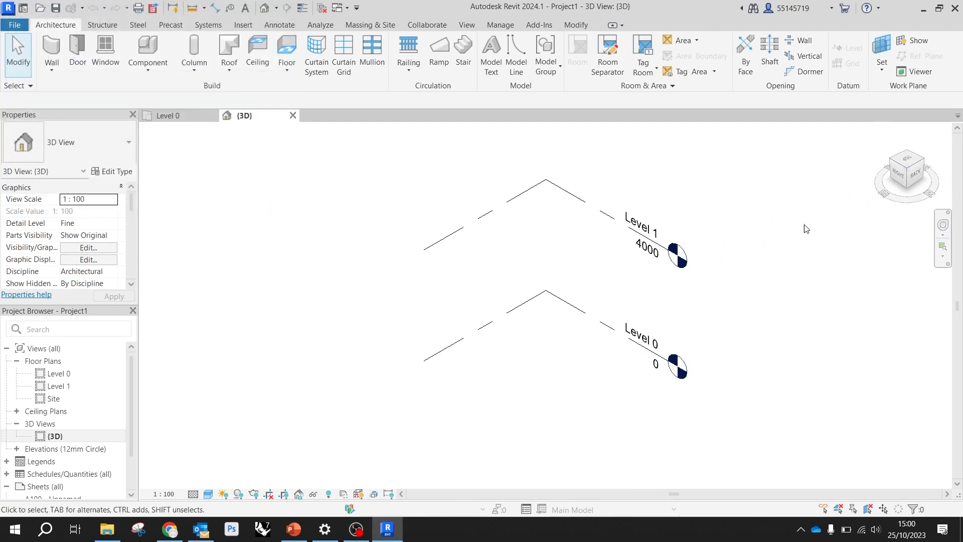
left_click(917, 176)
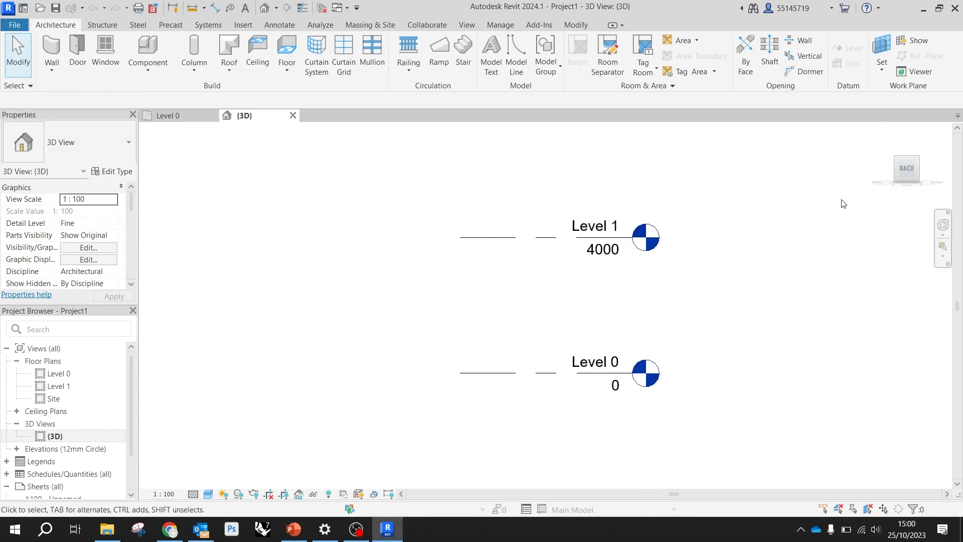
mouse_move(910, 162)
left_mouse_down()
mouse_move(917, 179)
mouse_move(904, 147)
left_mouse_up()
left_click(906, 162)
mouse_move(904, 185)
left_mouse_down()
mouse_move(934, 165)
mouse_move(911, 184)
left_mouse_up()
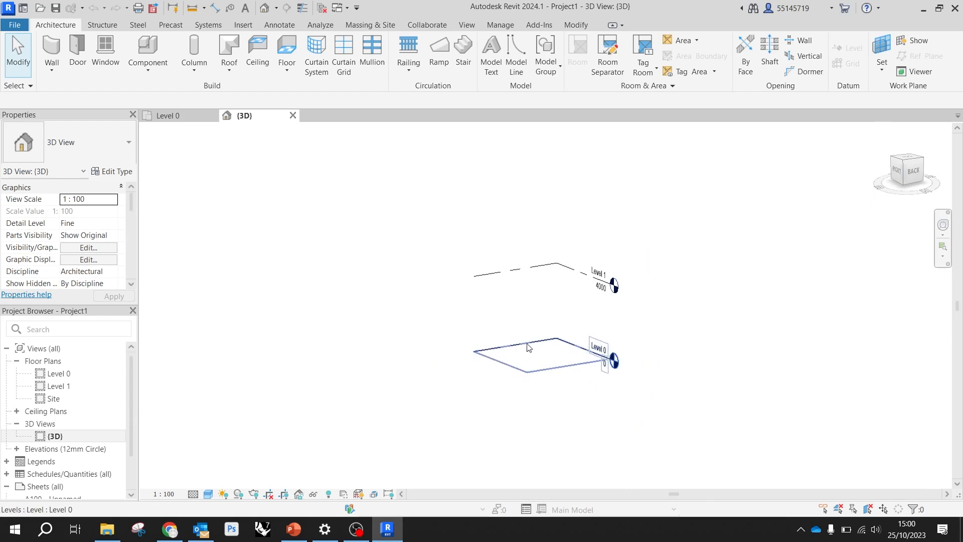
Zoom, pan and orbit the 3D view to examine Level 0 and Level 1 from different distances and angles
scroll(543, 329, "up", 3)
scroll(545, 328, "down", 3)
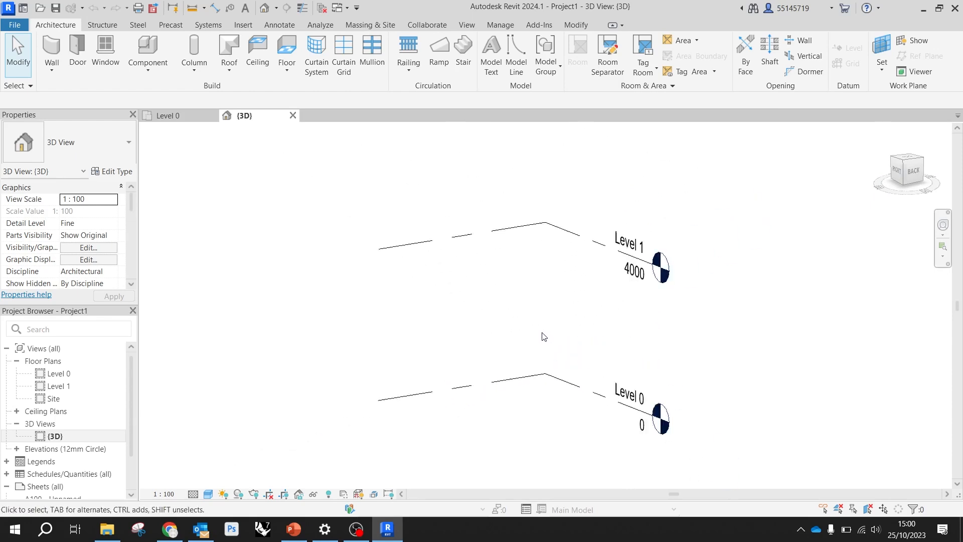
scroll(540, 341, "down", 2)
scroll(542, 335, "up", 4)
scroll(541, 336, "down", 3)
middle_click_drag(555, 322, 522, 333, "shift")
key("alt")
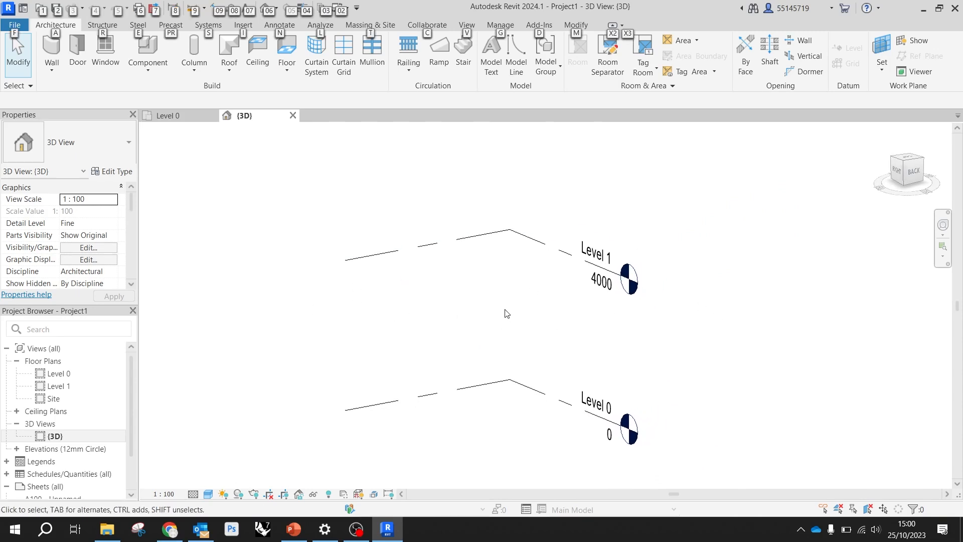
middle_click_drag(486, 314, 566, 296)
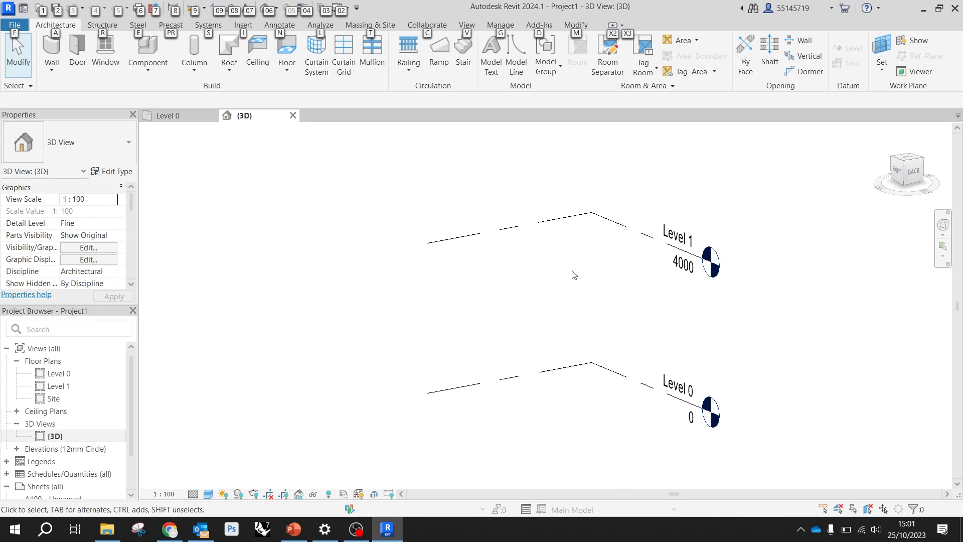
middle_click_drag(572, 273, 598, 301, "shift")
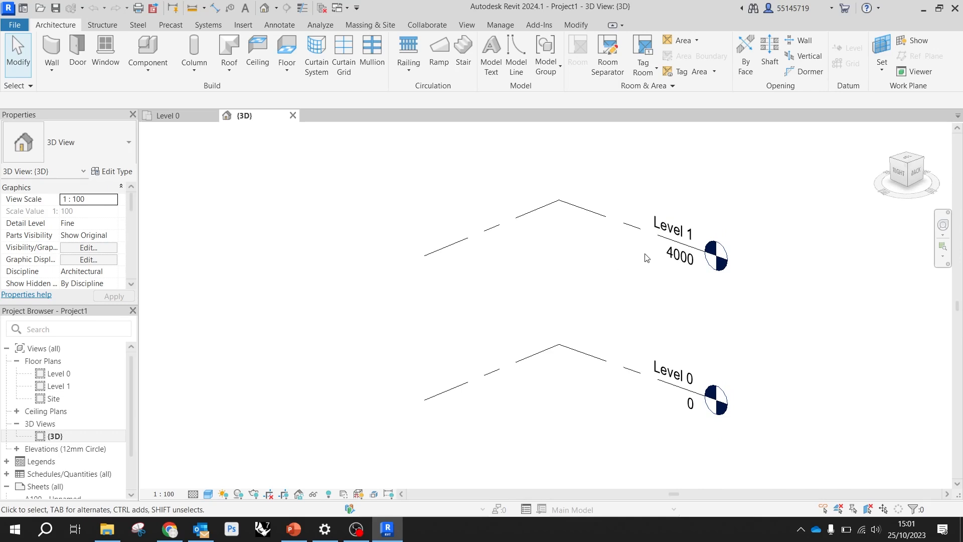
Zoom and pan the 3D view with the Full Navigation Wheel, dismiss the wheel and bring both levels back into view
left_click(944, 236)
left_click(872, 247)
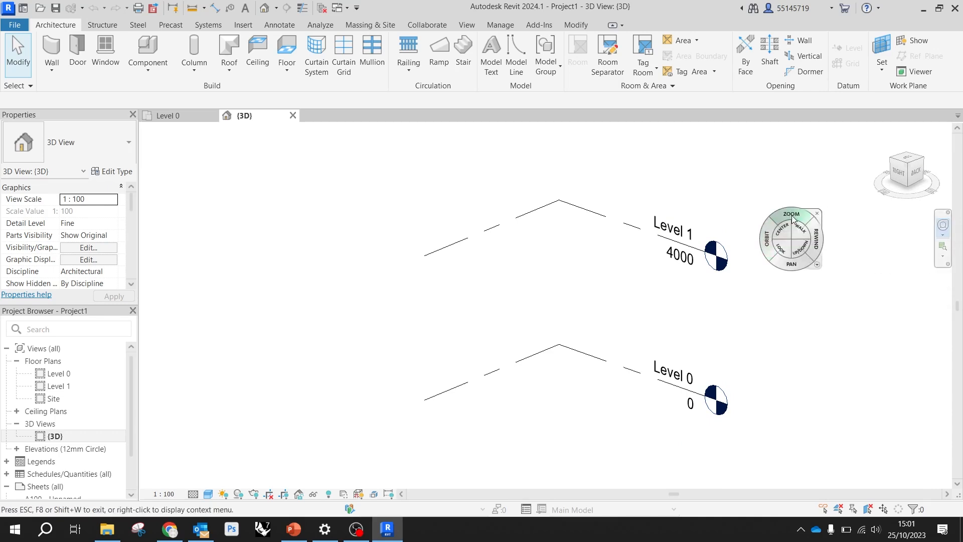
left_click(942, 224)
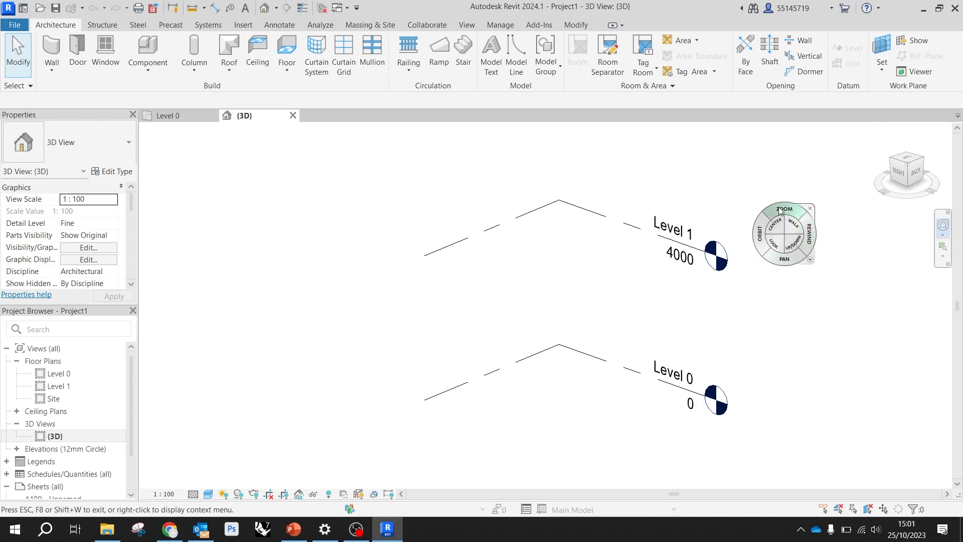
left_click_drag(780, 210, 805, 217)
mouse_move(779, 250)
left_mouse_down()
mouse_move(665, 264)
mouse_move(730, 278)
mouse_move(841, 260)
mouse_move(774, 252)
mouse_move(792, 241)
left_mouse_up()
key("Escape")
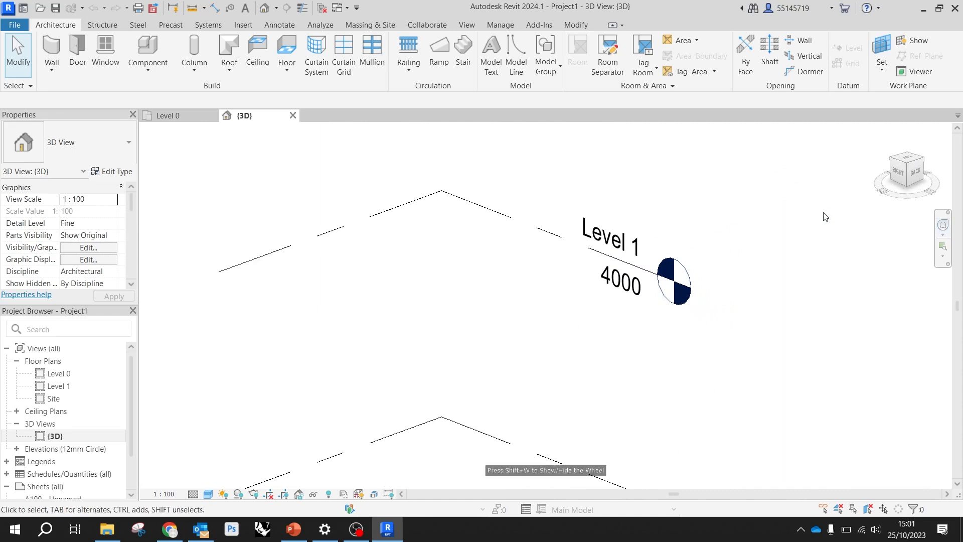
scroll(799, 284, "down", 1)
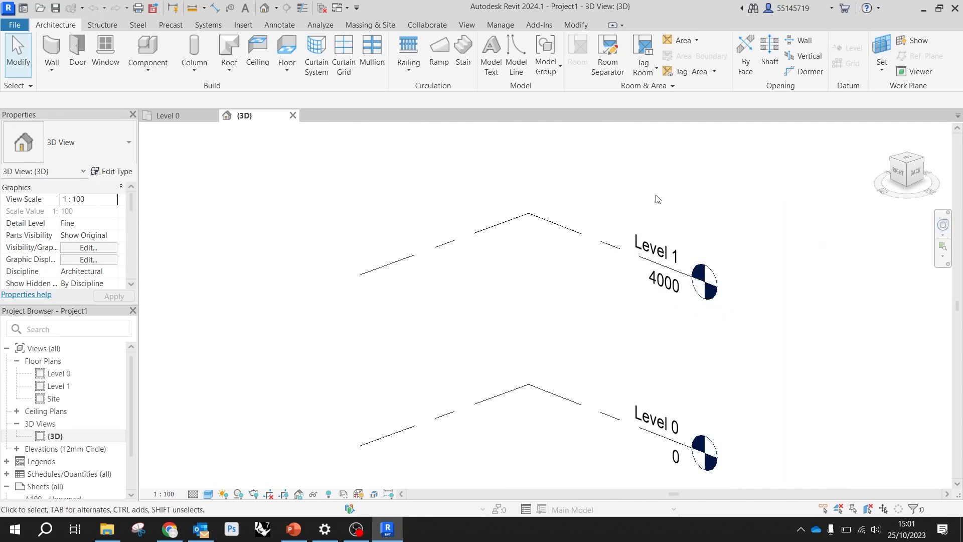
scroll(570, 248, "down", 2)
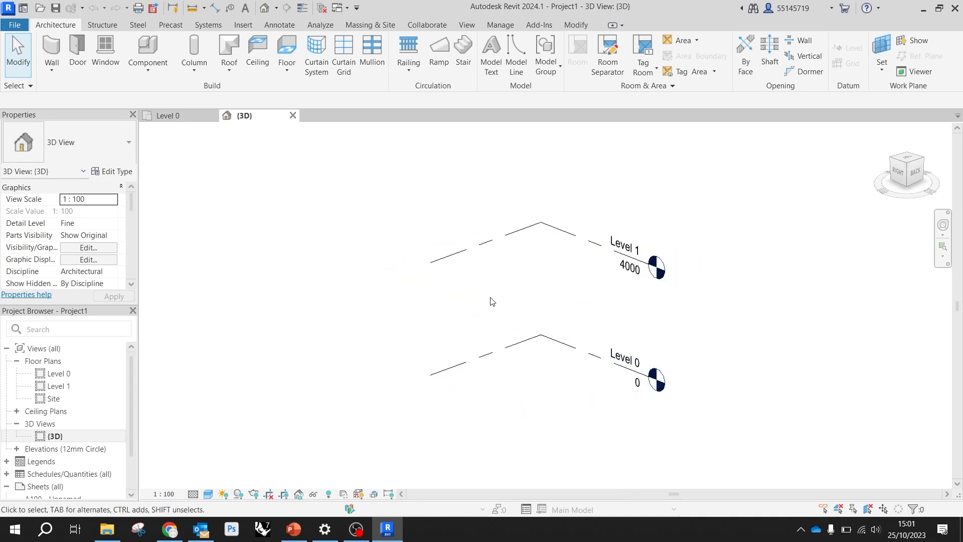
Open the North view from the project's Elevations, select both level lines there and clear the selection
left_click(189, 115)
left_click(255, 117)
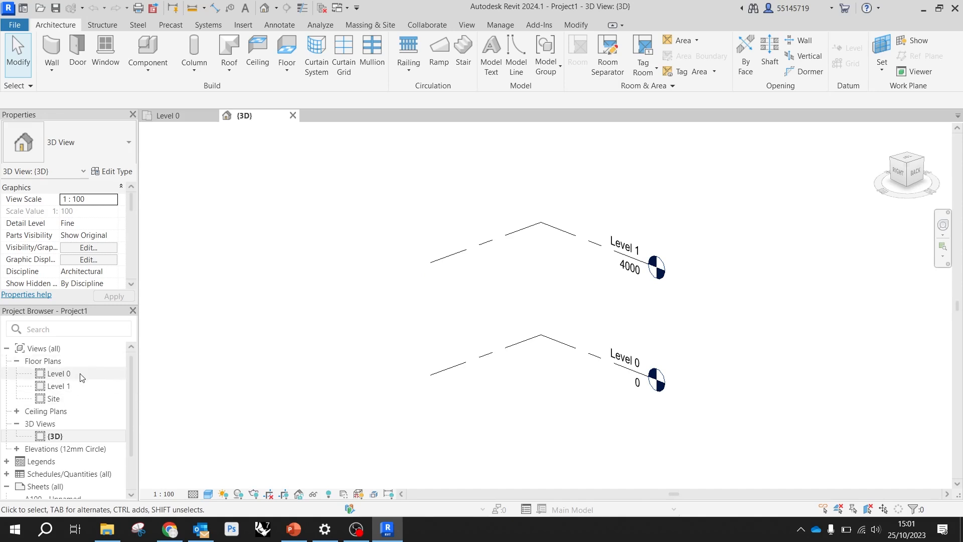
scroll(74, 392, "down", 1)
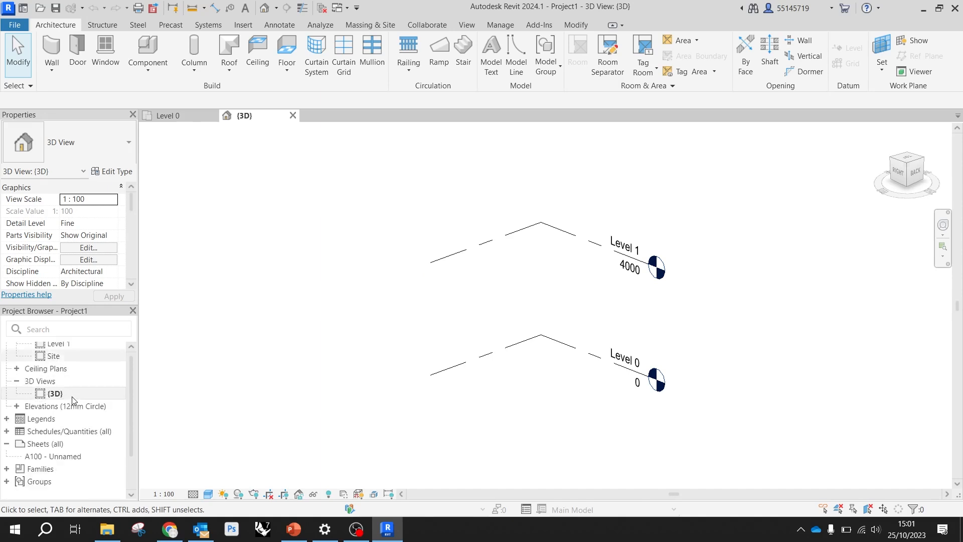
left_click(16, 407)
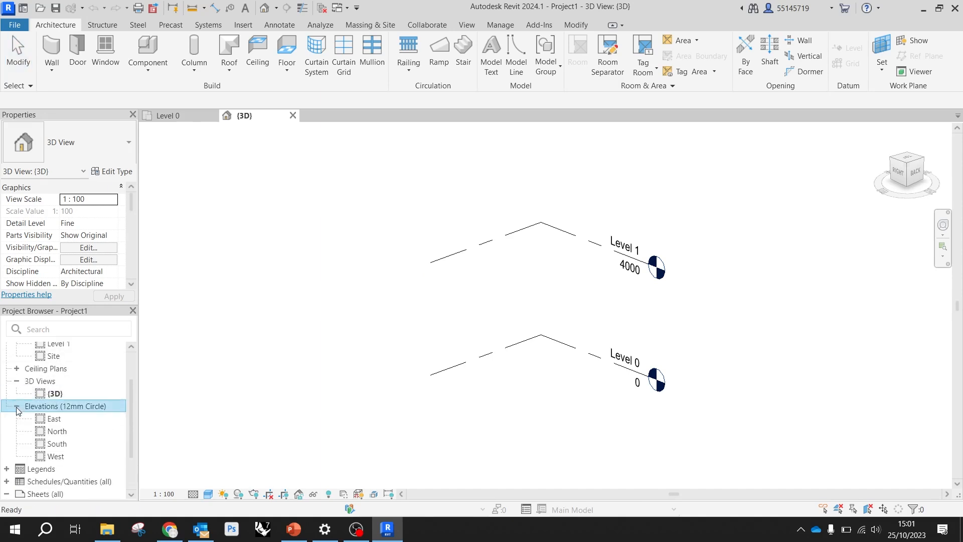
double_click(70, 431)
left_click_drag(456, 390, 311, 228)
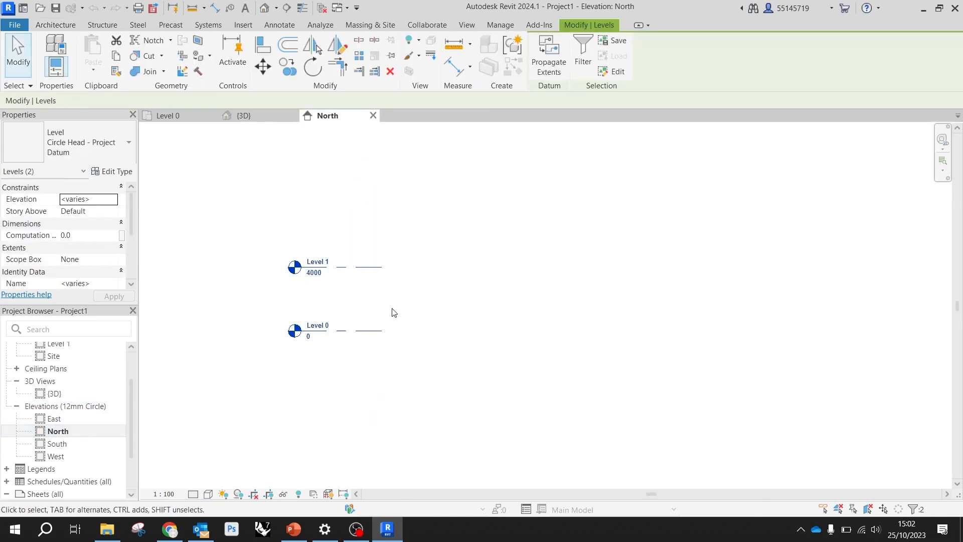
left_click(545, 336)
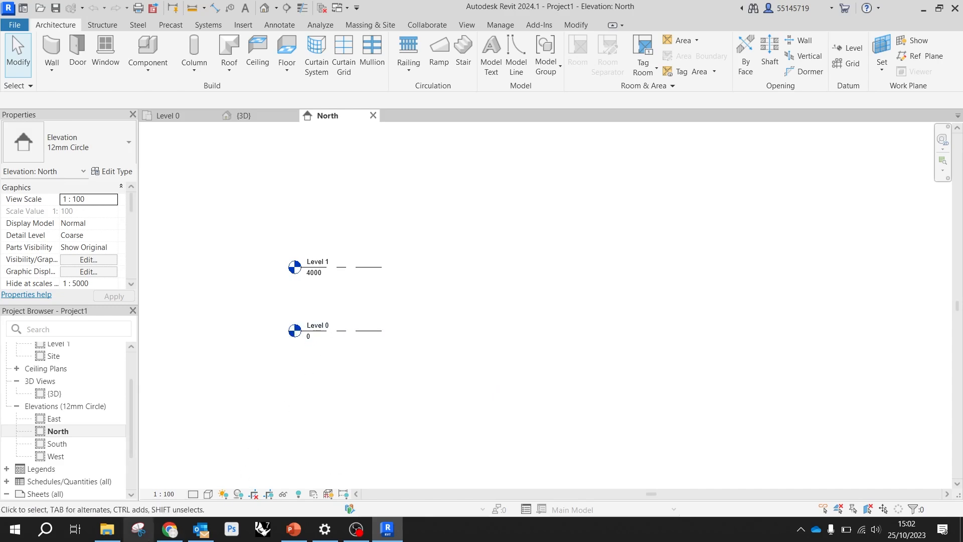
Switch to the De Blas House Drawings folder in File Explorer and open the Basic-House image
mouse_move(108, 525)
left_click(117, 492)
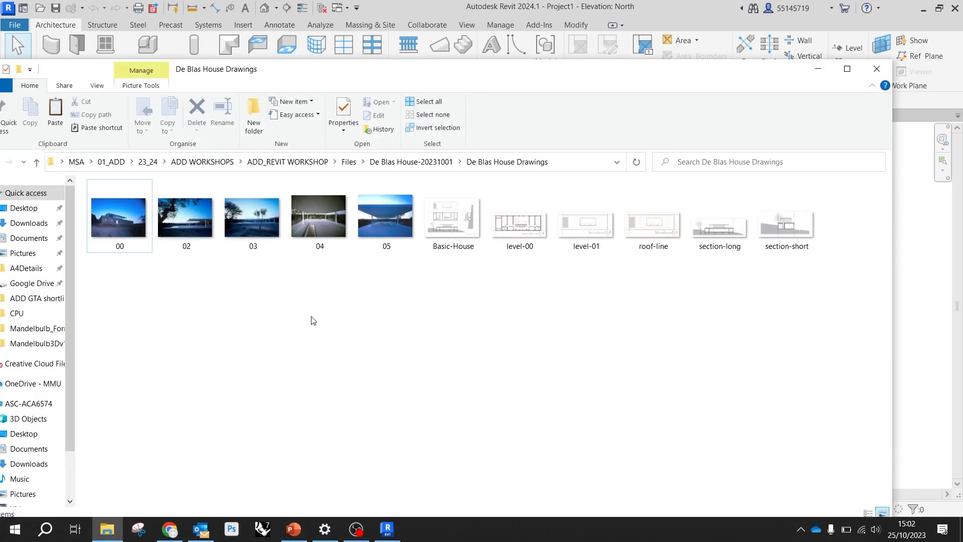
left_click_drag(473, 79, 506, 29)
left_click(481, 174)
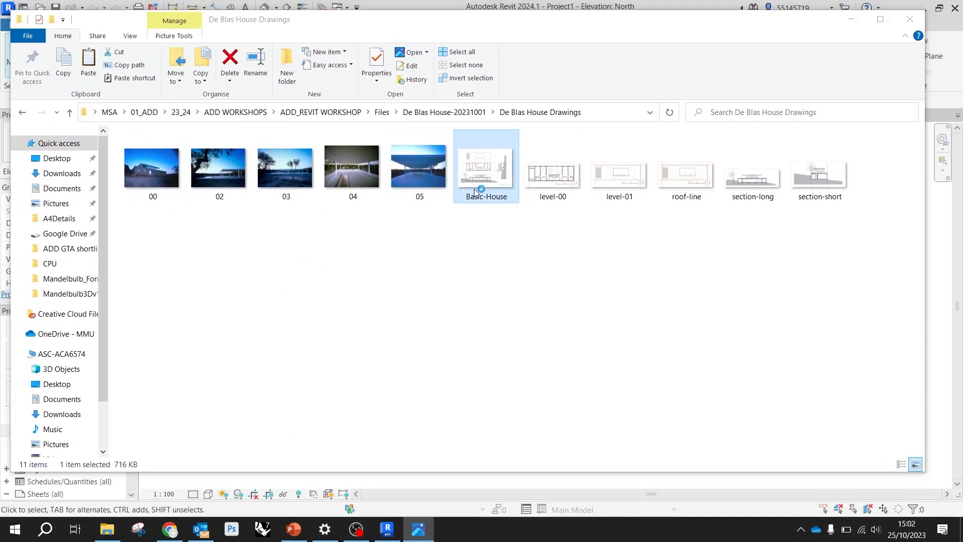
double_click(474, 189)
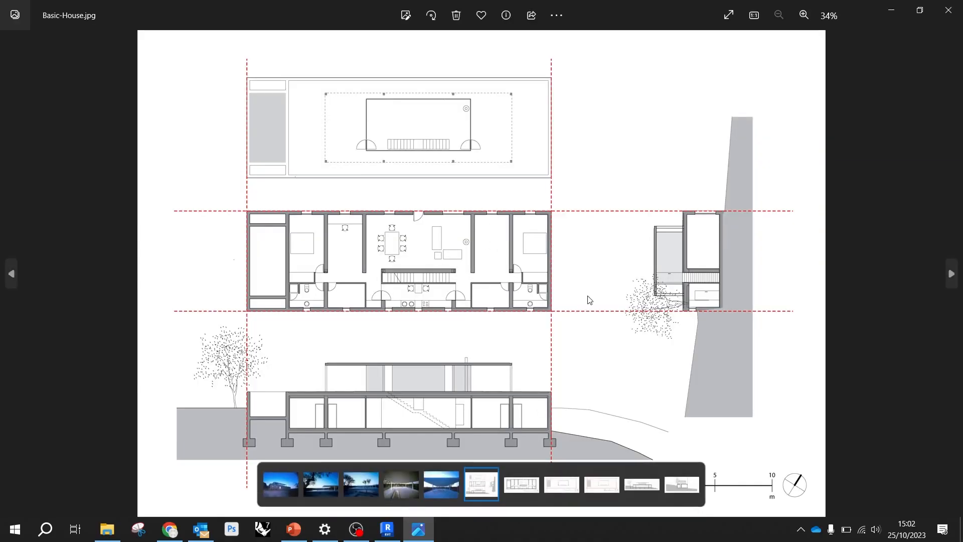
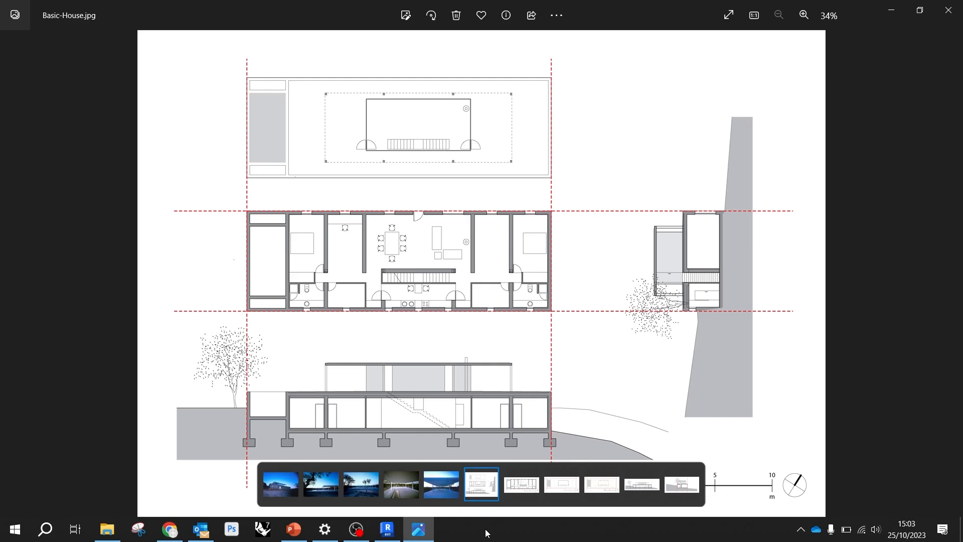
Leave the Basic-House image and the drawings folder, switch back to Revit and open the Level 0 floor plan
left_click(895, 14)
left_click(850, 19)
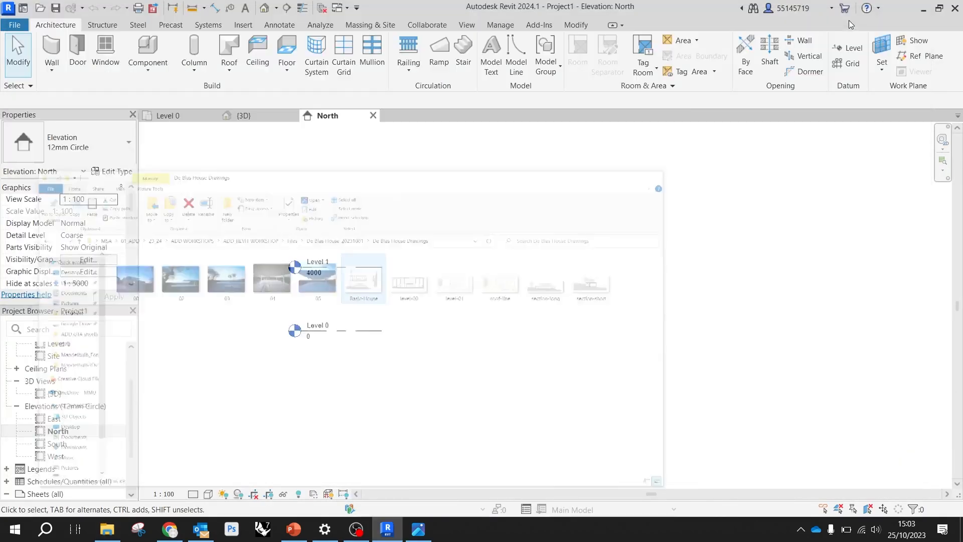
scroll(113, 354, "up", 2)
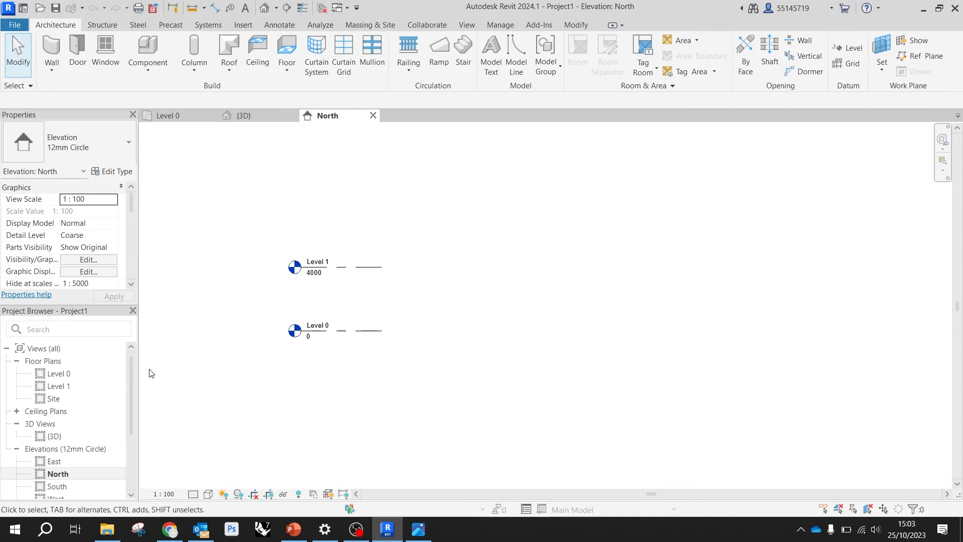
left_click(66, 376)
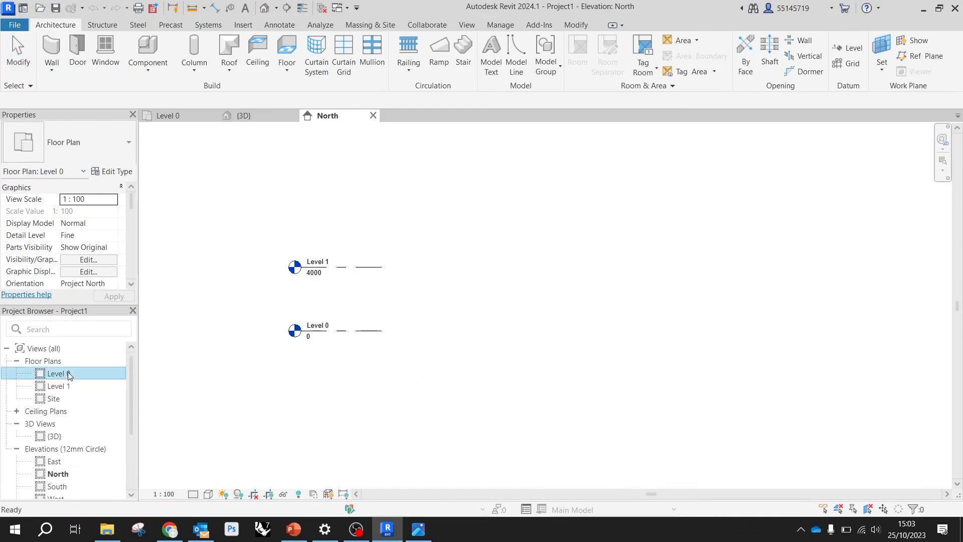
double_click(77, 373)
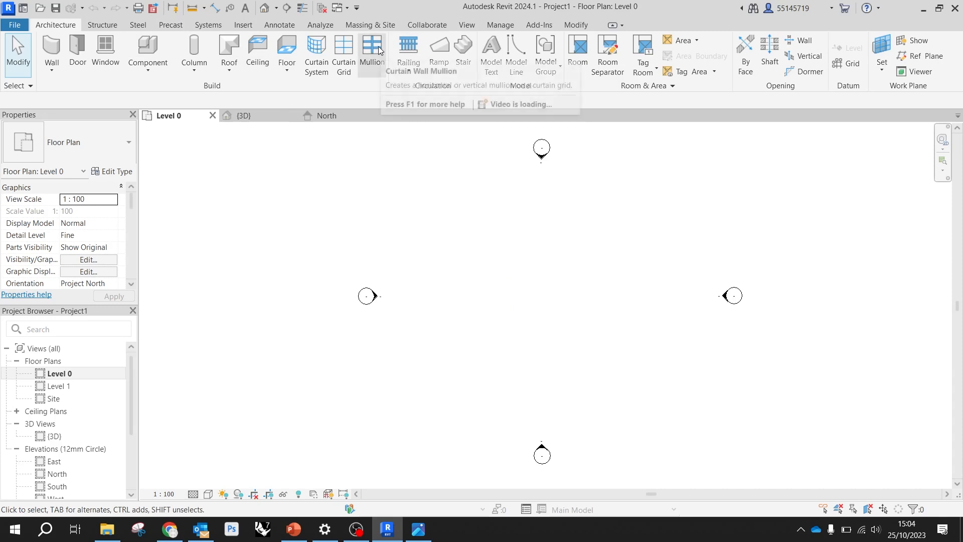
Start importing an image and browse from the Desktop through MSA, 01_ADD, 23_24 and ADD WORKSHOPS to the ADD_REVIT WORKSHOP folder
left_click(246, 25)
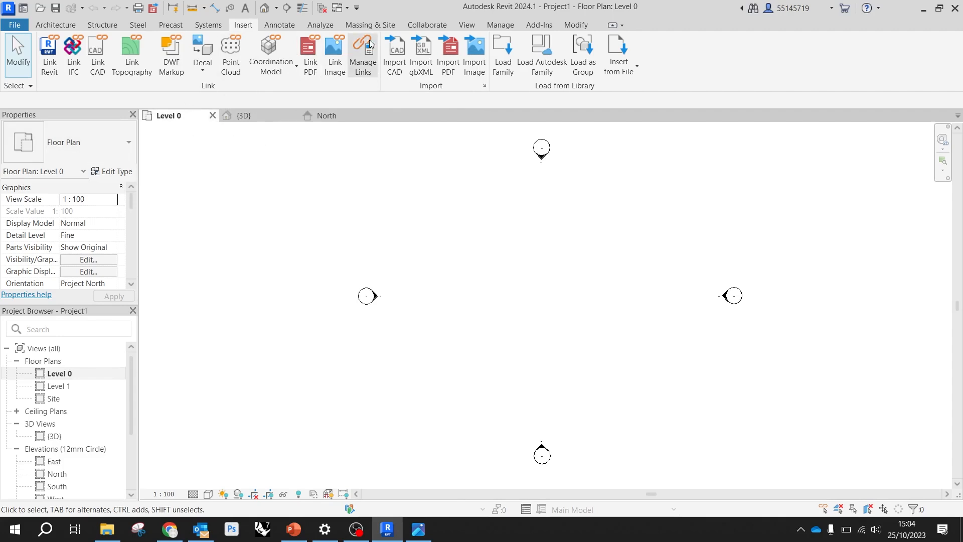
left_click(475, 51)
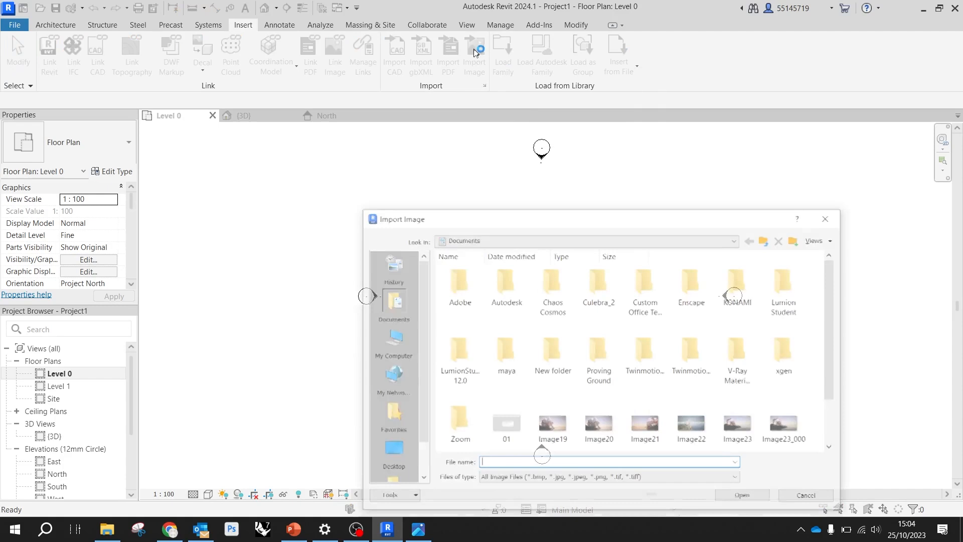
left_click_drag(474, 215, 344, 90)
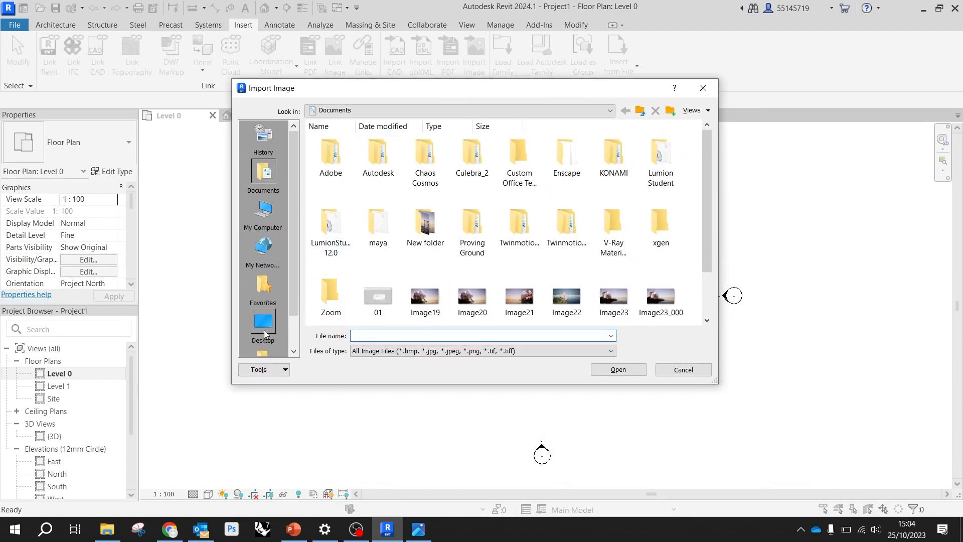
scroll(264, 313, "down", 1)
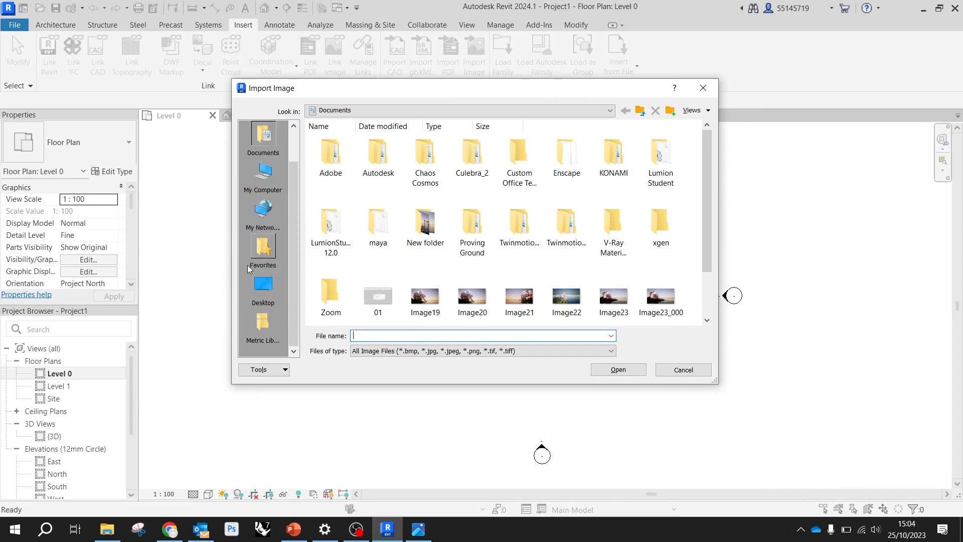
left_click(257, 294)
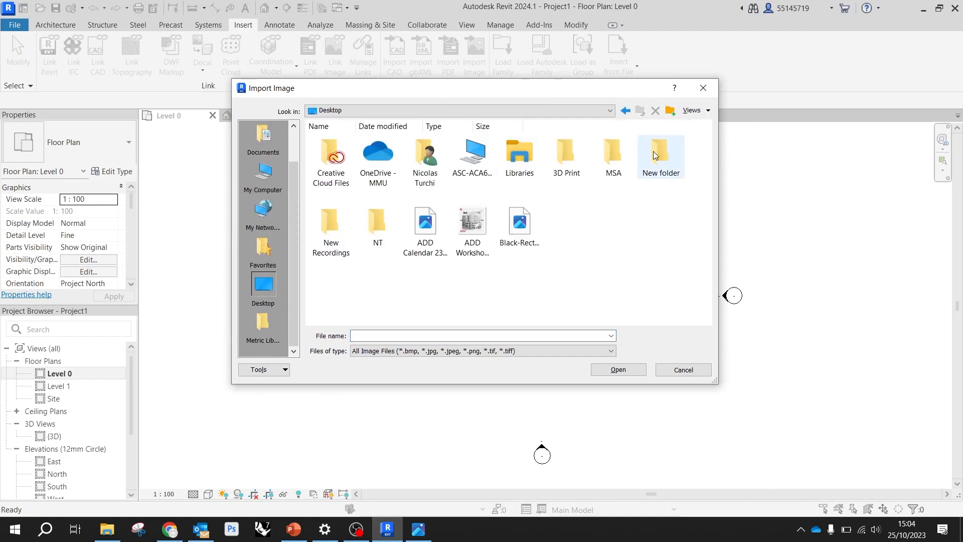
double_click(627, 159)
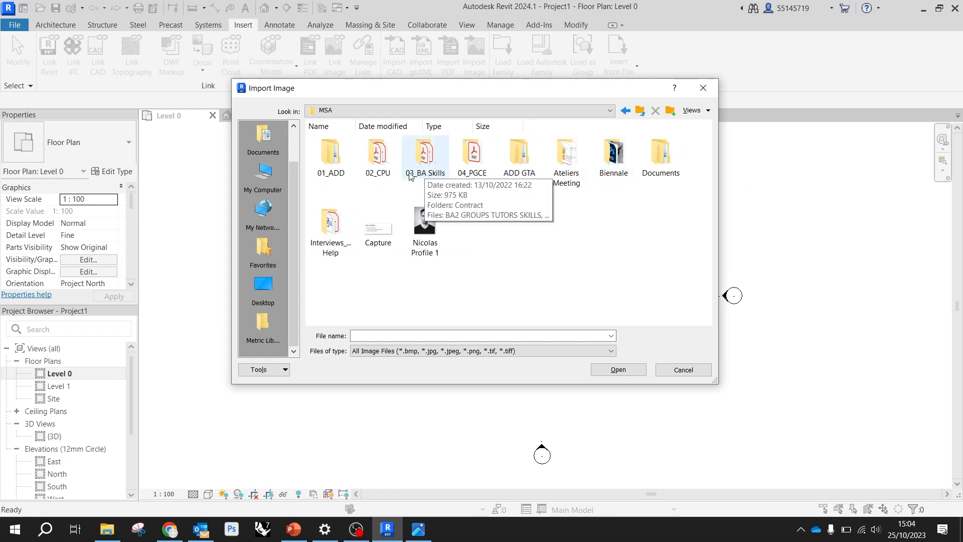
double_click(352, 160)
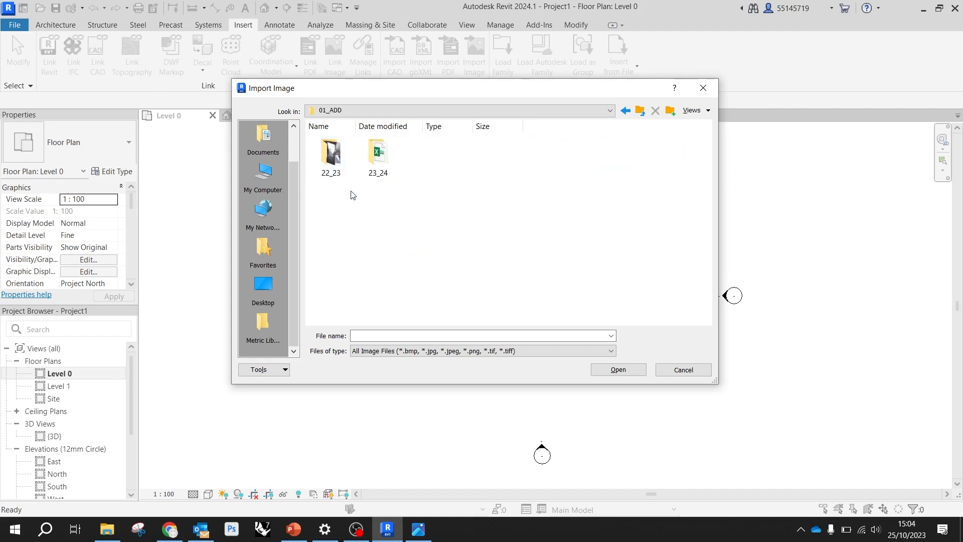
double_click(373, 159)
double_click(331, 155)
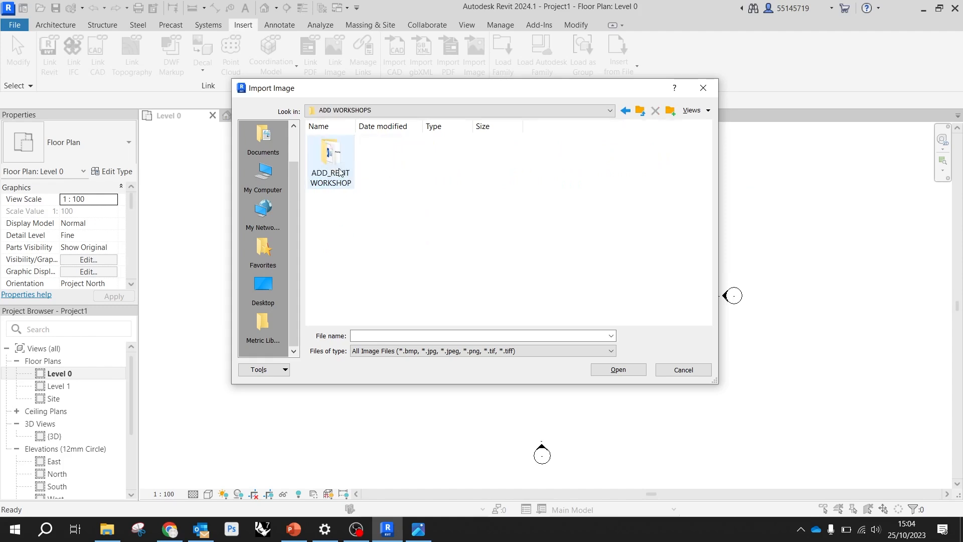
double_click(344, 161)
Browse through Files and De Blas House-20231001 to the De Blas House Drawings folder, leaving folder names unedited
left_click(344, 161)
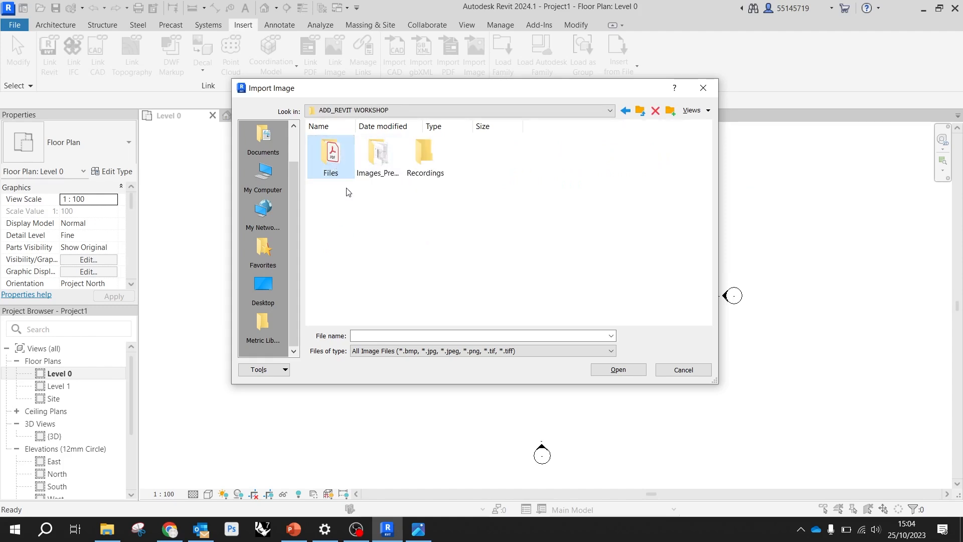
double_click(336, 166)
double_click(336, 166)
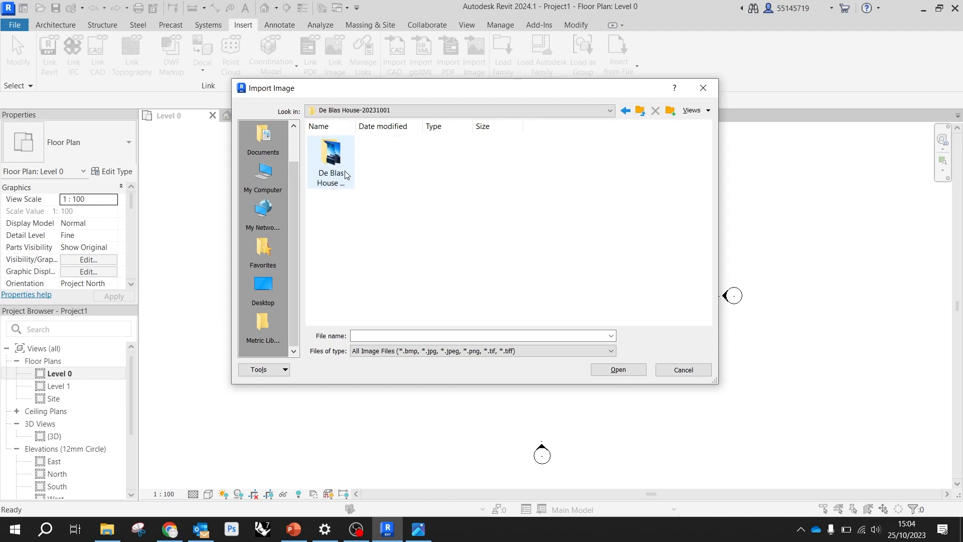
left_click(336, 166)
left_click(340, 168)
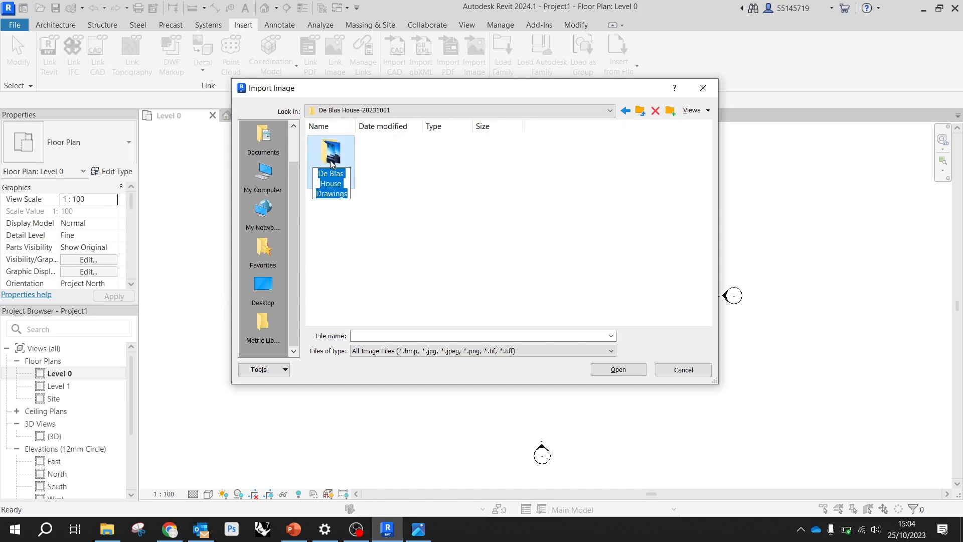
left_click(334, 163)
double_click(334, 170)
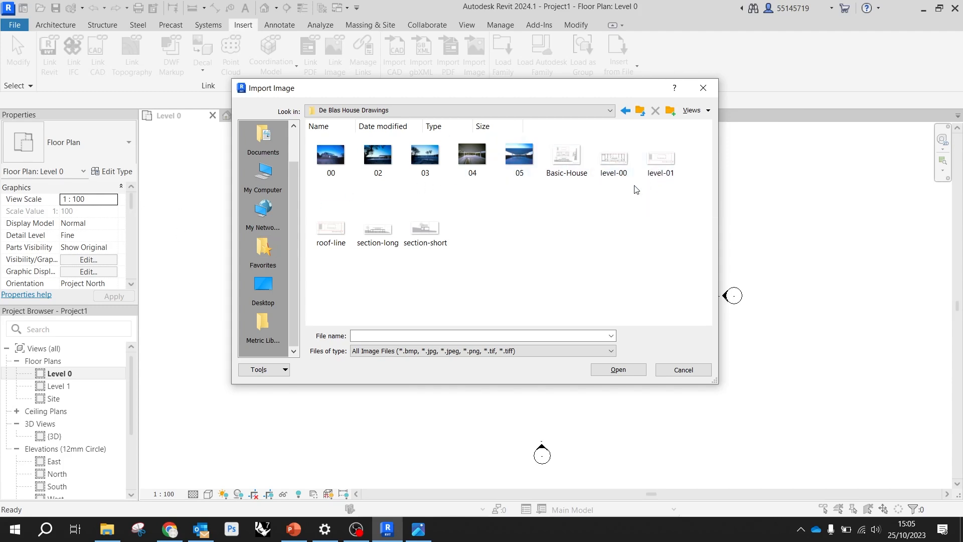
Import level-00.jpg into the Level 0 plan and place it centrally between the four elevation markers
left_click(626, 172)
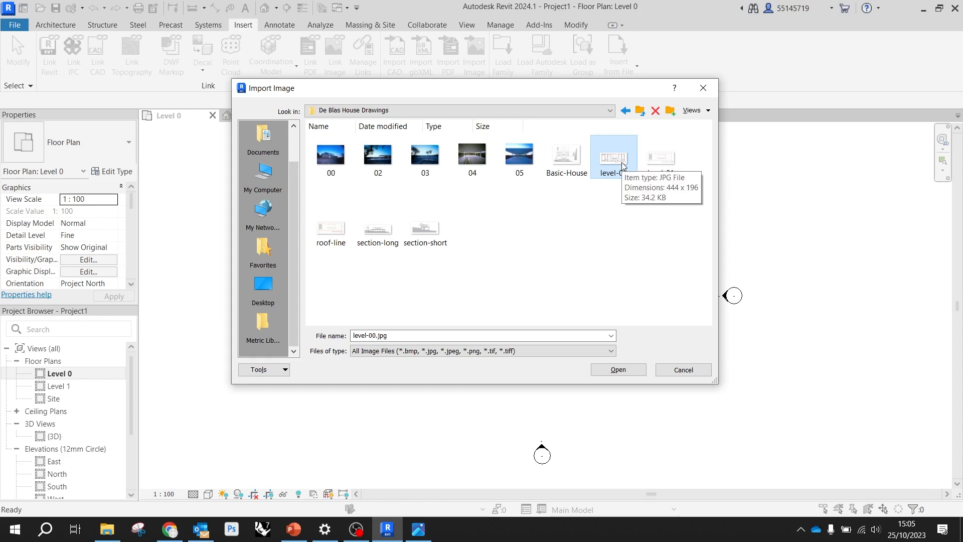
left_click(624, 371)
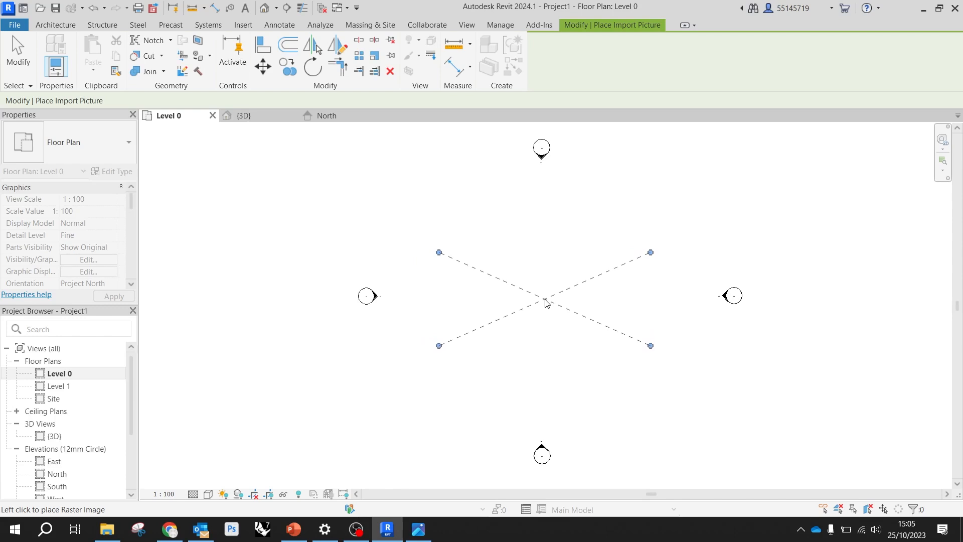
scroll(500, 301, "down", 6)
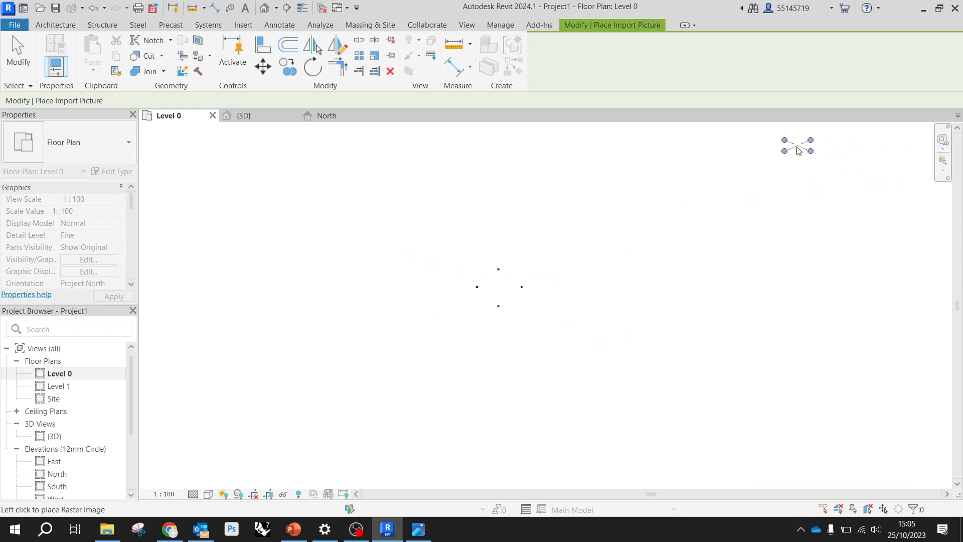
scroll(494, 273, "up", 3)
scroll(517, 281, "up", 6)
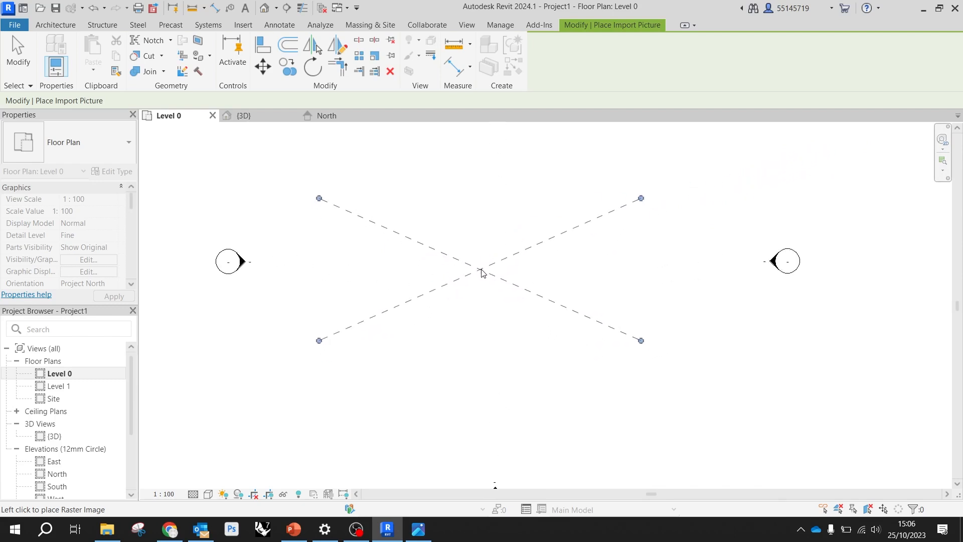
scroll(493, 271, "down", 3)
left_click(495, 273)
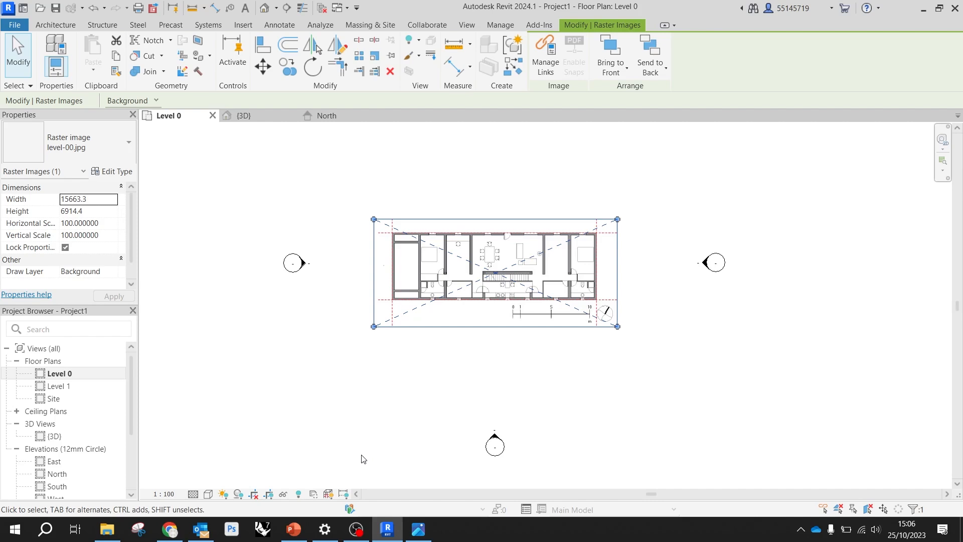
Open the Level 1 floor plan, import level-01.jpg centrally between the elevation markers and clear the selection
double_click(70, 387)
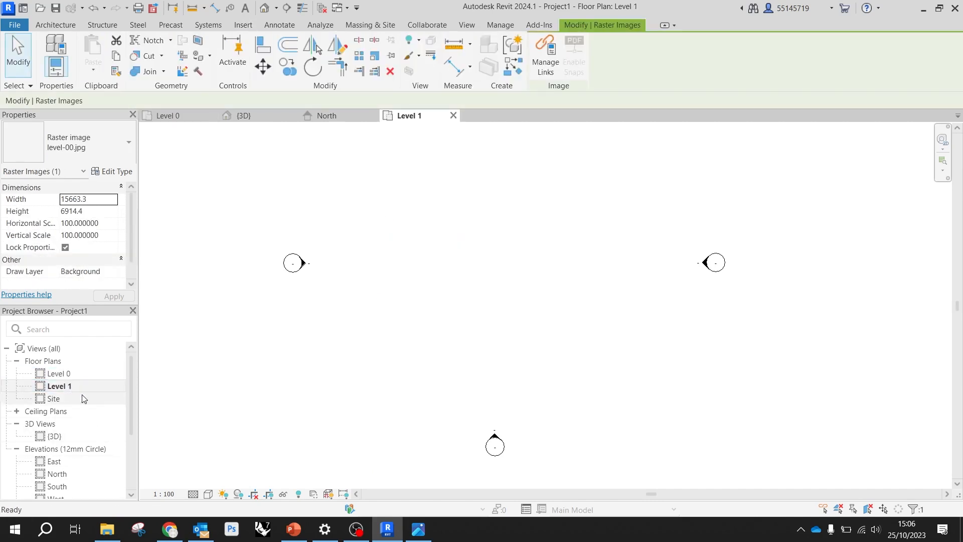
scroll(409, 326, "down", 3)
scroll(466, 246, "up", 1)
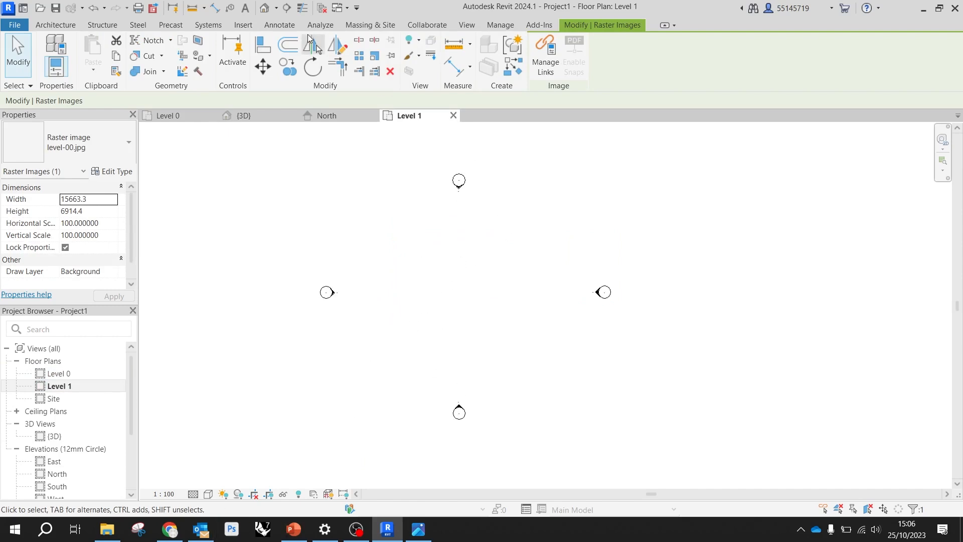
left_click(245, 29)
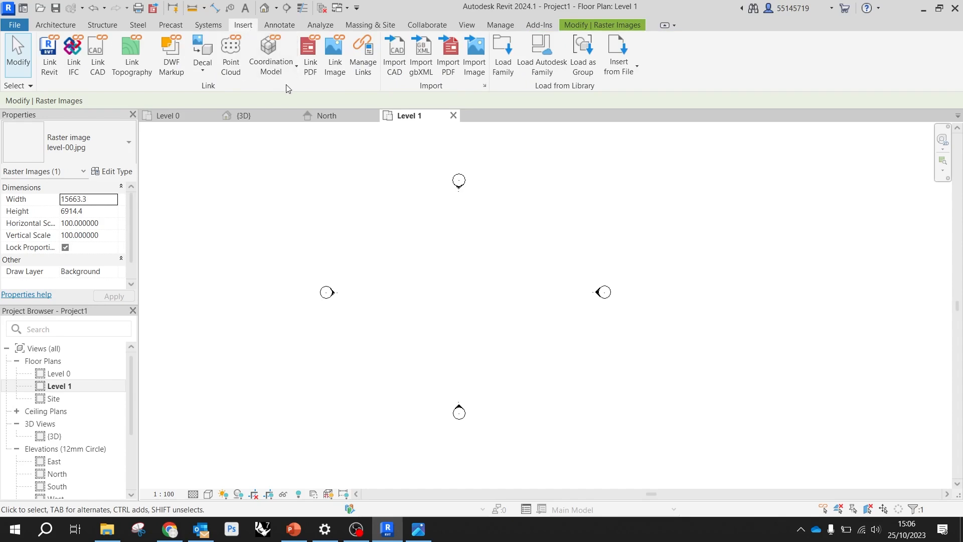
left_click(475, 55)
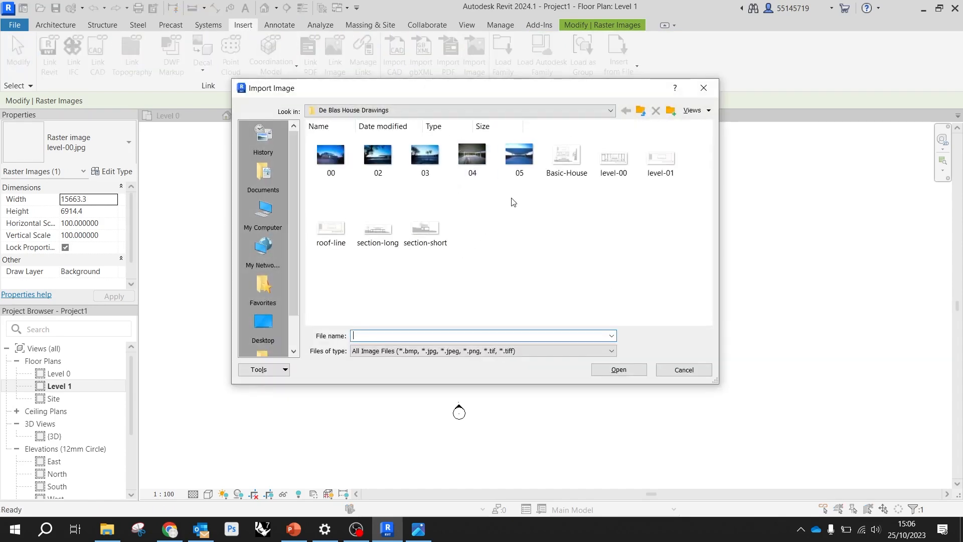
left_click(661, 157)
left_click(618, 370)
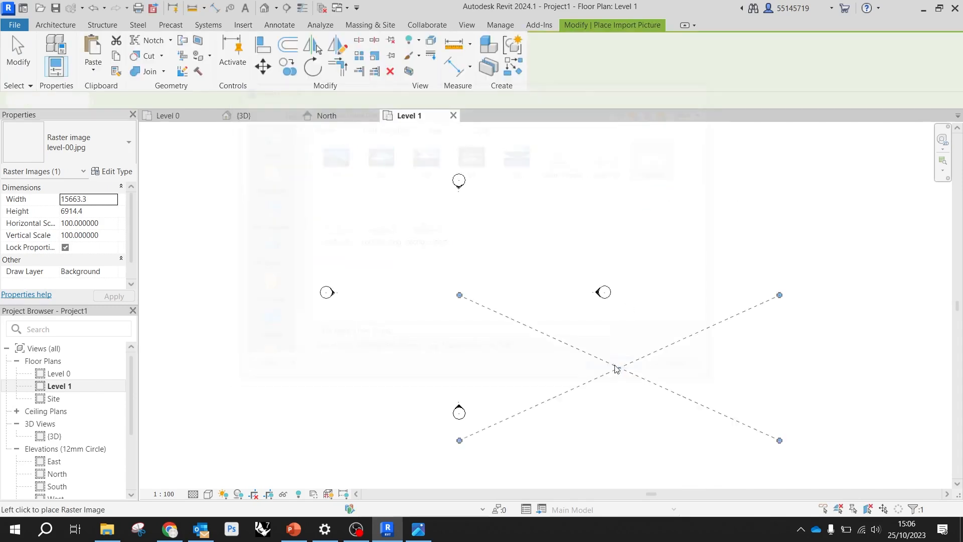
left_click(461, 300)
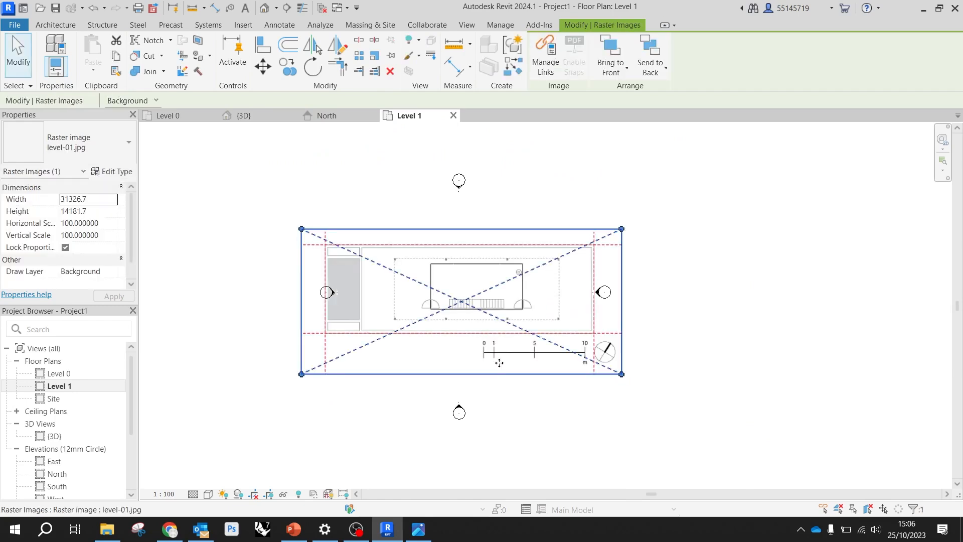
left_click(802, 400)
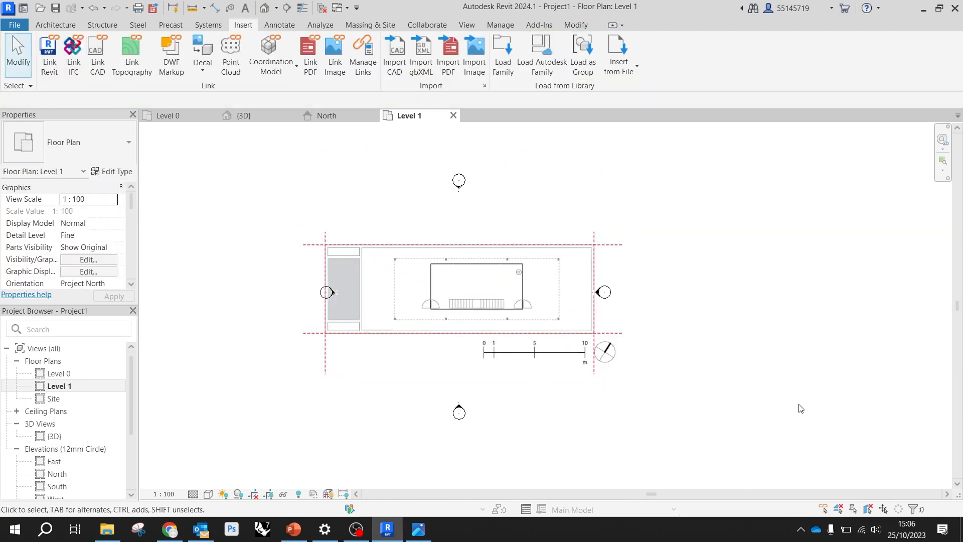
right_click(706, 399)
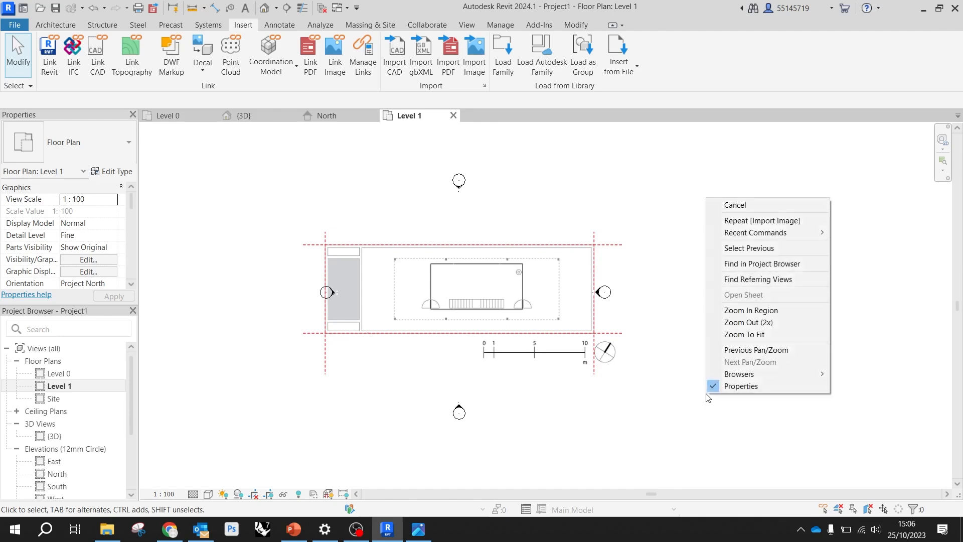
left_click(648, 405)
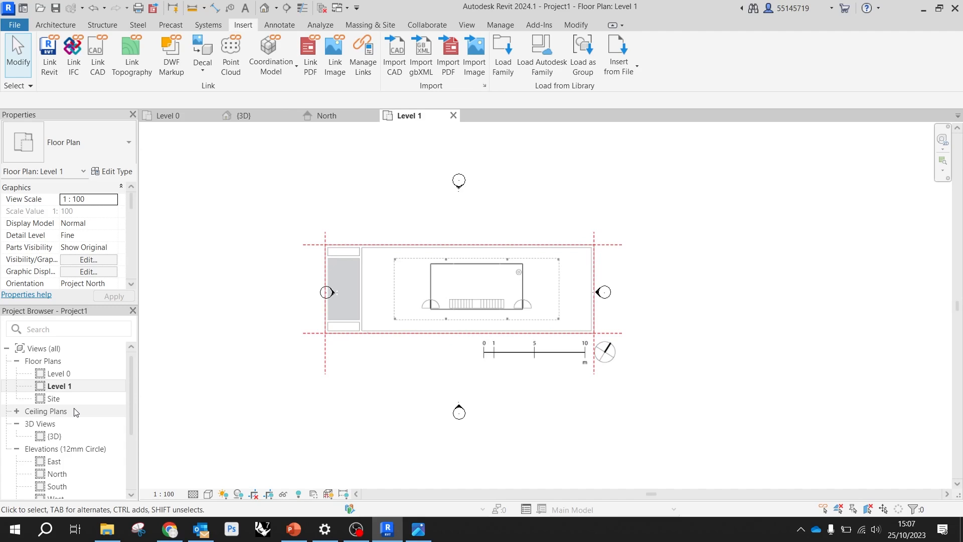
scroll(75, 402, "down", 3)
scroll(75, 409, "up", 3)
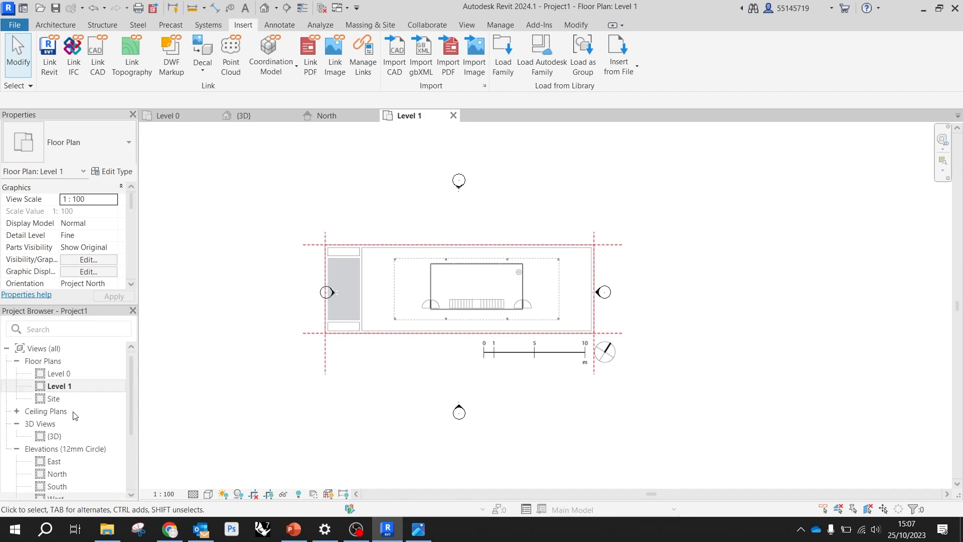
Open the East elevation and examine the Level 0 and Level 1 lines and their elevation values
double_click(67, 461)
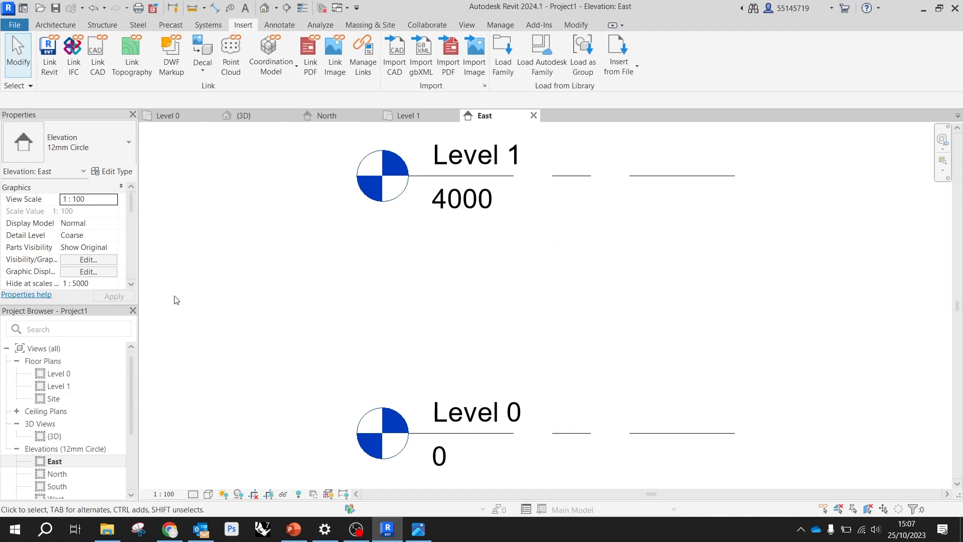
scroll(180, 298, "down", 3)
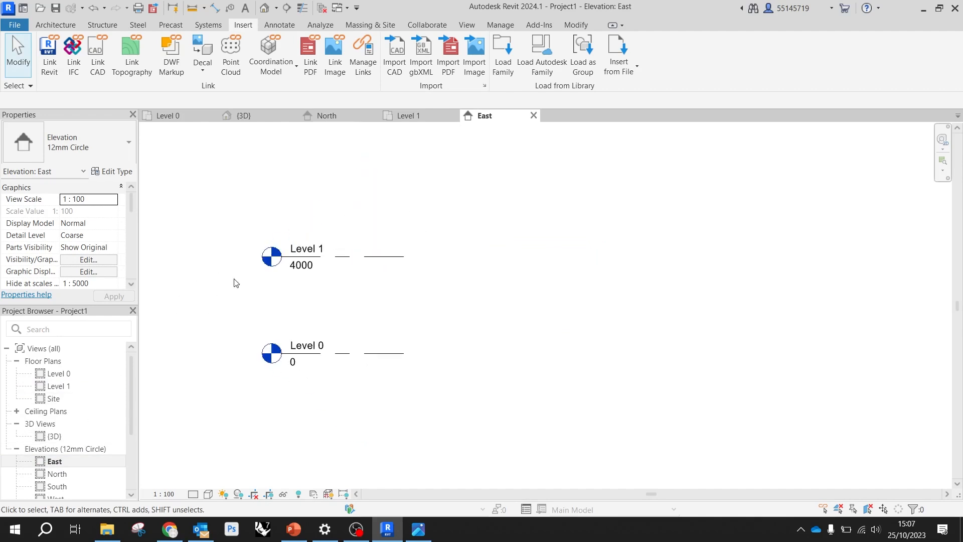
left_click(347, 353)
left_click(536, 320)
left_click(364, 265)
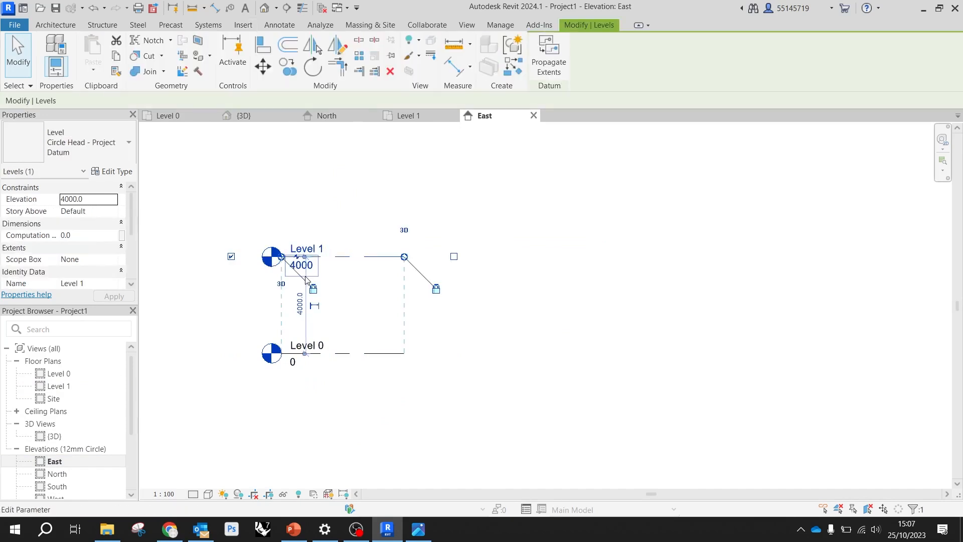
left_click(551, 287)
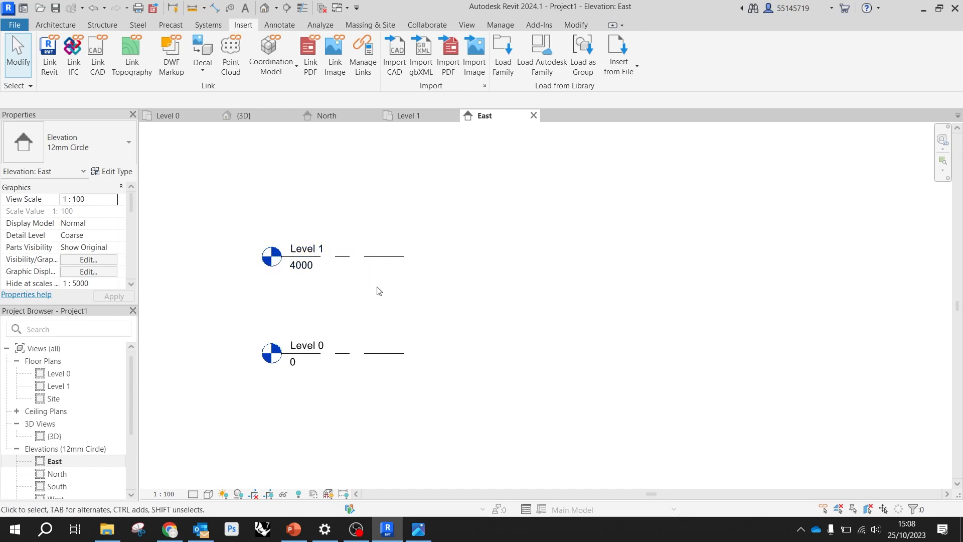
scroll(384, 291, "down", 2)
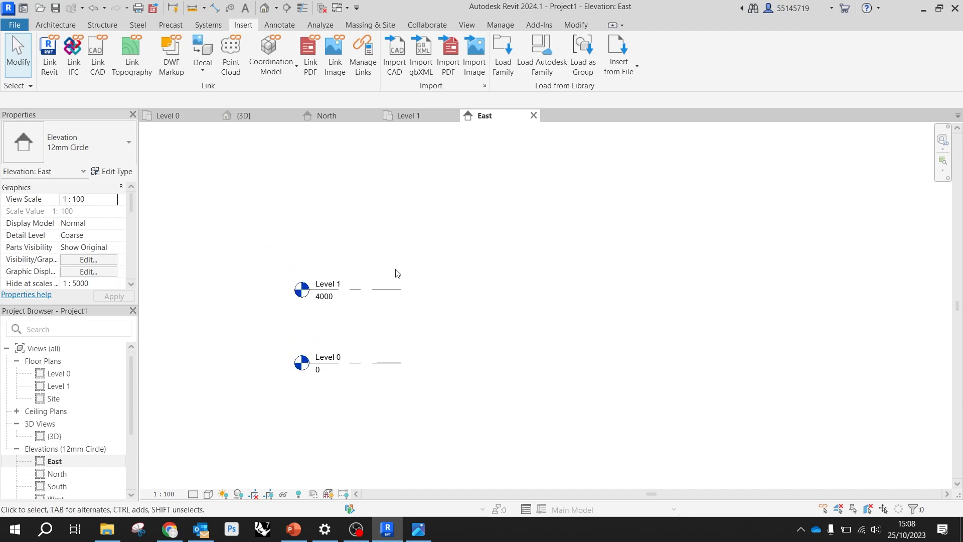
scroll(391, 281, "down", 1)
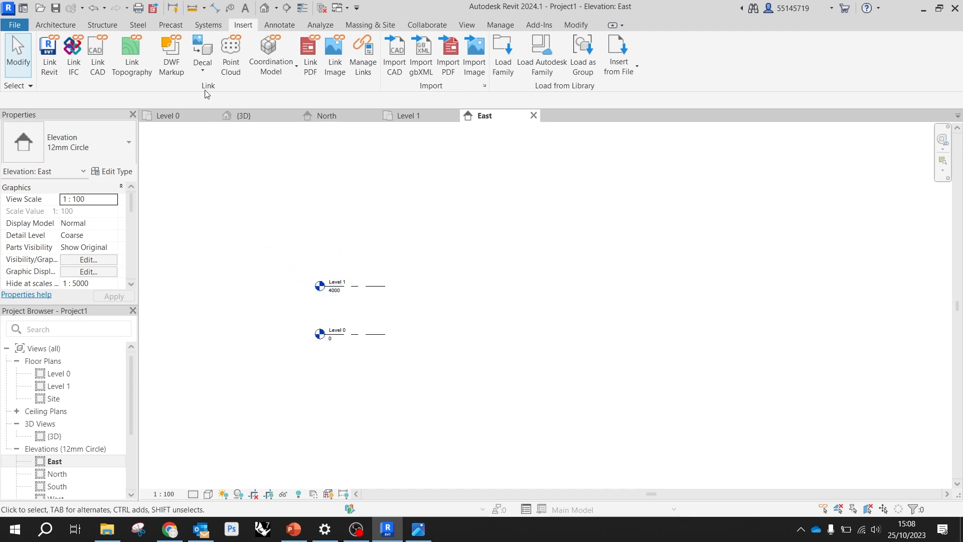
Draw a new level about 2300 mm above Level 1 with its plan view, and end the Level command
left_click(72, 29)
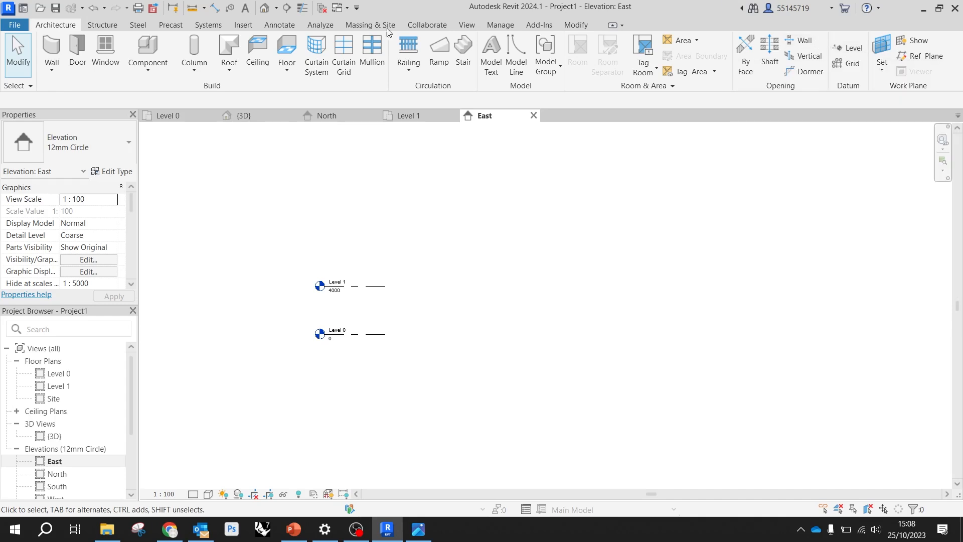
left_click(839, 48)
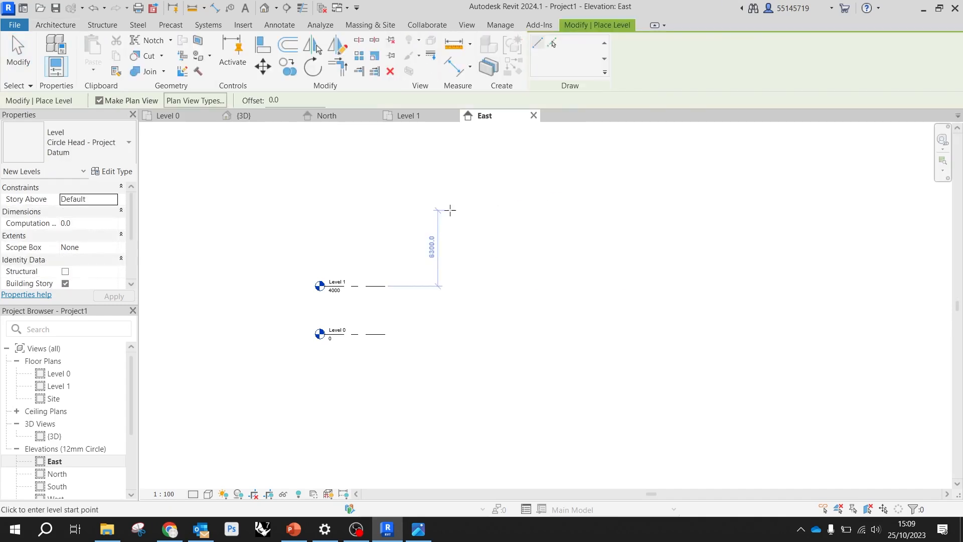
scroll(354, 256, "up", 2)
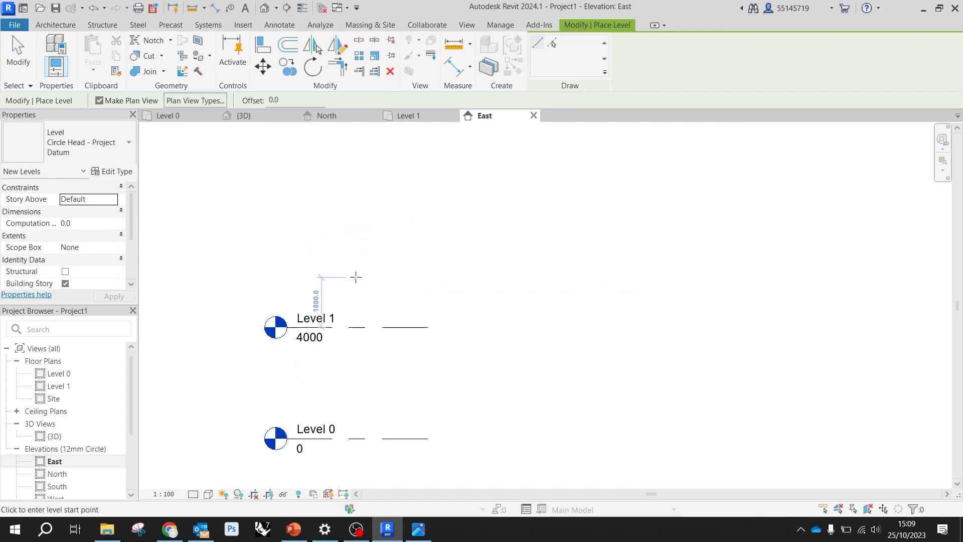
scroll(359, 252, "up", 1)
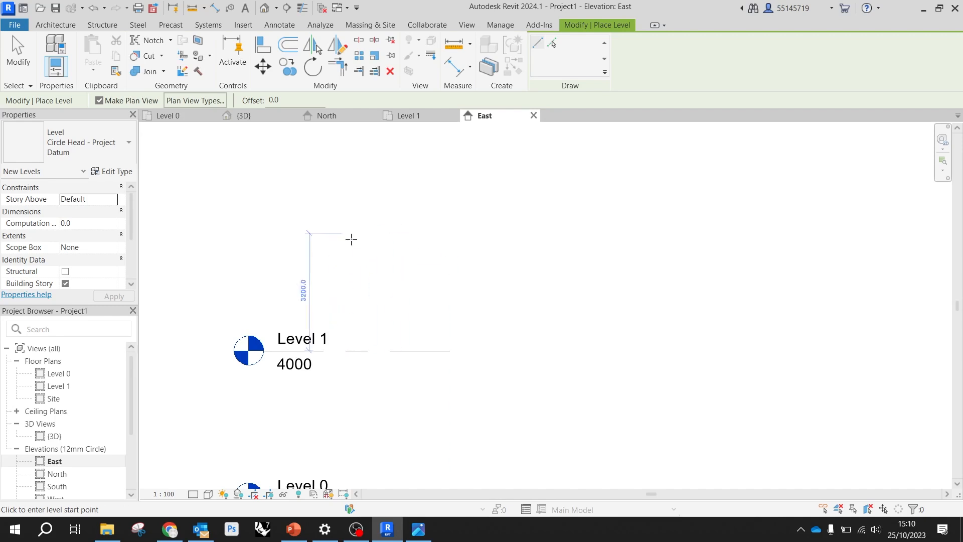
left_click(431, 265)
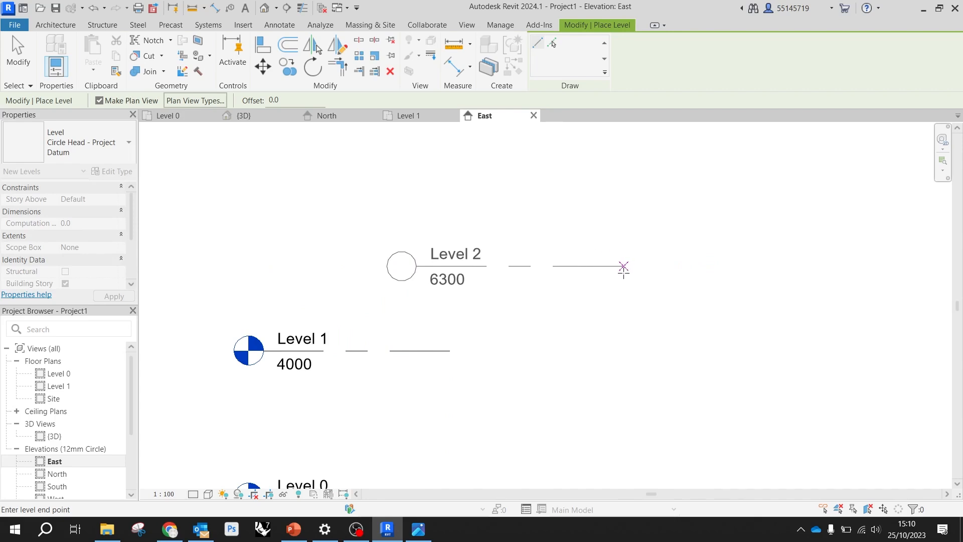
left_click(626, 271)
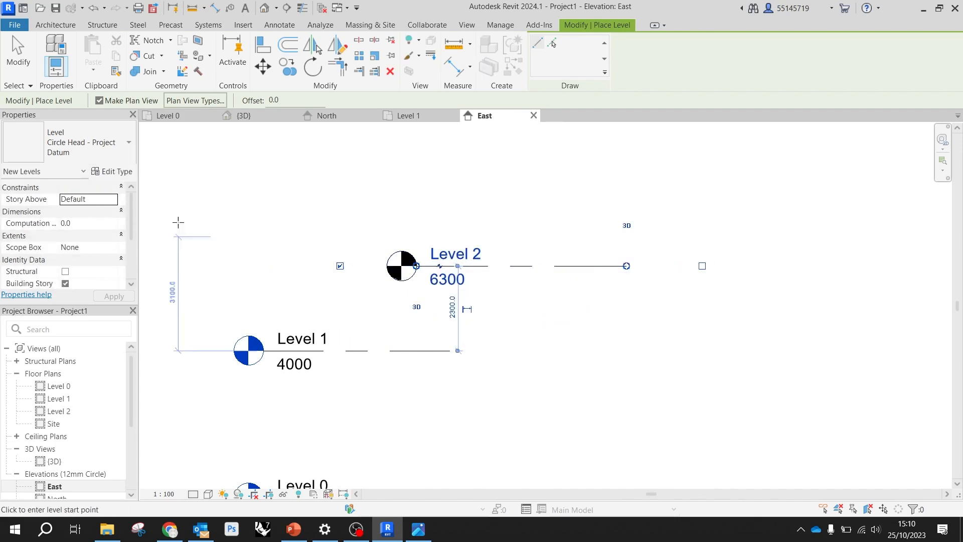
left_click(31, 52)
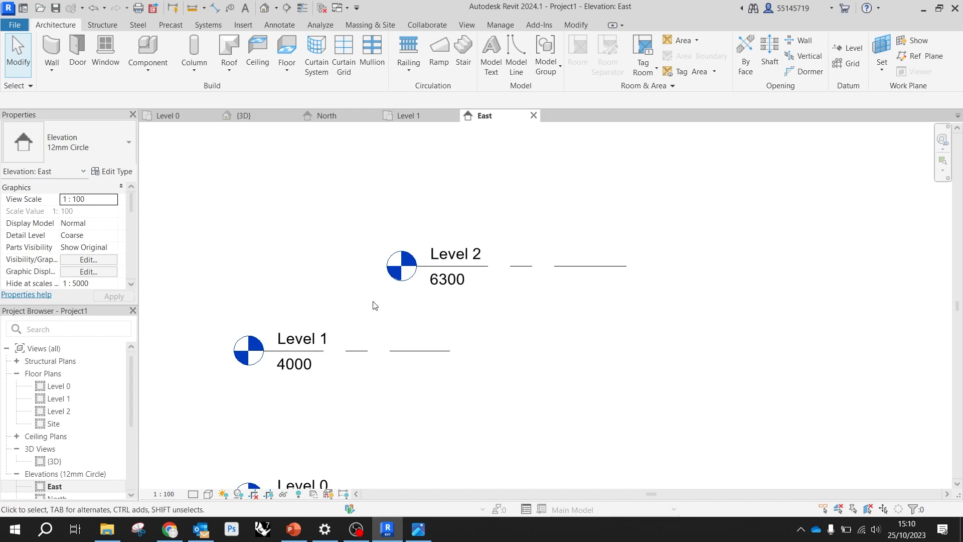
Align both ends of the Level 2 line with the ends of Level 1 and clear the selection
left_click(519, 265)
left_click(512, 308)
left_click(514, 266)
left_click_drag(417, 266, 264, 266)
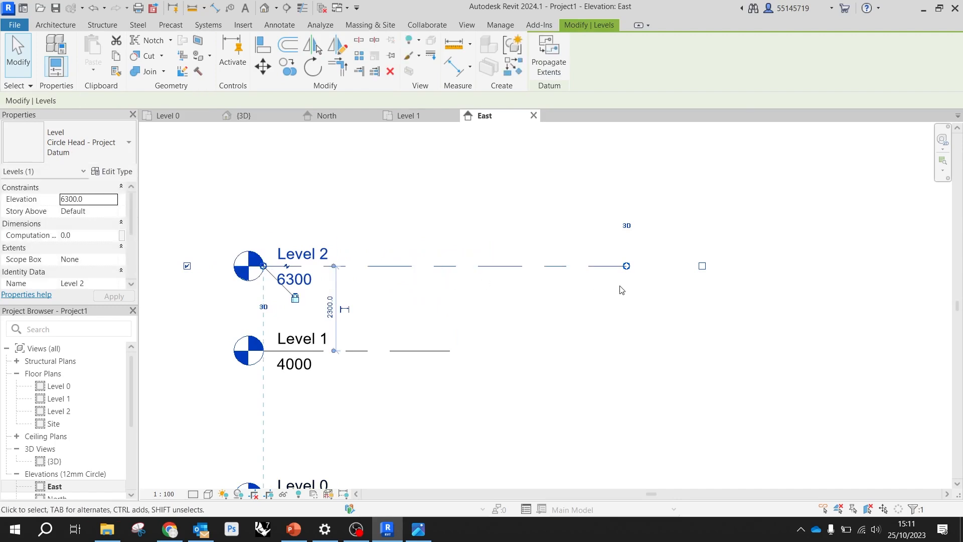
left_click_drag(626, 266, 450, 266)
left_click(481, 340)
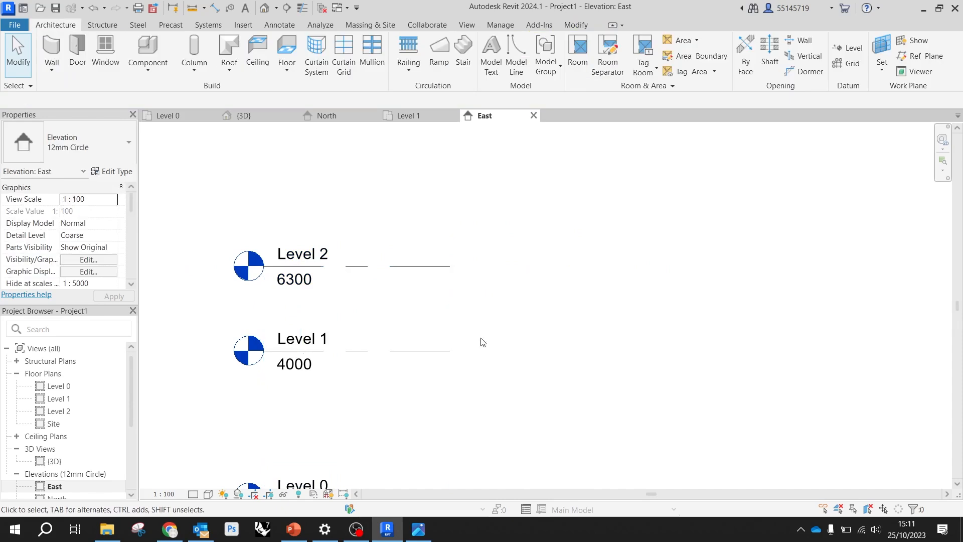
left_click(447, 351)
left_click(501, 319)
scroll(499, 318, "down", 2)
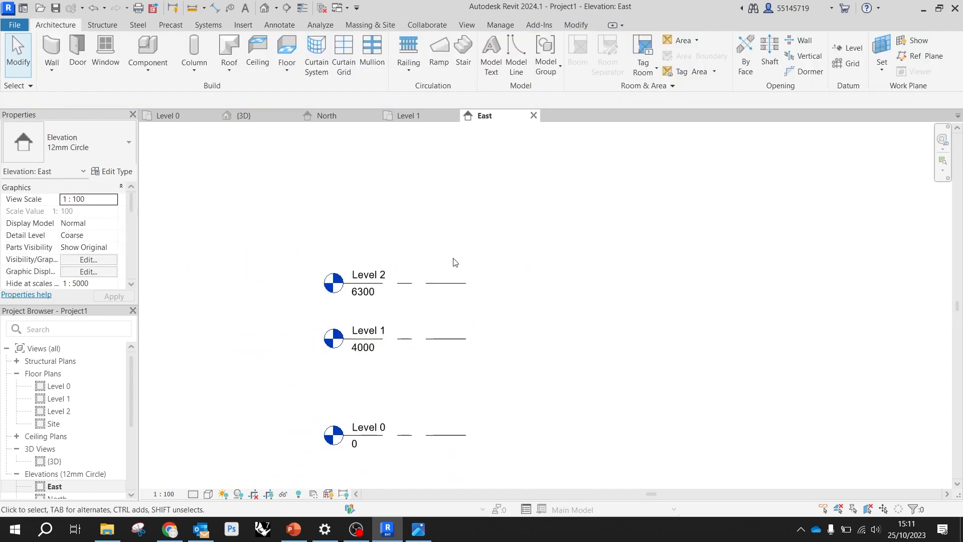
Rename Level 2 as Roof Level, including its corresponding views, and select the Roof Level floor plan in the project views
left_click(427, 285)
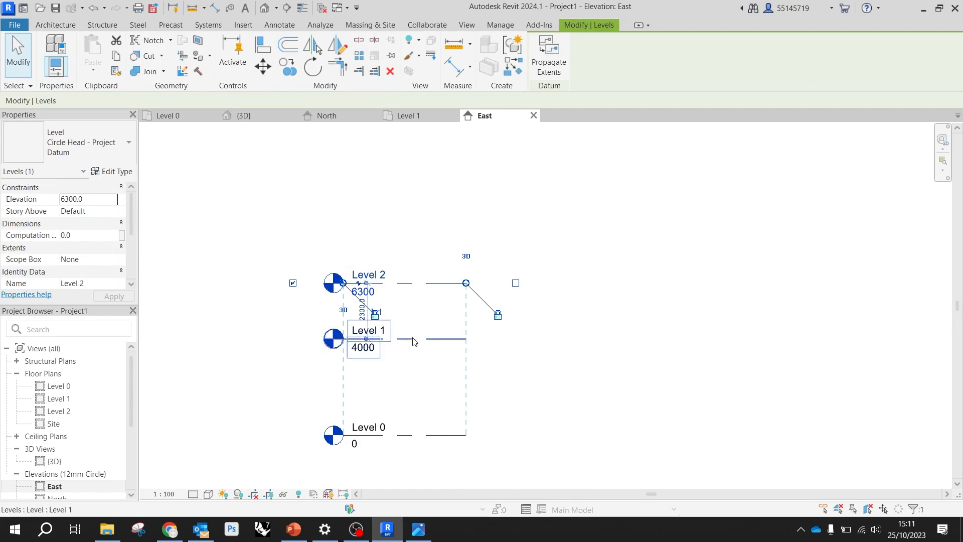
scroll(377, 291, "up", 1)
scroll(377, 287, "up", 1)
left_click_drag(370, 276, 336, 269)
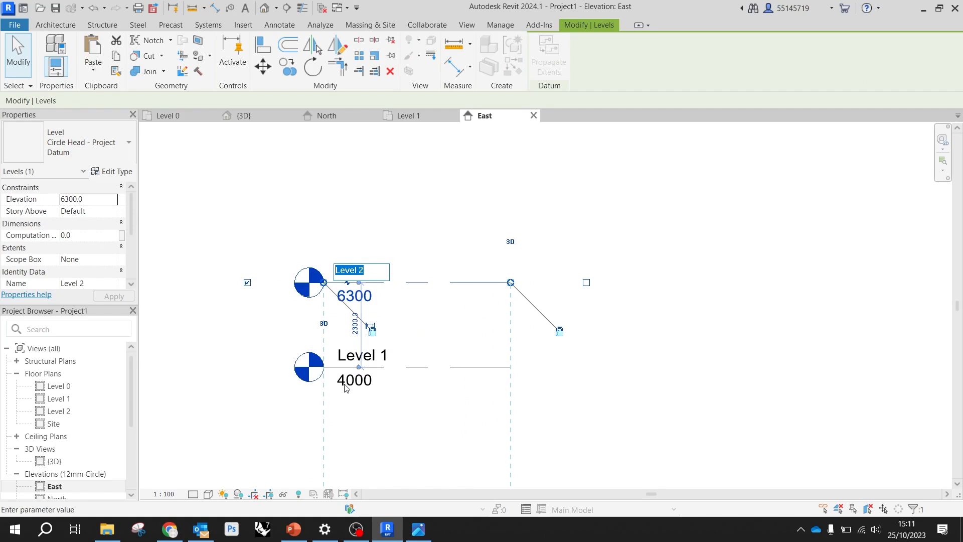
type("Roof Level")
key("Return")
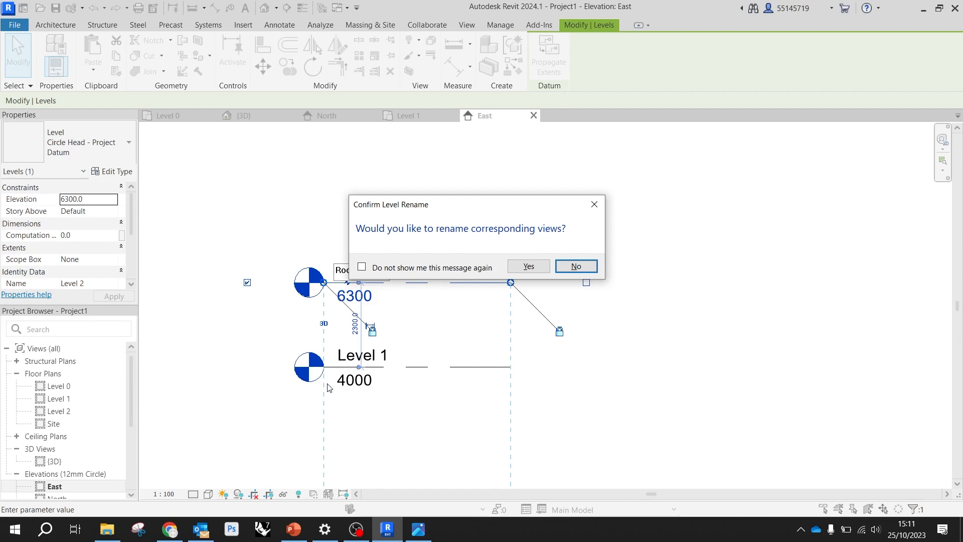
left_click(533, 270)
left_click(85, 411)
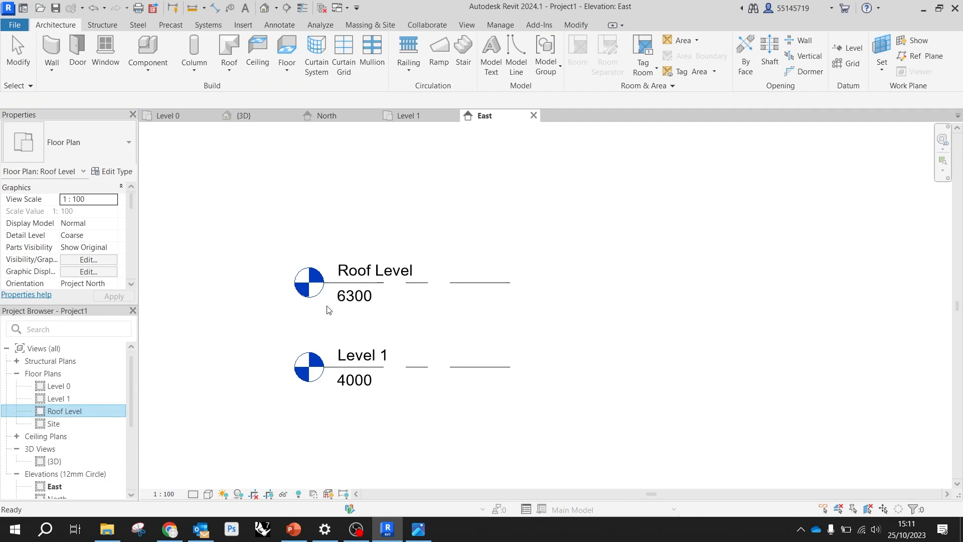
Set the Roof Level's elevation to 6000
left_click(365, 295)
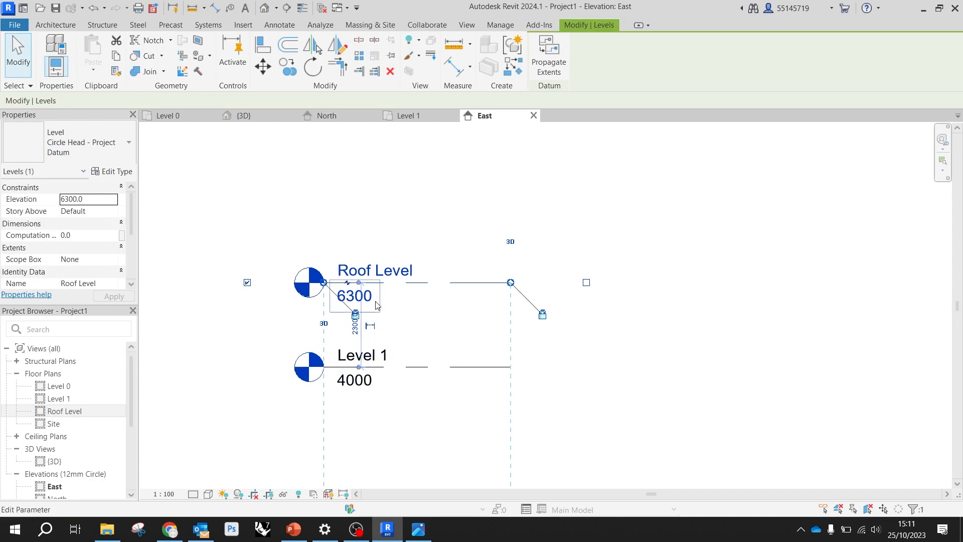
left_click(372, 300)
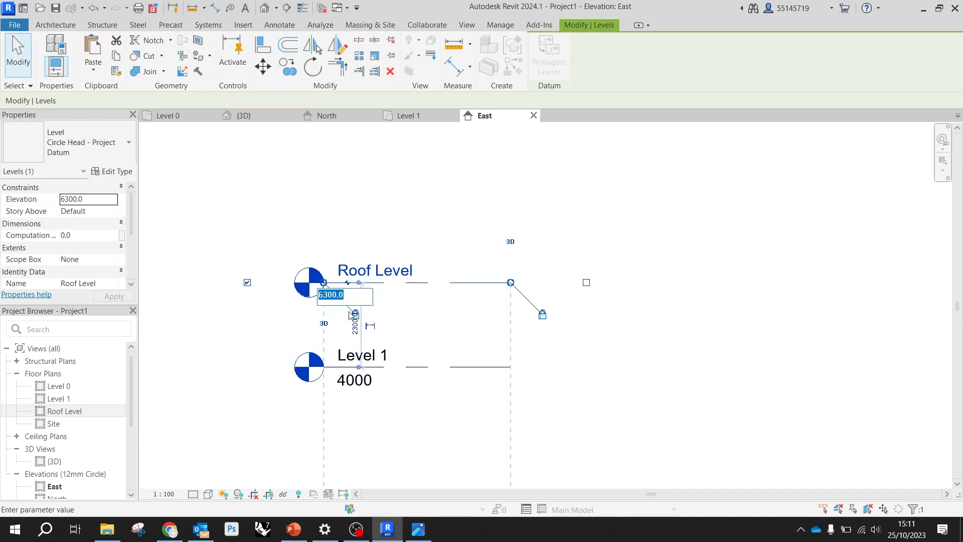
type("6000")
key("Return")
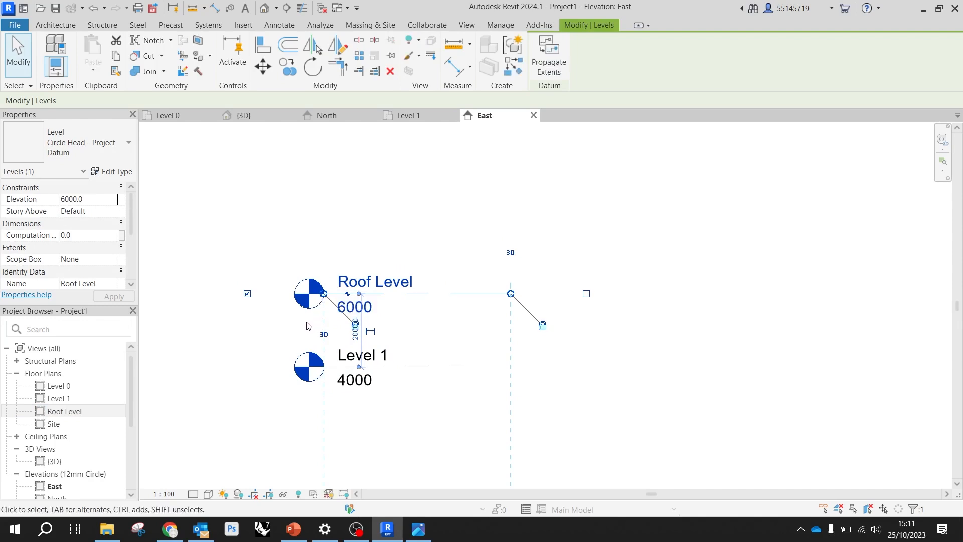
Set the distance between Level 1 and Roof Level to 3000 through the temporary dimension and clear the selection
scroll(327, 331, "up", 3)
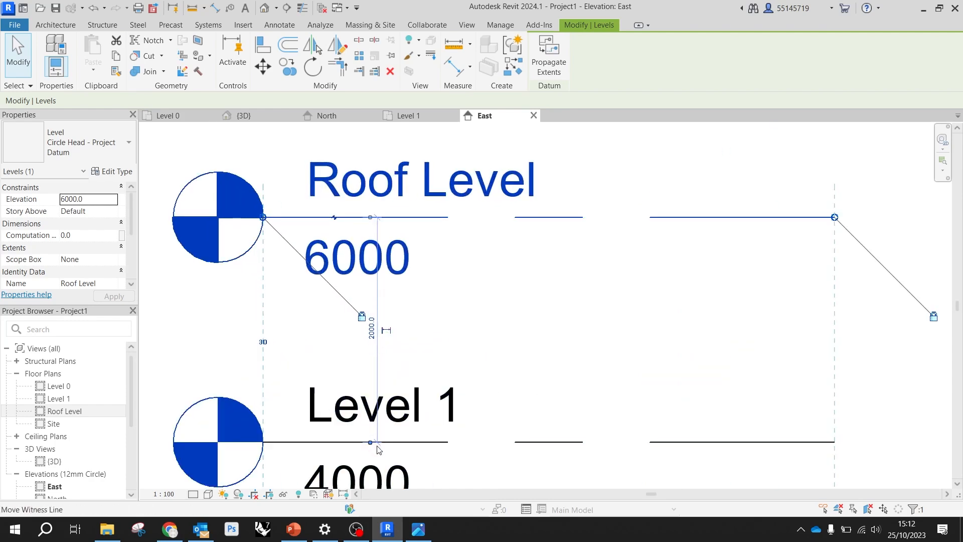
scroll(376, 323, "down", 1)
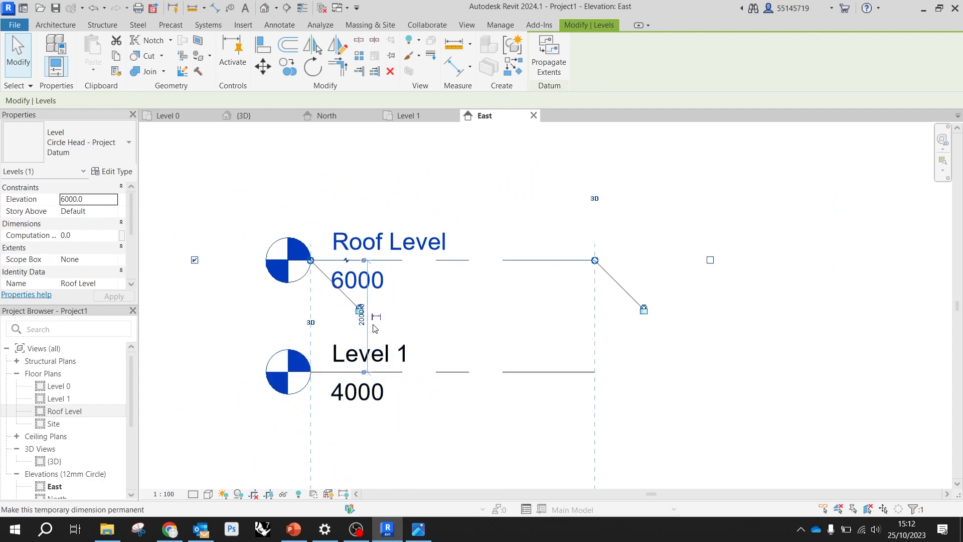
scroll(369, 313, "up", 3)
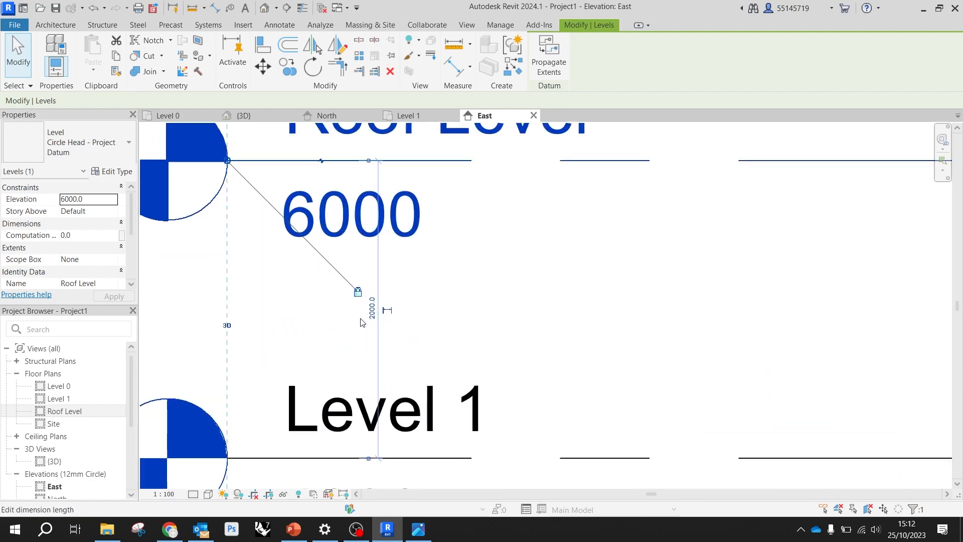
left_click(375, 311)
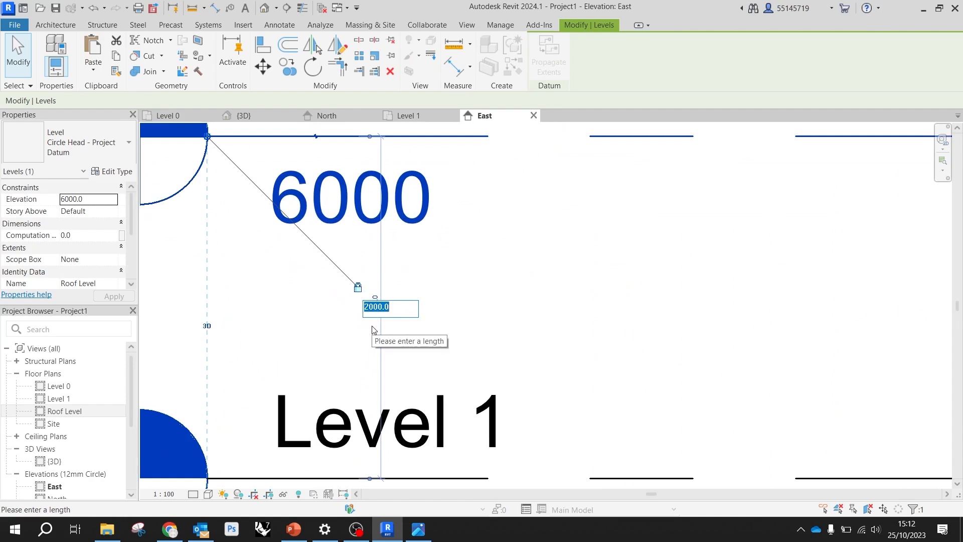
type("3000")
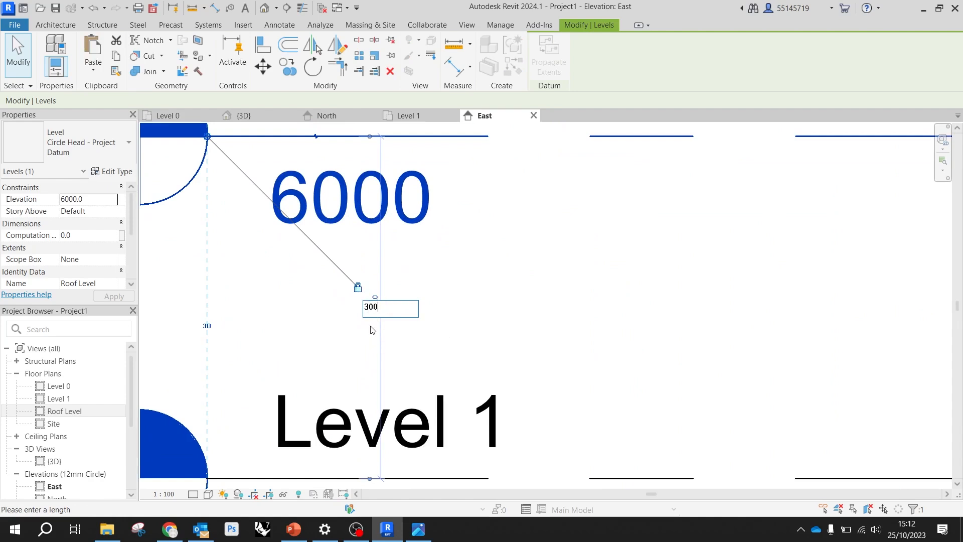
key("Return")
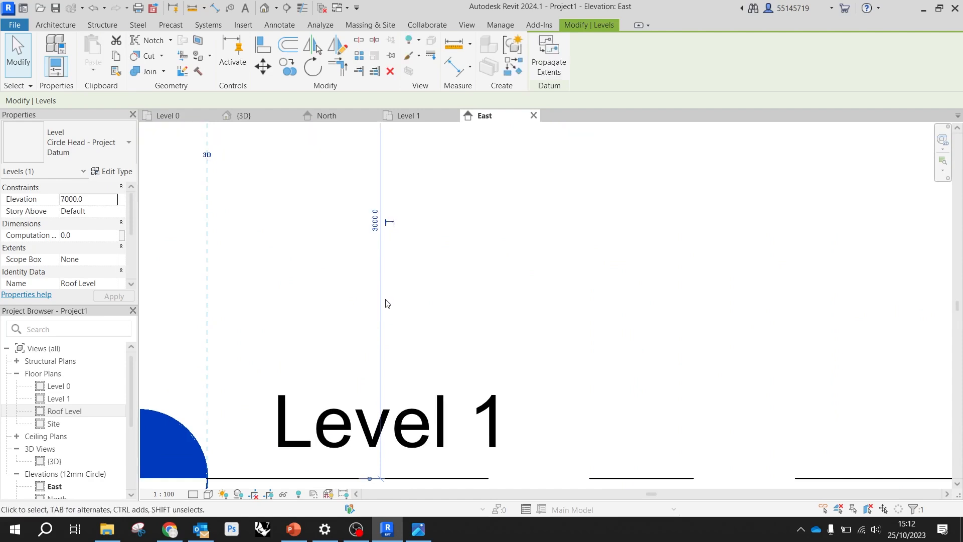
scroll(388, 304, "down", 3)
left_click(552, 351)
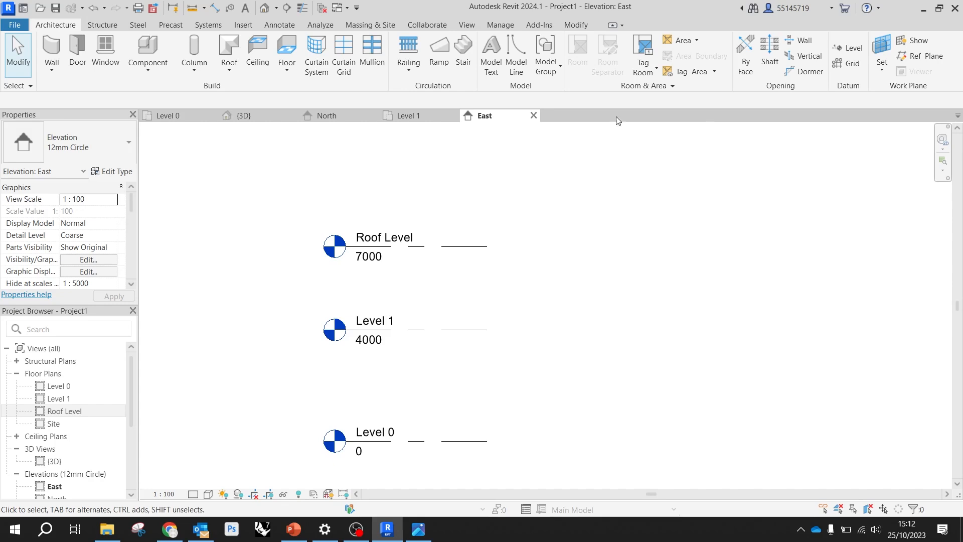
Lengthen the aligned level lines together by stretching the Roof Level's end opposite its head well outward, and select Level 1
left_click(442, 249)
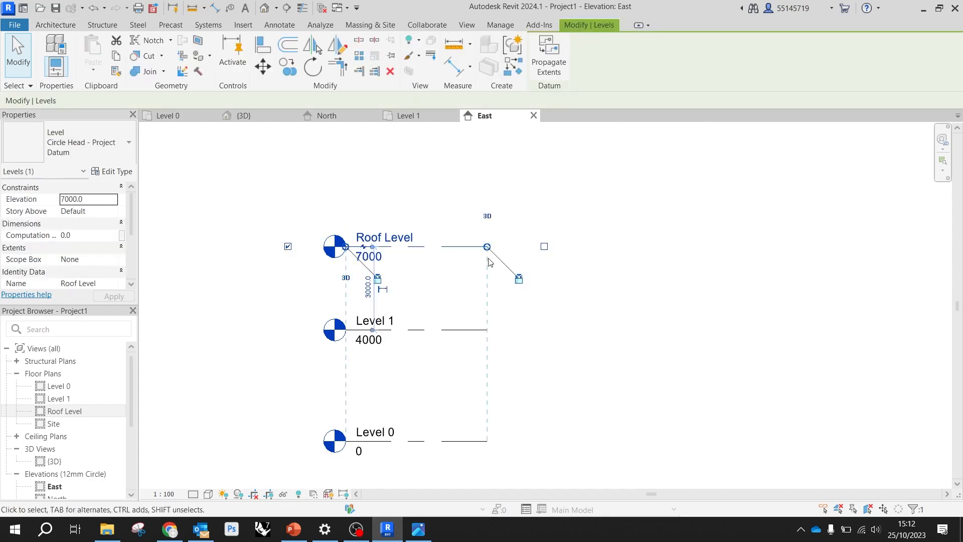
scroll(343, 249, "up", 2)
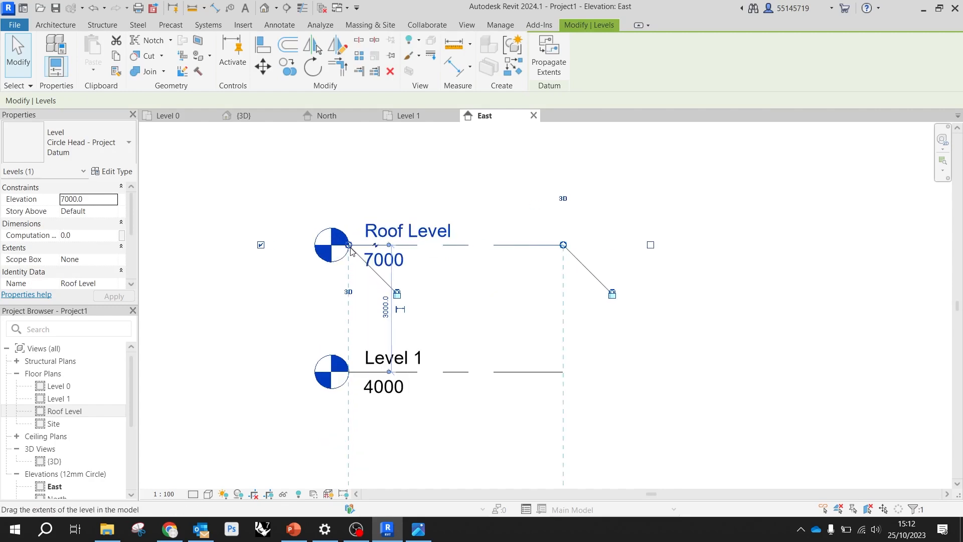
mouse_move(349, 247)
left_mouse_down()
mouse_move(380, 247)
mouse_move(349, 245)
left_mouse_up()
left_click_drag(563, 246, 903, 246)
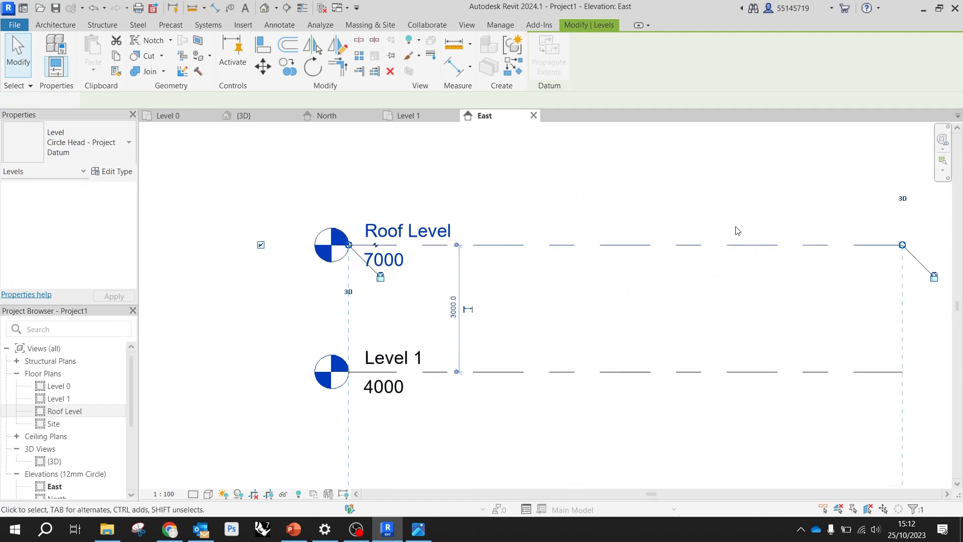
scroll(495, 248, "down", 4)
scroll(495, 248, "up", 2)
left_click_drag(658, 237, 773, 237)
left_click(784, 318)
left_click(773, 300)
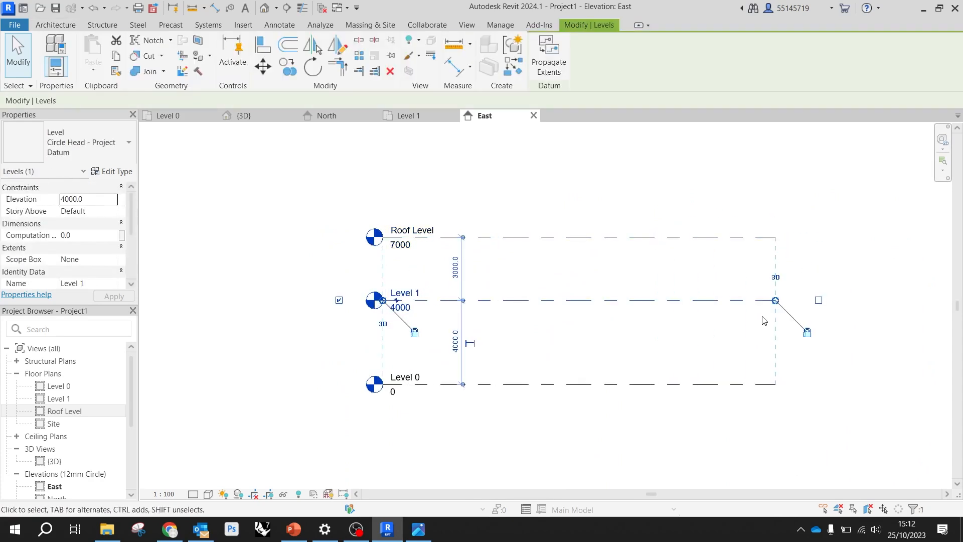
Stretch the Roof Level's end opposite its head farther outward, lengthening the aligned level lines together, and clear the selection
left_click(780, 383)
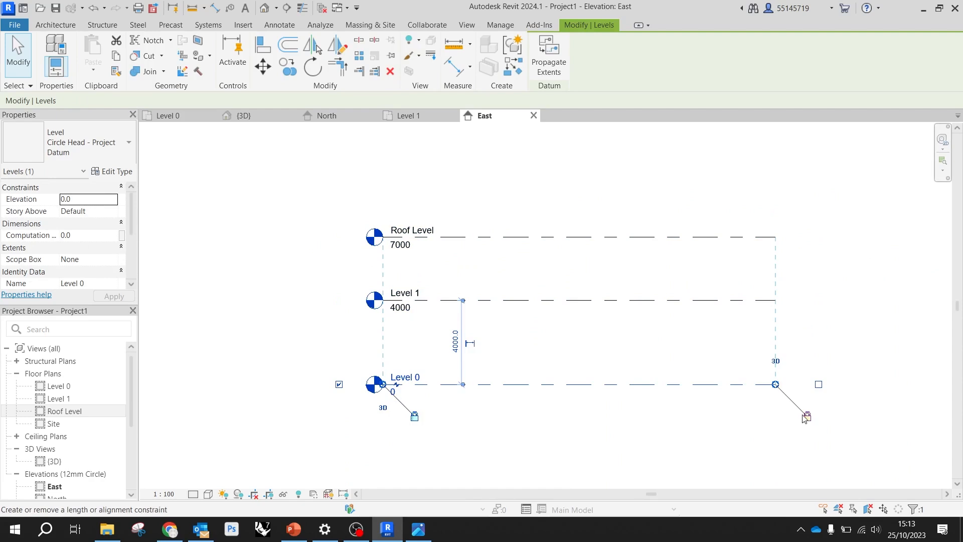
left_click(660, 193)
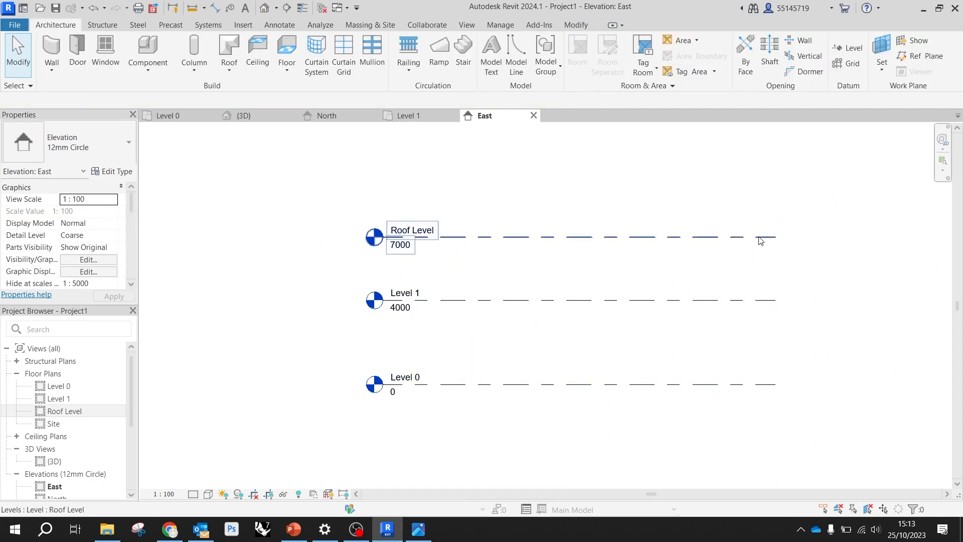
left_click(777, 237)
left_click_drag(777, 238, 833, 236)
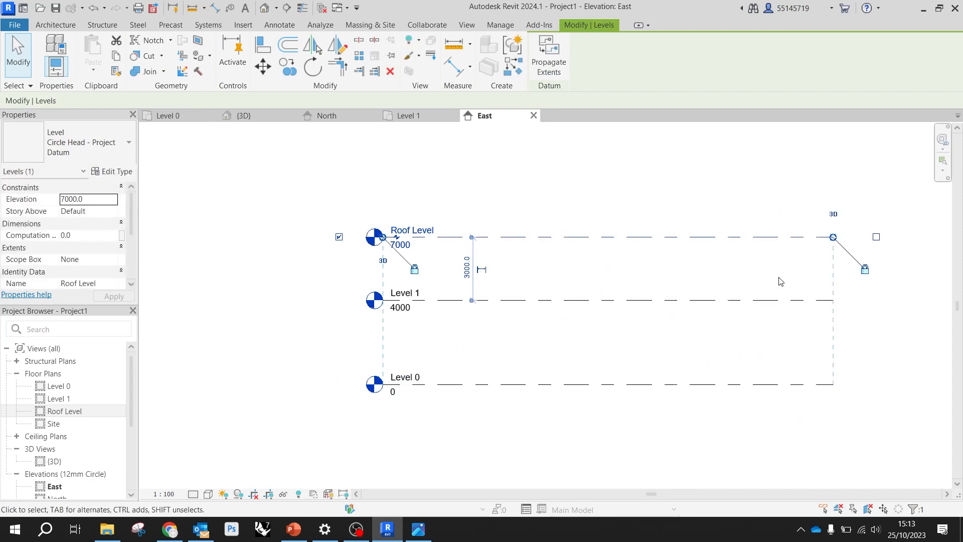
scroll(481, 305, "down", 3)
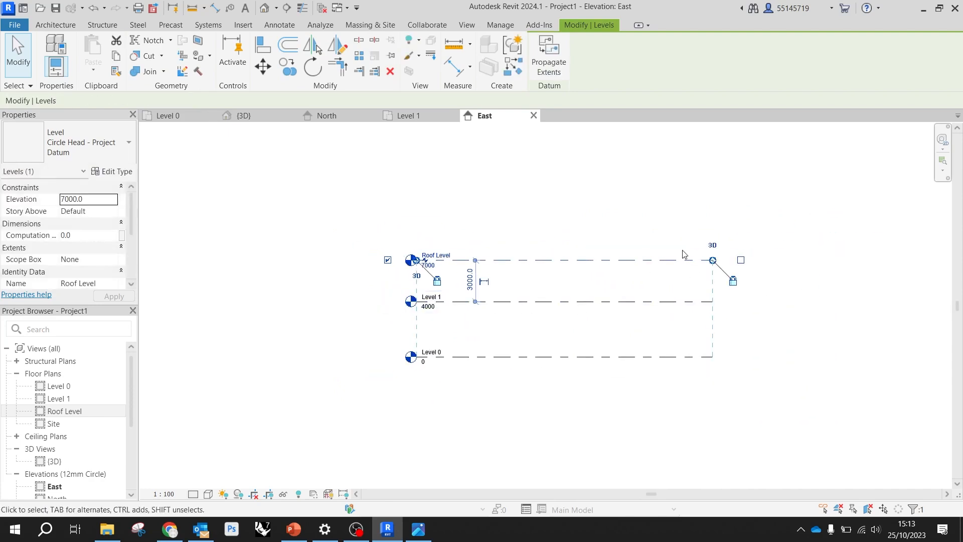
scroll(685, 252, "up", 2)
left_click(652, 232)
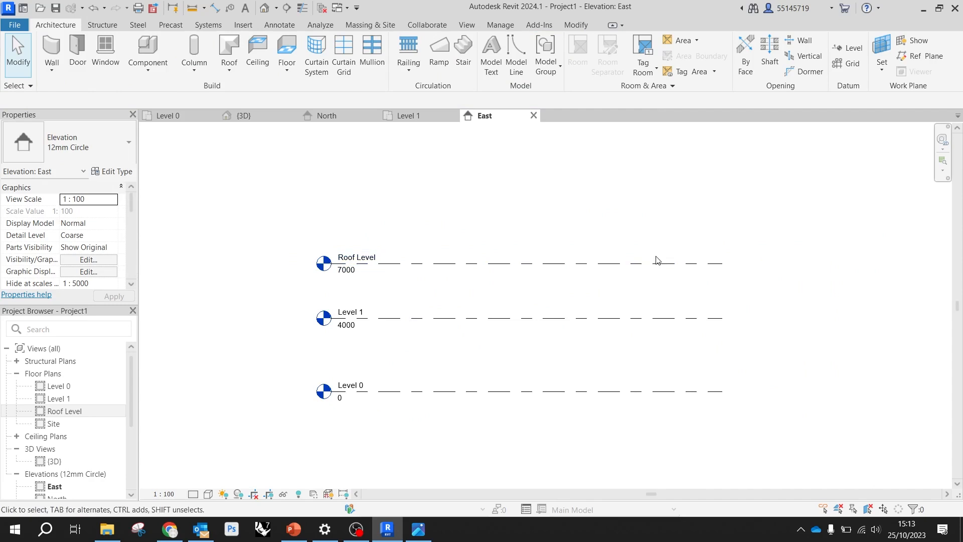
Try the Roof Level's free end farther out, pull it back to shorten all aligned level lines slightly, and clear the selection
scroll(627, 261, "down", 2)
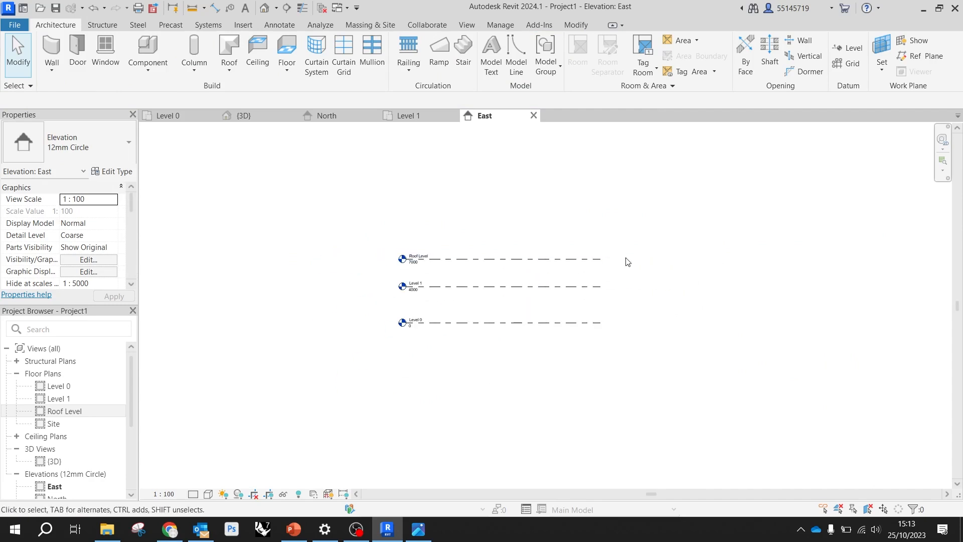
left_click(626, 259)
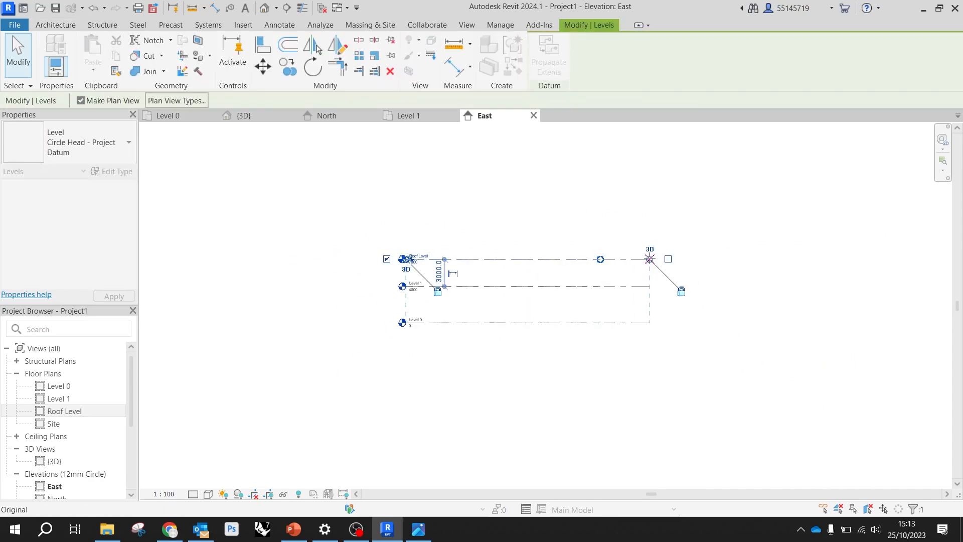
left_click_drag(649, 258, 595, 259)
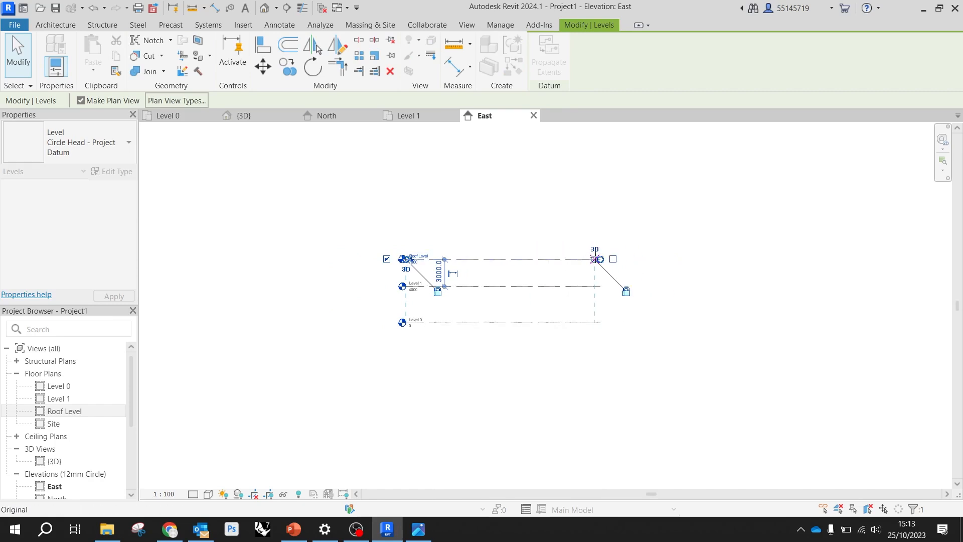
left_click(640, 311)
scroll(514, 254, "up", 2)
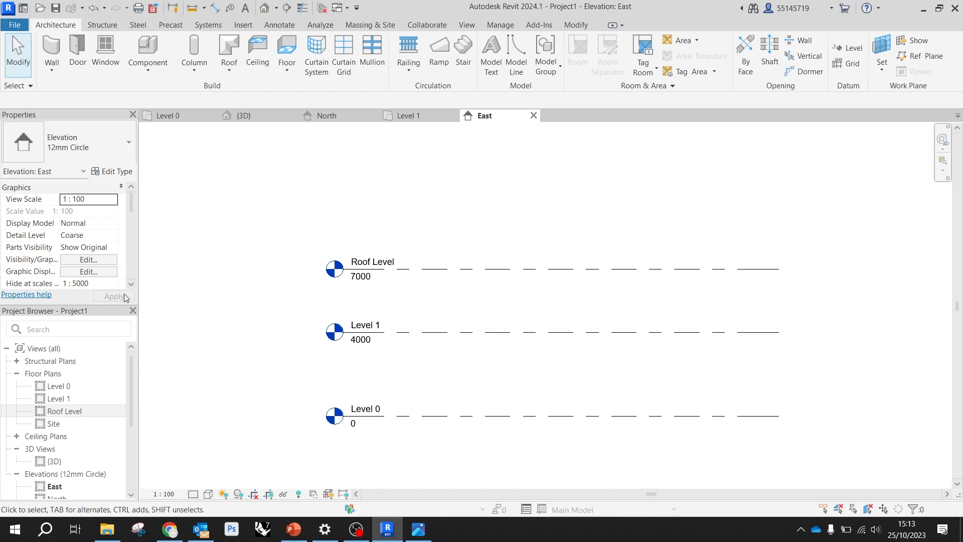
Check the Level 1 and Level 0 floor plans with their reference drawings, and open the Roof Level floor plan
double_click(76, 399)
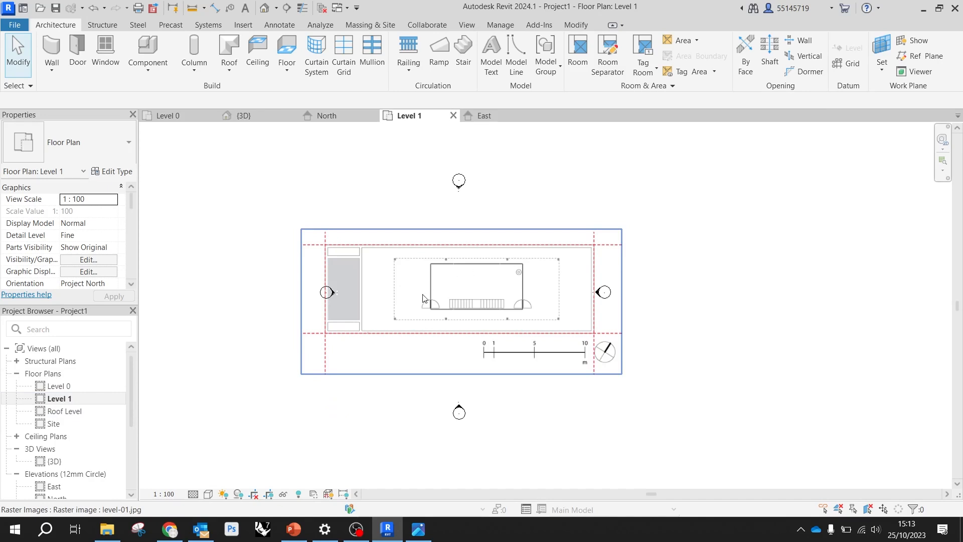
double_click(74, 387)
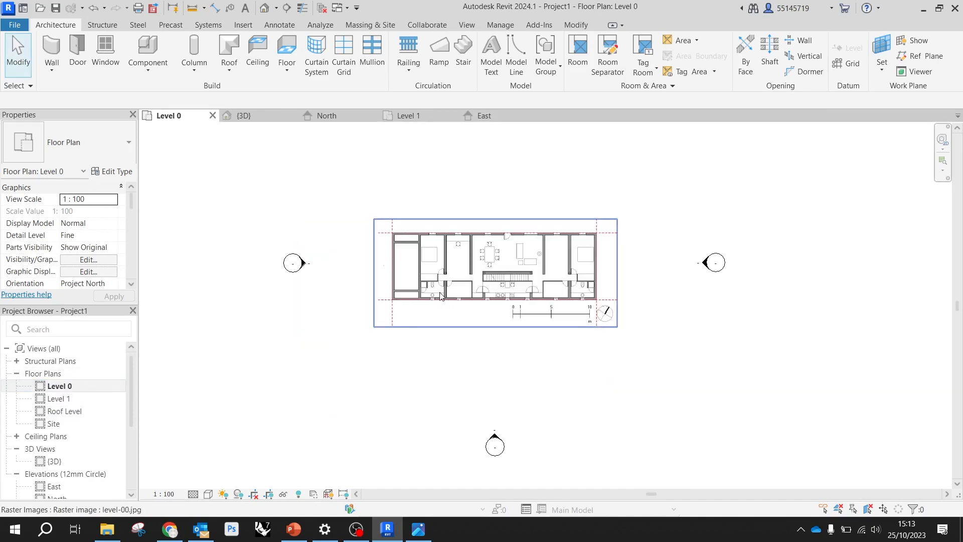
double_click(76, 410)
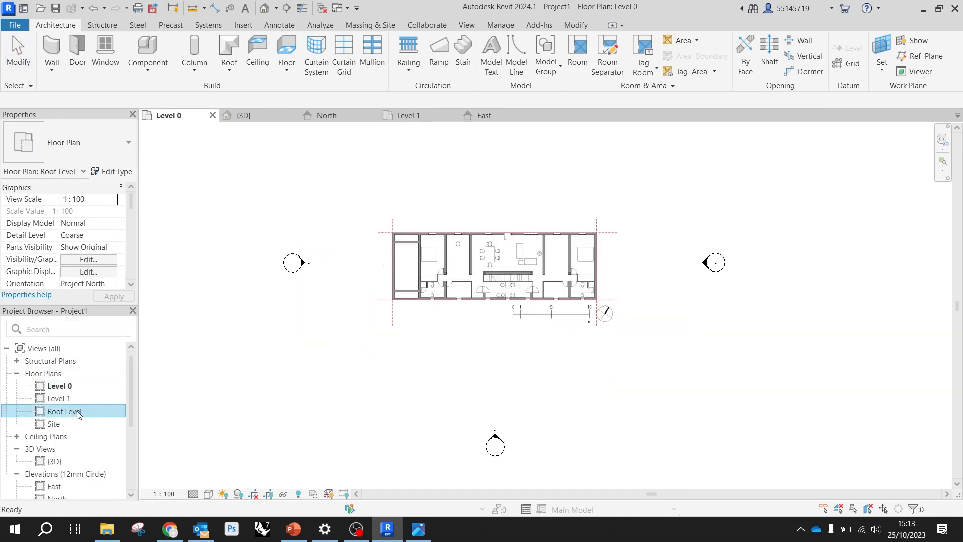
scroll(414, 325, "down", 1)
middle_click_drag(418, 326, 387, 357)
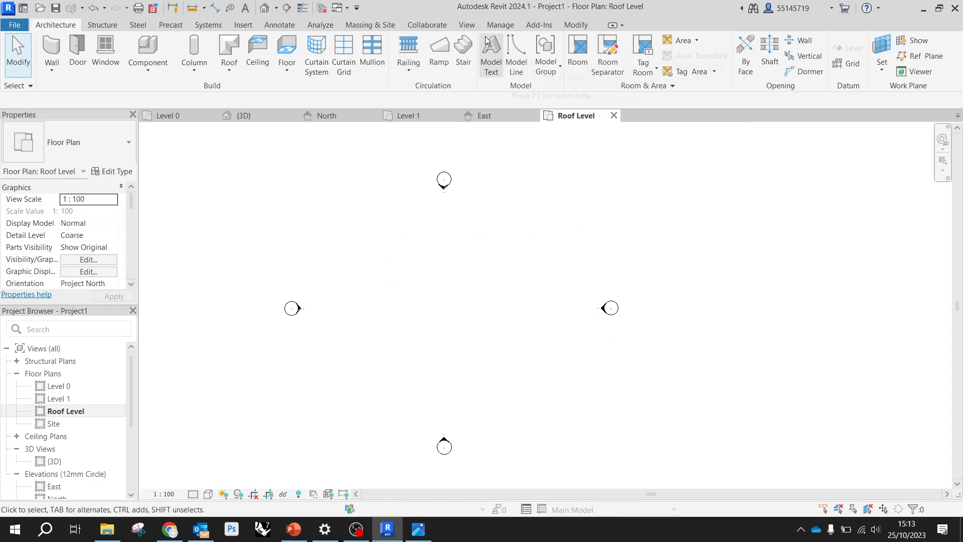
Import the roof-line image from De Blas House Drawings and place it between the elevation markers of the Roof Level plan
left_click(254, 25)
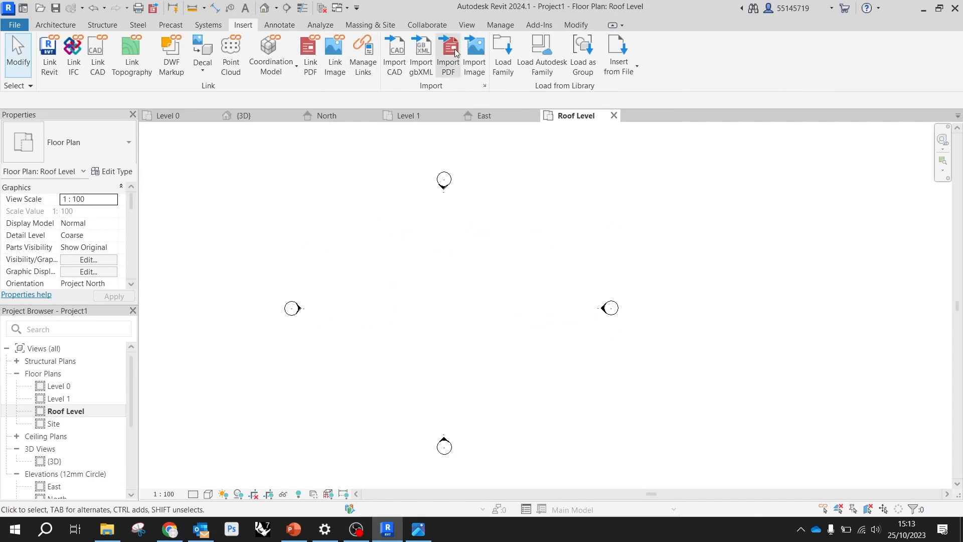
left_click(474, 63)
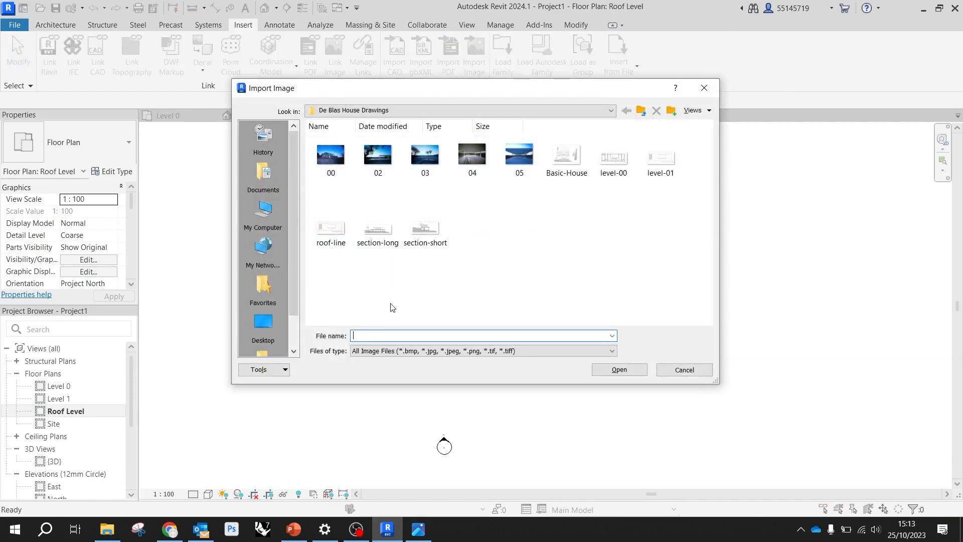
double_click(321, 232)
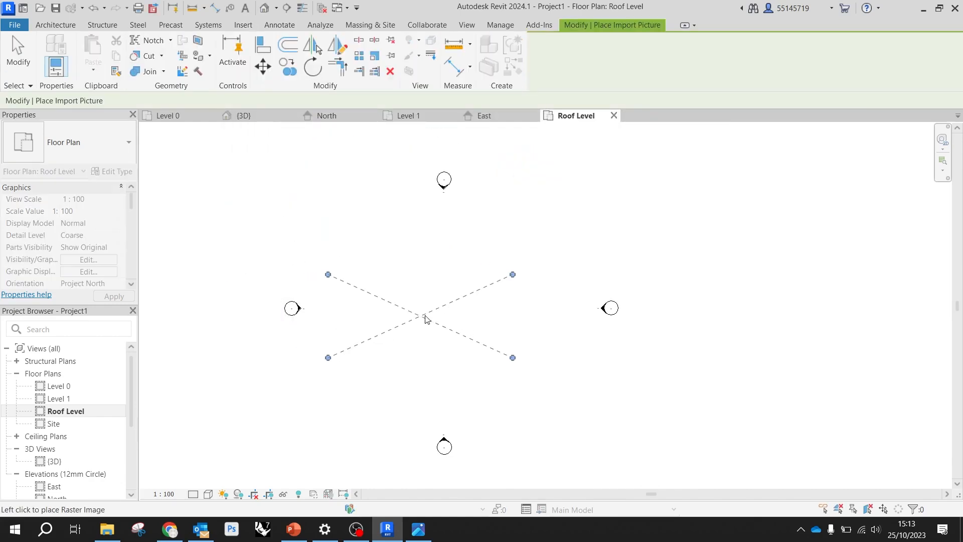
left_click(449, 317)
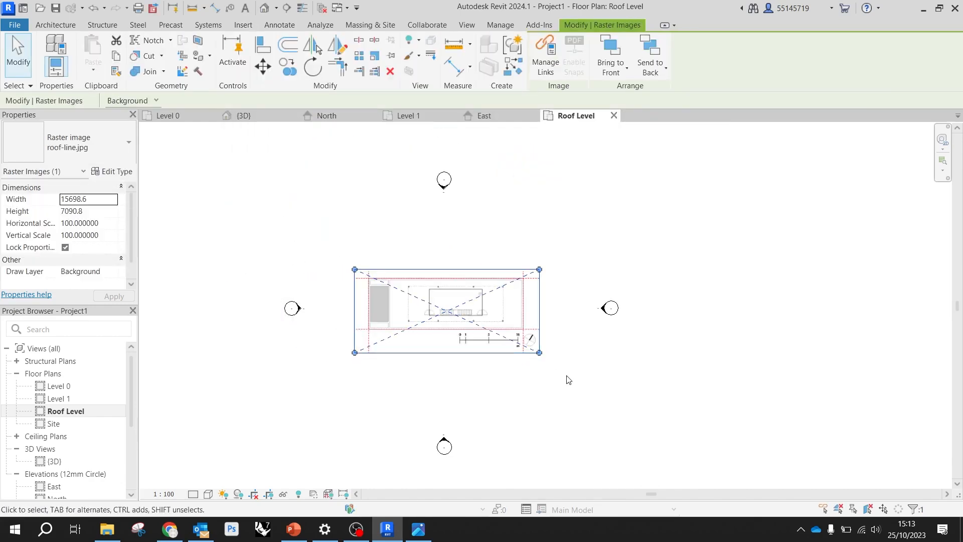
left_click(553, 388)
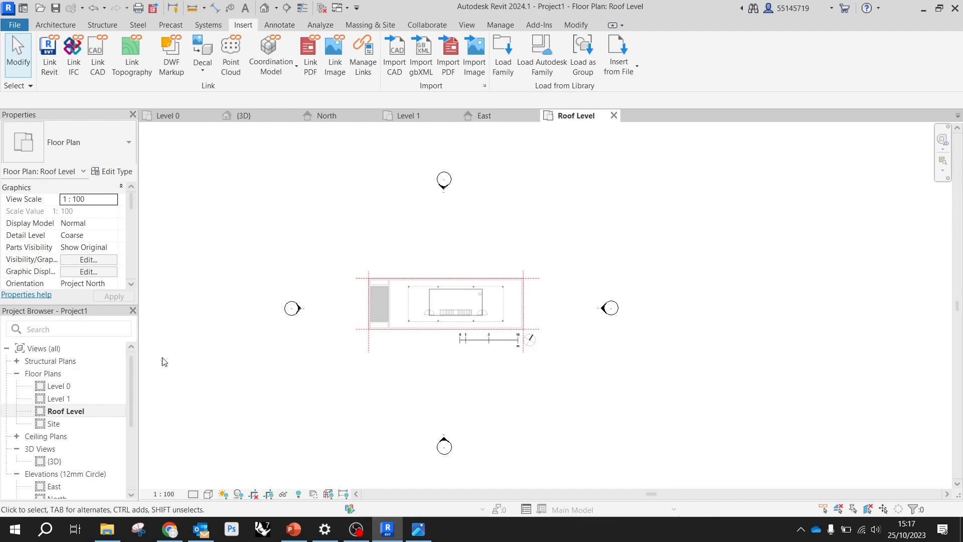
Look over the Level 1 and Roof Level floor plans and select Level 1 in the project views
double_click(69, 398)
double_click(75, 411)
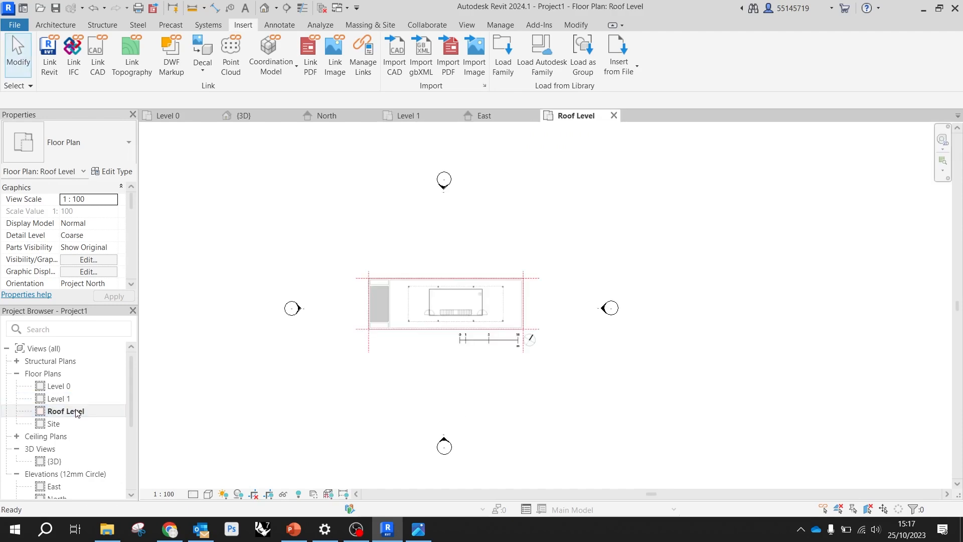
left_click(81, 399)
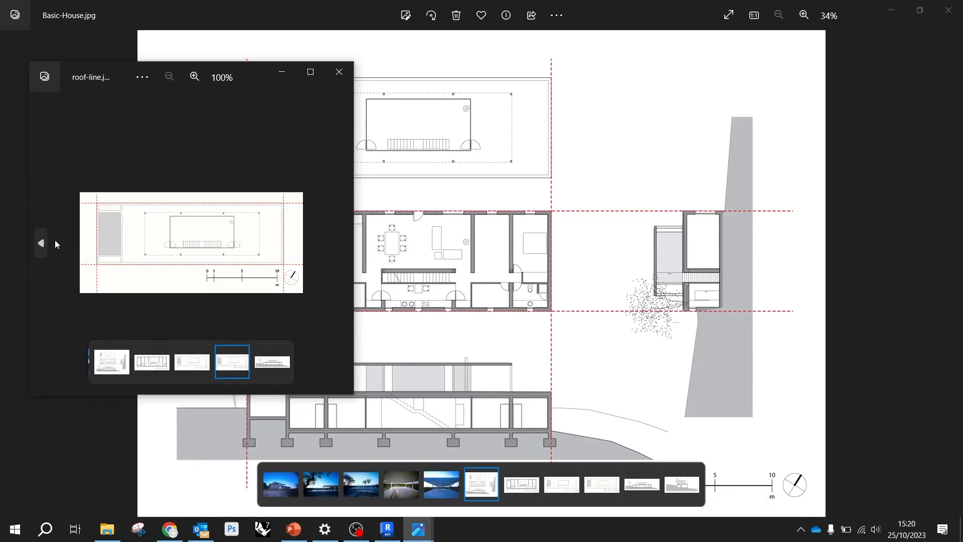
Close the level-01 image preview, minimise the Basic-House drawing and the De Blas House Drawings folder, and return to Revit
left_click(42, 242)
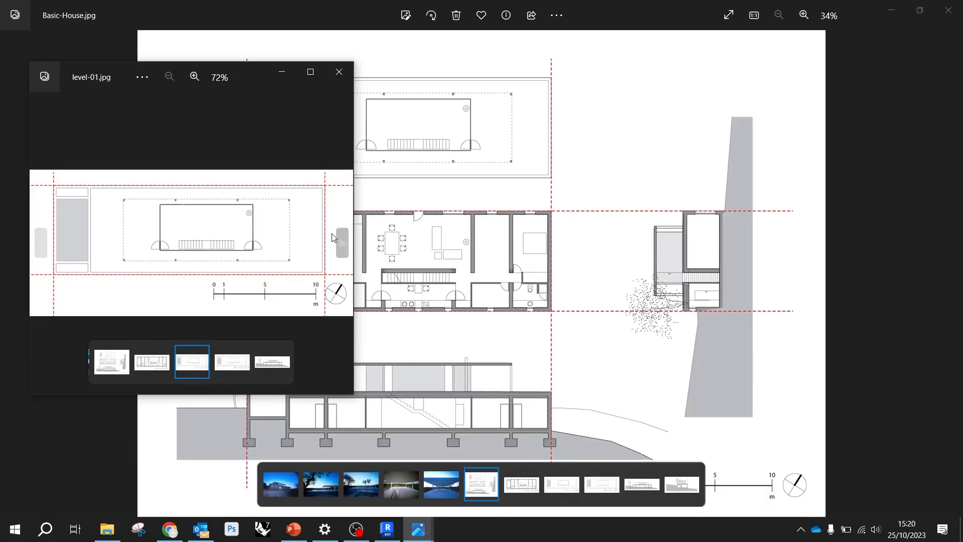
left_click(334, 234)
left_click(339, 72)
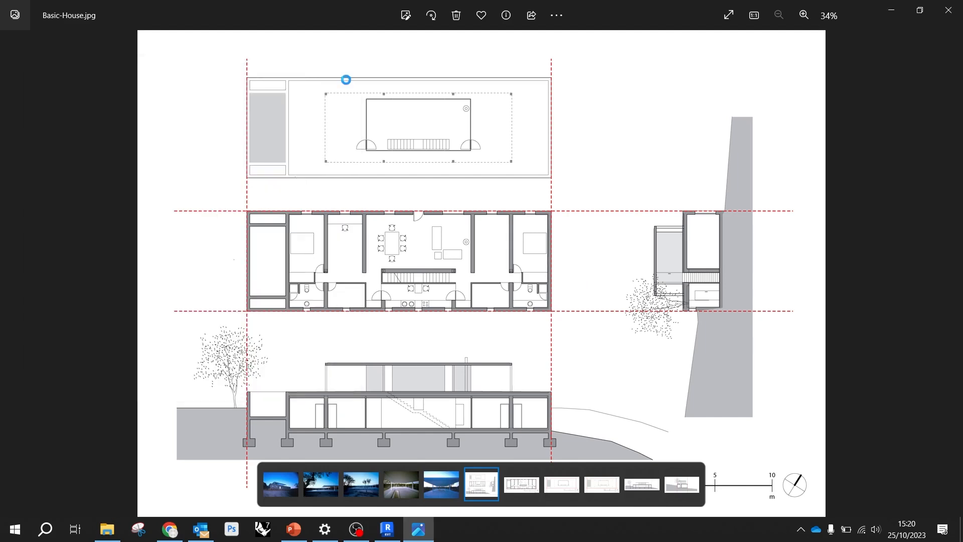
left_click(891, 10)
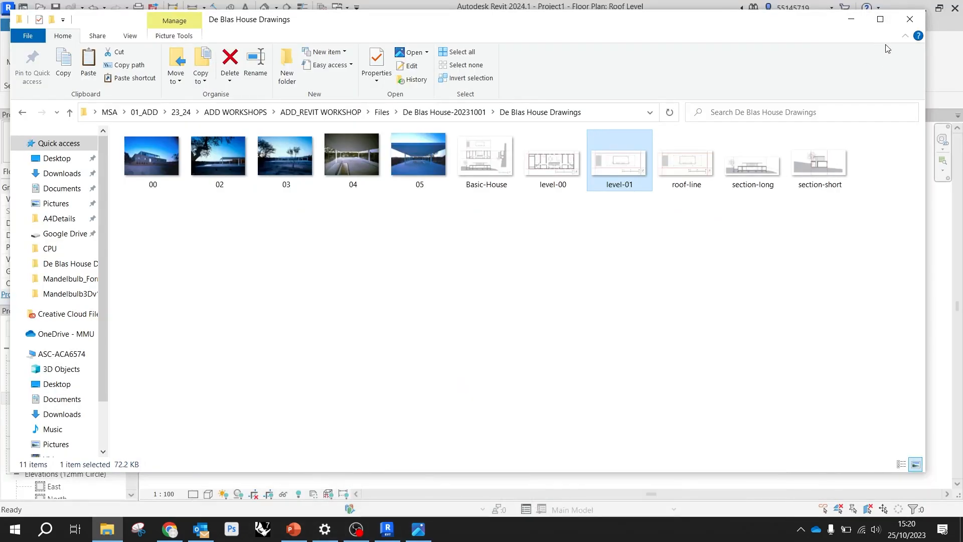
left_click(850, 25)
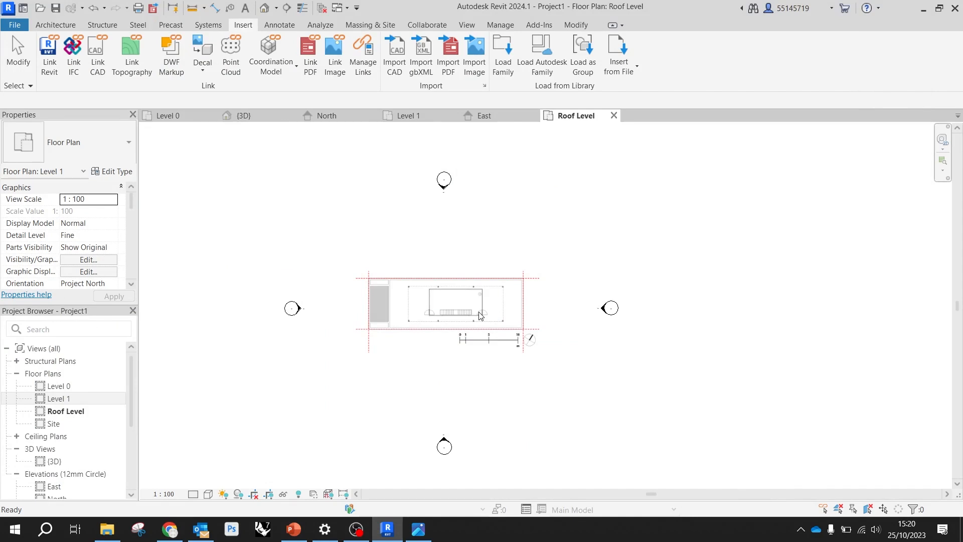
Open the Level 0 floor plan at the drawing's scale bar and bring up the modification tools
left_click(168, 116)
scroll(521, 299, "up", 5)
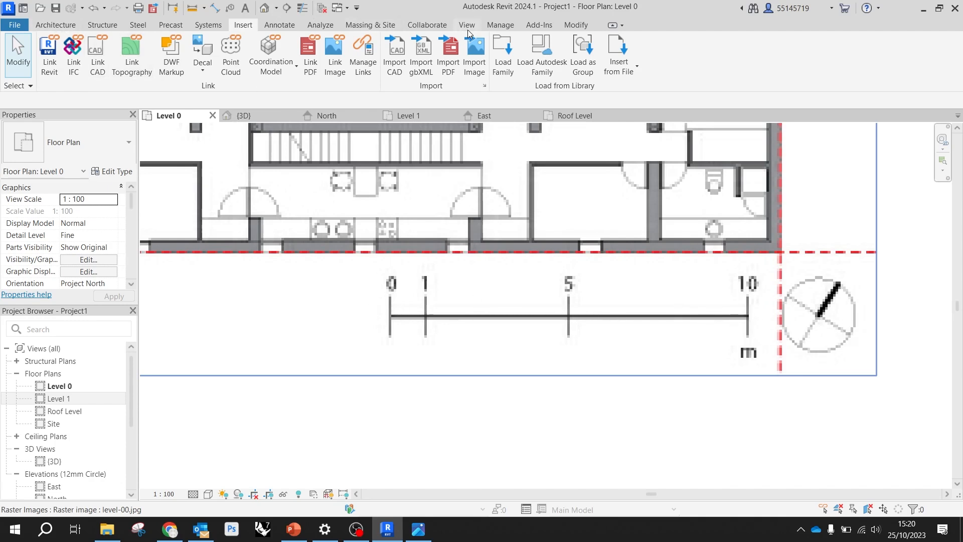
left_click(56, 26)
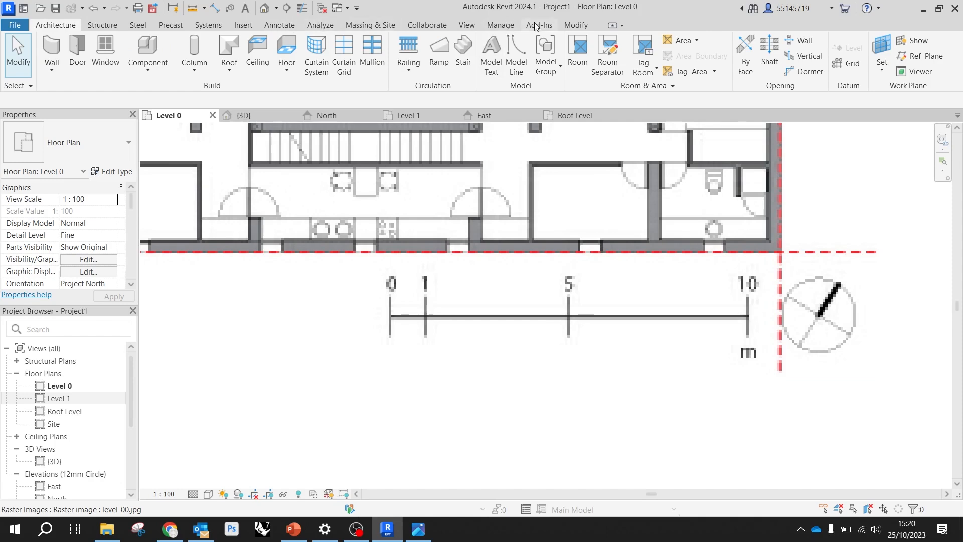
left_click(580, 26)
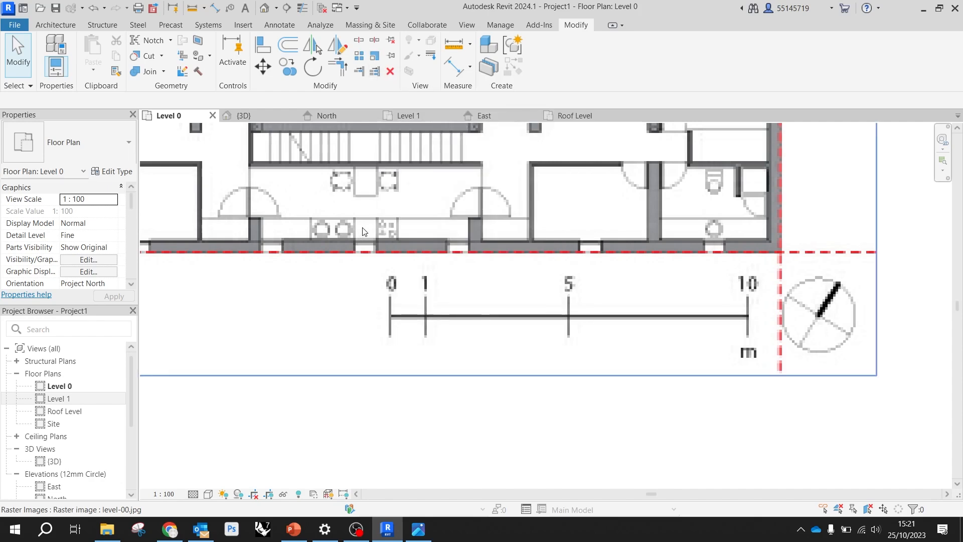
Start a graphical Scale of the level-00 image with its origin at the 0 mark of the scale bar
left_click(363, 230)
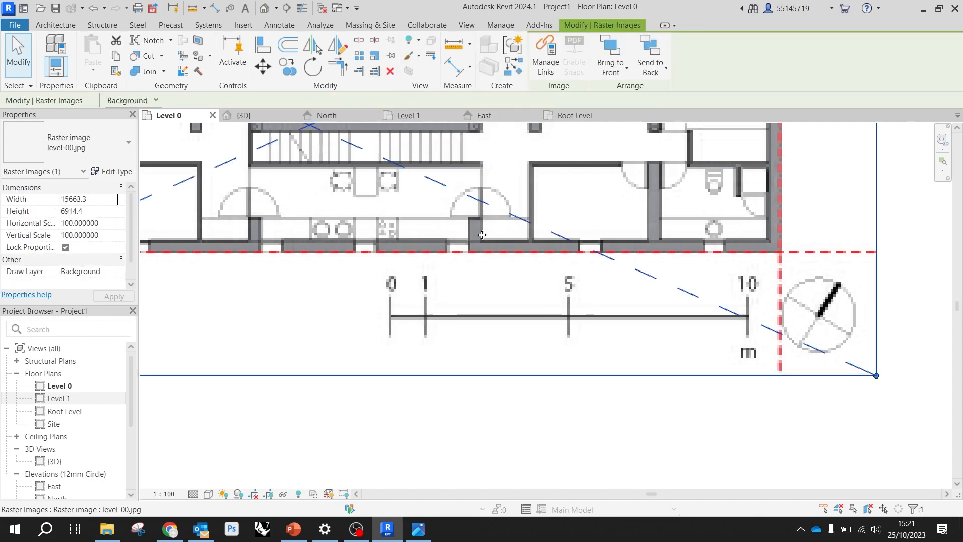
left_click(378, 57)
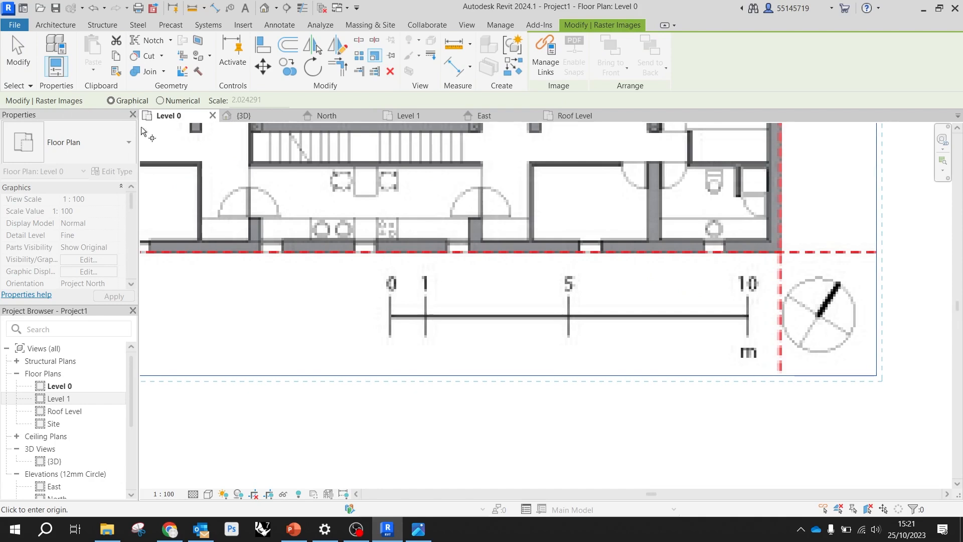
scroll(398, 323, "up", 3)
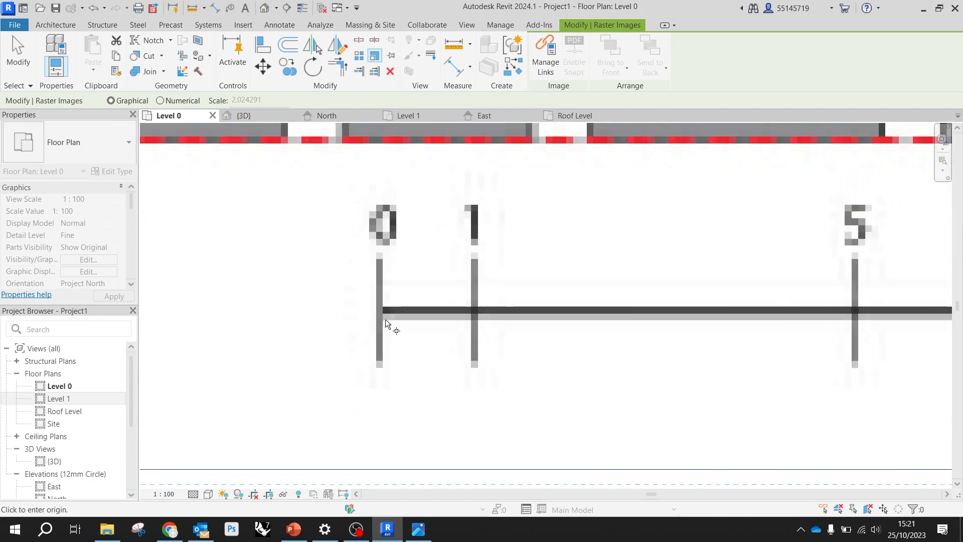
scroll(393, 325, "up", 3)
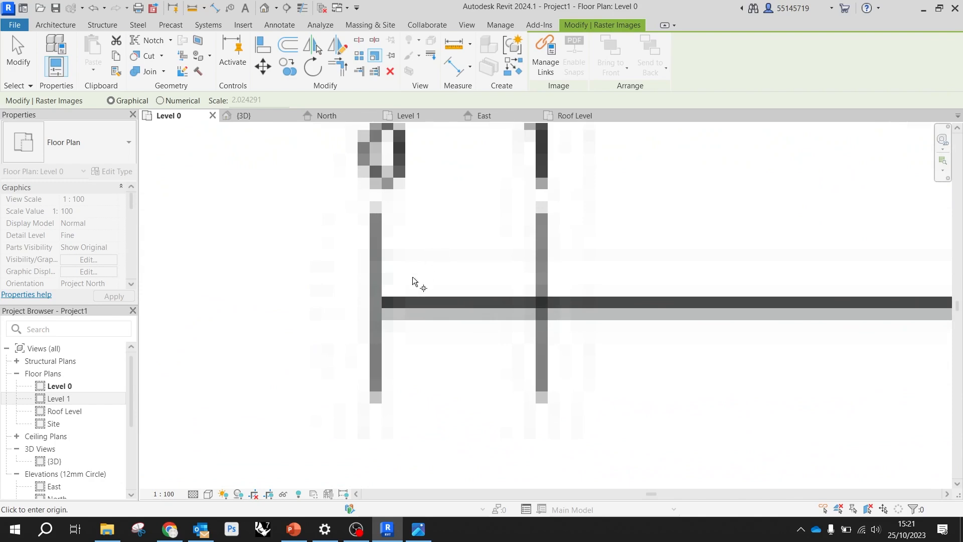
scroll(382, 307, "up", 3)
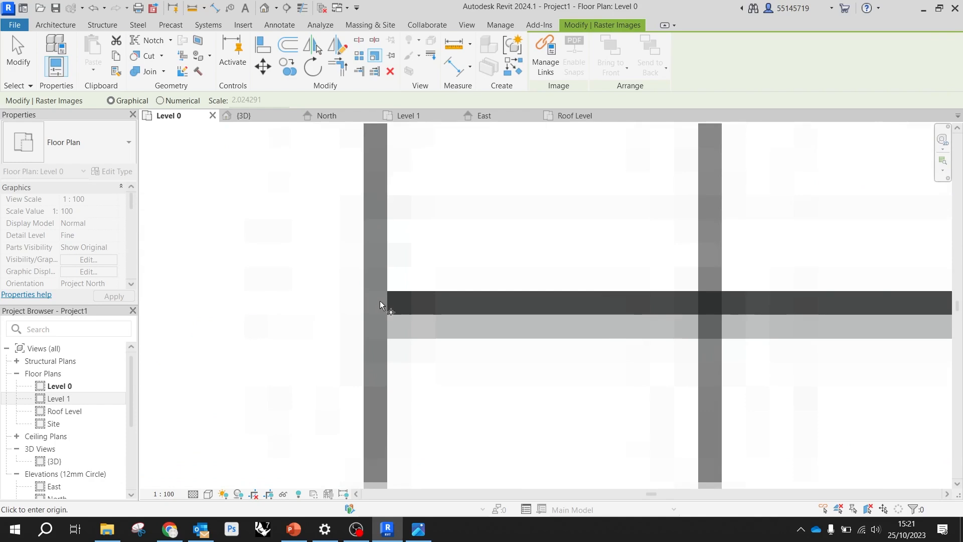
left_click(374, 306)
Set the reference point for scaling the level-00 image at the 10 m mark of its scale bar
scroll(376, 301, "down", 4)
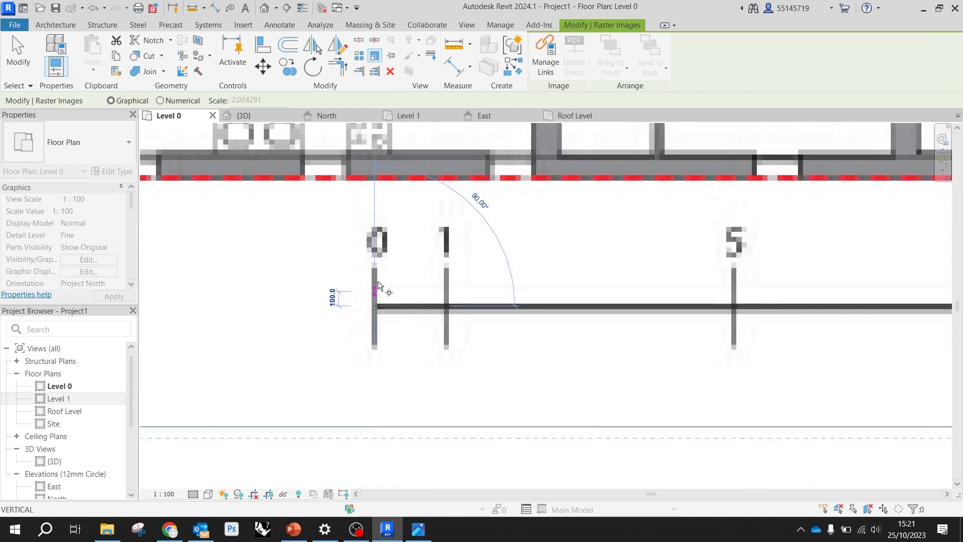
scroll(301, 287, "down", 2)
scroll(296, 287, "down", 1)
scroll(600, 295, "up", 6)
scroll(599, 301, "up", 1)
scroll(533, 314, "down", 3)
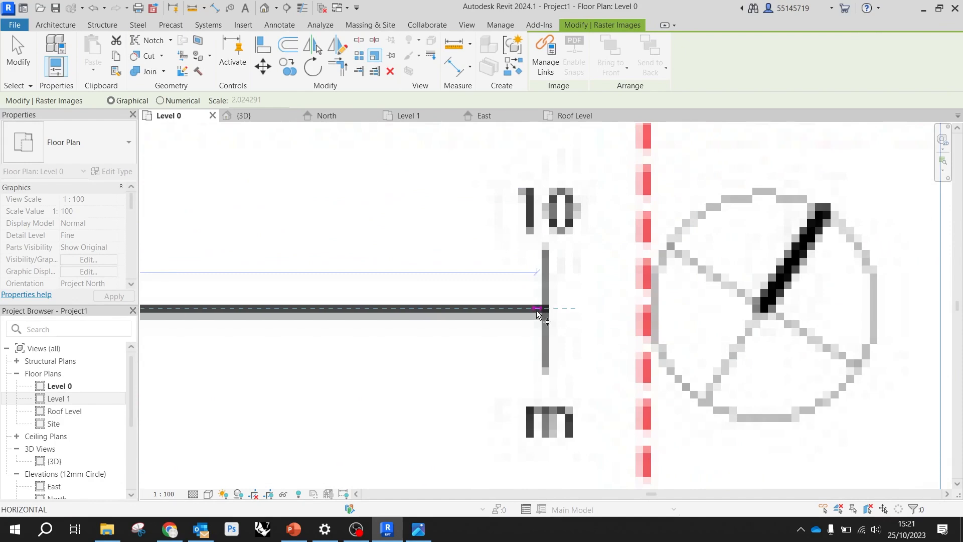
scroll(537, 314, "up", 4)
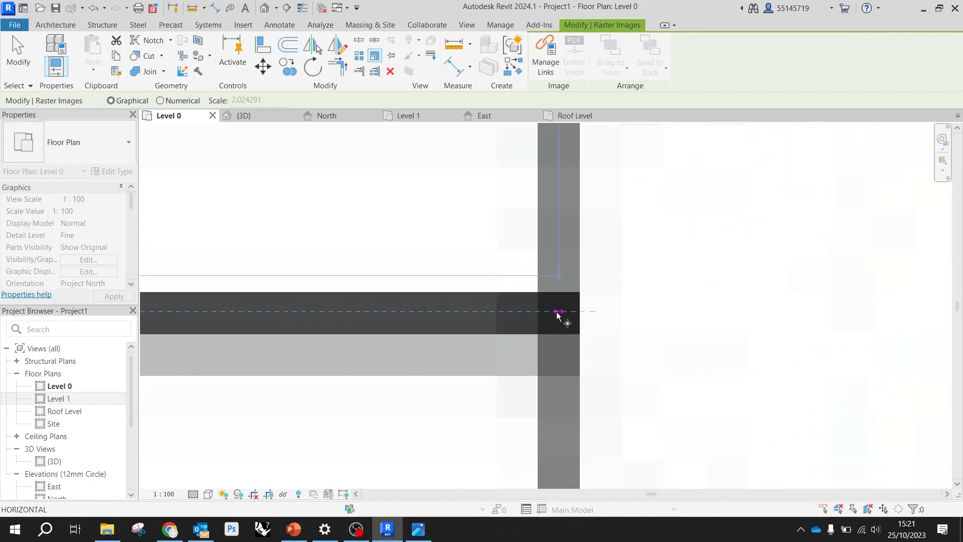
left_click(557, 312)
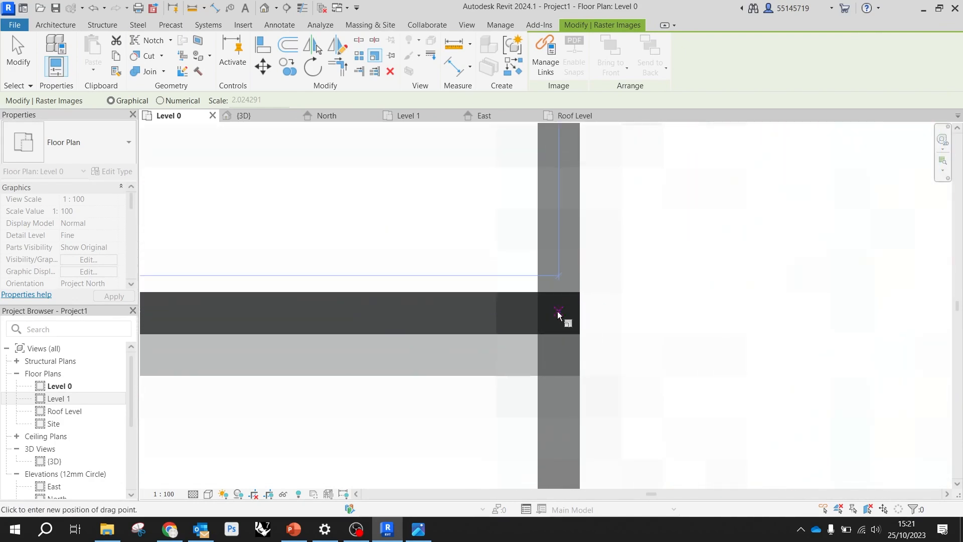
Scale the level-00 image so the scale bar's 0 to 10 m distance equals 10000 mm
scroll(557, 314, "down", 6)
scroll(546, 312, "down", 1)
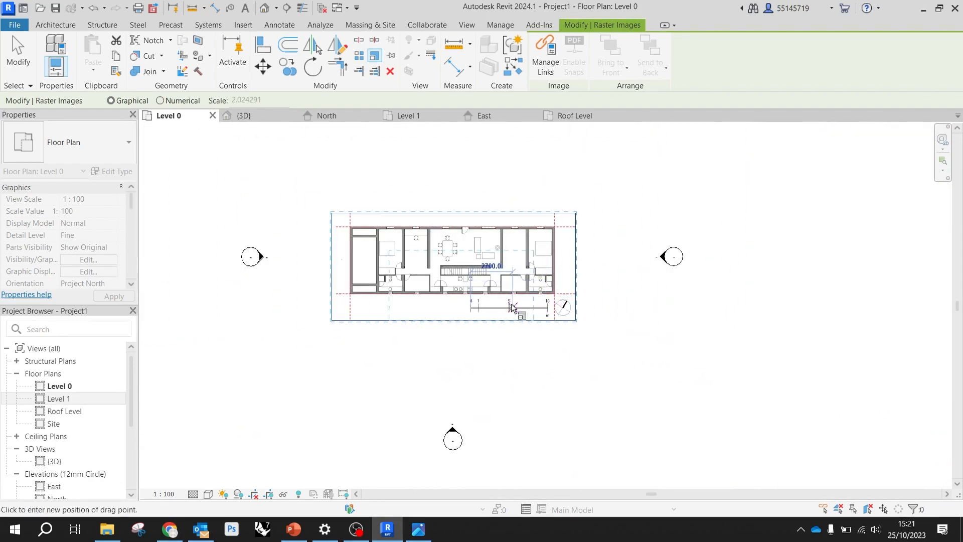
left_click(576, 258)
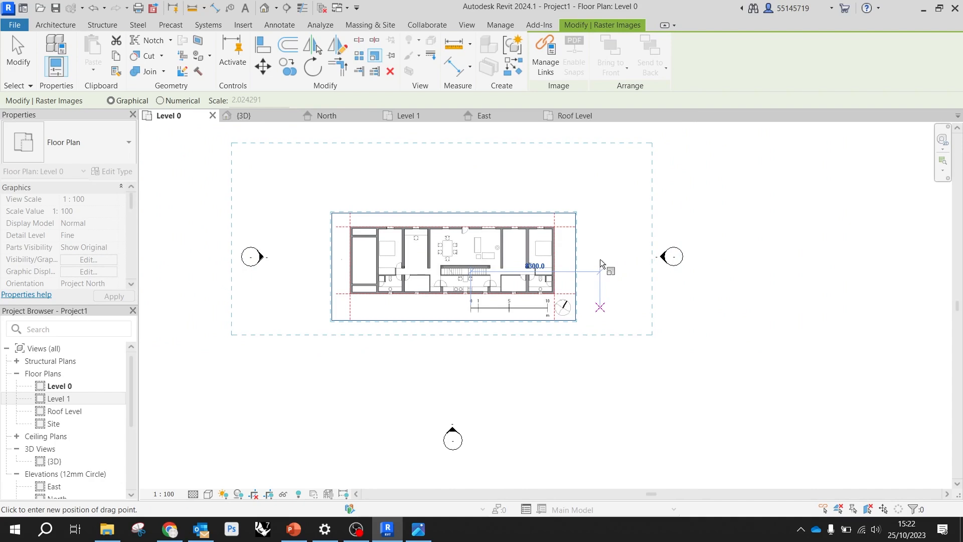
type("1")
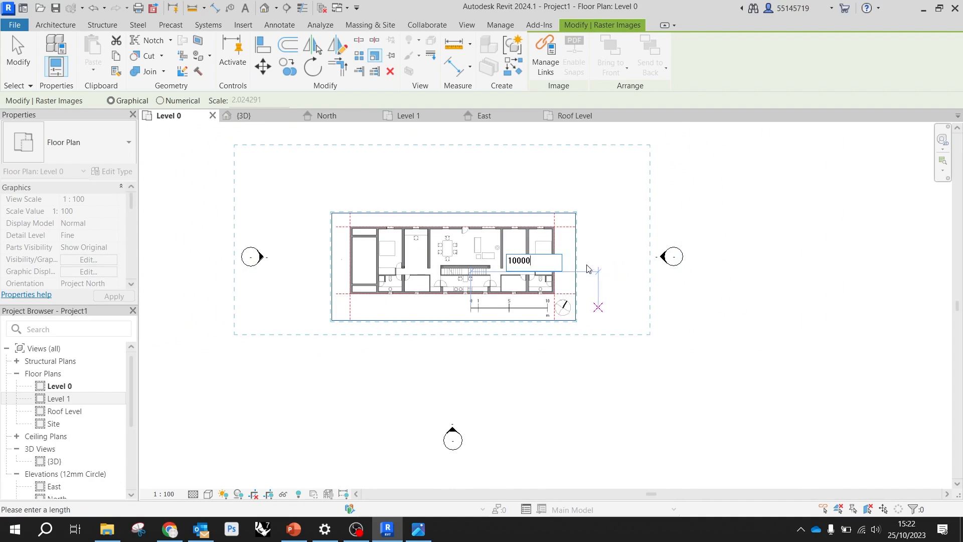
type("0000")
key("Return")
scroll(549, 292, "down", 3)
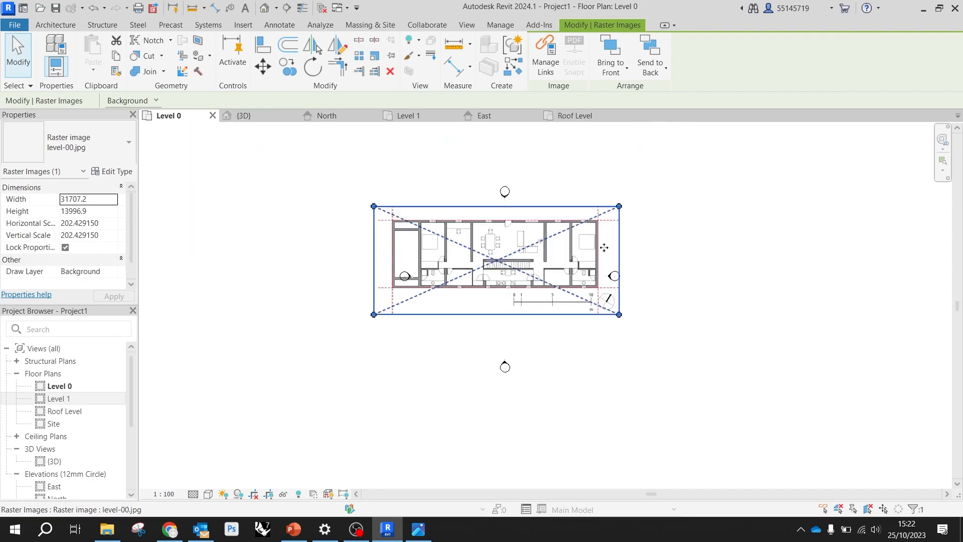
Move the enlarged level-00 image so it sits centred between the four elevation markers
left_click(683, 243)
scroll(494, 265, "up", 2)
left_click(494, 265)
left_click_drag(483, 246, 511, 281)
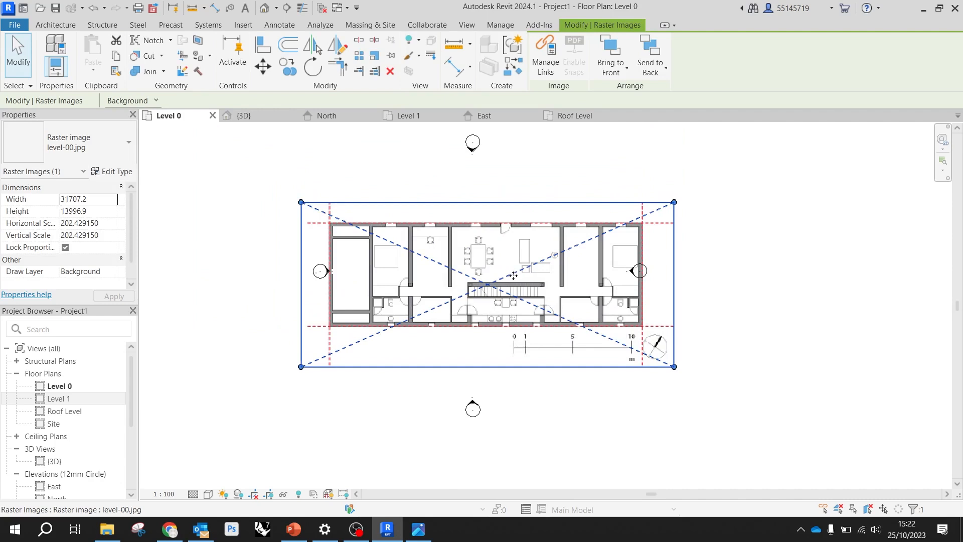
left_click(733, 271)
left_click(511, 290)
mouse_move(495, 289)
left_mouse_down()
mouse_move(501, 251)
mouse_move(484, 283)
left_mouse_up()
left_click(733, 310)
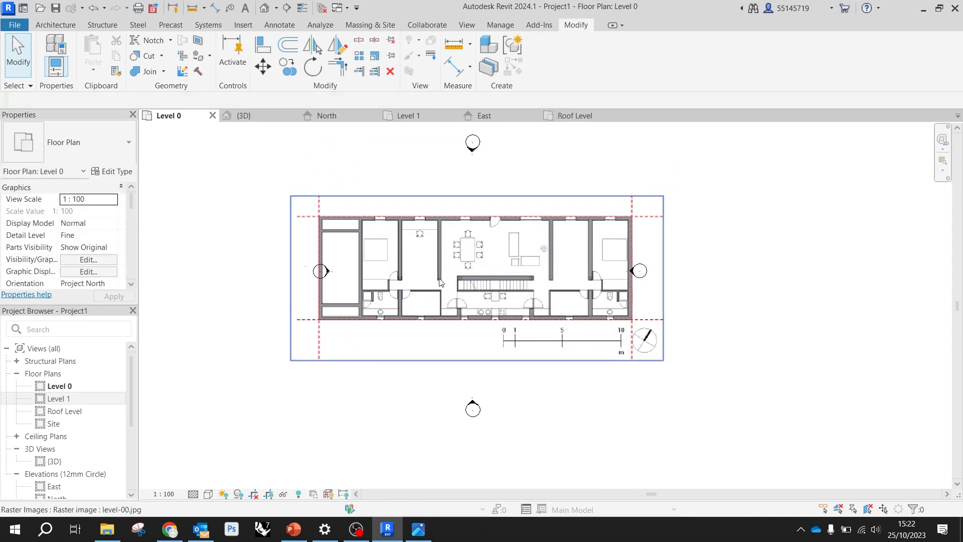
Move the west and east elevation markers outward so they stand clear of the level-00 plan image
left_click(455, 275)
left_click_drag(408, 278, 530, 281)
mouse_move(344, 223)
left_mouse_down()
mouse_move(328, 294)
mouse_move(313, 299)
mouse_move(281, 271)
mouse_move(245, 277)
mouse_move(261, 278)
left_mouse_up()
scroll(431, 276, "down", 2)
scroll(480, 342, "up", 1)
left_click_drag(606, 264, 745, 265)
mouse_move(626, 286)
left_mouse_down()
mouse_move(522, 285)
mouse_move(531, 279)
mouse_move(484, 286)
mouse_move(518, 290)
left_mouse_up()
left_click(549, 359)
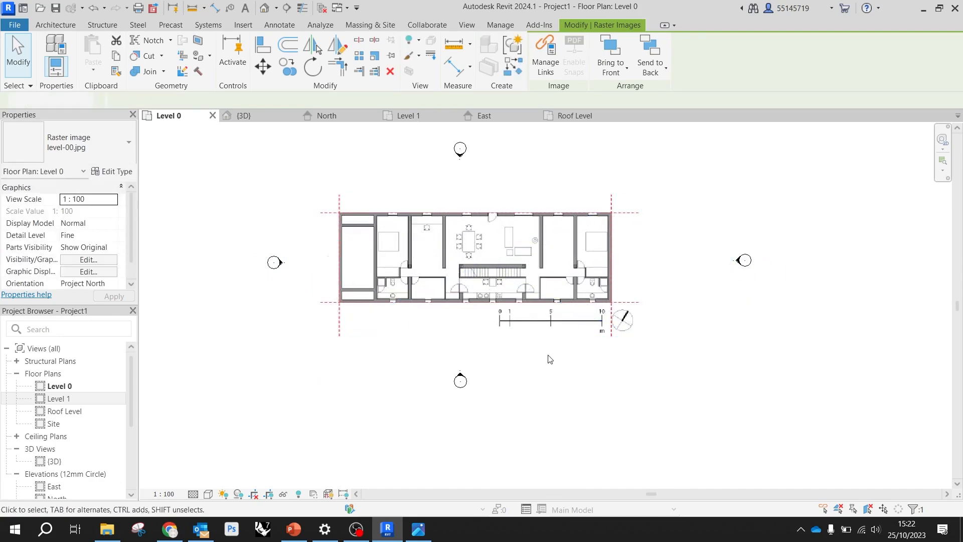
right_click(626, 390)
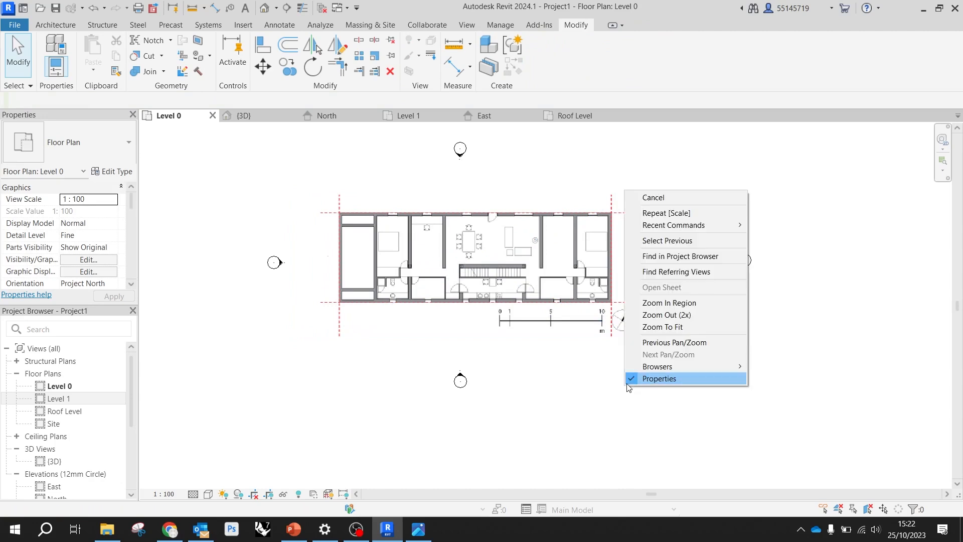
left_click(844, 194)
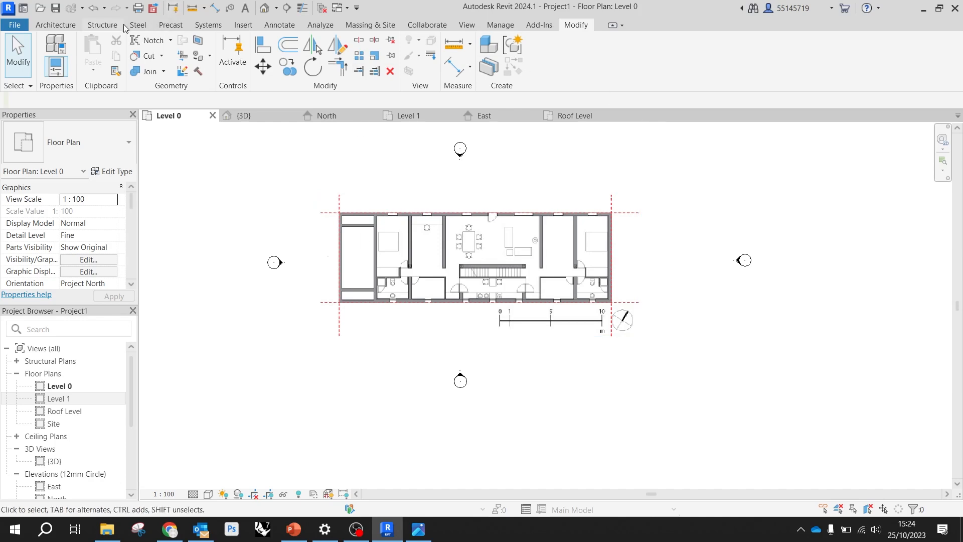
Draw a vertical grid line upward along the red dashed line at the plan's west edge, extending beyond the image
left_click(65, 26)
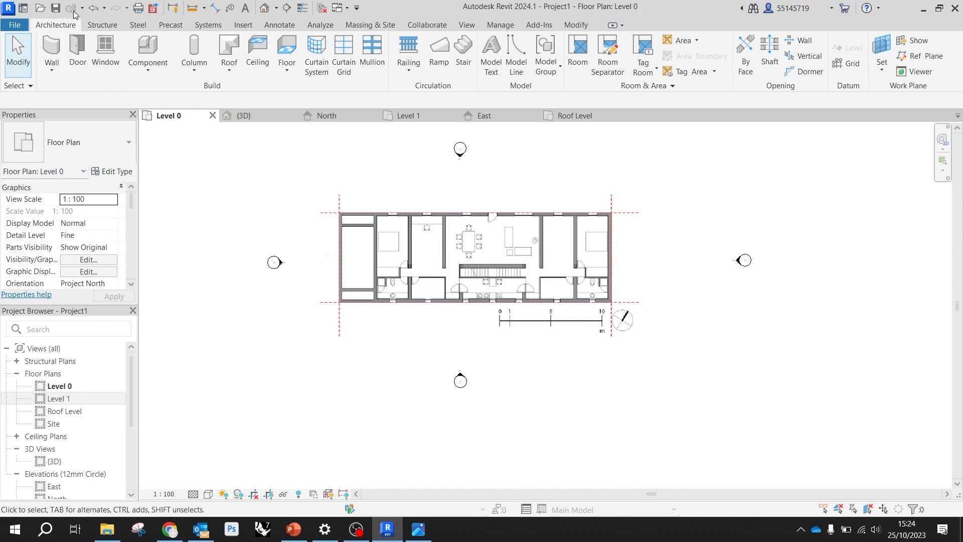
left_click(847, 63)
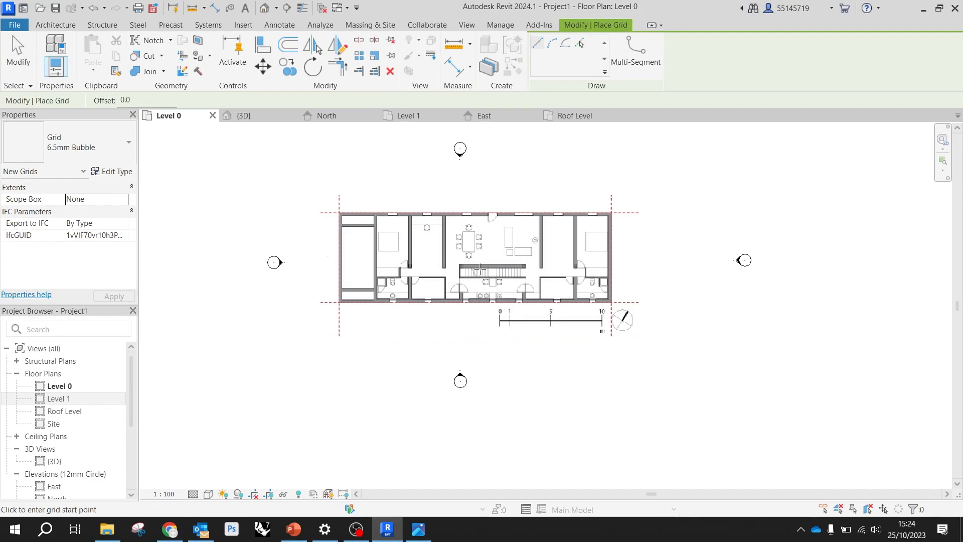
scroll(346, 321, "up", 6)
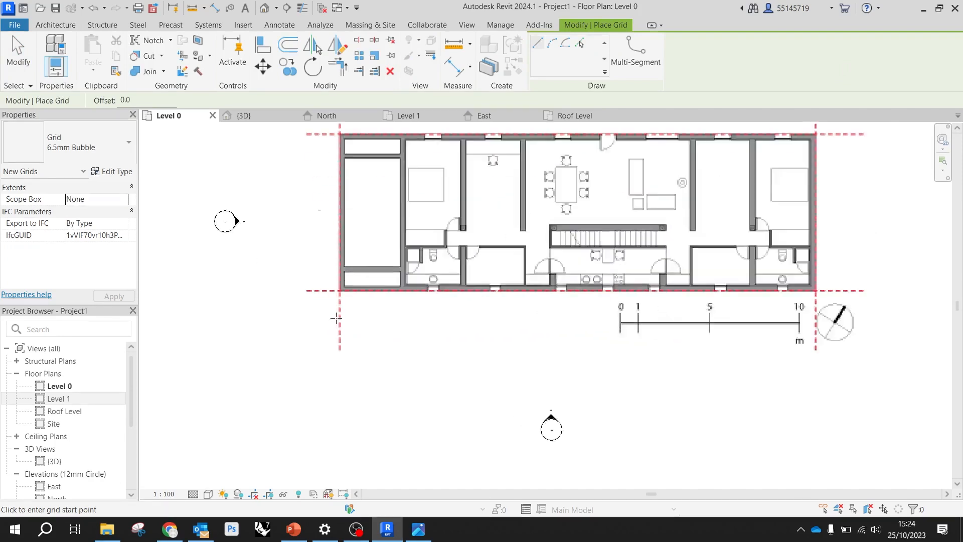
scroll(344, 356, "up", 4)
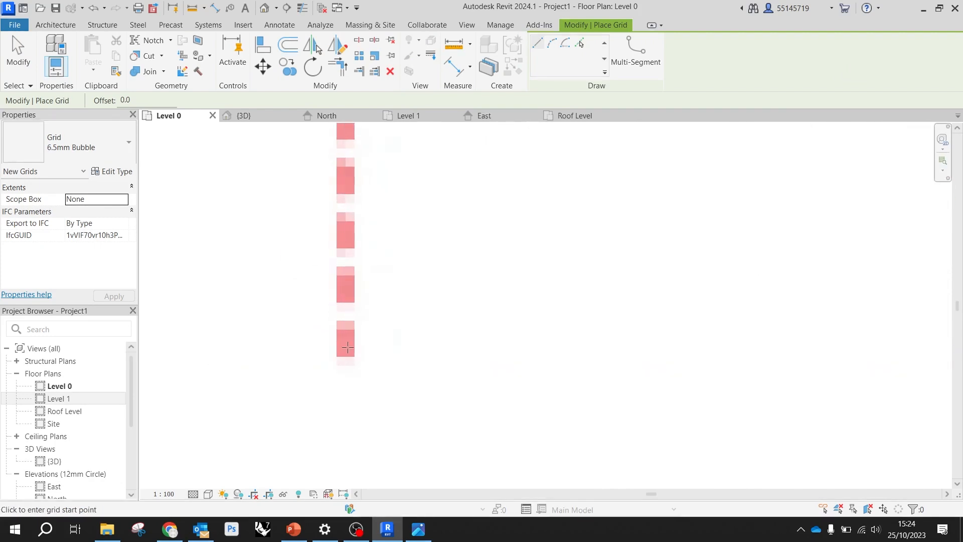
left_click(346, 352)
scroll(346, 352, "down", 10)
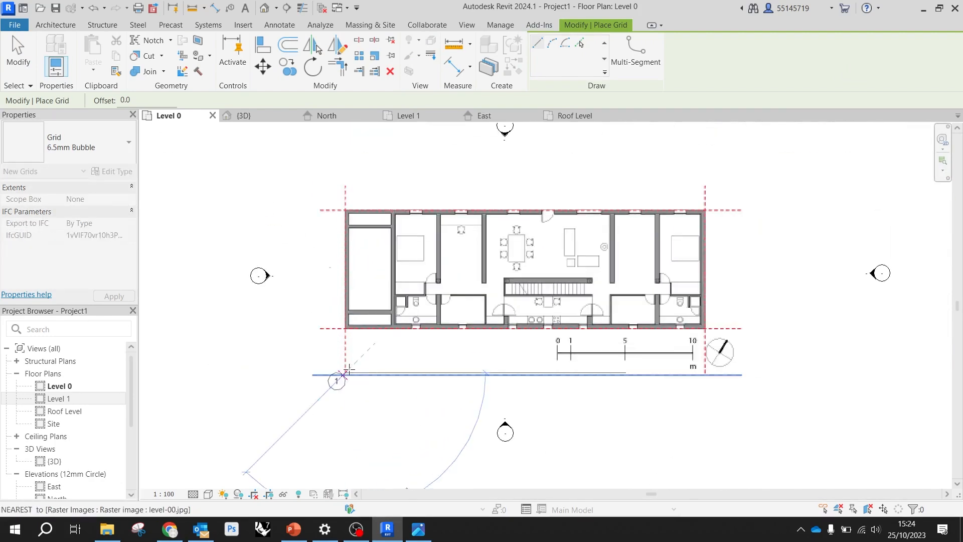
scroll(361, 240, "up", 6)
scroll(334, 200, "down", 3)
scroll(332, 184, "up", 2)
scroll(332, 184, "up", 1)
left_click(334, 197)
scroll(301, 211, "down", 5)
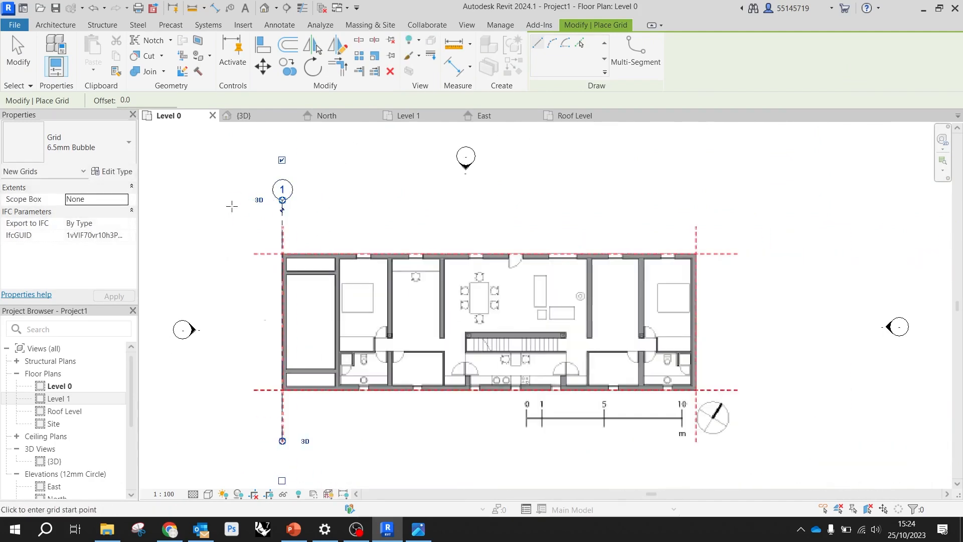
Draw a second vertical grid line along the red dashed line at the east edge, aligned with the first grid's ends
scroll(606, 397, "up", 5)
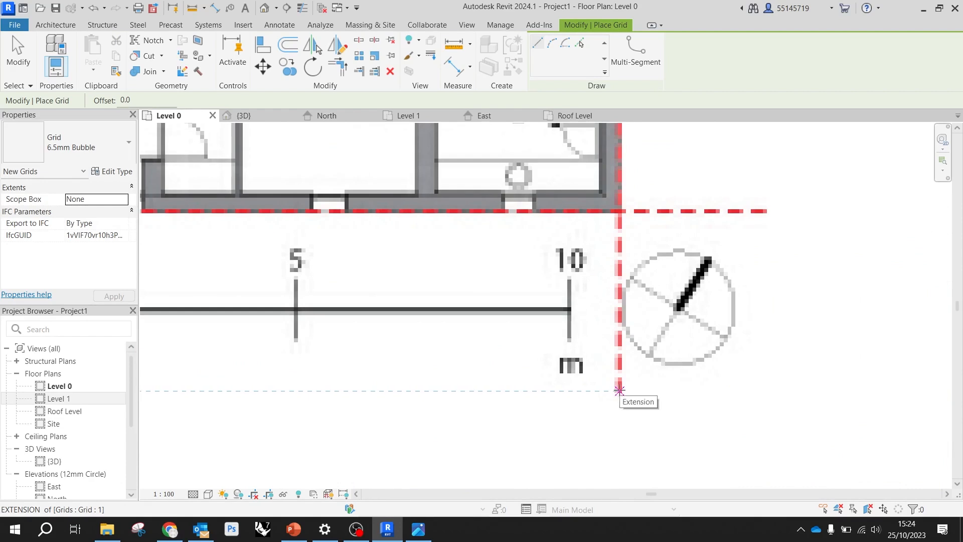
left_click(619, 390)
scroll(619, 388, "down", 4)
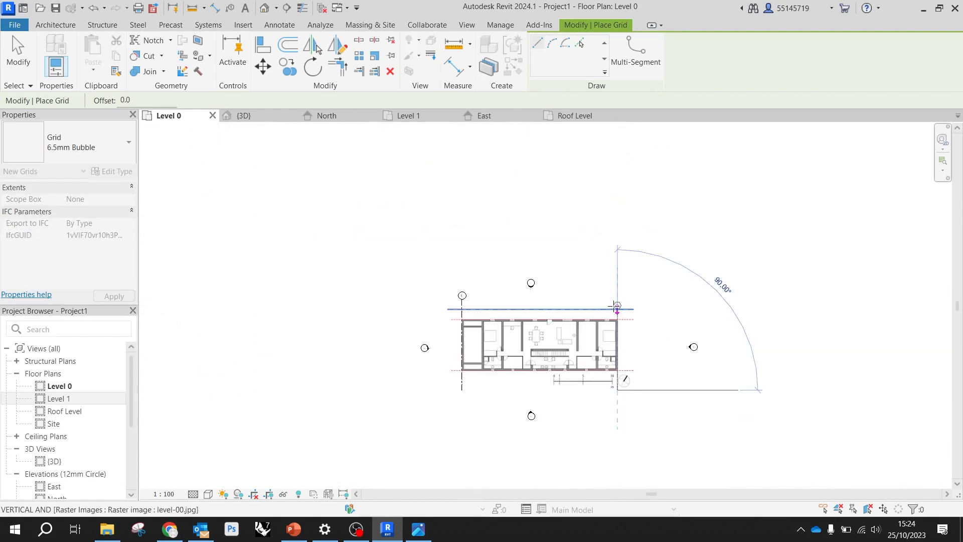
left_click(617, 300)
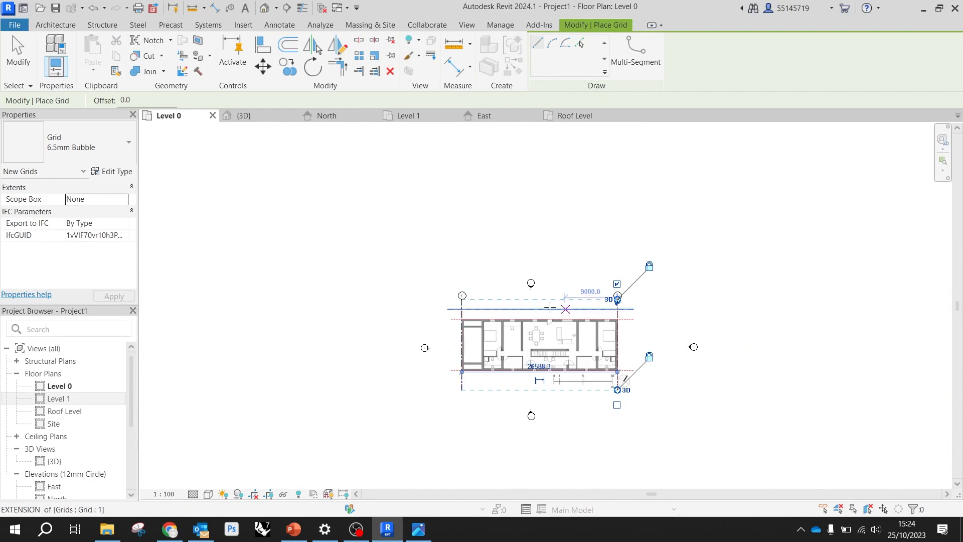
Draw a horizontal grid line from west to east along the red dashed line at the plan's north edge
scroll(485, 338, "up", 3)
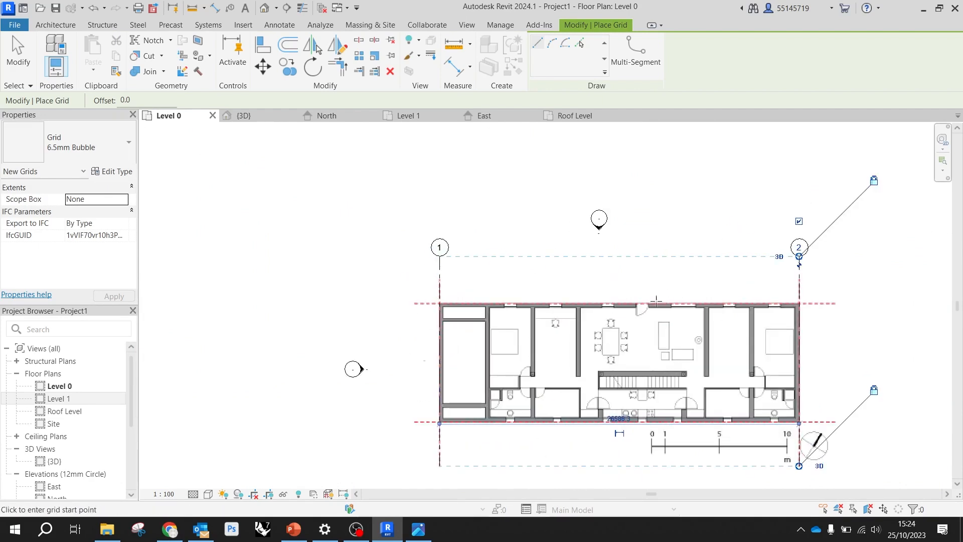
scroll(476, 299, "up", 4)
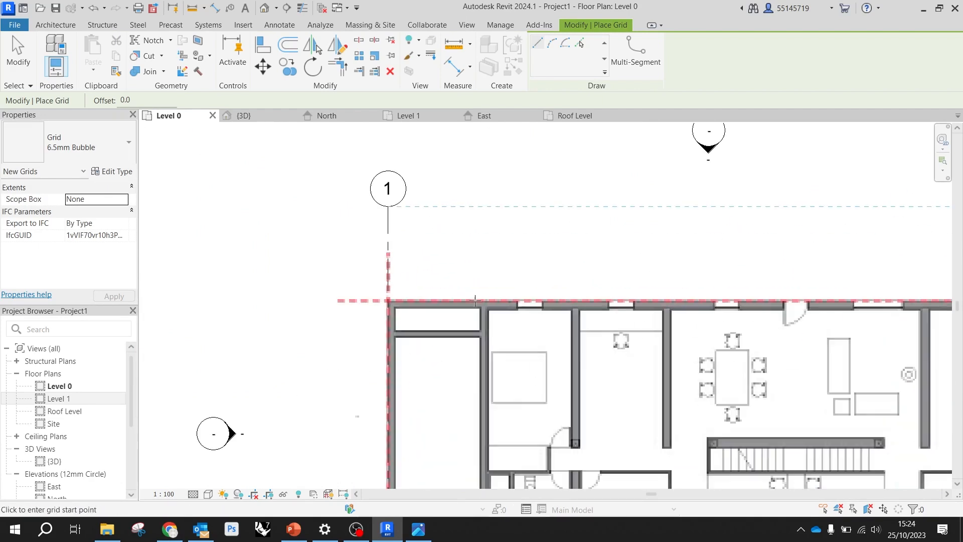
left_click(344, 301)
scroll(370, 301, "down", 6)
scroll(652, 301, "up", 5)
left_click(581, 301)
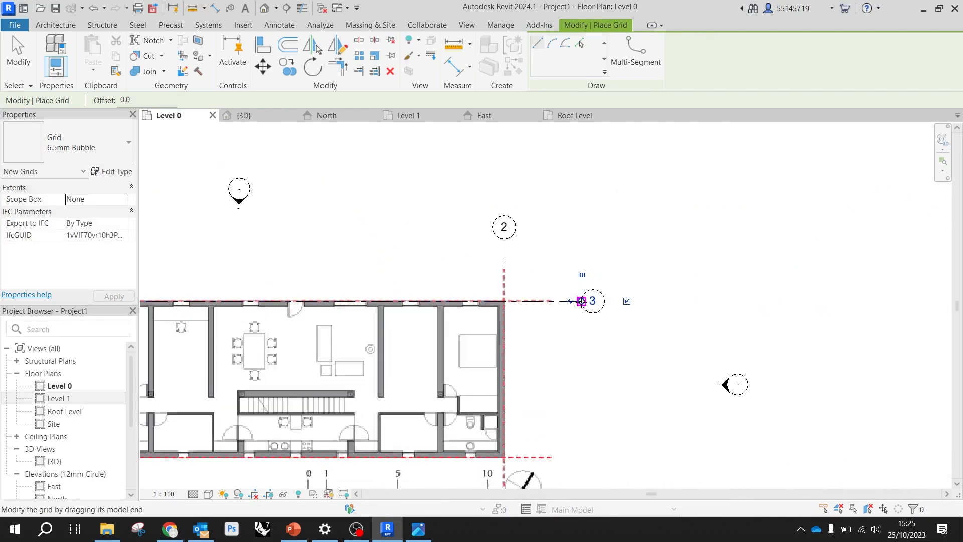
Draw a horizontal grid line along the red dashed line at the south edge, aligned with the north grid's ends, and finish placing grids
scroll(598, 331, "down", 3)
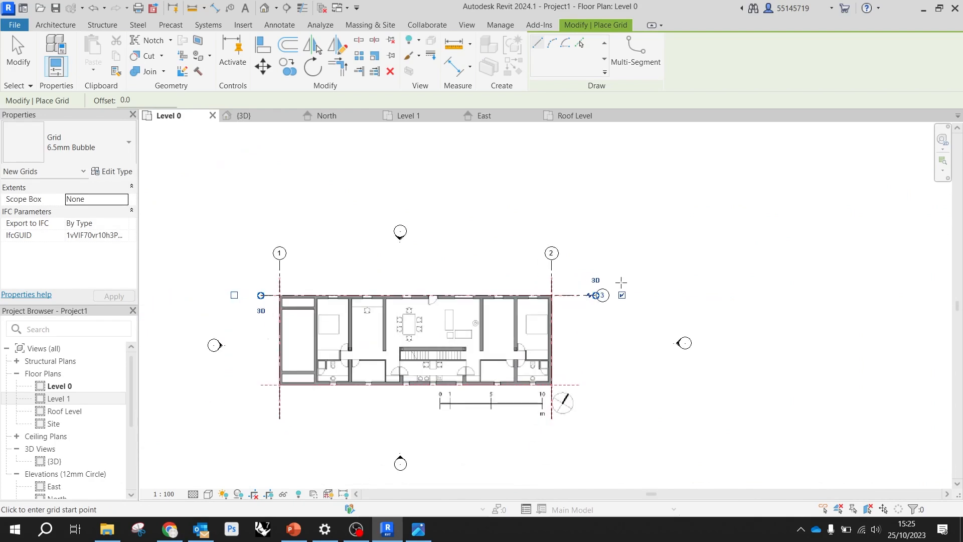
scroll(361, 346, "down", 2)
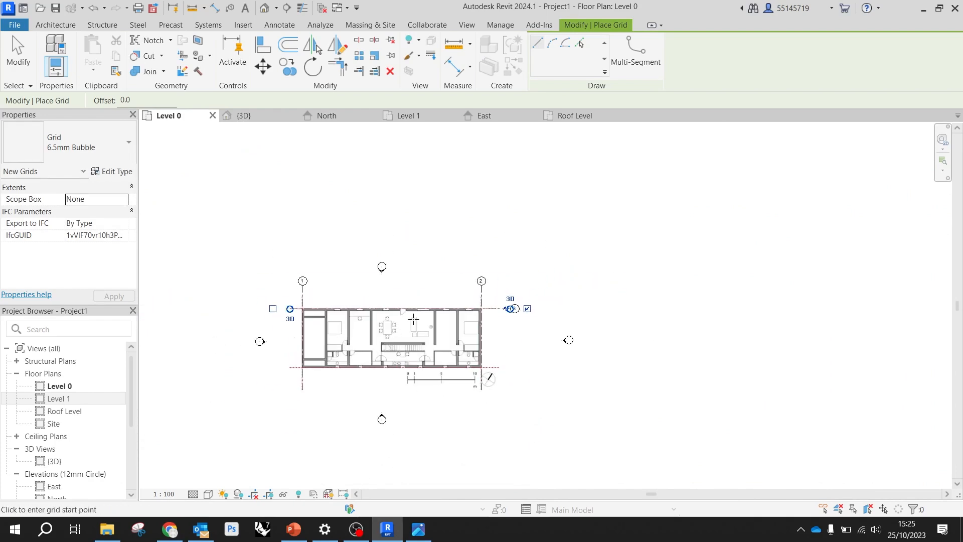
scroll(319, 389, "up", 4)
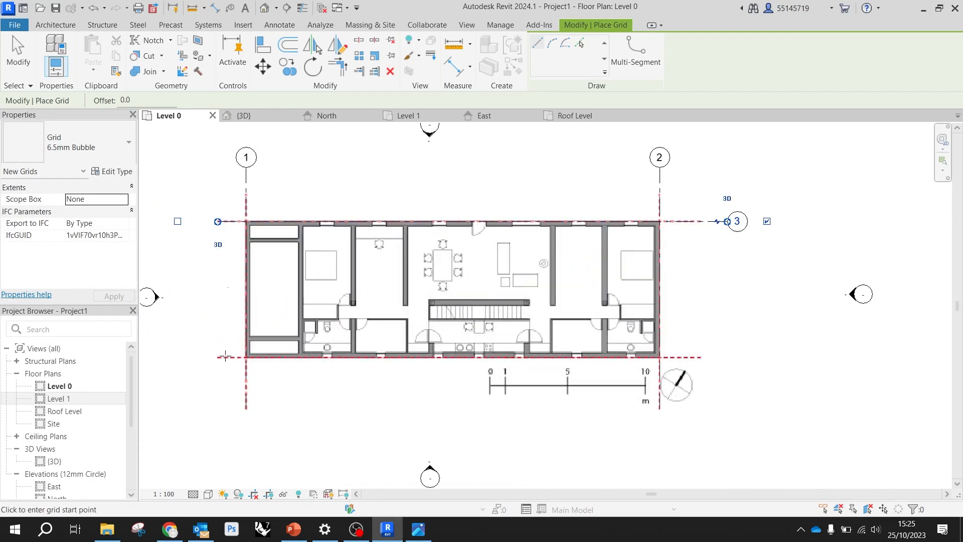
scroll(218, 357, "up", 5)
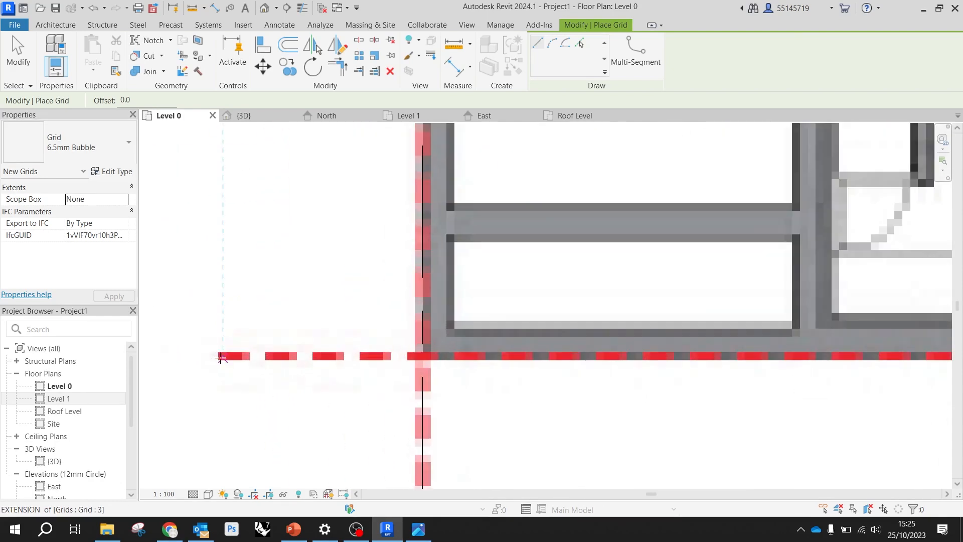
left_click(224, 356)
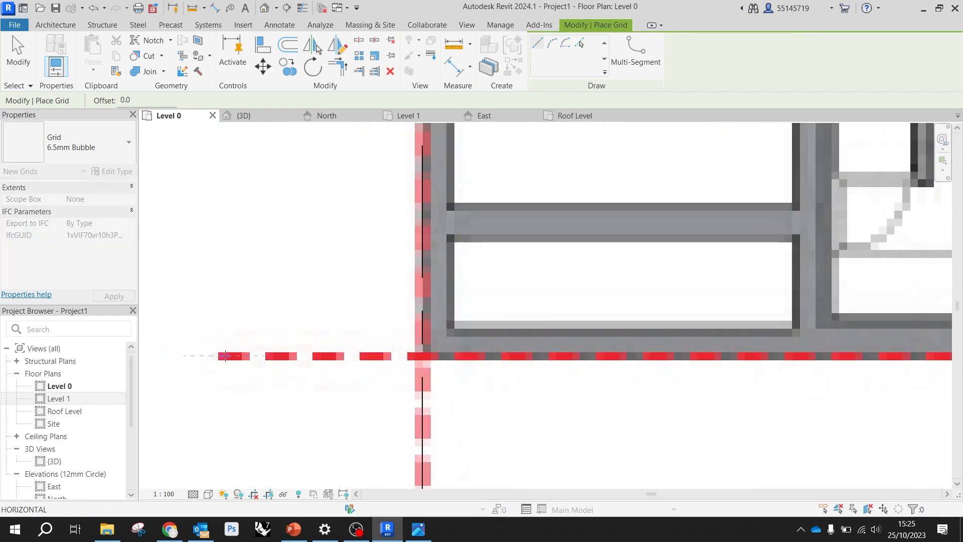
scroll(281, 354, "down", 5)
scroll(446, 348, "down", 3)
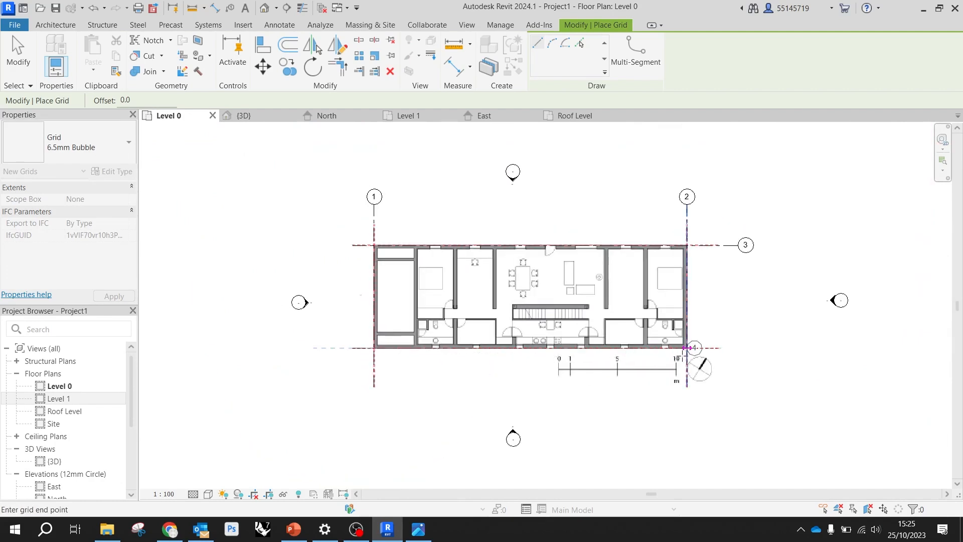
left_click(744, 347)
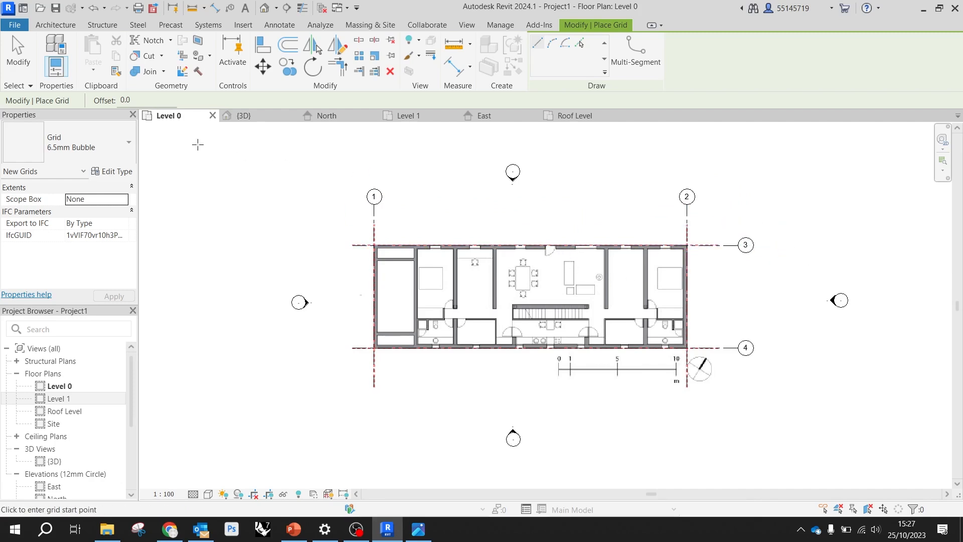
key("Escape")
key("Escape")
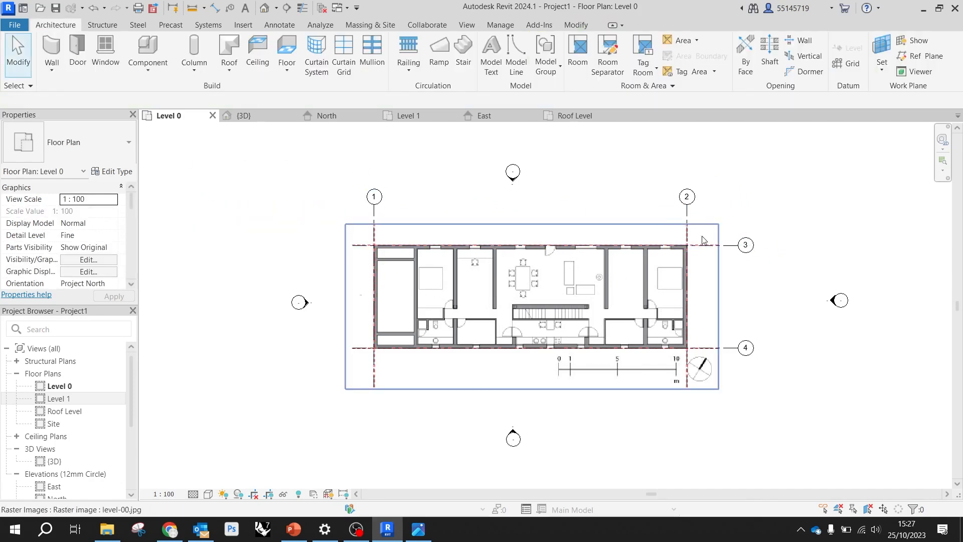
Rename the north horizontal grid line as A
scroll(747, 242, "up", 4)
double_click(754, 257)
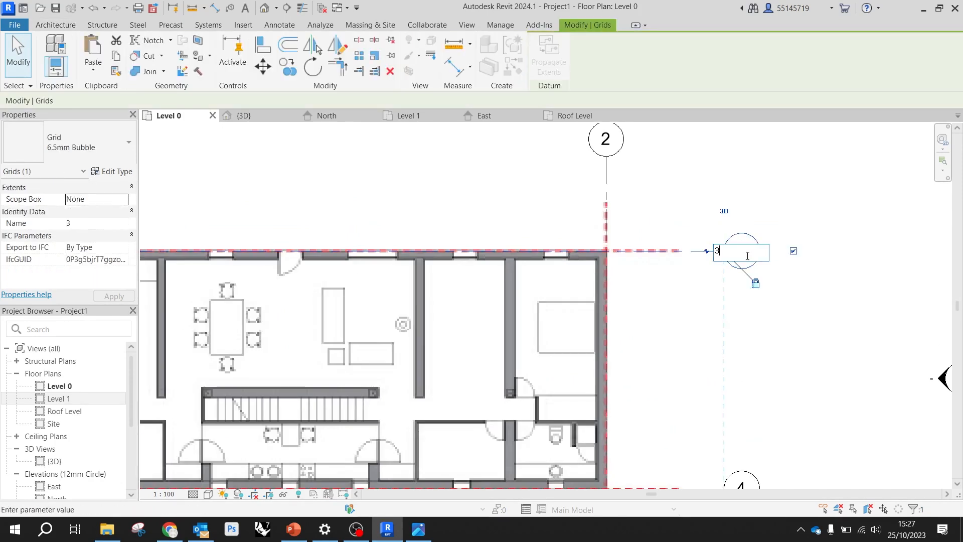
type("A")
left_click(801, 263)
Rename the south horizontal grid line as B
scroll(700, 208, "down", 3)
scroll(731, 374, "up", 4)
double_click(726, 412)
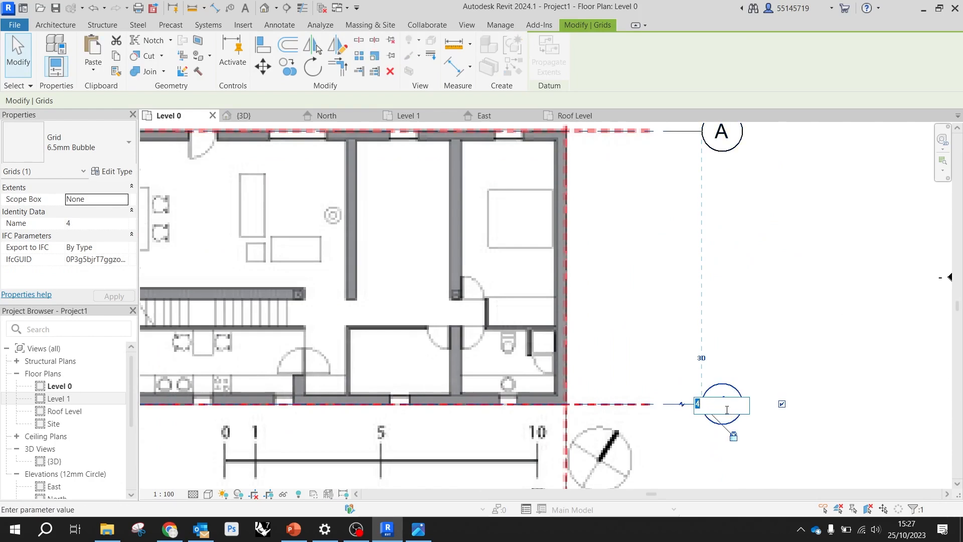
type("B")
left_click(772, 333)
scroll(722, 326, "down", 4)
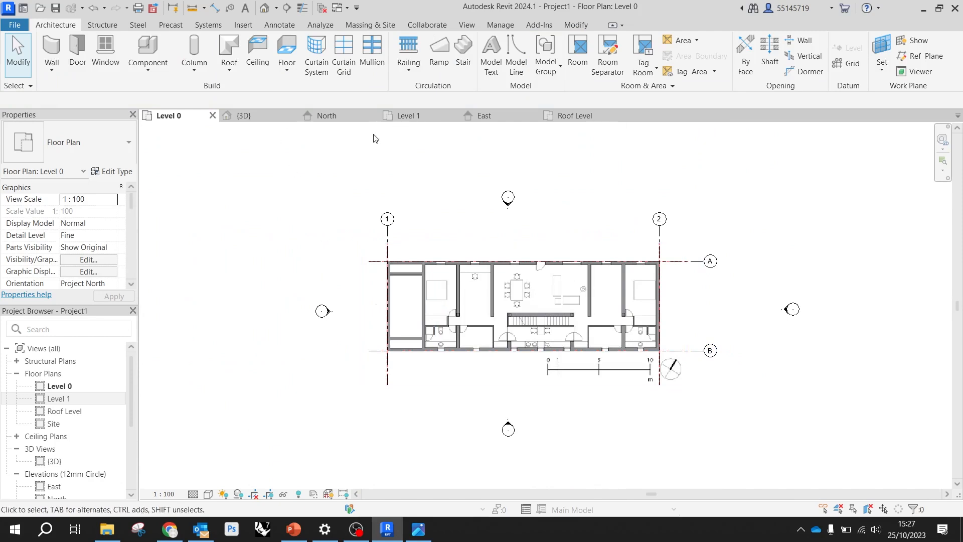
Place the Level 1 plan view directly beside Level 0 in the view order and open Level 1
left_click_drag(399, 116, 249, 120)
left_click(163, 115)
left_click(245, 115)
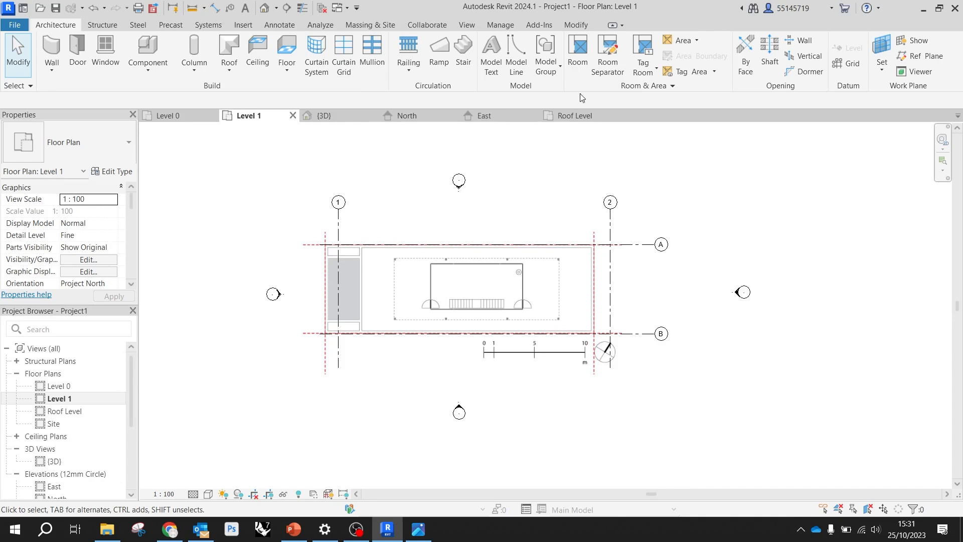
Measure the scale bar of the level-01 image from its 0 mark toward the 10 m mark
left_click(572, 25)
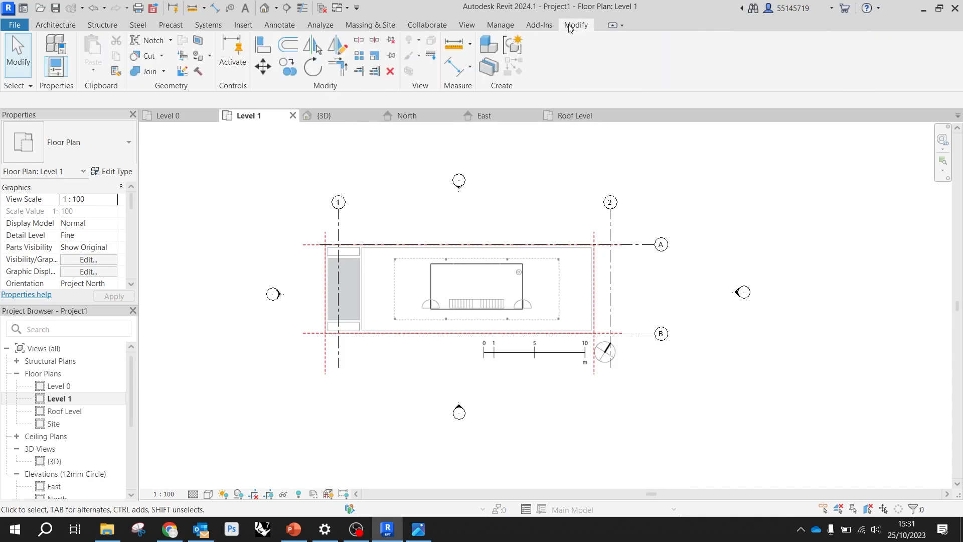
left_click(454, 45)
scroll(457, 331, "up", 10)
left_click(434, 277)
scroll(338, 274, "down", 5)
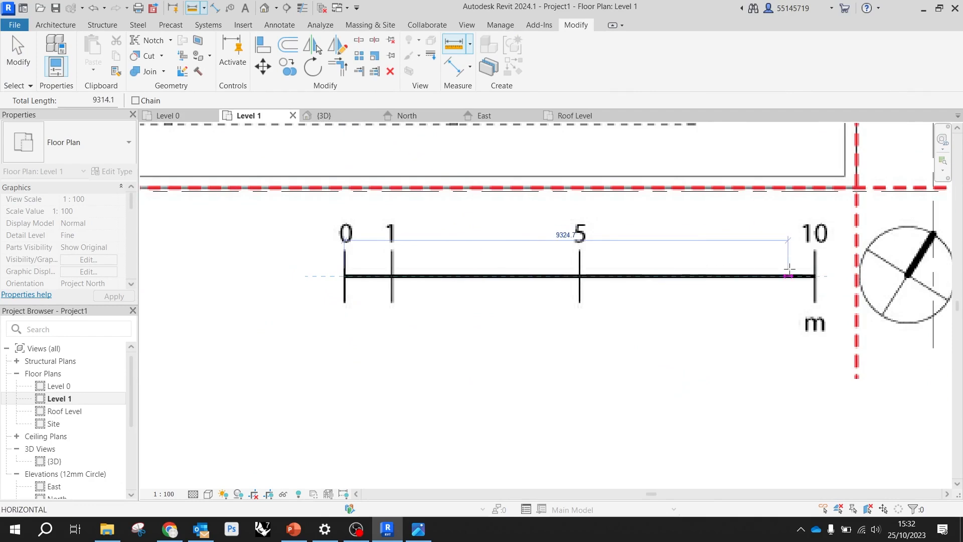
scroll(805, 275, "up", 3)
scroll(830, 264, "down", 2)
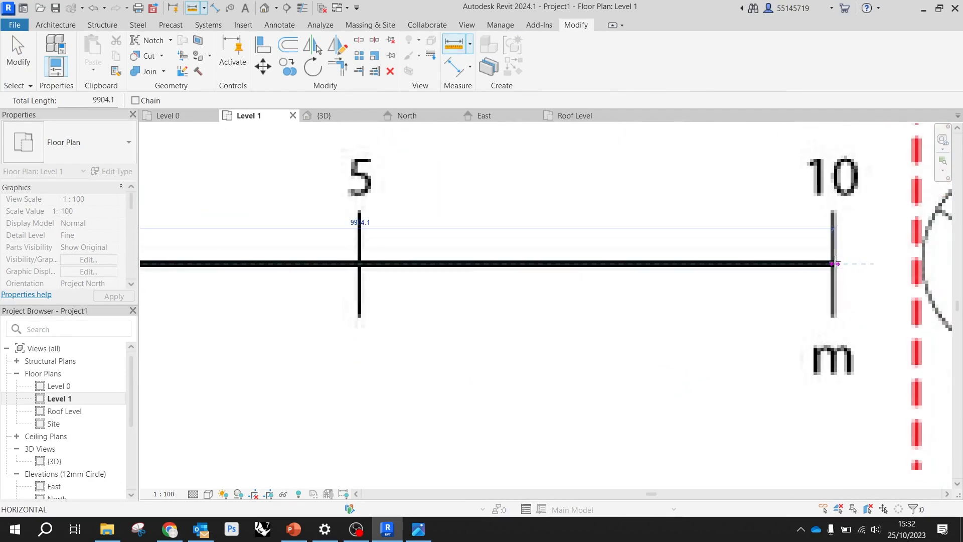
scroll(834, 263, "up", 2)
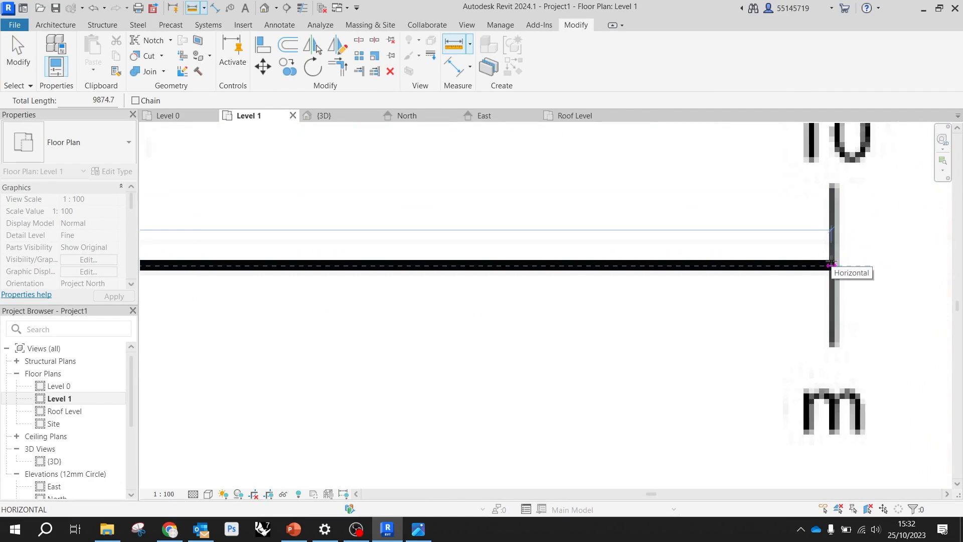
scroll(828, 262, "down", 2)
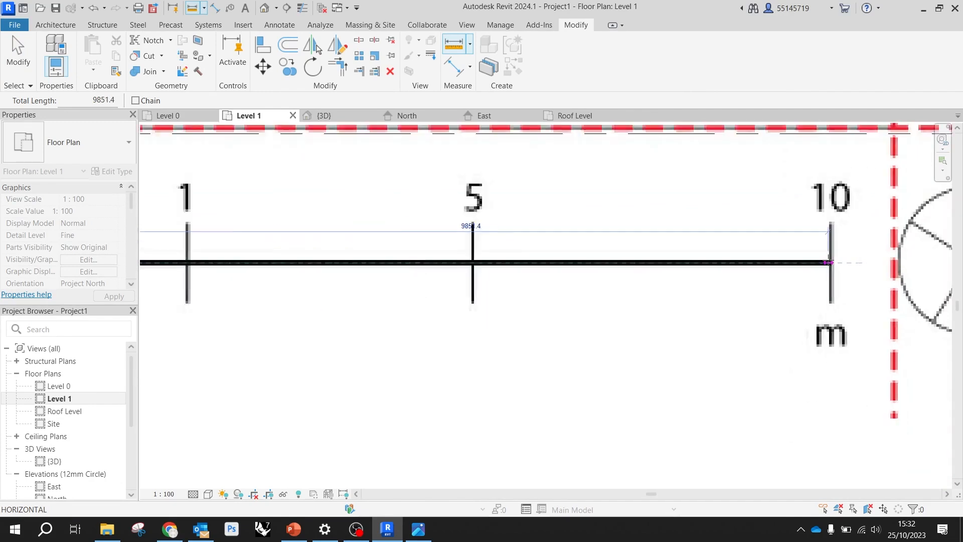
scroll(828, 262, "down", 2)
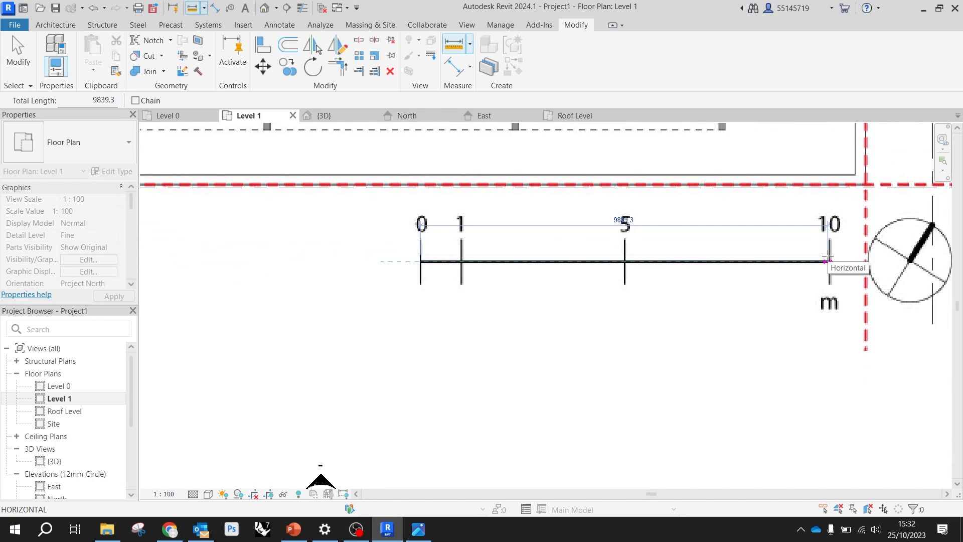
scroll(821, 261, "up", 2)
key("Escape")
key("Escape")
scroll(499, 249, "down", 6)
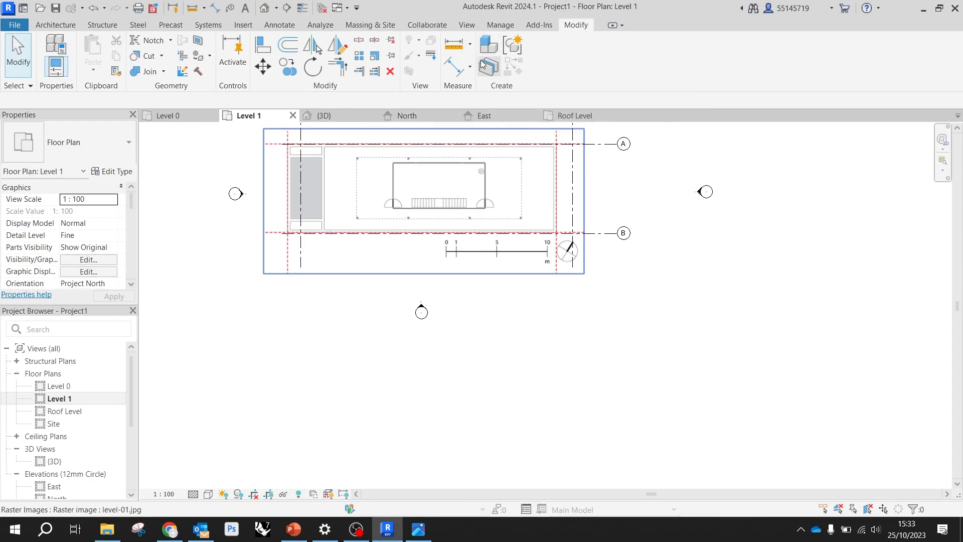
left_click(396, 136)
right_click(396, 137)
key("Escape")
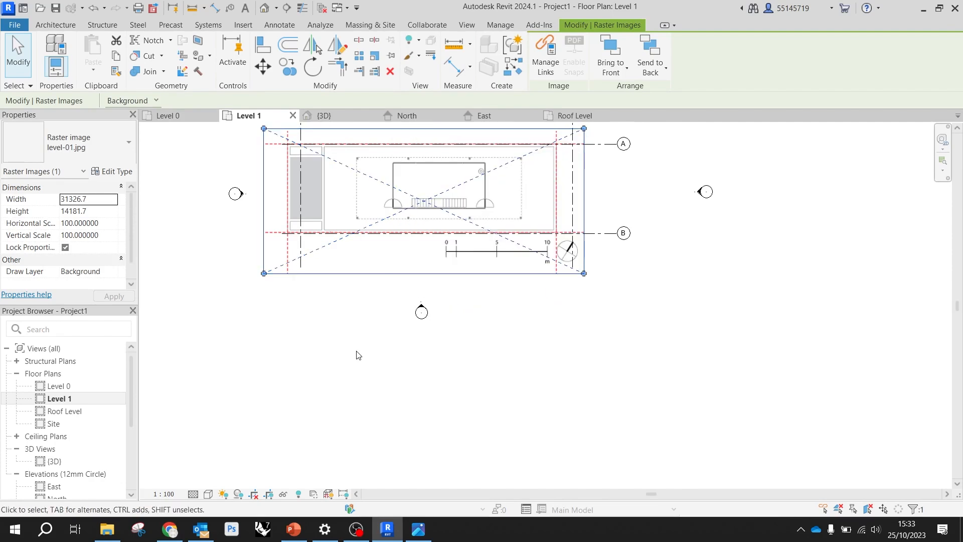
scroll(356, 355, "up", 4)
scroll(621, 366, "down", 3)
left_click(624, 384)
left_click(581, 301)
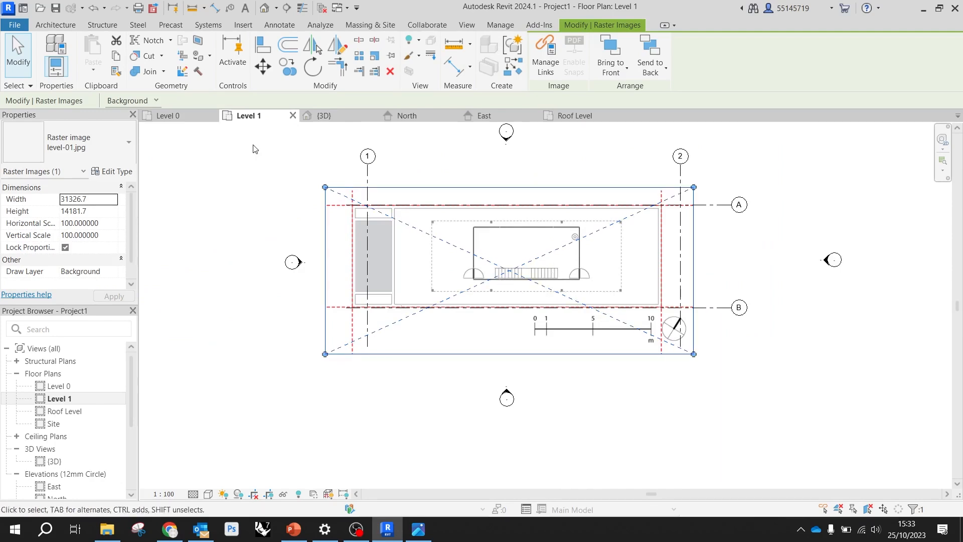
On the Level 0 plan, start graphically scaling the level-00 image with the scale bar's 0 and 10 m marks as reference points
left_click(177, 115)
scroll(513, 361, "up", 2)
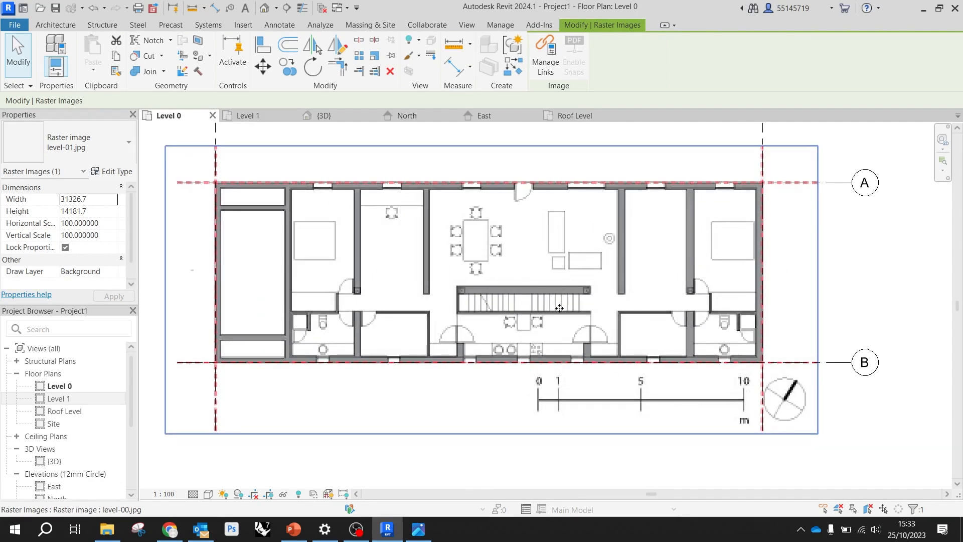
left_click(562, 265)
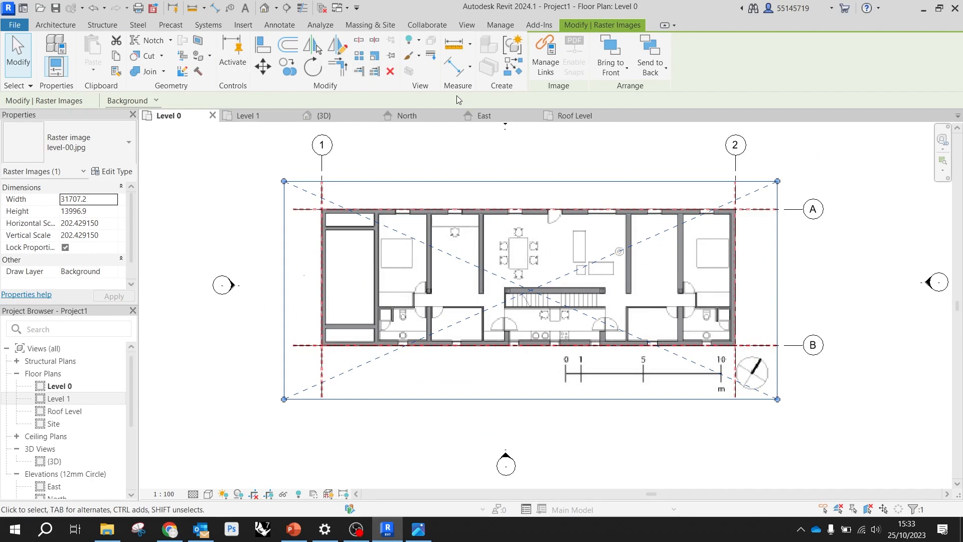
left_click(379, 60)
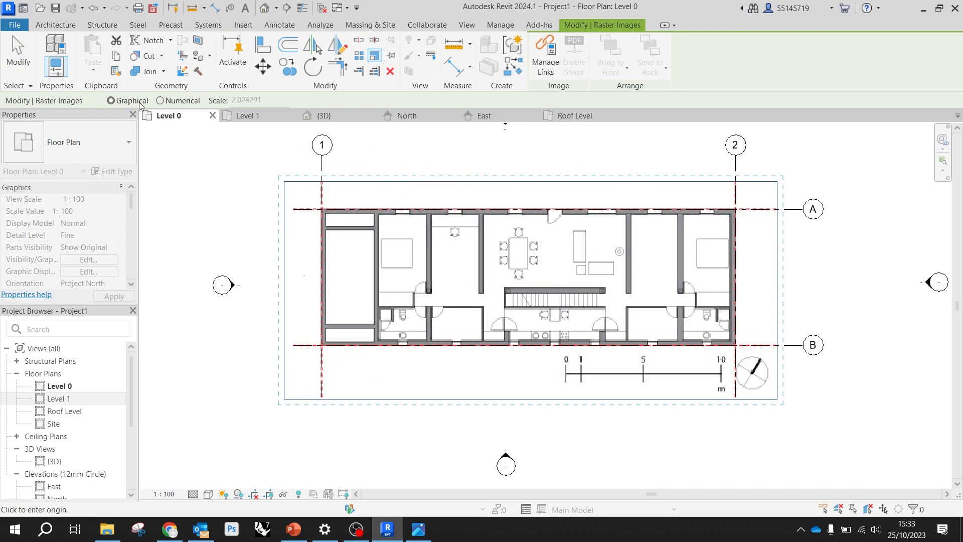
scroll(567, 373, "up", 8)
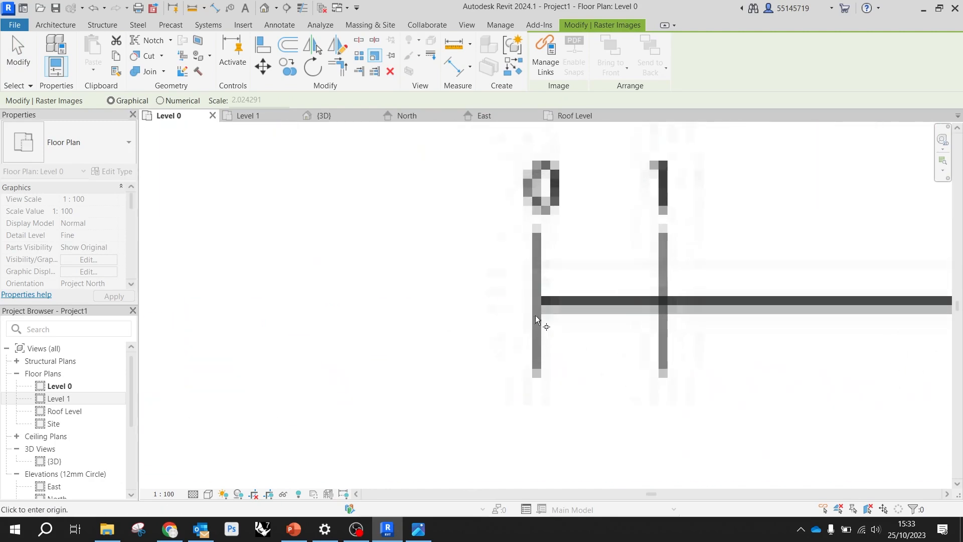
scroll(537, 313, "up", 4)
left_click(535, 296)
scroll(361, 290, "down", 6)
scroll(391, 298, "down", 2)
scroll(627, 278, "up", 6)
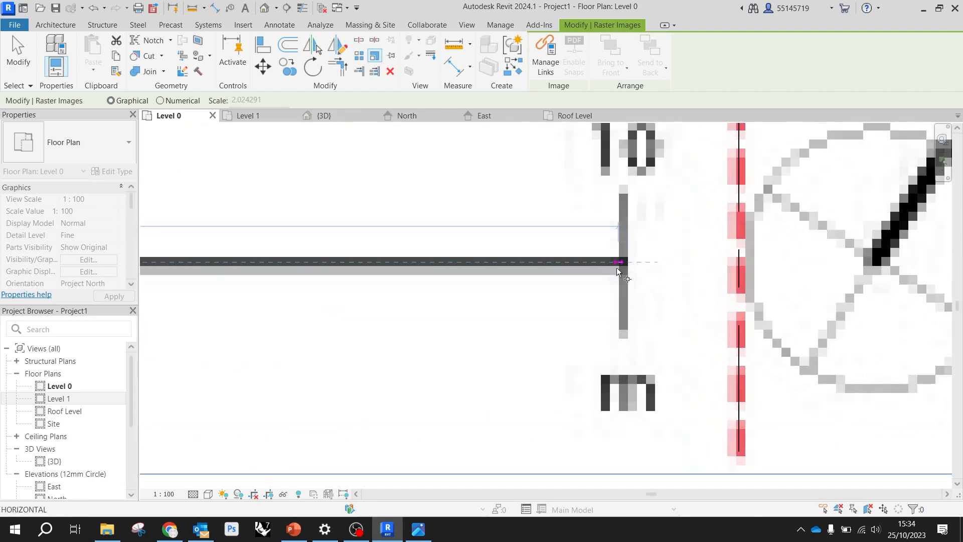
scroll(622, 270, "up", 4)
left_click(625, 254)
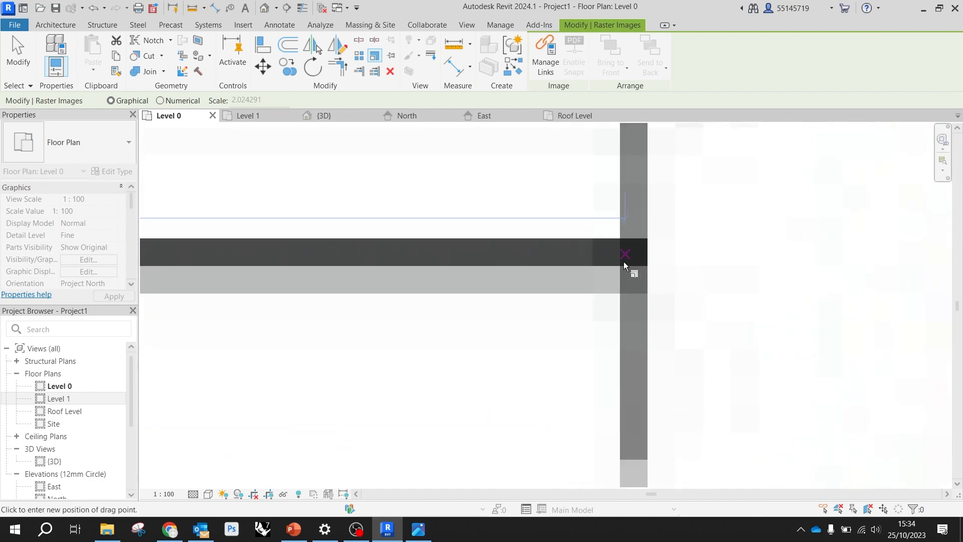
Scale the level-00 image by setting the reference distance's new length to 10000 mm
scroll(625, 266, "down", 4)
scroll(644, 277, "down", 5)
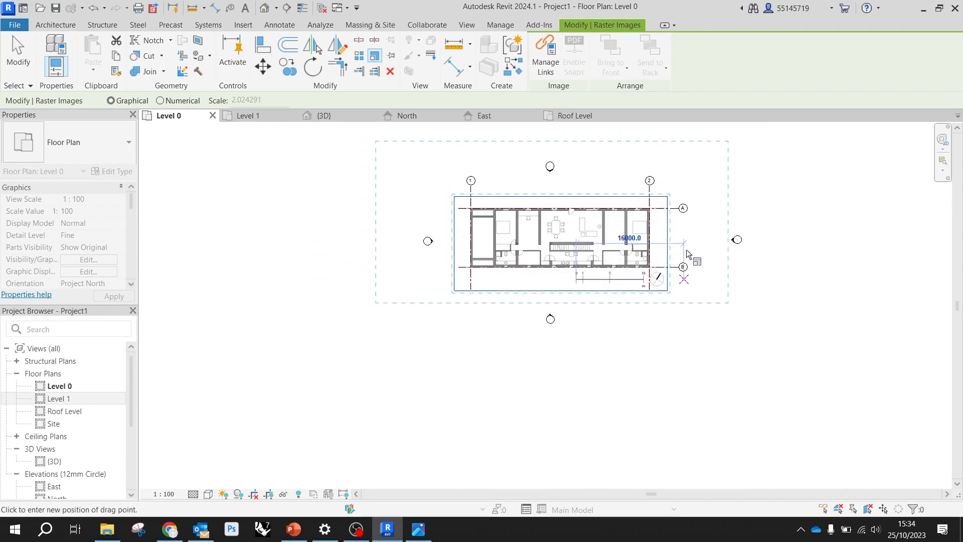
type("10000")
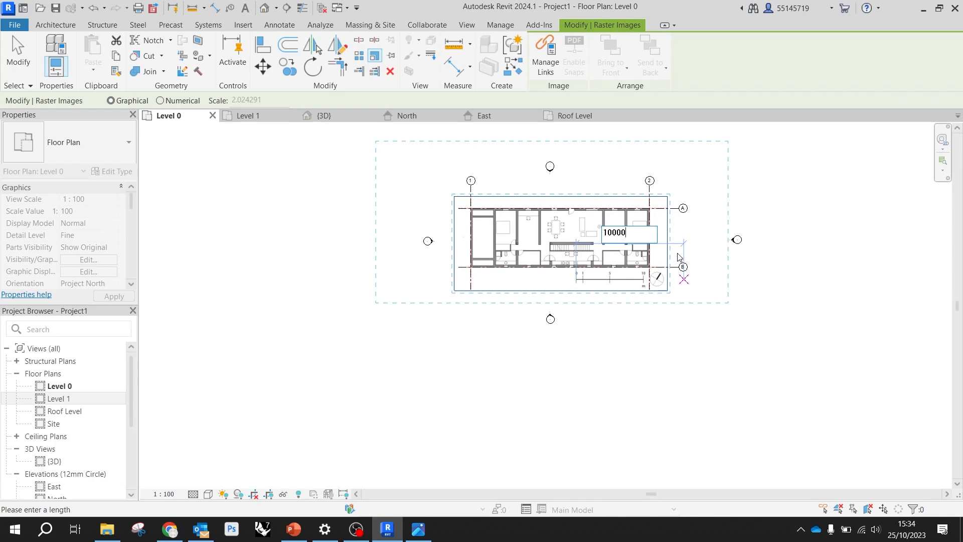
key("Return")
scroll(647, 278, "up", 5)
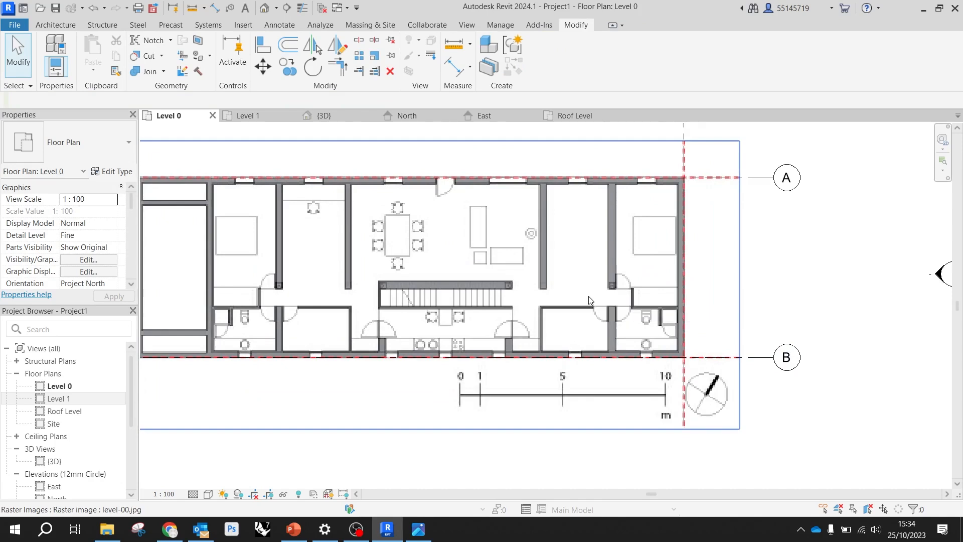
Measure the Level 0 scale bar between its 0 and 10 m marks
scroll(589, 297, "down", 1)
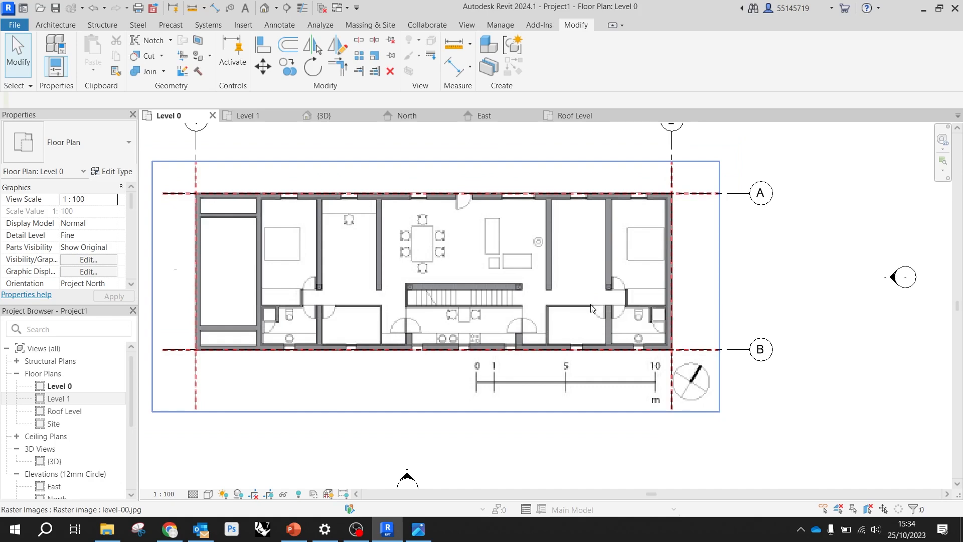
left_click(454, 45)
scroll(503, 403, "up", 3)
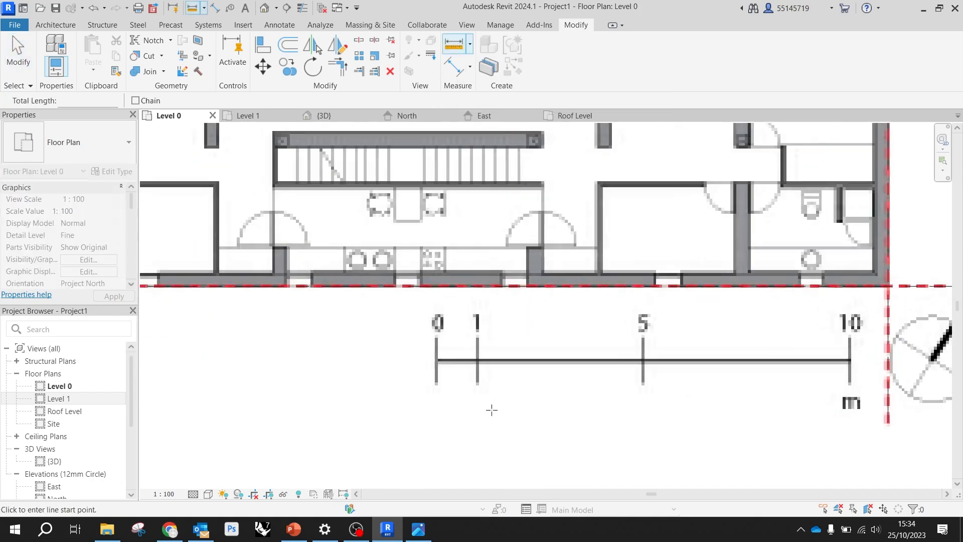
left_click(436, 362)
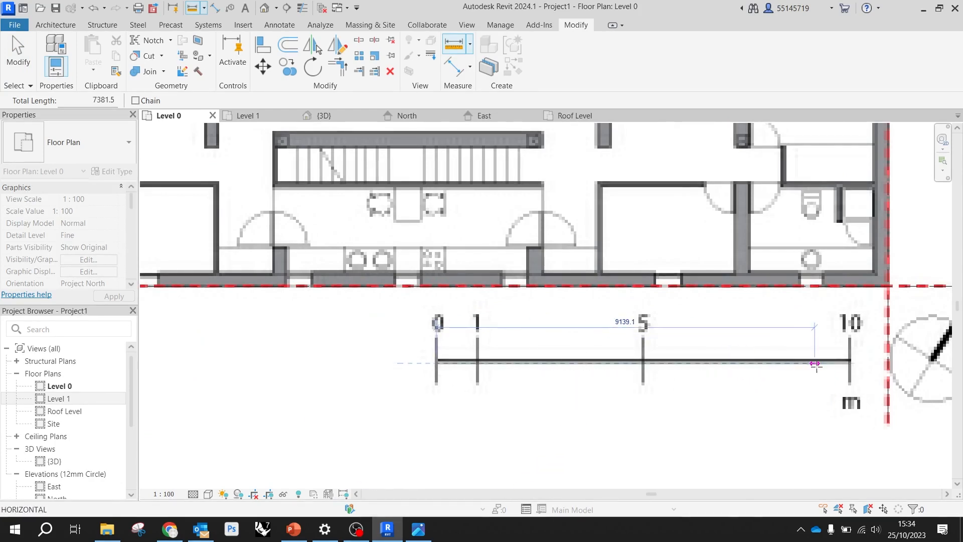
left_click(849, 361)
key("Escape")
key("Escape")
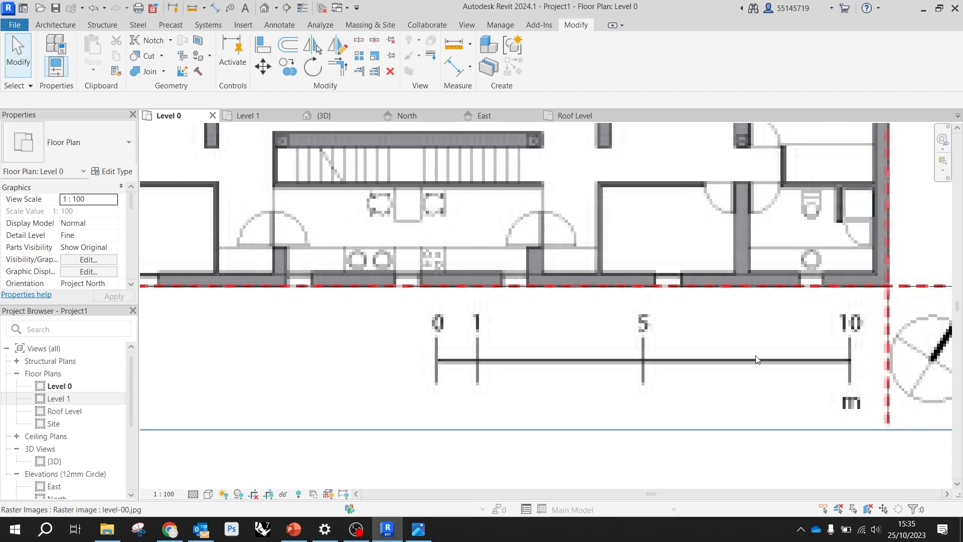
On the Level 1 plan, start moving the level-01 image with the lower-left corner of its red boundary as the base point
scroll(633, 372, "down", 5)
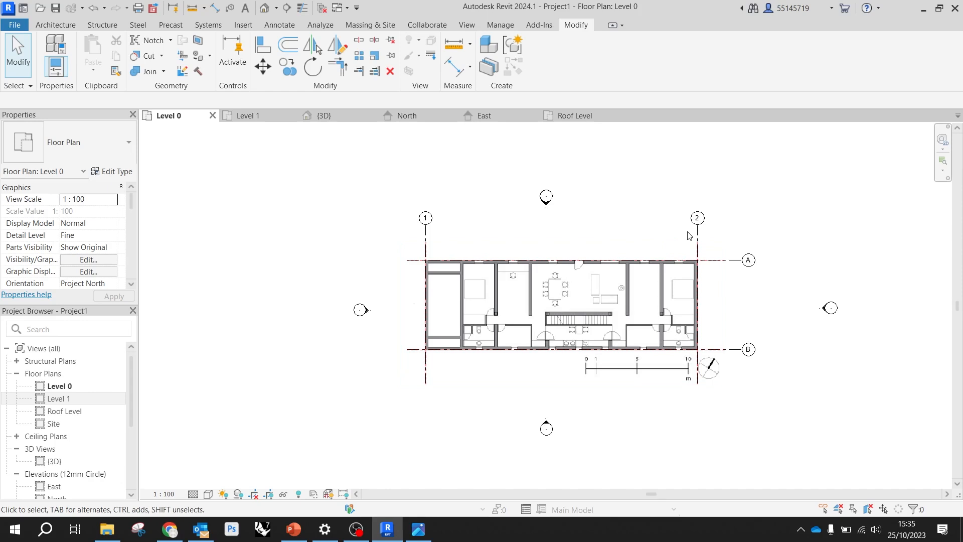
left_click(246, 116)
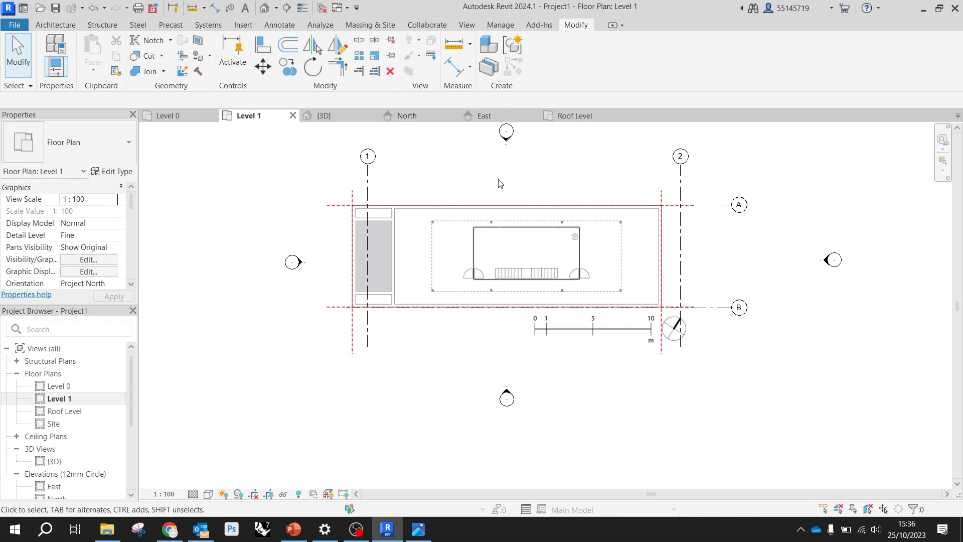
left_click(492, 242)
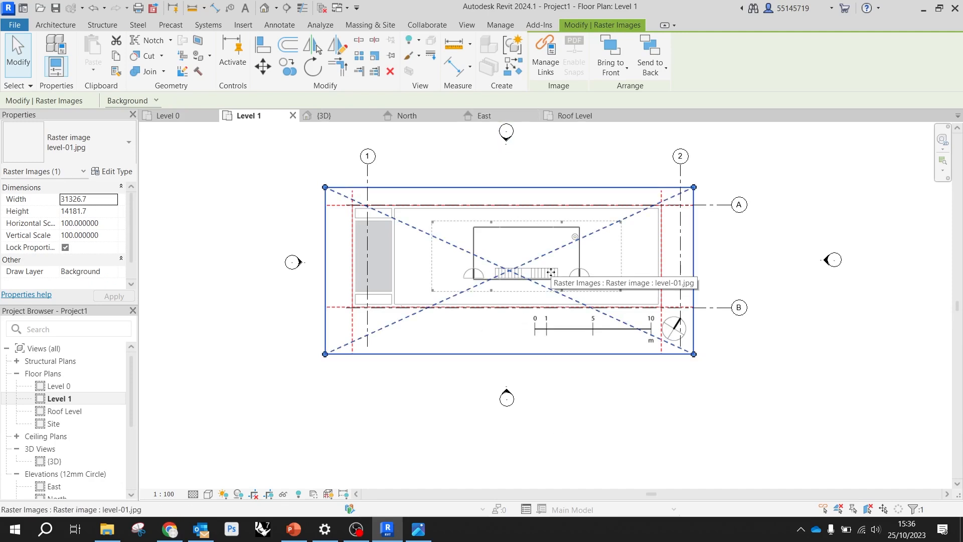
left_click(656, 437)
left_click(517, 284)
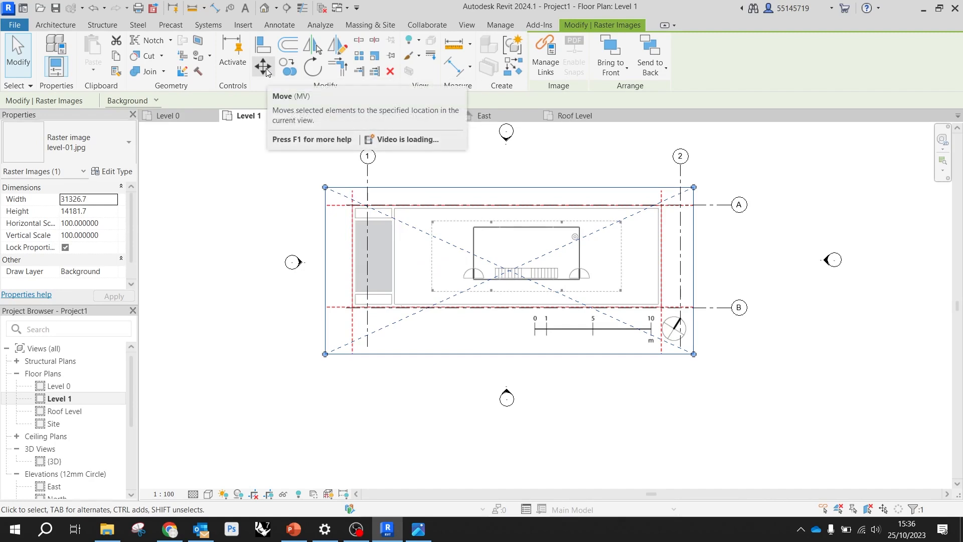
left_click(264, 68)
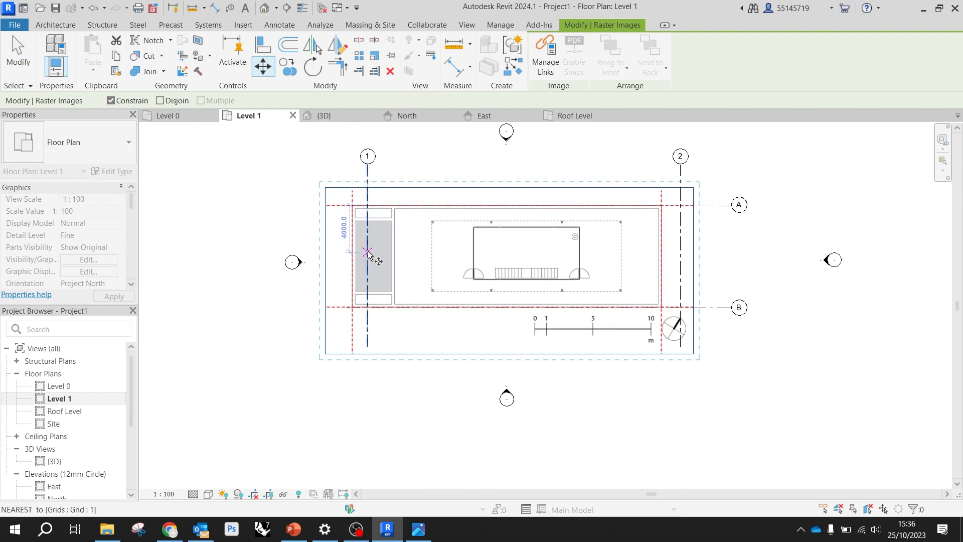
scroll(331, 331, "up", 8)
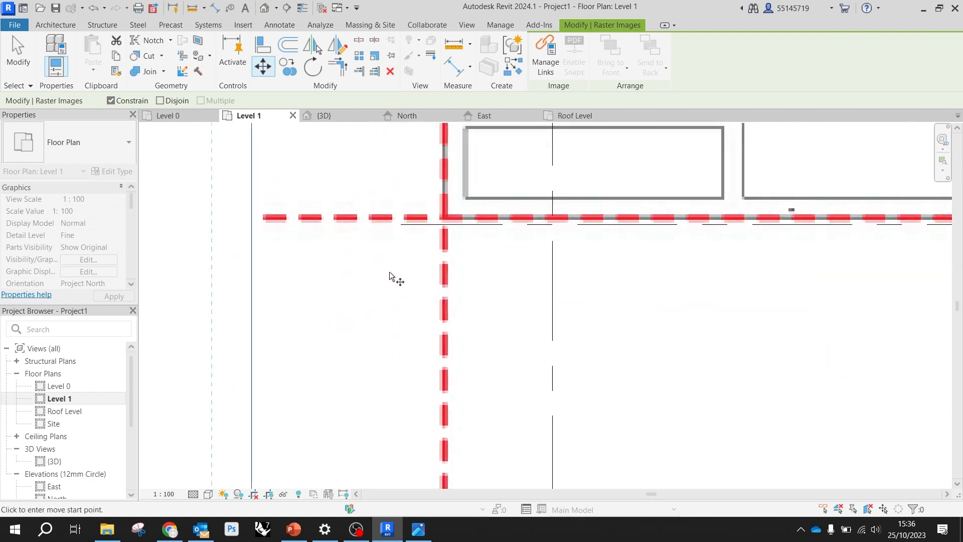
scroll(501, 171, "up", 5)
scroll(488, 173, "down", 1)
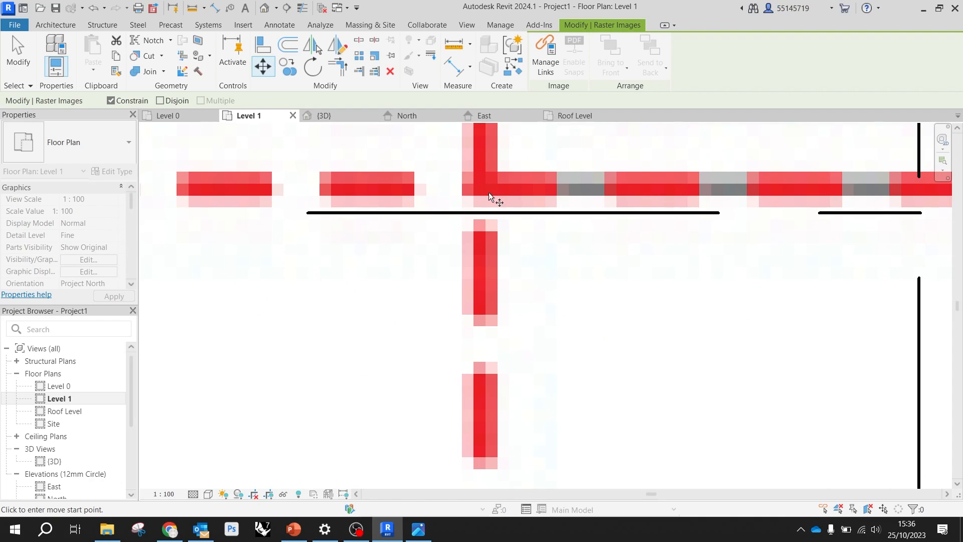
scroll(489, 192, "up", 2)
scroll(482, 178, "down", 3)
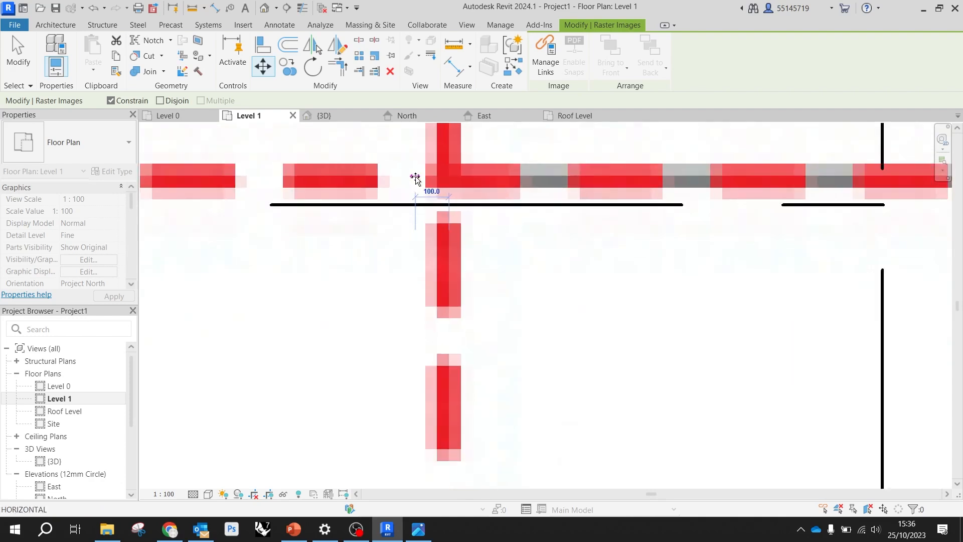
scroll(431, 198, "up", 5)
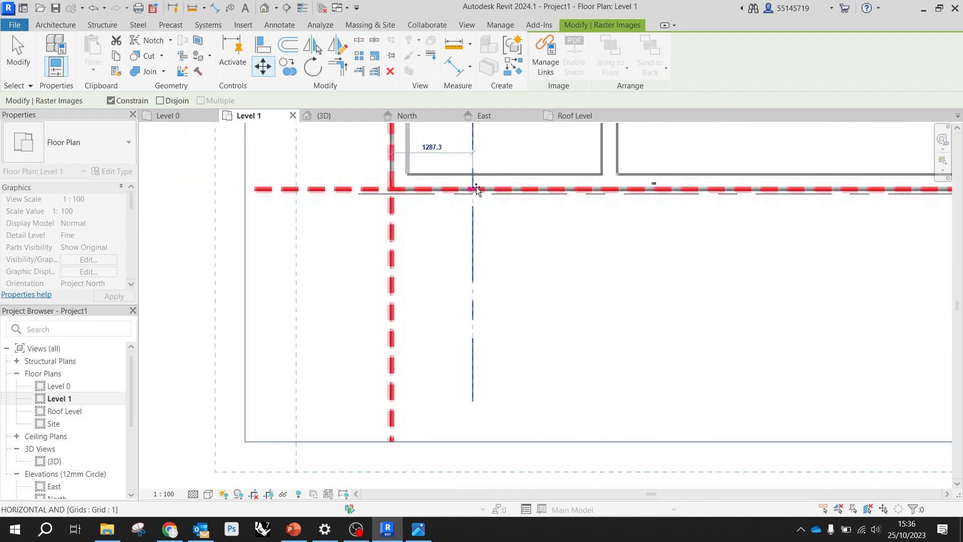
scroll(464, 194, "down", 5)
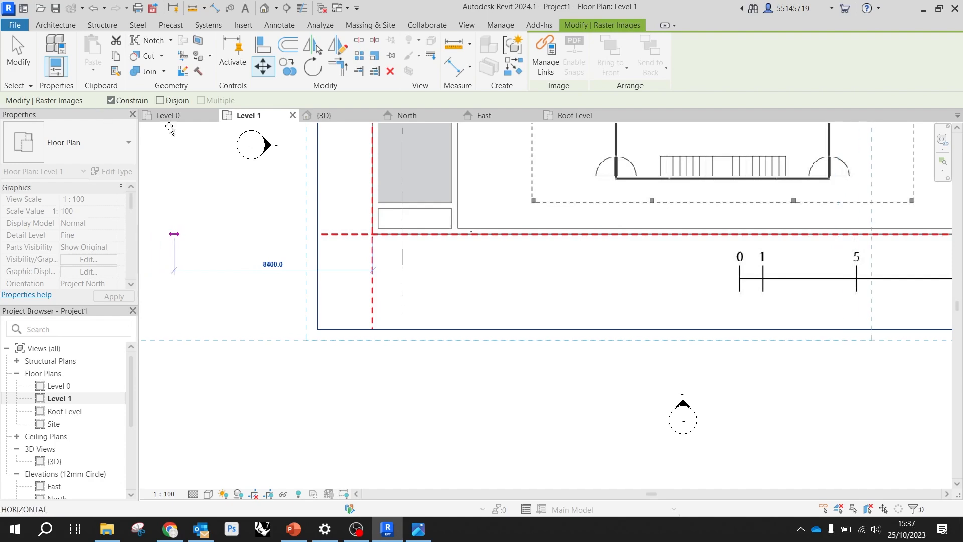
Turn off the Constrain option and place the level-01 image's boundary corner on the intersection of grids 1 and B
left_click(111, 102)
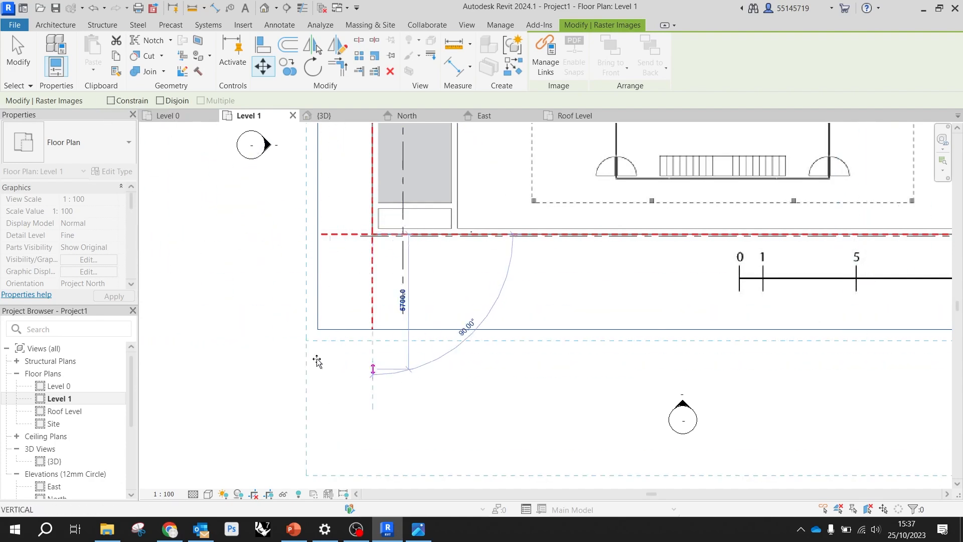
scroll(402, 238, "up", 8)
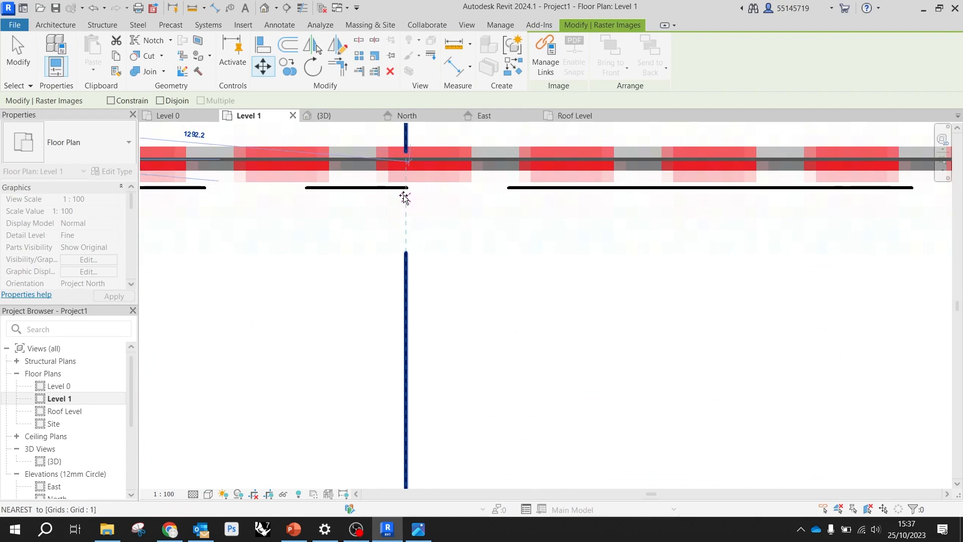
left_click(406, 188)
scroll(280, 271, "down", 10)
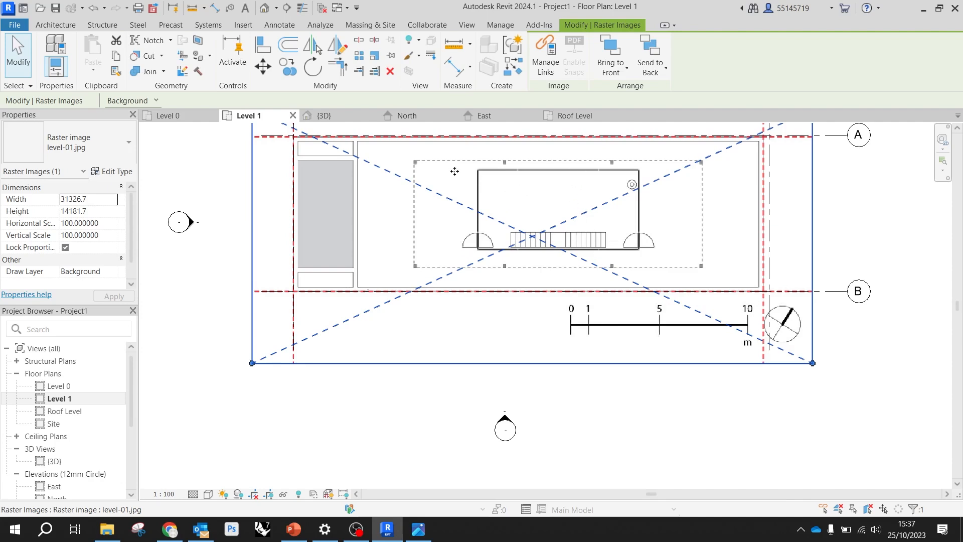
Graphically scale the level-01 image from the grid 1/B intersection so its lower-right boundary corner meets the grid 2/B intersection
left_click(379, 59)
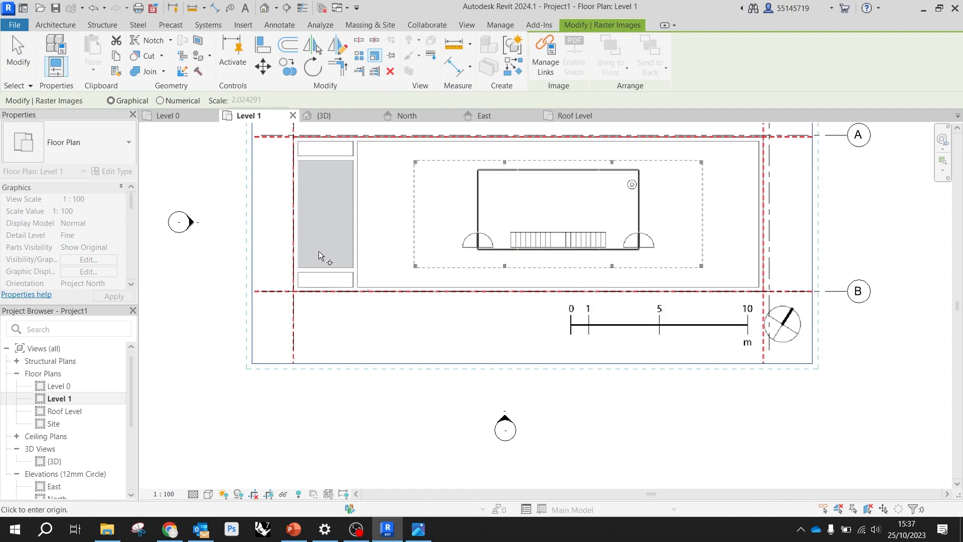
scroll(306, 280, "up", 8)
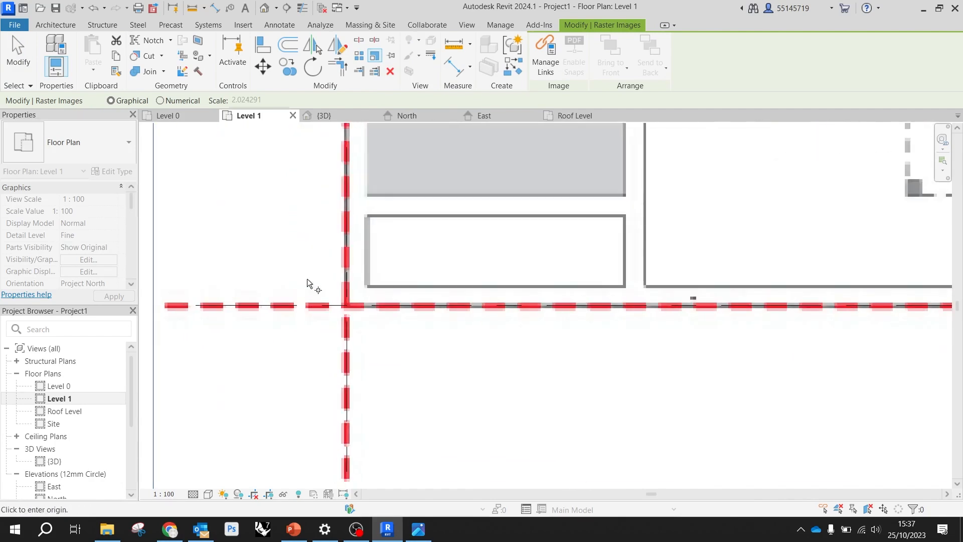
left_click(371, 321)
scroll(317, 311, "down", 3)
scroll(324, 306, "down", 4)
scroll(610, 301, "up", 6)
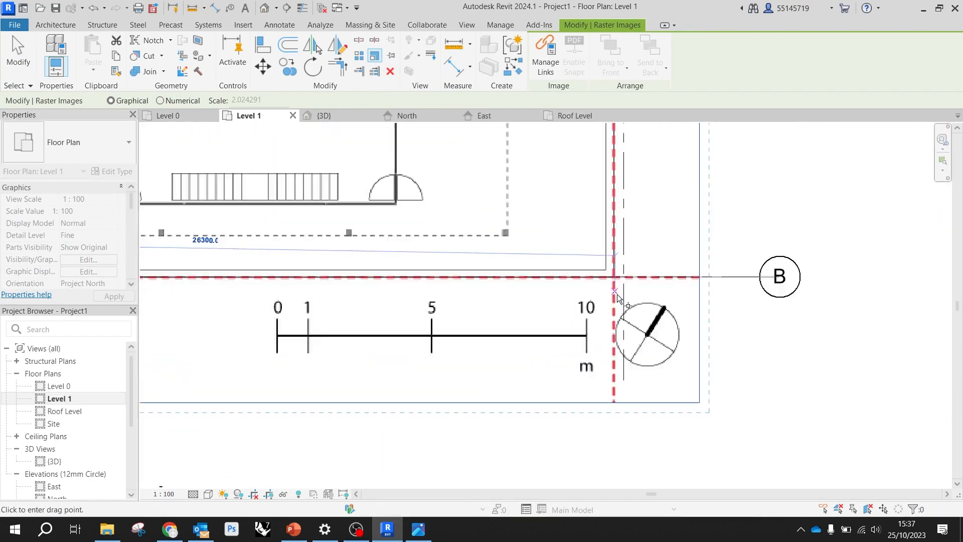
scroll(611, 301, "up", 2)
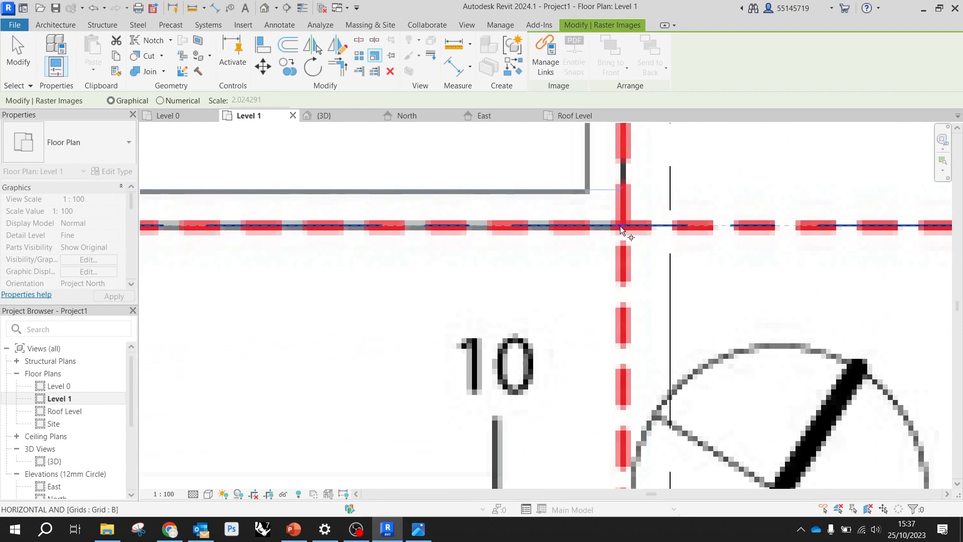
scroll(620, 226, "up", 3)
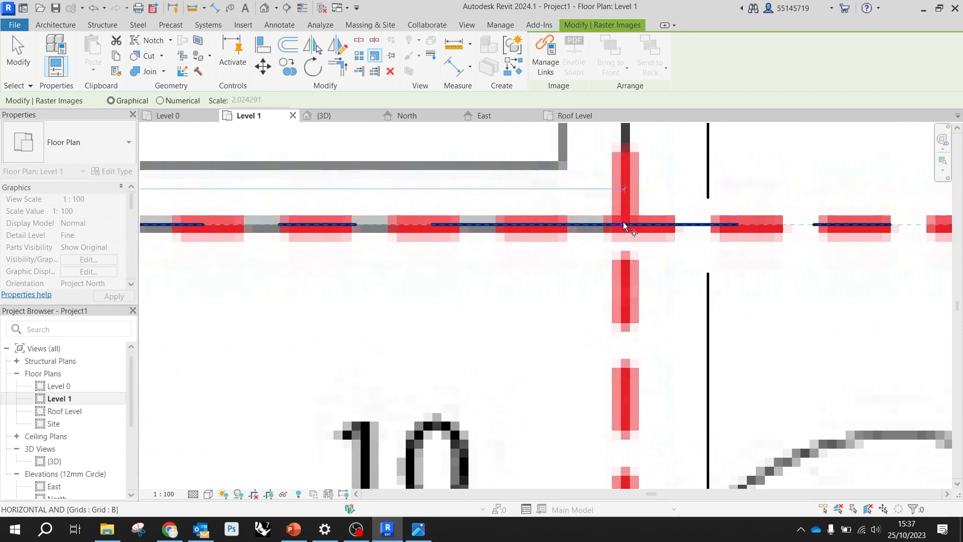
scroll(624, 226, "down", 5)
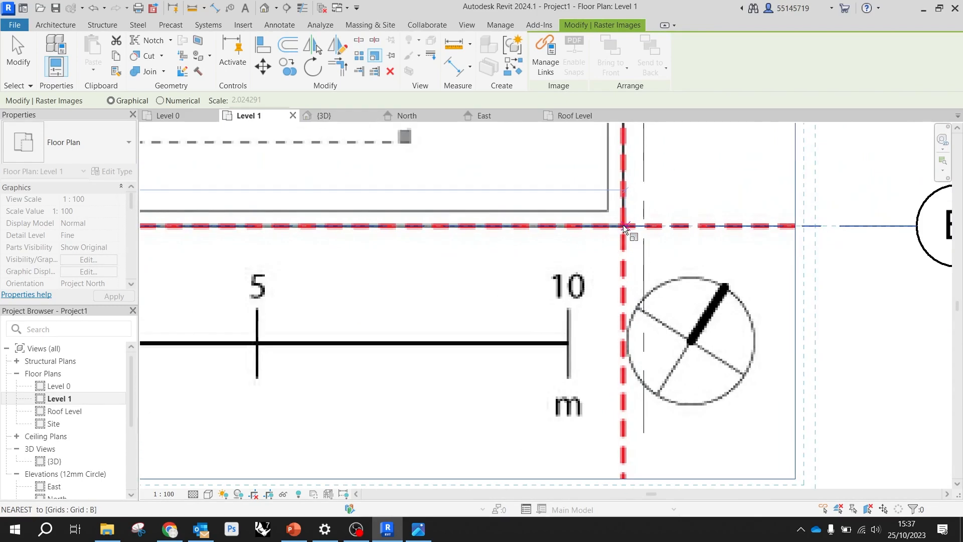
scroll(622, 225, "down", 3)
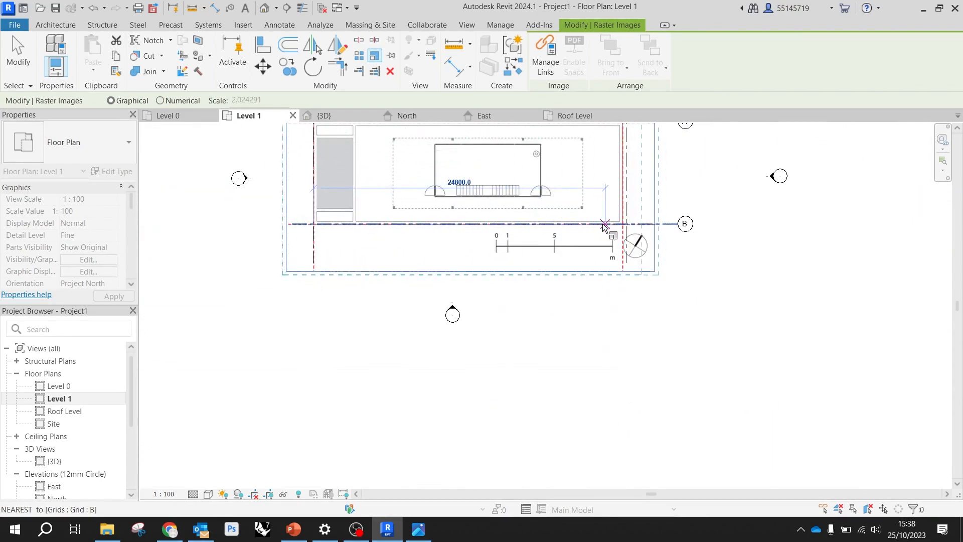
scroll(597, 221, "up", 2)
scroll(635, 221, "up", 5)
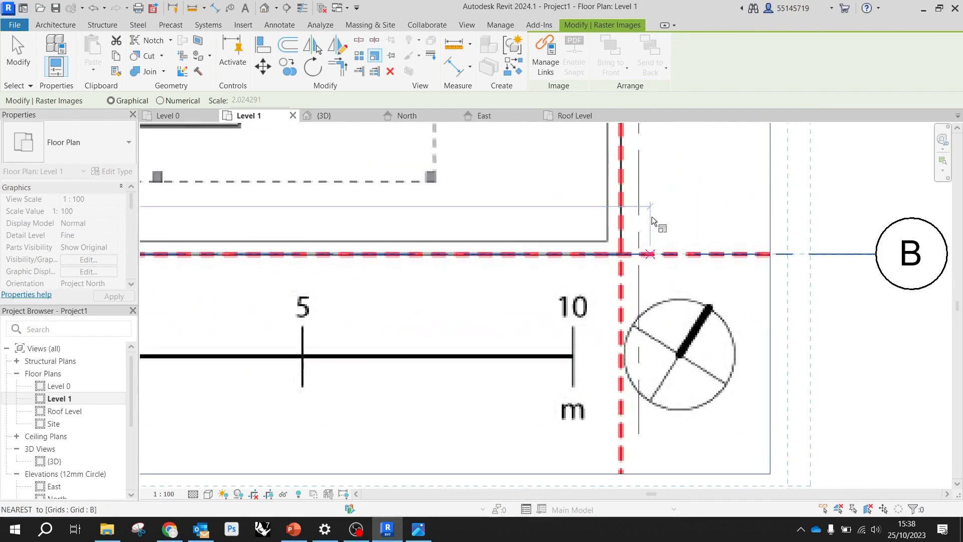
left_click(639, 254)
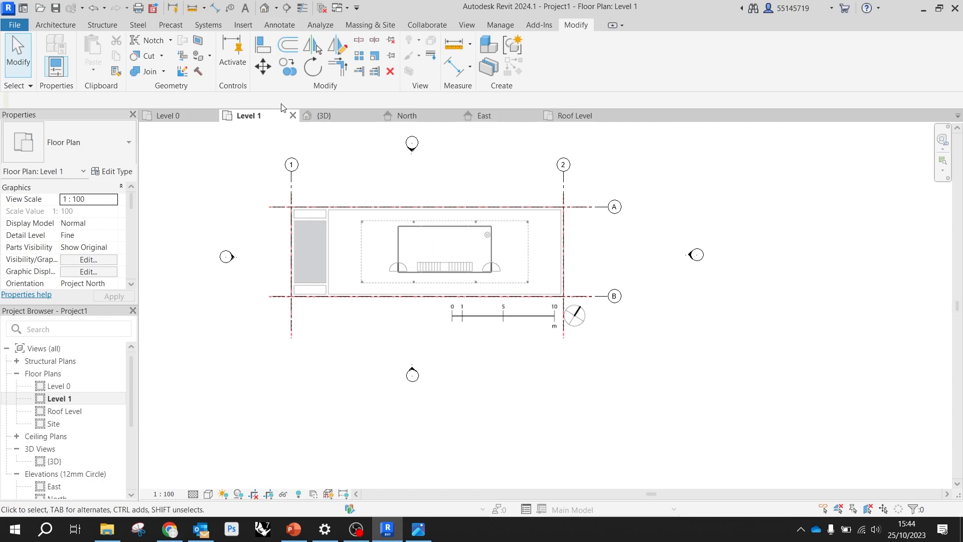
Open the Roof Level plan and place it first among the open views
left_click(567, 115)
left_click_drag(575, 116, 299, 118)
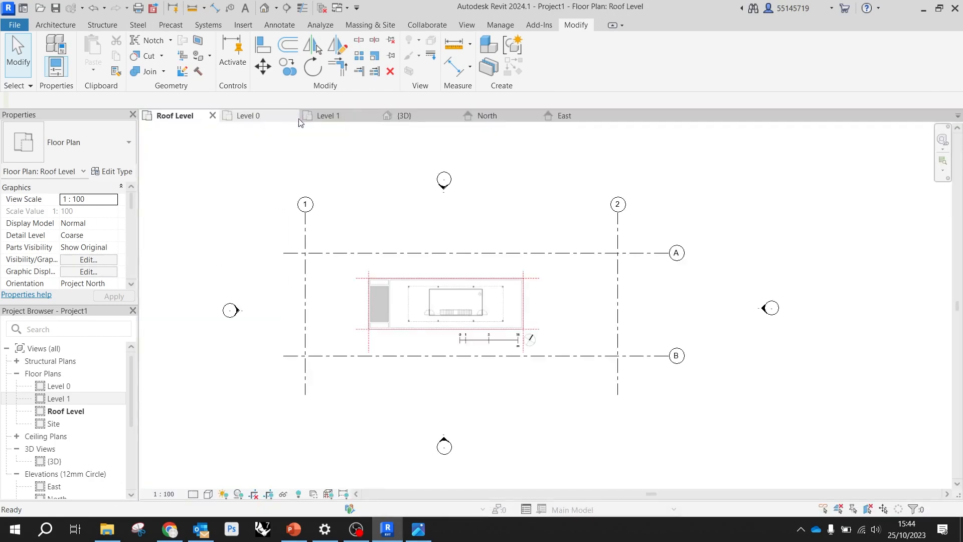
scroll(379, 309, "up", 3)
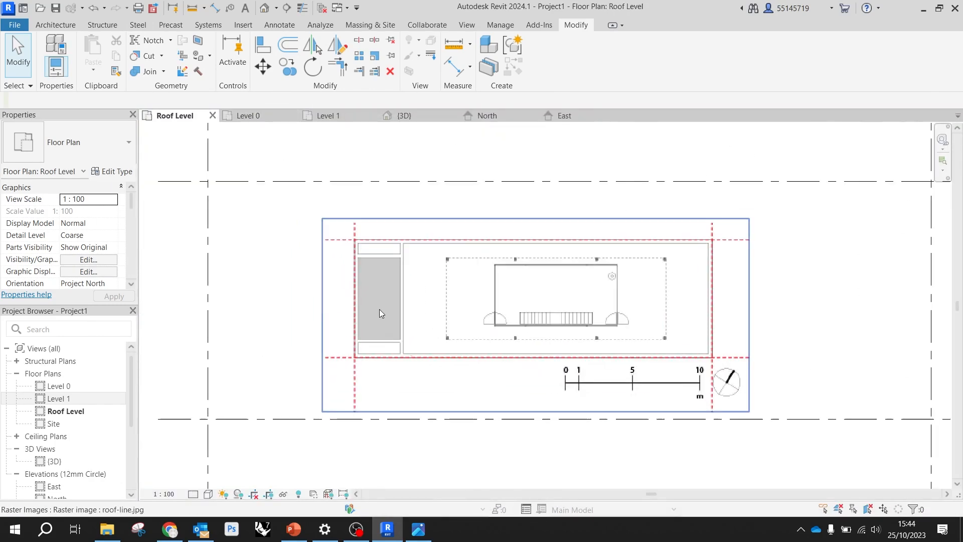
Move the roof-line image so the lower-left corner of its red boundary sits on the intersection of grids 1 and B
left_click(372, 309)
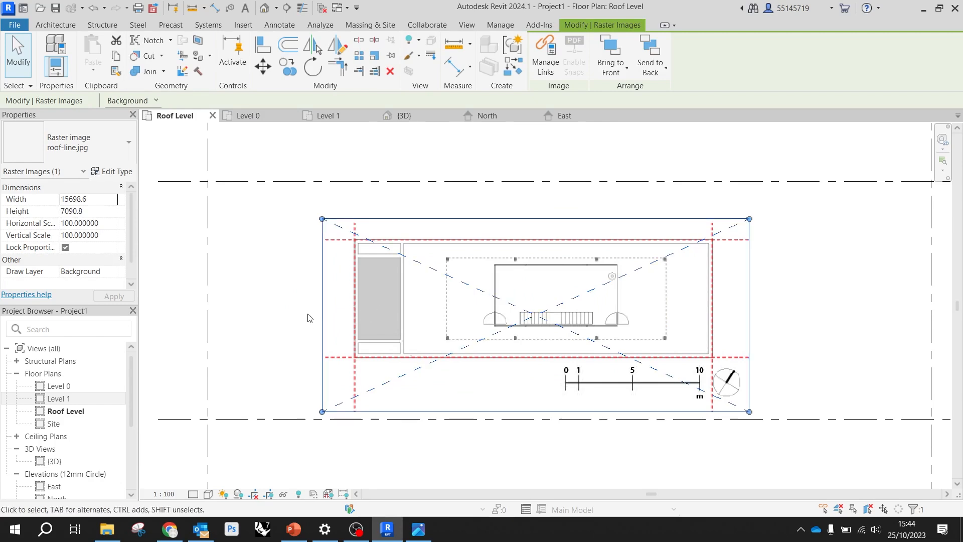
left_click(265, 70)
scroll(359, 361, "up", 5)
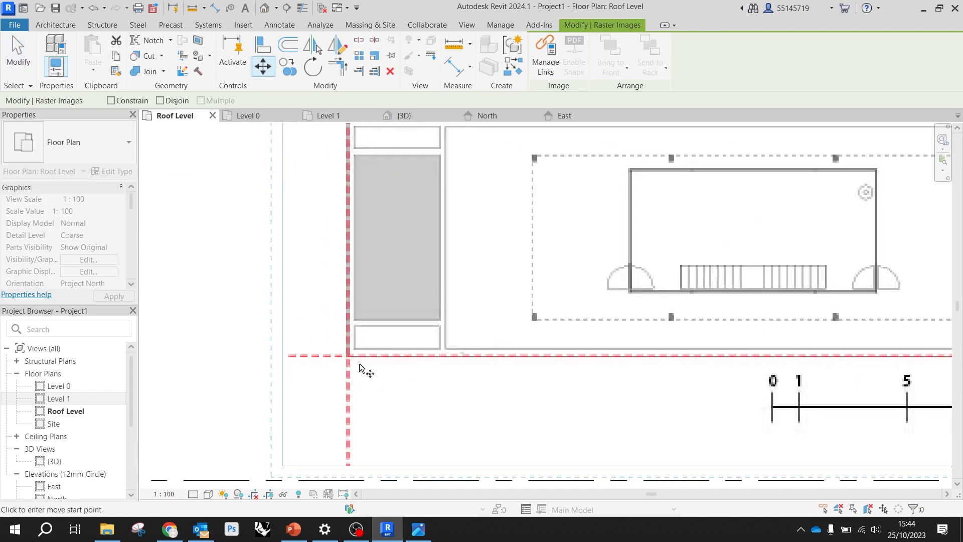
scroll(356, 357, "up", 1)
left_click(296, 334)
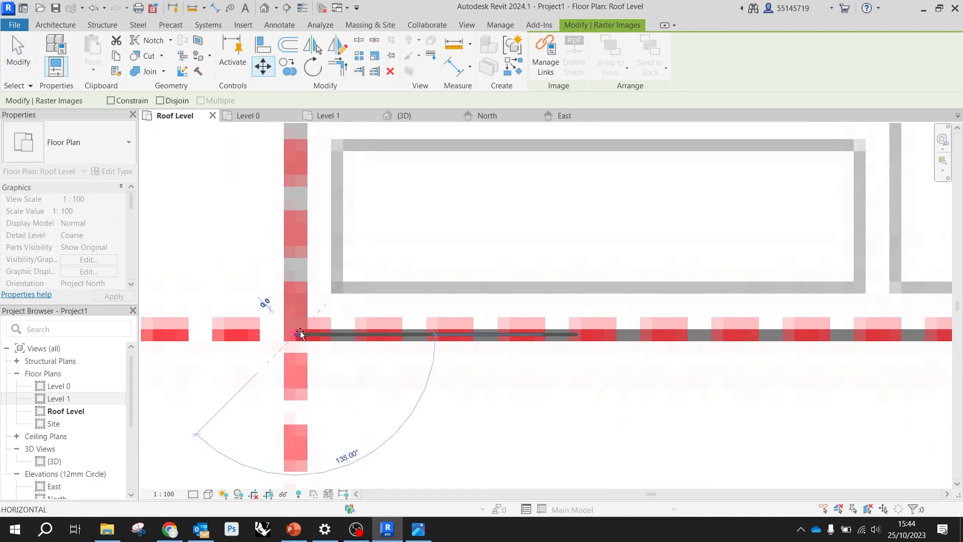
scroll(301, 331, "down", 5)
scroll(302, 332, "down", 5)
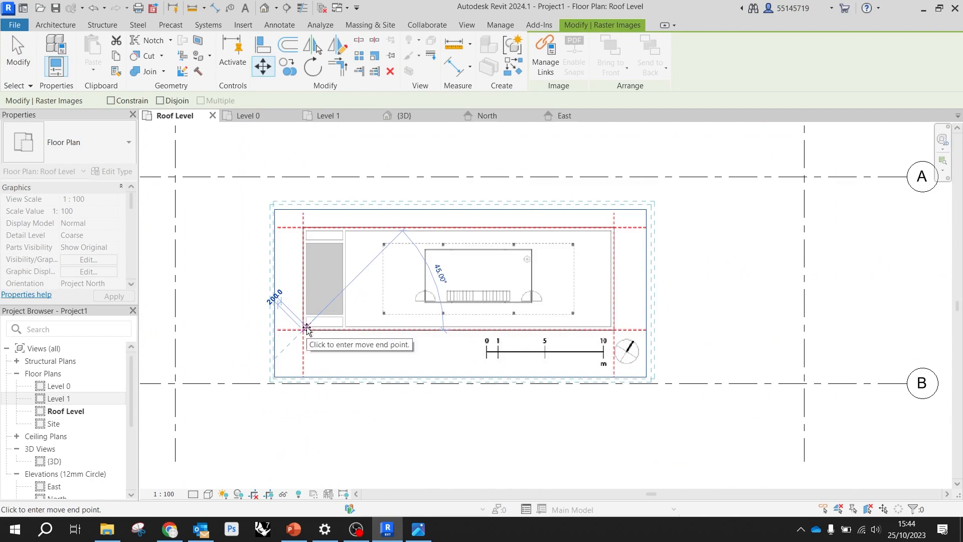
scroll(353, 317, "down", 2)
scroll(256, 344, "up", 5)
left_click(249, 348)
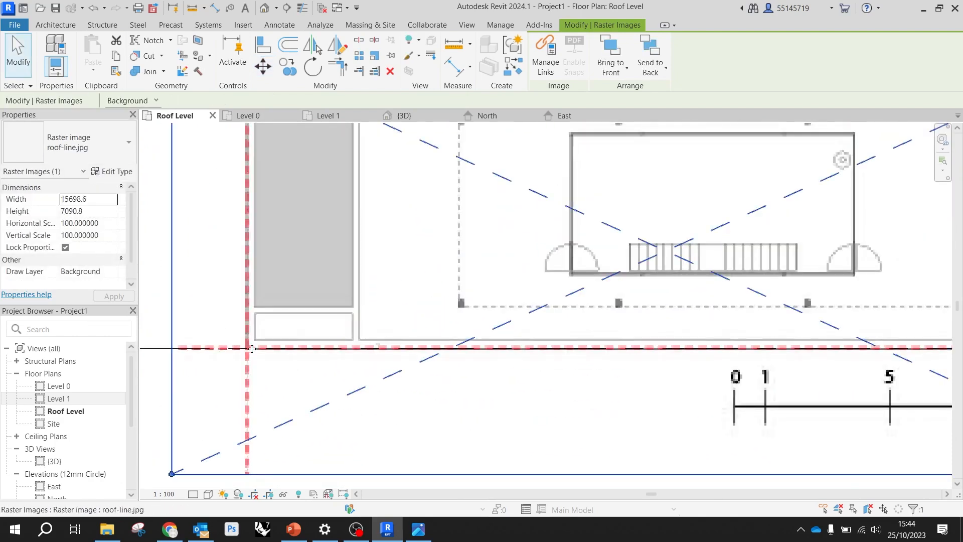
Graphically scale the roof-line image from the grid 1/B intersection so its lower-right boundary corner meets the grid 2/B intersection
scroll(251, 346, "down", 5)
scroll(386, 306, "down", 2)
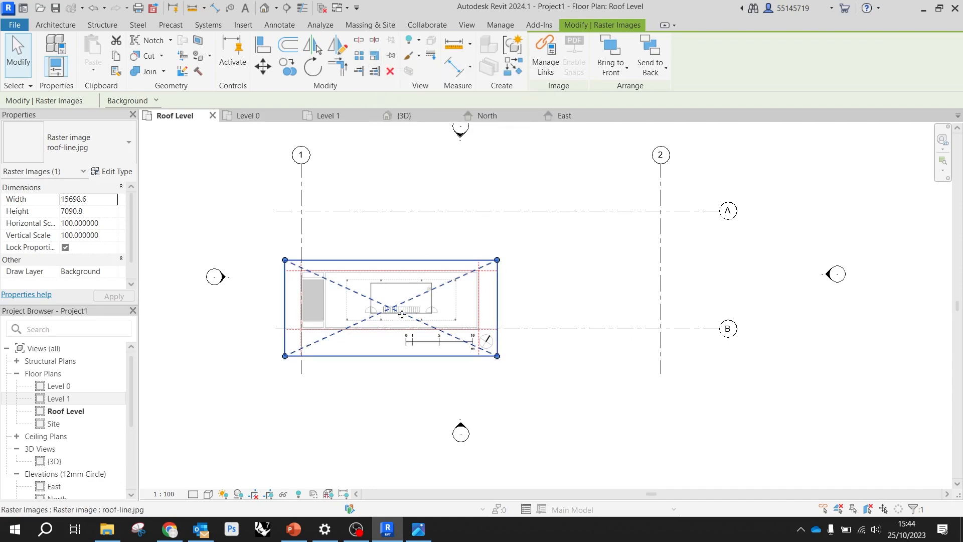
left_click(374, 55)
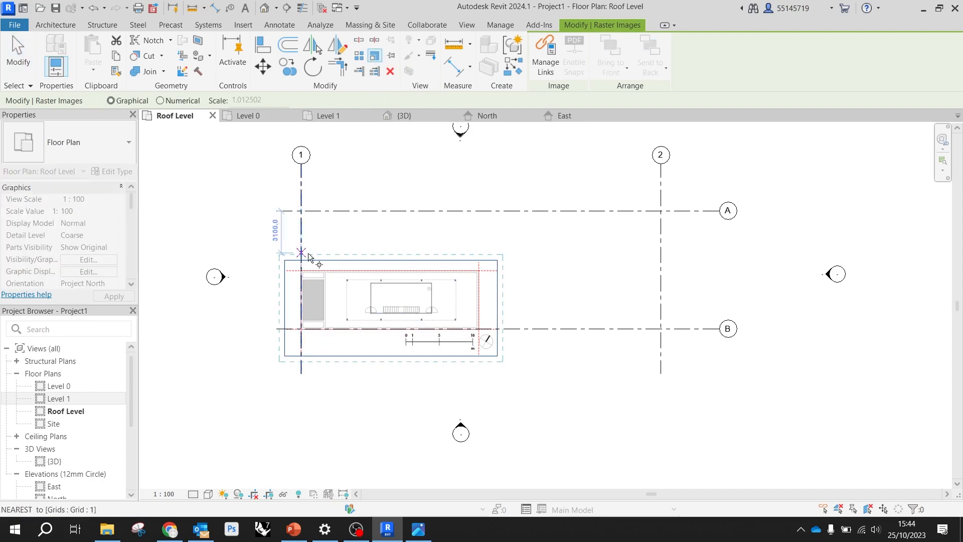
scroll(301, 329, "up", 10)
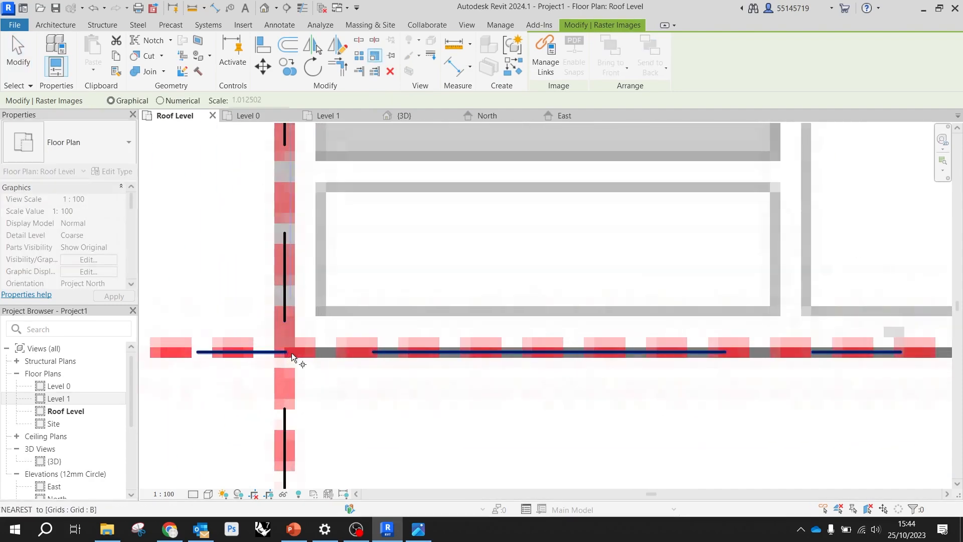
left_click(287, 350)
scroll(305, 330, "down", 6)
scroll(237, 332, "down", 2)
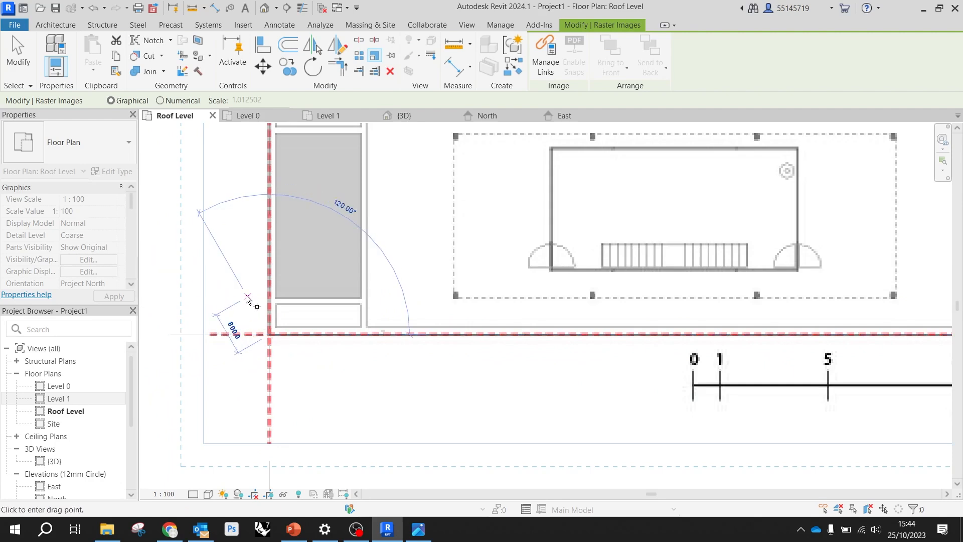
scroll(247, 301, "down", 3)
scroll(588, 341, "up", 10)
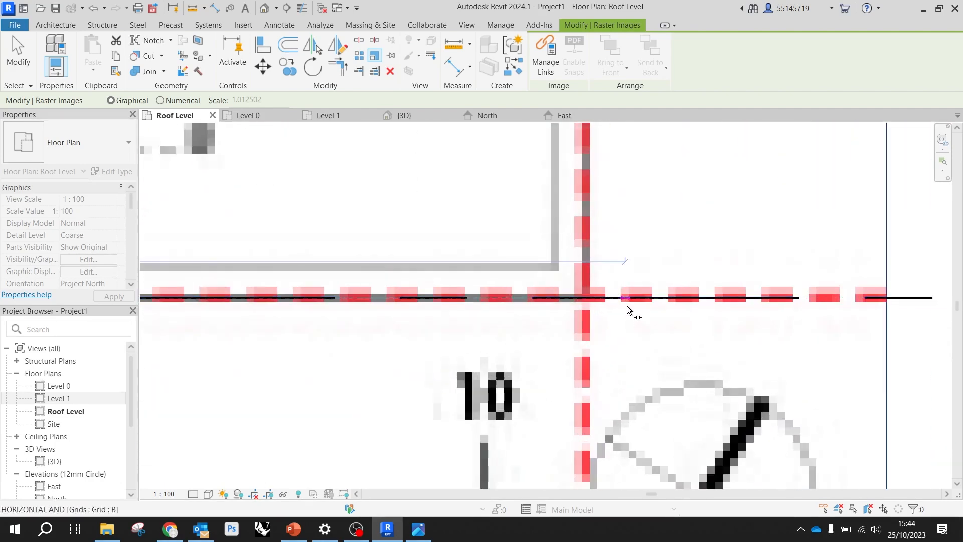
left_click(585, 296)
scroll(582, 296, "down", 6)
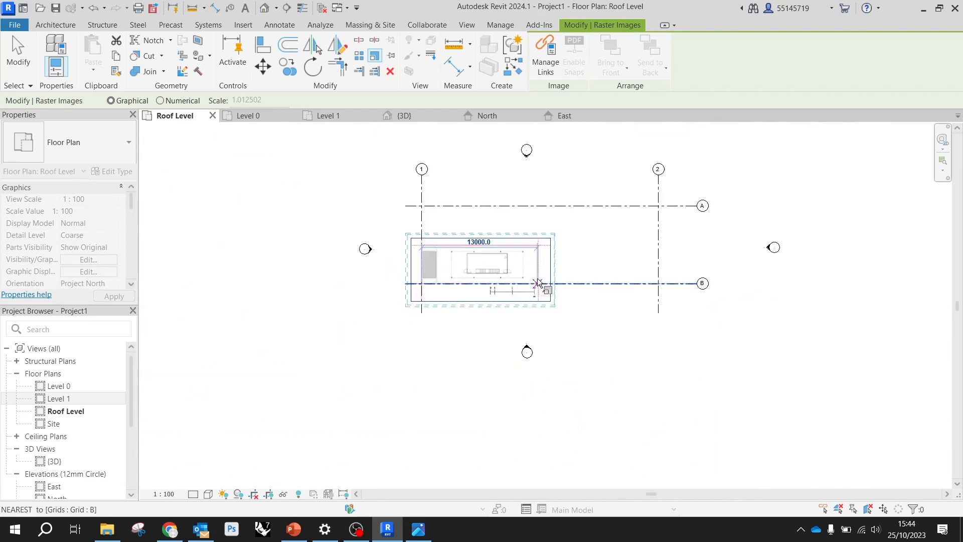
left_click(658, 284)
scroll(661, 215, "up", 6)
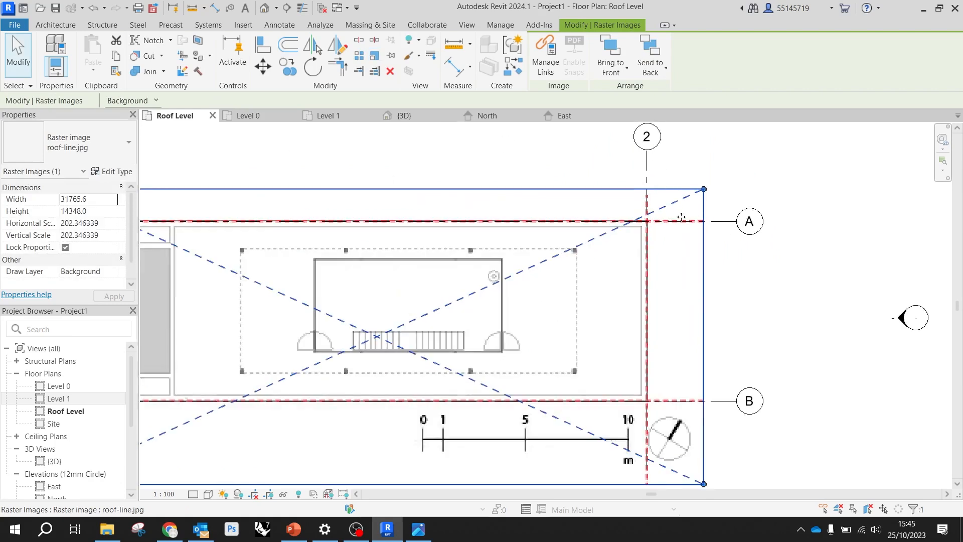
scroll(600, 221, "down", 6)
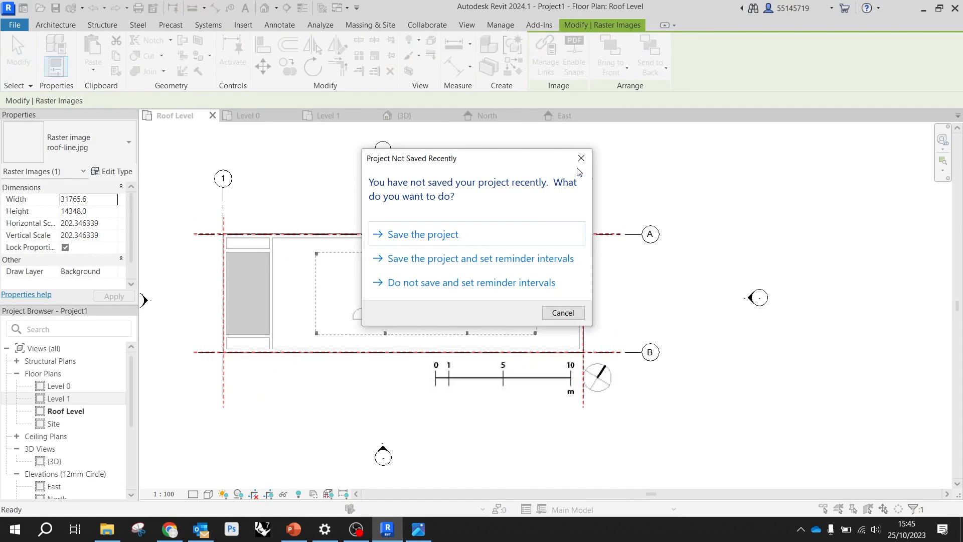
Dismiss the save reminder without saving, and undo the roof-line image's scaling and its move onto the grid
left_click(580, 158)
left_click(607, 190)
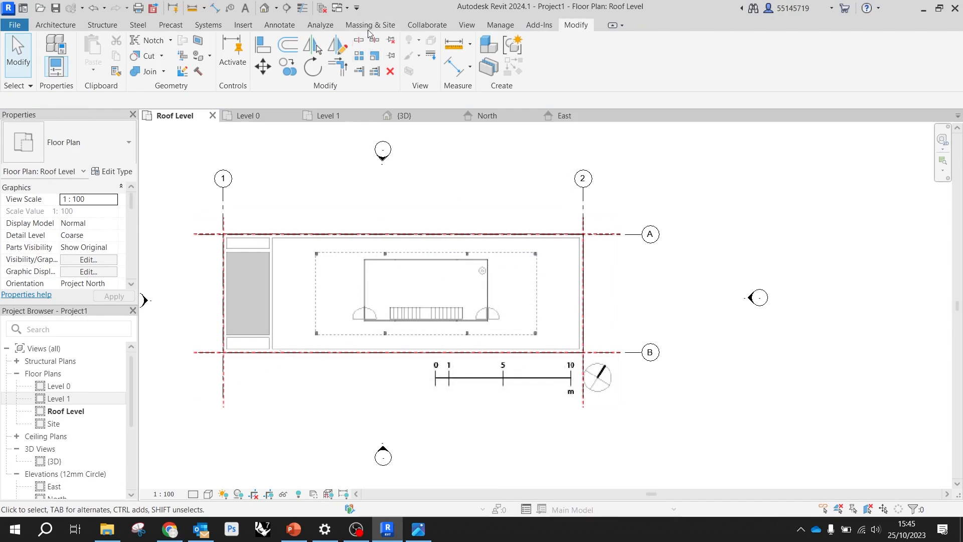
key("ctrl+z")
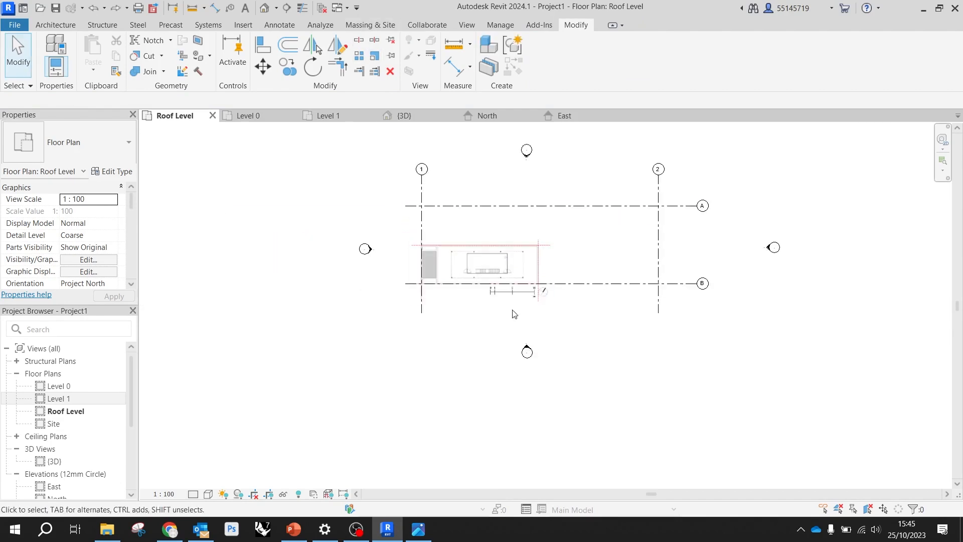
scroll(570, 268, "up", 5)
scroll(359, 272, "down", 2)
scroll(359, 272, "down", 2)
scroll(449, 354, "down", 3)
scroll(503, 283, "up", 4)
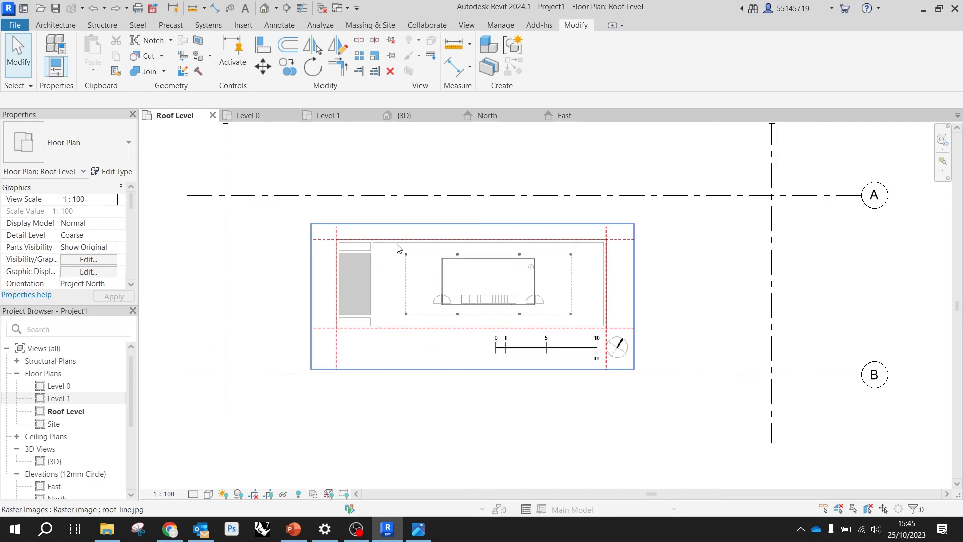
left_click(437, 265)
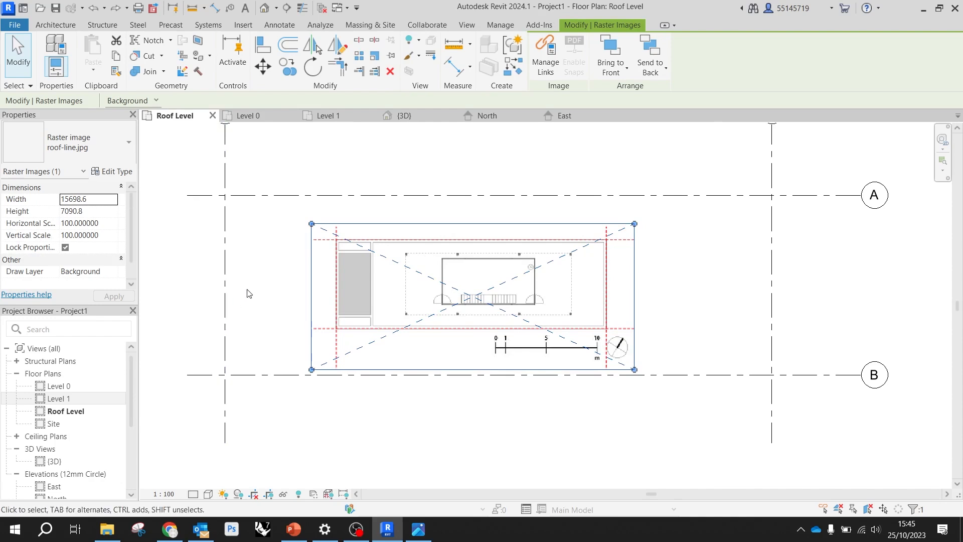
scroll(263, 283, "down", 3)
left_click(251, 275)
left_click_drag(254, 271, 216, 224)
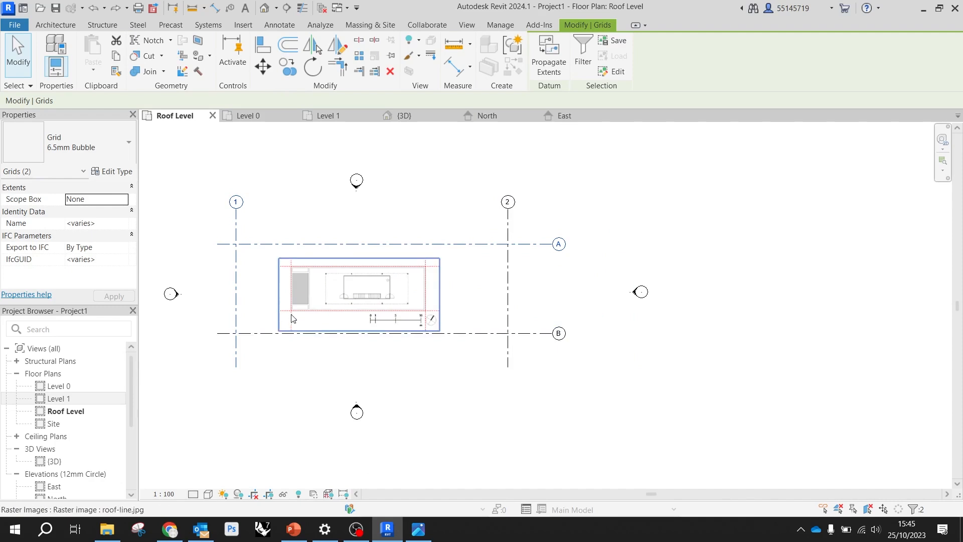
scroll(299, 362, "up", 4)
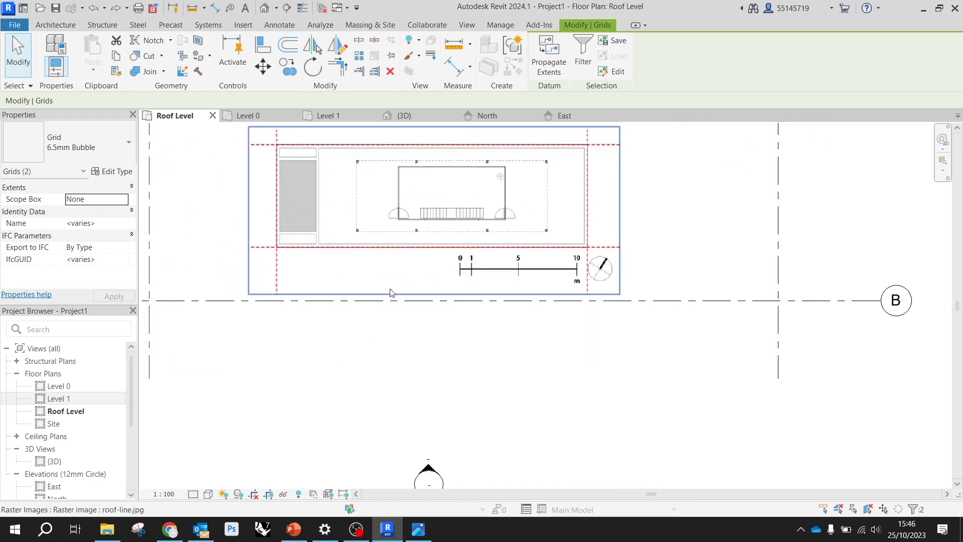
Move the roof-line image so the lower-left corner of its red boundary sits on the intersection of grids 1 and B
left_click(390, 235)
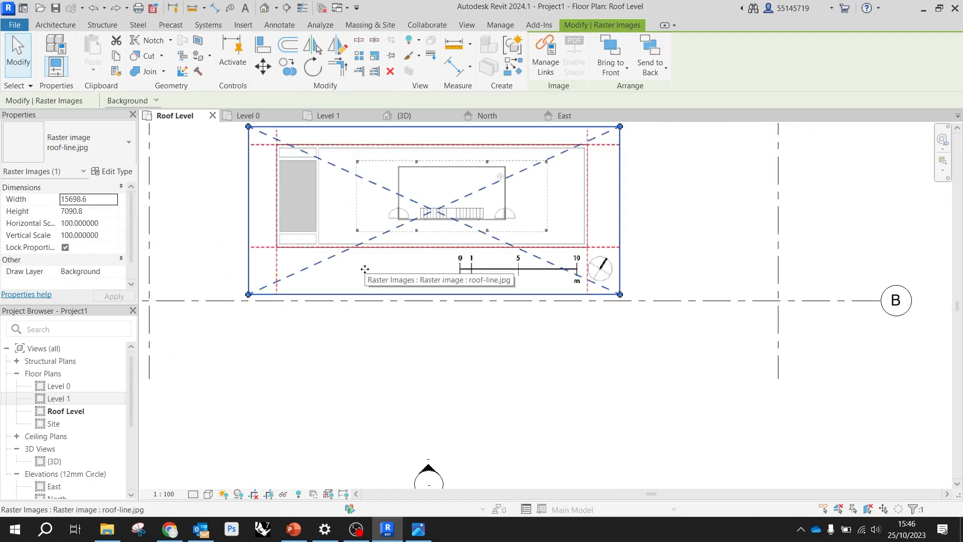
scroll(497, 223, "down", 2)
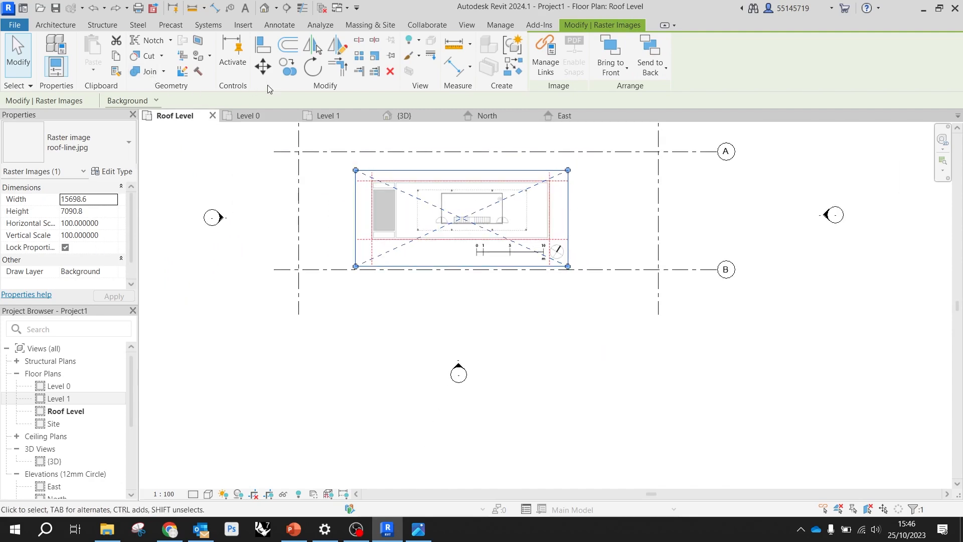
left_click(262, 71)
scroll(368, 243, "up", 6)
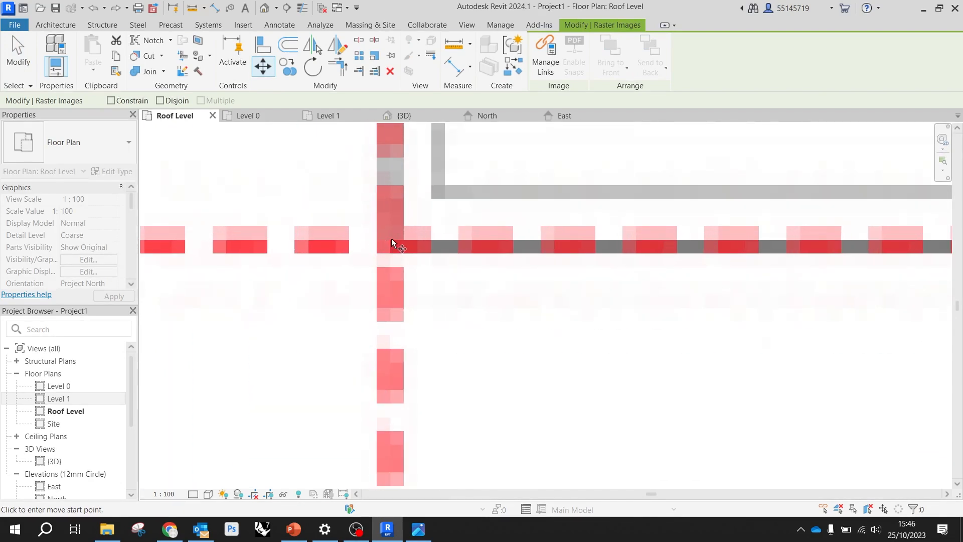
left_click(395, 239)
scroll(395, 239, "down", 5)
scroll(392, 247, "down", 3)
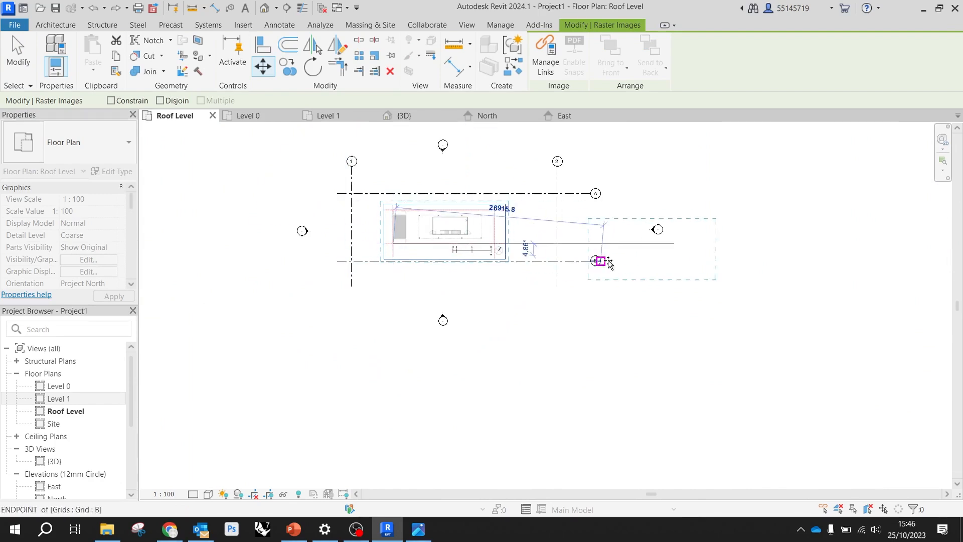
left_click(345, 263)
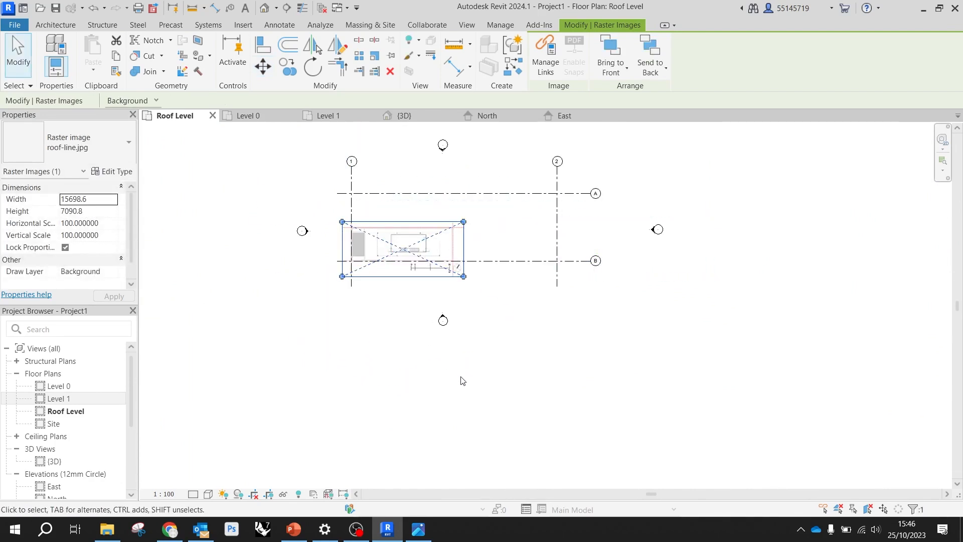
scroll(424, 321, "up", 5)
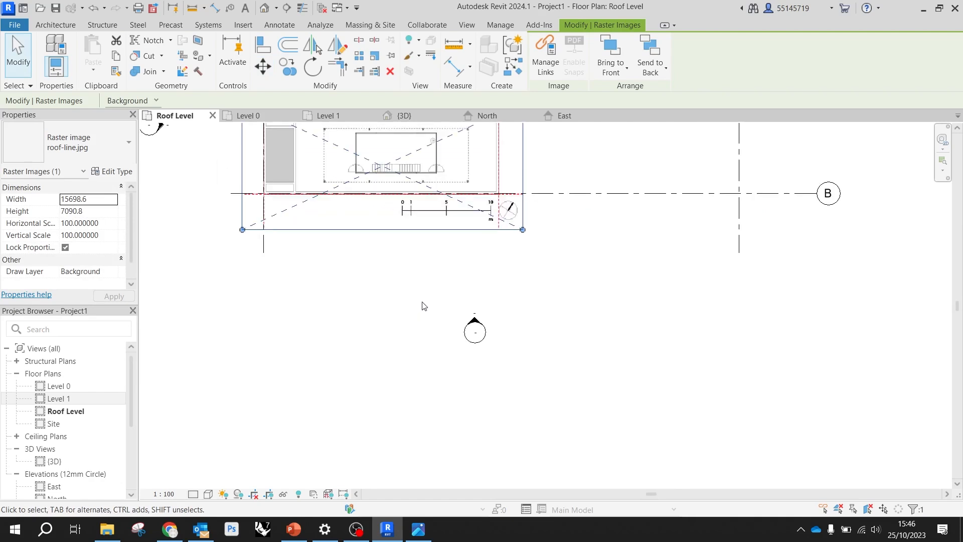
left_click(421, 303)
Scale the roof-line image graphically about the grid 1/B intersection, bringing its lower-right red boundary corner to the grid 2/B intersection
scroll(419, 314, "down", 3)
scroll(444, 202, "up", 4)
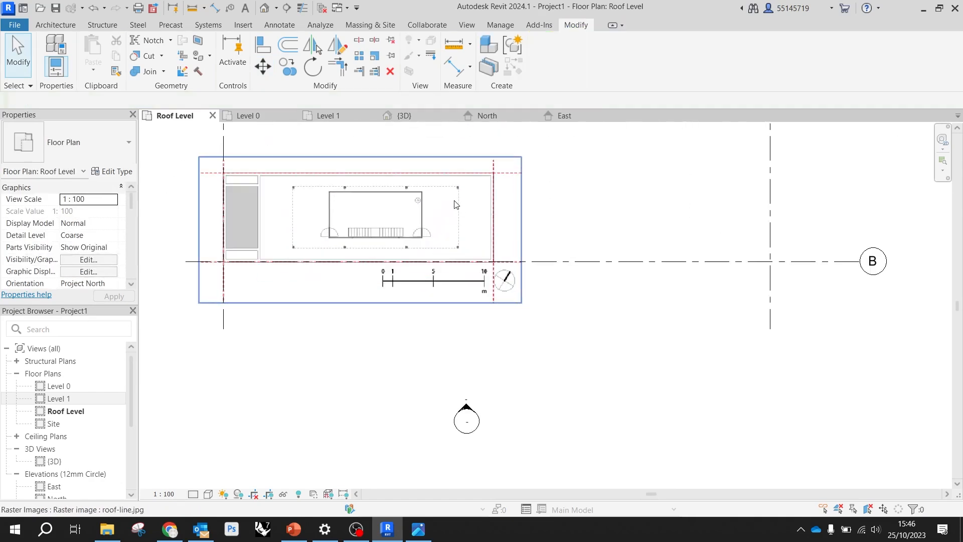
scroll(435, 211, "down", 5)
scroll(436, 234, "up", 2)
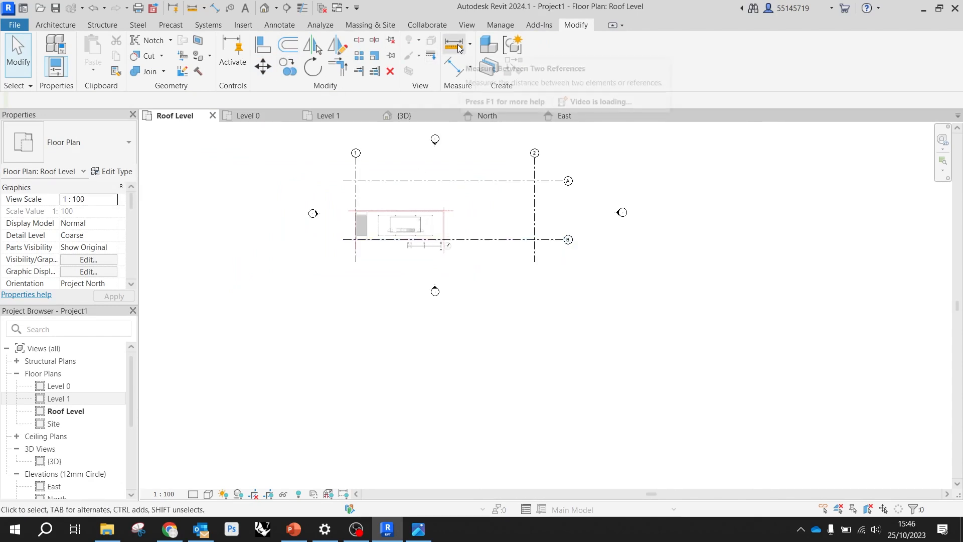
left_click(423, 239)
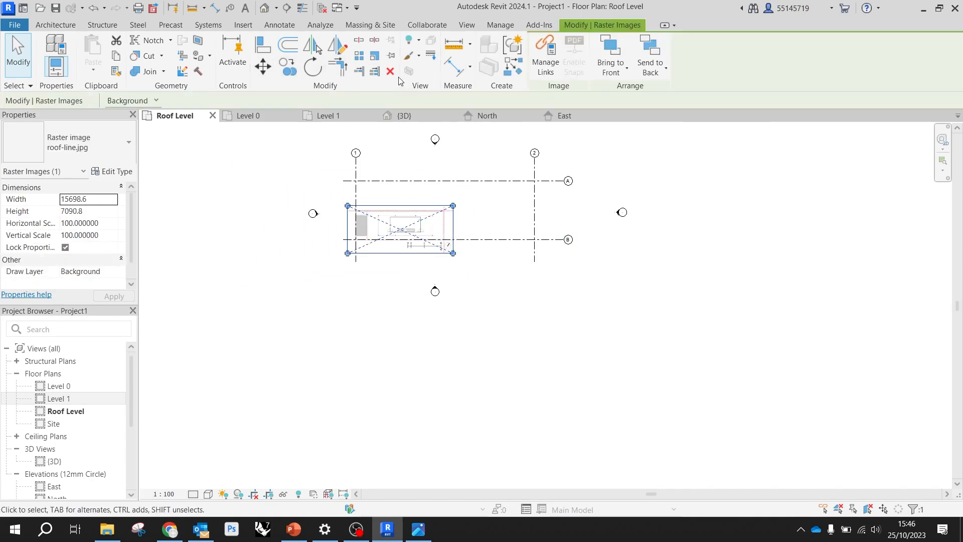
left_click(375, 56)
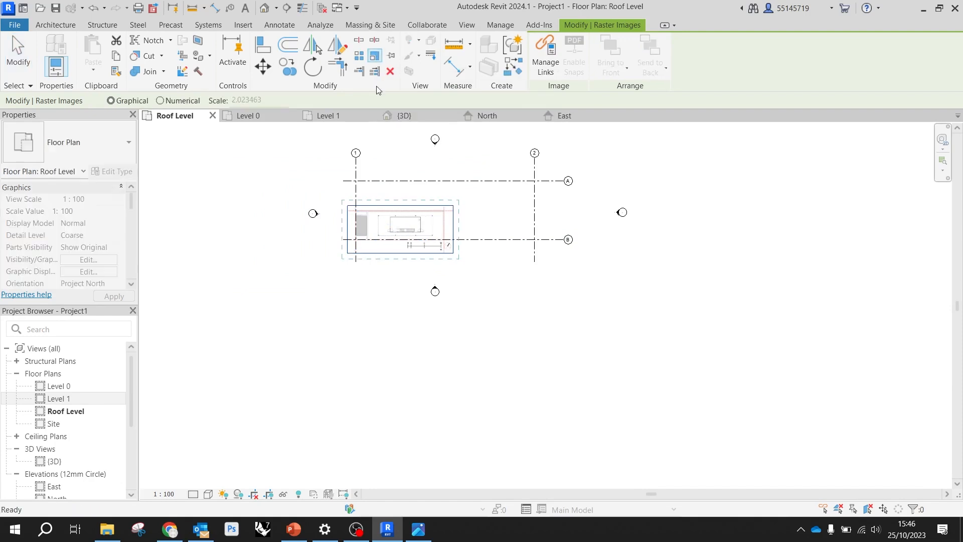
scroll(353, 244, "up", 10)
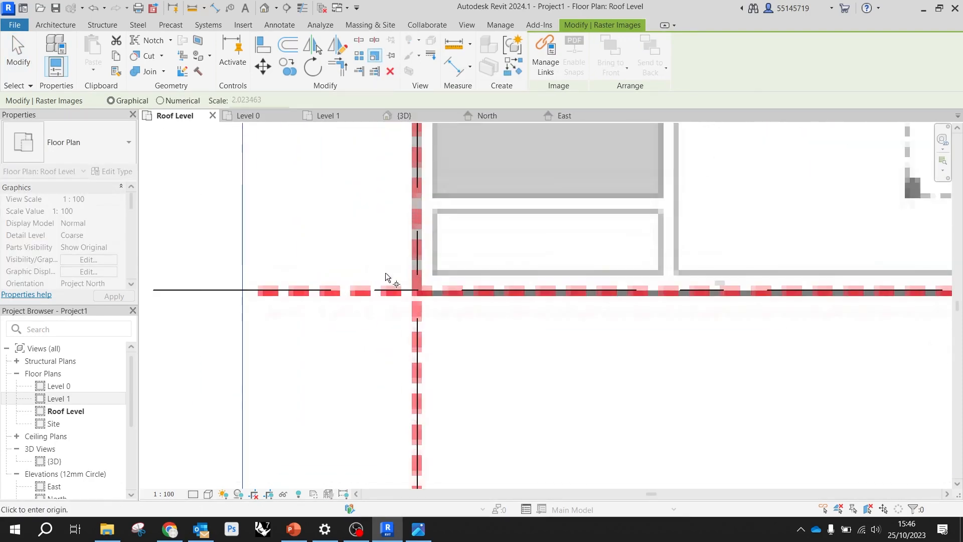
left_click(416, 290)
scroll(304, 257, "down", 2)
scroll(295, 256, "down", 4)
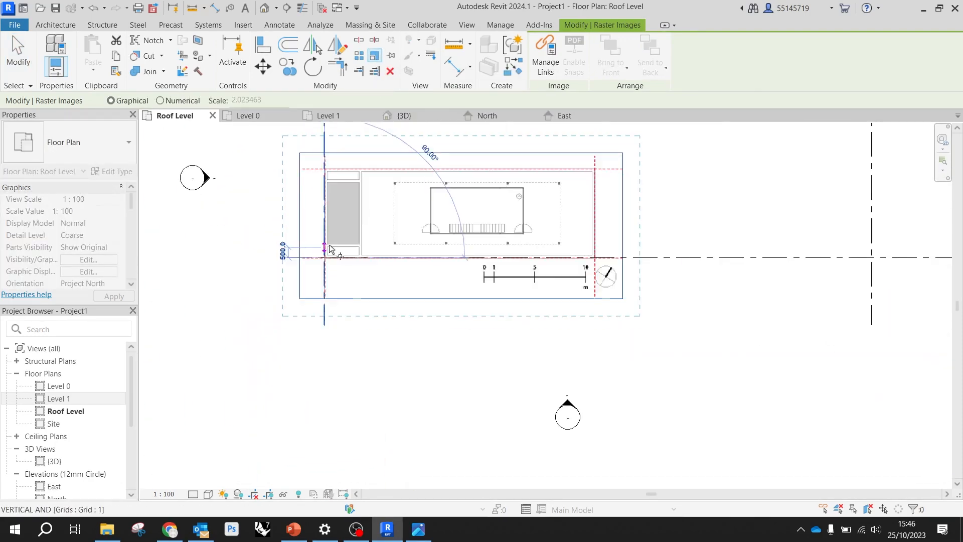
scroll(471, 252, "up", 6)
scroll(471, 233, "up", 4)
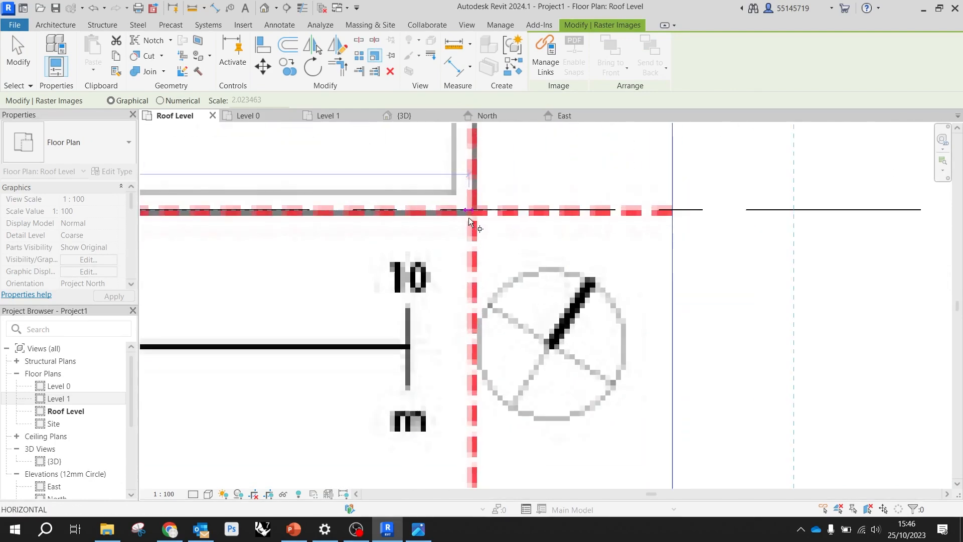
left_click(475, 209)
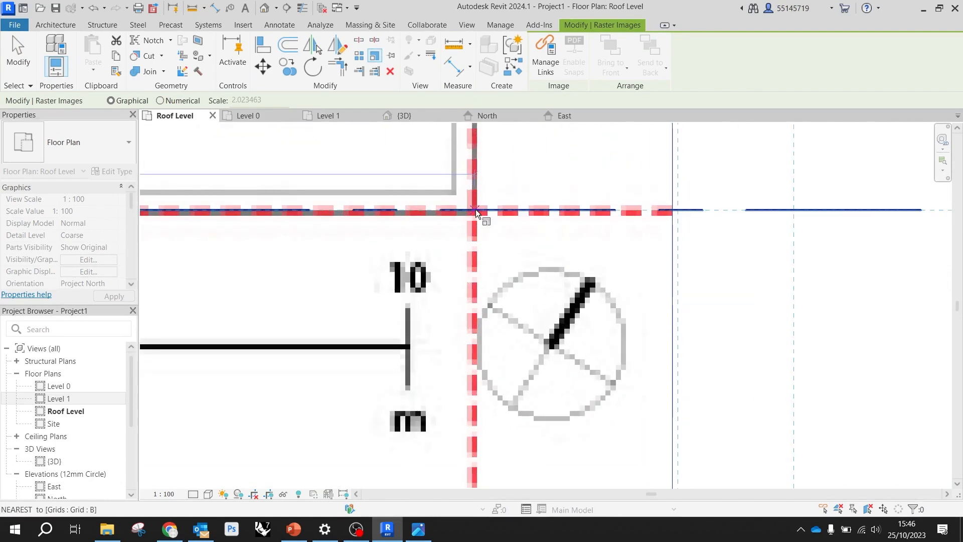
scroll(475, 210, "down", 6)
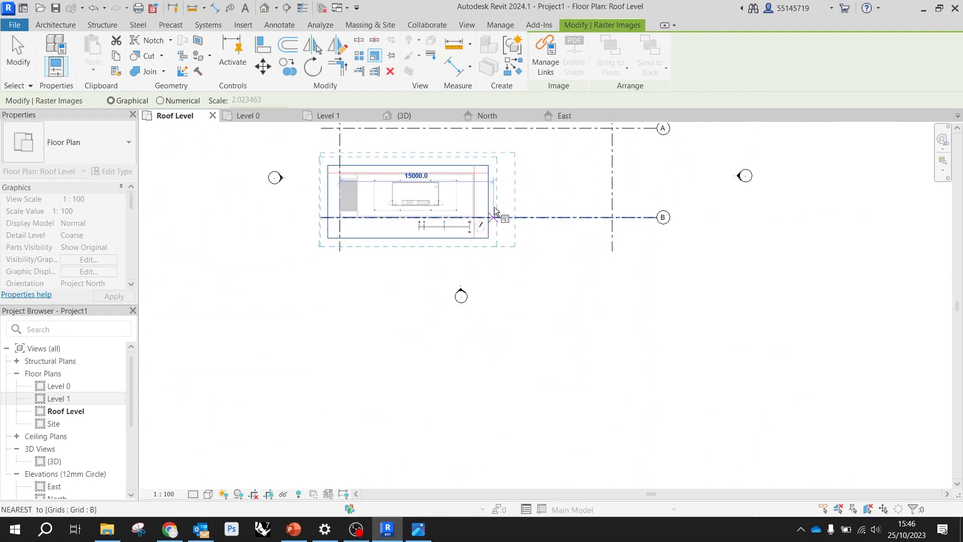
scroll(477, 216, "down", 3)
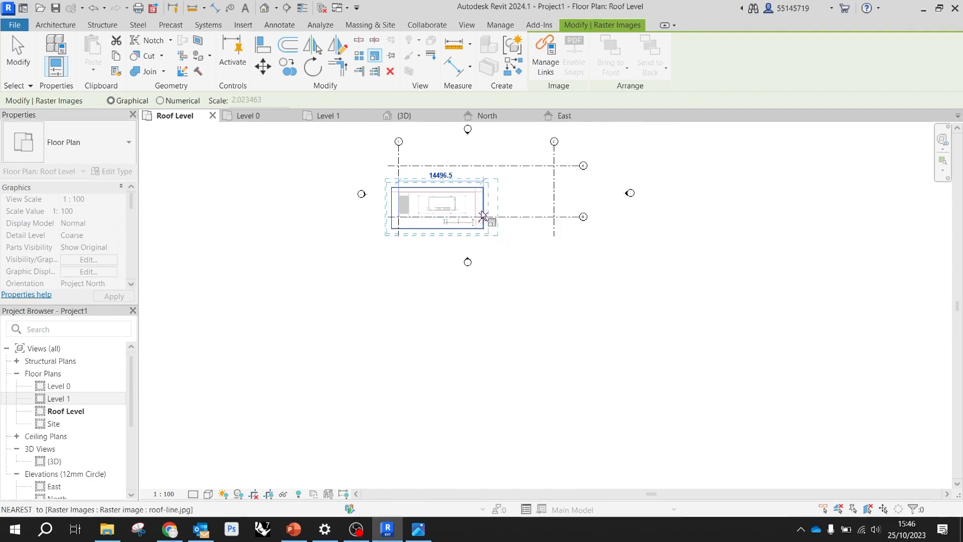
left_click(480, 212)
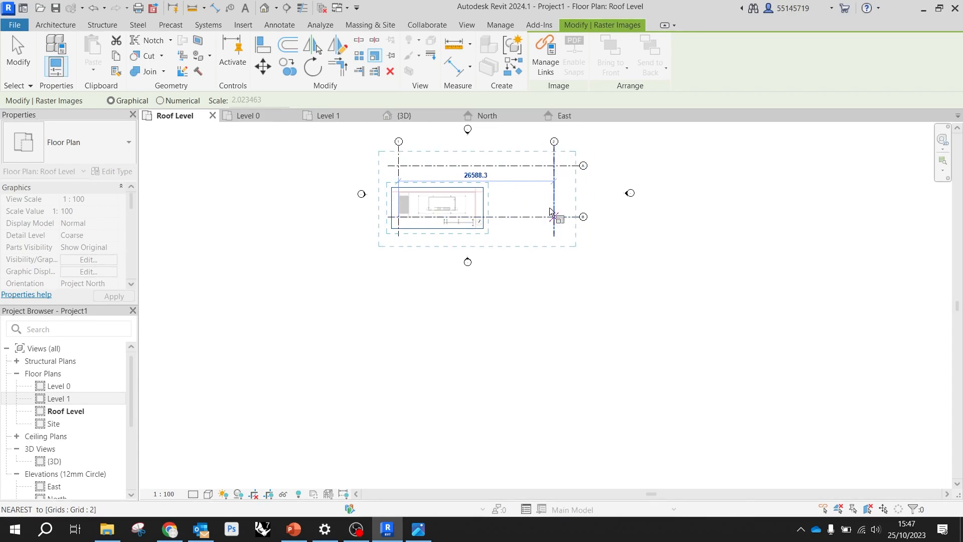
scroll(547, 217, "up", 8)
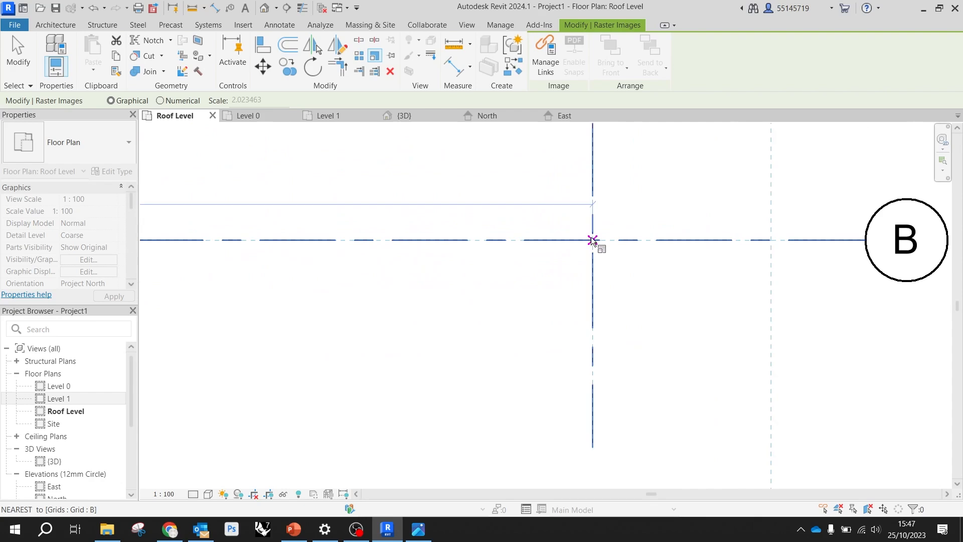
left_click(592, 241)
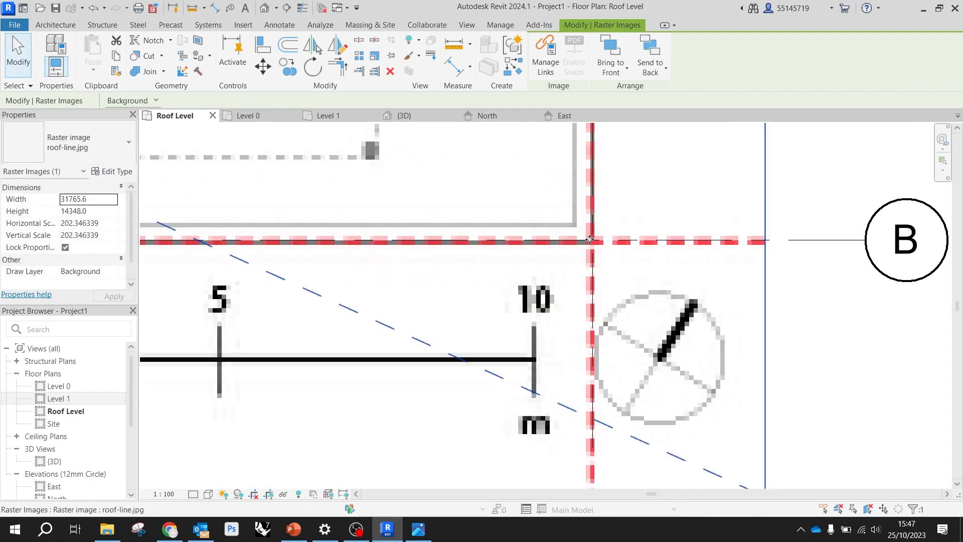
scroll(588, 248, "down", 6)
scroll(576, 241, "up", 10)
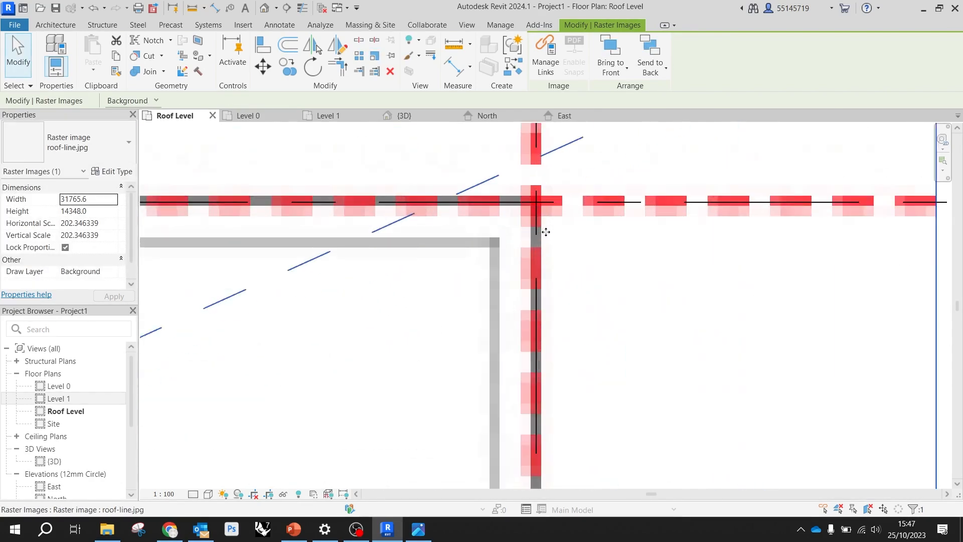
scroll(537, 212, "down", 10)
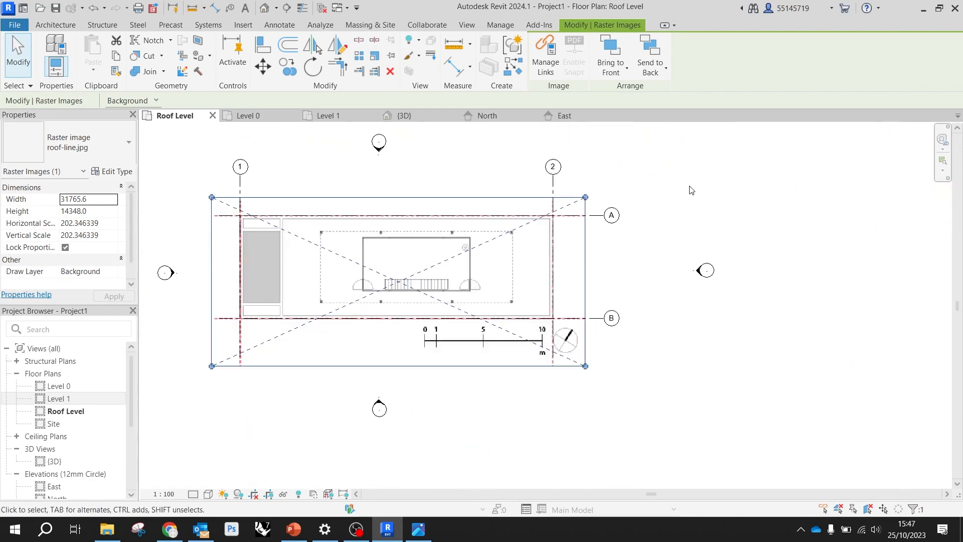
scroll(690, 190, "down", 3)
left_click(711, 314)
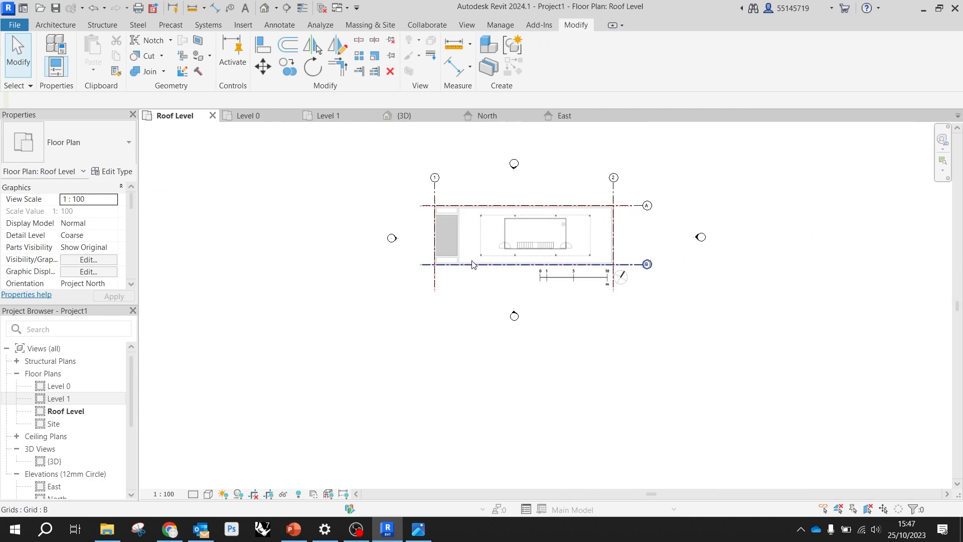
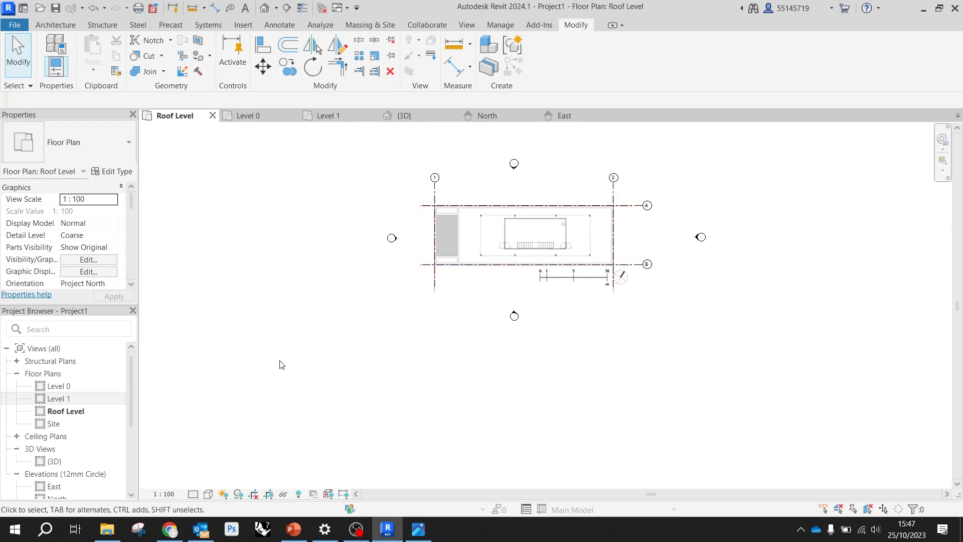
Switch to the Basic-House.jpg reference drawing, compare the long section with the floor plan and side section, and return to Revit
left_click(418, 528)
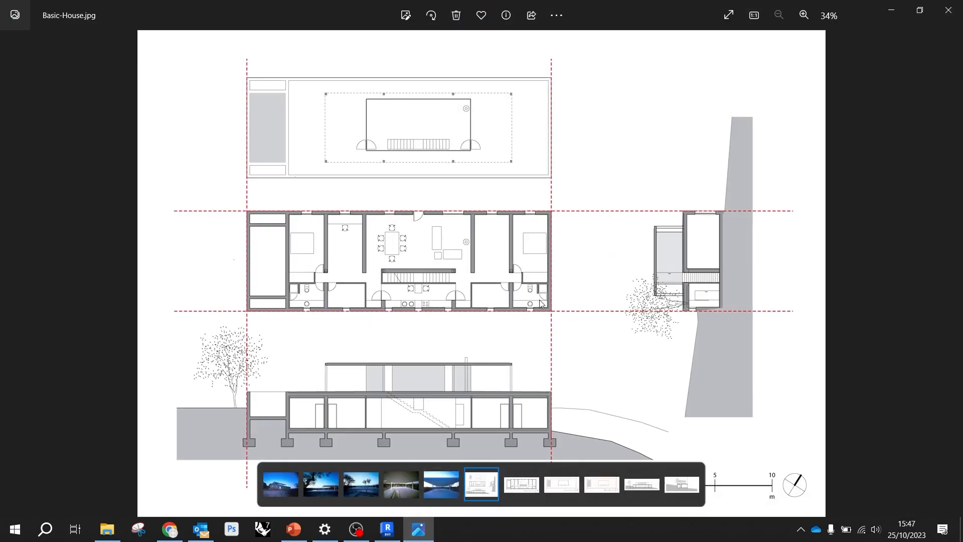
scroll(401, 401, "up", 4)
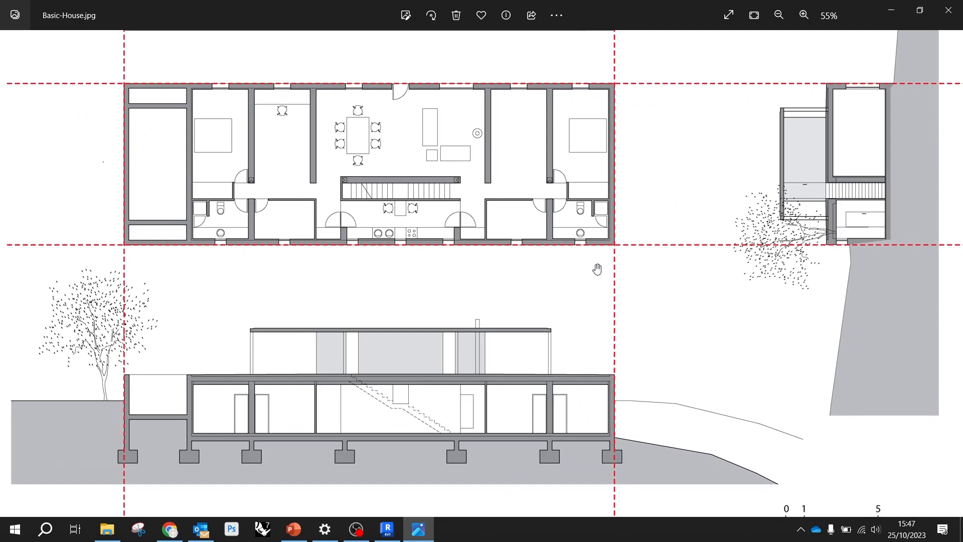
scroll(586, 276, "down", 4)
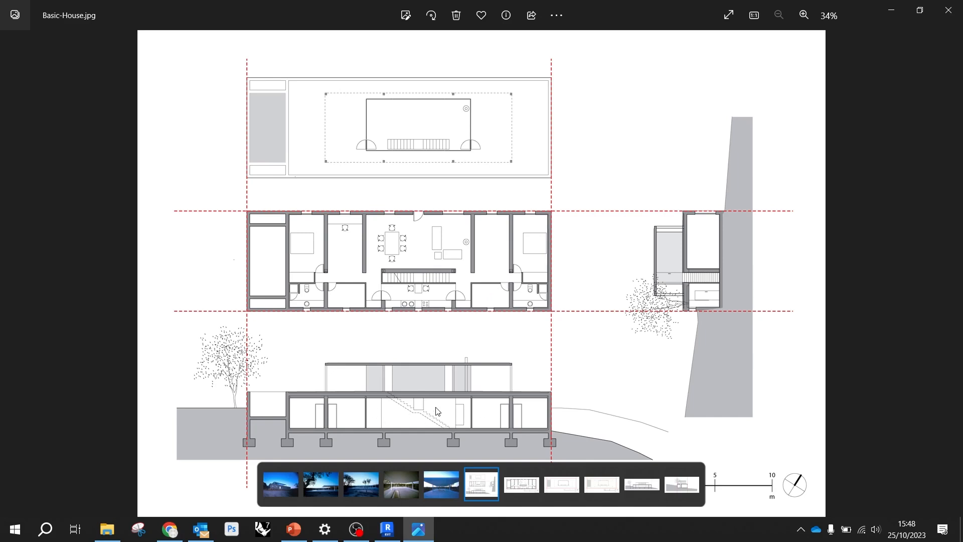
scroll(448, 344, "up", 3)
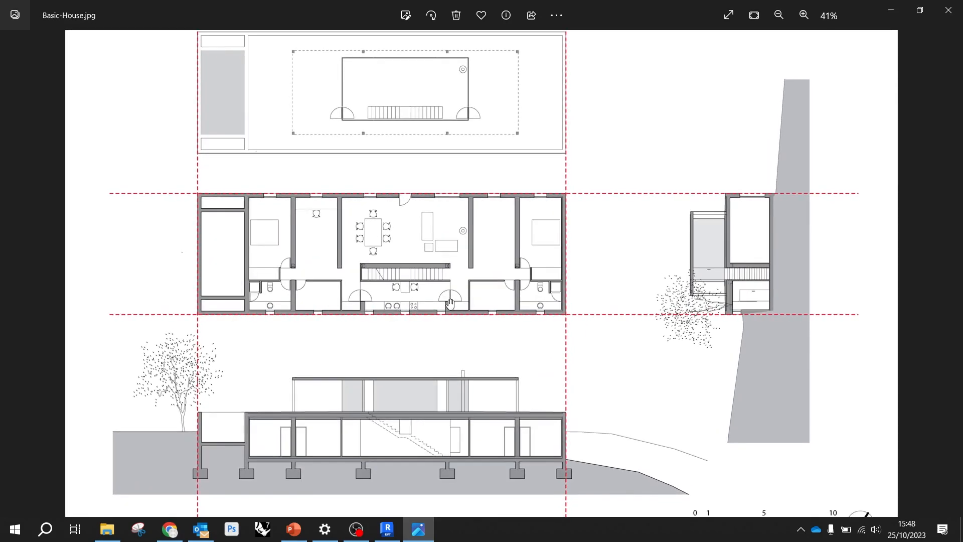
scroll(449, 304, "down", 1)
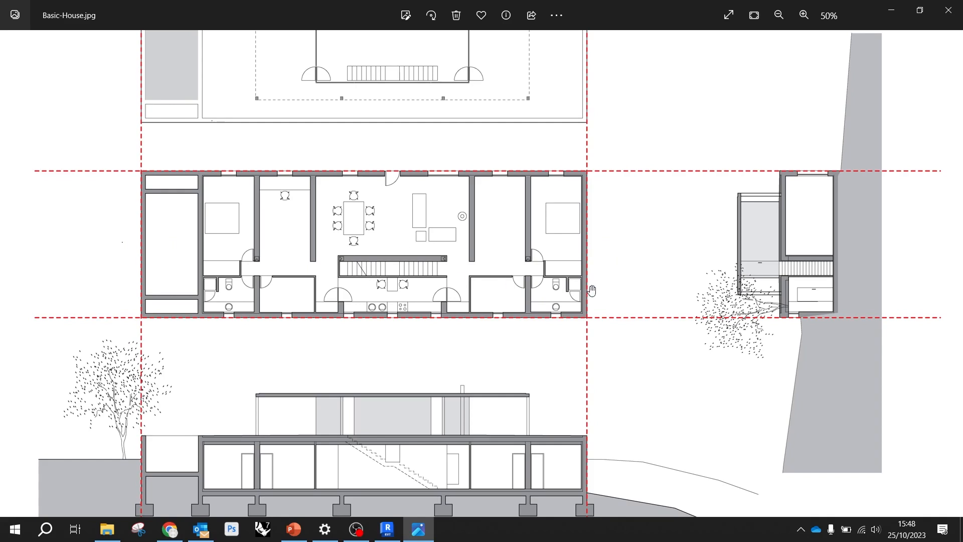
scroll(381, 468, "up", 3)
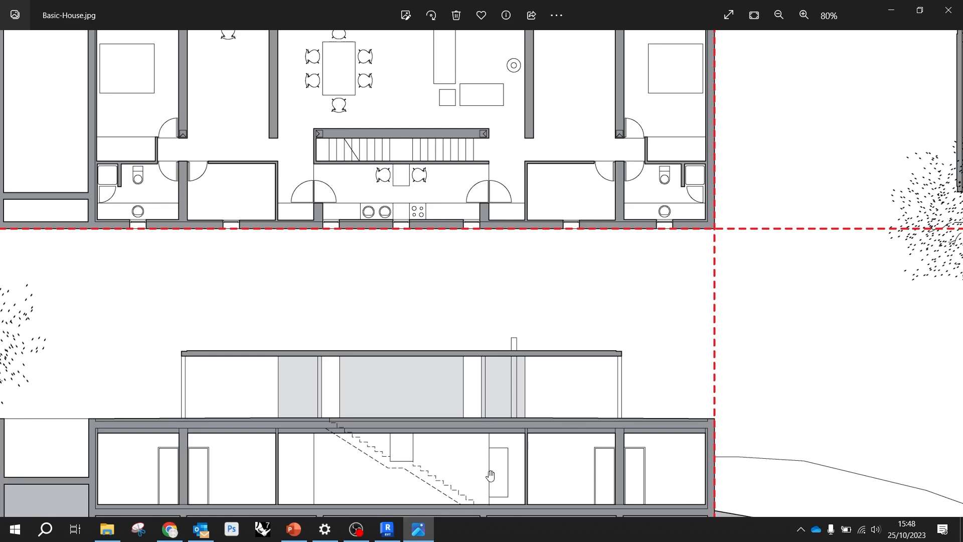
scroll(332, 126, "down", 5)
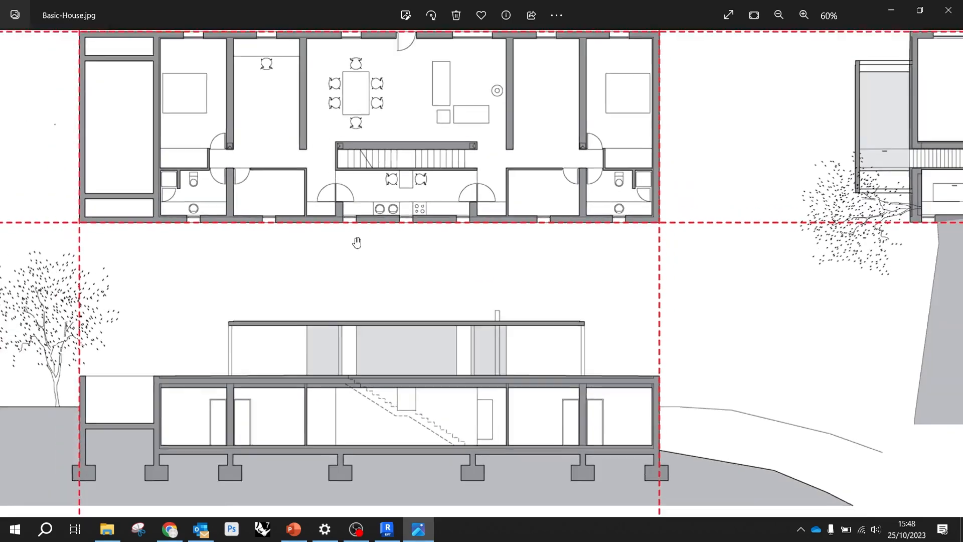
scroll(733, 272, "up", 4)
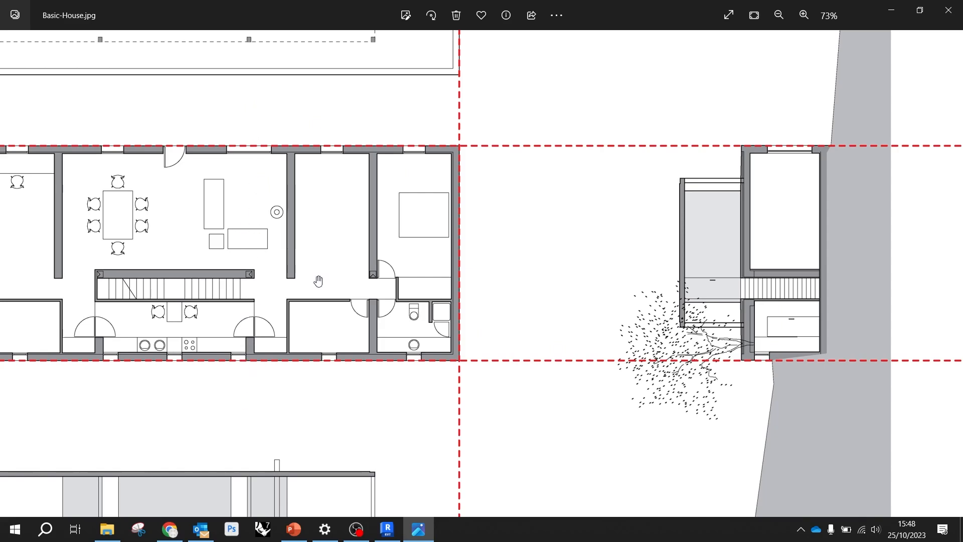
scroll(256, 362, "down", 5)
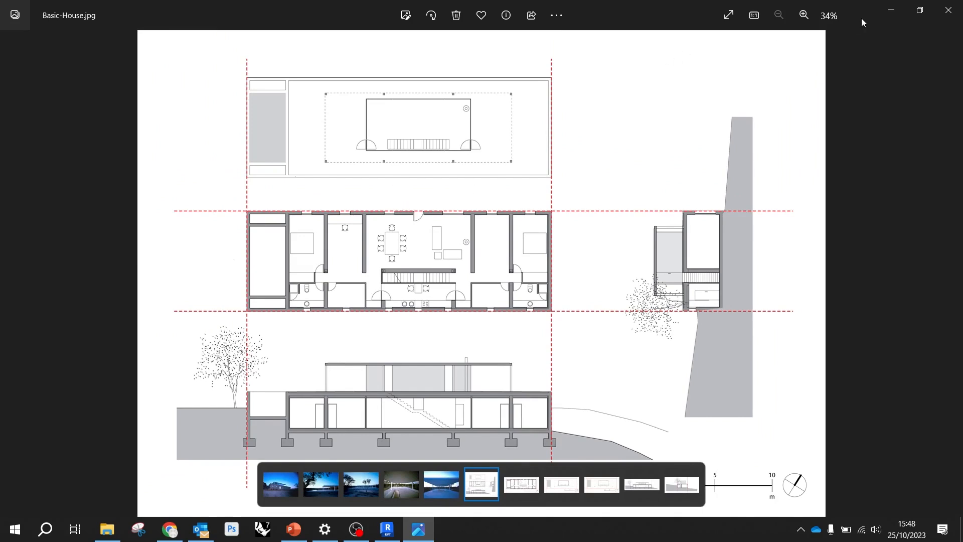
left_click(893, 14)
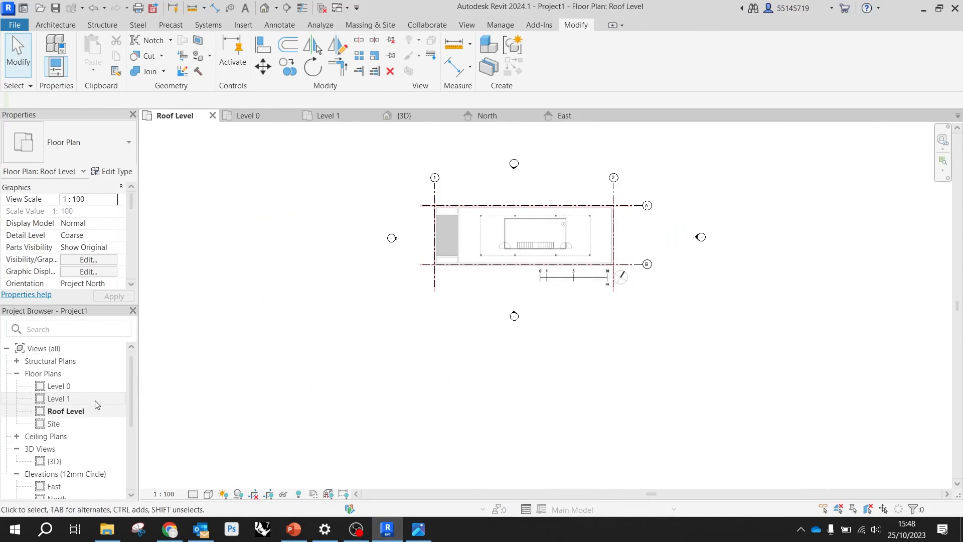
In the Level 0 plan, draw a horizontal building section just above the staircase, from outside grid 1 to beyond grid 2
double_click(75, 386)
scroll(633, 306, "up", 3)
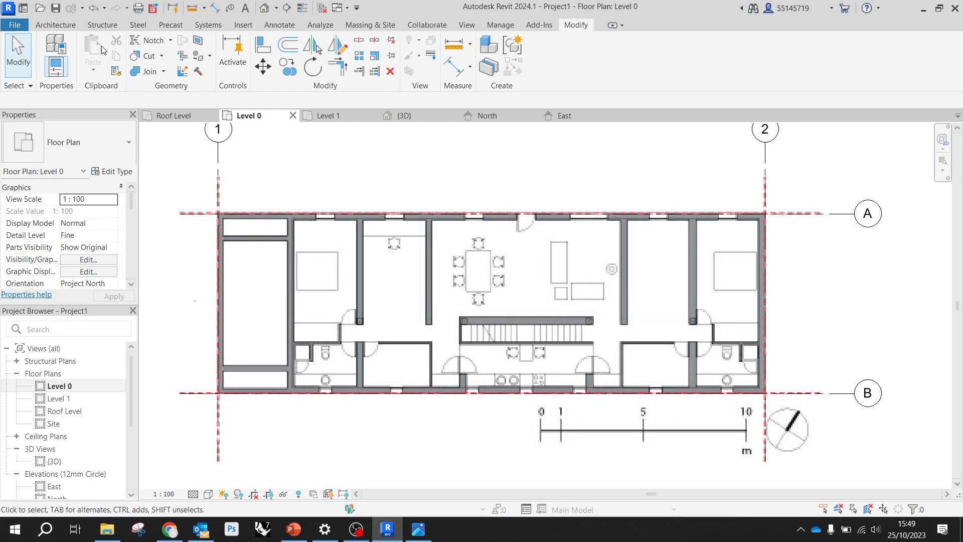
left_click(55, 25)
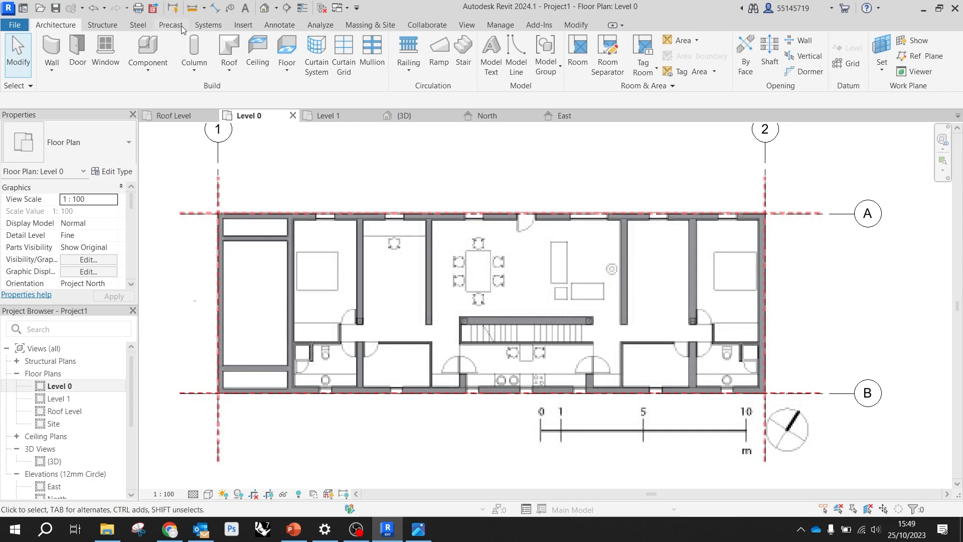
left_click(467, 26)
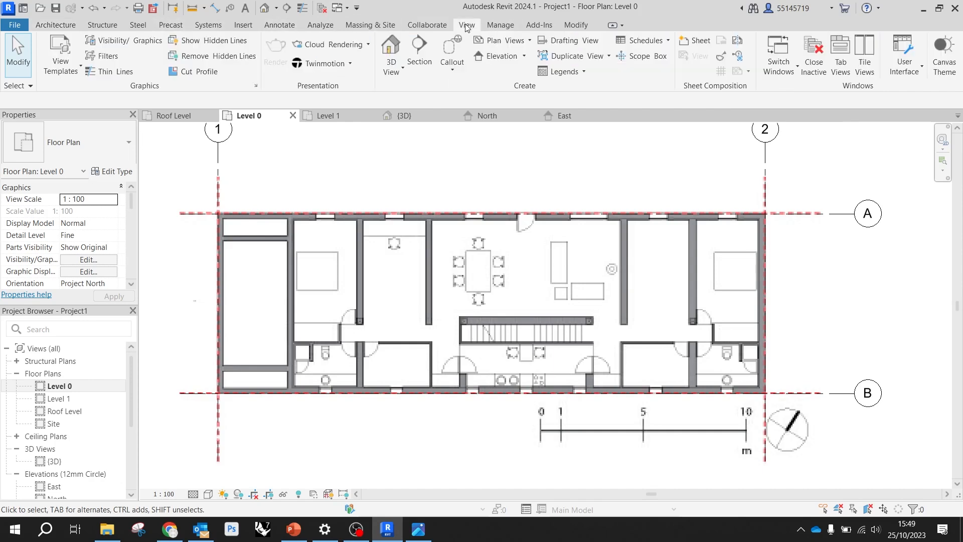
left_click(421, 54)
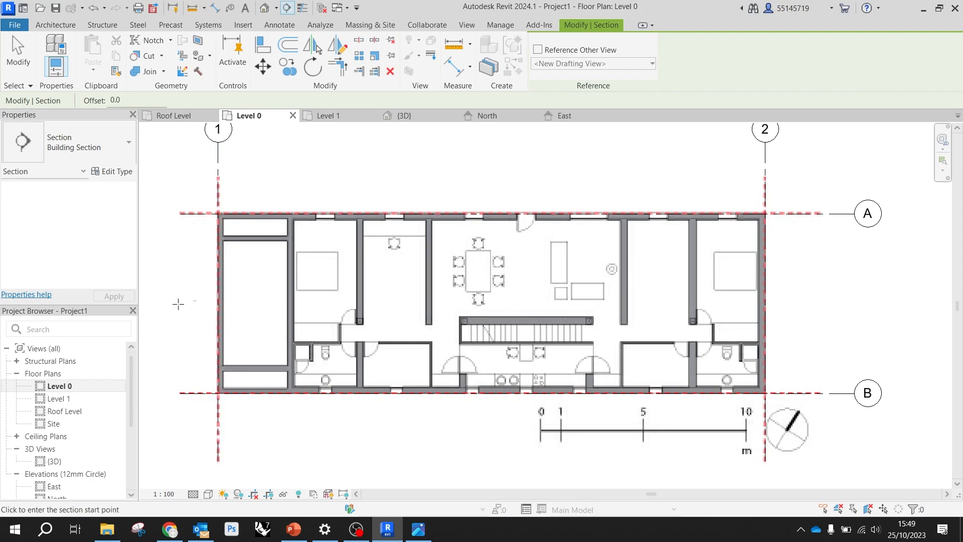
left_click(179, 304)
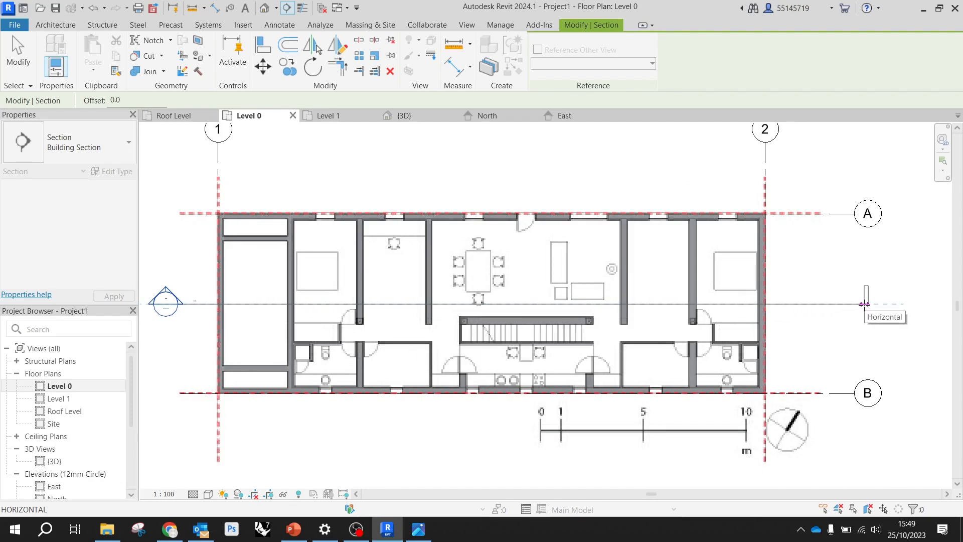
left_click(863, 304)
Flip the section to look towards grid B and extend its view depth past grid B, just below the scale bar
scroll(561, 300, "down", 2)
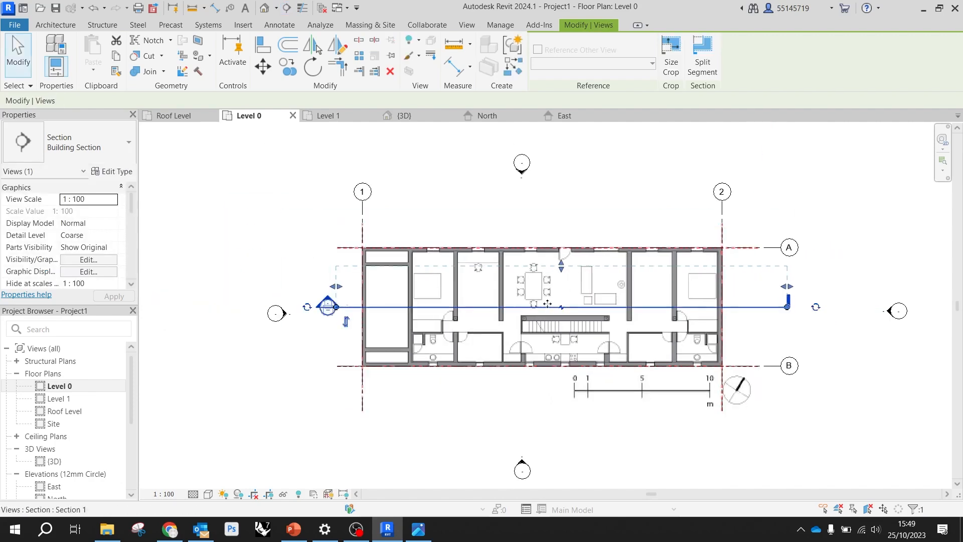
scroll(560, 301, "up", 1)
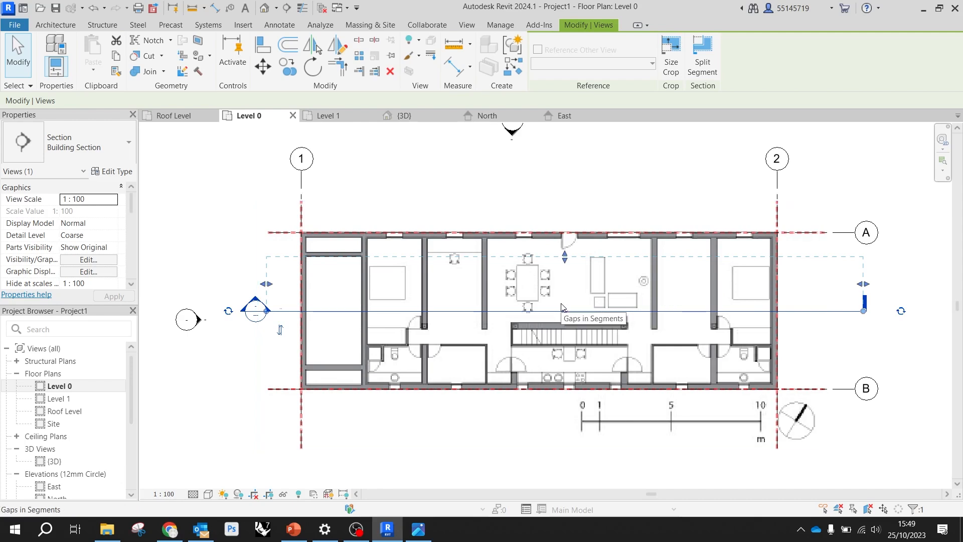
scroll(574, 313, "up", 2)
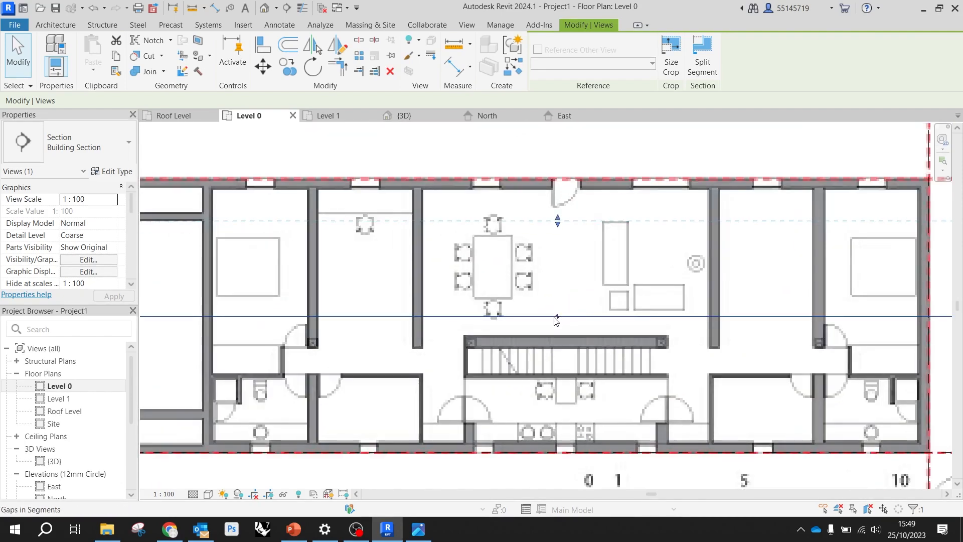
scroll(559, 313, "down", 1)
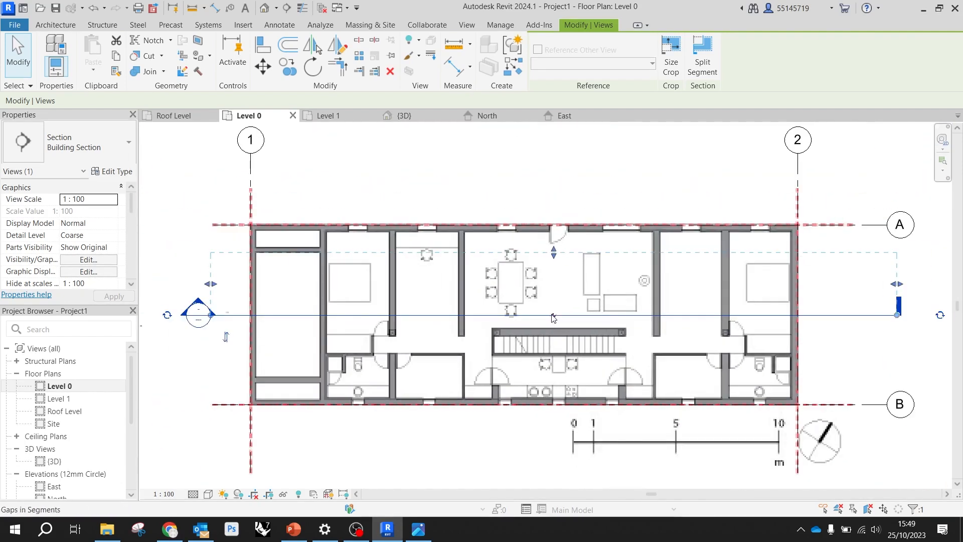
left_click(227, 338)
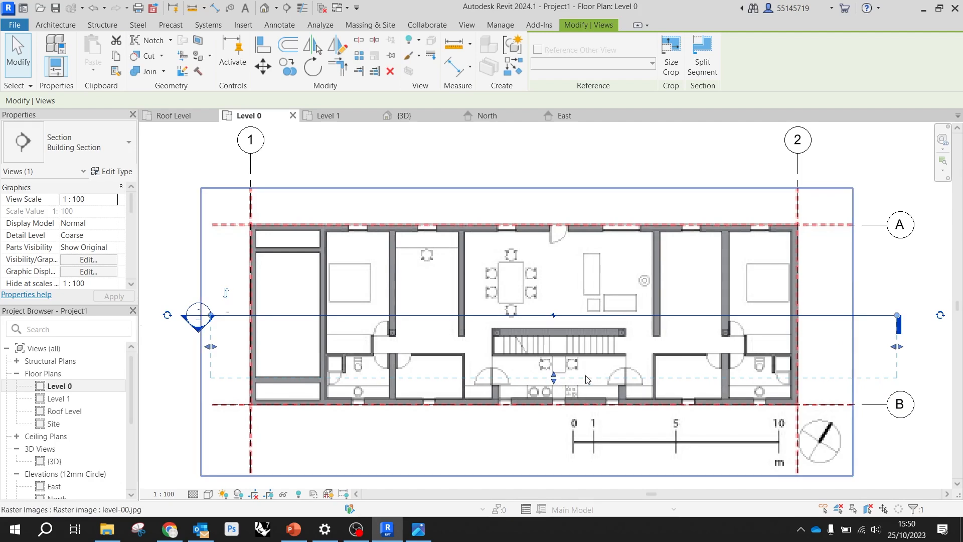
scroll(553, 372, "down", 1)
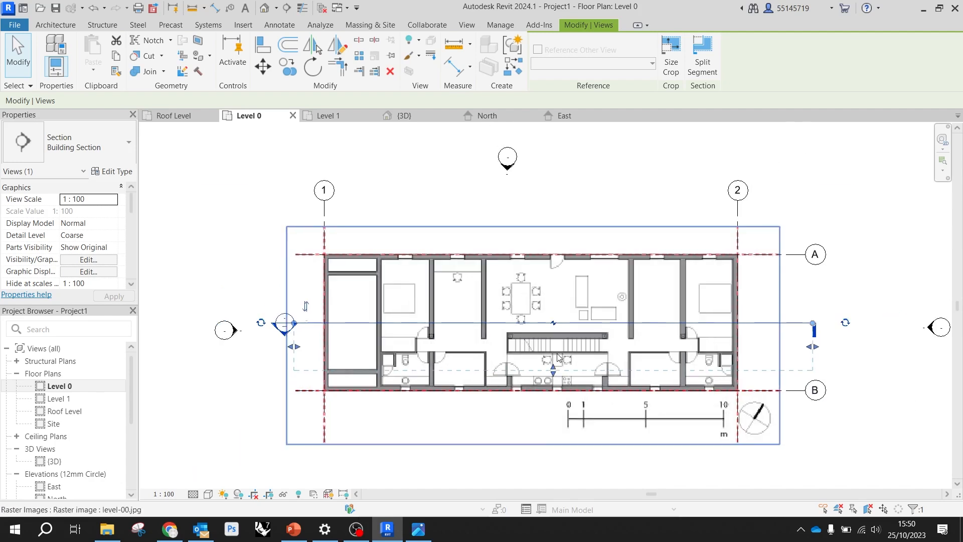
left_click_drag(554, 372, 553, 438)
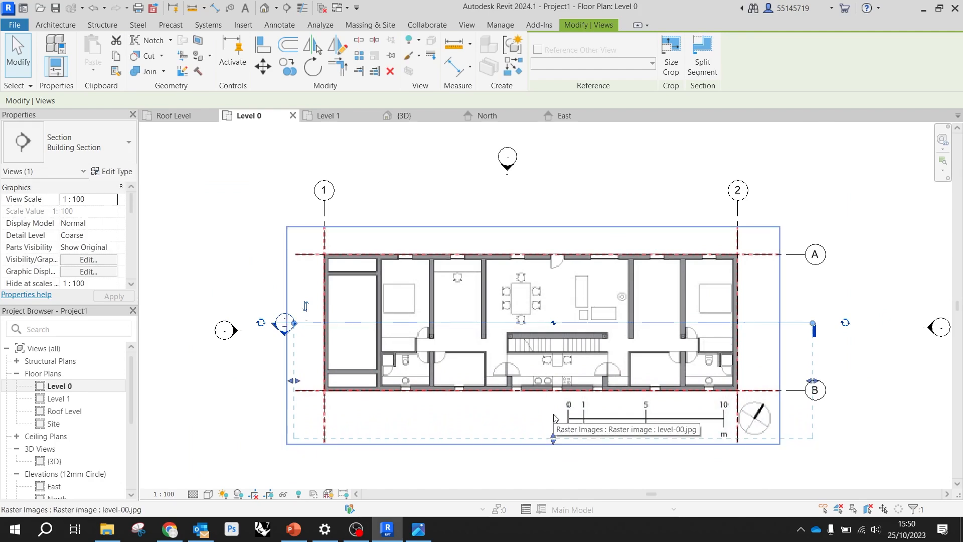
left_click(854, 375)
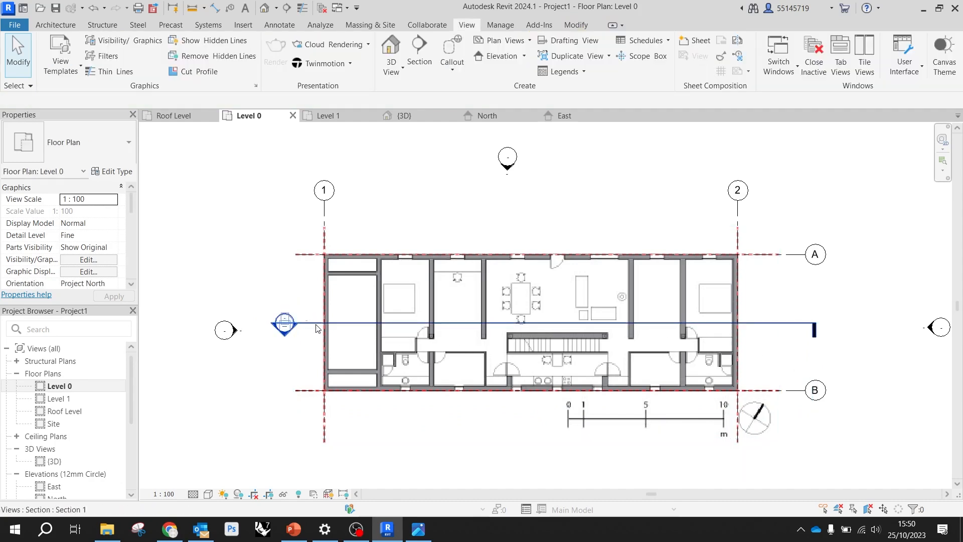
Open the view defined by the section head to check it, and close it to return to the Level 0 plan
scroll(282, 324, "up", 3)
double_click(285, 313)
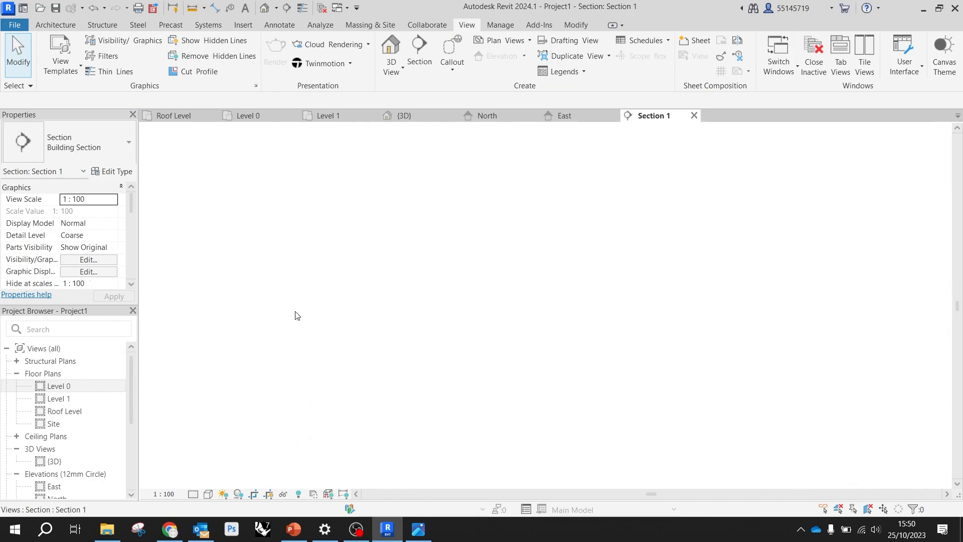
left_click(694, 116)
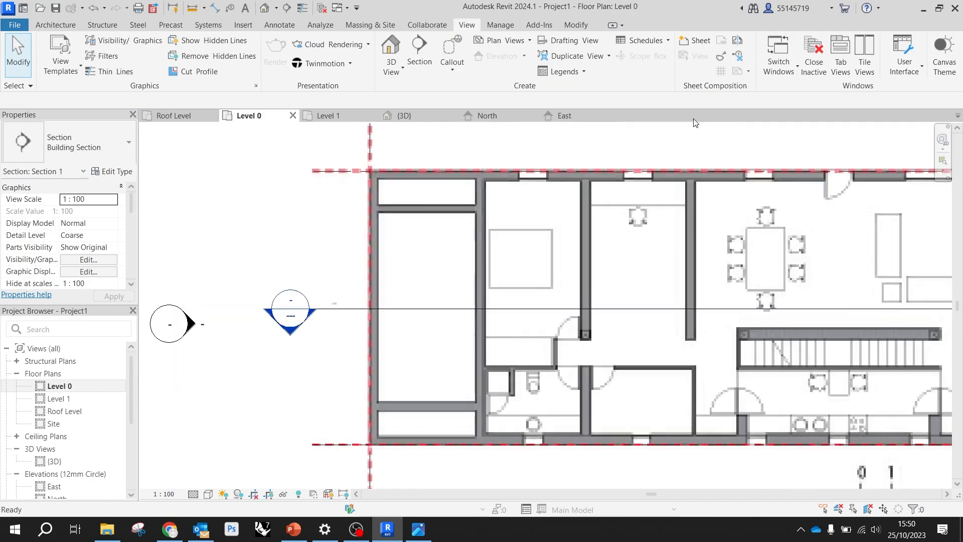
double_click(292, 316)
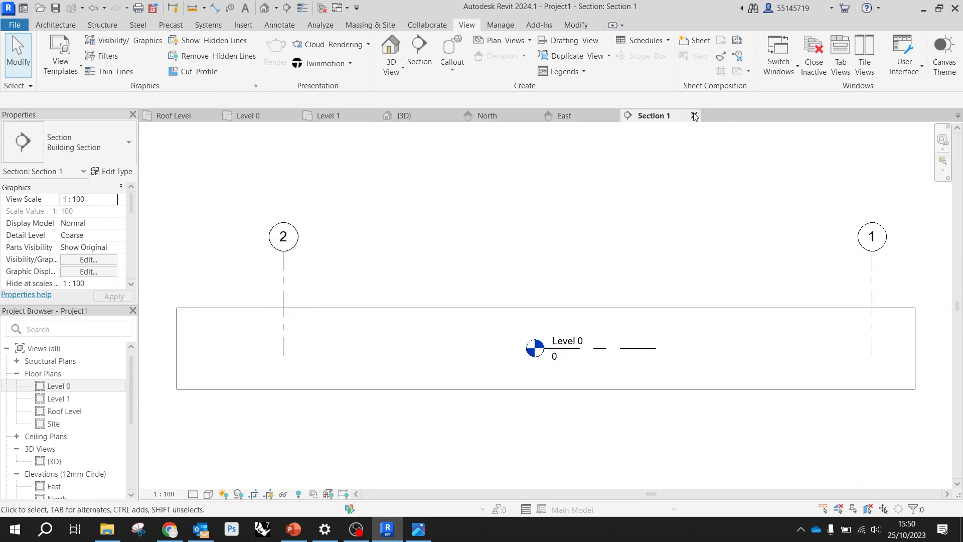
left_click(696, 115)
right_click(291, 315)
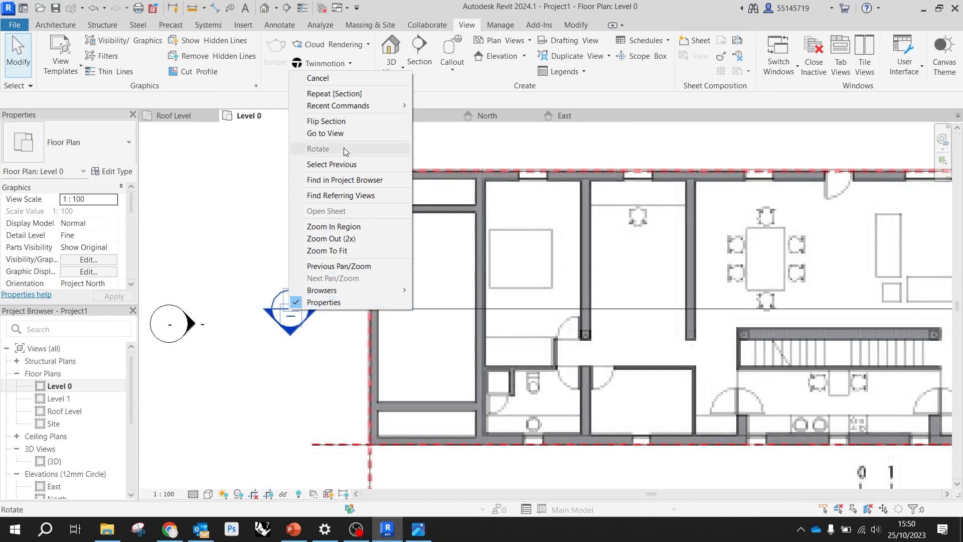
left_click(294, 167)
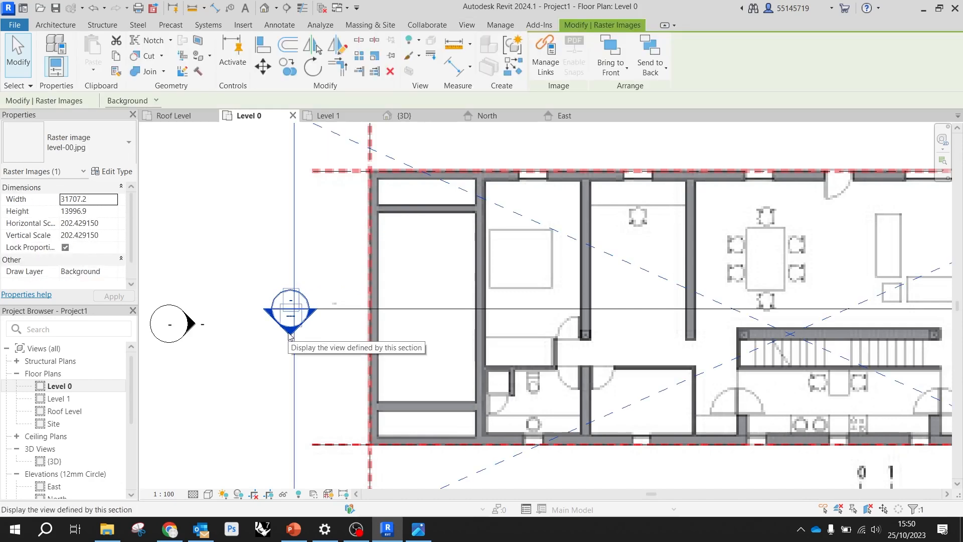
key("Escape")
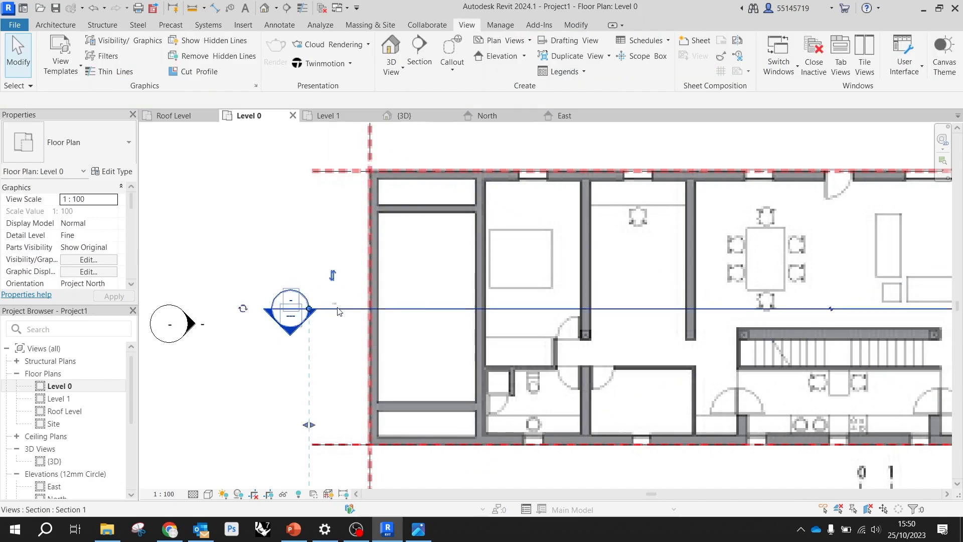
left_click(308, 312)
left_click(118, 145)
left_click(120, 145)
left_click(123, 146)
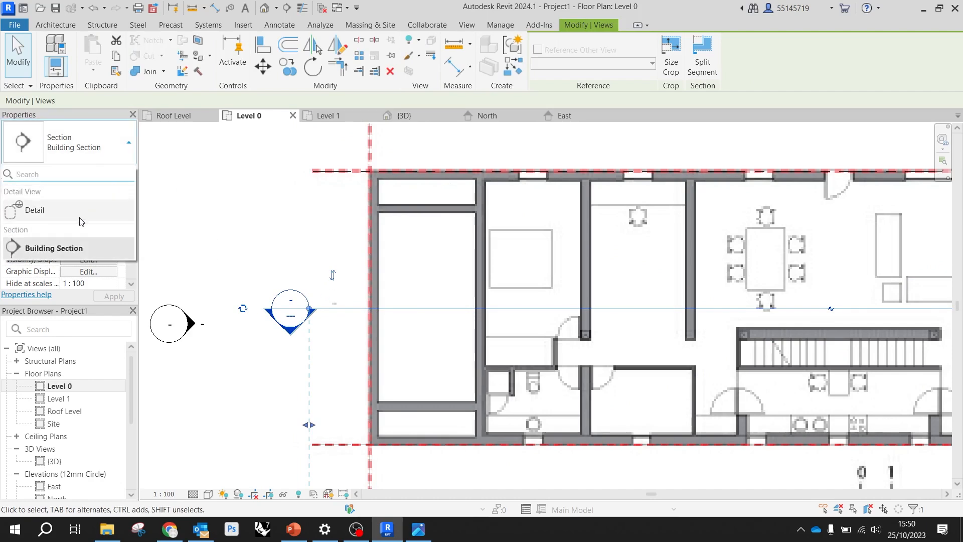
left_click(204, 210)
scroll(291, 263, "down", 4)
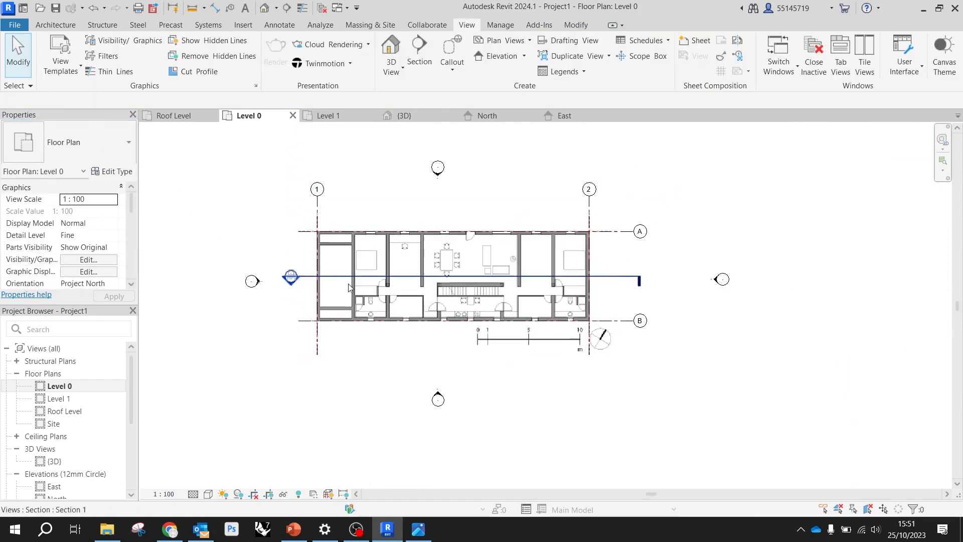
left_click(641, 281)
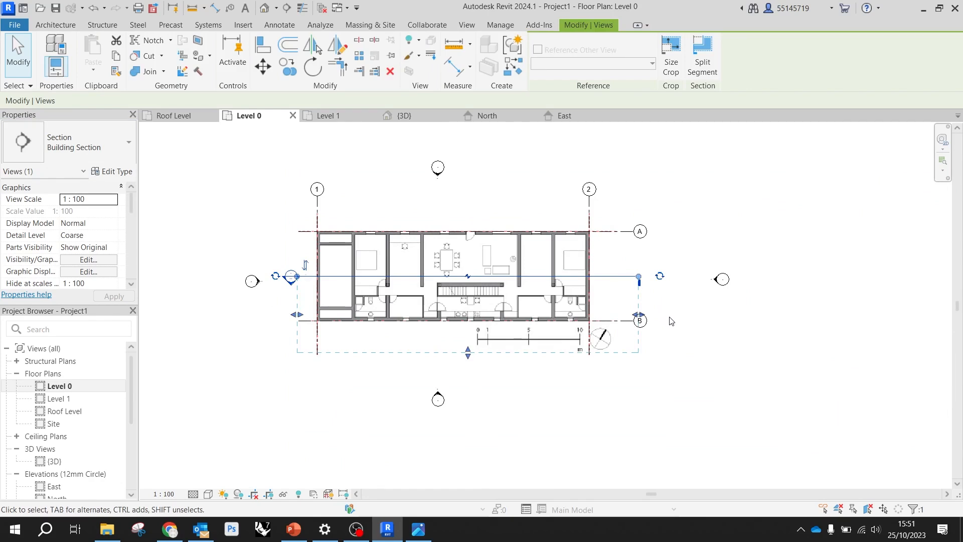
left_click(679, 361)
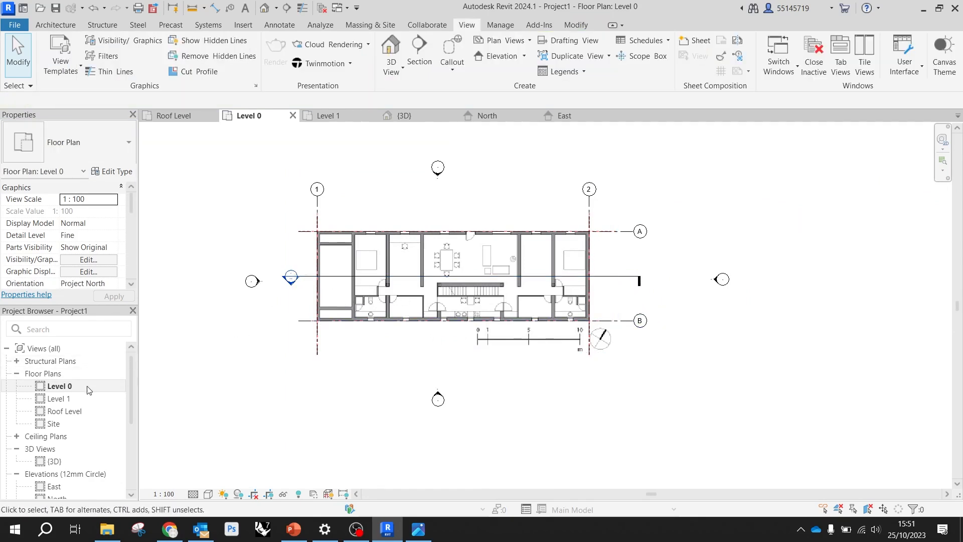
Rename the building section view Section 1 as Section A
scroll(100, 401, "down", 5)
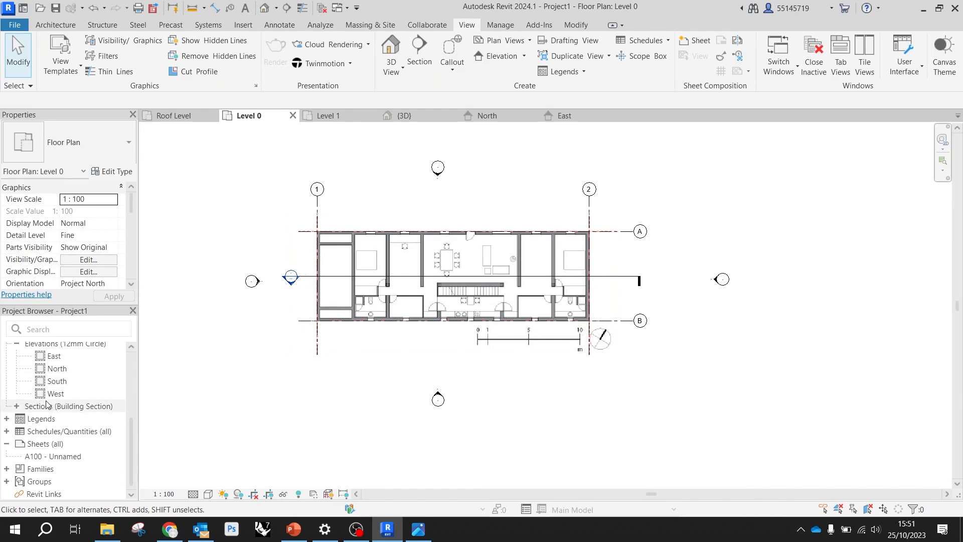
left_click(18, 410)
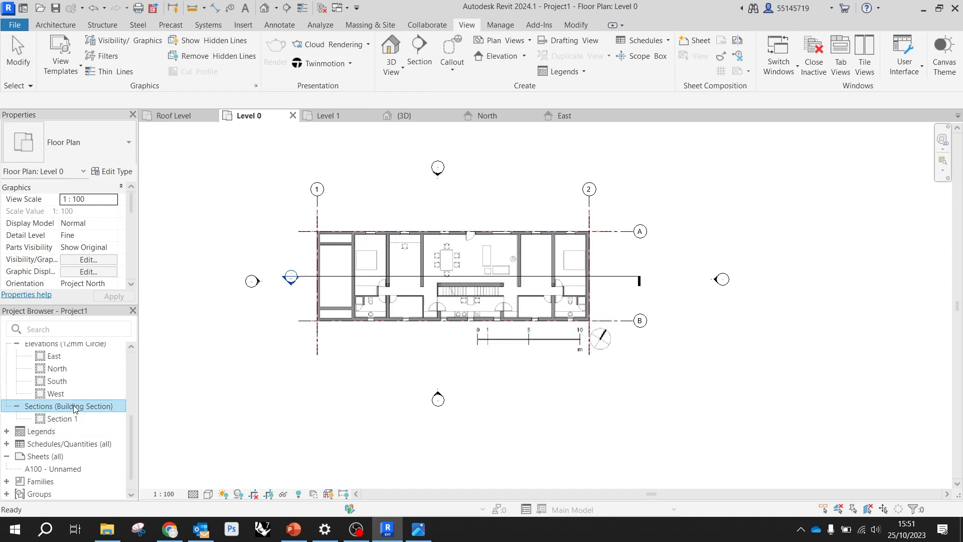
right_click(65, 423)
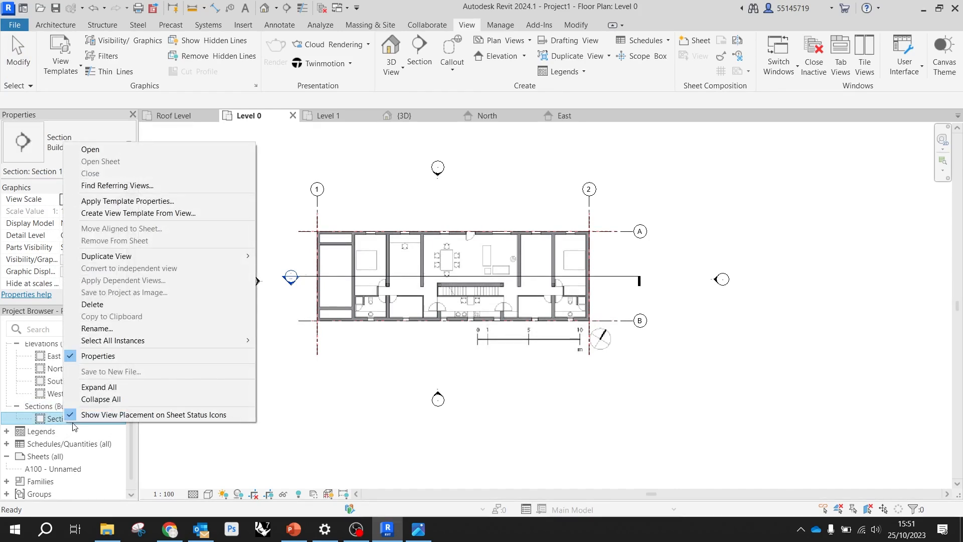
left_click(113, 330)
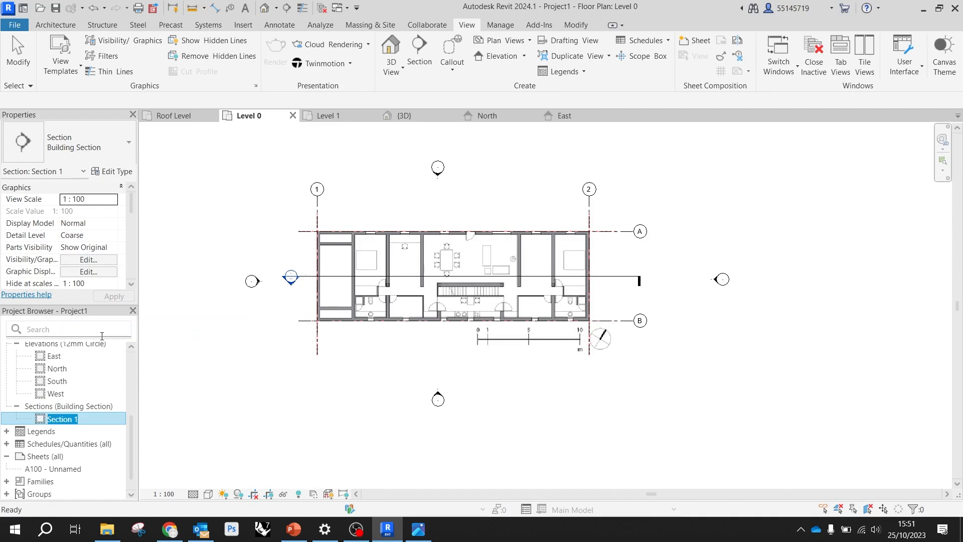
type("S")
left_click(219, 356)
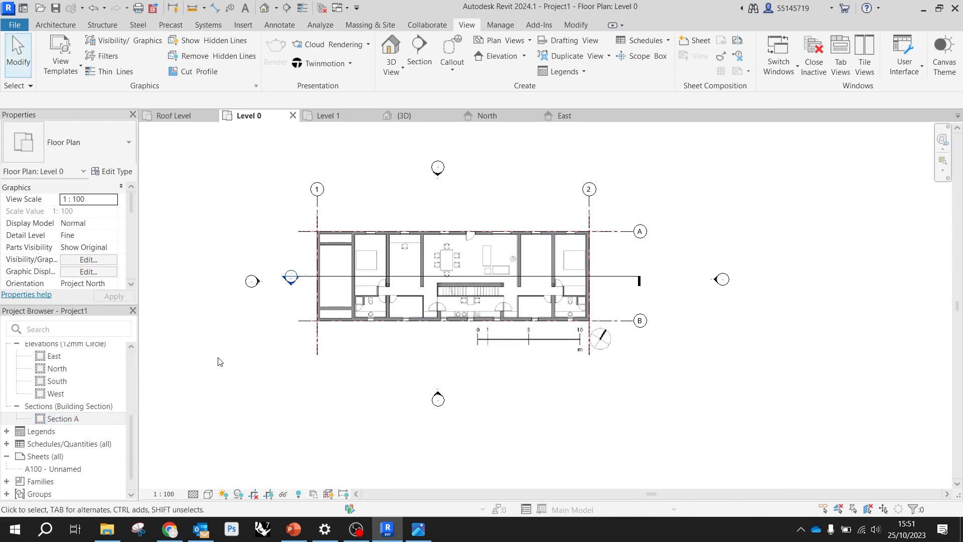
Check Section A's line and view extents in the Level 0 plan and examine the area around the staircase
left_click(622, 281)
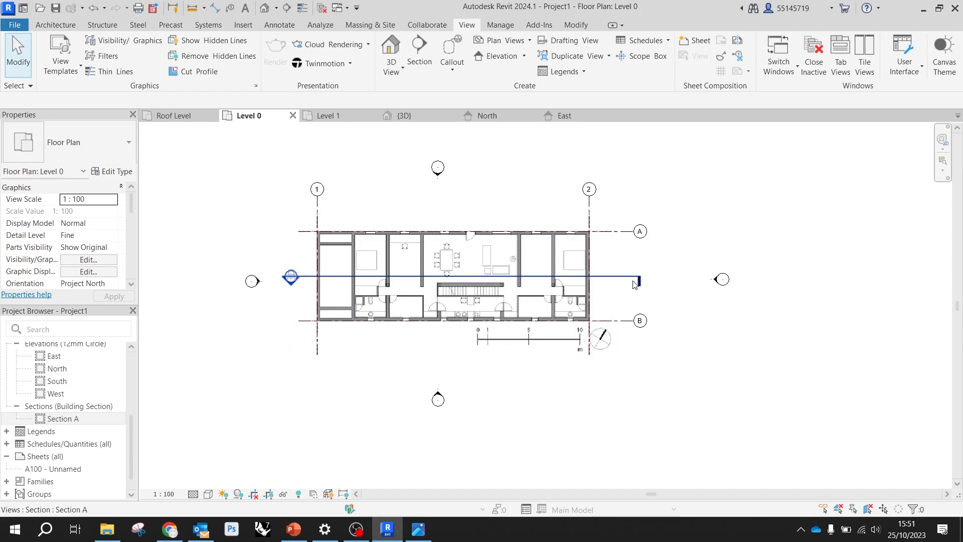
left_click(635, 281)
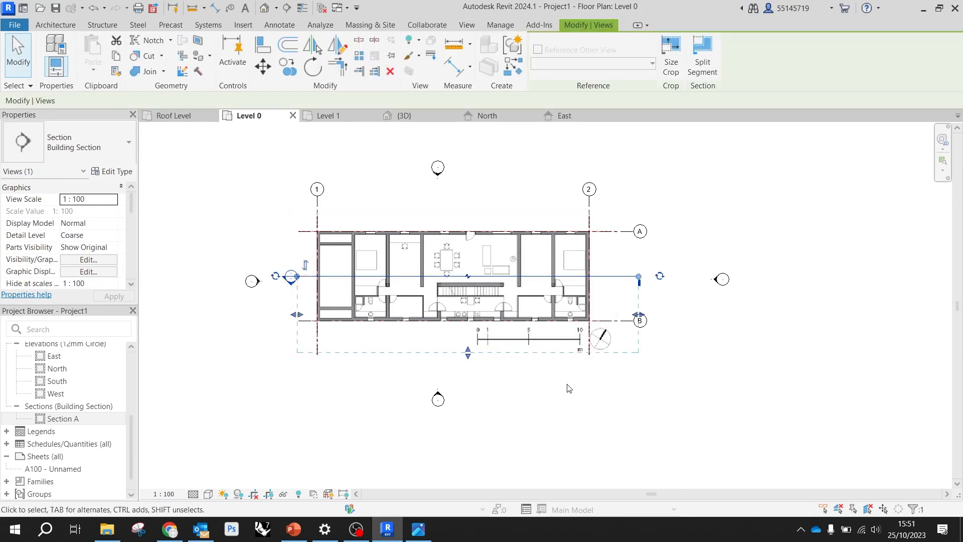
left_click(567, 389)
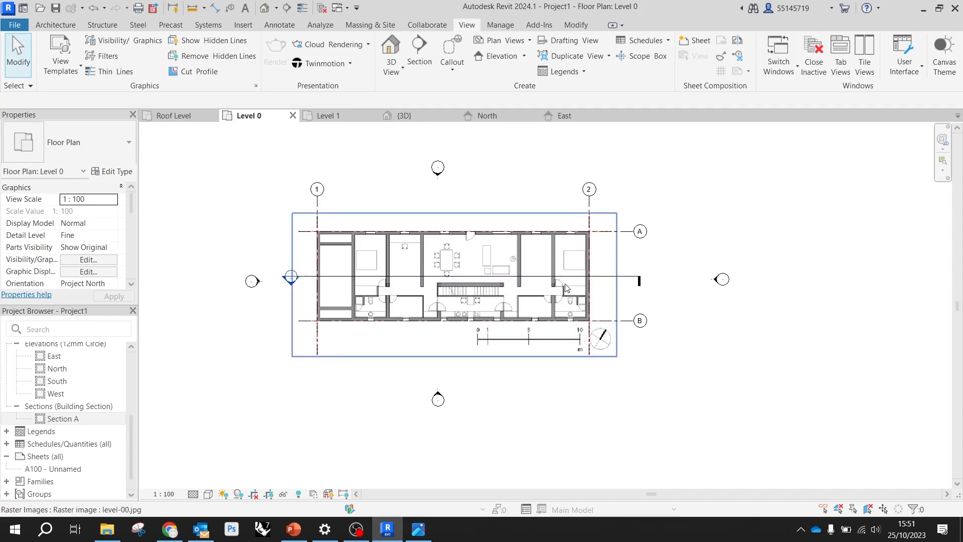
scroll(508, 313, "up", 3)
scroll(507, 311, "up", 2)
scroll(510, 366, "down", 3)
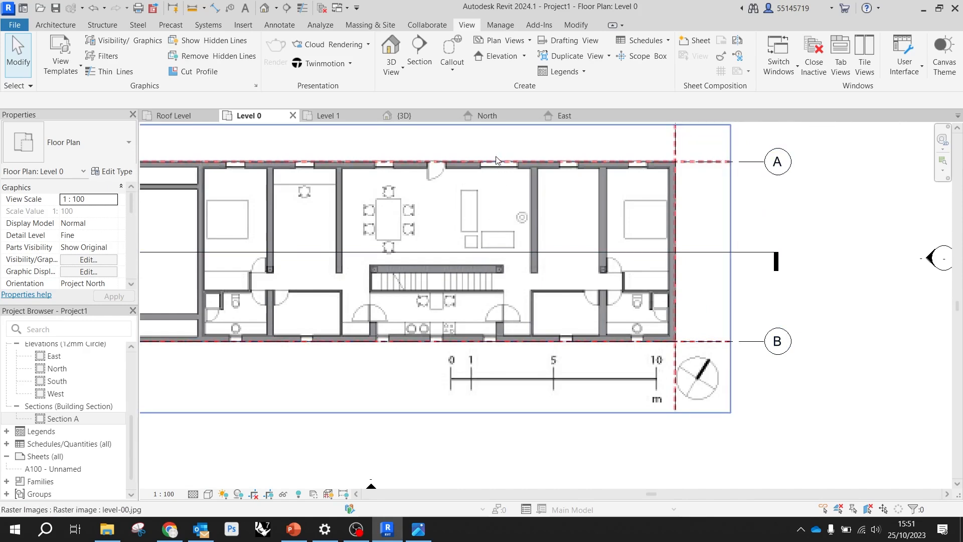
scroll(509, 188, "down", 1)
scroll(559, 218, "down", 2)
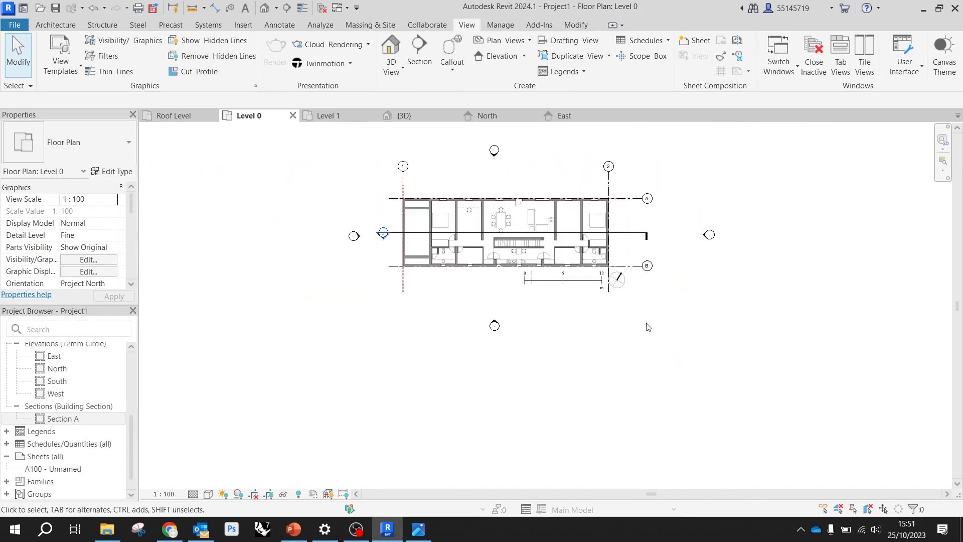
Draw a vertical building section through the staircase end nearest grid 2, from below grid B to above grid A, and extend its depth past grid 1
left_click(420, 44)
scroll(521, 261, "up", 2)
scroll(537, 270, "up", 3)
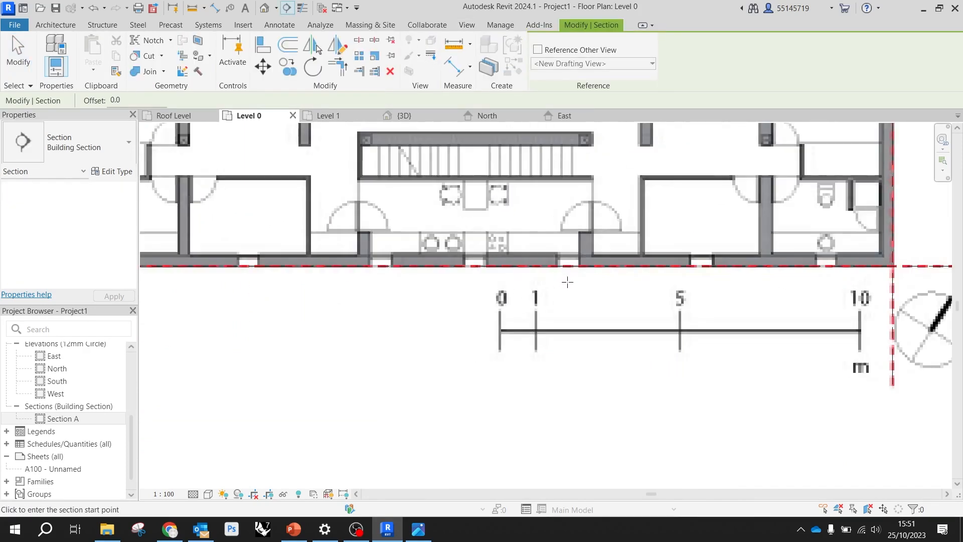
left_click(571, 302)
scroll(572, 287, "down", 4)
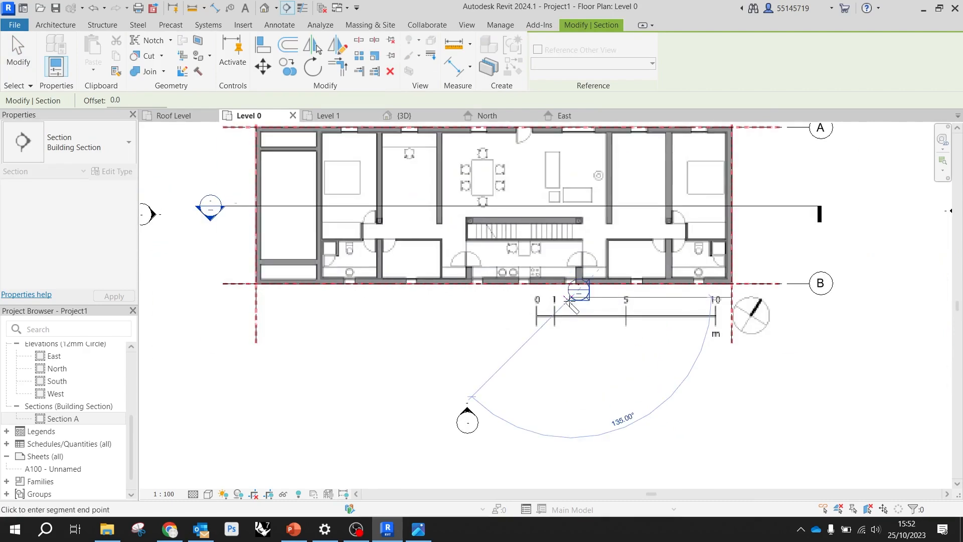
scroll(573, 203, "up", 4)
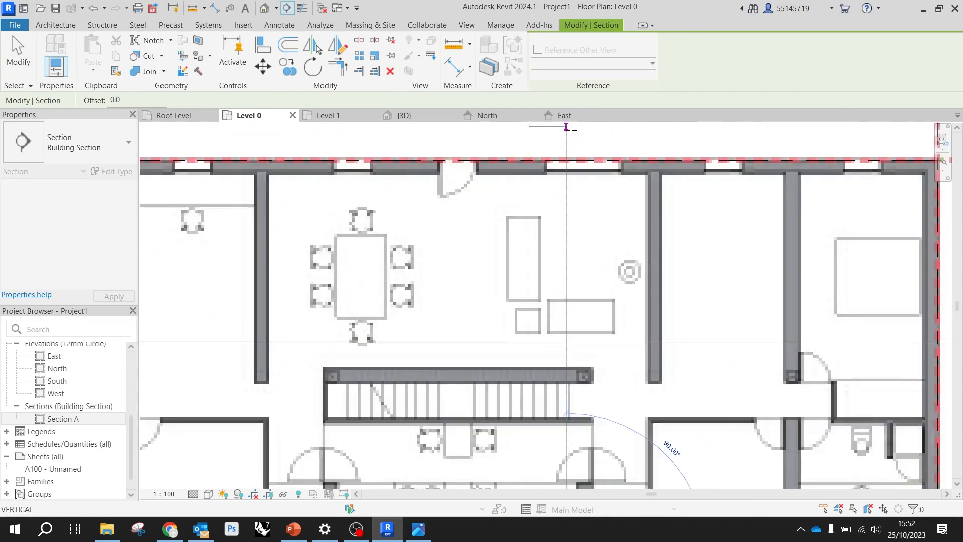
scroll(566, 135, "down", 4)
left_click(567, 141)
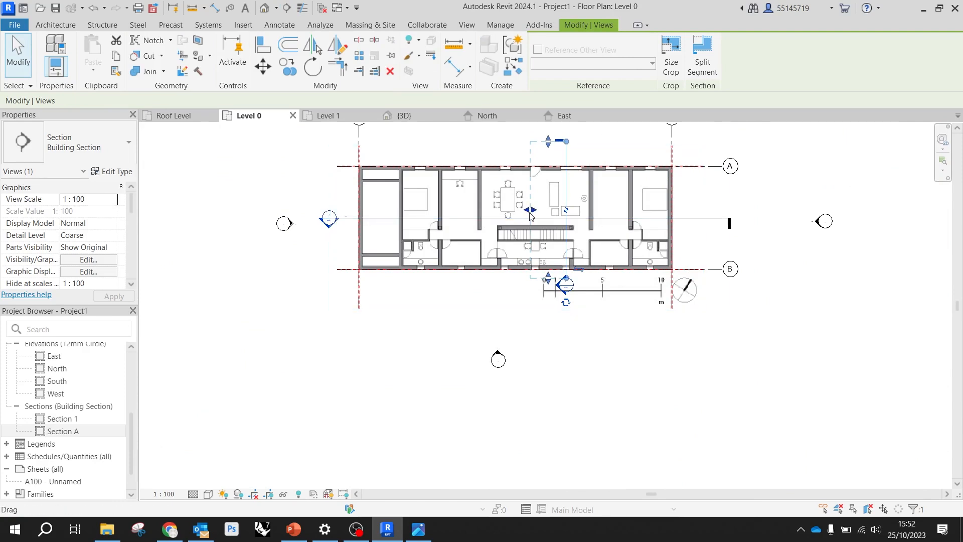
left_click_drag(532, 210, 310, 191)
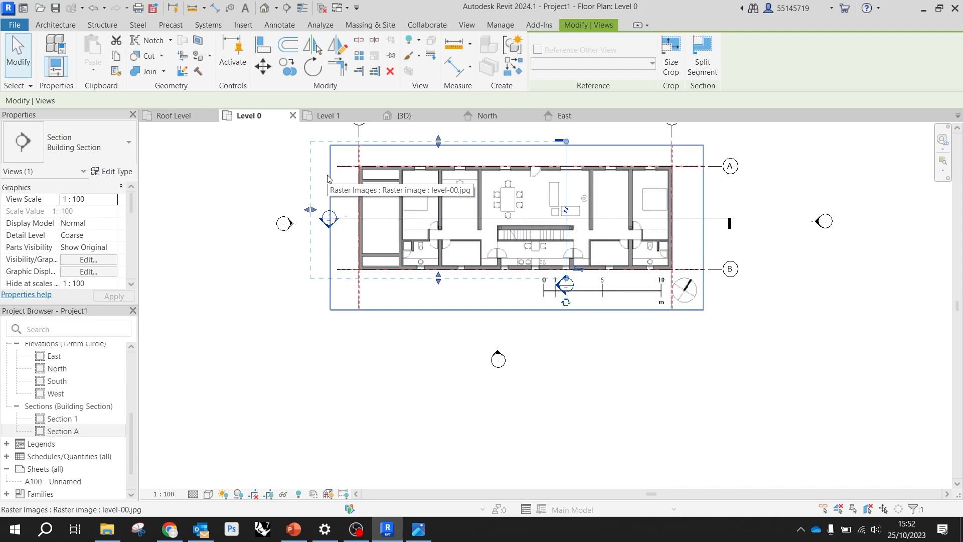
left_click(628, 361)
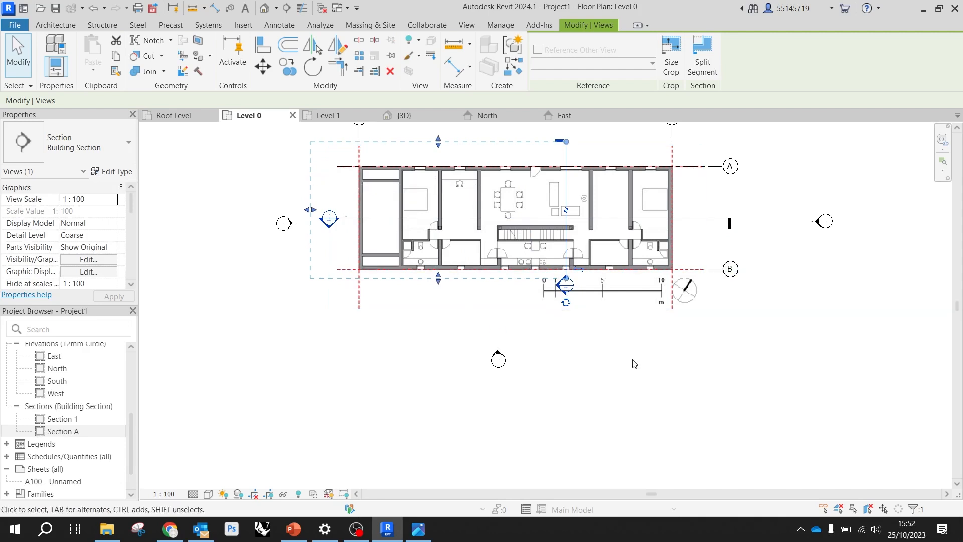
Rename the new building section view as Section B
left_click(78, 422)
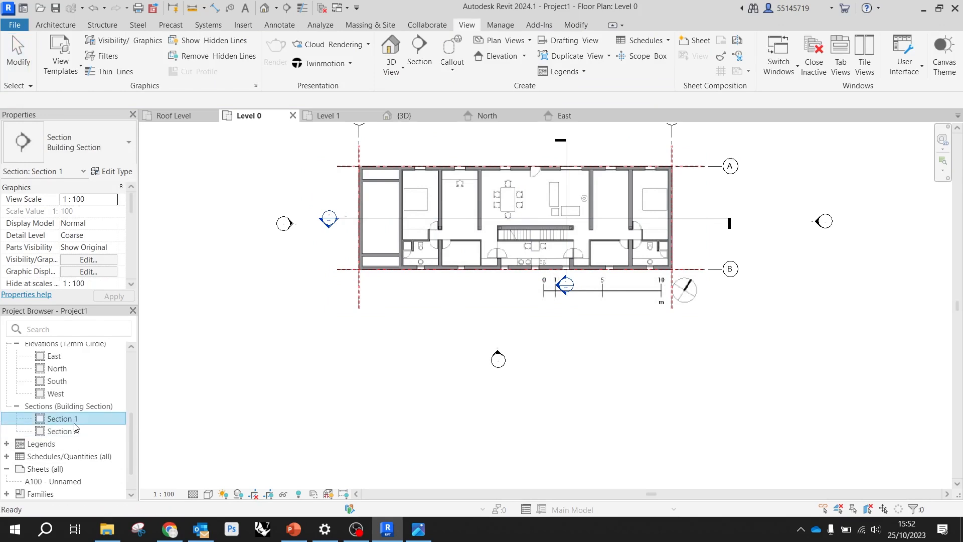
right_click(75, 421)
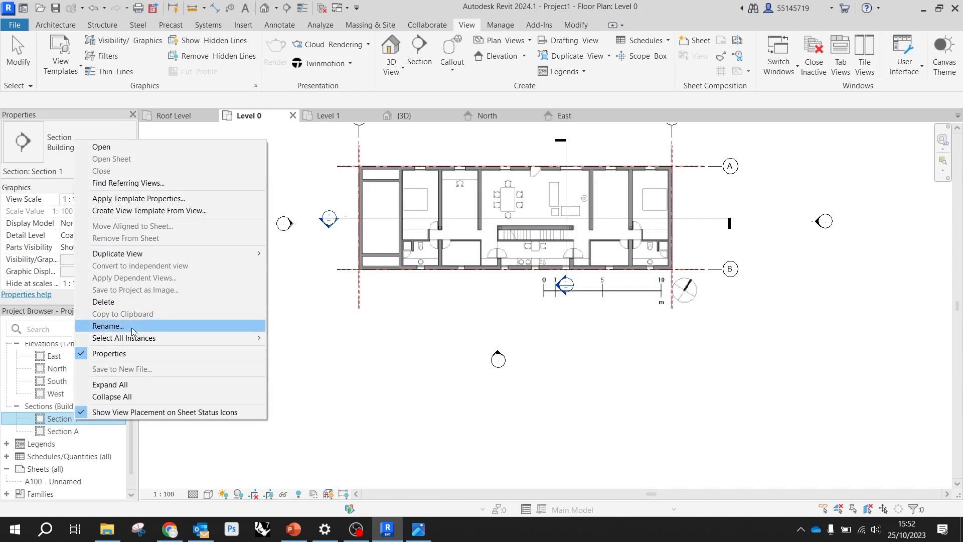
left_click(144, 325)
left_click(75, 418)
key("BackSpace")
type("B")
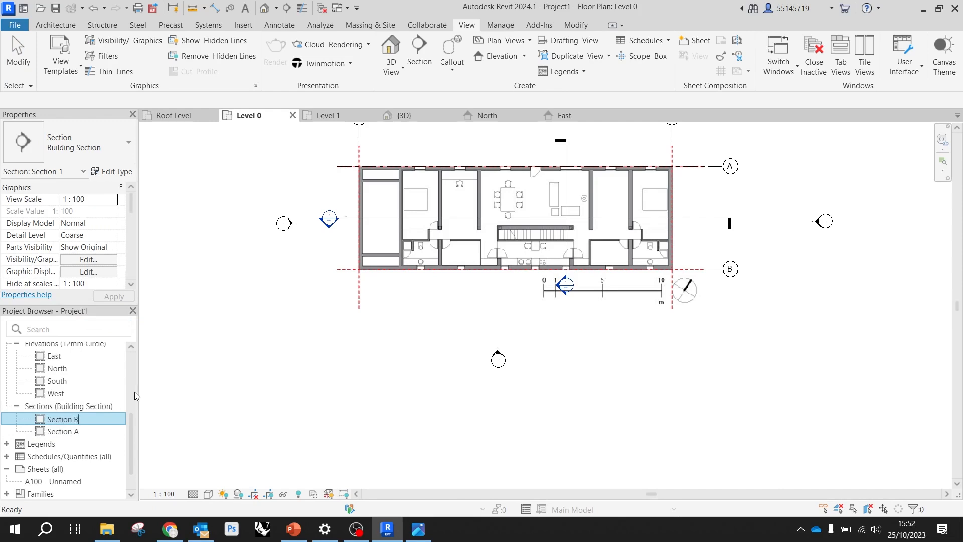
key("Return")
left_click(382, 408)
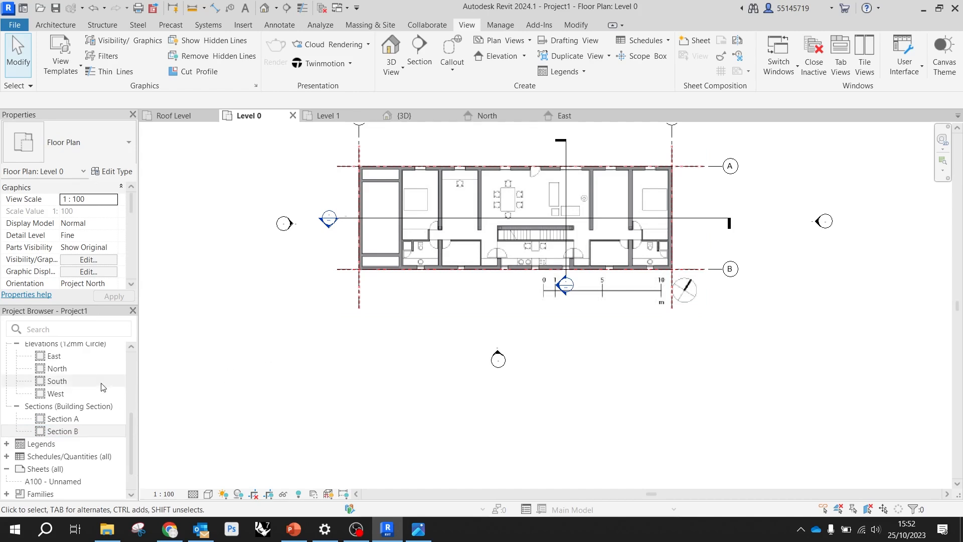
Open Section A and enlarge its crop region above Roof Level, below Level 0 and outward beyond grid 1
left_click(78, 419)
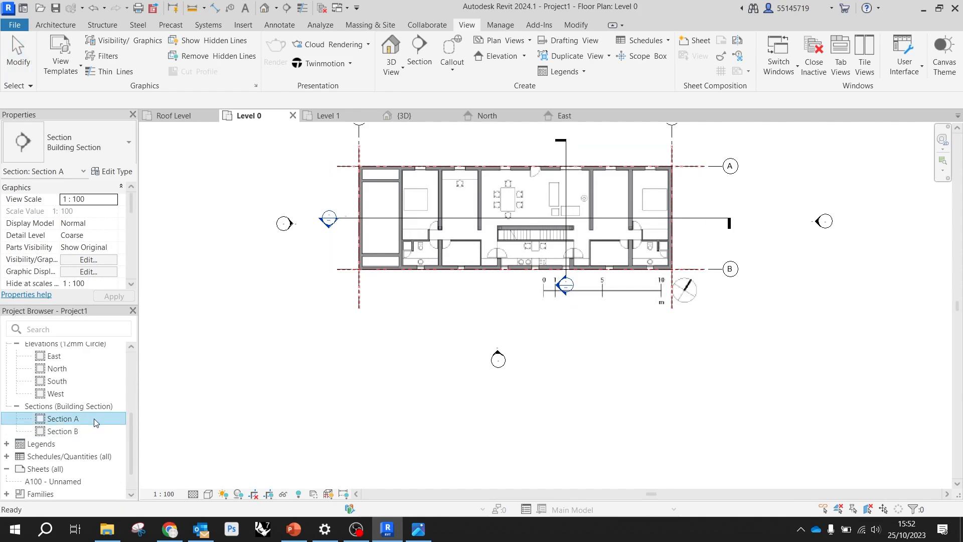
double_click(95, 422)
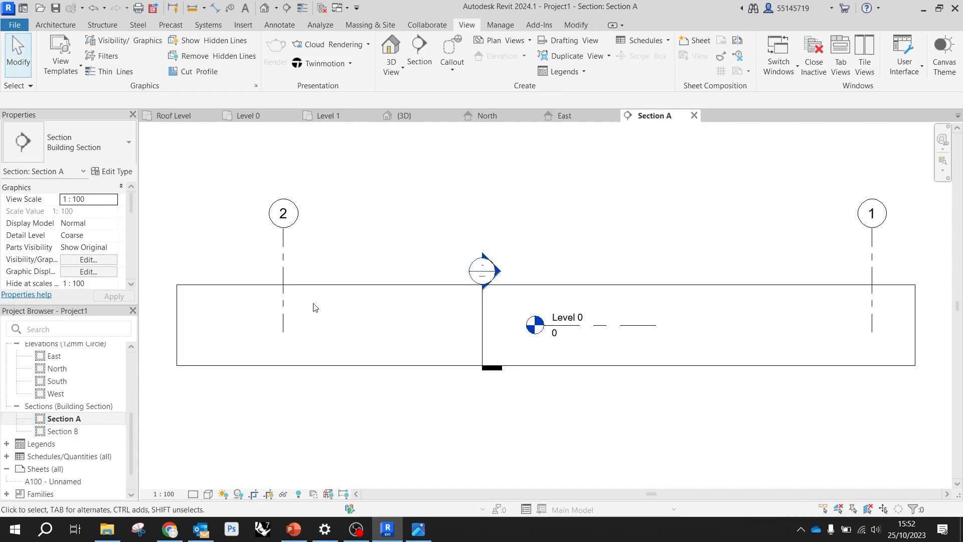
scroll(303, 273, "down", 3)
left_click(492, 280)
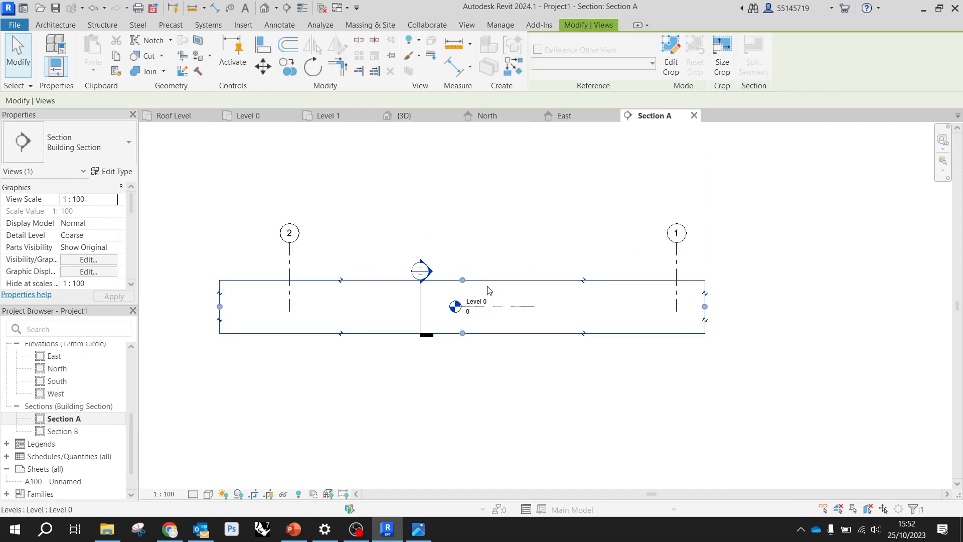
left_click_drag(462, 280, 462, 143)
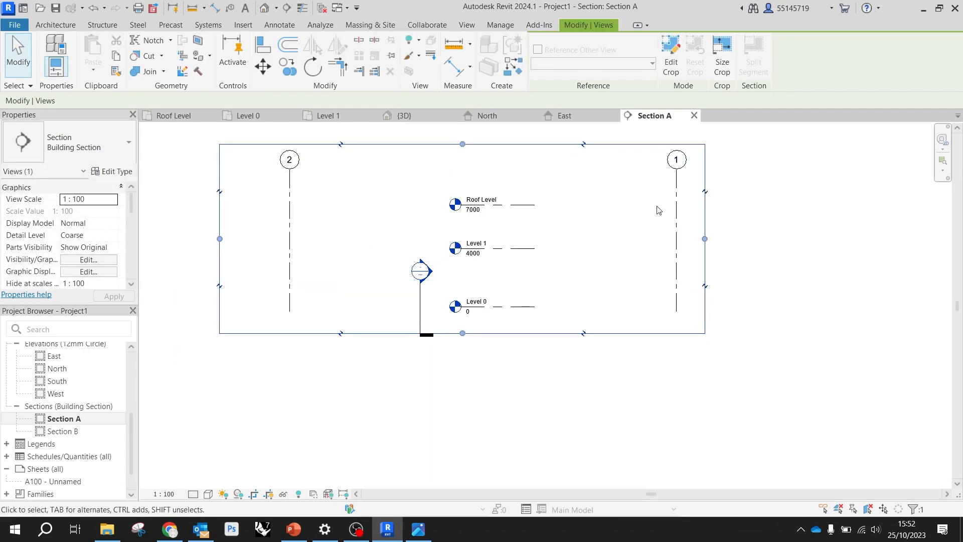
left_click_drag(704, 238, 786, 239)
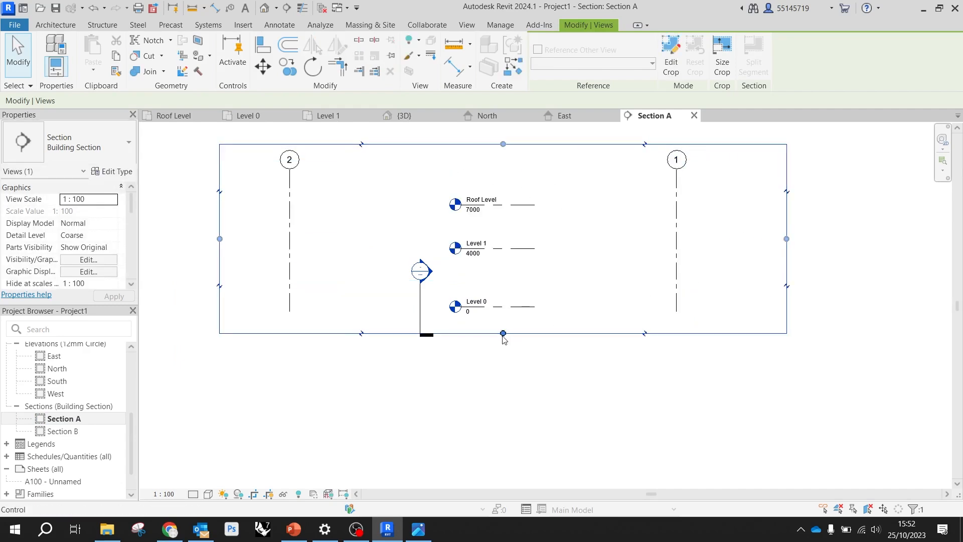
left_click_drag(503, 335, 503, 397)
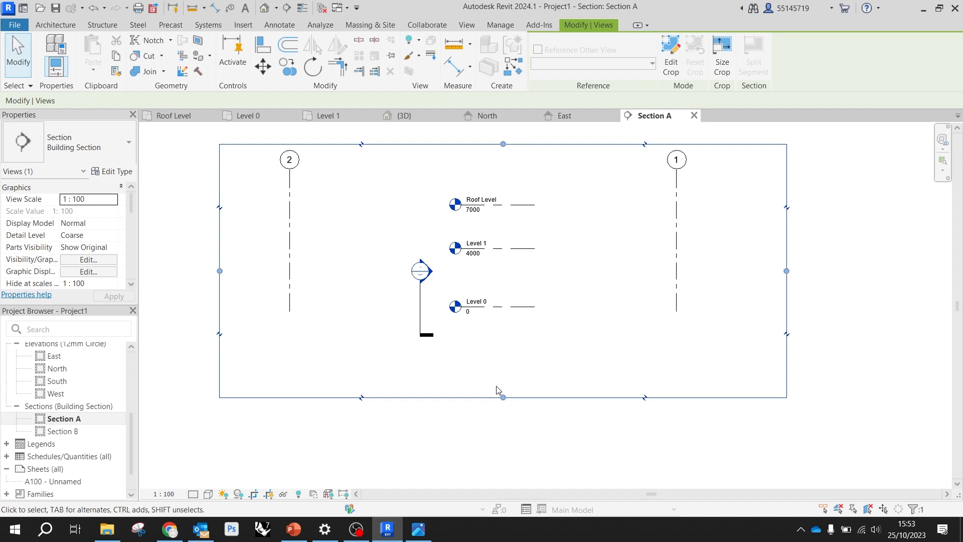
Stretch the aligned level lines past grids 2 and 1 to nearly the full width of Section A's crop region
left_click(514, 307)
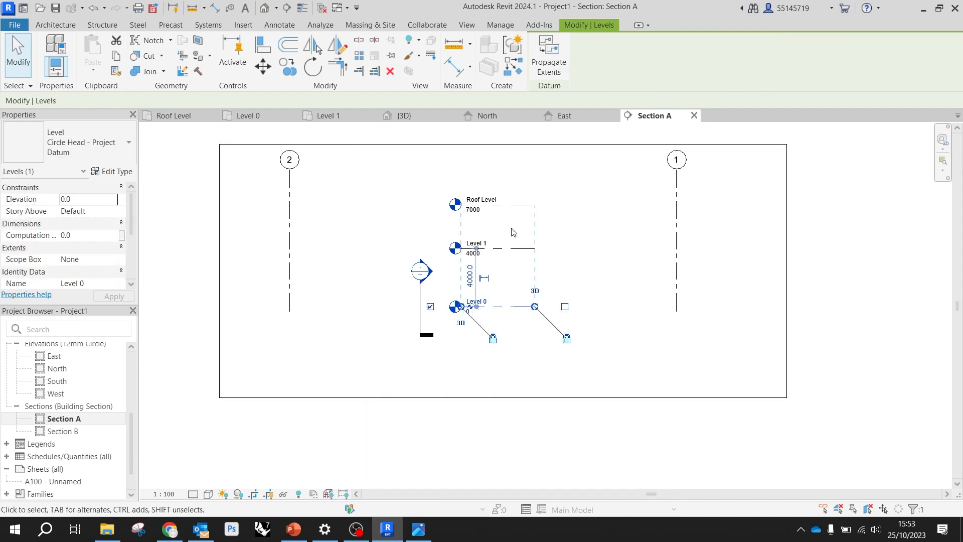
mouse_move(463, 307)
left_mouse_down()
mouse_move(222, 306)
mouse_move(224, 288)
left_mouse_up()
left_click_drag(536, 308, 775, 306)
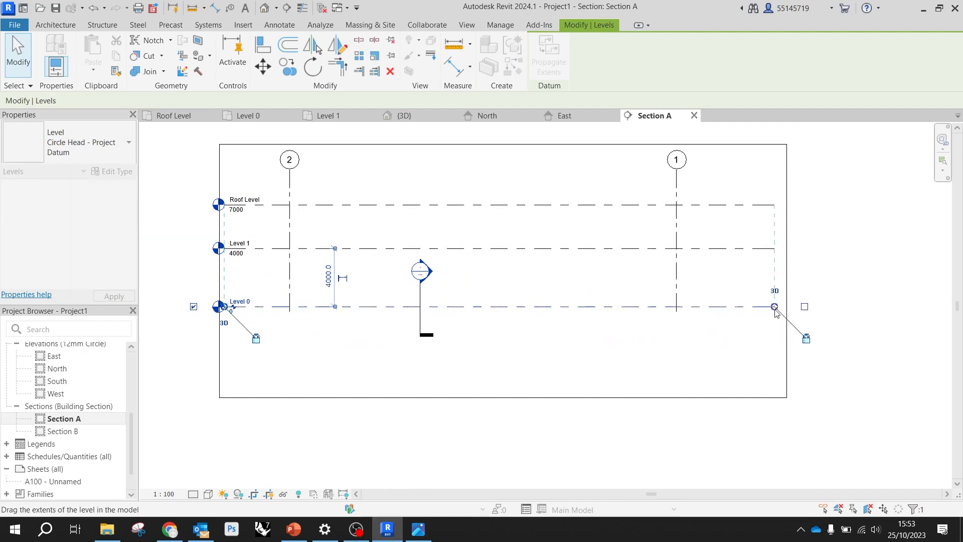
left_click(856, 326)
scroll(806, 310, "down", 3)
scroll(547, 268, "up", 4)
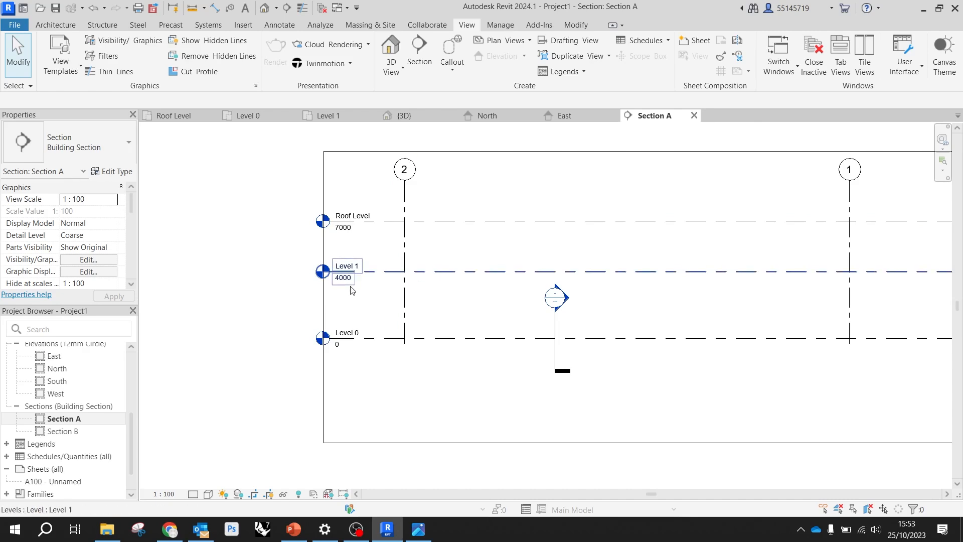
Enlarge Section A's crop region on all four sides to leave generous space around the levels and grids
scroll(145, 265, "down", 2)
left_click(248, 342)
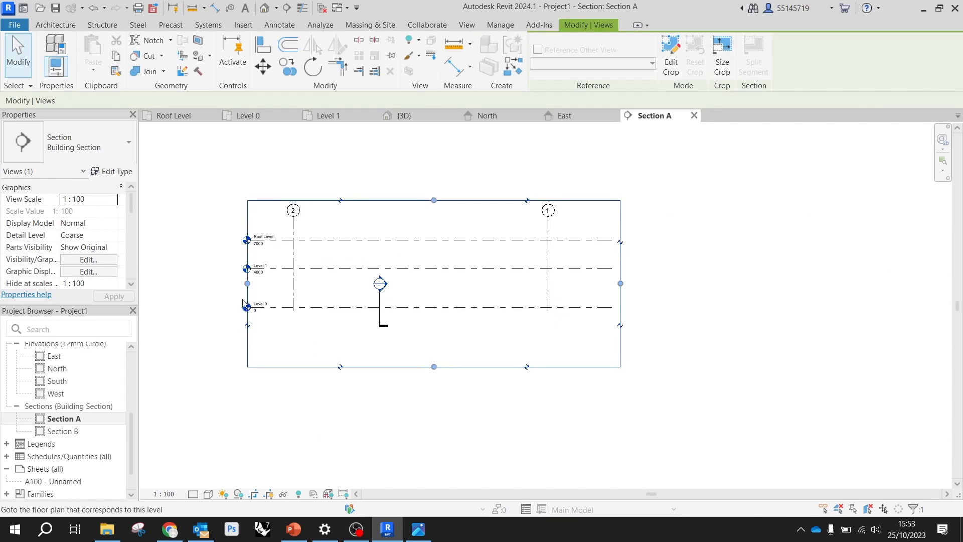
left_click_drag(247, 284, 151, 284)
scroll(303, 321, "down", 1)
left_click_drag(366, 229, 364, 160)
left_click_drag(543, 258, 699, 258)
left_click_drag(445, 355, 445, 379)
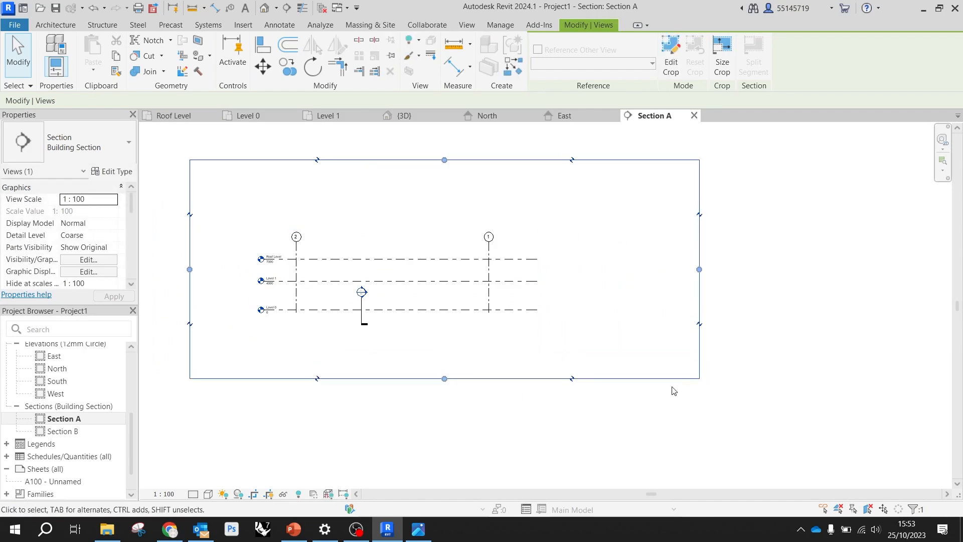
left_click(783, 345)
right_click(745, 376)
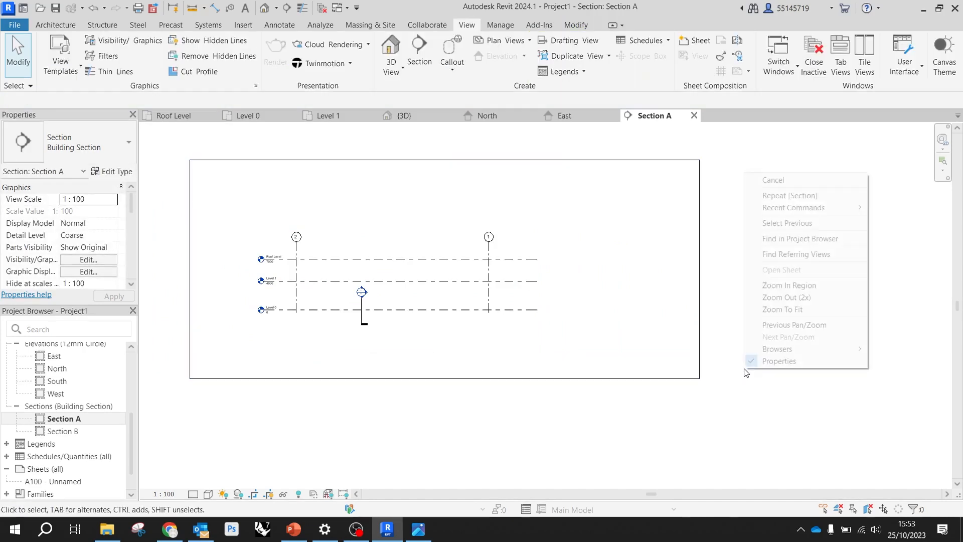
left_click(706, 409)
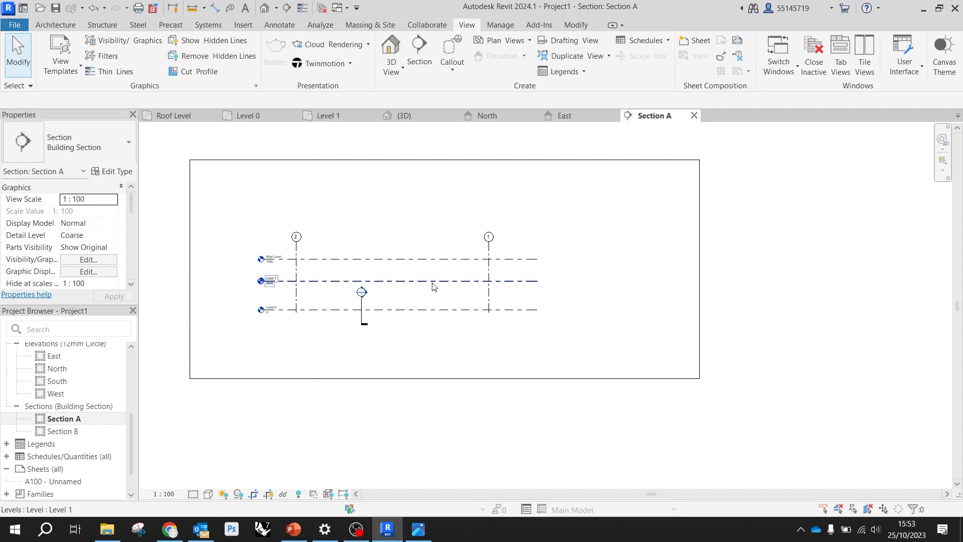
scroll(254, 248, "up", 2)
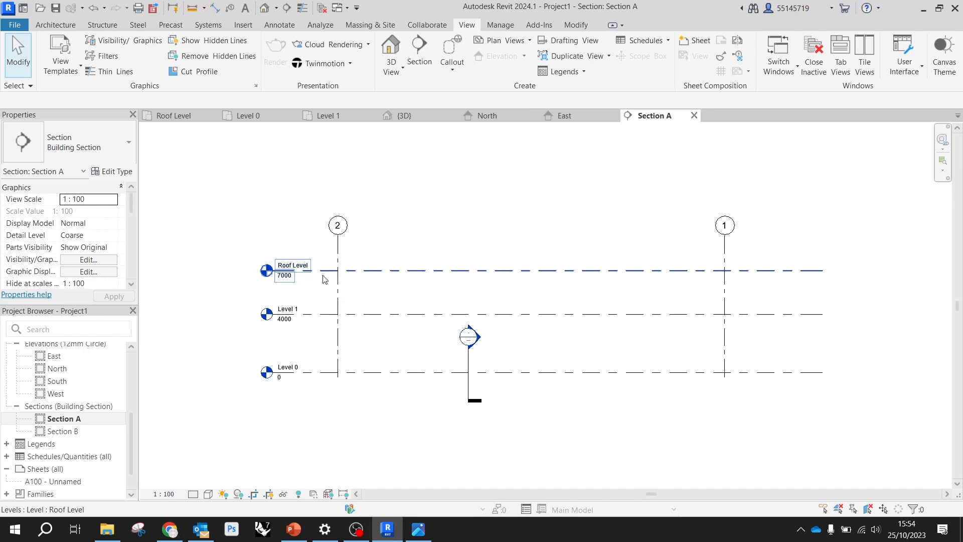
scroll(406, 280, "down", 2)
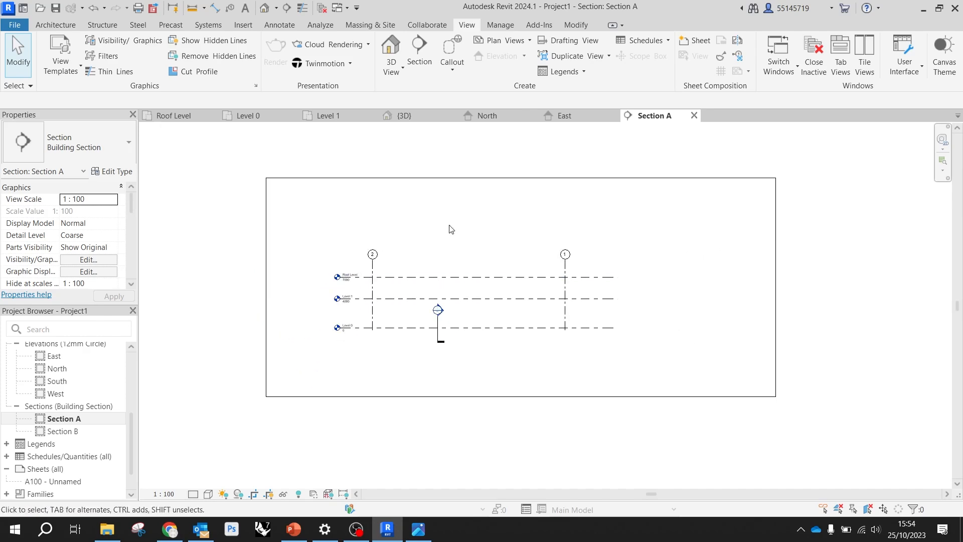
Extend Section A's crop region further outward above Roof Level, below Level 0 and beyond grids 1 and 2
left_click(516, 180)
left_click_drag(520, 178, 512, 309)
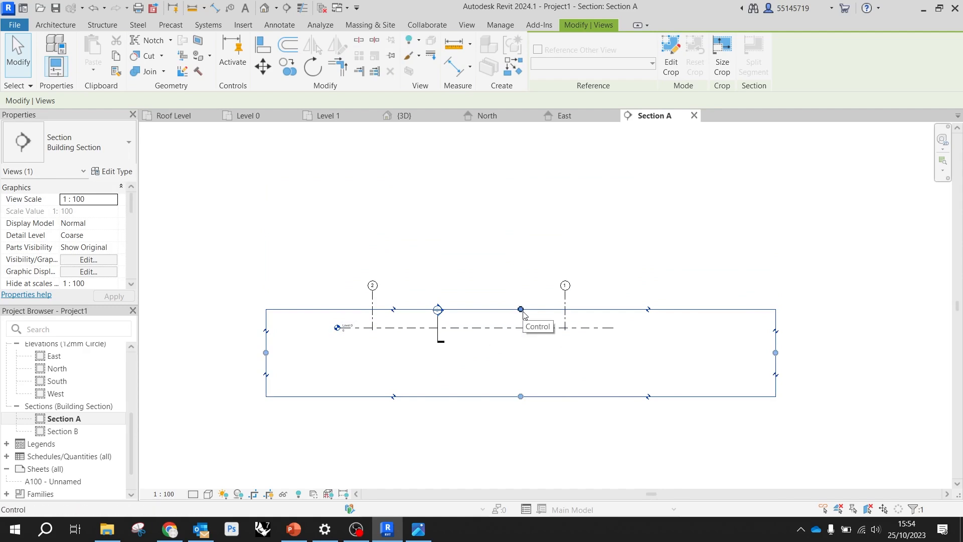
left_click_drag(521, 309, 490, 144)
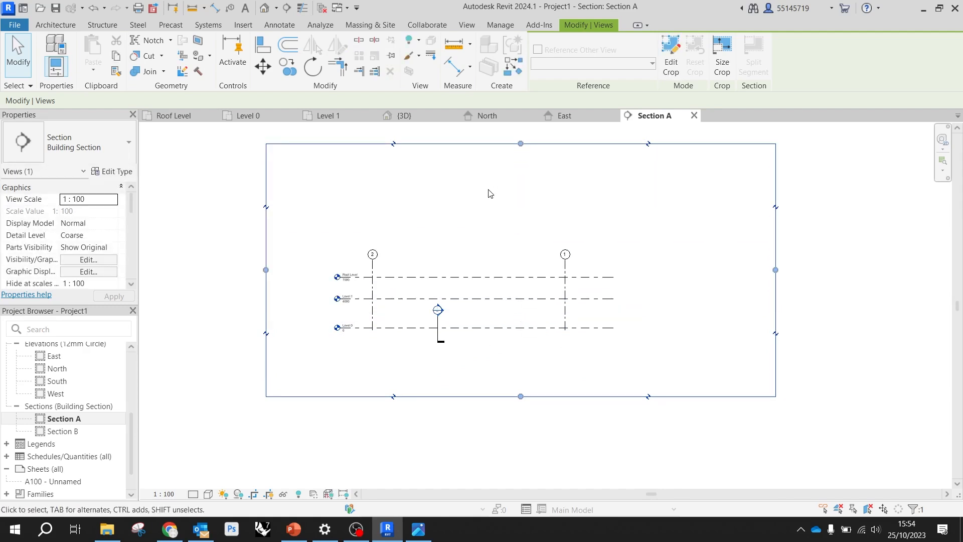
left_click_drag(776, 269, 820, 269)
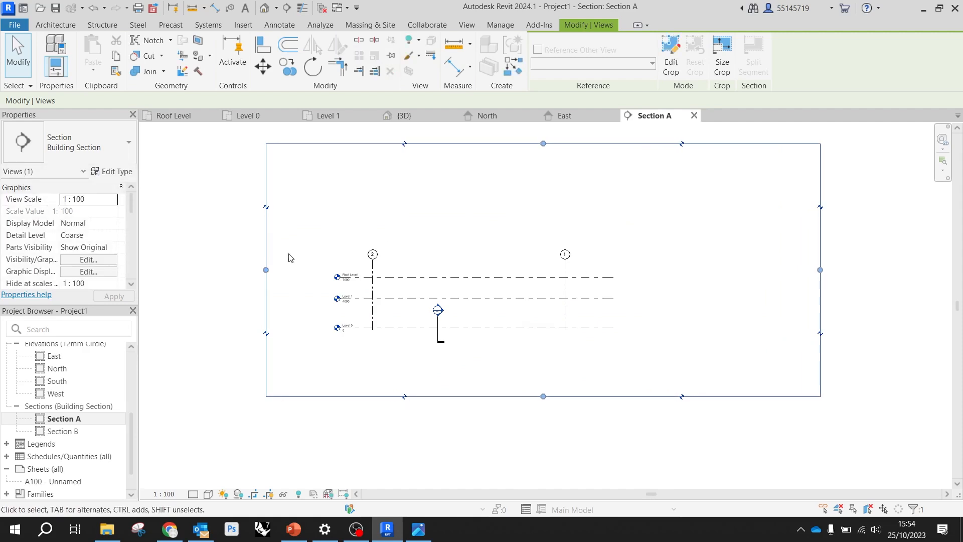
left_click_drag(266, 270, 215, 270)
left_click_drag(518, 397, 517, 430)
left_click(511, 445)
Import section-long.jpg from the De Blas House Drawings folder and place it over Section A's levels and grids
scroll(326, 316, "up", 4)
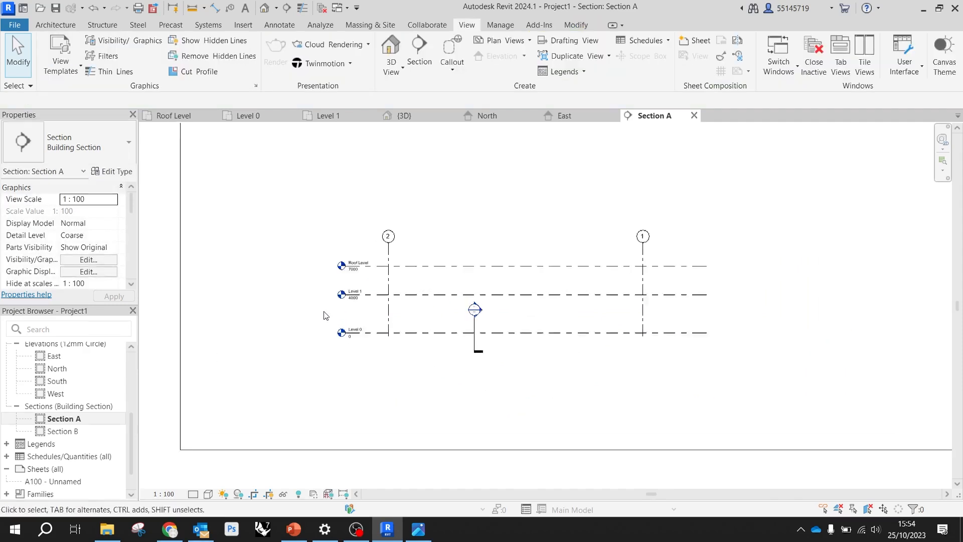
scroll(329, 317, "down", 3)
middle_click_drag(424, 280, 468, 286)
middle_click_drag(490, 236, 537, 225)
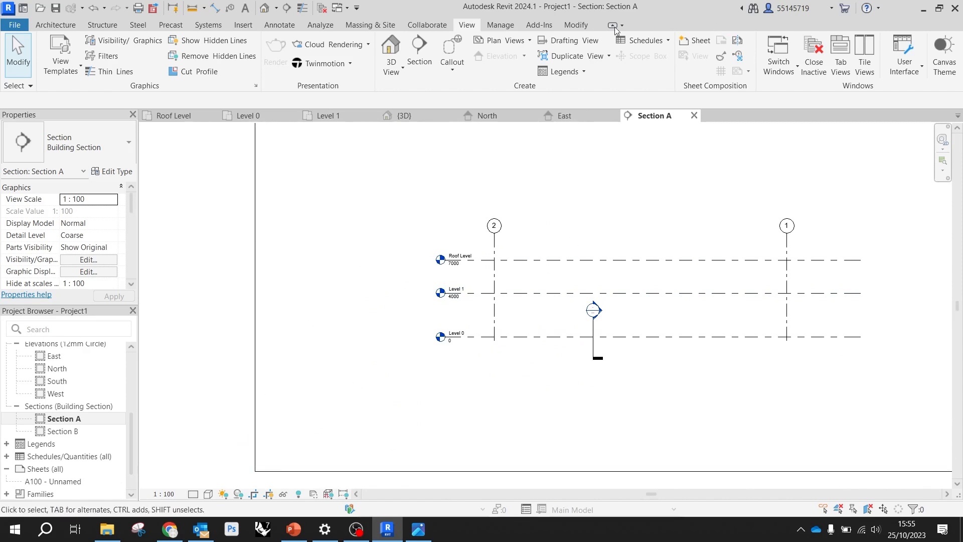
left_click(243, 25)
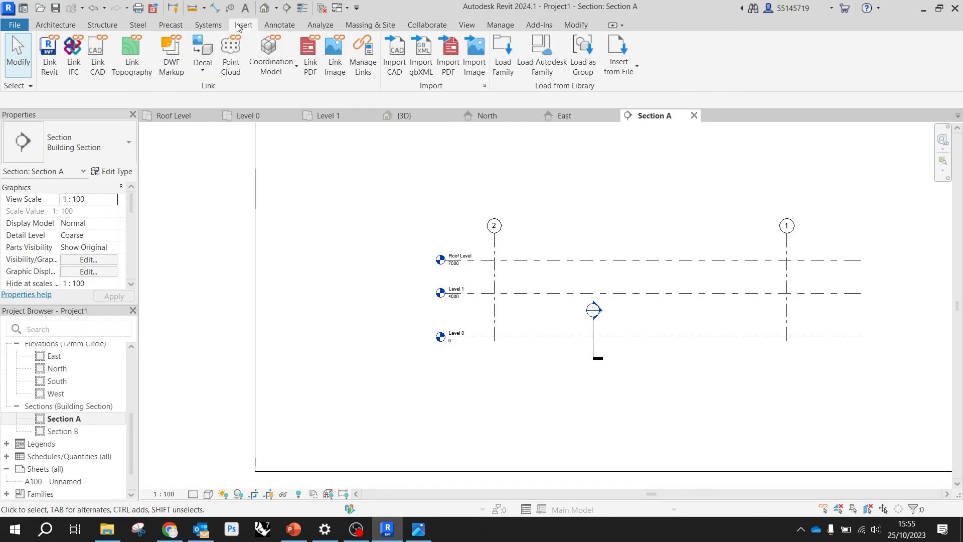
left_click(473, 53)
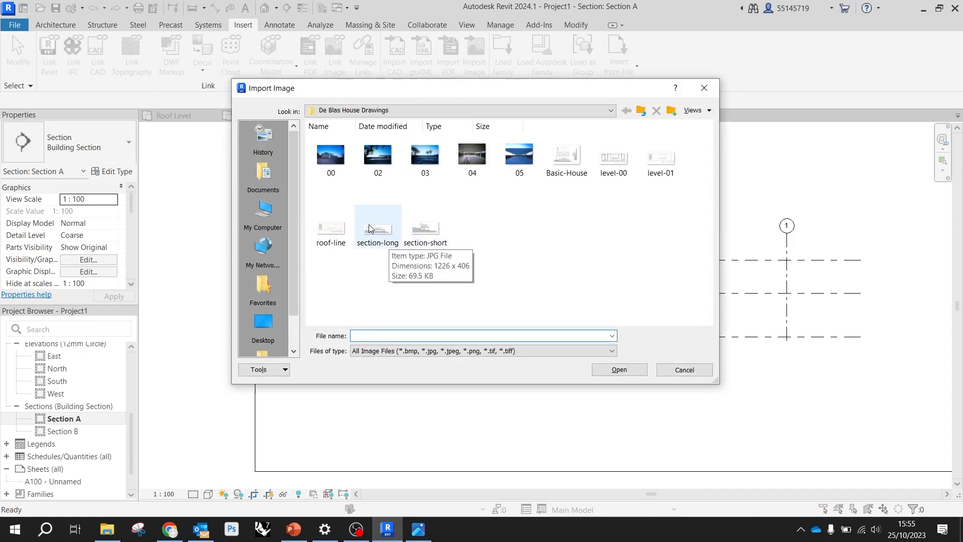
left_click(369, 227)
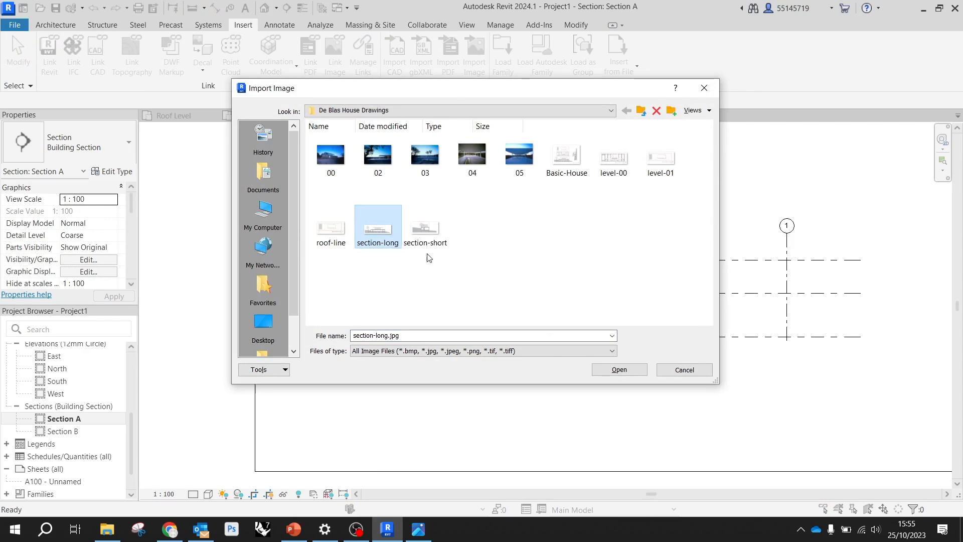
left_click(621, 369)
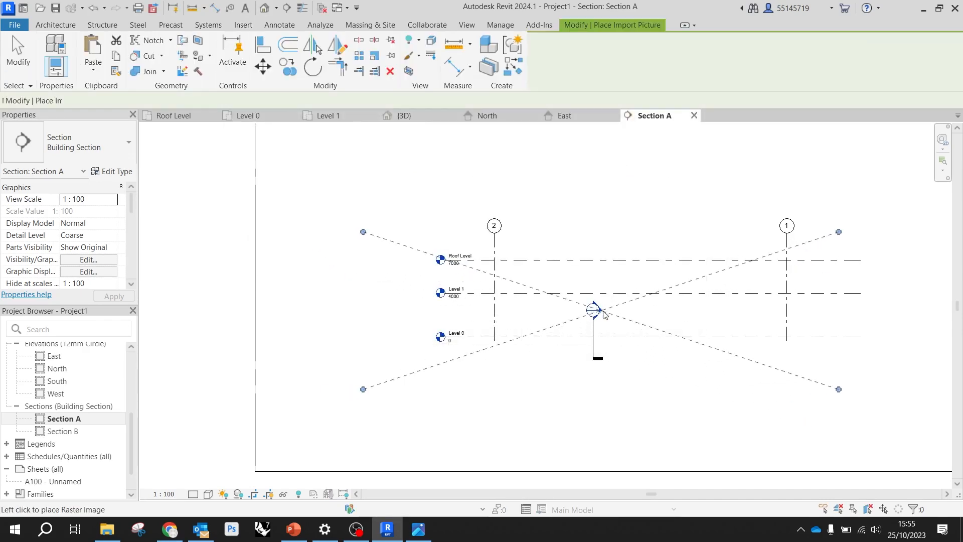
left_click(632, 298)
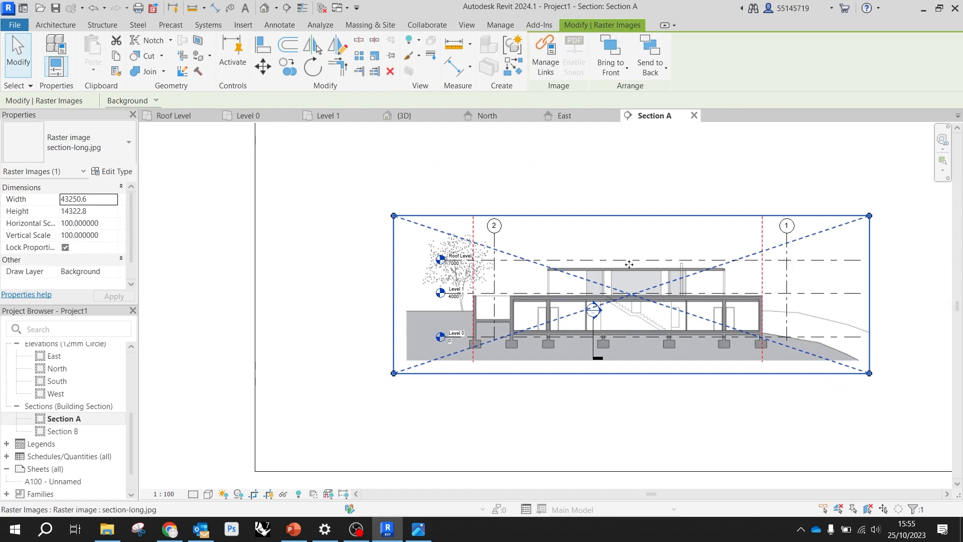
Compare the section image's floor lines, outer walls and red dashed lines with the levels and grids 1 and 2
scroll(742, 316, "up", 3)
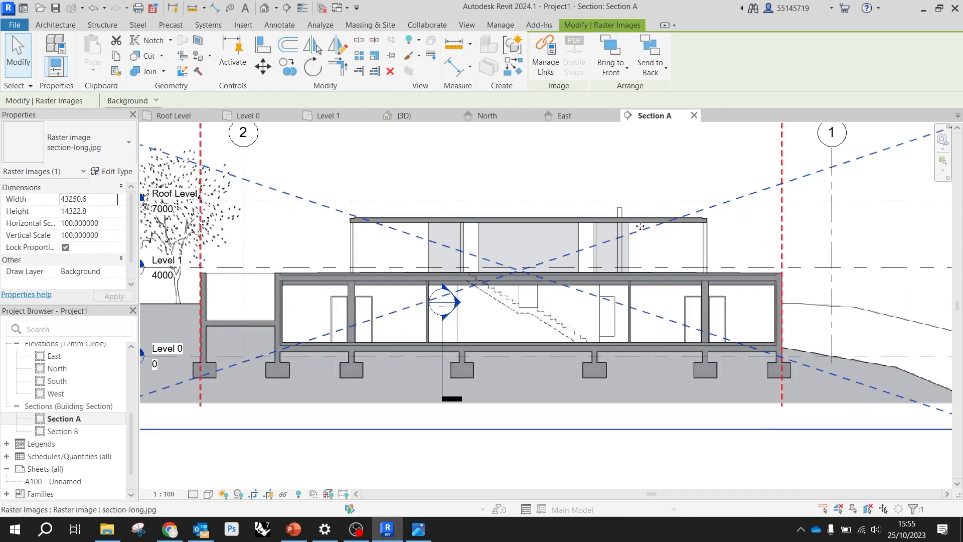
scroll(697, 240, "down", 3)
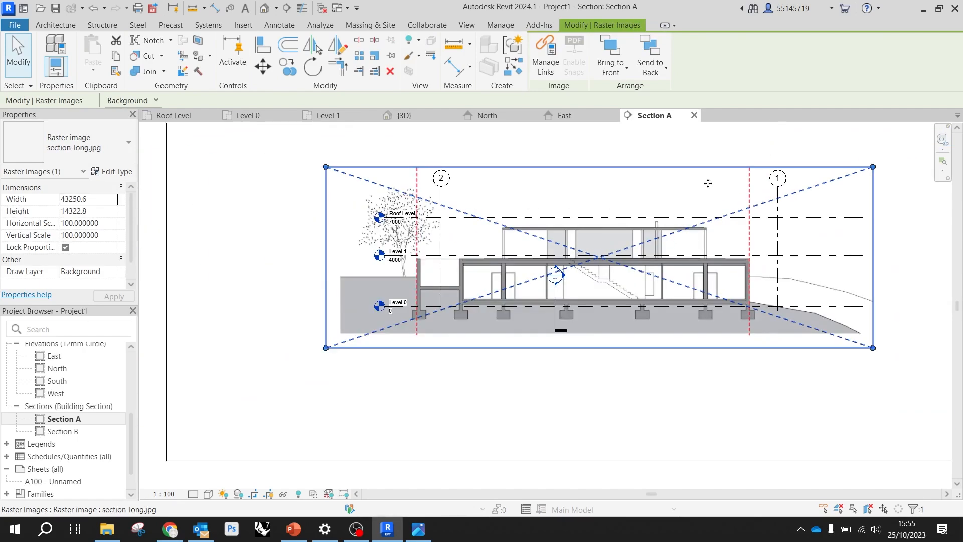
scroll(551, 233, "up", 1)
scroll(515, 240, "up", 1)
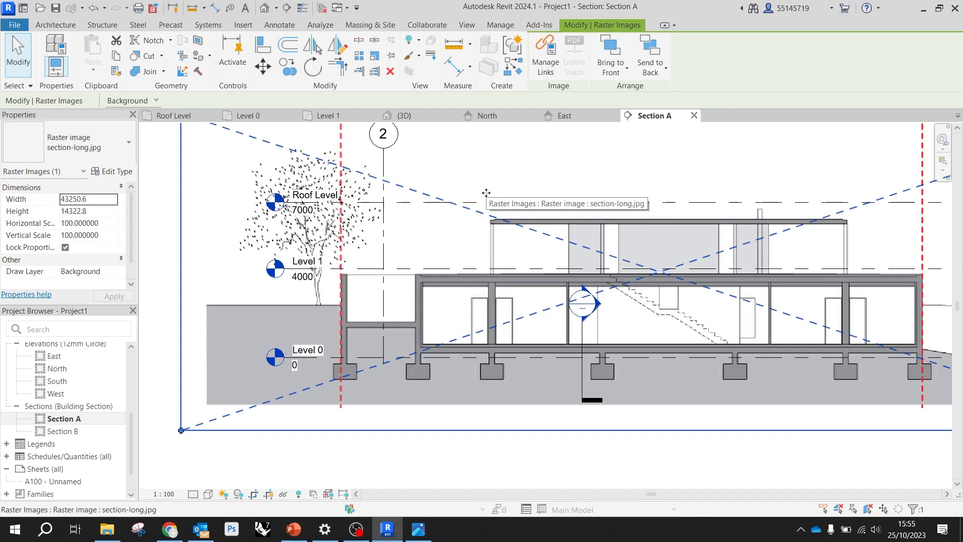
scroll(486, 192, "down", 2)
scroll(765, 292, "up", 3)
scroll(765, 291, "up", 2)
scroll(455, 190, "down", 3)
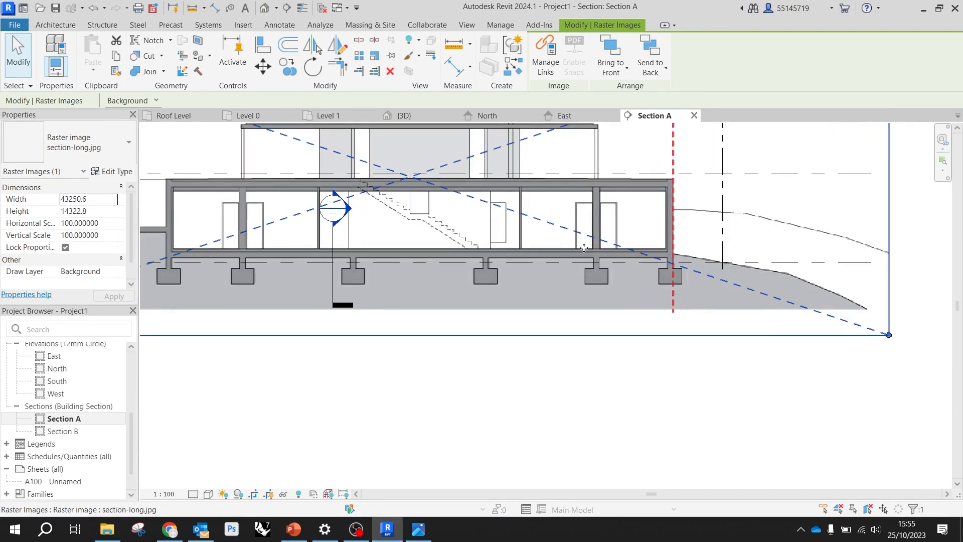
scroll(693, 242, "up", 2)
scroll(693, 242, "up", 2)
scroll(624, 249, "up", 2)
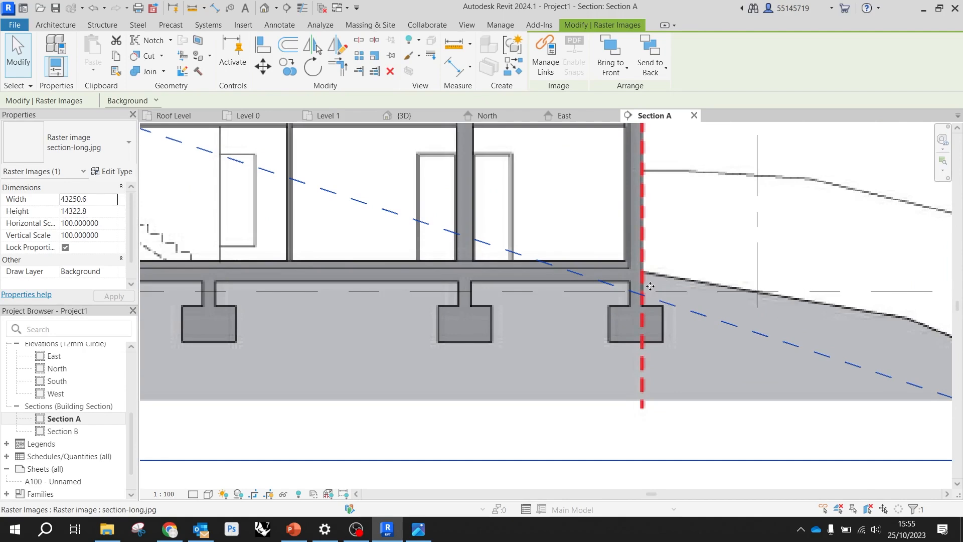
scroll(650, 286, "down", 5)
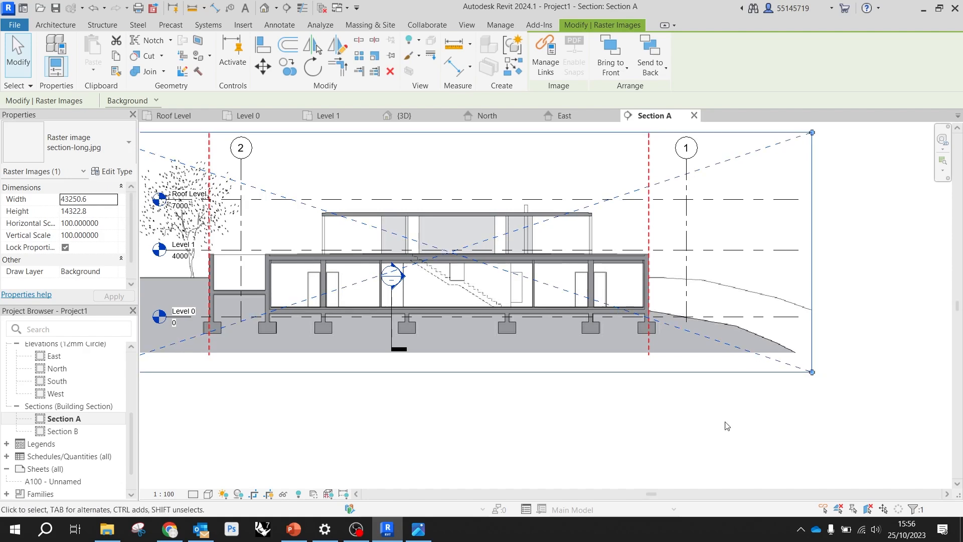
Move the section image so the lower floor's inner wall corner near grid 1 meets the intersection of grid 1 and Level 0
scroll(726, 370, "up", 2)
scroll(332, 204, "down", 1)
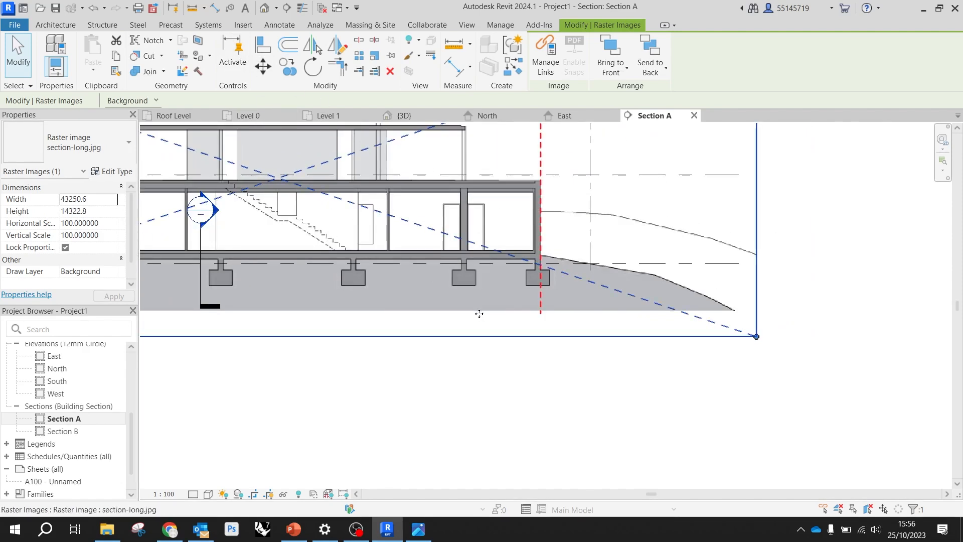
left_click(262, 66)
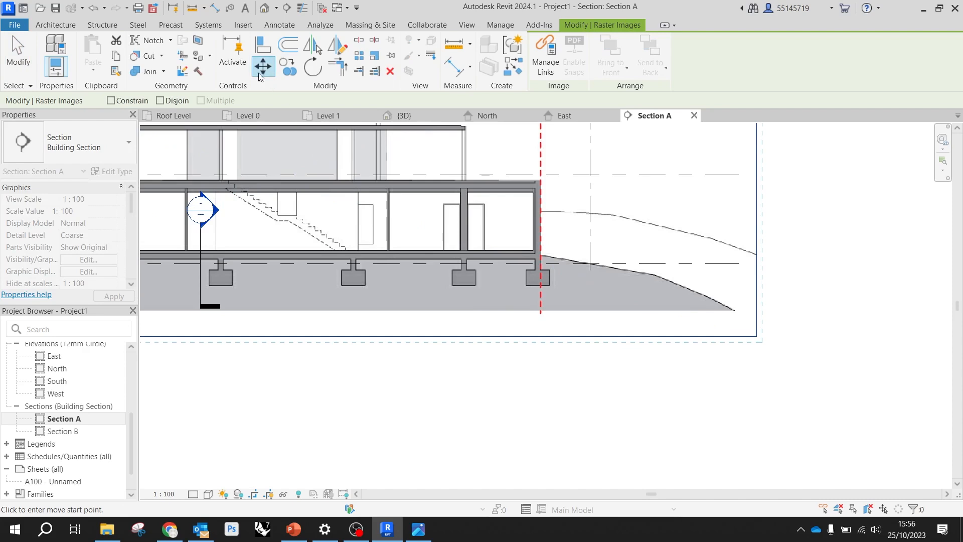
scroll(573, 256, "up", 5)
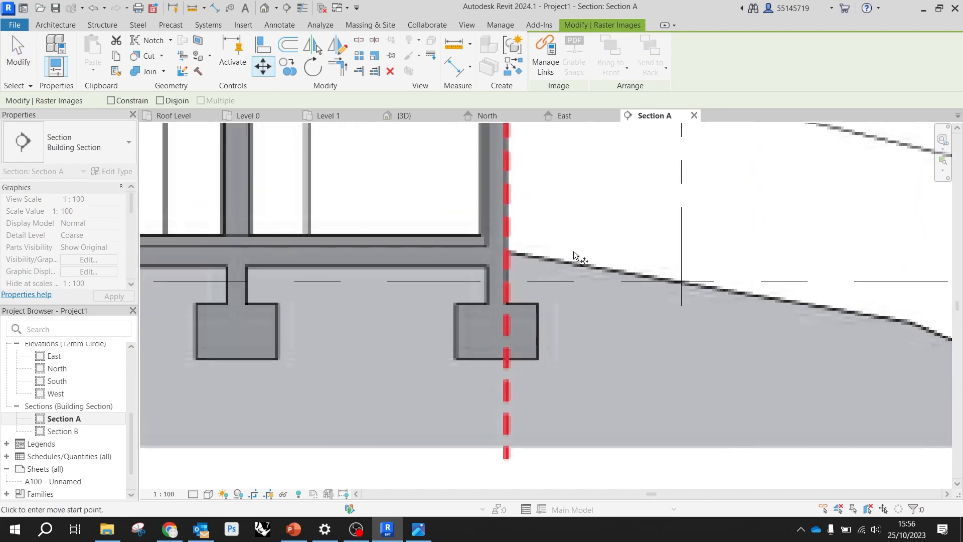
scroll(602, 258, "down", 2)
scroll(539, 259, "up", 2)
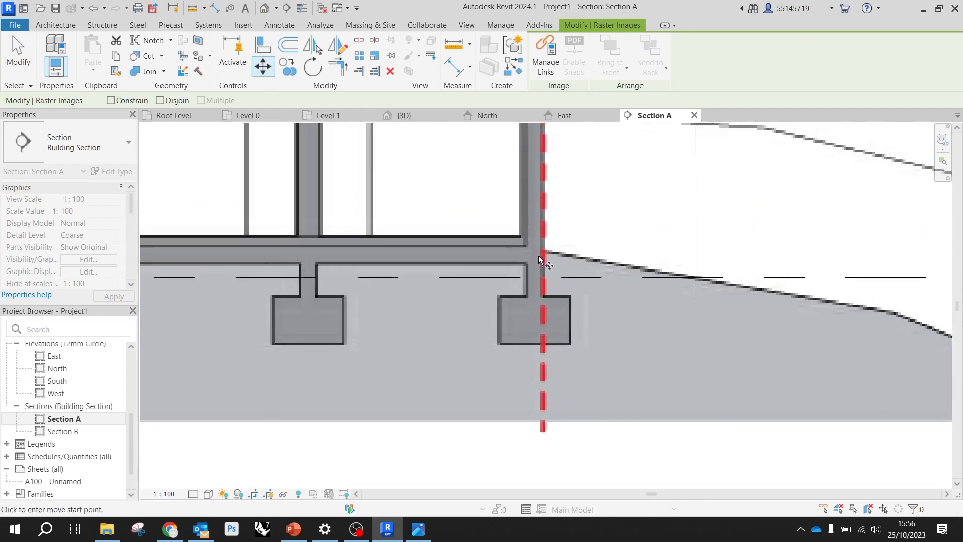
scroll(540, 259, "up", 2)
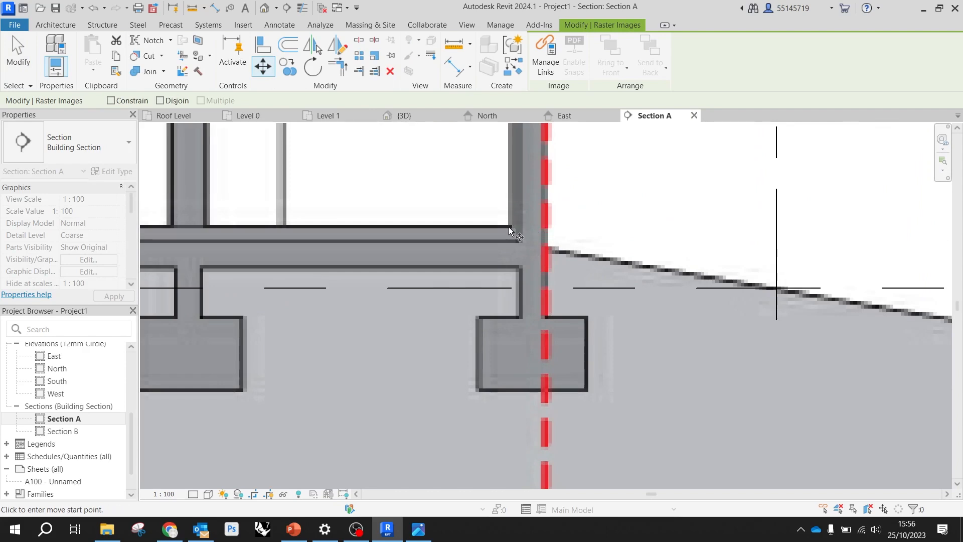
left_click(510, 228)
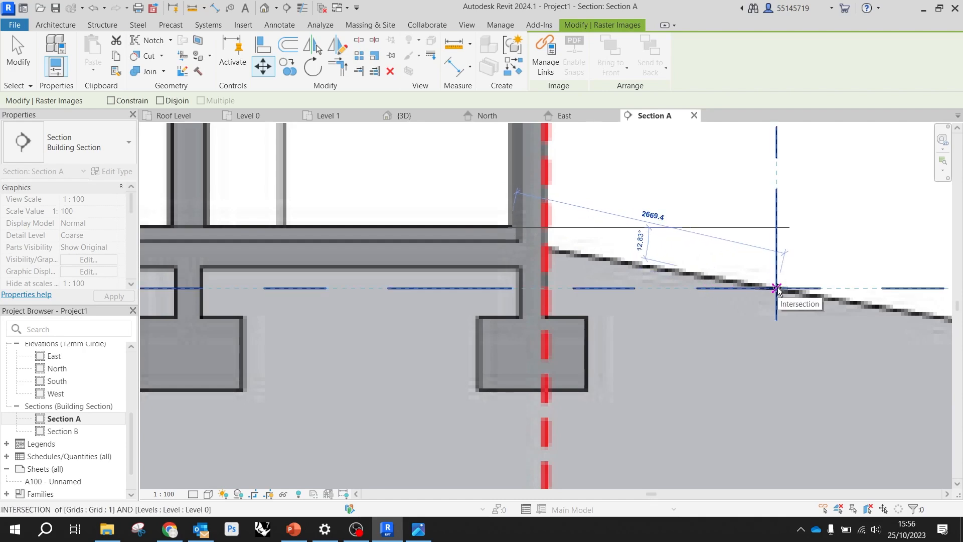
left_click(776, 289)
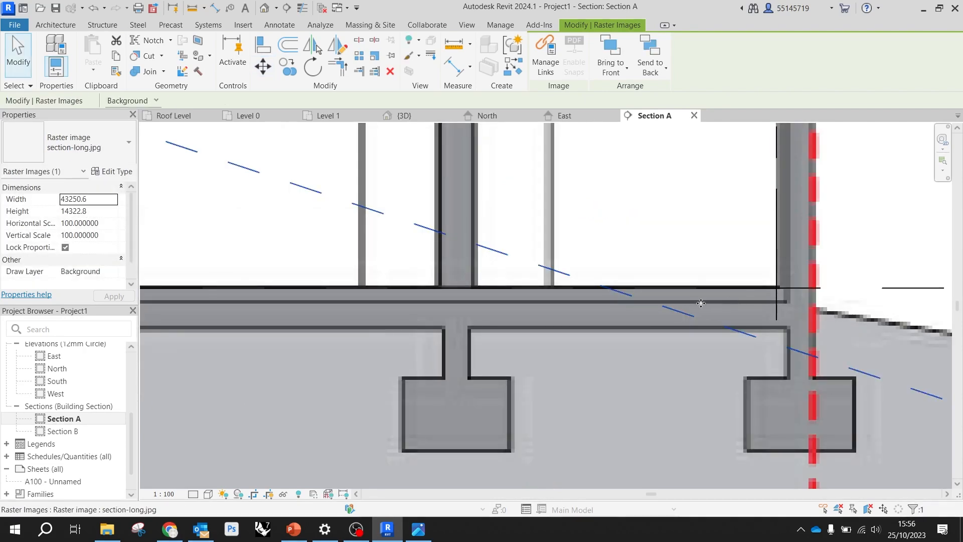
Move the section image again so its red dashed line near grid 1 coincides with grid 1, keeping the floor on Level 0
scroll(636, 305, "down", 5)
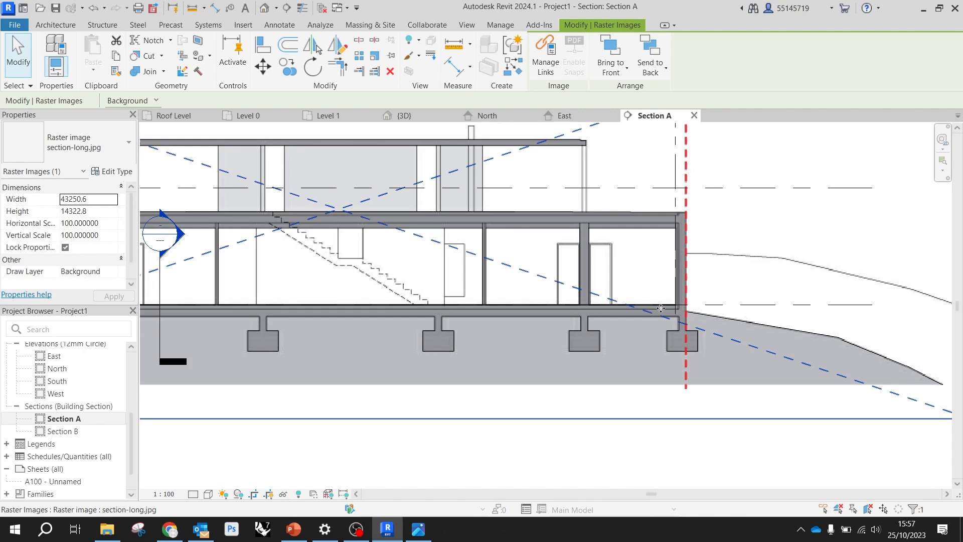
scroll(658, 309, "up", 5)
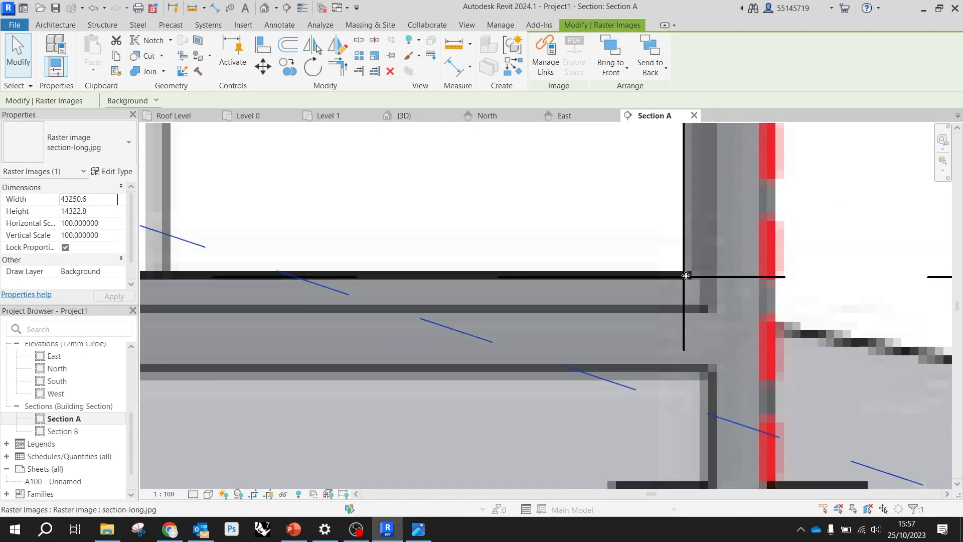
scroll(684, 276, "down", 2)
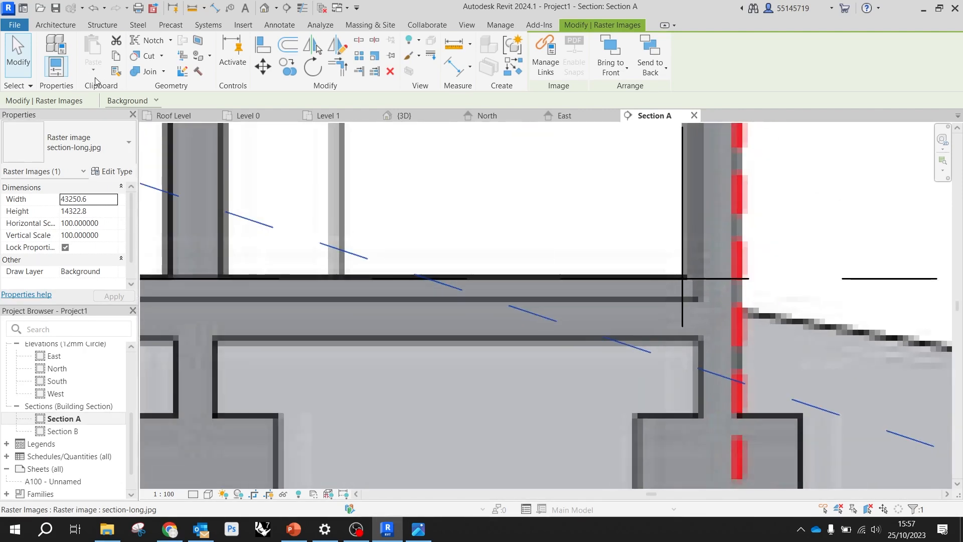
left_click(262, 66)
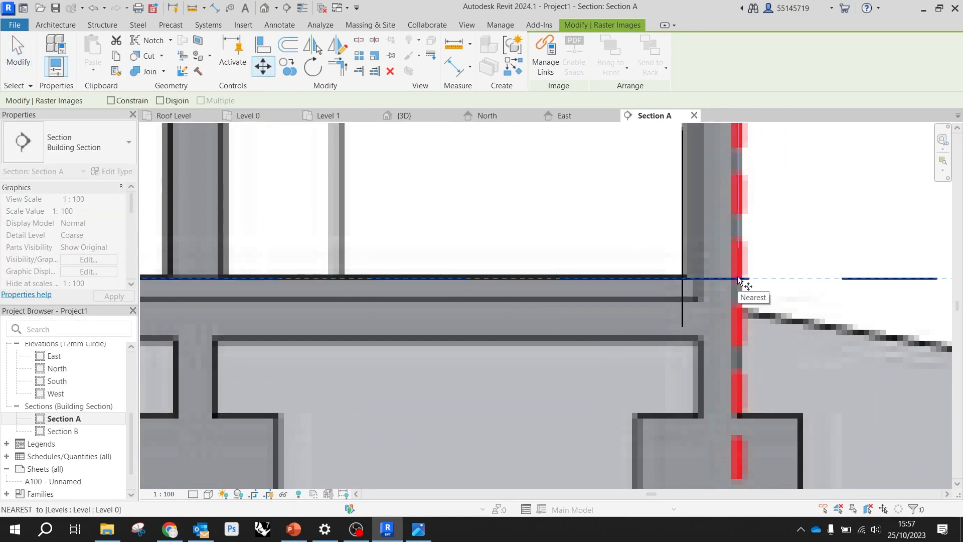
left_click(738, 279)
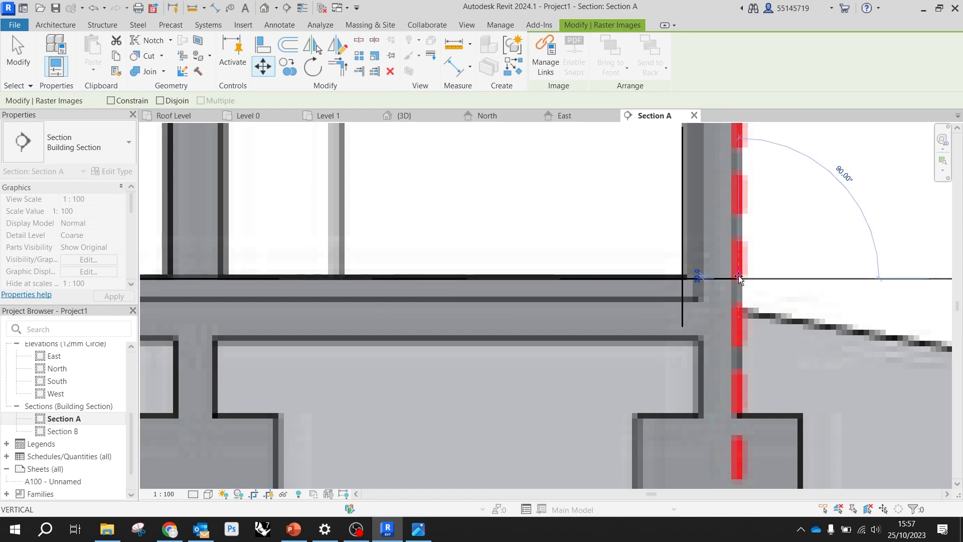
left_click(682, 275)
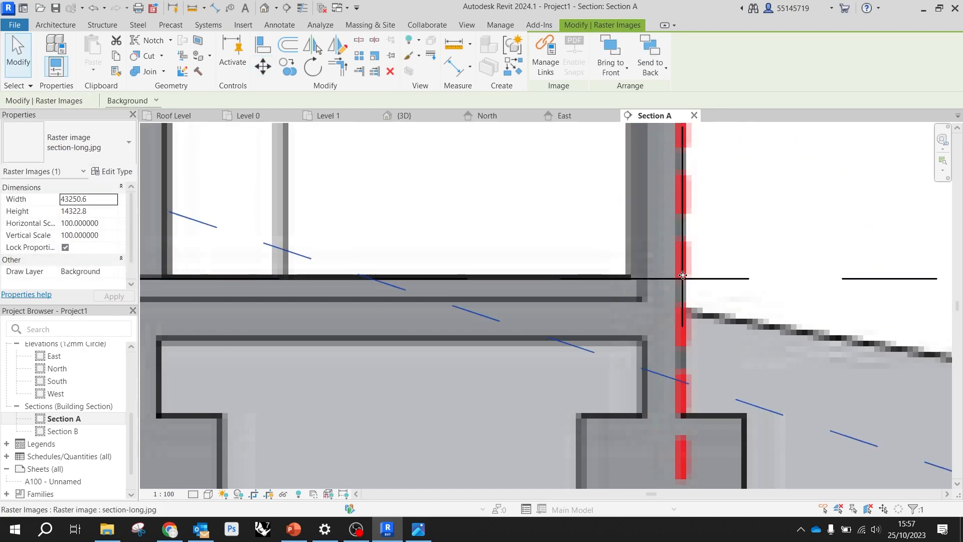
scroll(736, 320, "down", 5)
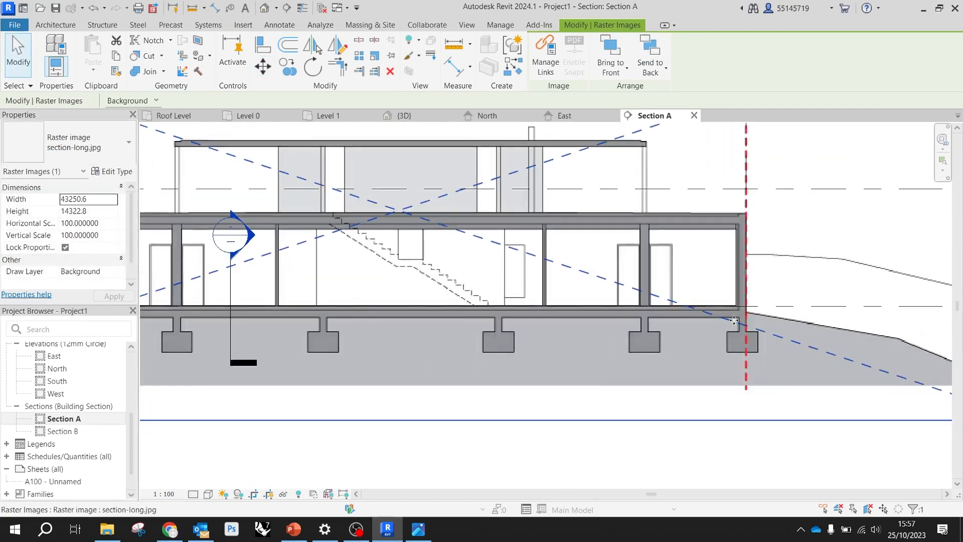
scroll(736, 320, "down", 2)
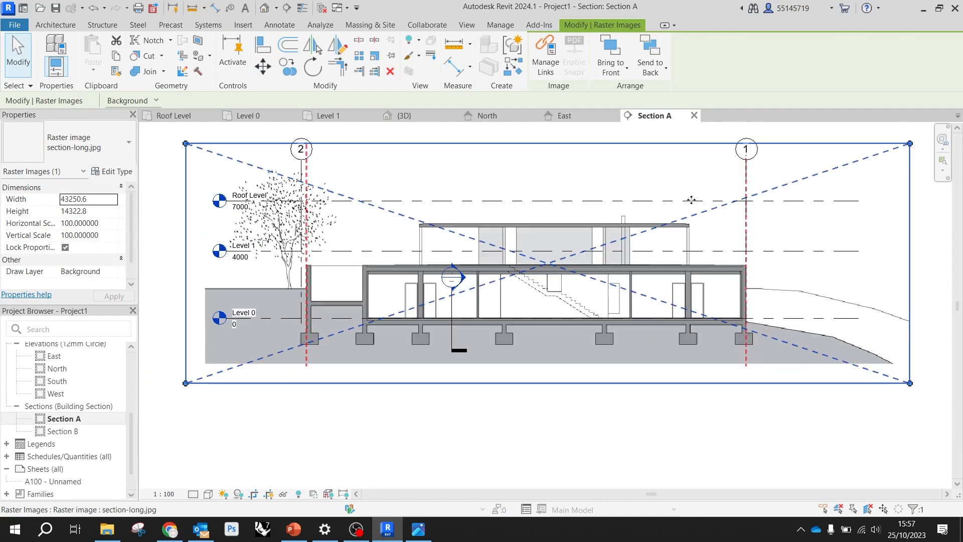
scroll(475, 267, "up", 2)
scroll(487, 271, "down", 3)
key("Escape")
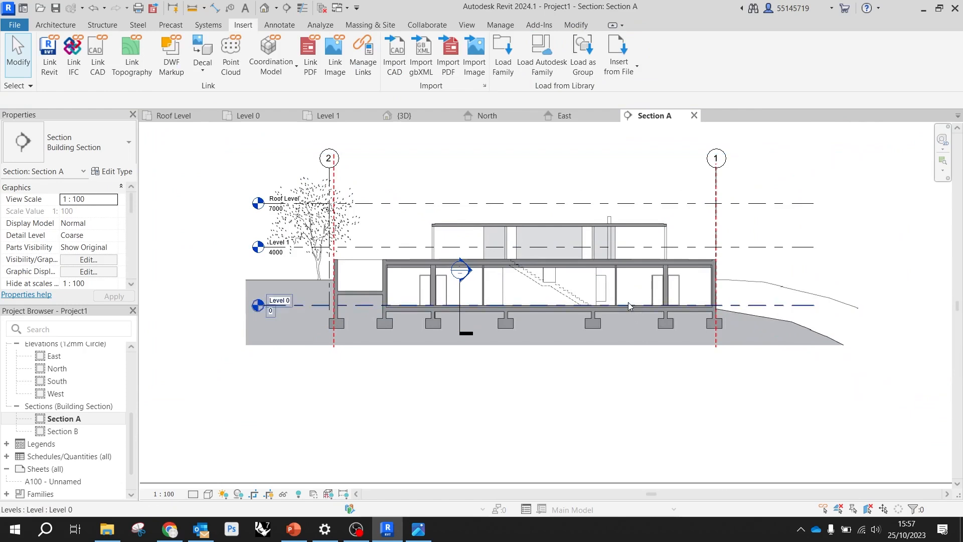
Scale the section image graphically from the grid 1 and Level 0 intersection until its other red dashed line coincides with grid 2
left_click(629, 301)
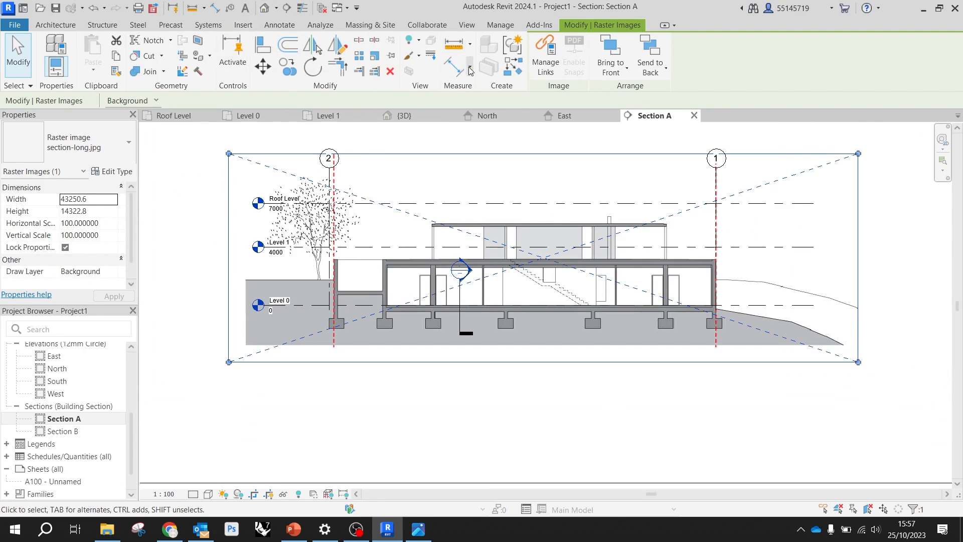
left_click(374, 56)
scroll(742, 331, "up", 3)
scroll(742, 331, "up", 5)
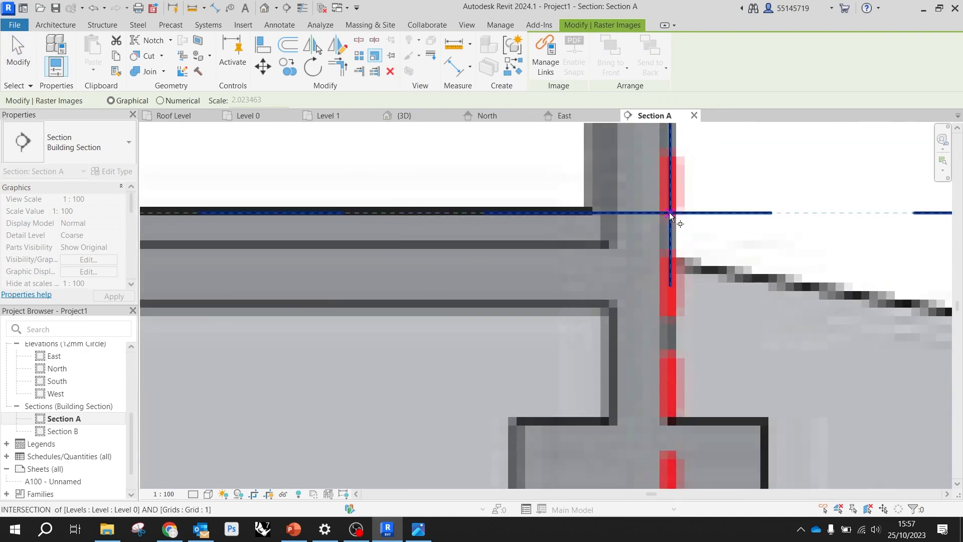
left_click(670, 215)
scroll(674, 218, "down", 6)
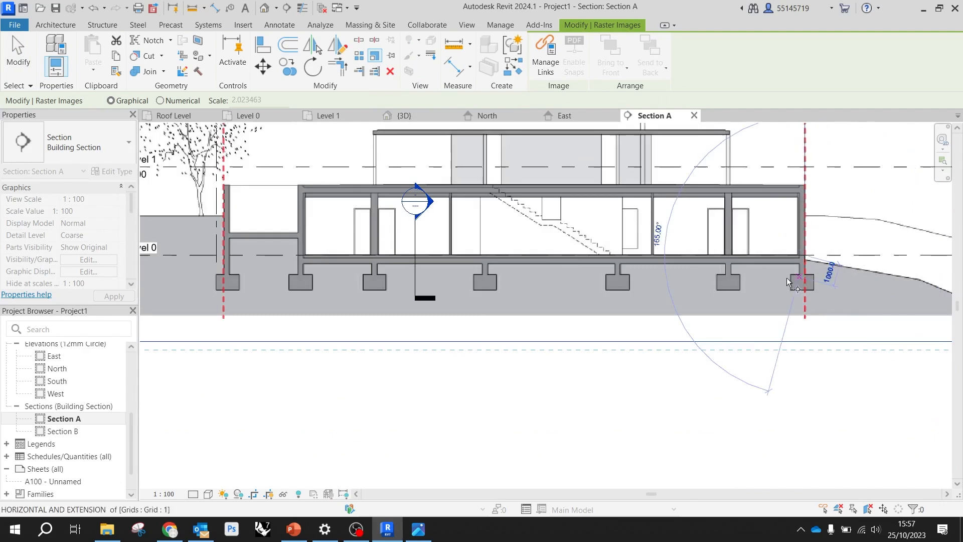
scroll(382, 281, "up", 8)
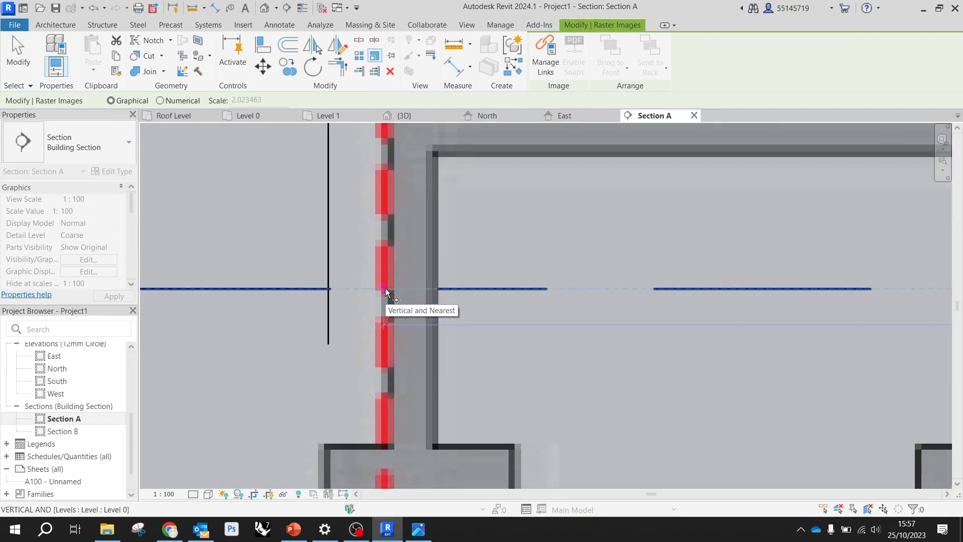
left_click(385, 289)
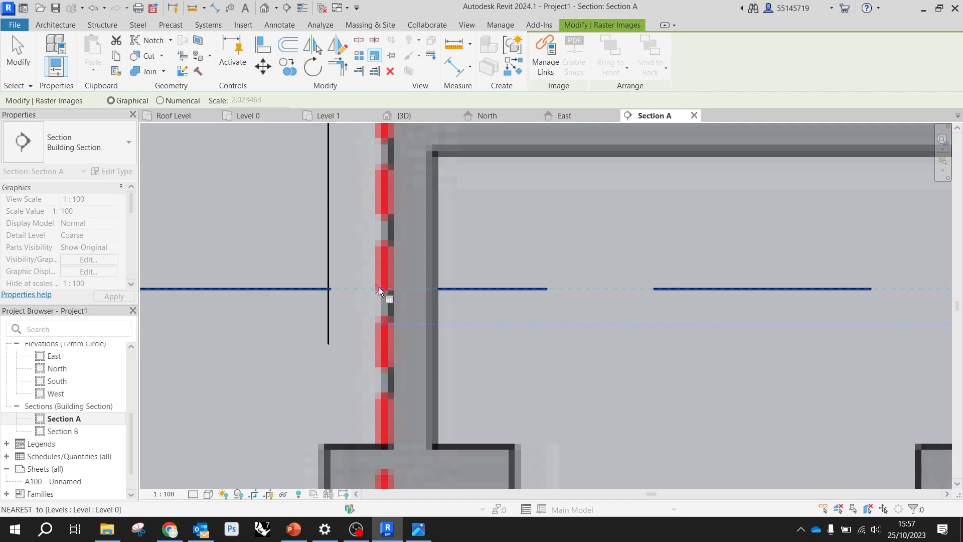
left_click(329, 288)
scroll(329, 285, "down", 8)
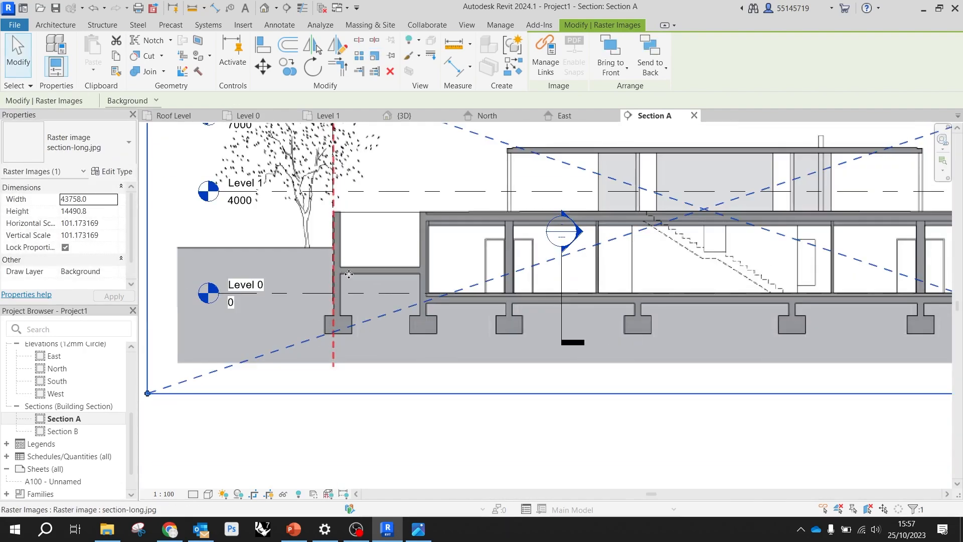
Check the scaled section image's red dashed lines and lower floor line against grids 1 and 2 and Level 0, then deselect it
scroll(357, 263, "down", 4)
scroll(577, 273, "up", 7)
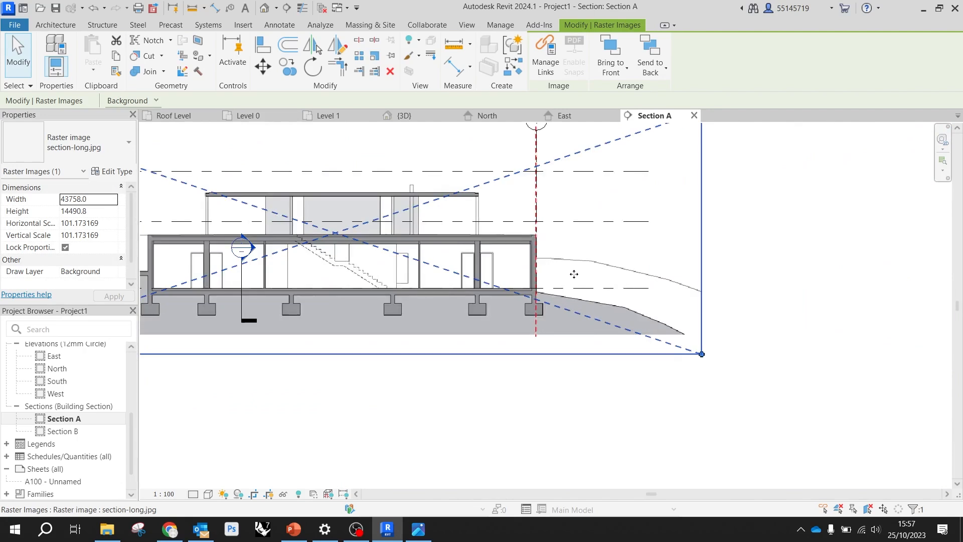
scroll(531, 307, "down", 4)
scroll(523, 211, "down", 2)
scroll(317, 190, "up", 2)
scroll(317, 190, "up", 2)
scroll(232, 207, "down", 3)
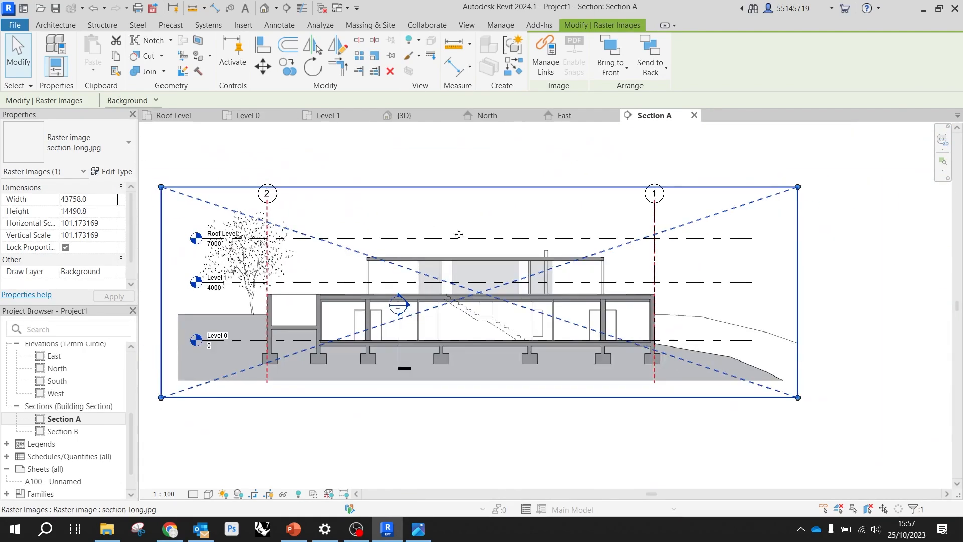
scroll(323, 371, "up", 3)
scroll(264, 361, "up", 1)
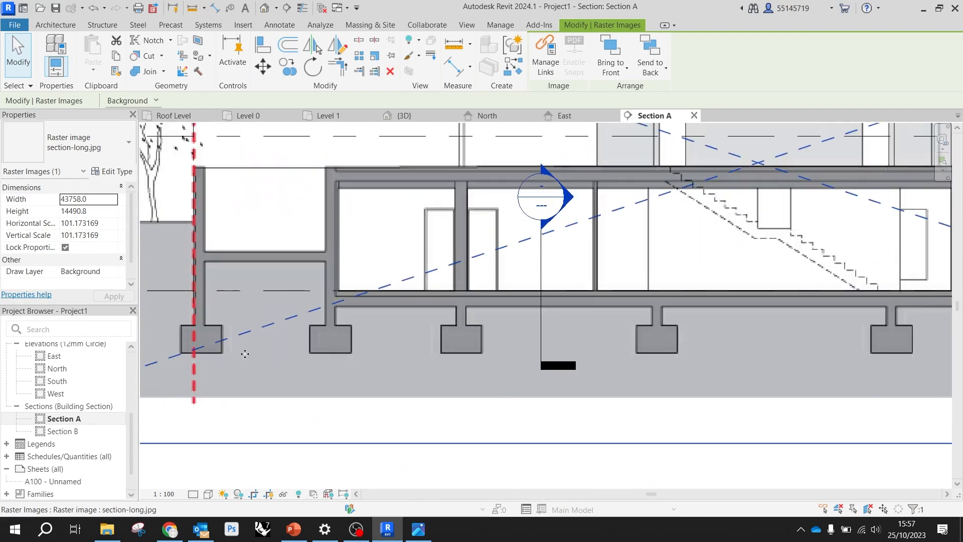
scroll(411, 305, "up", 2)
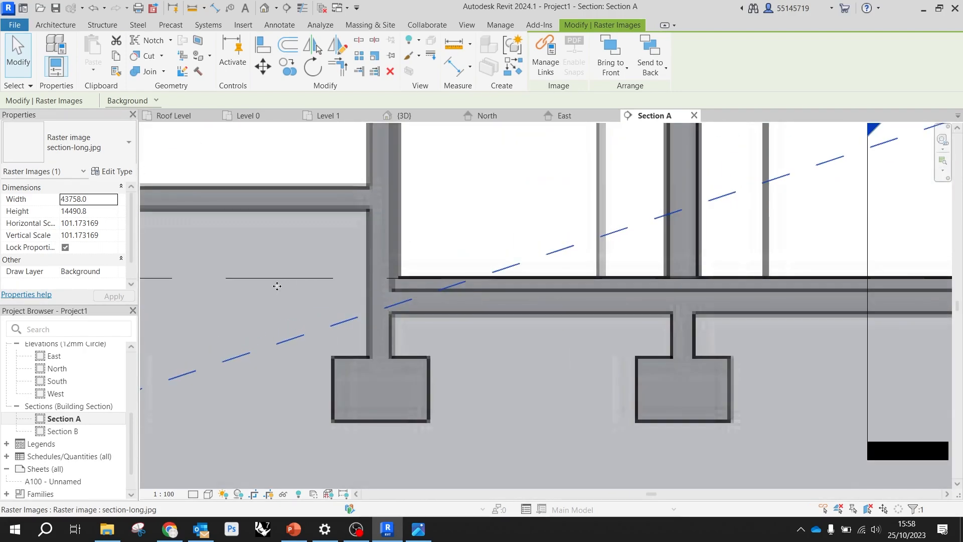
scroll(278, 292, "down", 2)
scroll(423, 277, "up", 4)
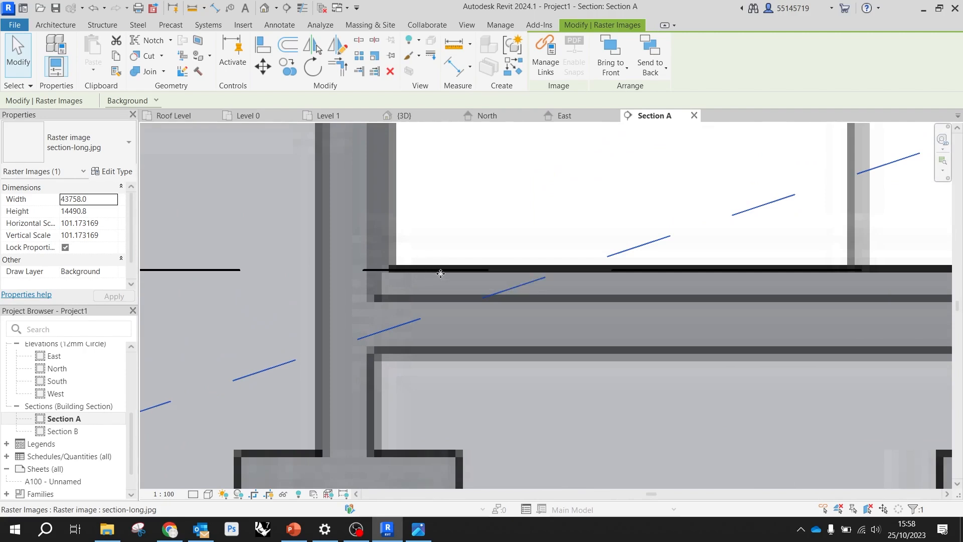
scroll(490, 254, "down", 6)
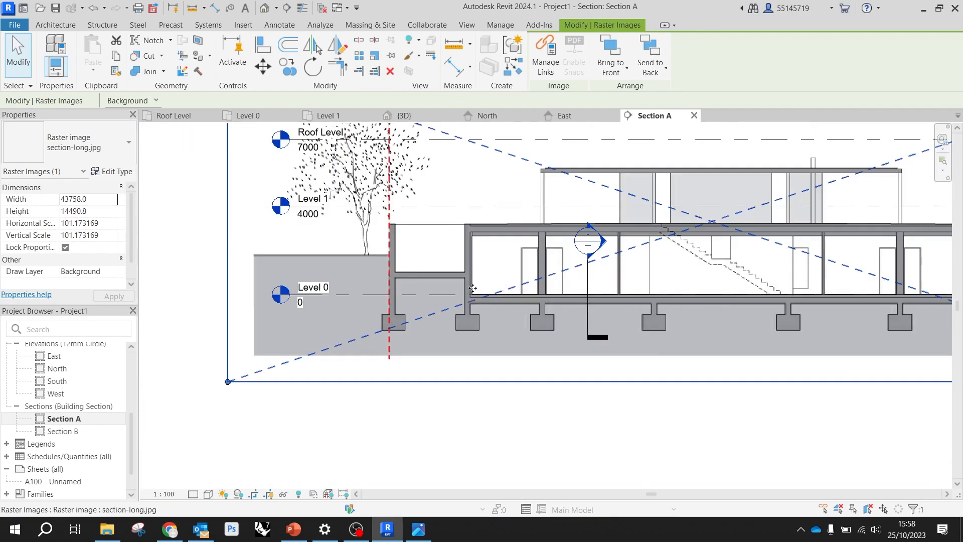
left_click(18, 54)
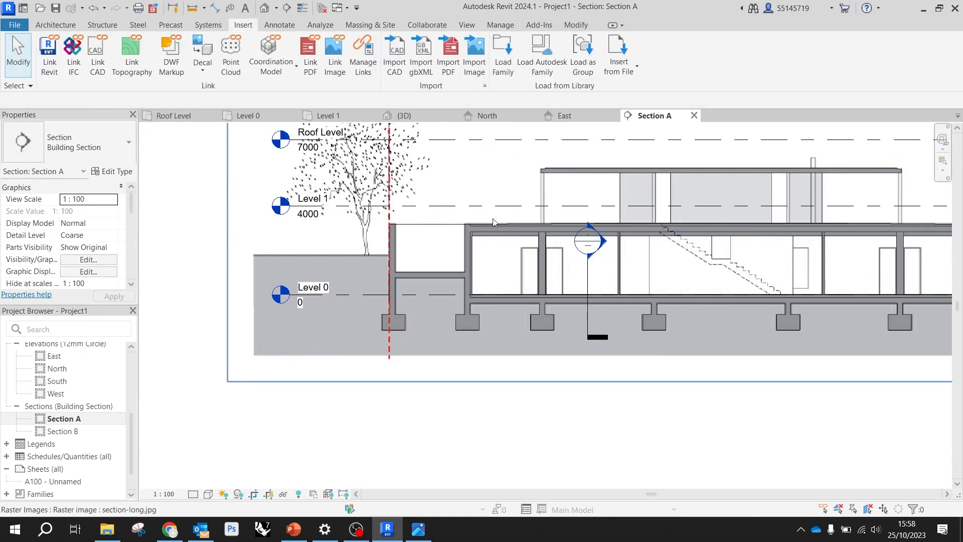
Move Level 1 down to the top surface of the lower storey's roof slab in the section image, at elevation 3200
scroll(510, 224, "down", 3)
scroll(331, 218, "up", 4)
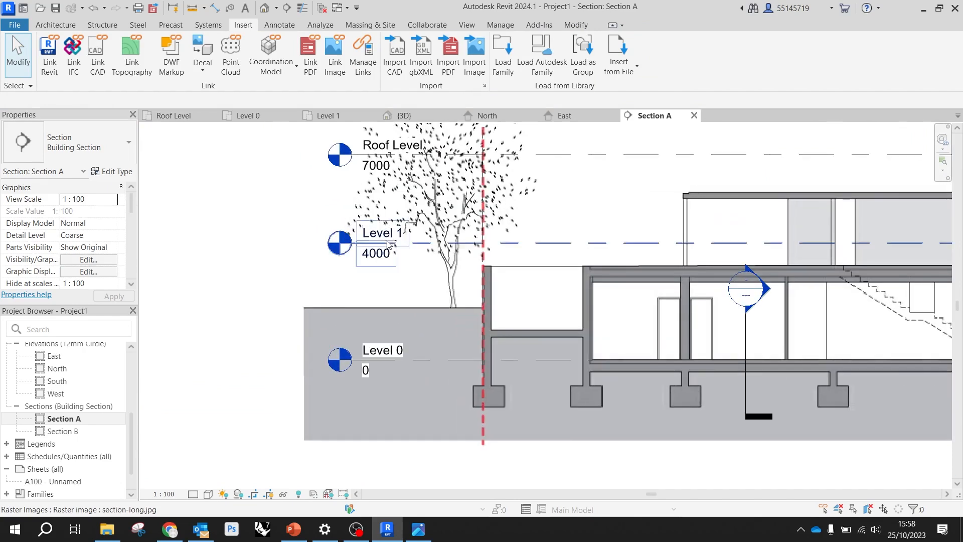
scroll(366, 288, "down", 2)
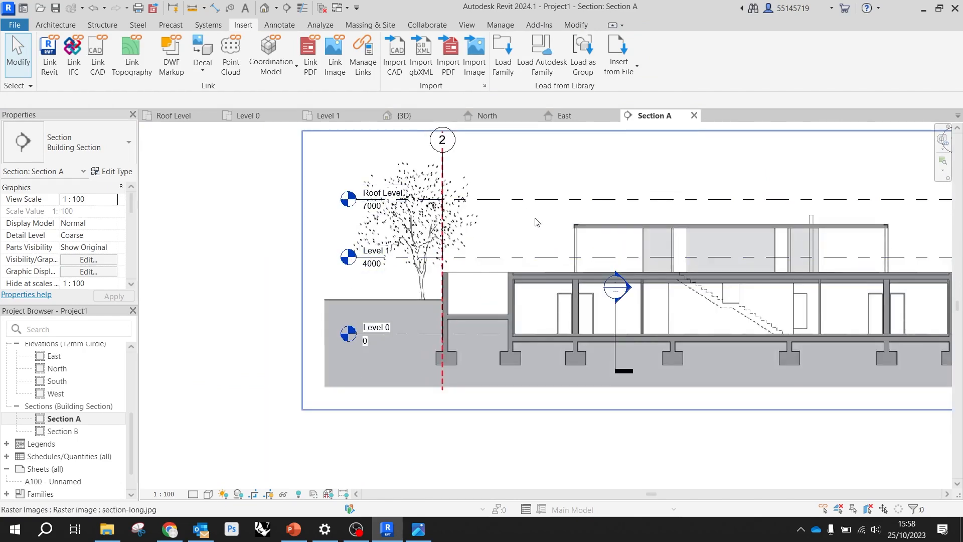
left_click(552, 257)
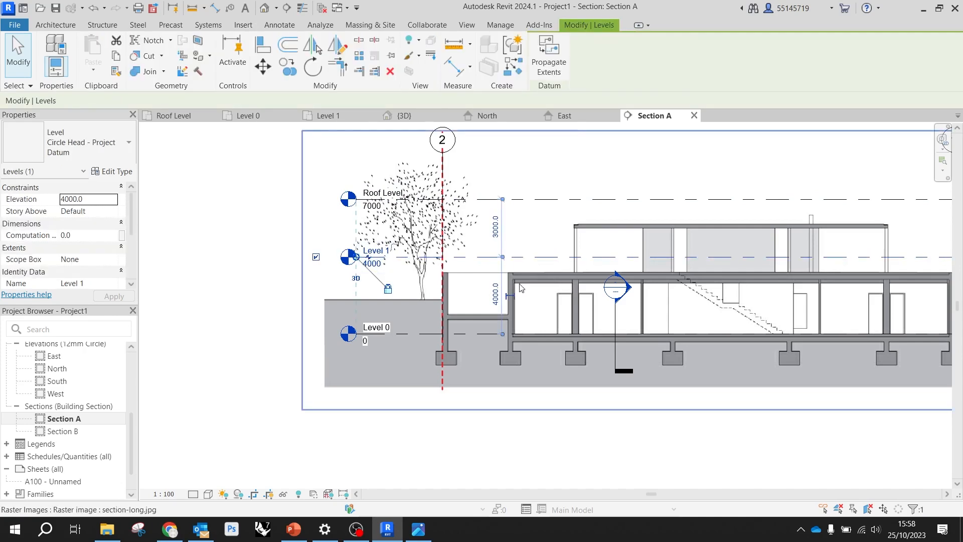
scroll(521, 287, "up", 4)
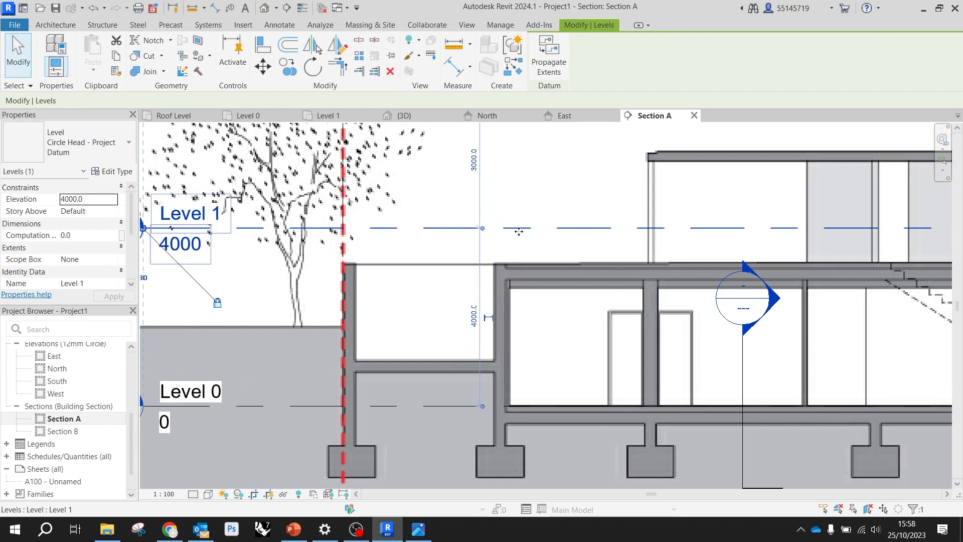
left_click_drag(515, 230, 515, 264)
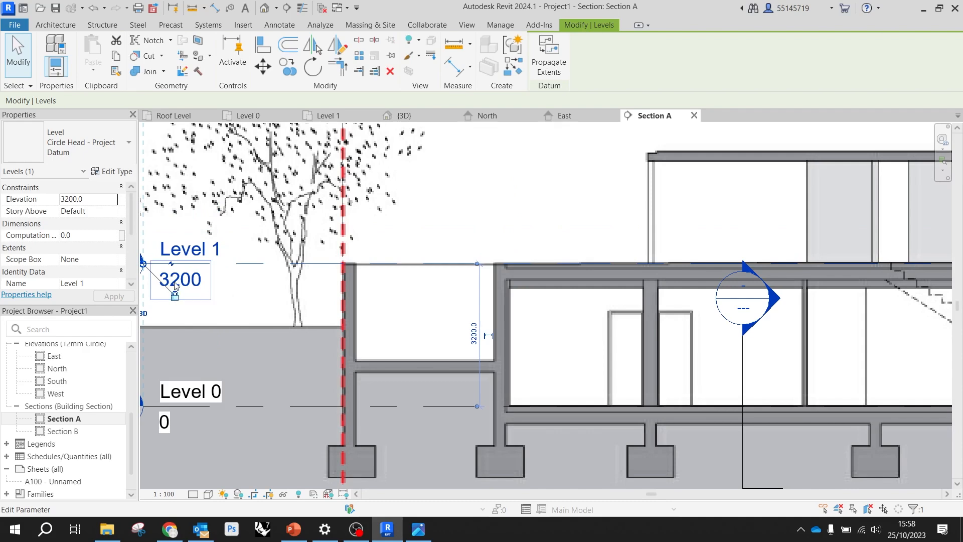
Move Roof Level down to the top of the upper pavilion's roof in the section image, at elevation 5700
scroll(325, 311, "down", 3)
scroll(520, 248, "up", 2)
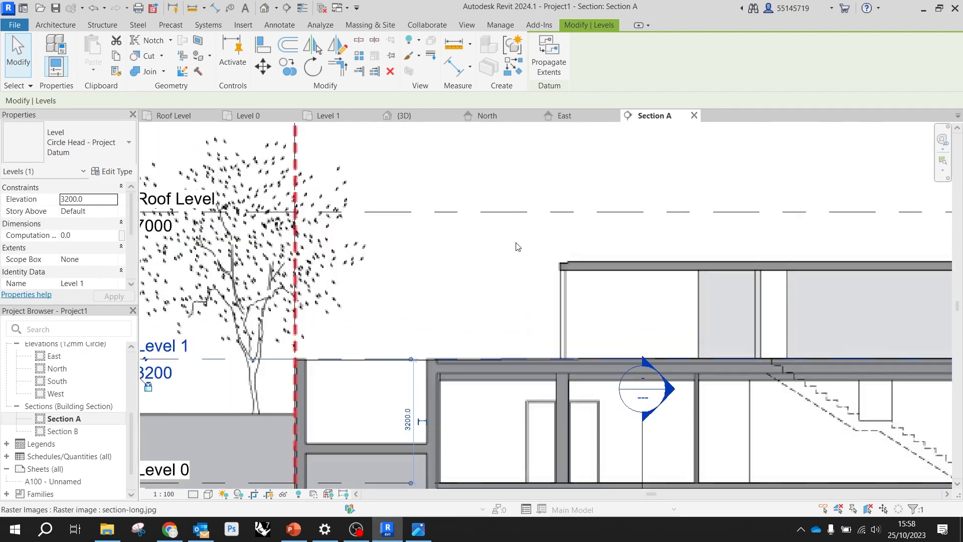
left_click(447, 212)
scroll(535, 231, "down", 4)
scroll(426, 222, "up", 3)
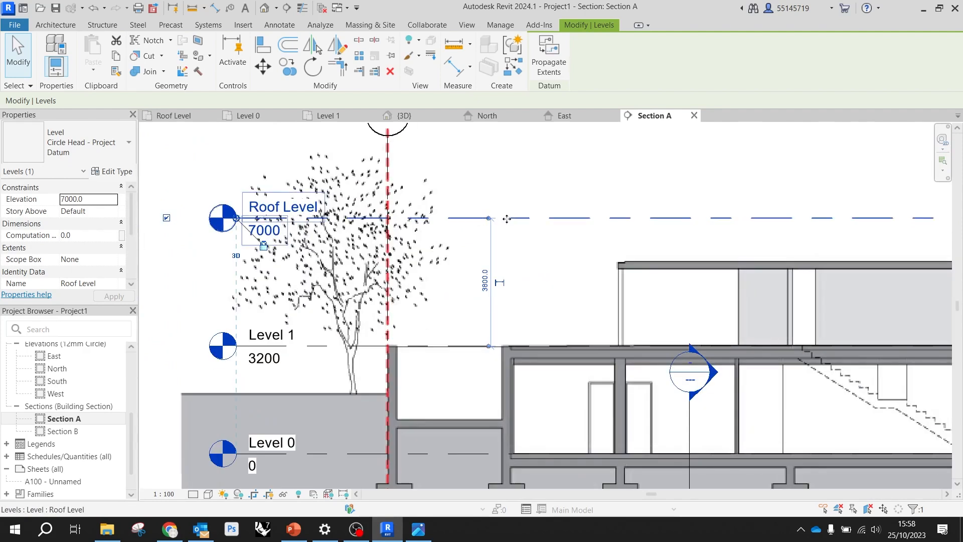
left_click_drag(518, 219, 522, 264)
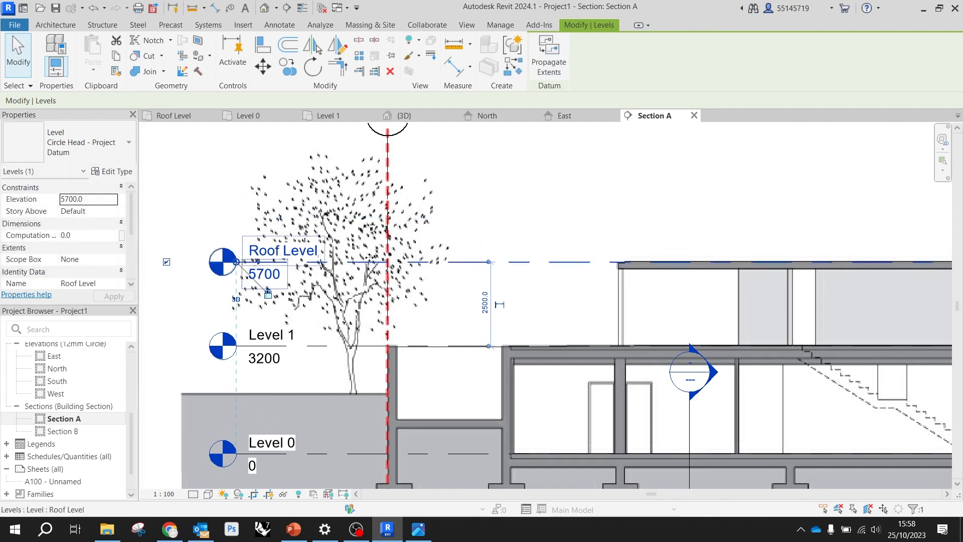
scroll(277, 251, "down", 7)
left_click(597, 402)
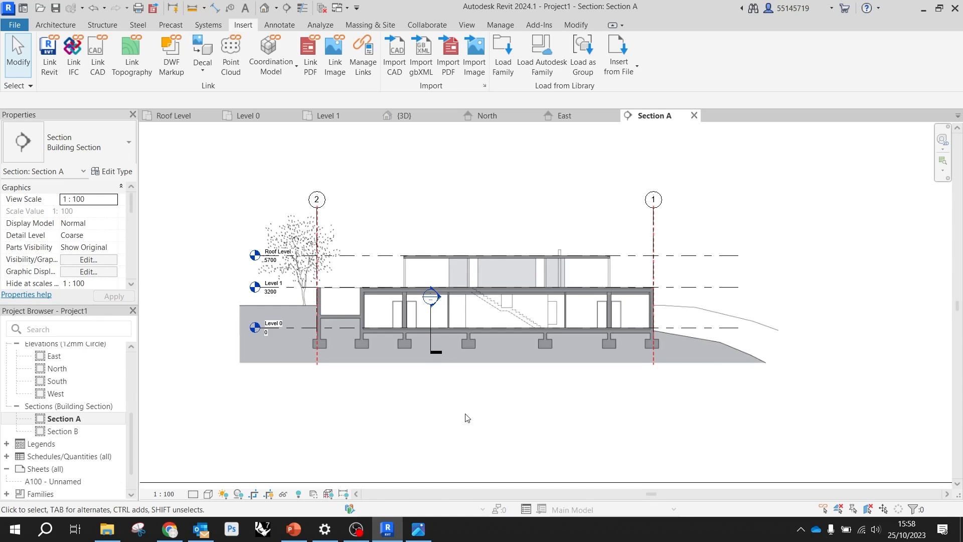
Open Section B and enlarge its crop region upward past Roof Level and sideways well beyond grids A and B
left_click(388, 248)
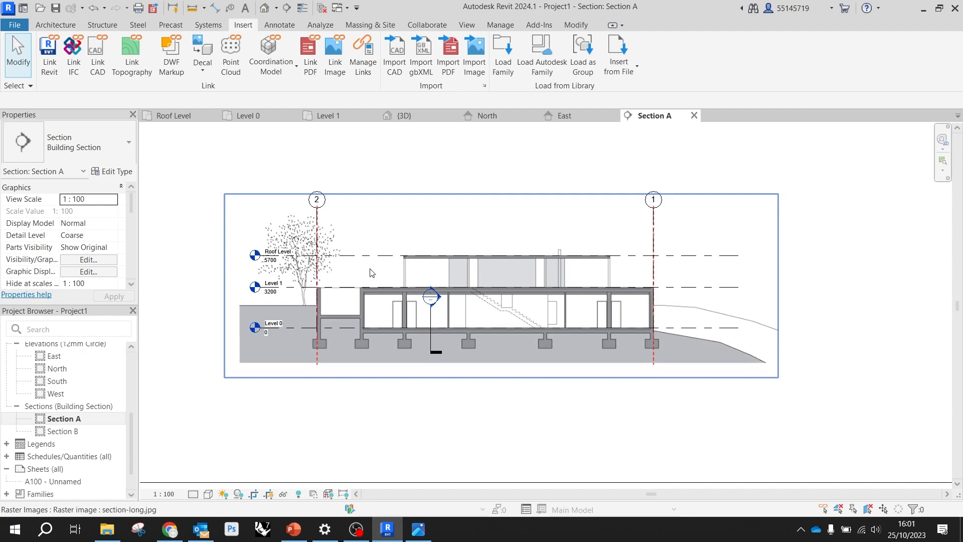
double_click(87, 431)
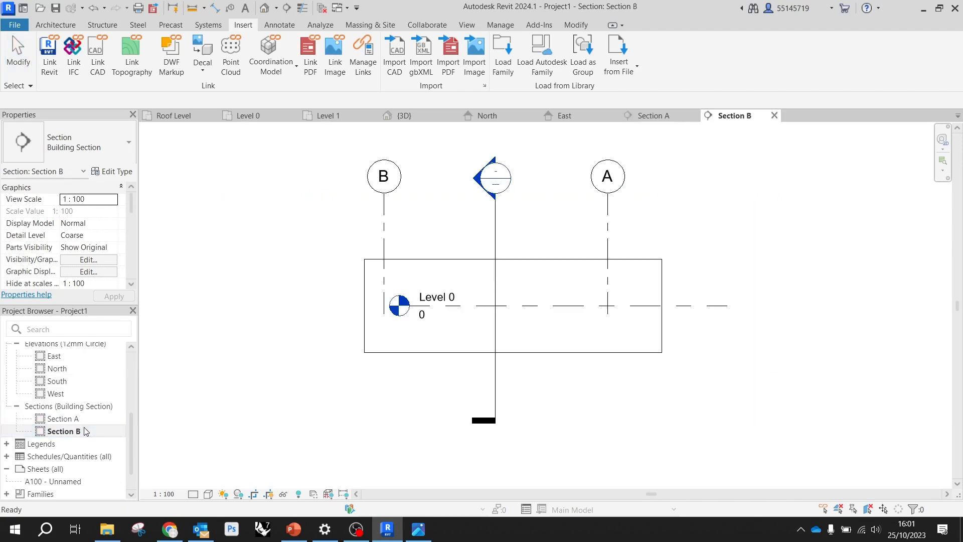
scroll(351, 304, "down", 3)
left_click(457, 283)
scroll(437, 282, "down", 2)
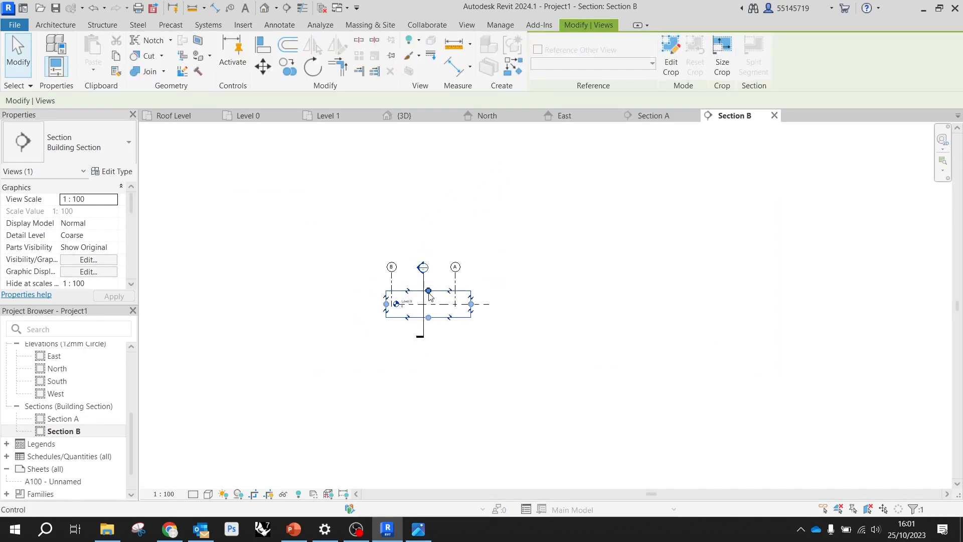
left_click_drag(429, 292, 429, 160)
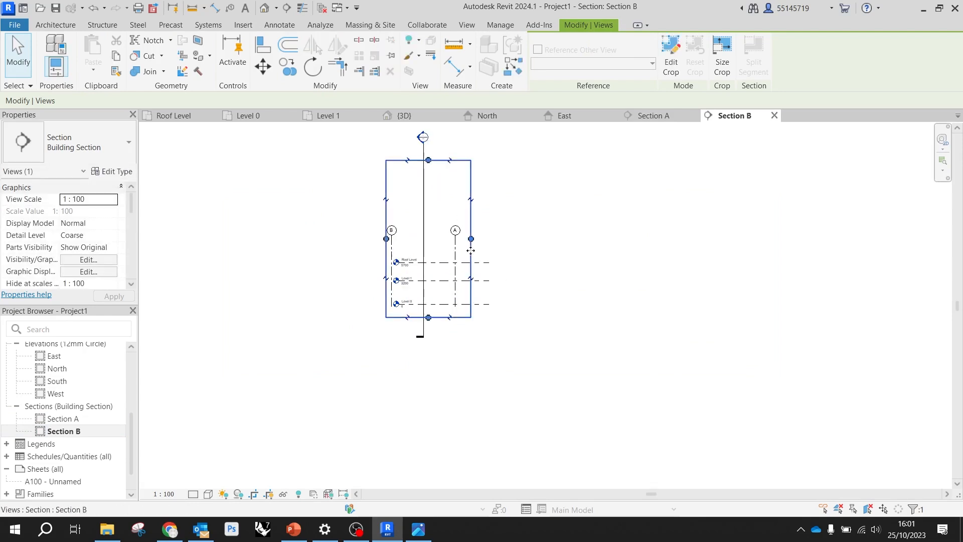
left_click_drag(472, 240, 658, 238)
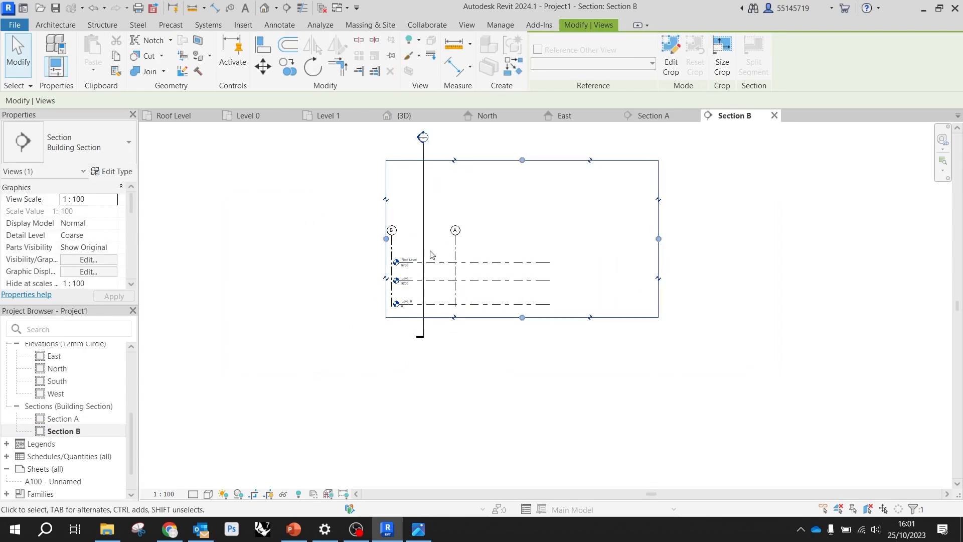
left_click_drag(386, 239, 239, 239)
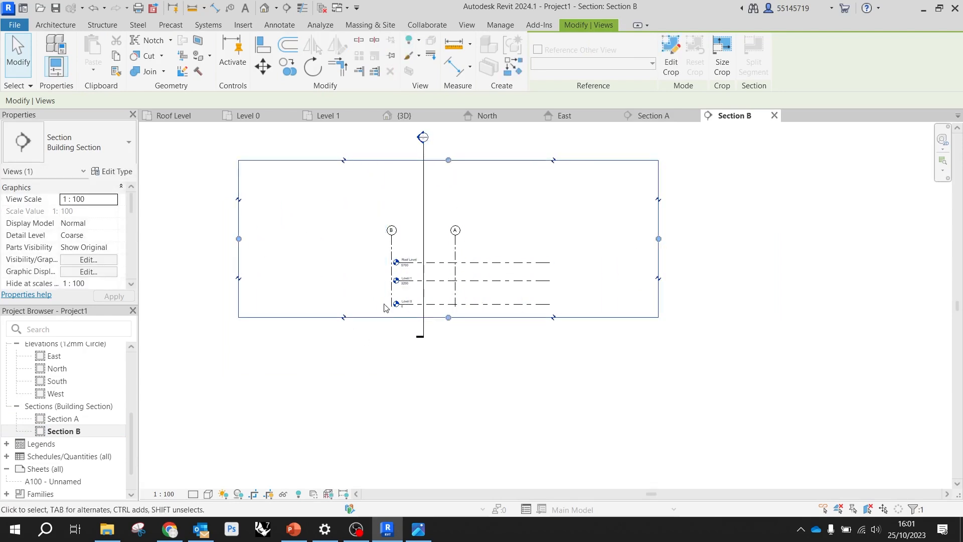
Extend the head ends of the level lines in Section B outward so they sit well beyond grid B
scroll(386, 301, "up", 3)
left_click(404, 280)
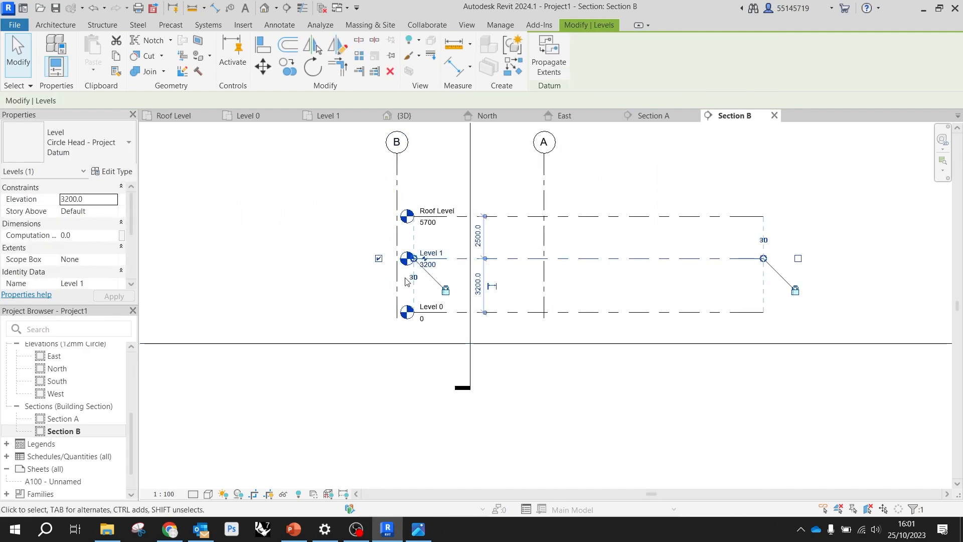
scroll(416, 264, "up", 2)
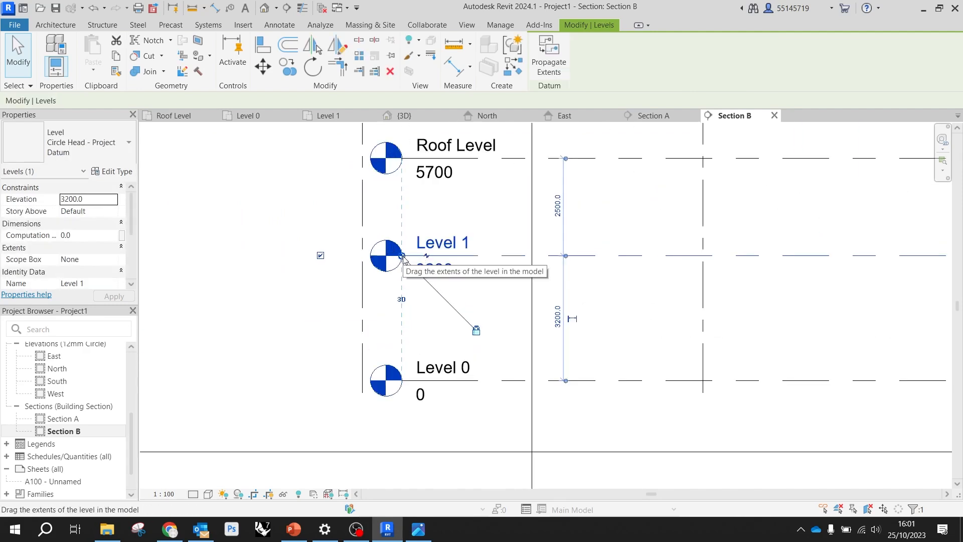
scroll(403, 256, "down", 4)
left_click_drag(553, 300, 364, 289)
Shorten the level lines at both ends, bringing the far ends closer to grid A and the level heads closer to grid B
left_click(374, 346)
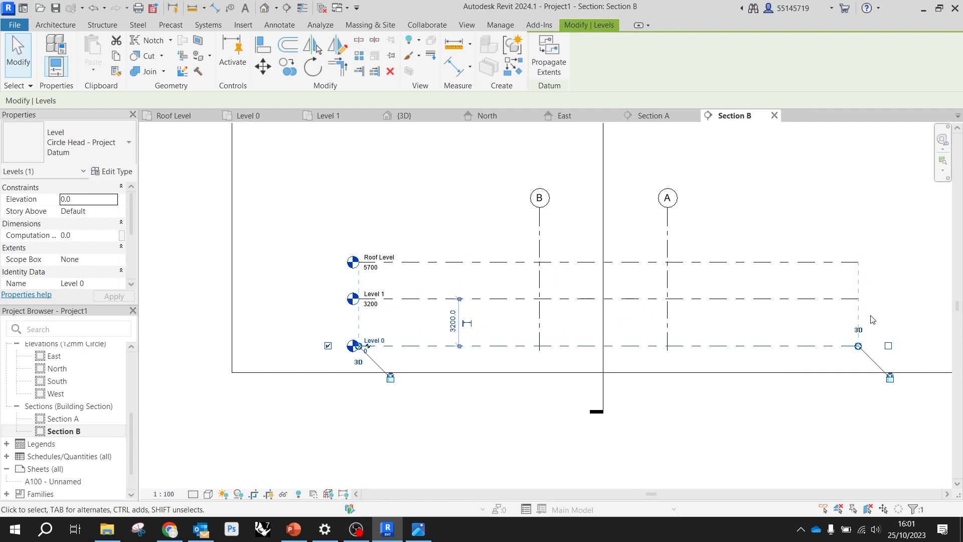
left_click_drag(858, 345, 764, 344)
key("Escape")
left_click(374, 300)
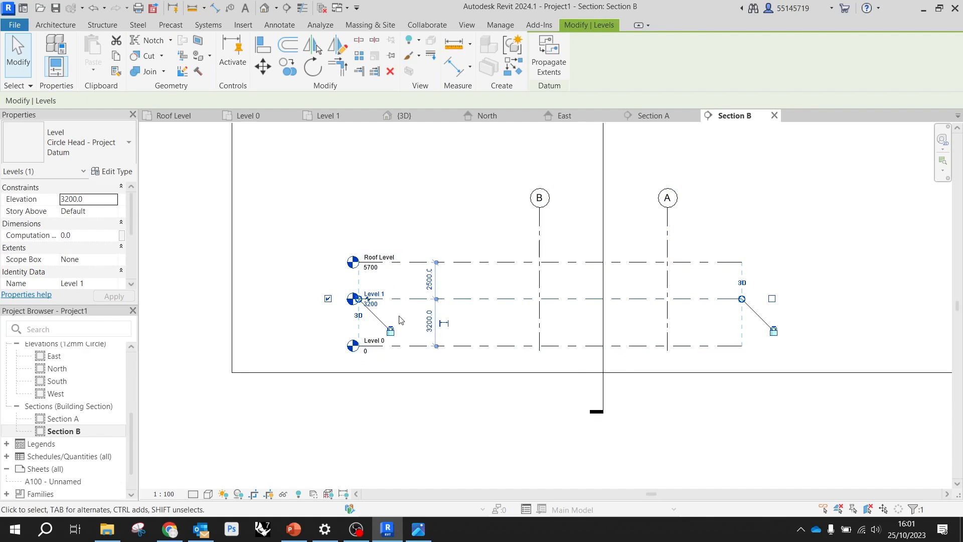
left_click_drag(358, 299, 410, 299)
left_click(516, 366)
scroll(468, 387, "down", 3)
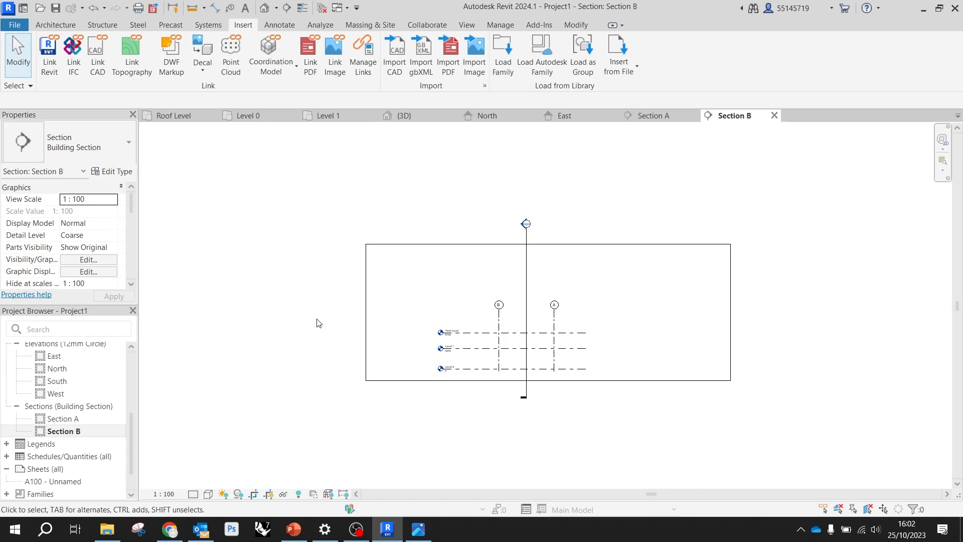
Import the image section-short.jpg into Section B and place it over the building area between grids A and B
left_click(475, 55)
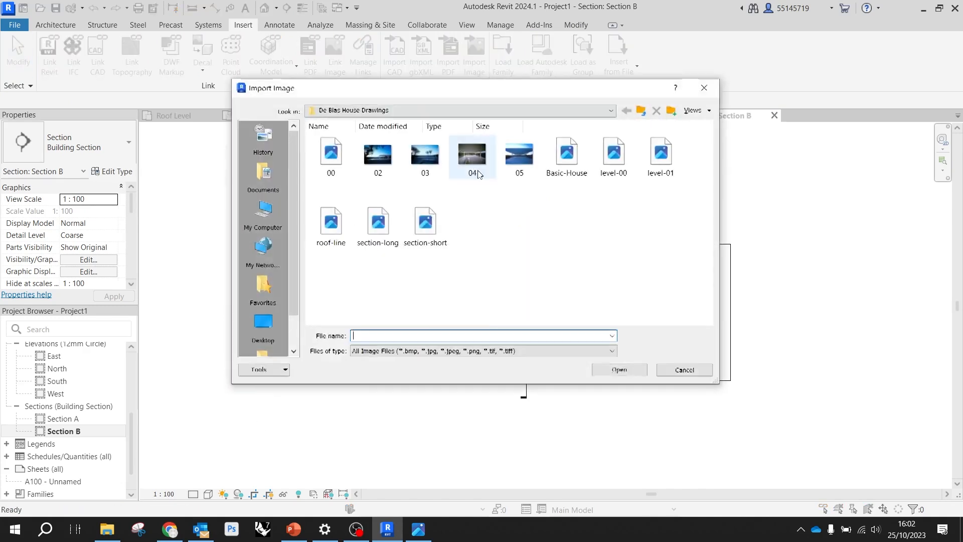
left_click(426, 227)
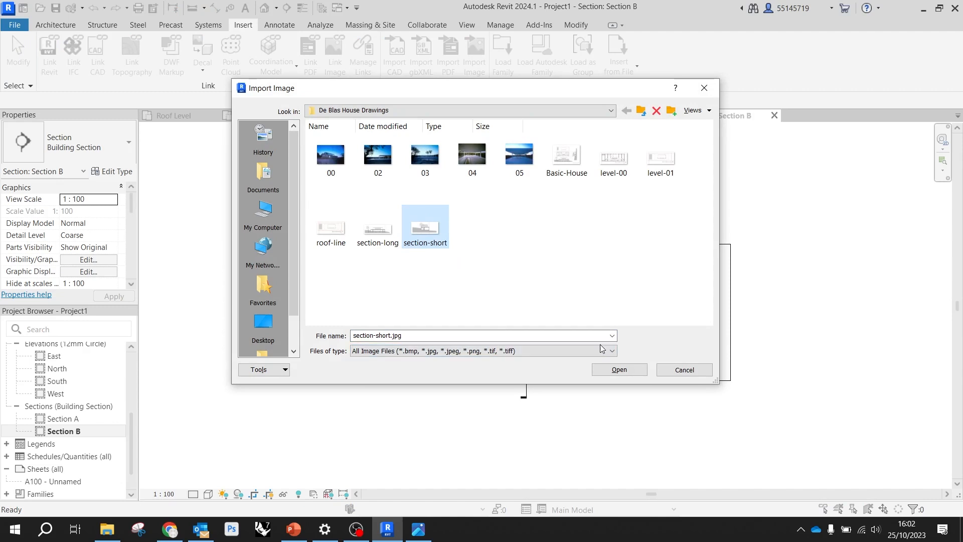
left_click(616, 369)
scroll(540, 337, "up", 5)
left_click(545, 356)
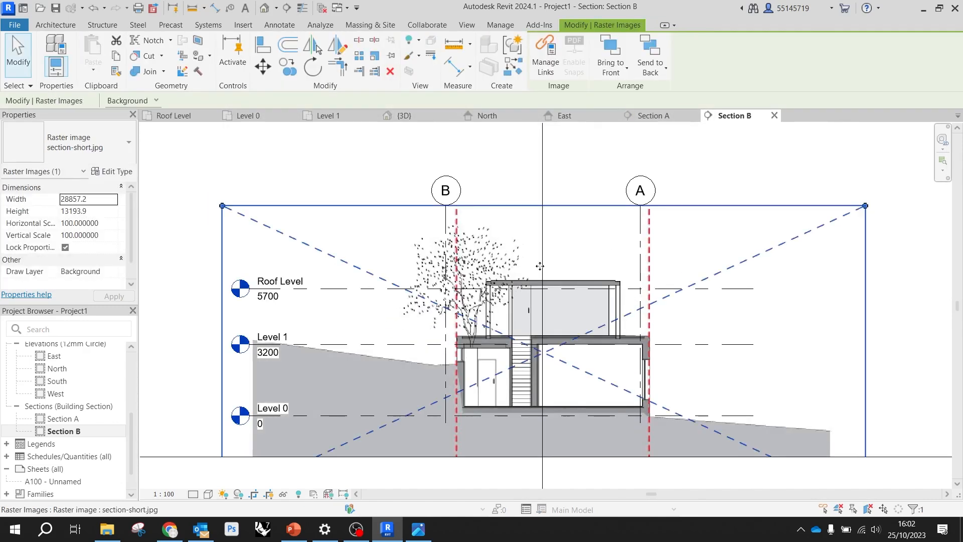
scroll(547, 240, "down", 3)
left_click(862, 300)
Extend Section B's crop region downward so its lower boundary sits well below the imported section image
scroll(619, 280, "down", 2)
scroll(621, 281, "down", 2)
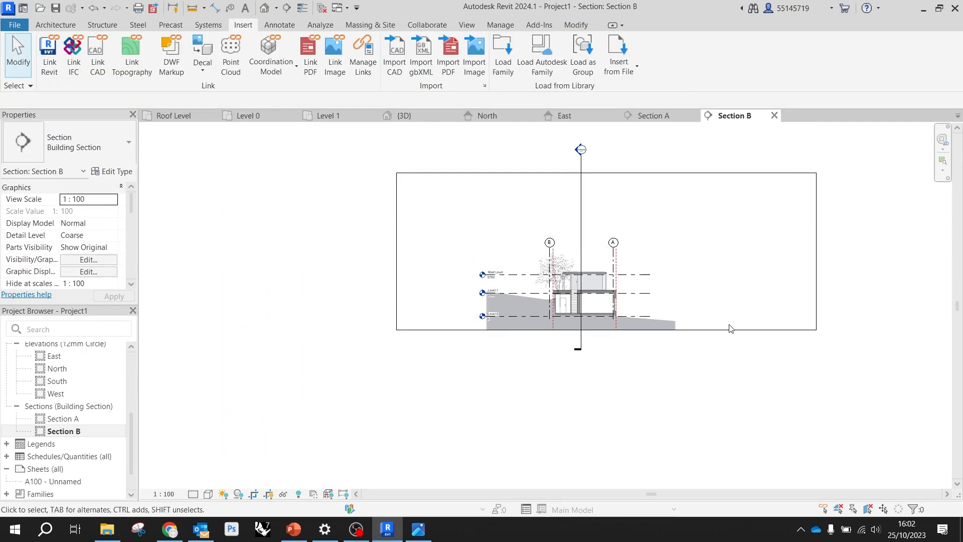
left_click(729, 329)
left_click_drag(606, 331, 606, 380)
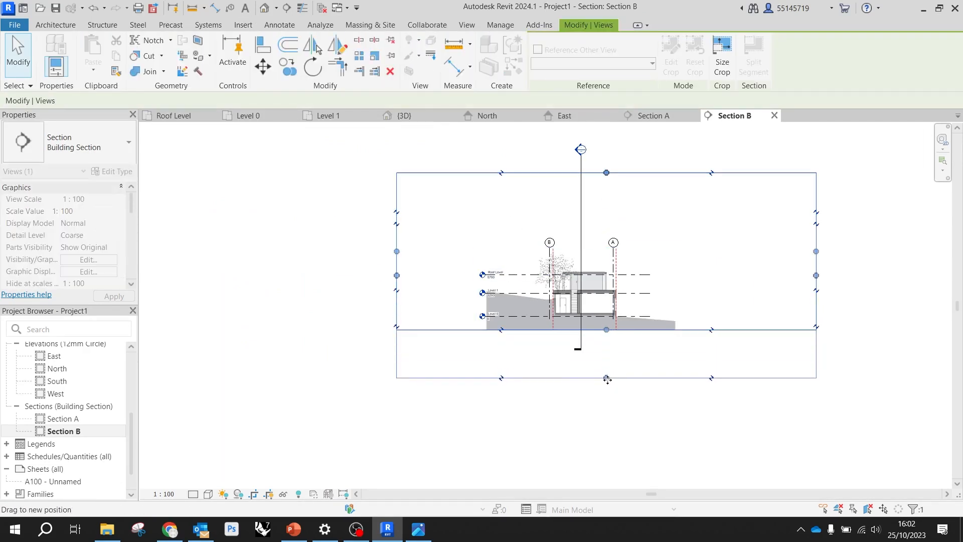
left_click(616, 408)
Move the section image so the lower floor's corner at the retaining wall lands on the intersection of Level 0 and grid B
scroll(570, 328, "up", 5)
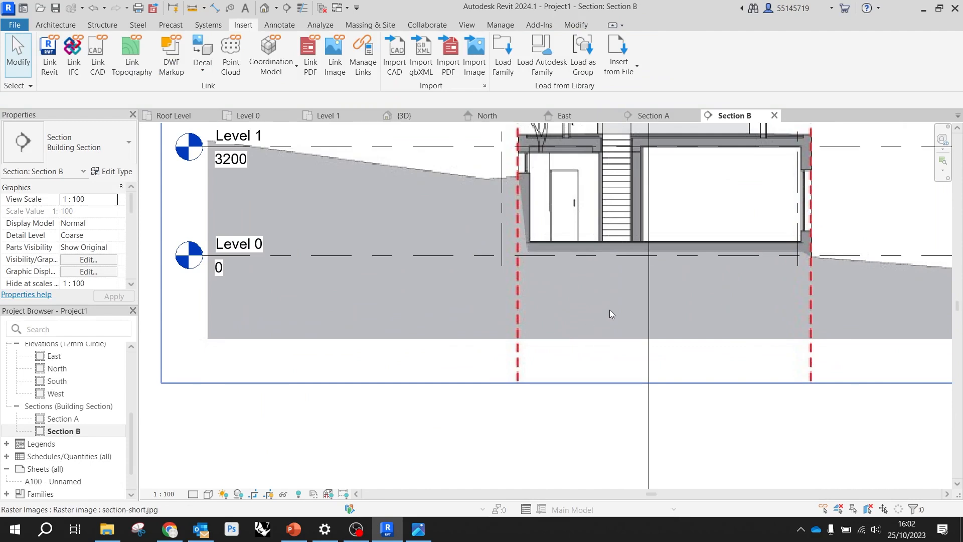
scroll(605, 314, "down", 2)
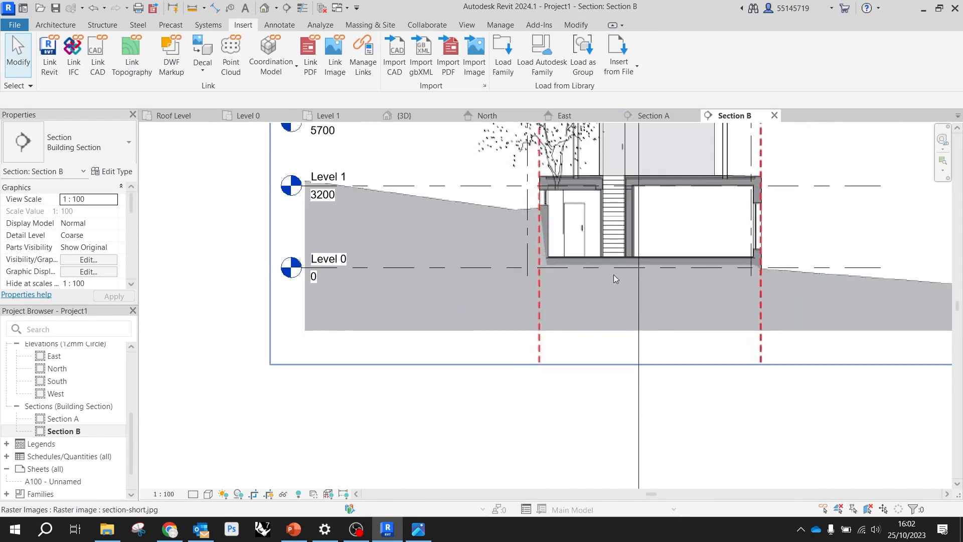
scroll(581, 266, "up", 3)
scroll(531, 263, "up", 3)
scroll(501, 270, "down", 5)
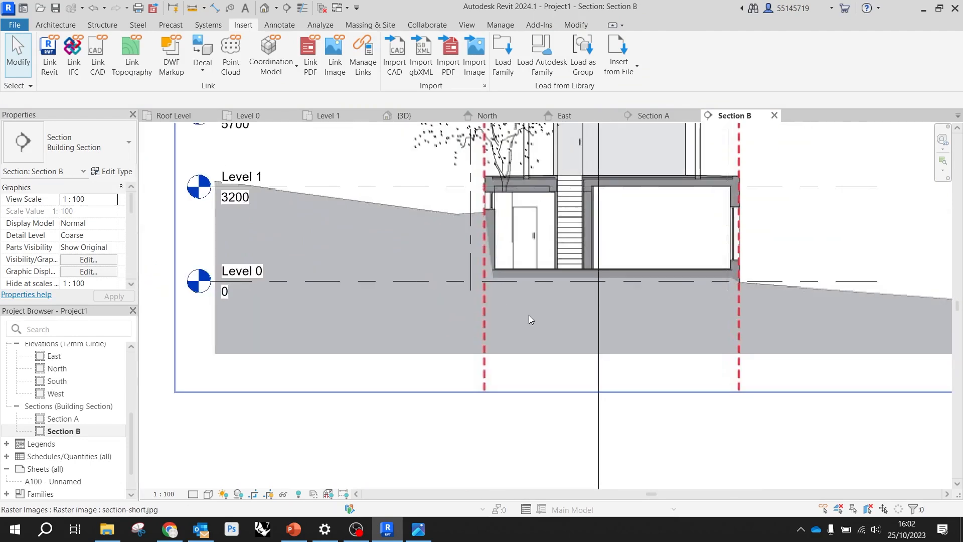
scroll(501, 296, "up", 5)
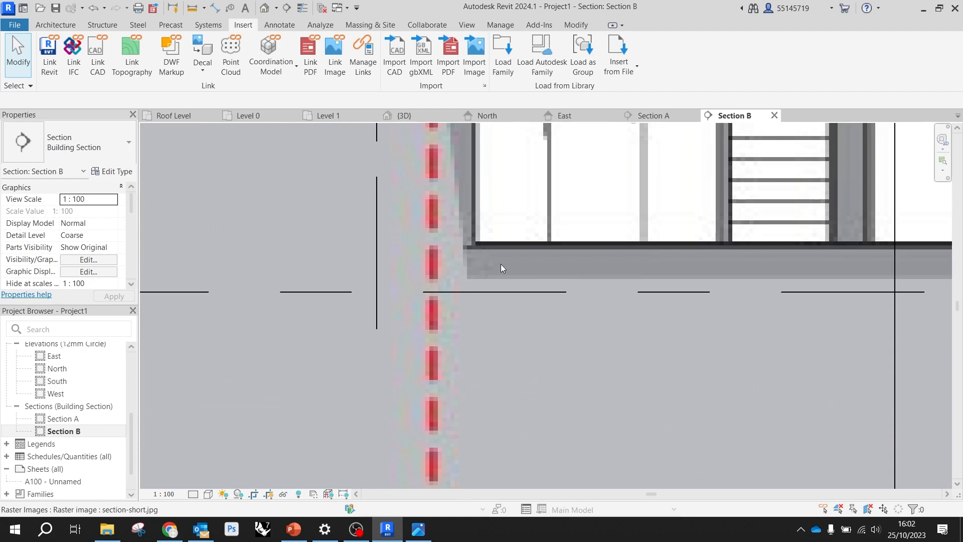
left_click(476, 278)
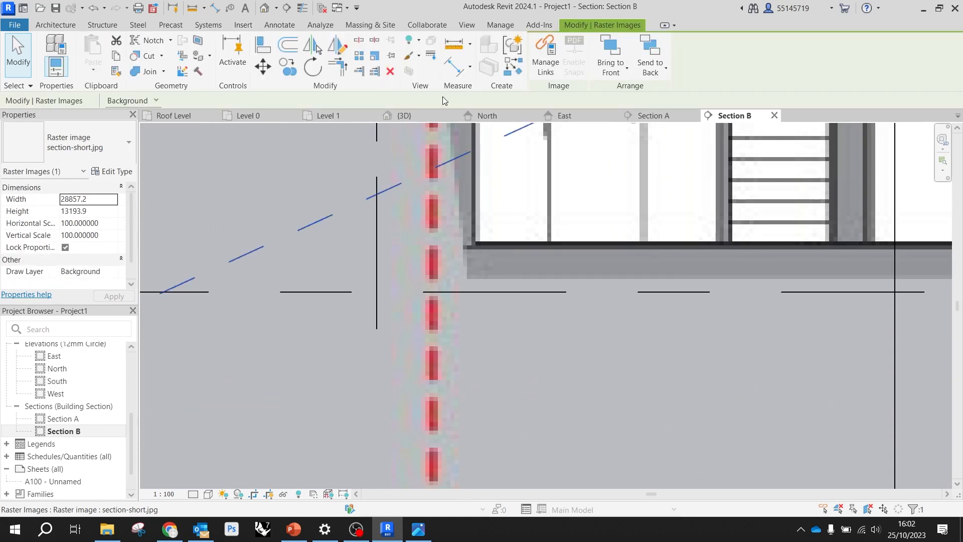
left_click(263, 67)
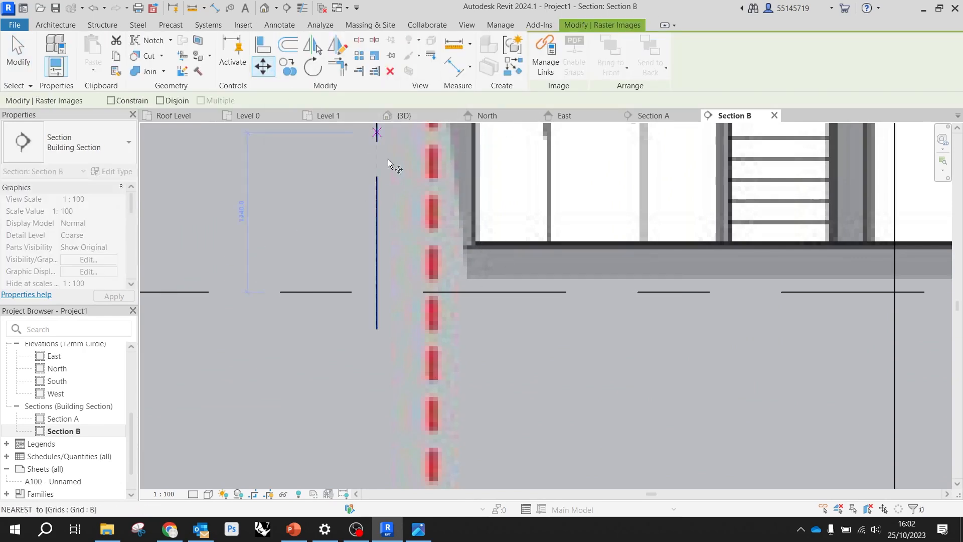
scroll(474, 251, "up", 3)
scroll(472, 252, "up", 2)
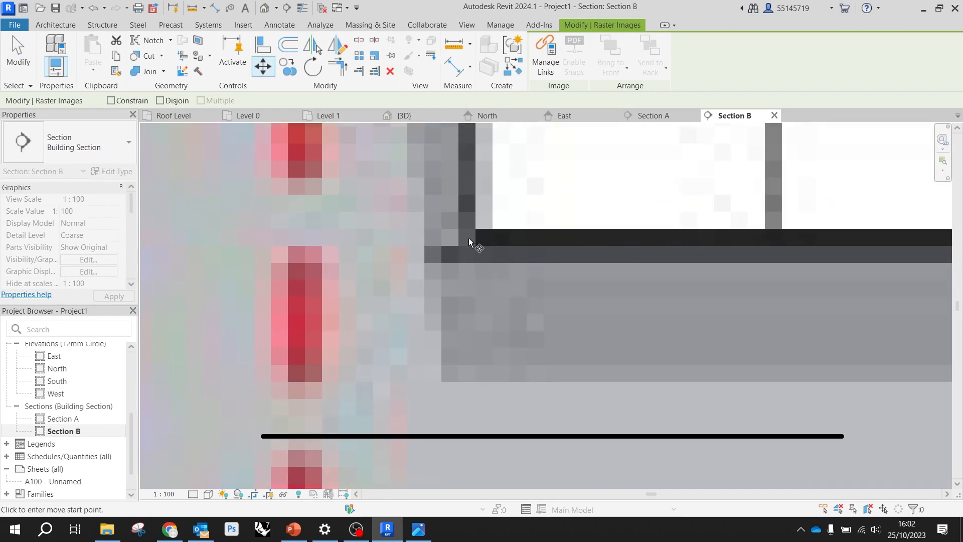
left_click(470, 242)
scroll(471, 241, "down", 3)
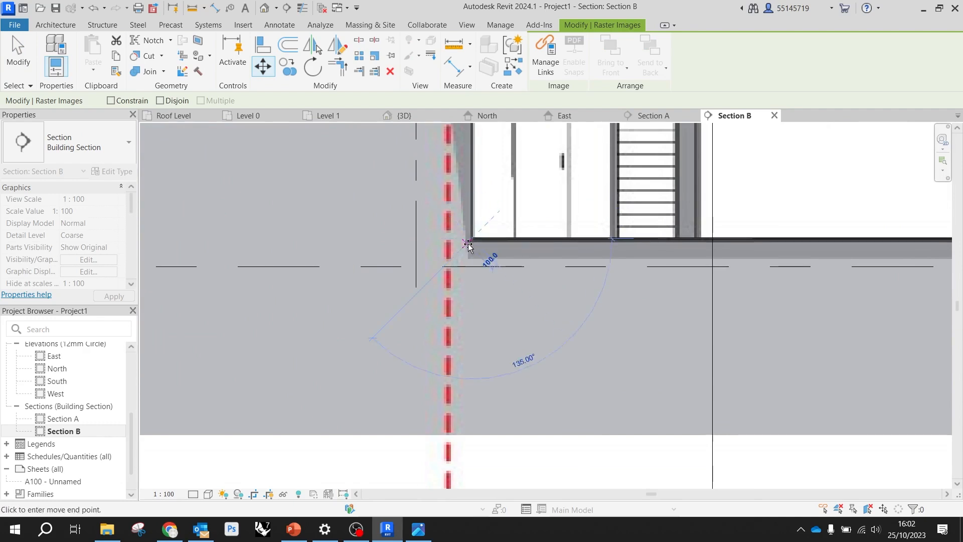
scroll(494, 249, "down", 2)
scroll(497, 251, "down", 1)
scroll(453, 249, "up", 4)
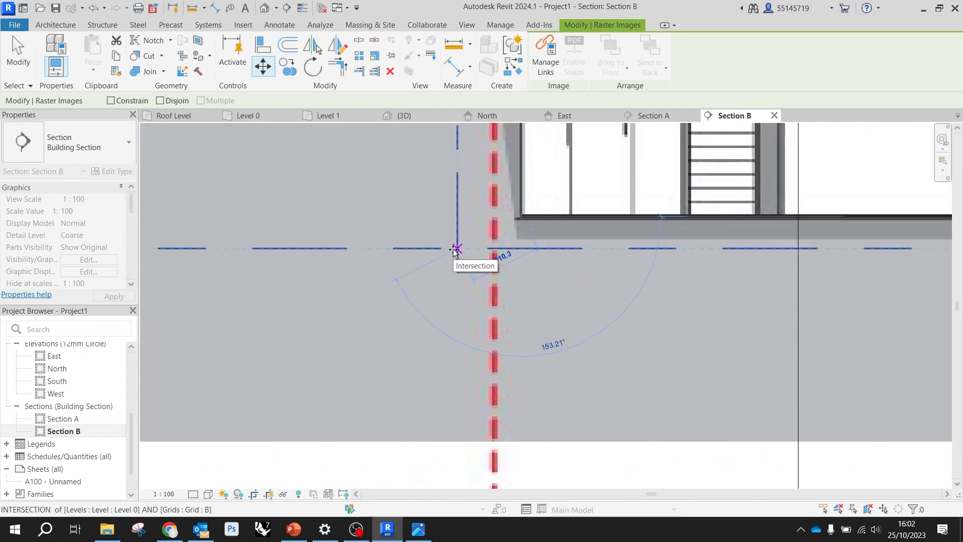
left_click(455, 249)
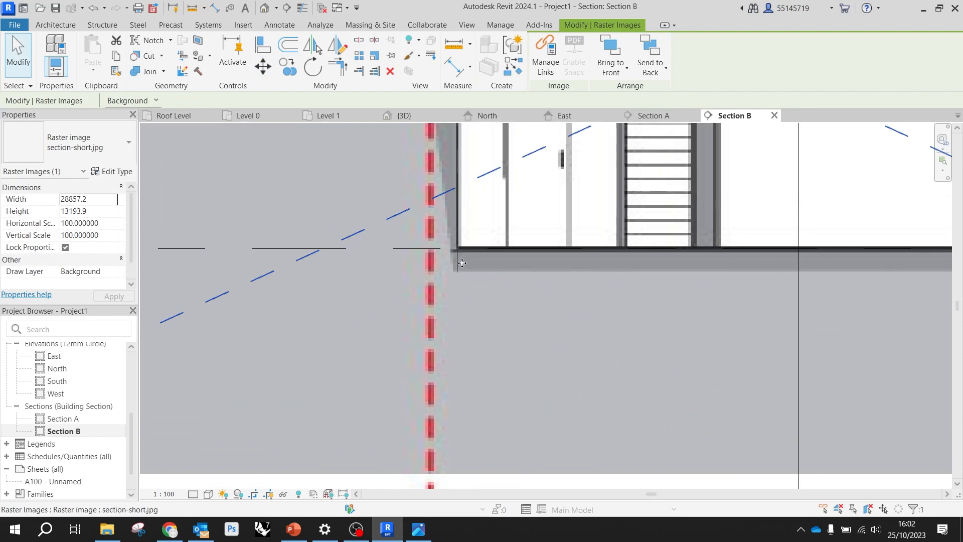
Move the section image horizontally by 340 mm so its red dashed reference line falls on grid B
scroll(440, 250, "up", 3)
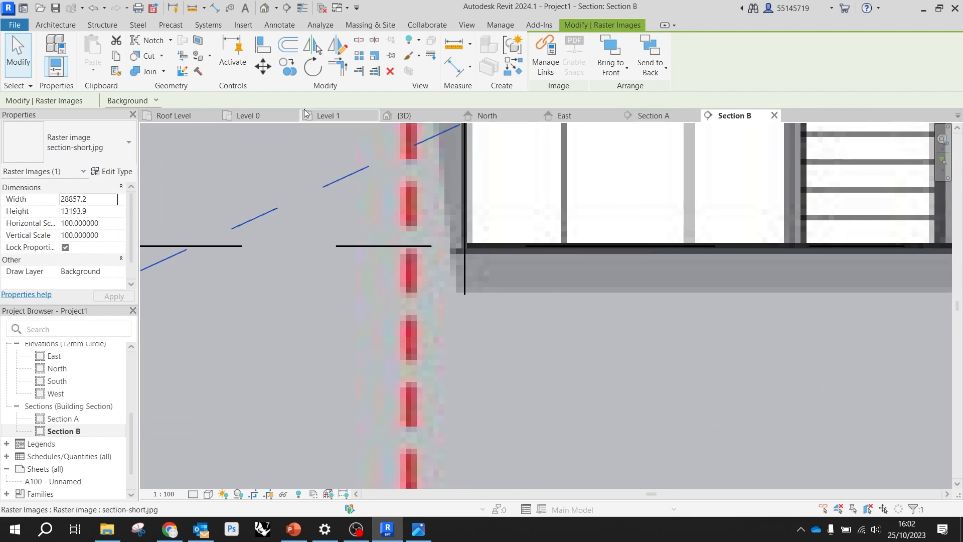
left_click(262, 66)
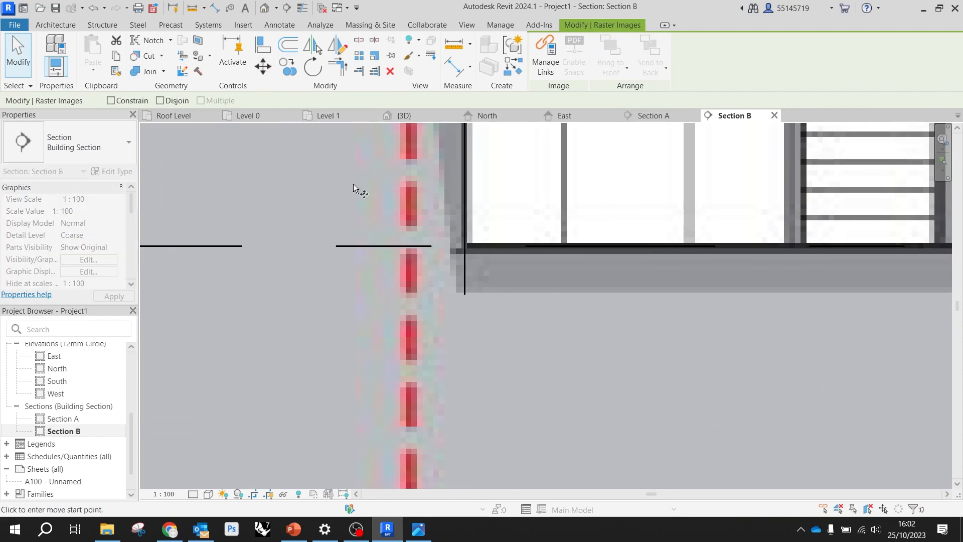
left_click(411, 246)
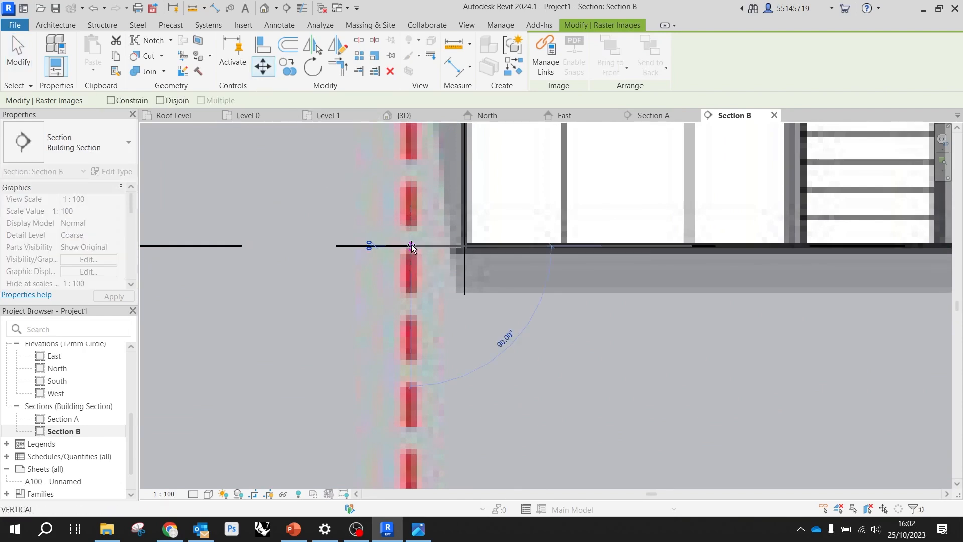
left_click(464, 245)
scroll(350, 234, "down", 4)
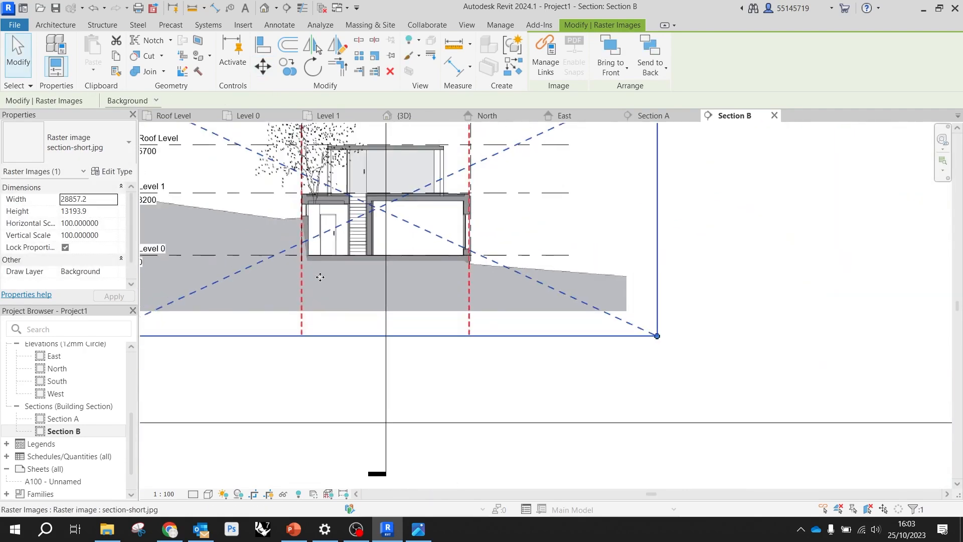
Scale the section image graphically from the Level 0 and grid B intersection so its other red dashed line reaches grid A
scroll(482, 255, "up", 5)
scroll(471, 257, "up", 3)
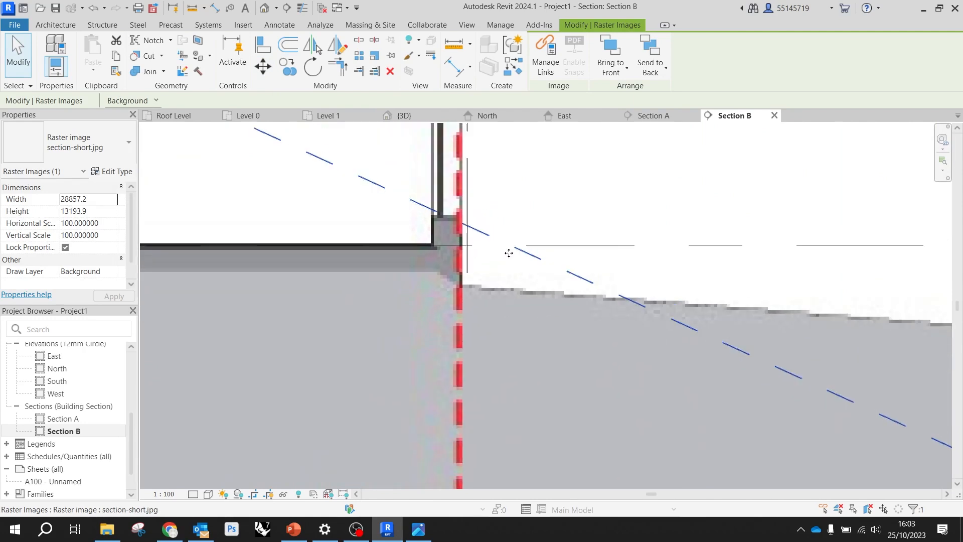
scroll(506, 250, "down", 3)
scroll(491, 244, "up", 5)
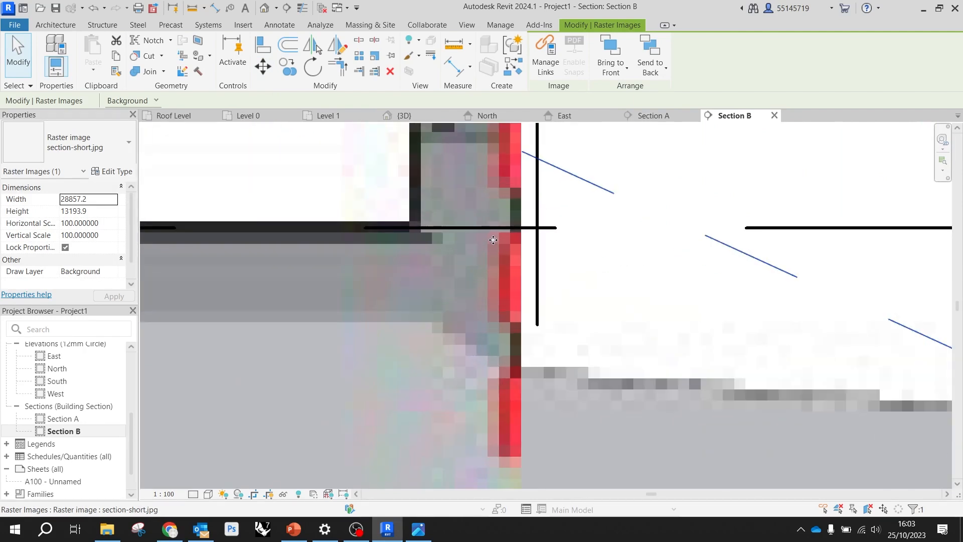
scroll(629, 258, "down", 6)
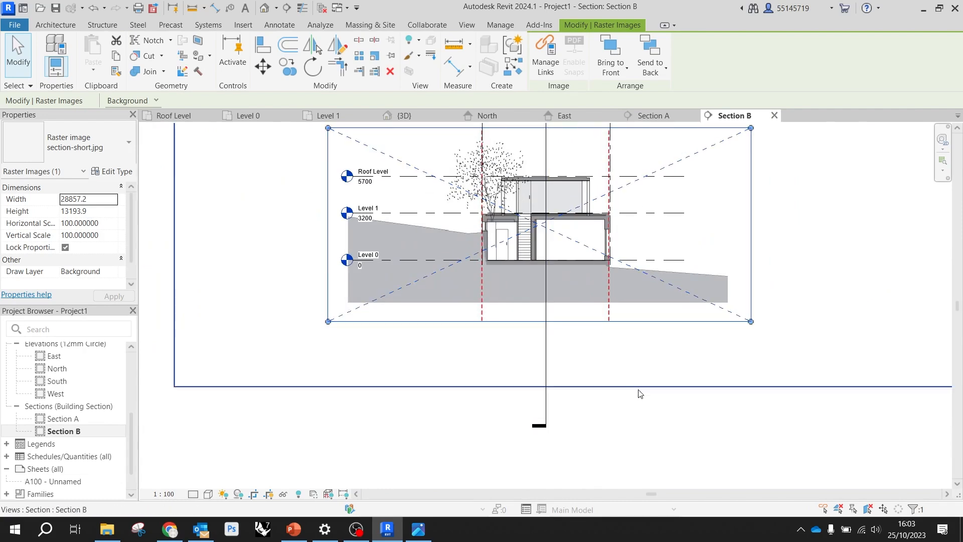
left_click(640, 394)
scroll(561, 306, "up", 2)
left_click(562, 277)
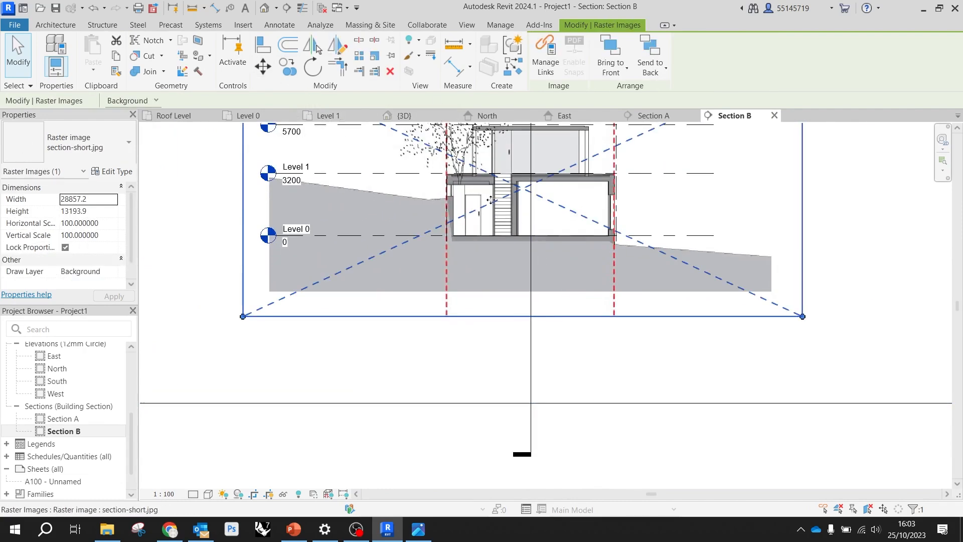
key("Escape")
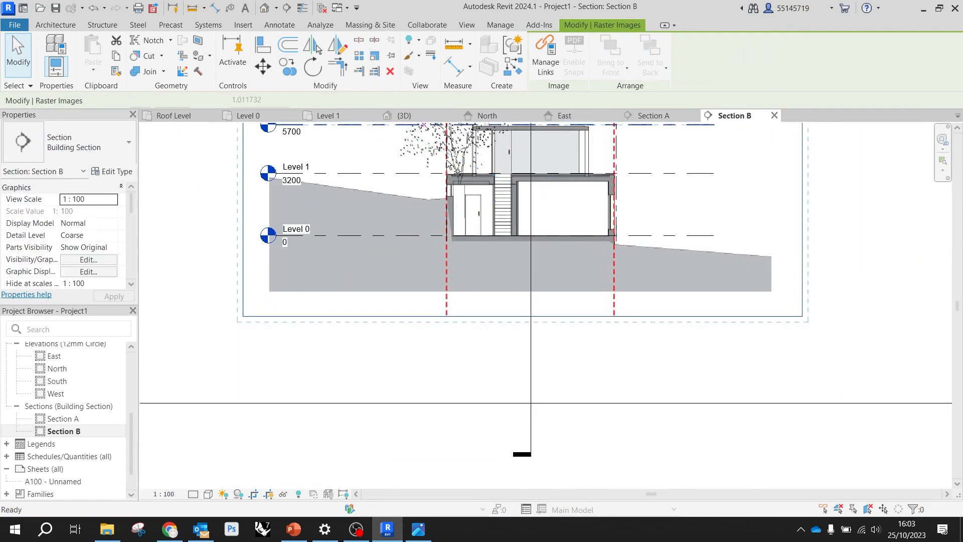
key("r")
key("e")
scroll(445, 221, "up", 6)
left_click(481, 310)
scroll(483, 316, "down", 6)
scroll(652, 311, "up", 5)
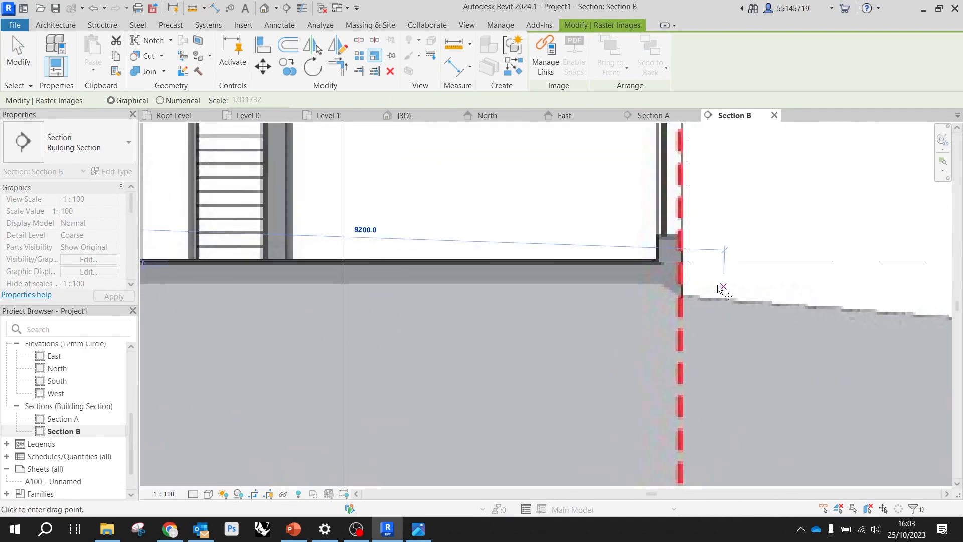
scroll(721, 293, "up", 5)
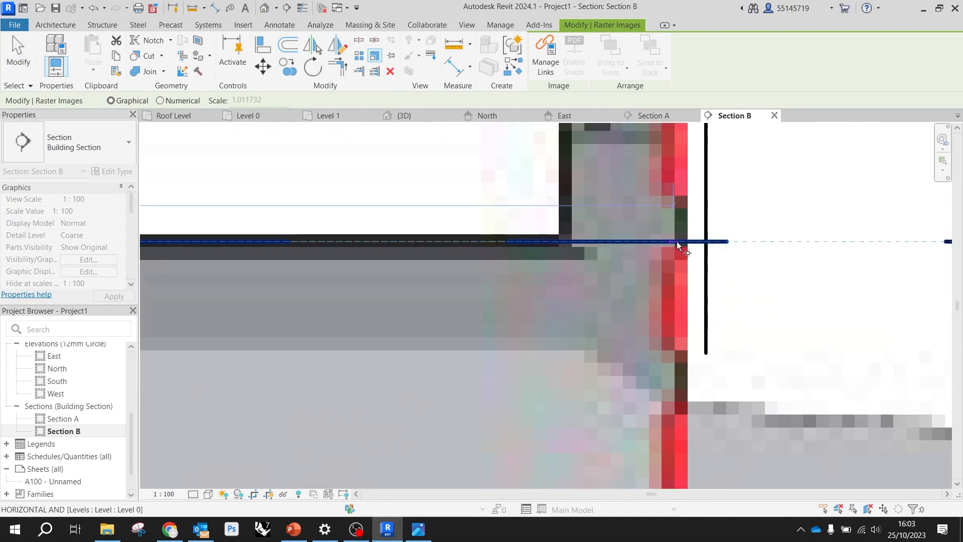
left_click(705, 242)
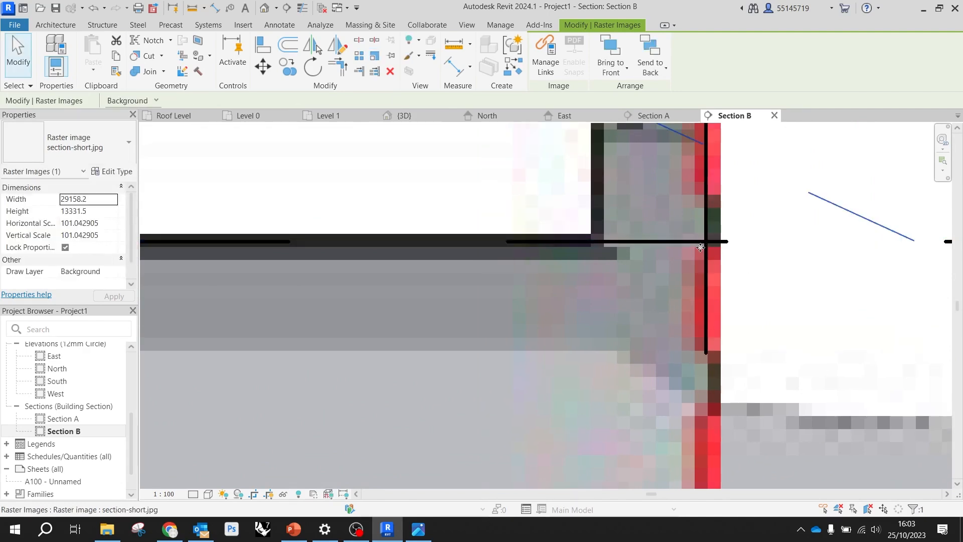
Check the scaled section image against Level 0, Level 1, Roof Level and grids A and B
scroll(521, 244, "down", 5)
scroll(521, 244, "up", 10)
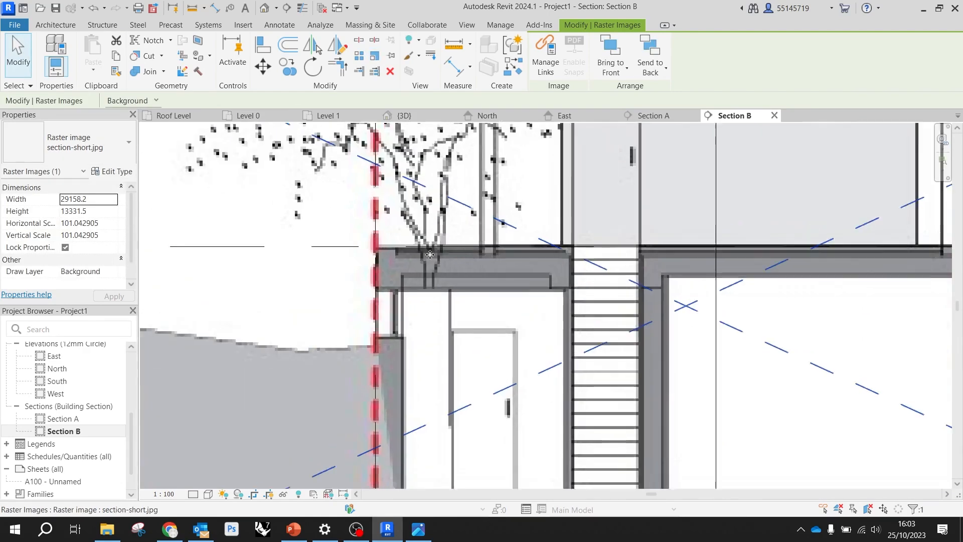
scroll(466, 278, "down", 10)
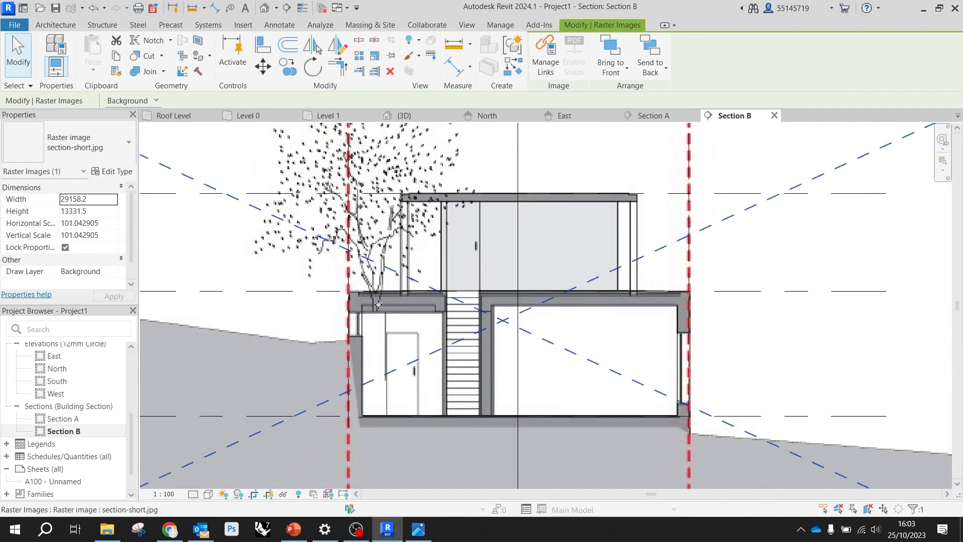
scroll(800, 230, "down", 2)
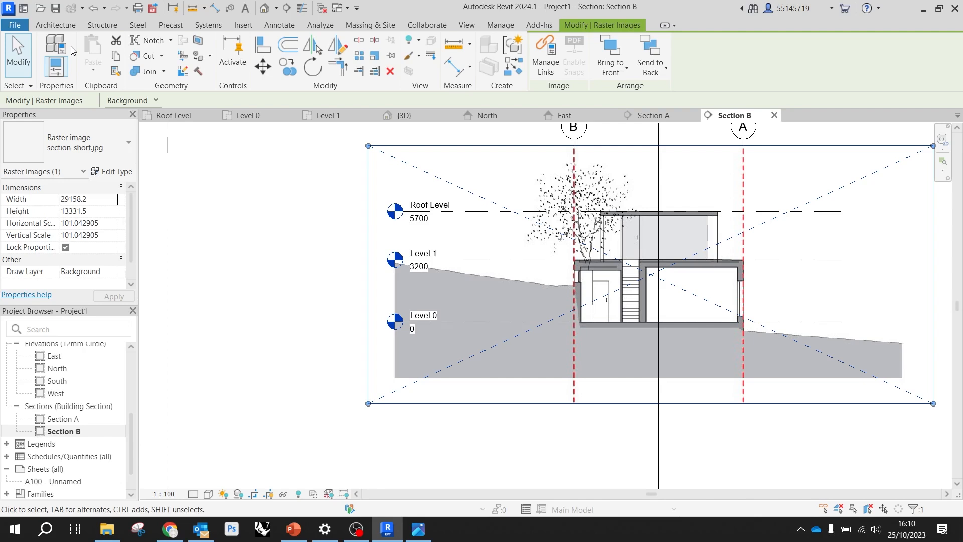
scroll(669, 294, "down", 3)
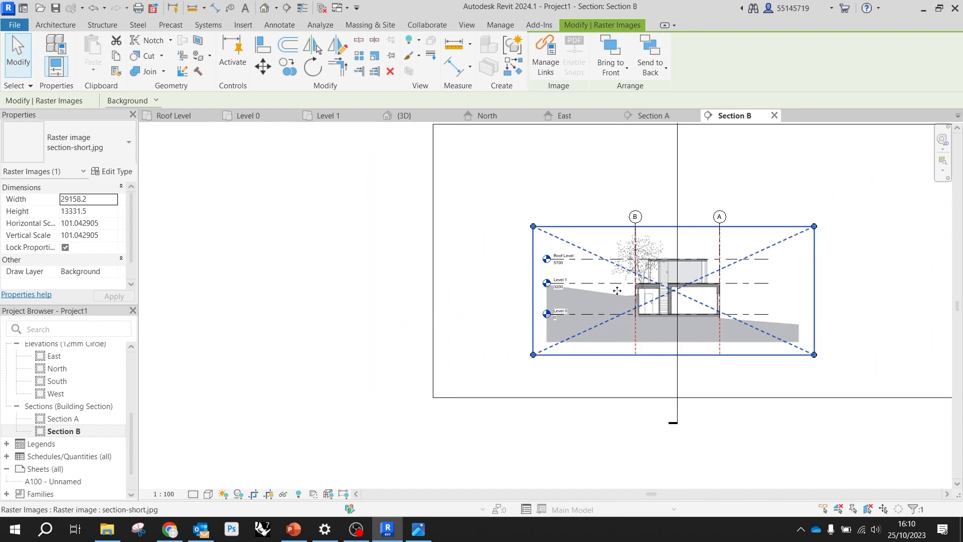
scroll(517, 256, "up", 2)
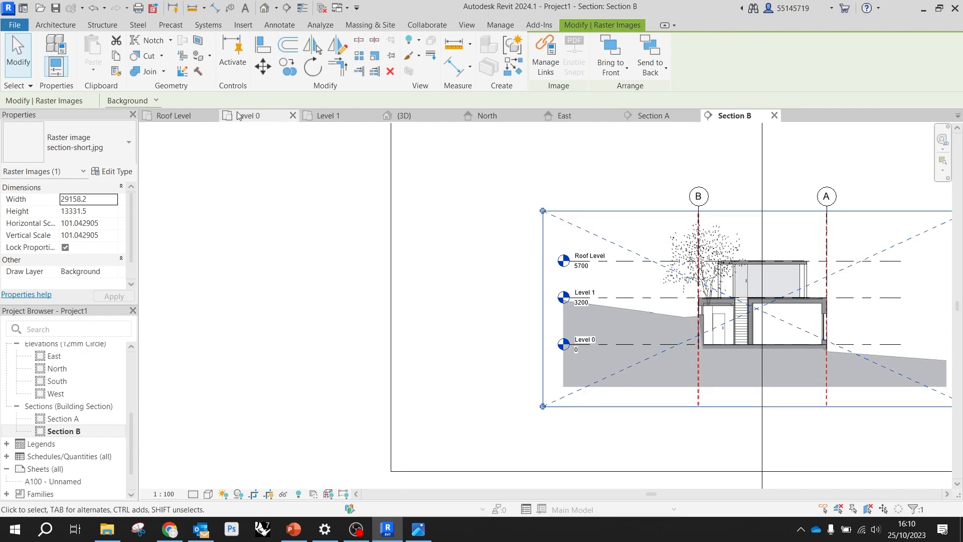
Show the Level 0 plan, switch to the Photos viewer and browse back from Basic-House.jpg to 03.jpg
left_click(256, 118)
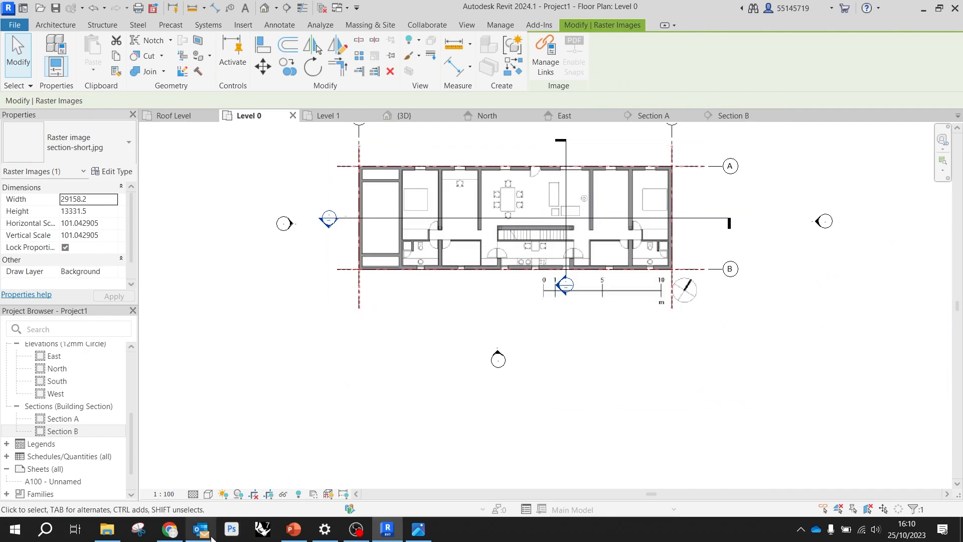
left_click(414, 535)
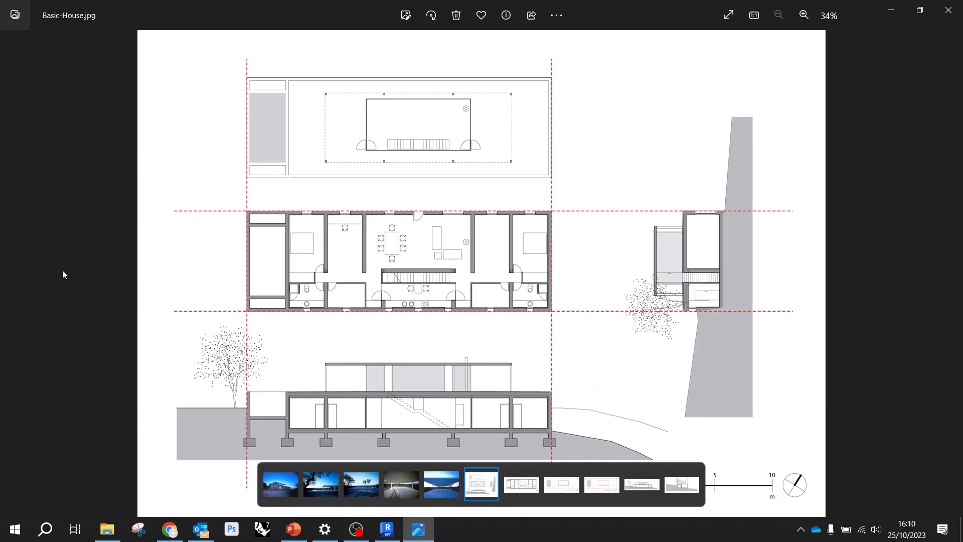
key("Left")
key("Left")
key("Left")
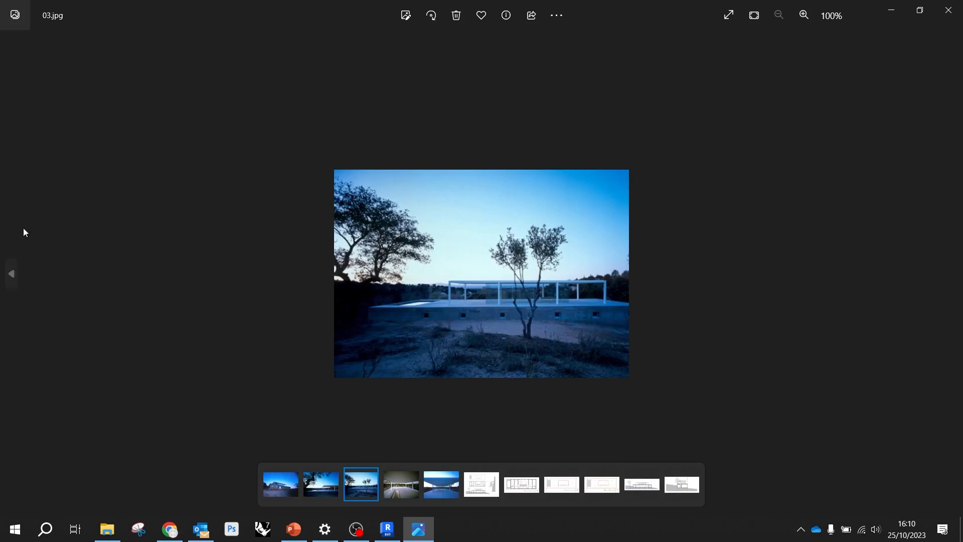
View the photo 02.jpg, return to the Level 0 plan in Revit and clear the selection
key("Left")
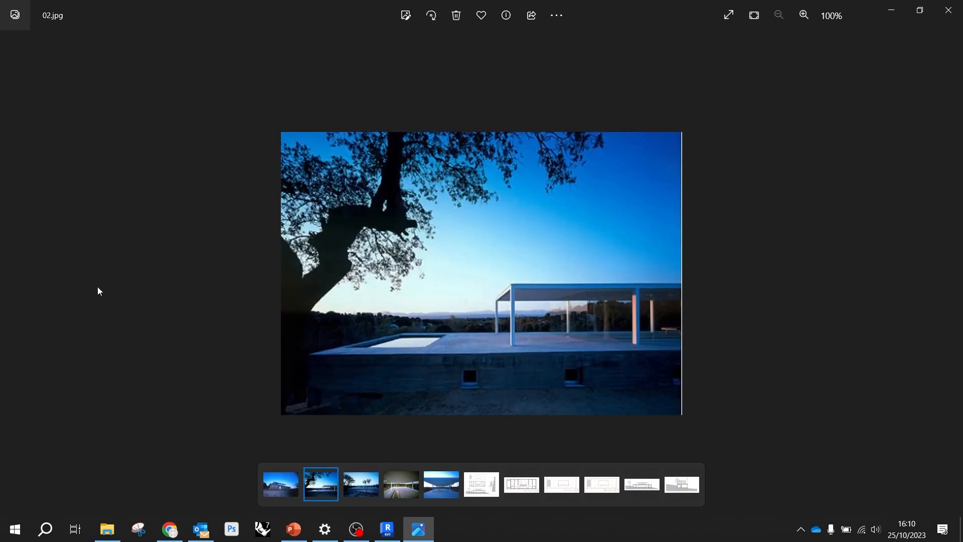
left_click(890, 10)
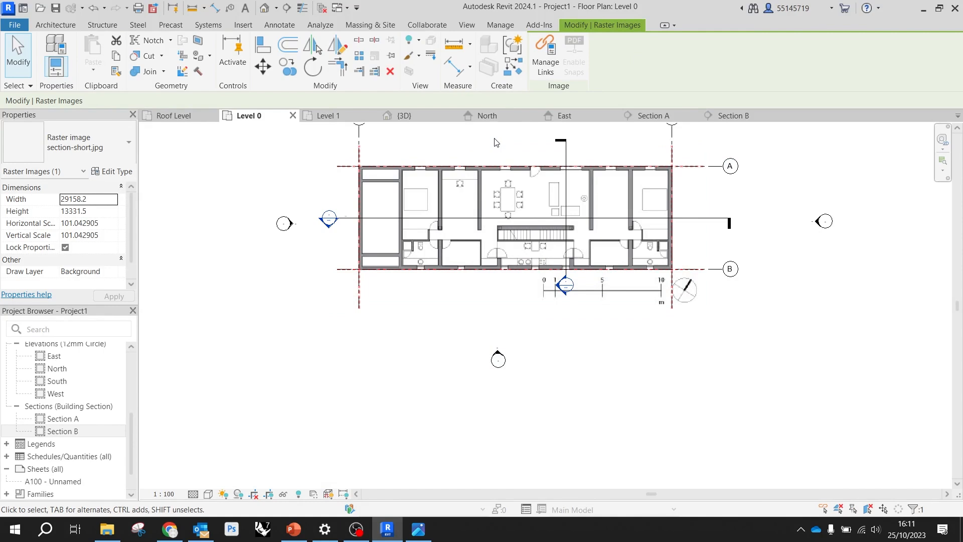
left_click(280, 181)
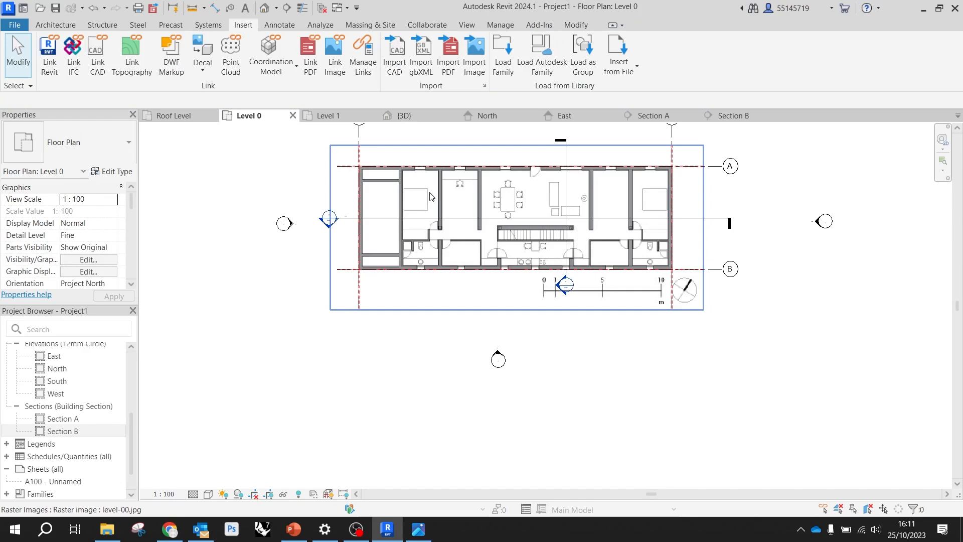
Start an architectural wall on Level 0 using the Basic Wall type Wall-Ret_300Con
left_click(68, 26)
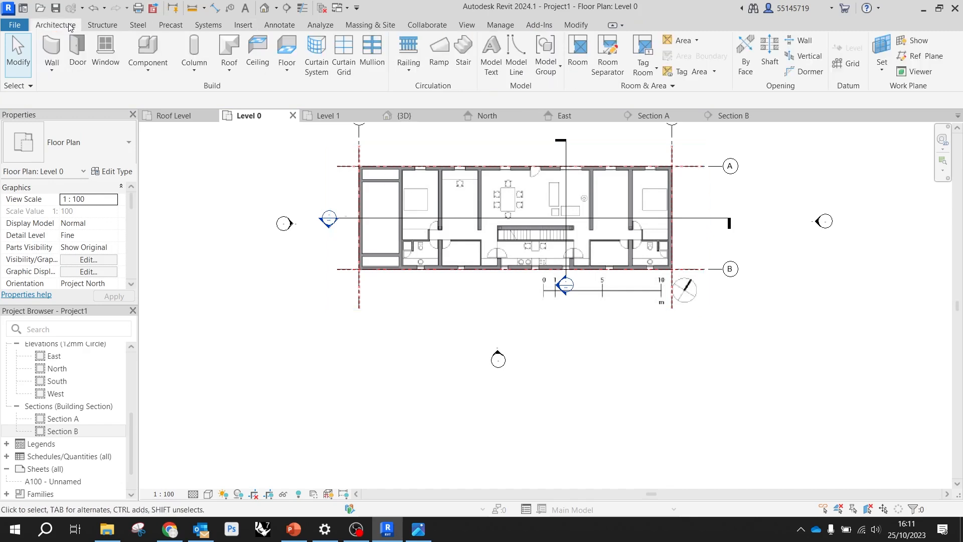
left_click(52, 50)
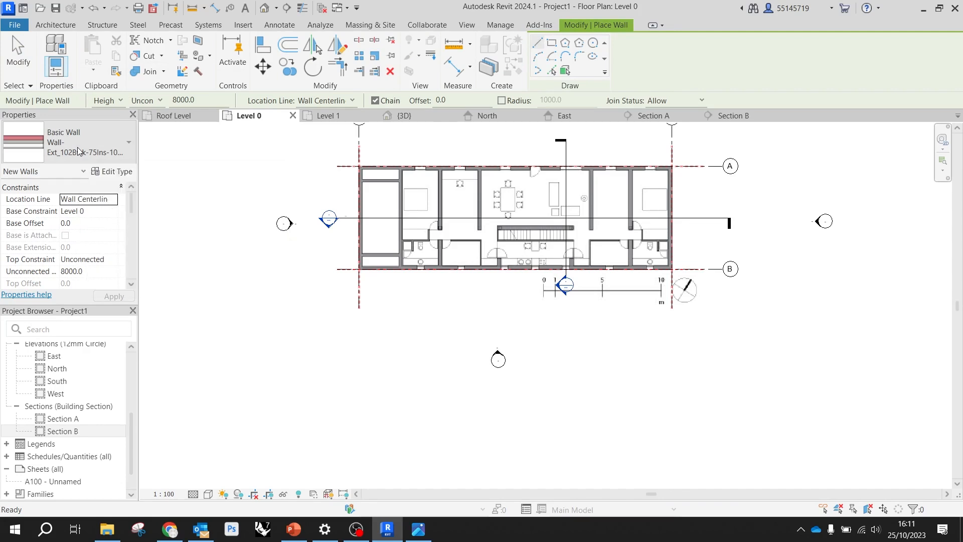
left_click(129, 143)
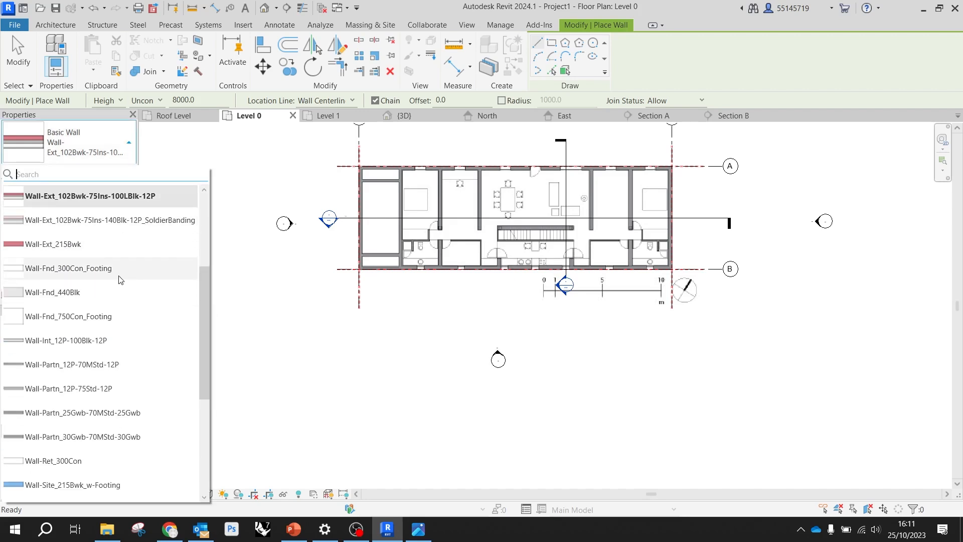
scroll(121, 283, "down", 2)
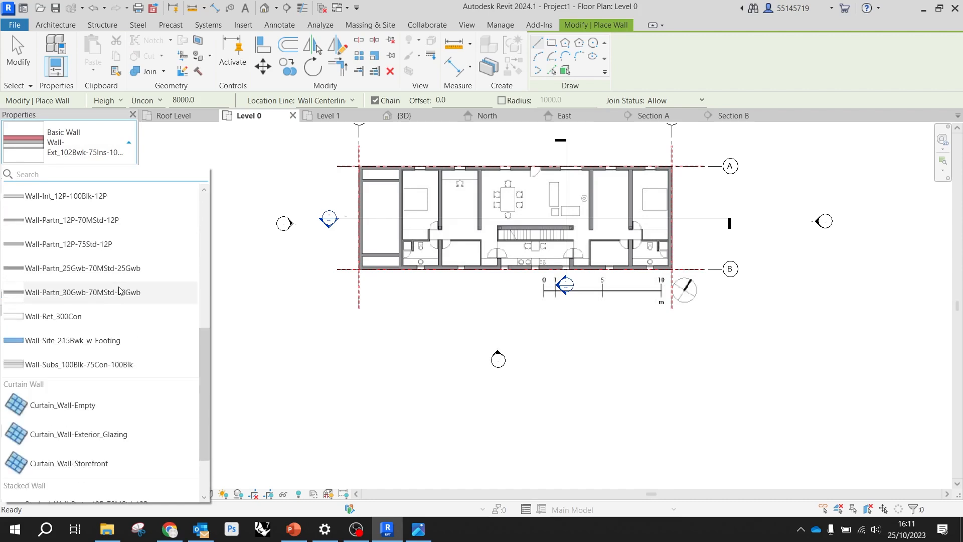
left_click(98, 321)
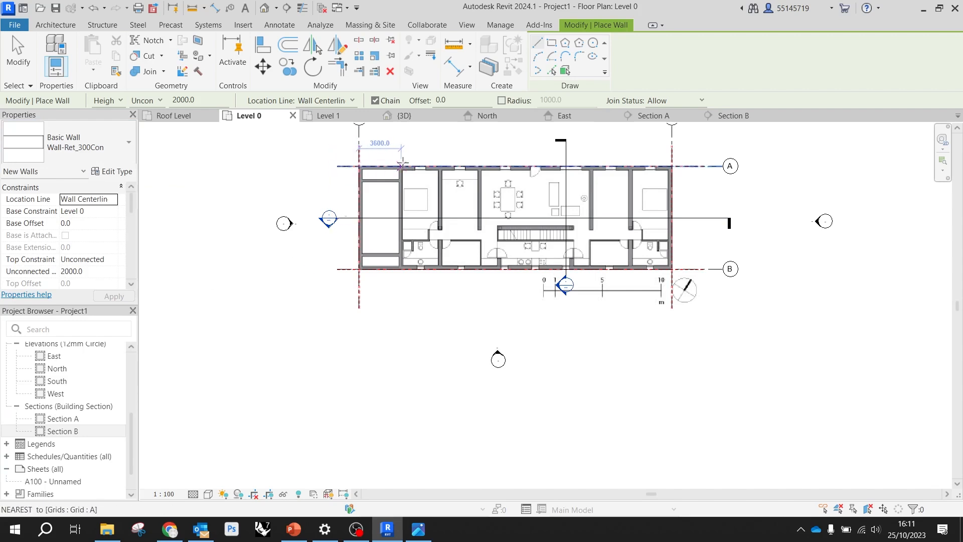
Constrain the new wall's height up to Level 1 and set its location line to Finish Face: Exterior
scroll(402, 162, "up", 4)
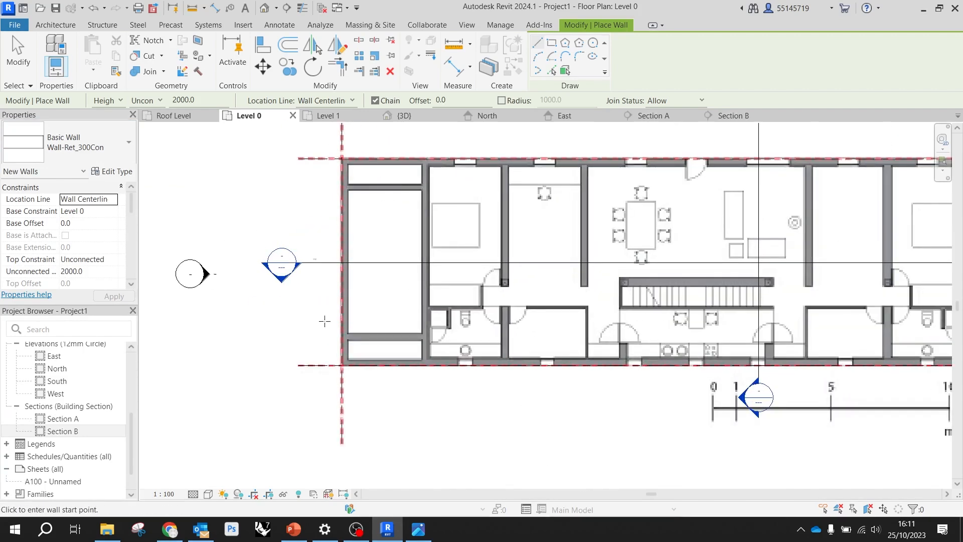
scroll(273, 229, "down", 2)
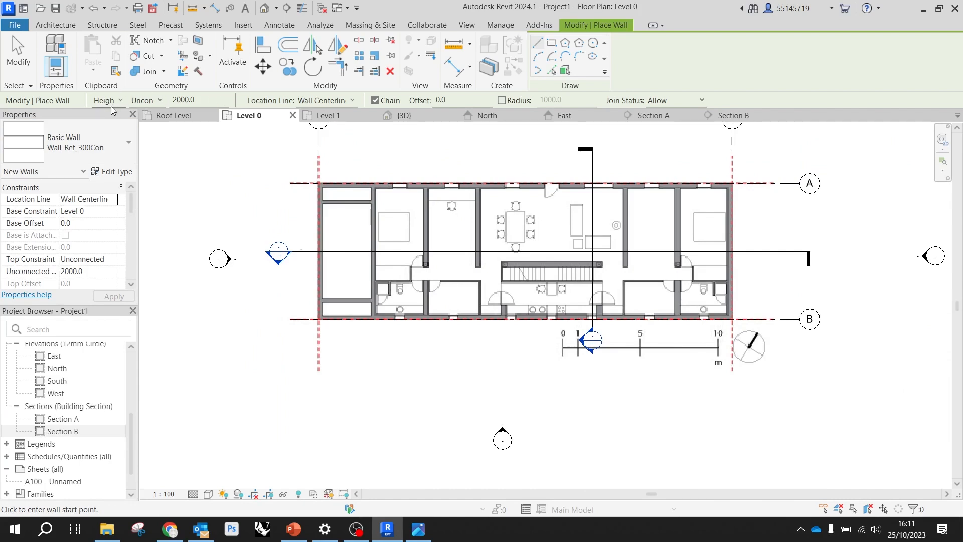
left_click(145, 101)
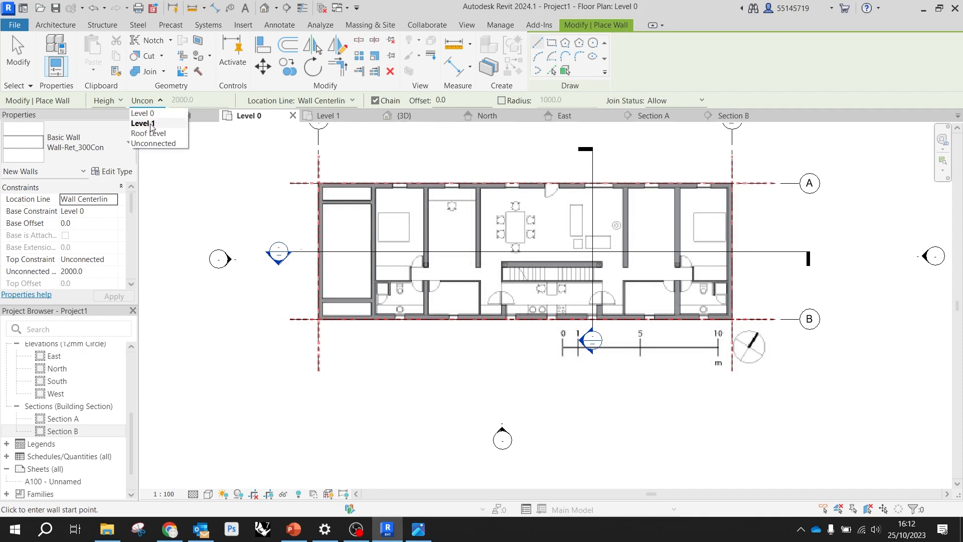
left_click(152, 125)
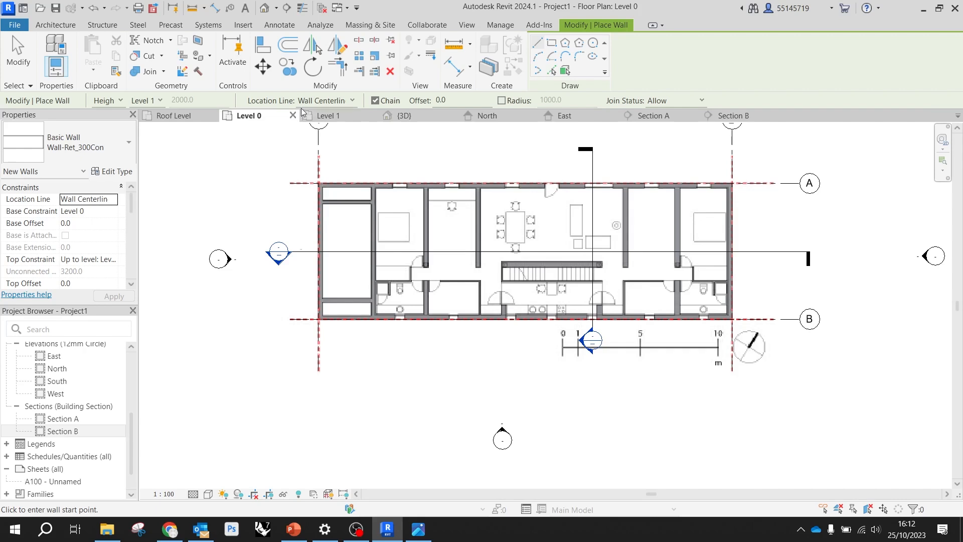
left_click(314, 102)
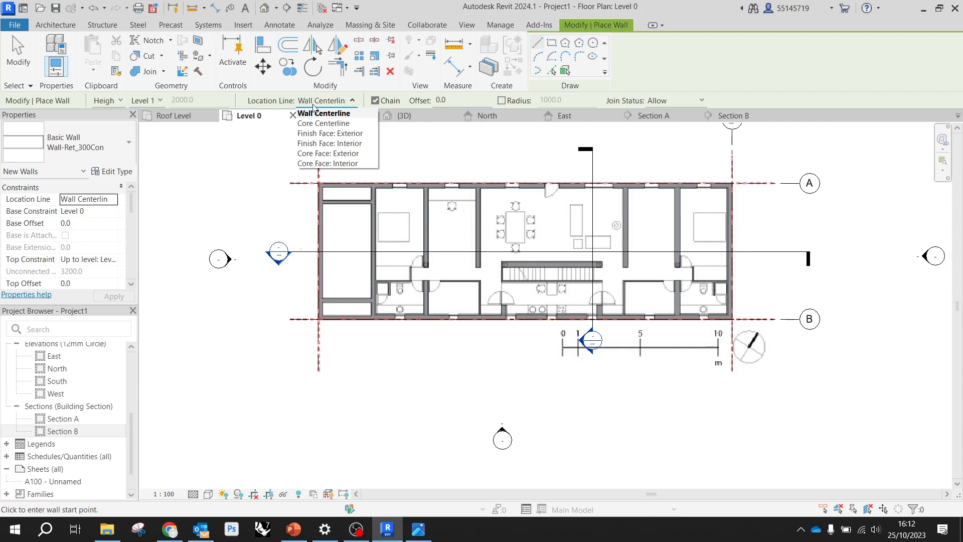
left_click(342, 138)
Draw the exterior walls as a rectangle from the grid 1 and A intersection to the grid 2 and B intersection, and end the command
scroll(322, 175, "up", 5)
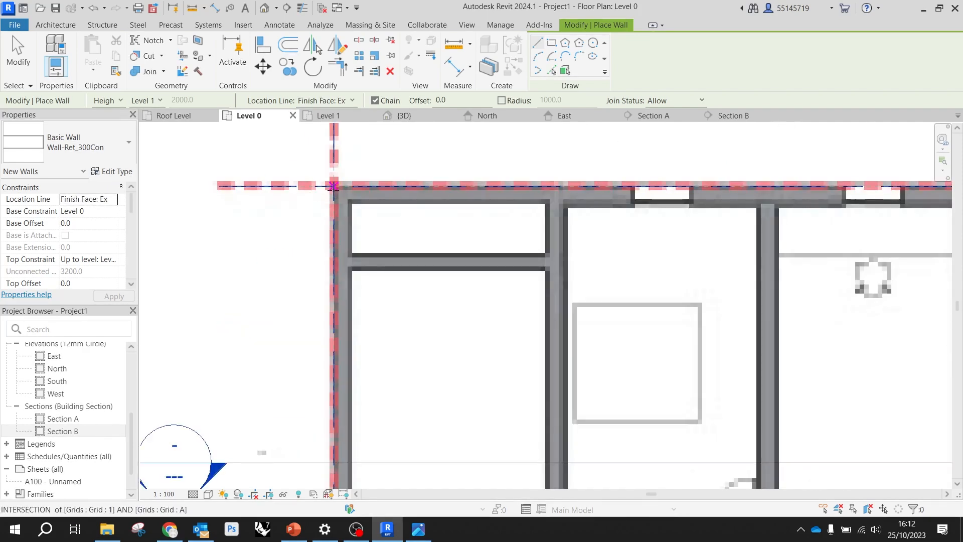
scroll(331, 163, "down", 1)
scroll(331, 163, "down", 1)
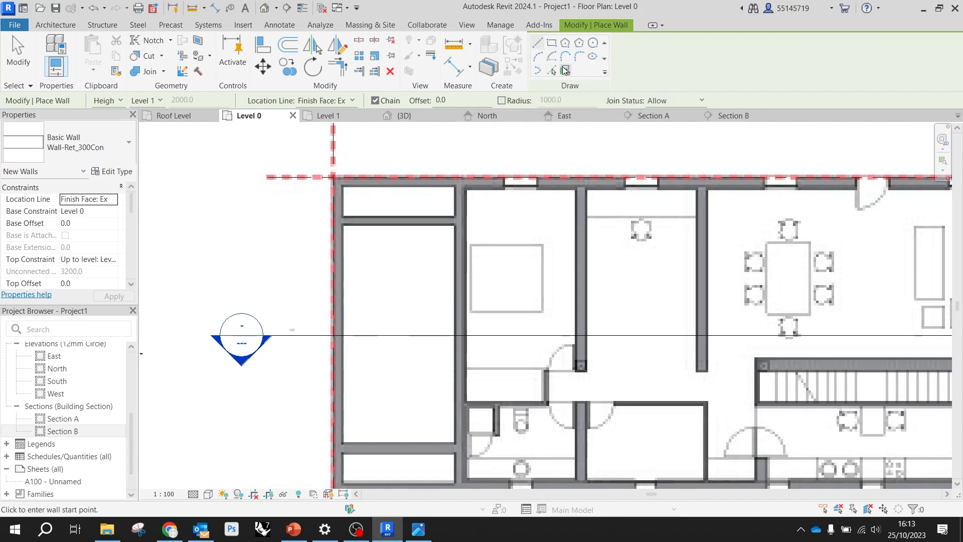
scroll(455, 168, "down", 1)
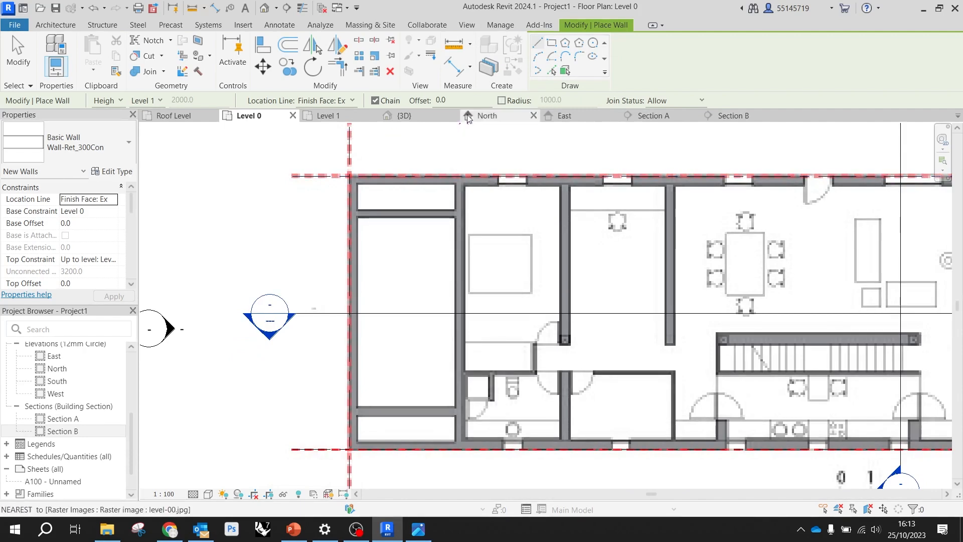
left_click(551, 44)
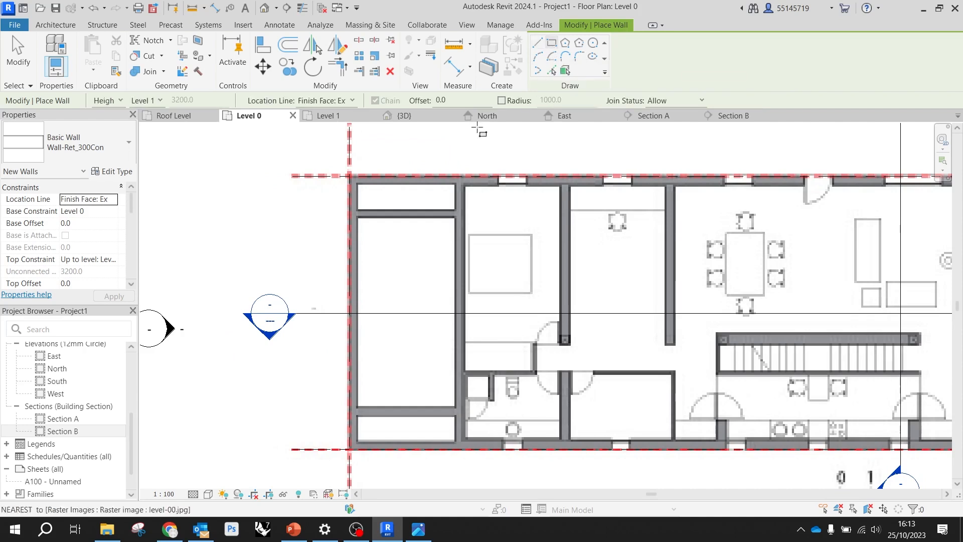
left_click(349, 176)
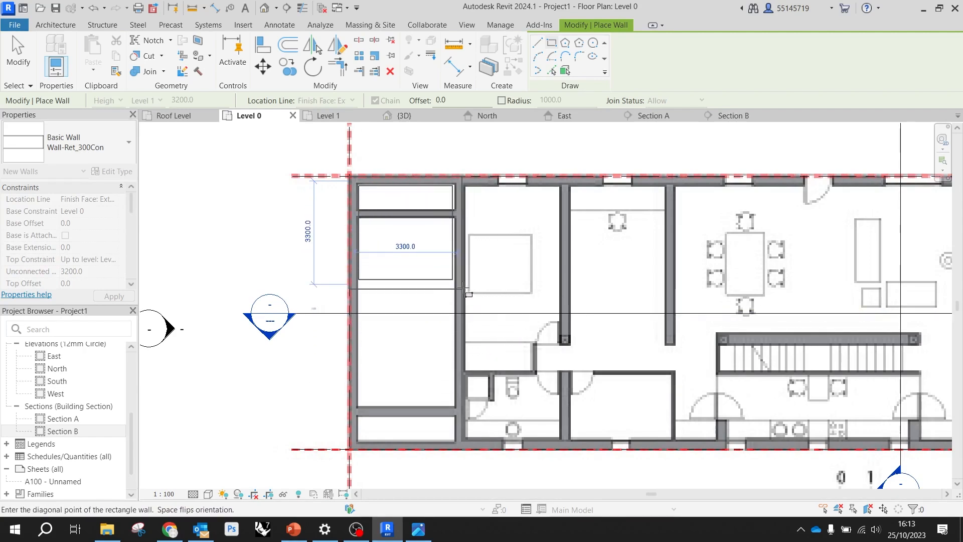
scroll(438, 277, "down", 2)
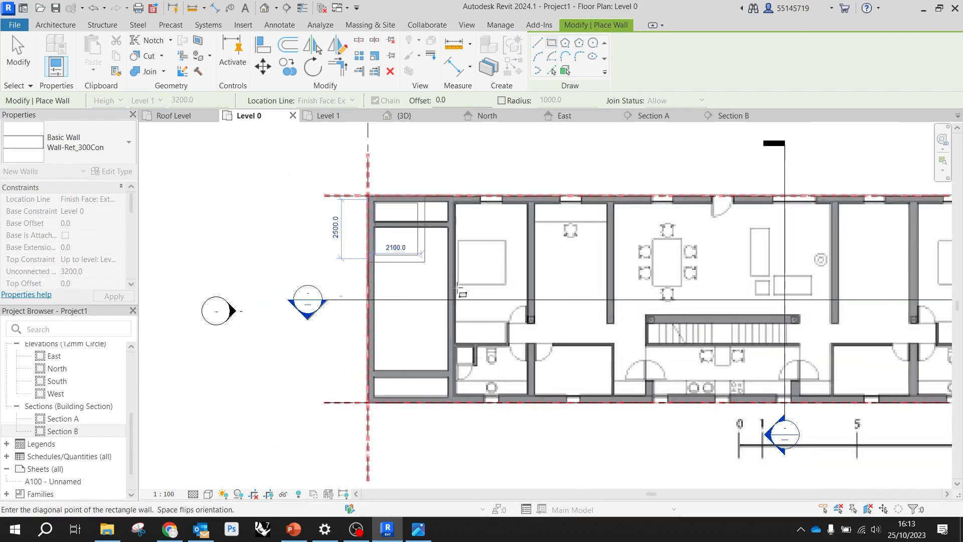
scroll(438, 277, "down", 2)
scroll(840, 364, "up", 3)
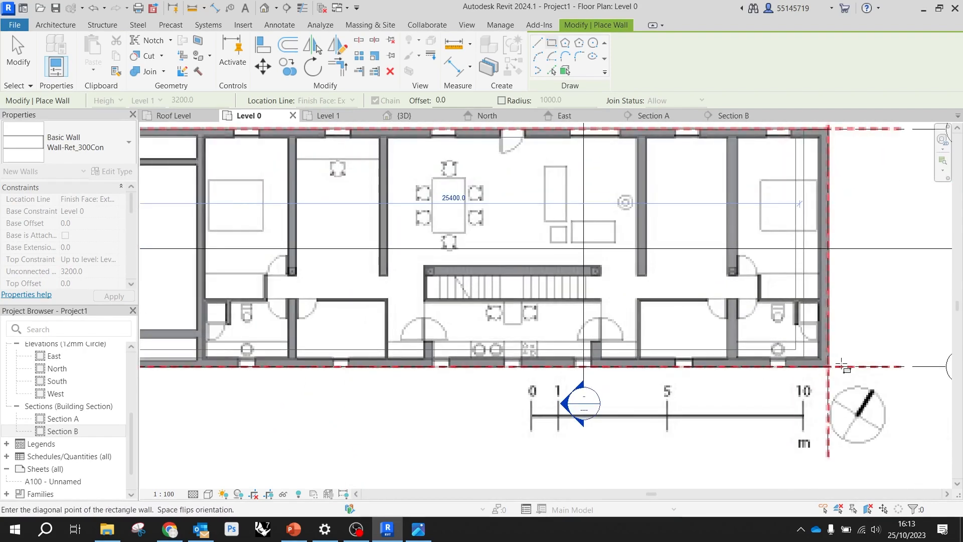
scroll(840, 365, "up", 2)
left_click(834, 371)
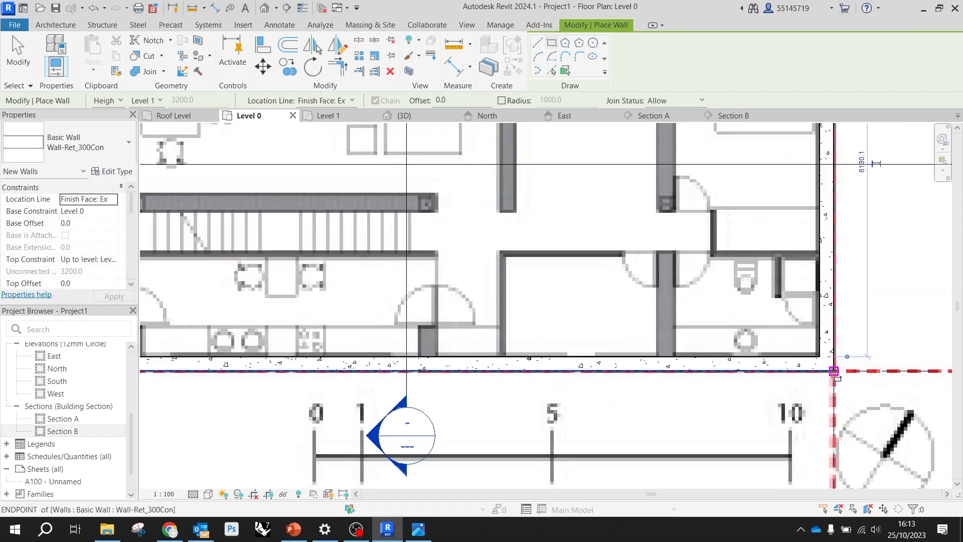
scroll(640, 337, "down", 4)
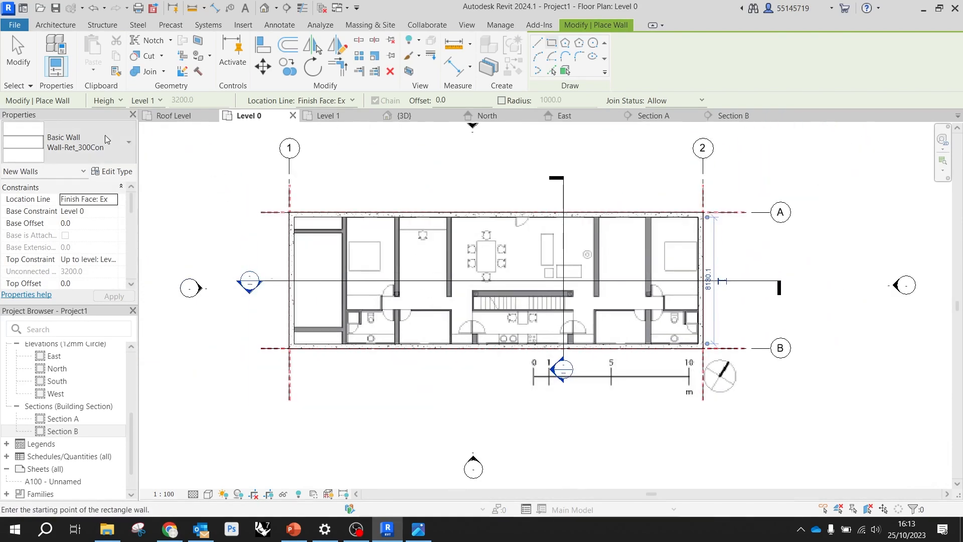
left_click(18, 55)
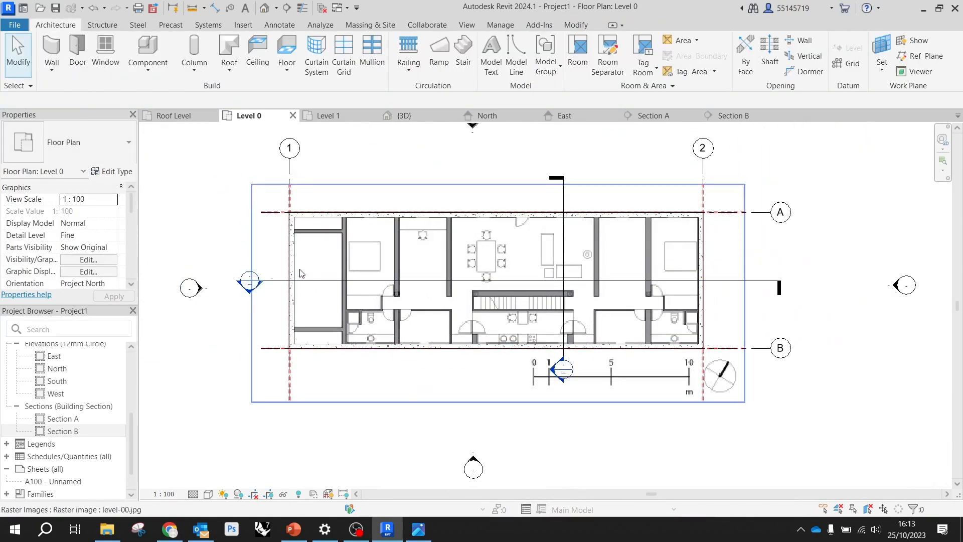
Inspect the exterior wall at the grid 1 and A corner in plan, and the walls against the levels in the 3D view
scroll(353, 232, "up", 5)
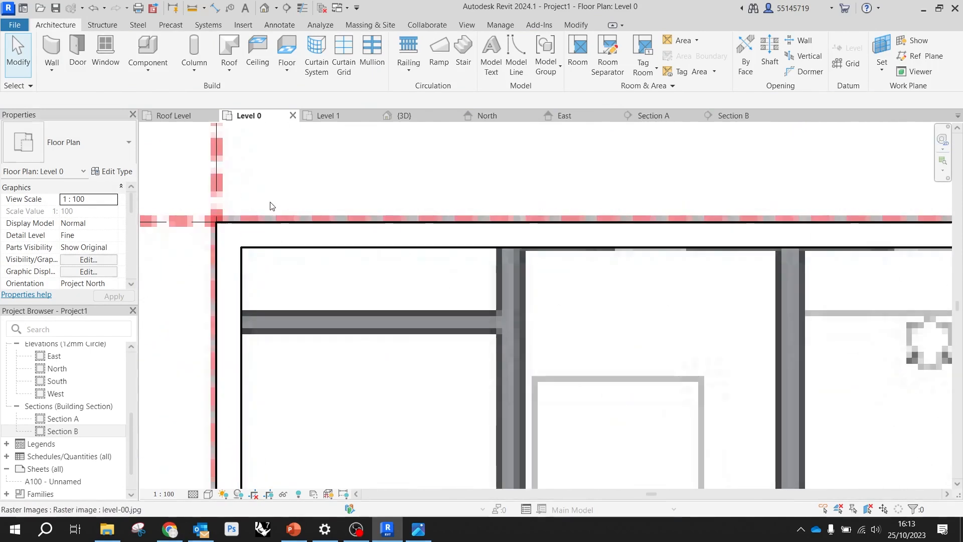
left_click(280, 251)
scroll(362, 216, "down", 2)
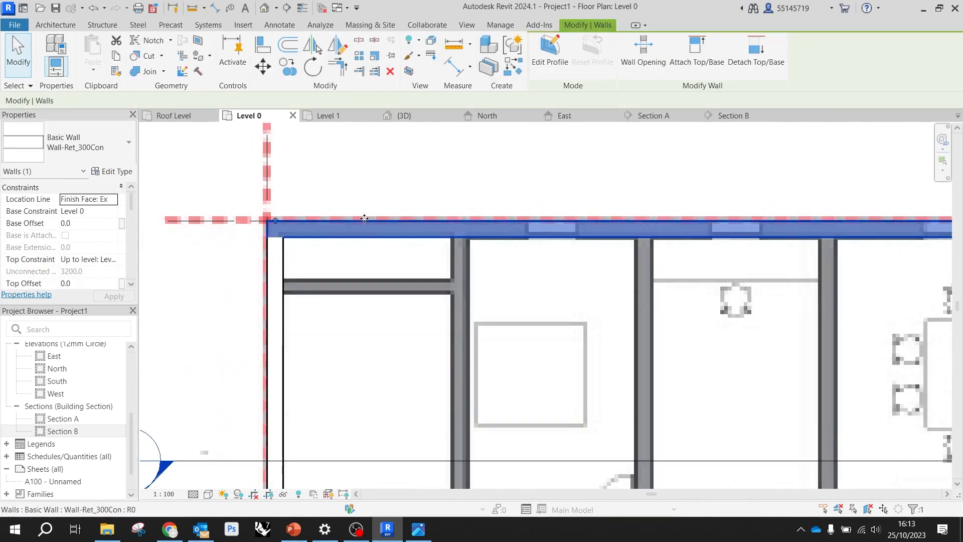
left_click(368, 199)
left_click(408, 117)
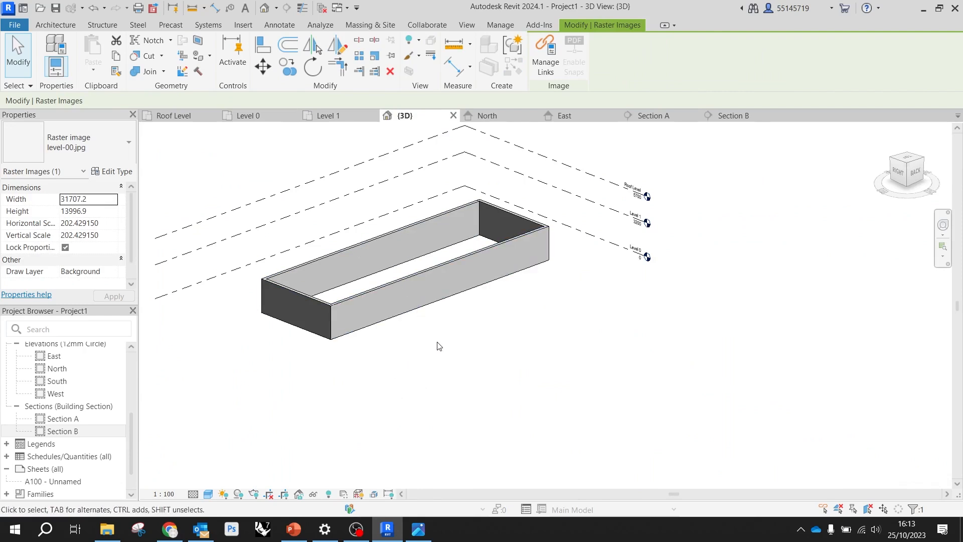
middle_click_drag(413, 330, 661, 251, "shift")
scroll(662, 251, "up", 5)
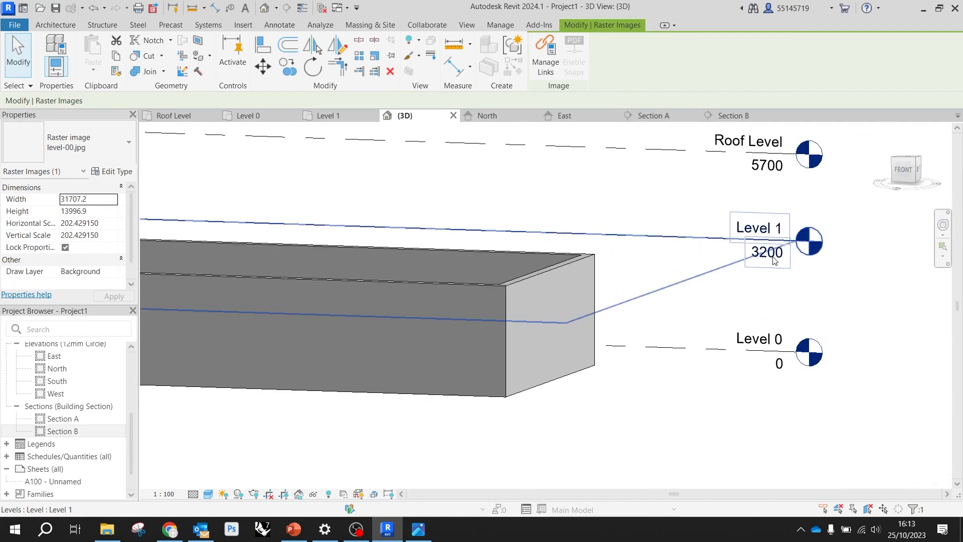
Try a Level 1 elevation of 3500 to test the walls' top constraint, and undo the change
left_click(769, 255)
left_click(769, 254)
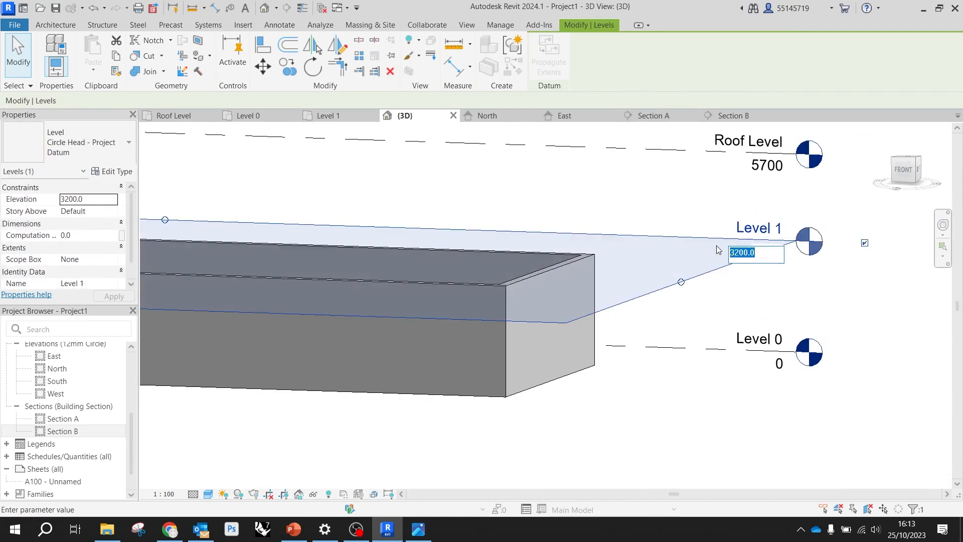
type("3500")
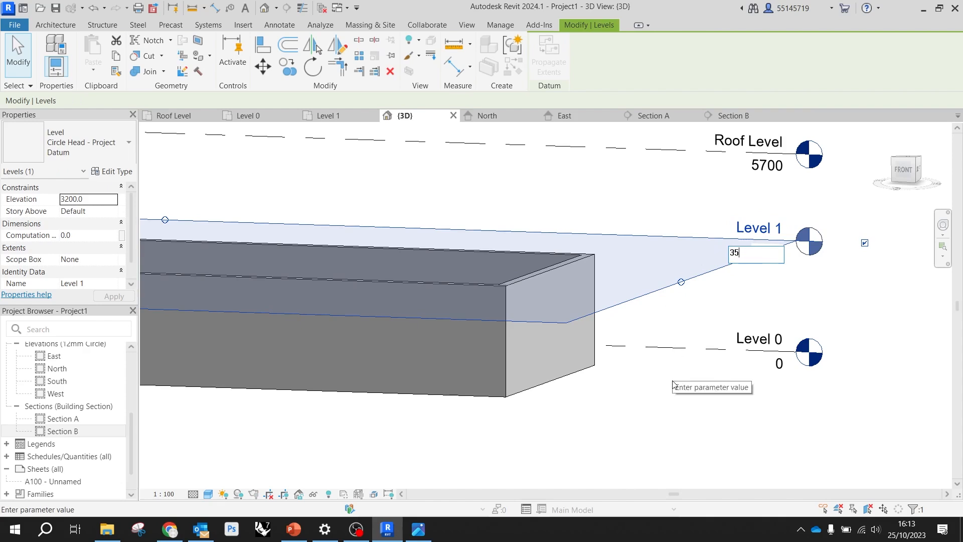
key("Return")
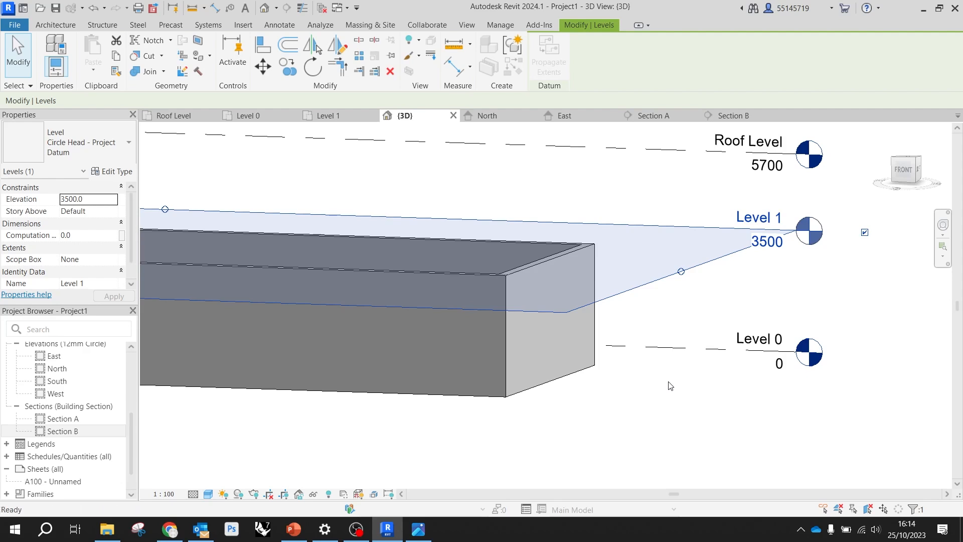
key("ctrl+z")
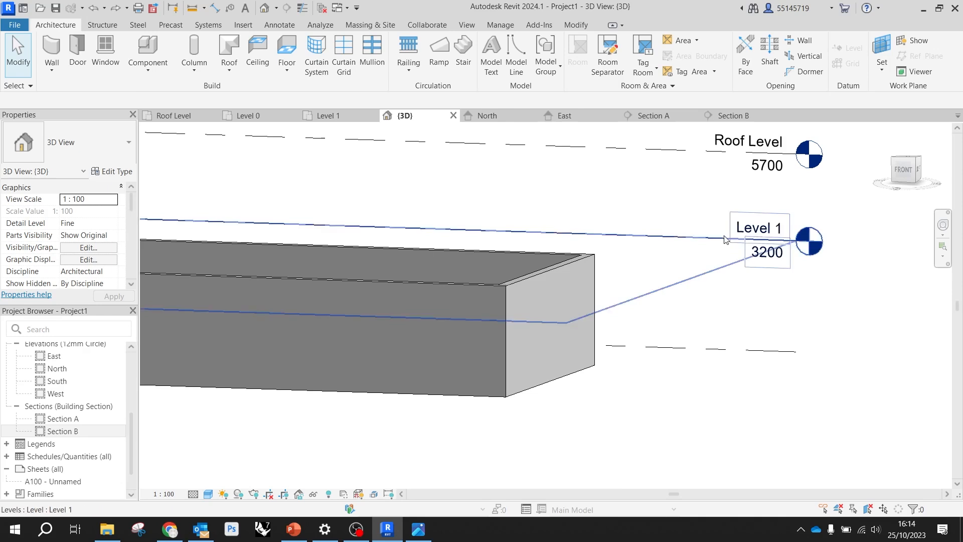
Set the 3D view's visual style to Realistic
scroll(618, 246, "down", 5)
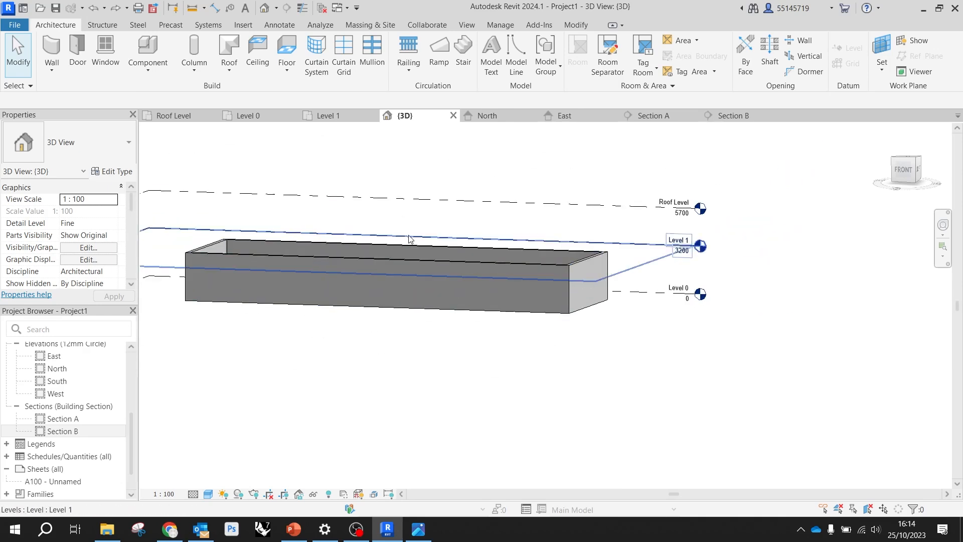
left_click(208, 494)
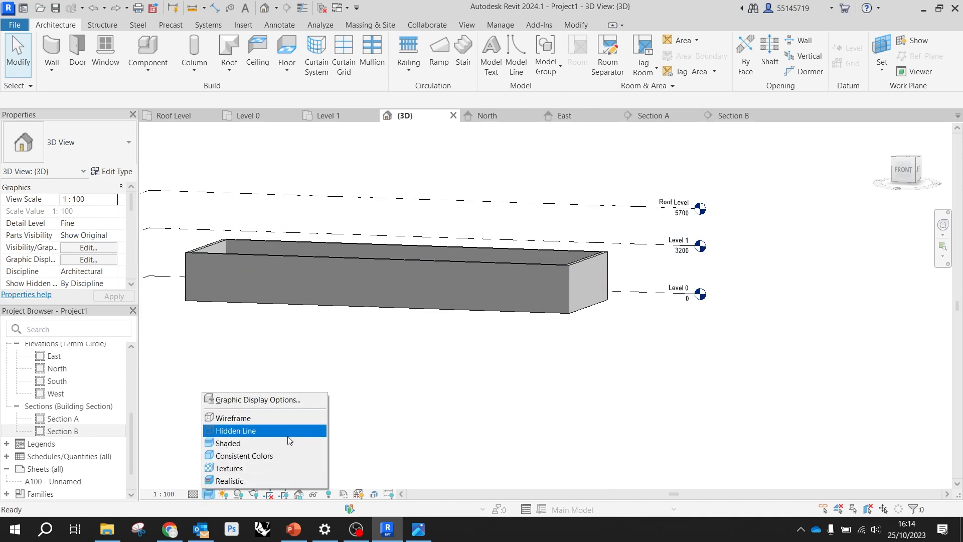
left_click(249, 441)
left_click(208, 496)
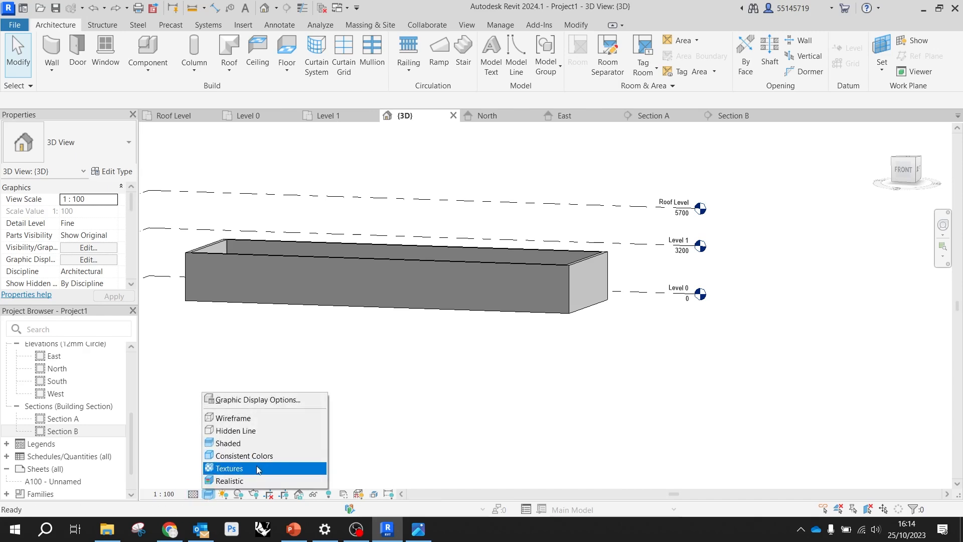
left_click(256, 480)
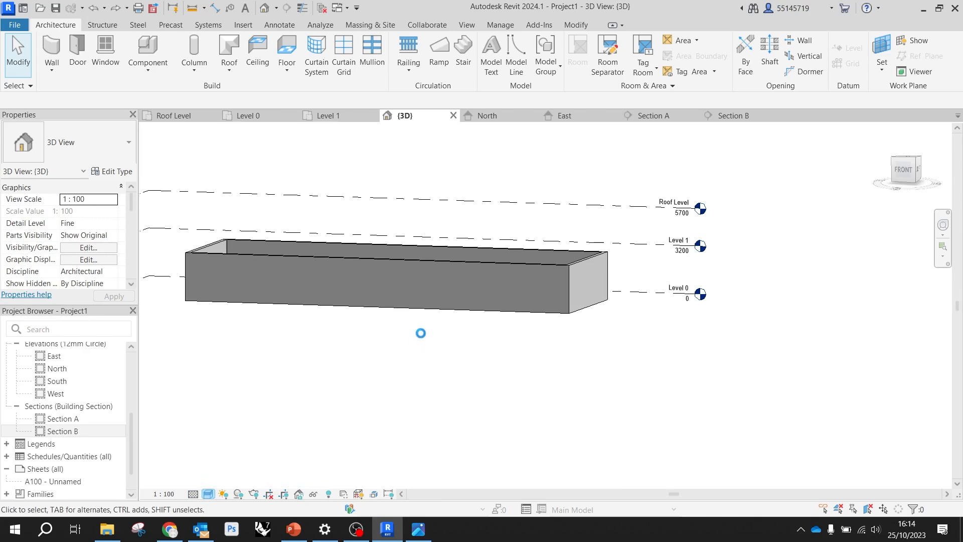
Set the 3D view's visual style to Hidden Line and examine the wall enclosure from behind and above
scroll(533, 280, "up", 3)
scroll(533, 276, "up", 4)
scroll(410, 315, "down", 3)
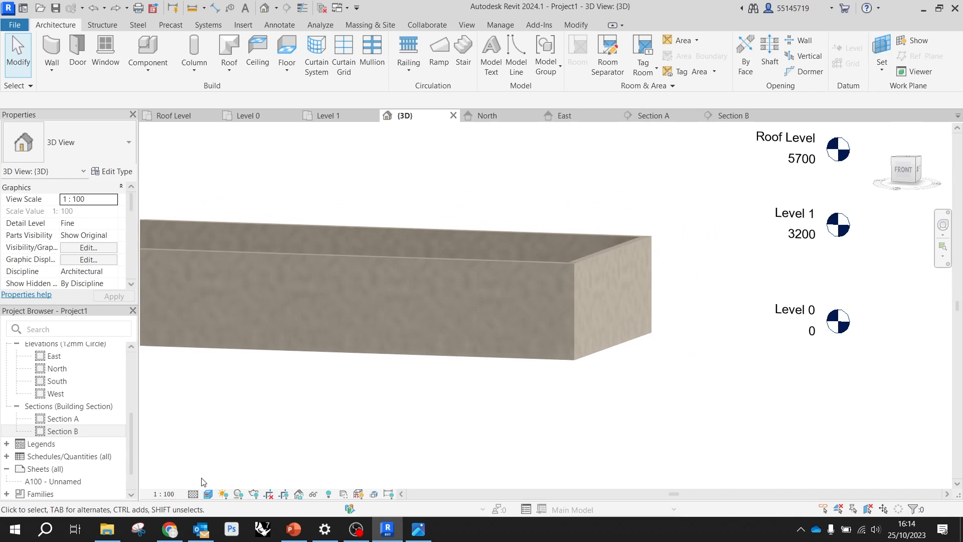
left_click(194, 494)
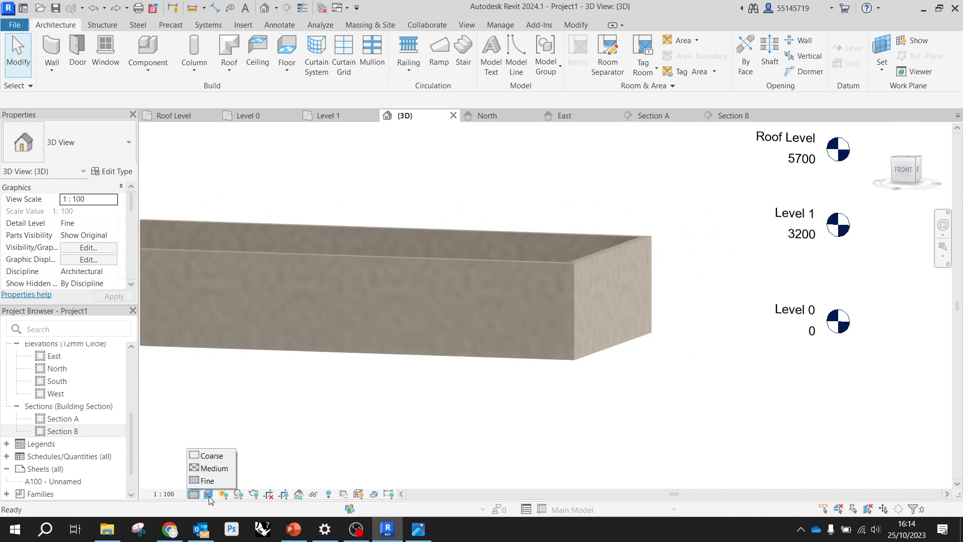
left_click(209, 494)
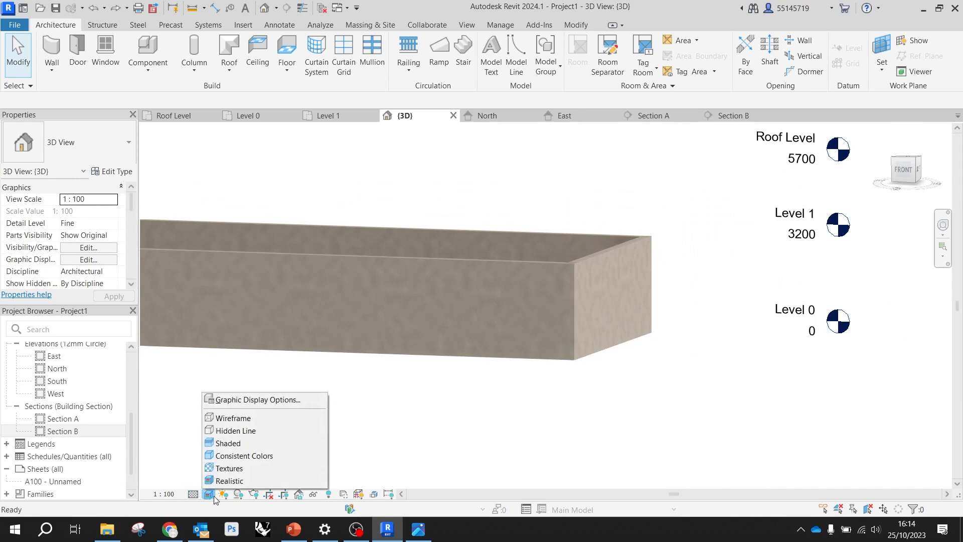
left_click(248, 431)
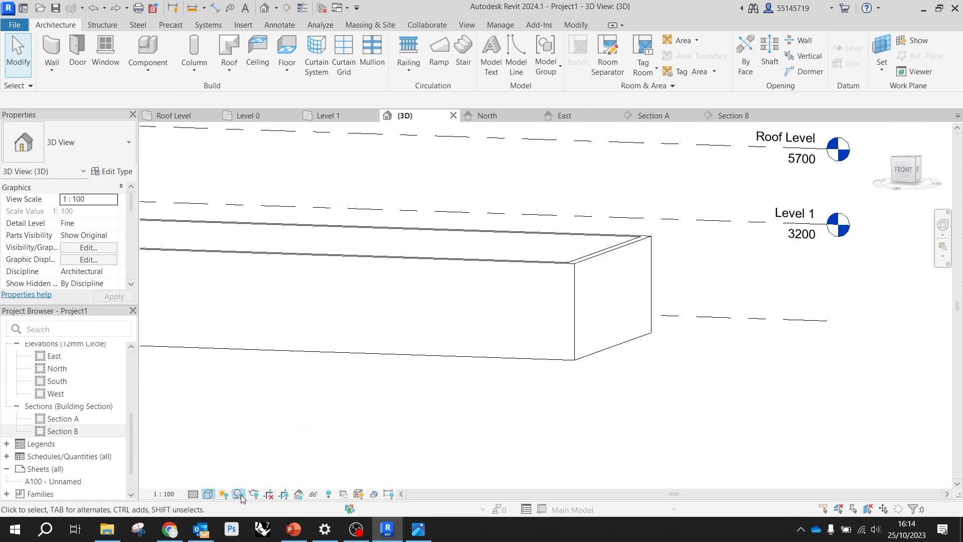
scroll(527, 340, "down", 2)
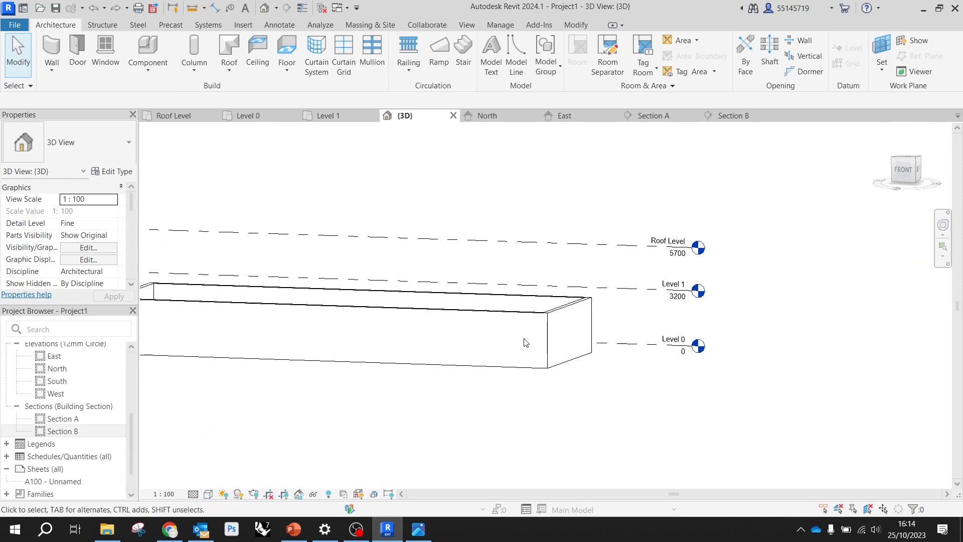
middle_click_drag(489, 327, 720, 477, "shift")
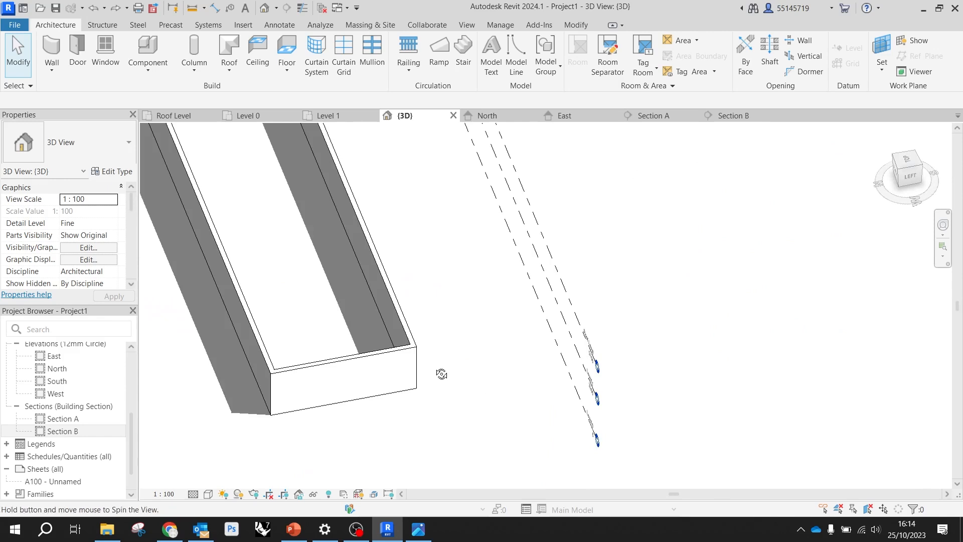
scroll(457, 349, "down", 1)
middle_click_drag(479, 337, 707, 355)
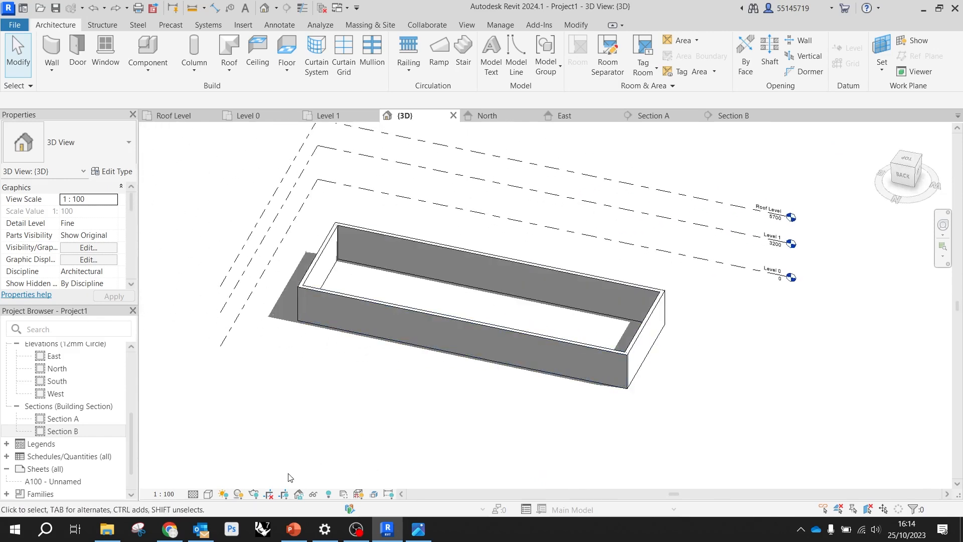
left_click(209, 494)
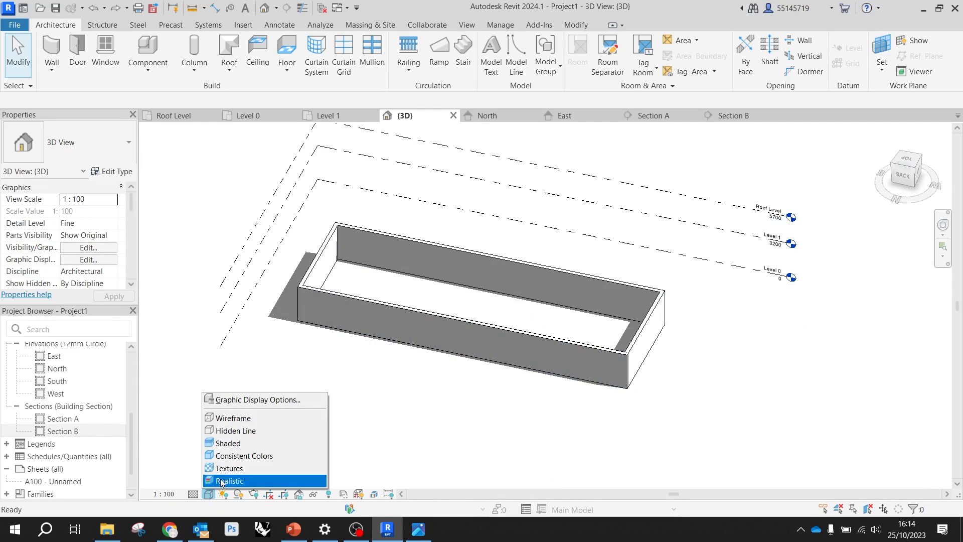
left_click(461, 421)
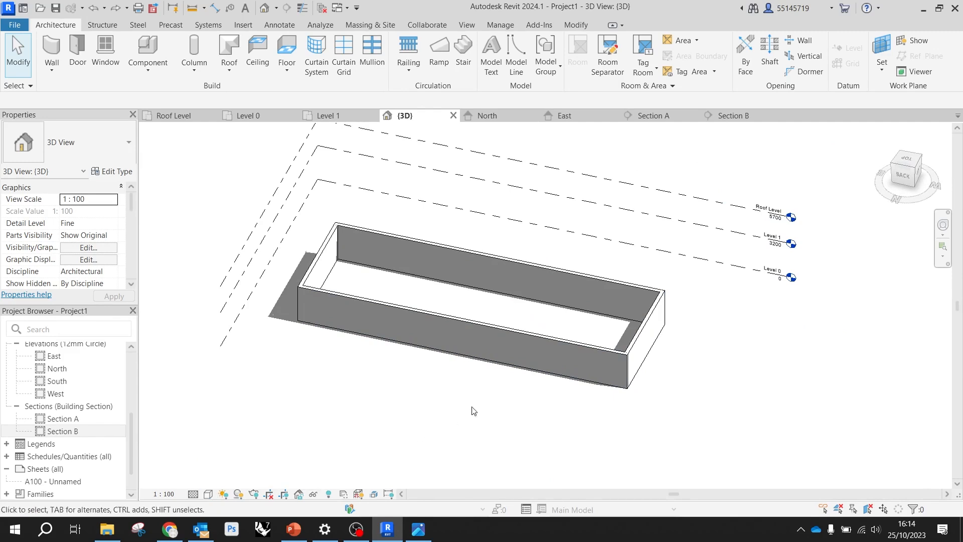
Start a floor on Level 0 using the type Floor-Grnd-Bearing_65Scr-90Ins-125Conc-50SBld-150Hcore, dismissing the calendar and save reminders
left_click(249, 120)
scroll(269, 207, "down", 4)
middle_click_drag(401, 293, 504, 299)
scroll(431, 277, "up", 1)
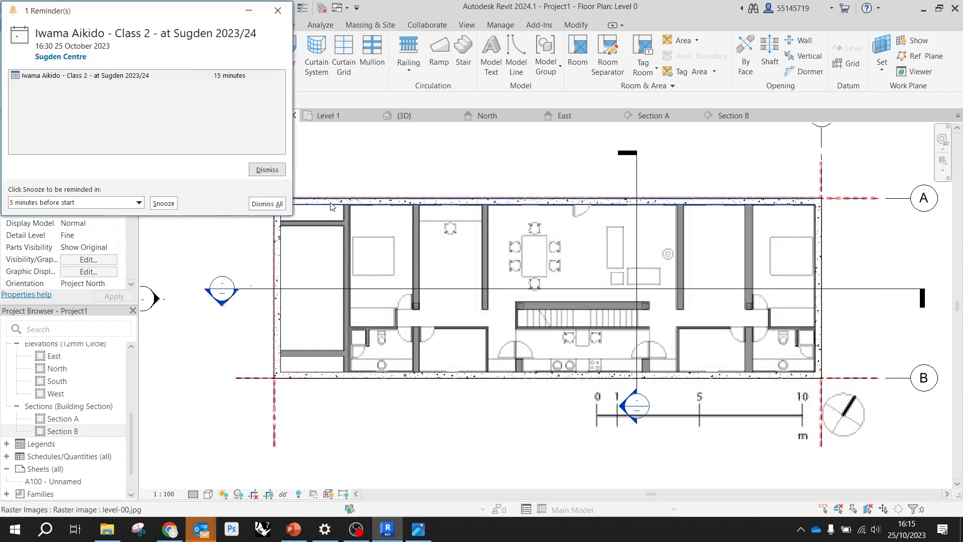
left_click(266, 204)
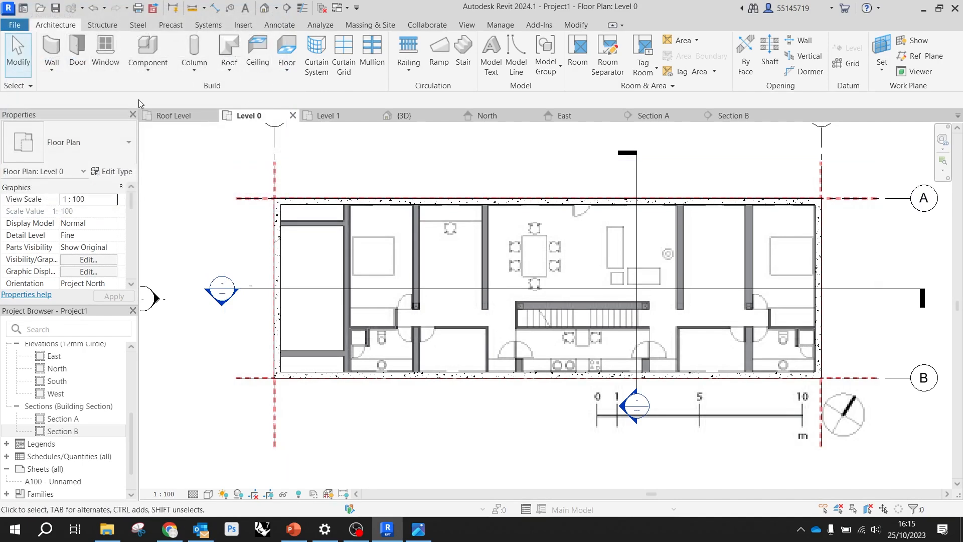
left_click(288, 73)
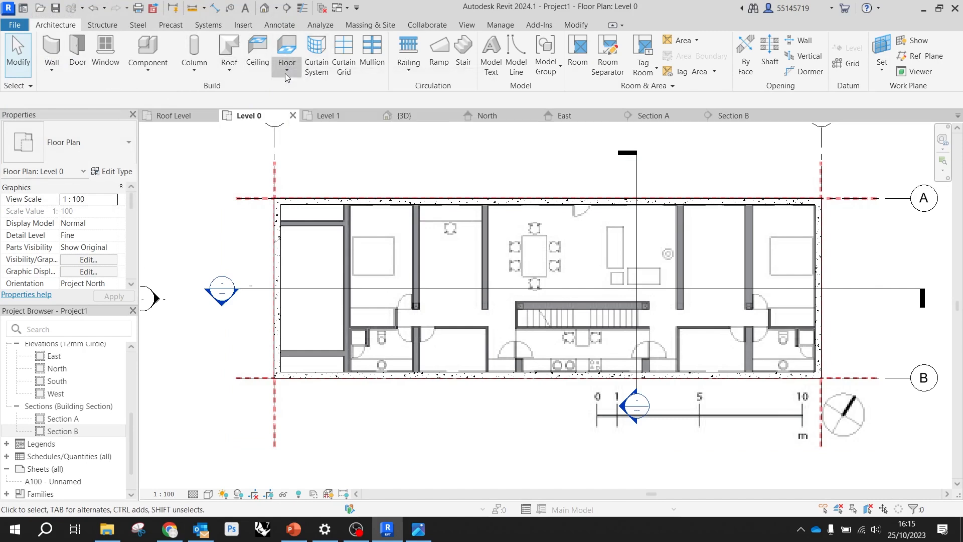
left_click(288, 74)
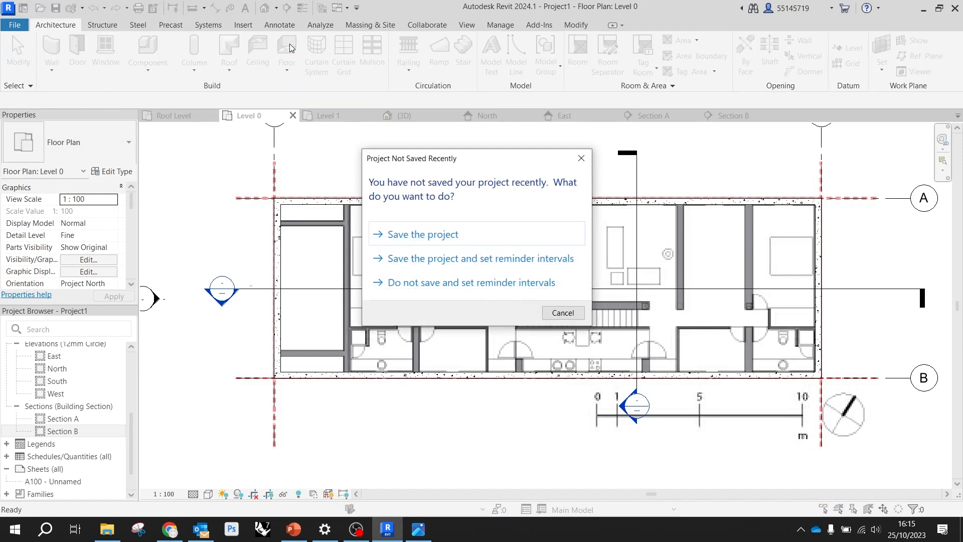
left_click(580, 158)
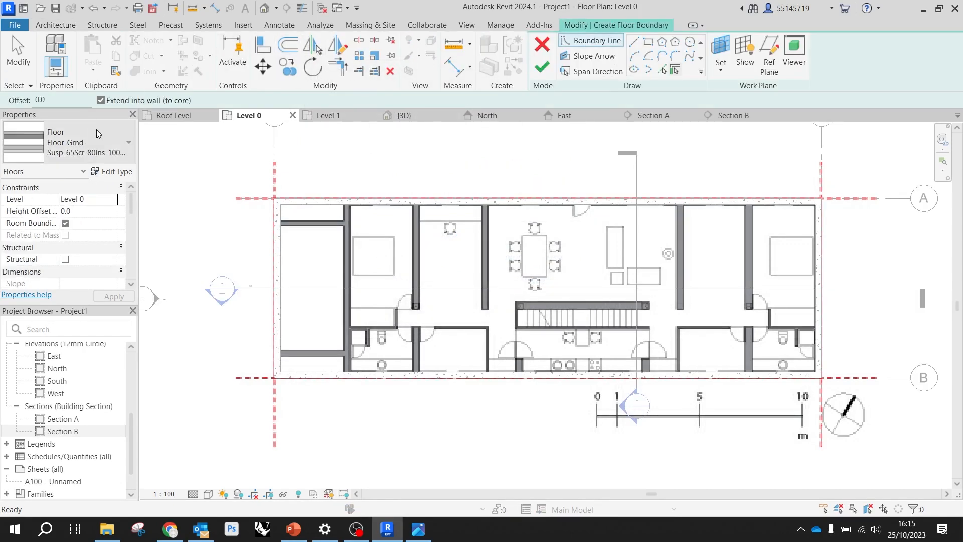
left_click(126, 144)
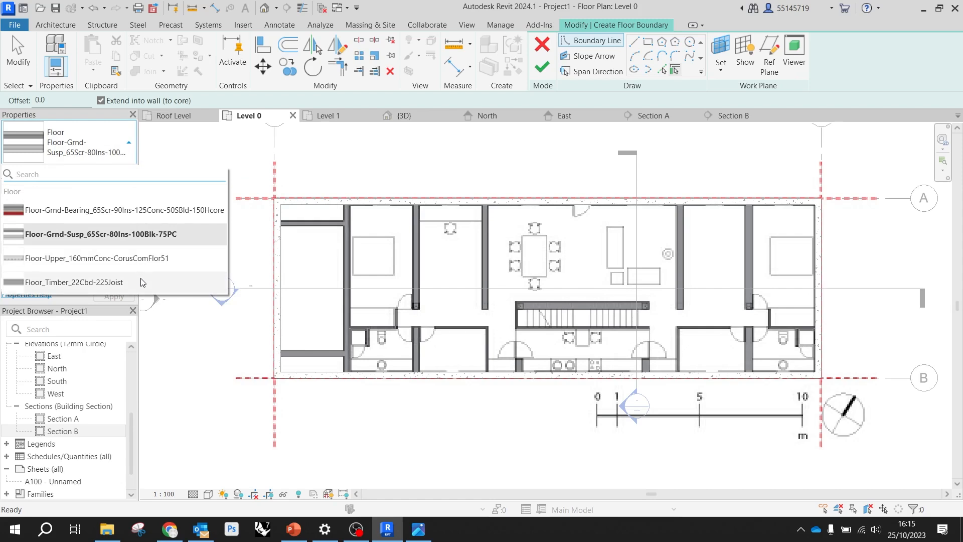
left_click(125, 214)
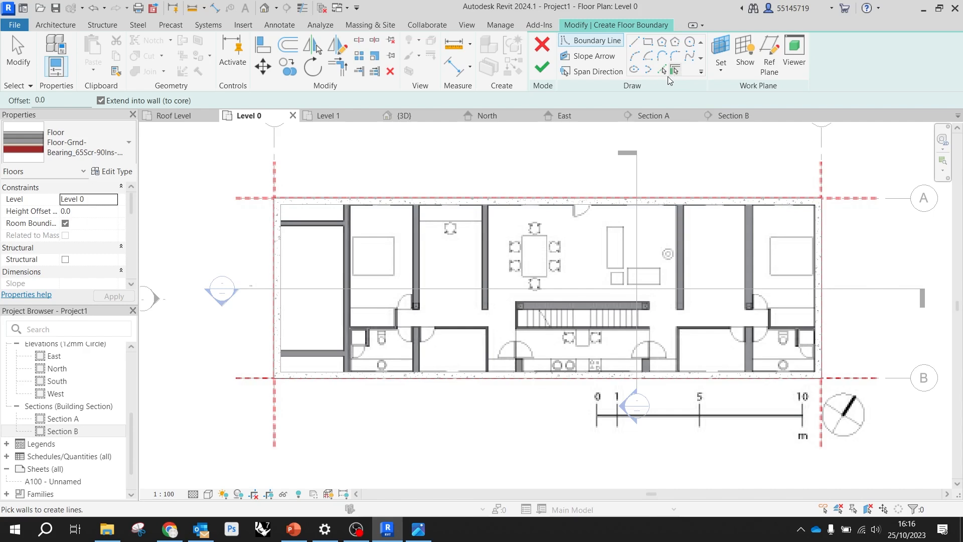
Sketch a rectangular floor boundary from the grid 1 and A intersection to the grid 2 and B intersection, and finish the floor
left_click(648, 43)
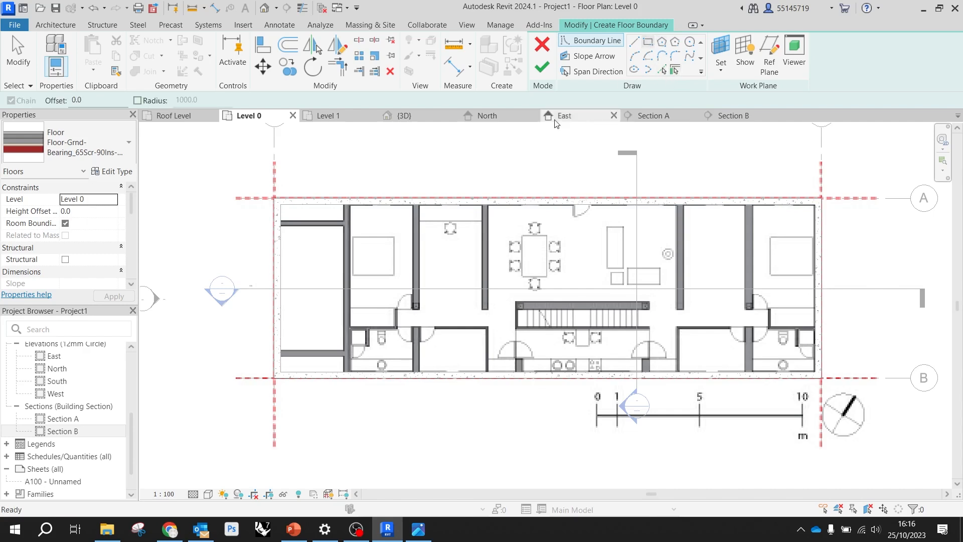
left_click(275, 199)
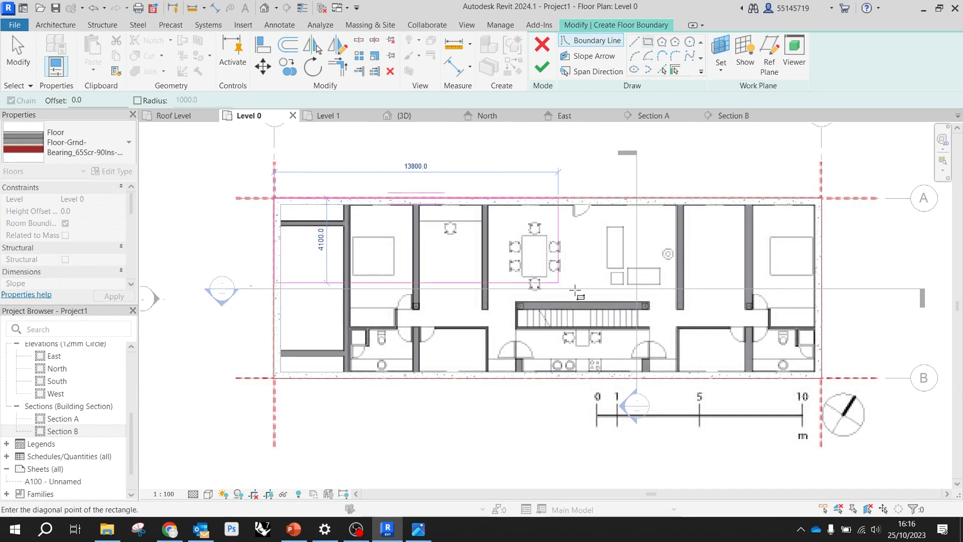
left_click(821, 378)
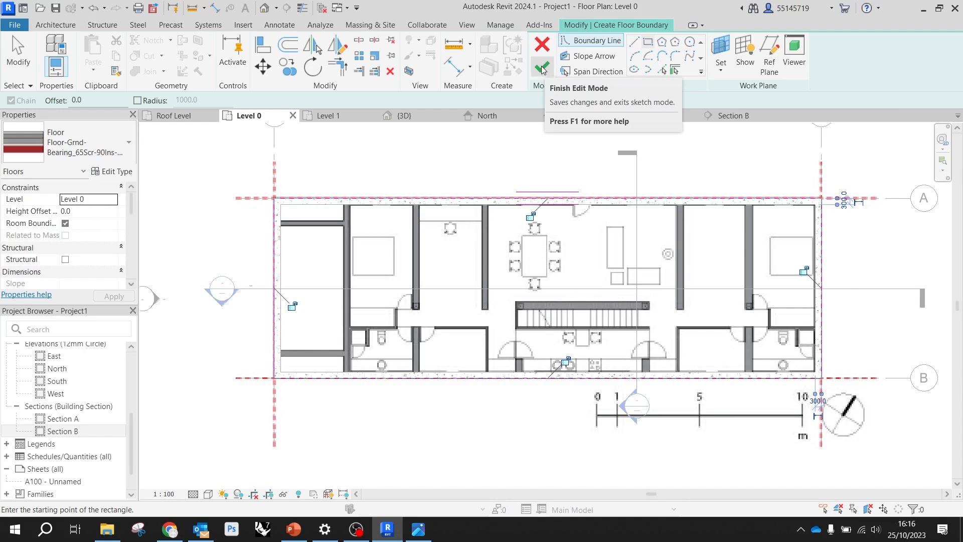
left_click(542, 70)
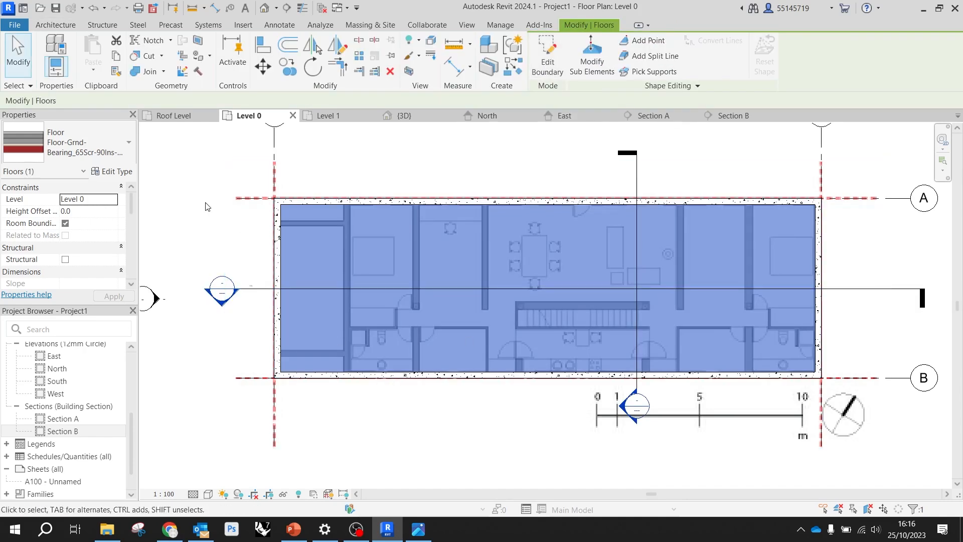
left_click(209, 207)
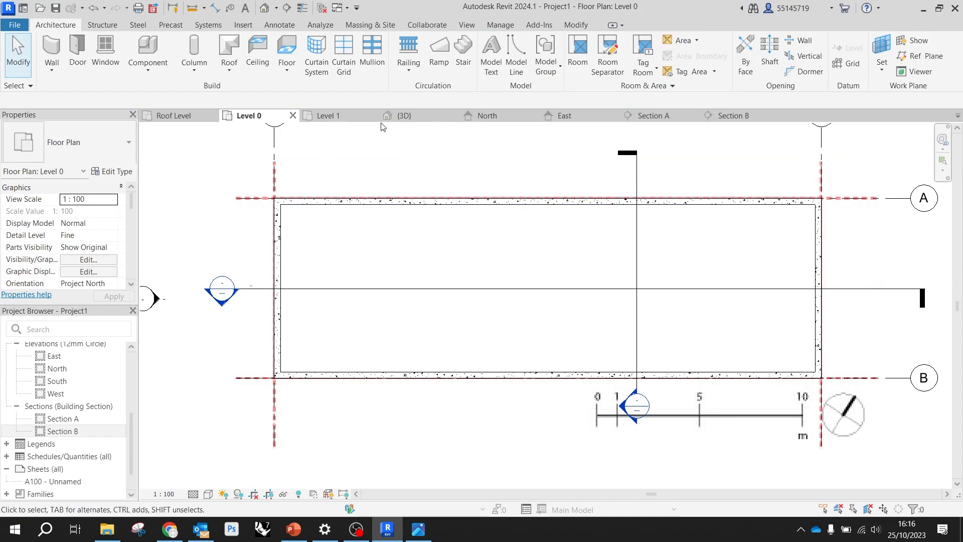
Inspect the new floor slab beneath the exterior walls in the 3D view
left_click(420, 119)
scroll(602, 361, "up", 3)
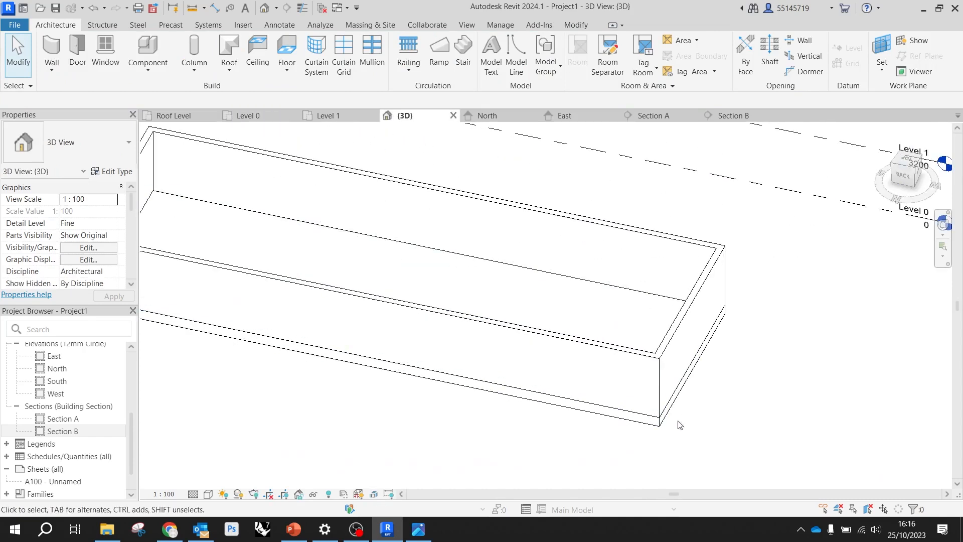
left_click(672, 419)
left_click(760, 411)
scroll(757, 411, "down", 3)
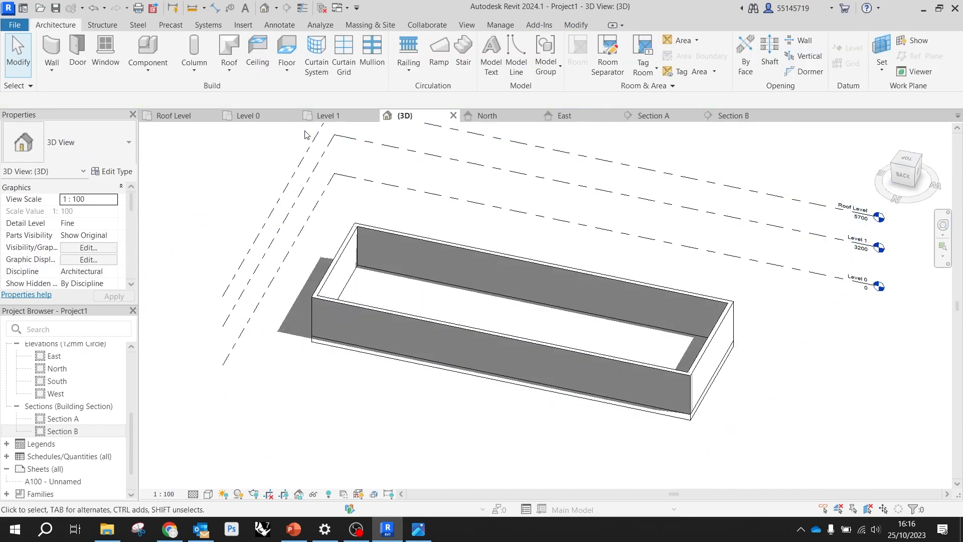
Set the Level 0 floor plan's visual style to Wireframe and check the reference drawing against the walls
left_click(282, 116)
scroll(396, 243, "down", 3)
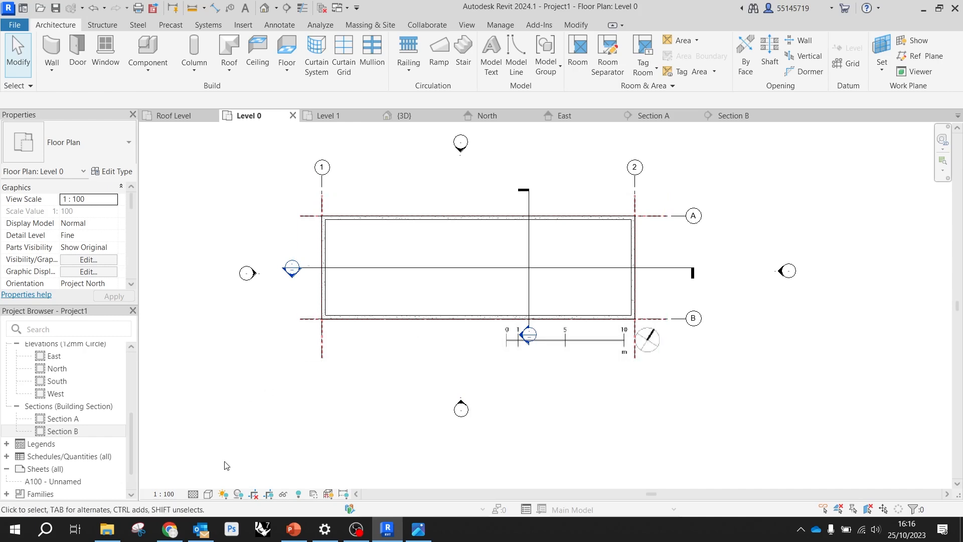
left_click(208, 494)
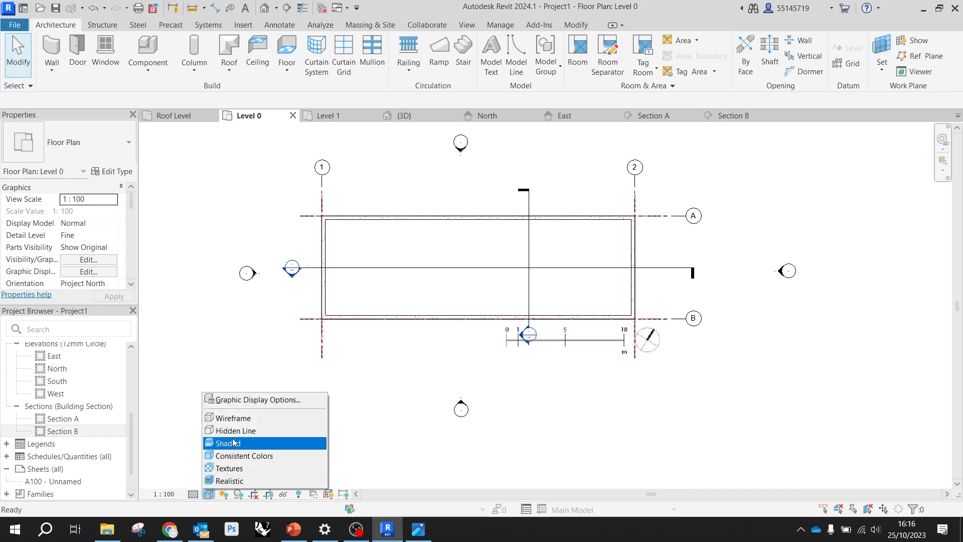
left_click(231, 422)
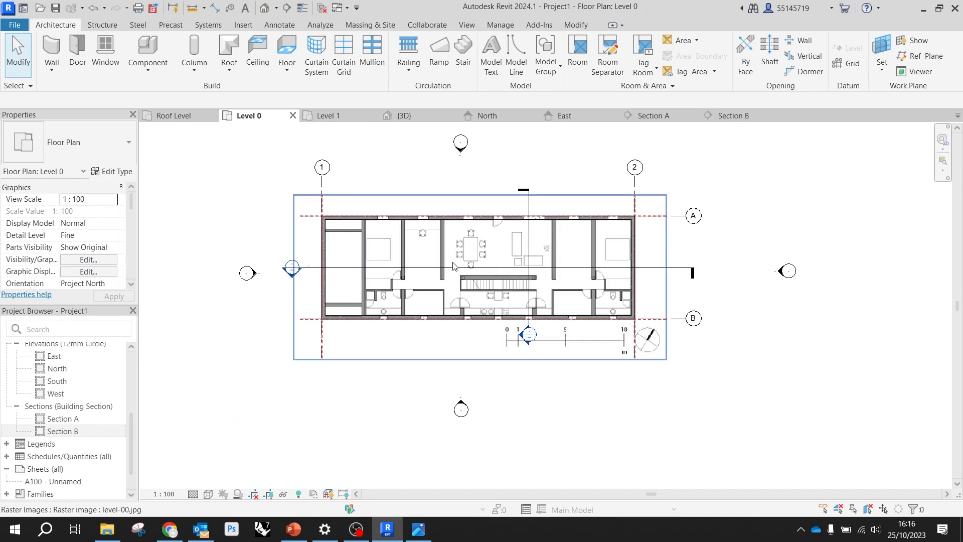
scroll(349, 327, "up", 3)
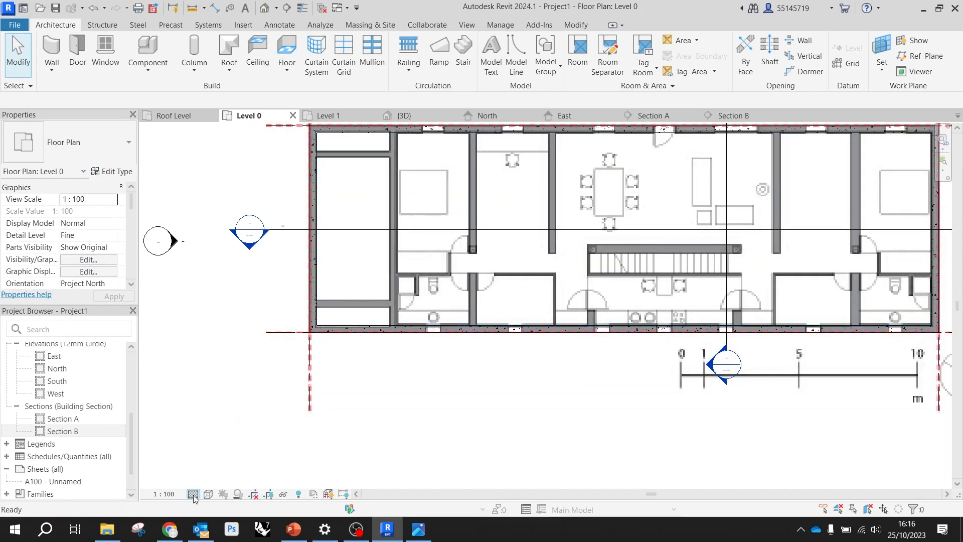
scroll(206, 445, "down", 2)
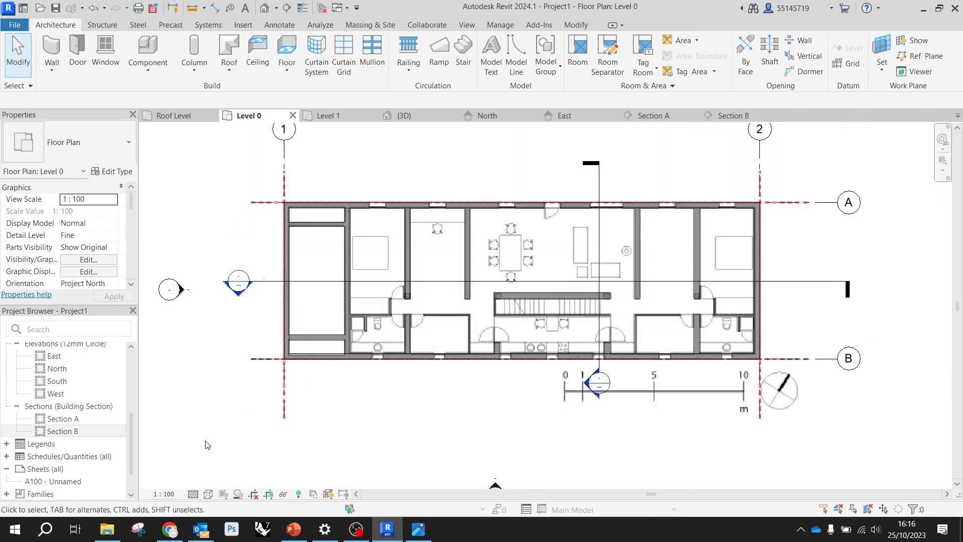
scroll(392, 299, "up", 1)
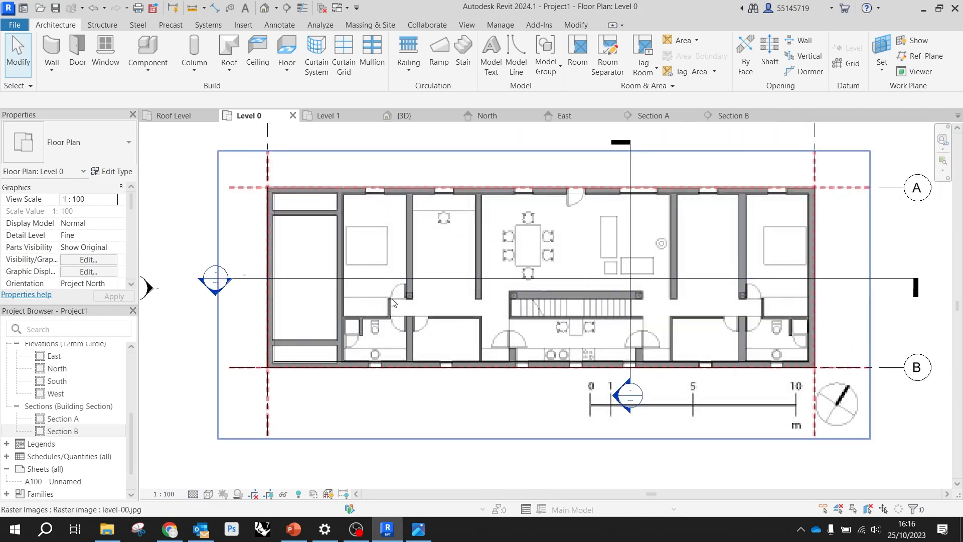
Compare the Level 0 plan in Hidden Line style, and return it to Wireframe
left_click(210, 494)
left_click(251, 430)
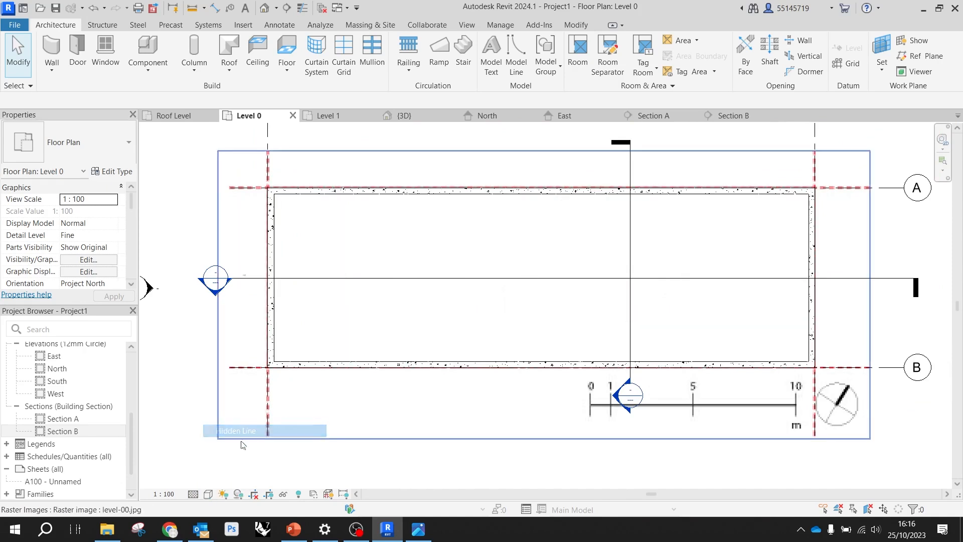
left_click(207, 495)
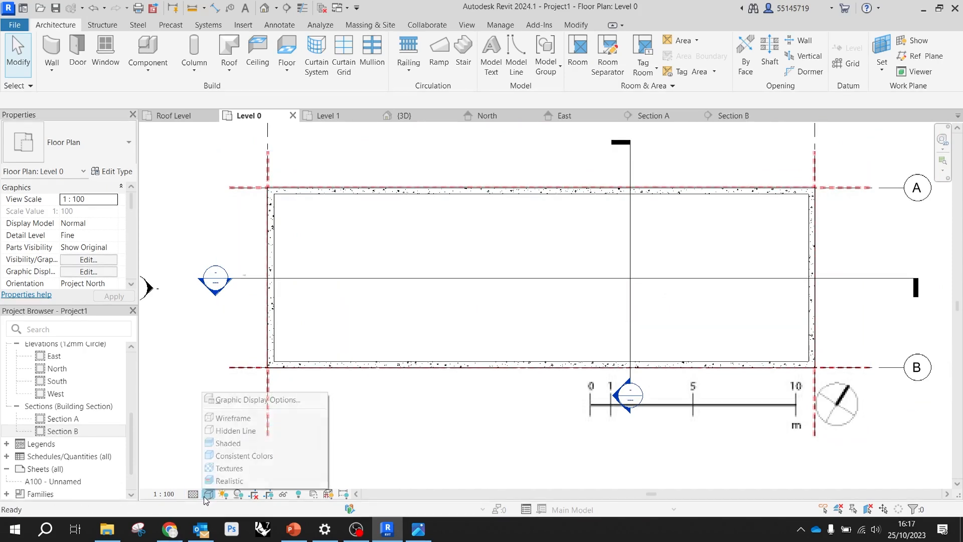
left_click(246, 418)
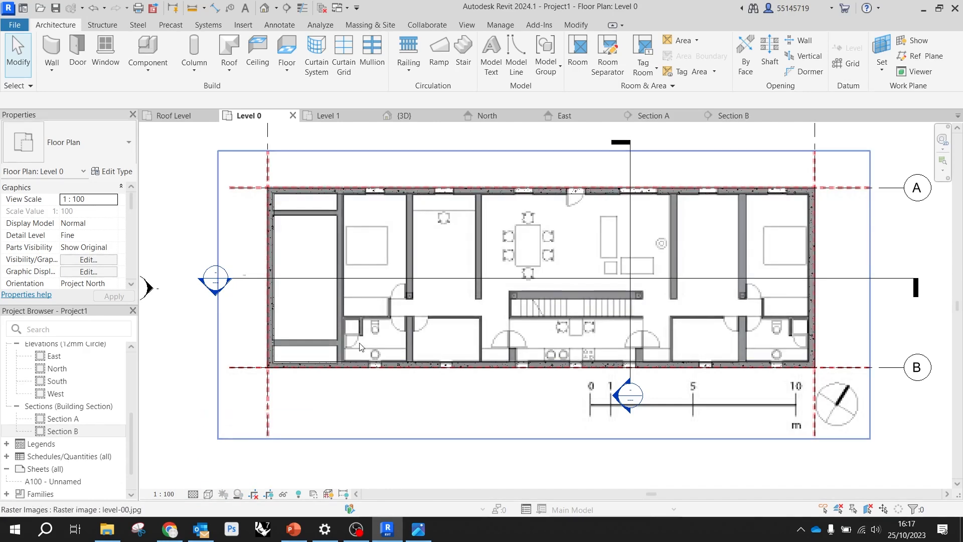
Pin the level-00.jpg reference image in place on the Level 0 plan
left_click(511, 422)
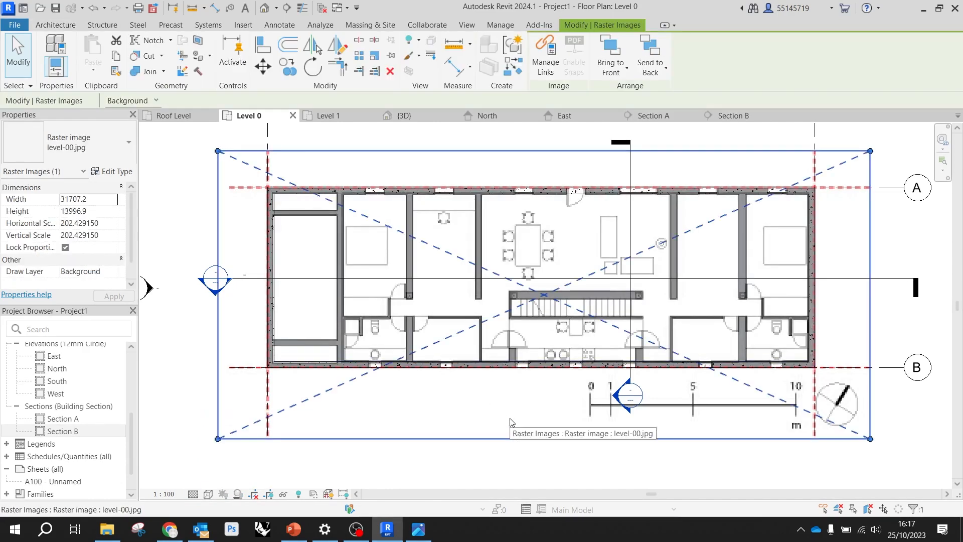
scroll(474, 285, "down", 2)
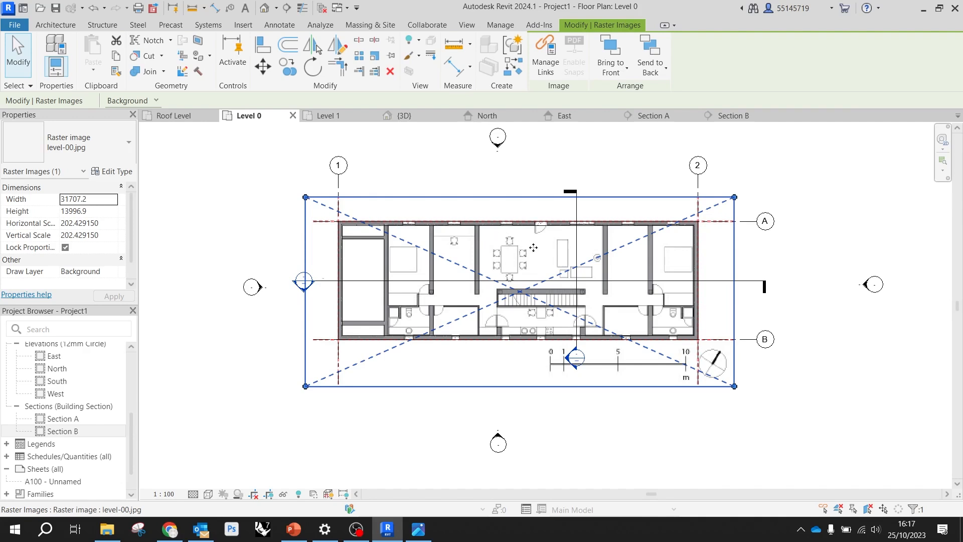
left_click(392, 56)
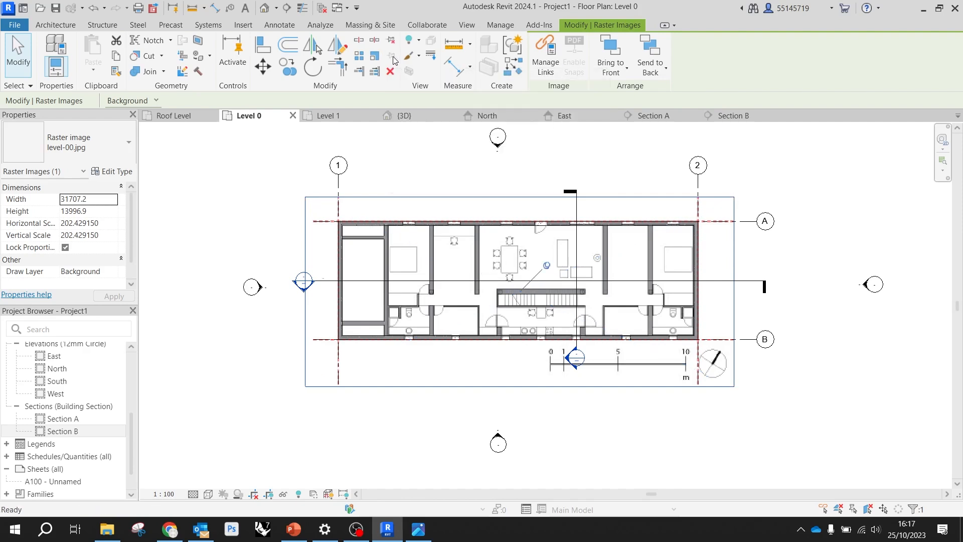
Test whether the pinned level-00.jpg reference image on the Level 0 plan can still be moved
left_click(710, 409)
left_click(649, 374)
left_click_drag(668, 374, 630, 337)
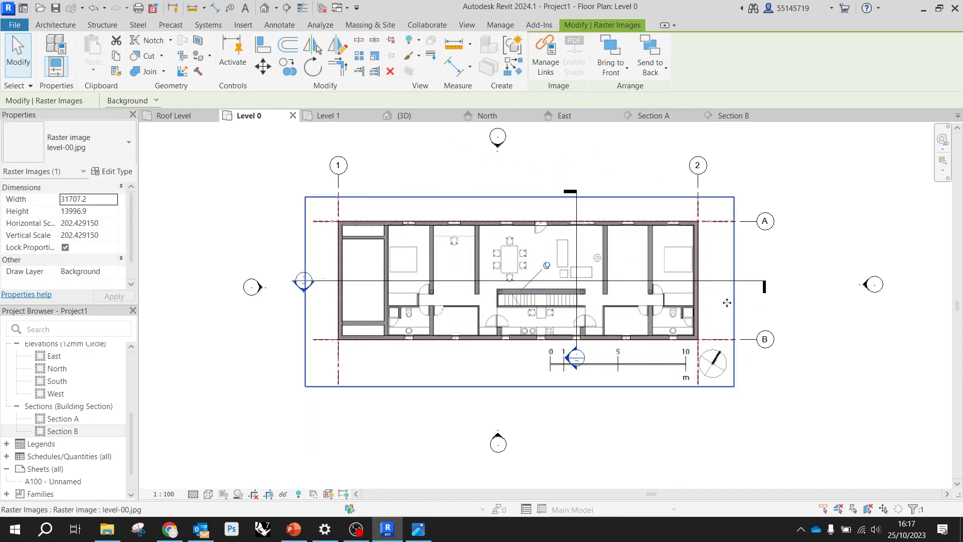
left_click(672, 409)
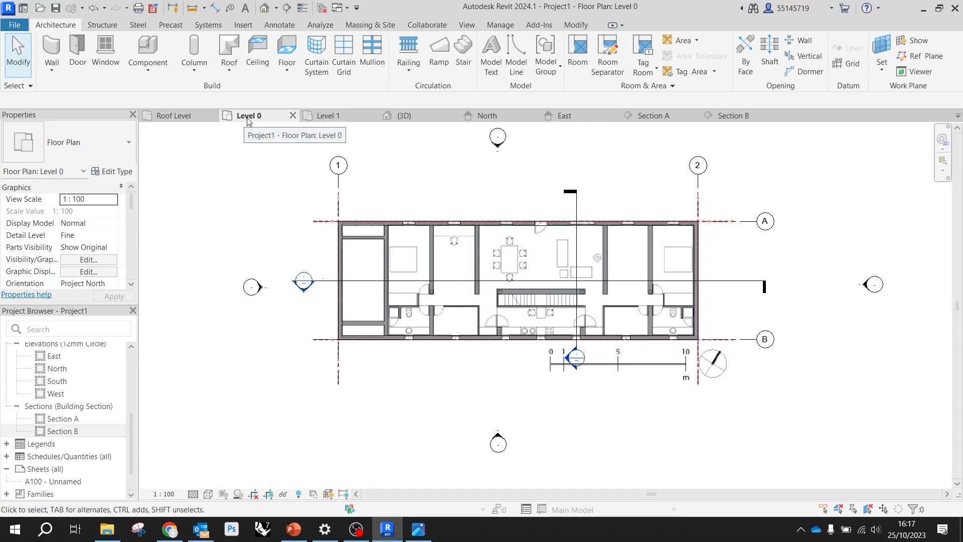
Open the Level 1 floor plan, try the Hidden Line visual style, and set the view to Shaded
left_click(330, 117)
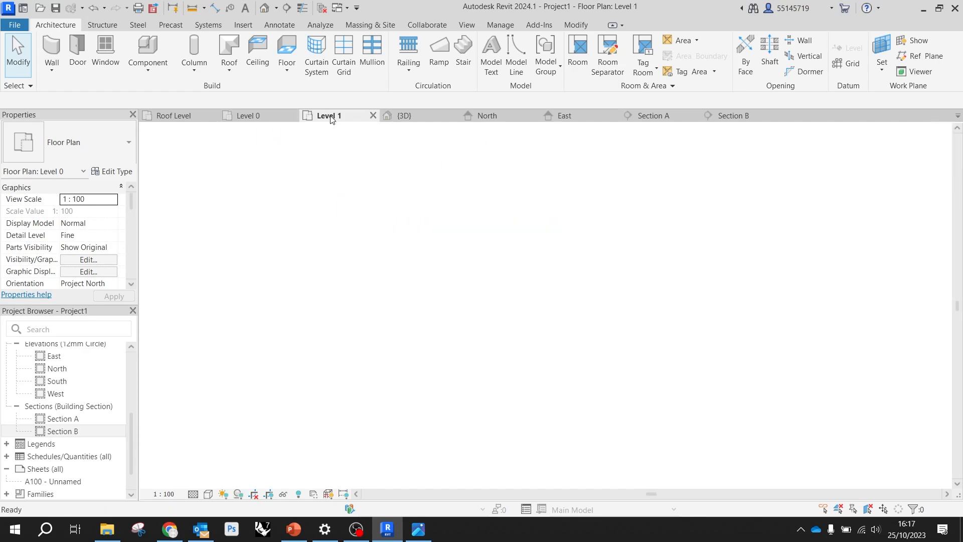
scroll(305, 216, "up", 4)
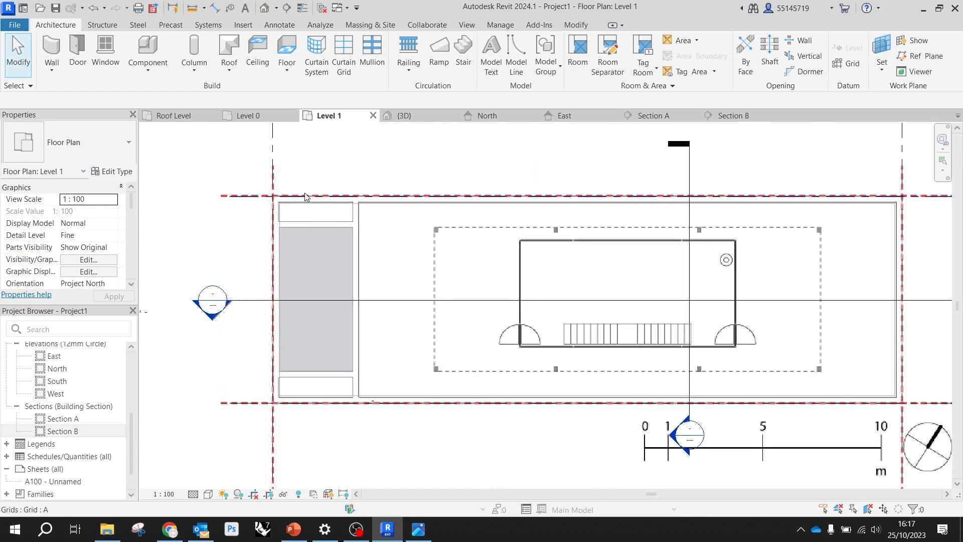
scroll(354, 203, "up", 2)
scroll(347, 213, "down", 3)
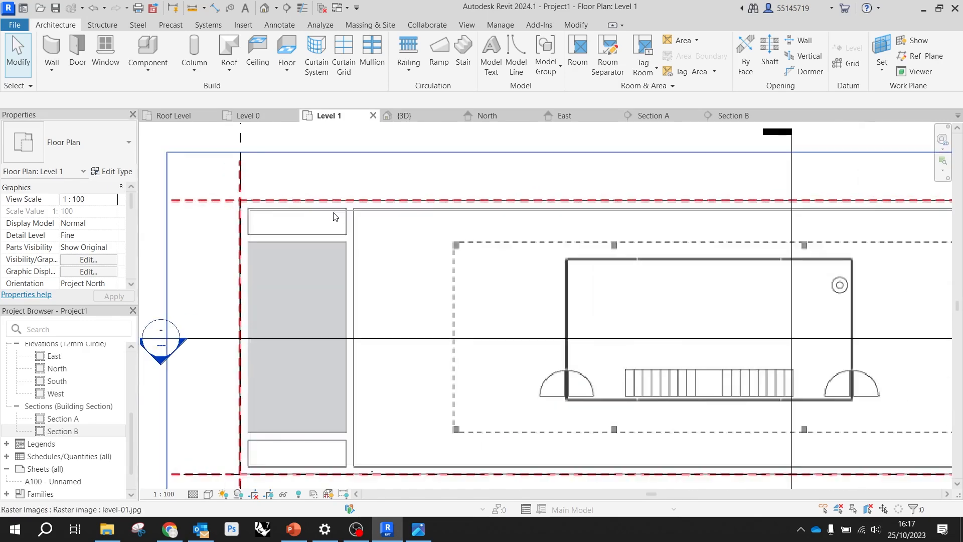
scroll(380, 200, "down", 1)
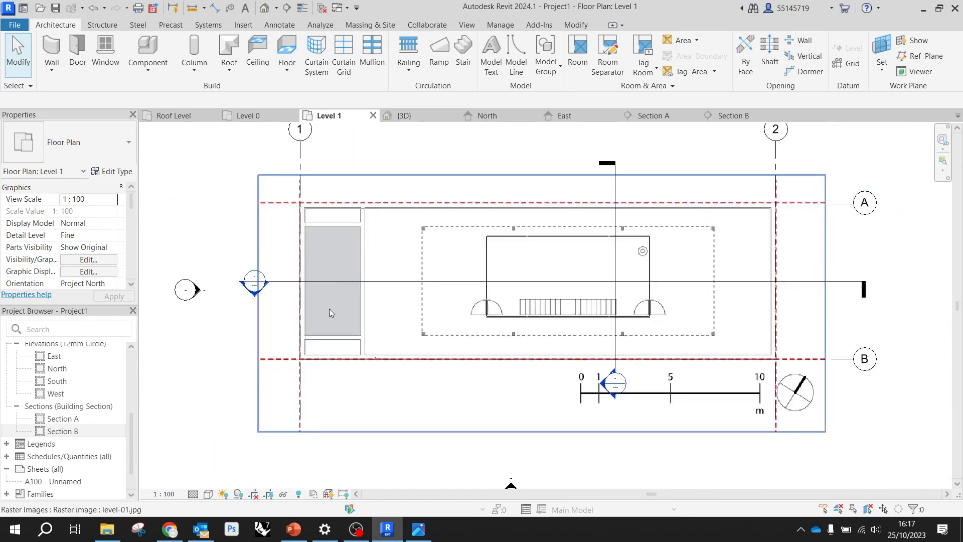
left_click(207, 494)
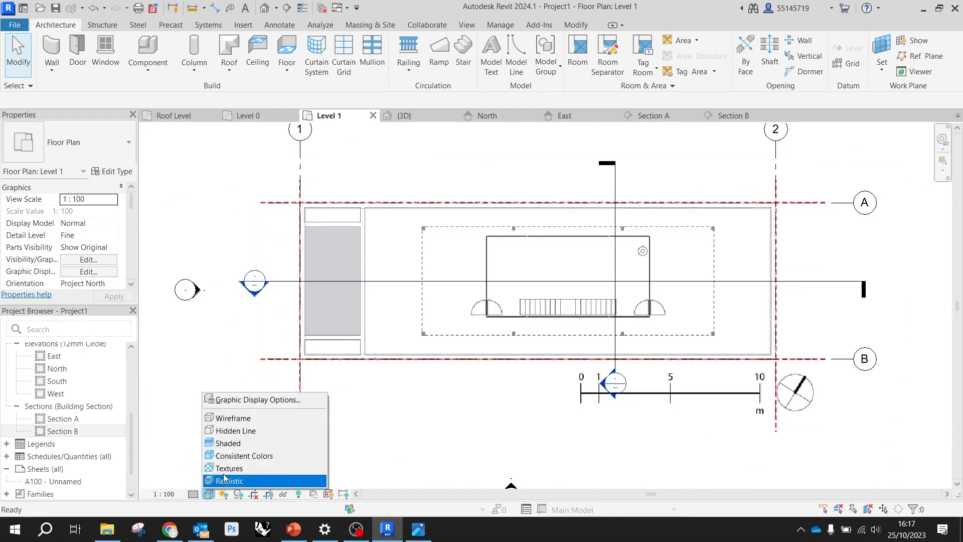
left_click(251, 430)
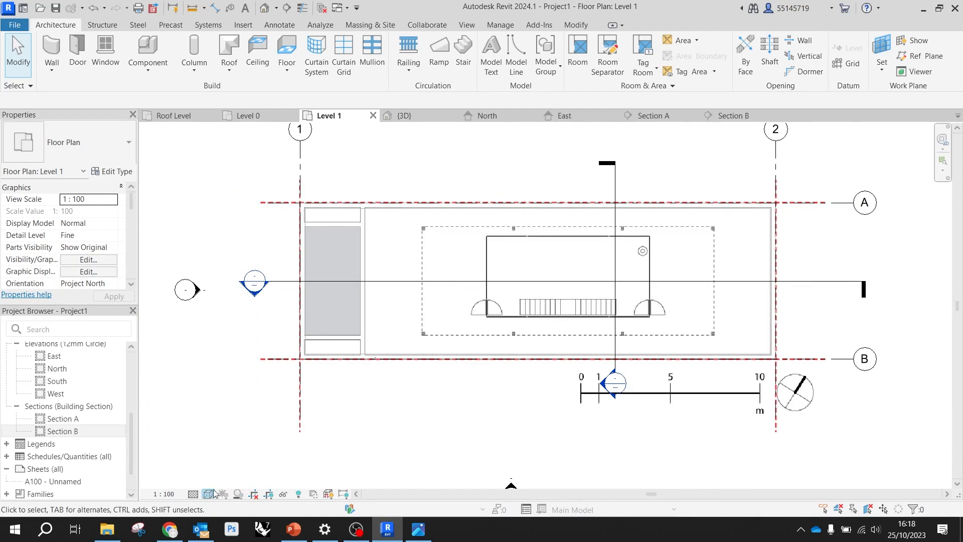
left_click(209, 495)
left_click(240, 440)
Examine how the level-01.jpg reference image lines up with the grids and exterior walls on the Level 1 plan
scroll(383, 323, "down", 2)
scroll(383, 322, "up", 2)
left_click(235, 232)
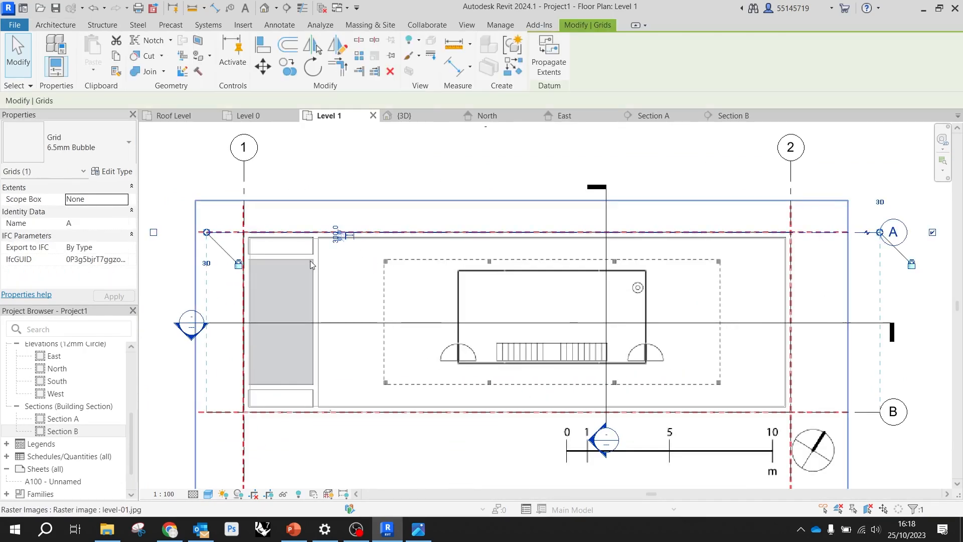
left_click(236, 313)
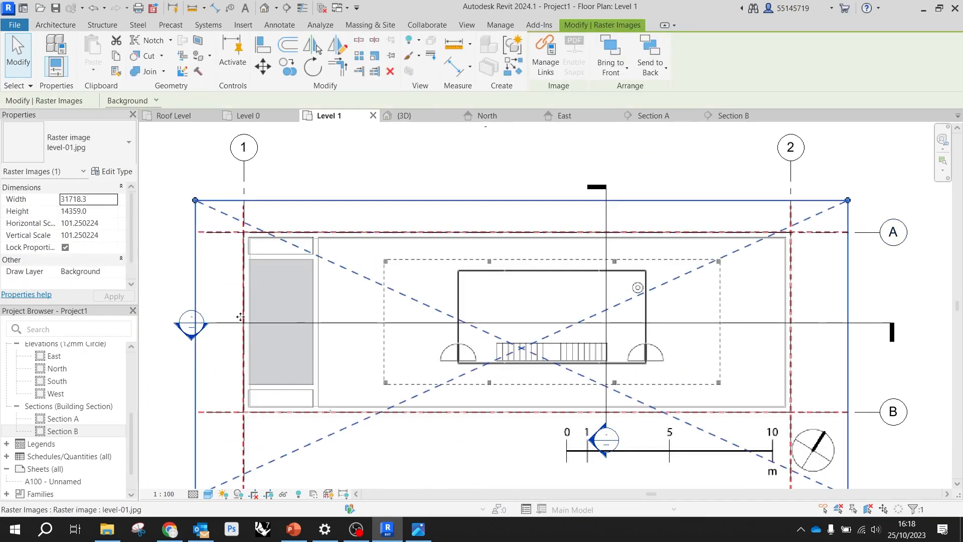
left_click(438, 170)
scroll(782, 201, "up", 5)
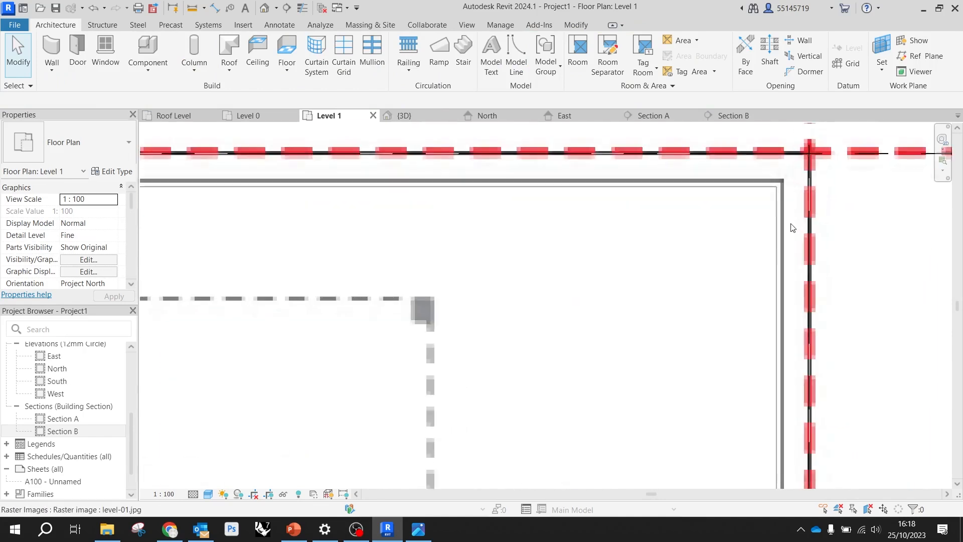
scroll(780, 200, "down", 5)
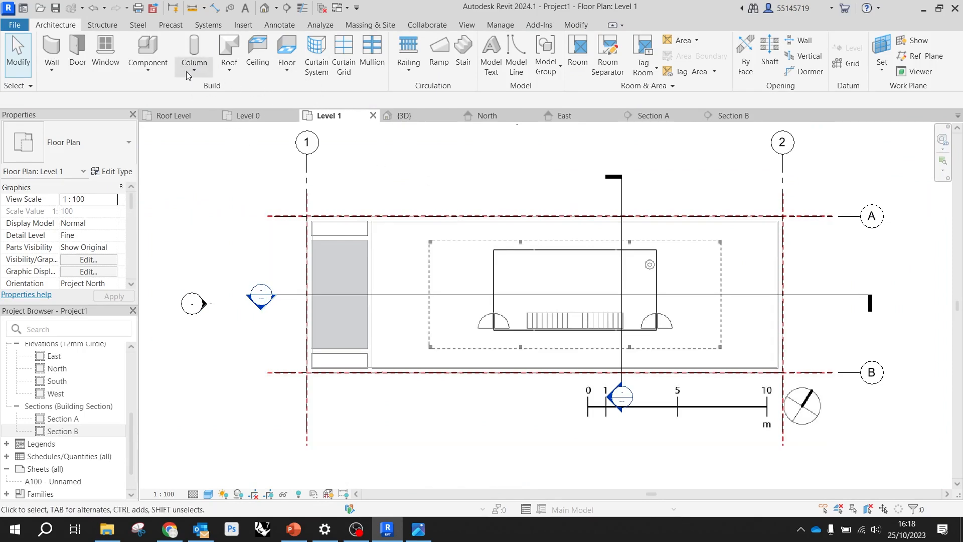
Start a floor on Level 1 using the type Floor-Grnd-Susp_65Scr-80Ins-100Blk-75PC
left_click(295, 49)
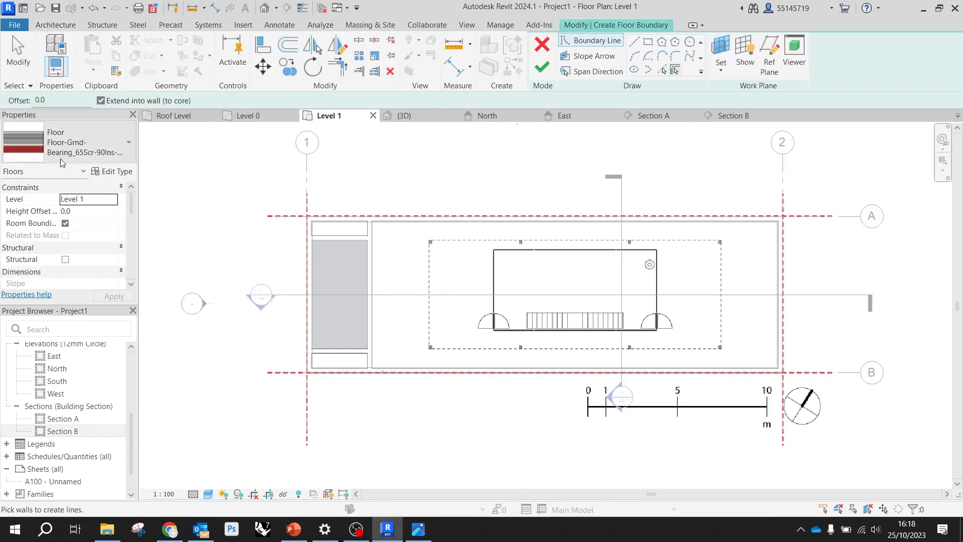
left_click(75, 146)
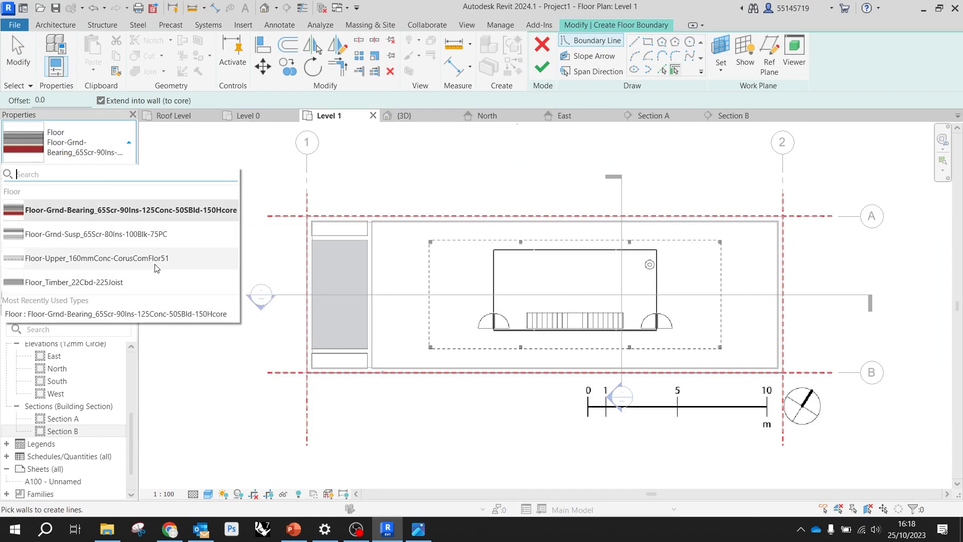
mouse_move(154, 265)
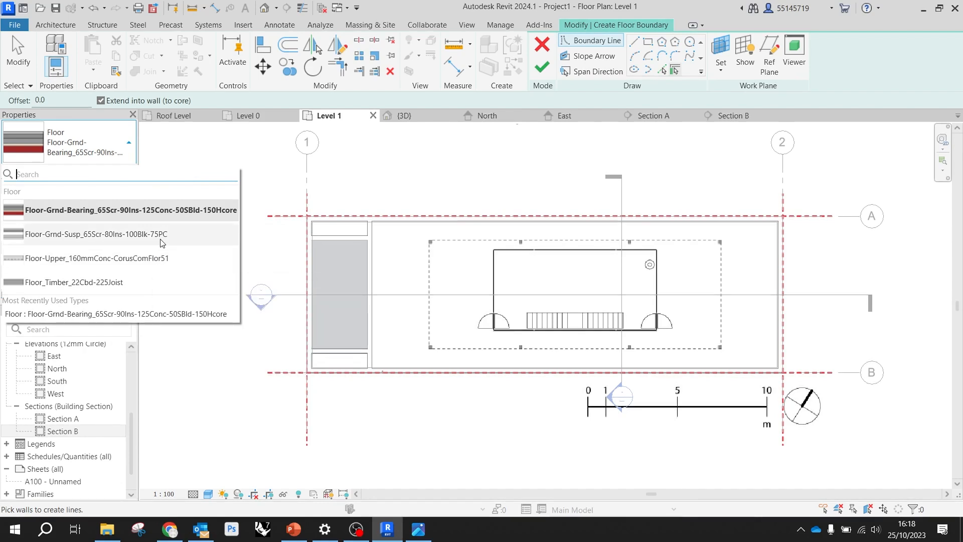
left_click(160, 242)
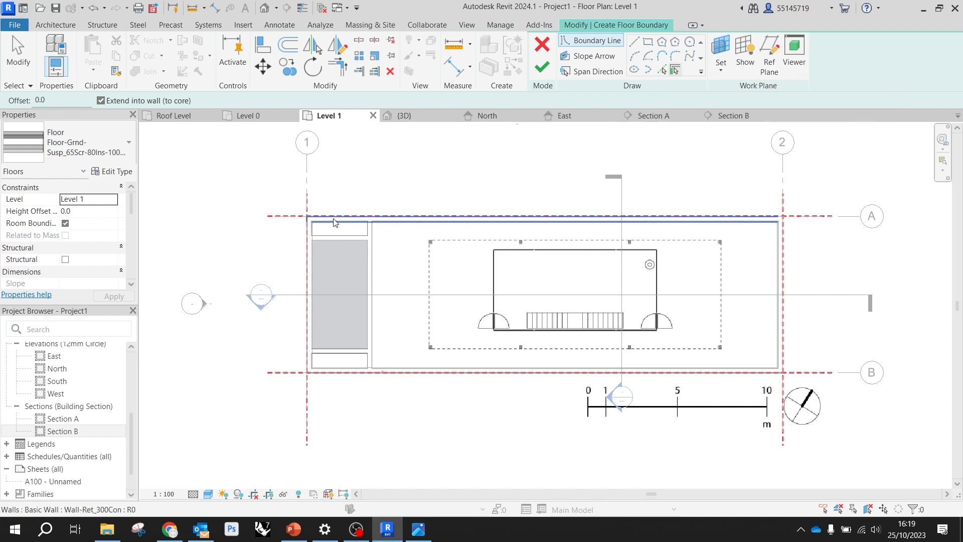
Create the Level 1 floor boundary from the four exterior walls and finish it without attaching the walls to its bottom
left_click(362, 223)
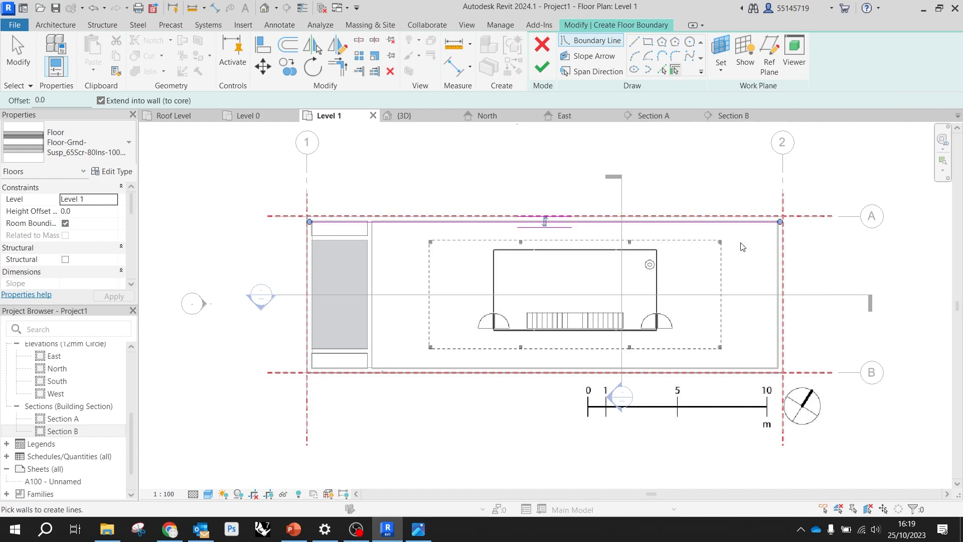
left_click(702, 371)
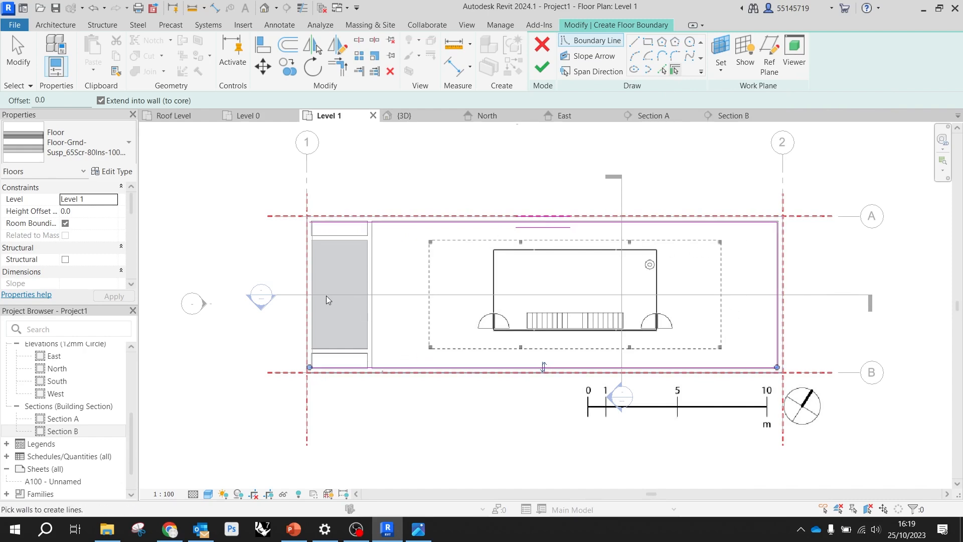
left_click(310, 294)
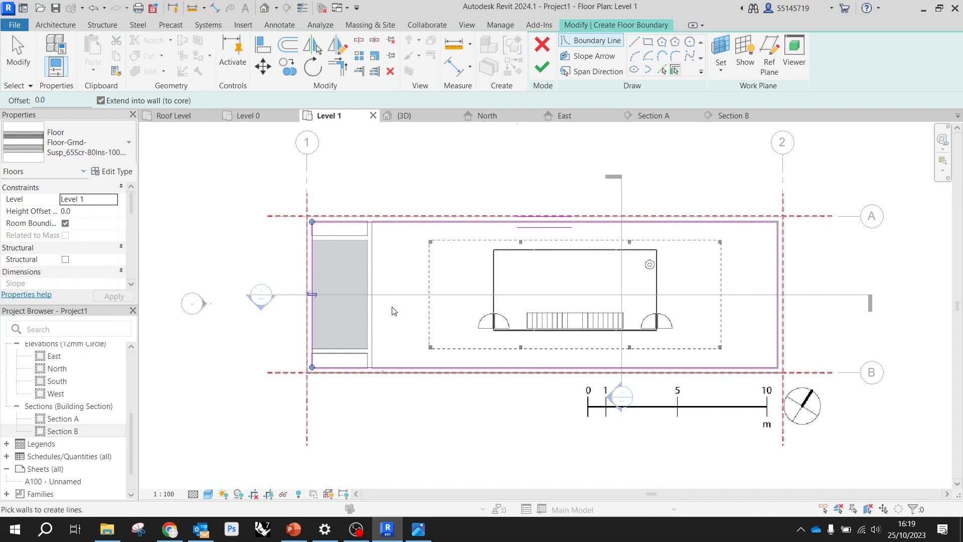
left_click(542, 66)
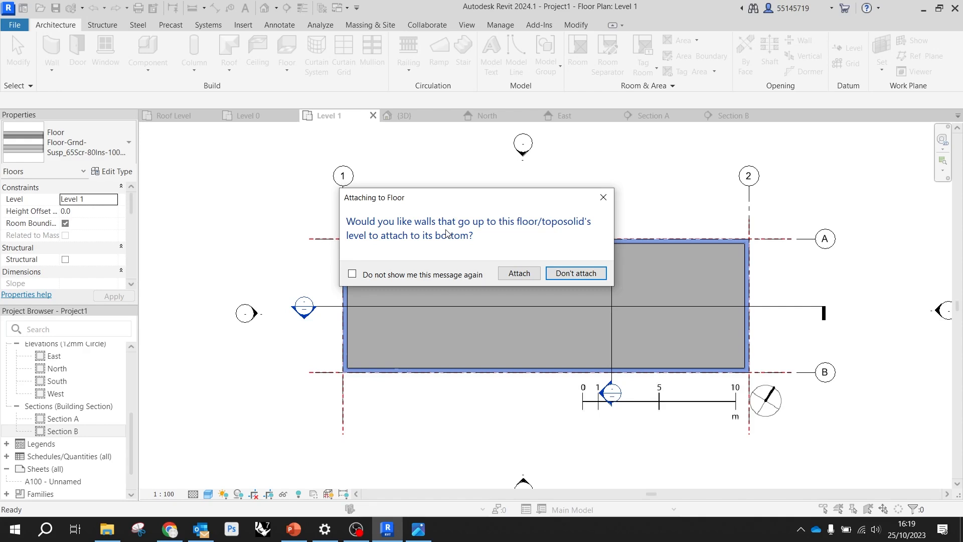
left_click(565, 276)
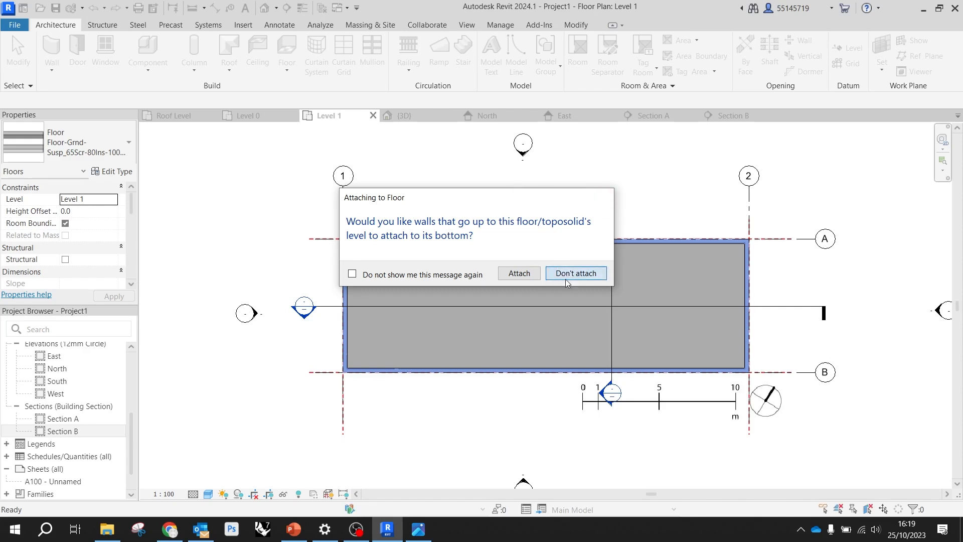
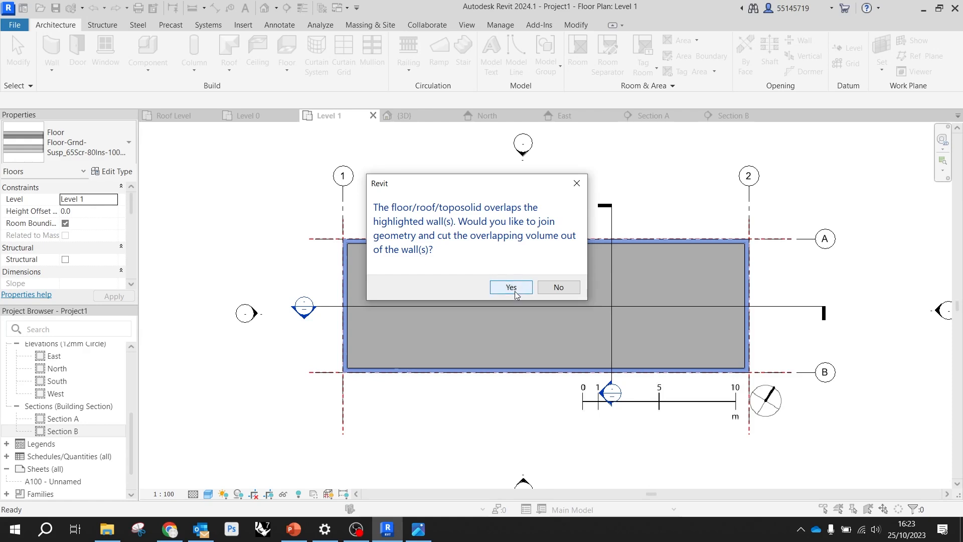
Join the Level 1 floor with the overlapping walls, cut the overlap out of them, and view the building in 3D
left_click(511, 287)
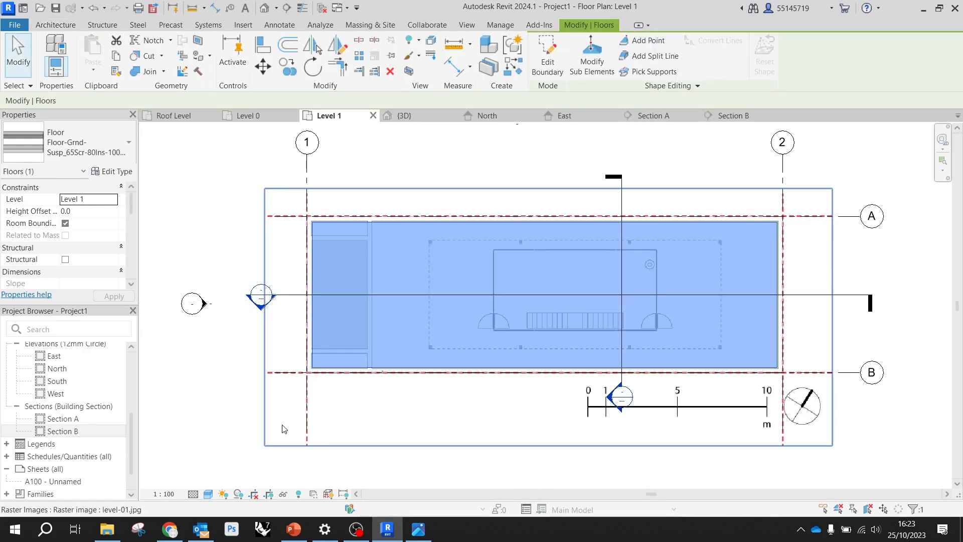
left_click(219, 435)
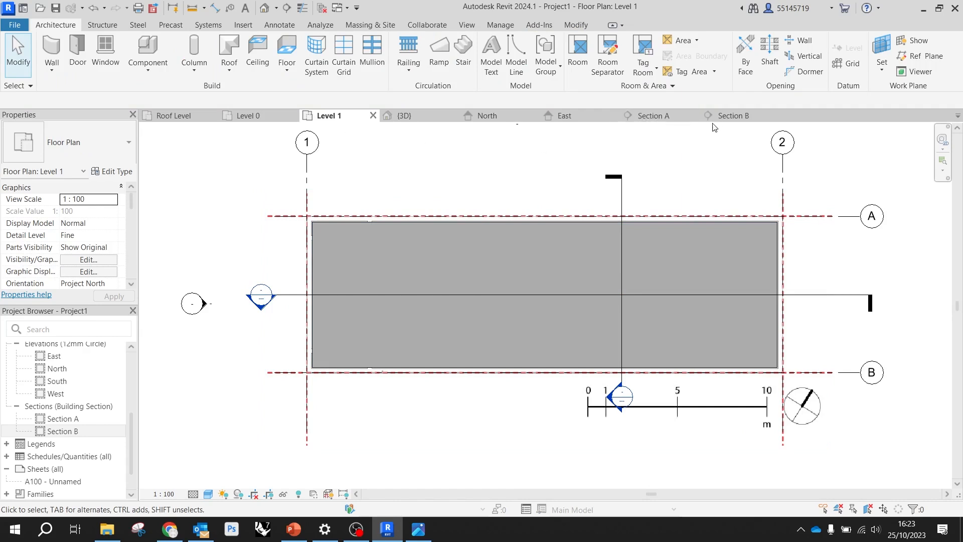
left_click(418, 117)
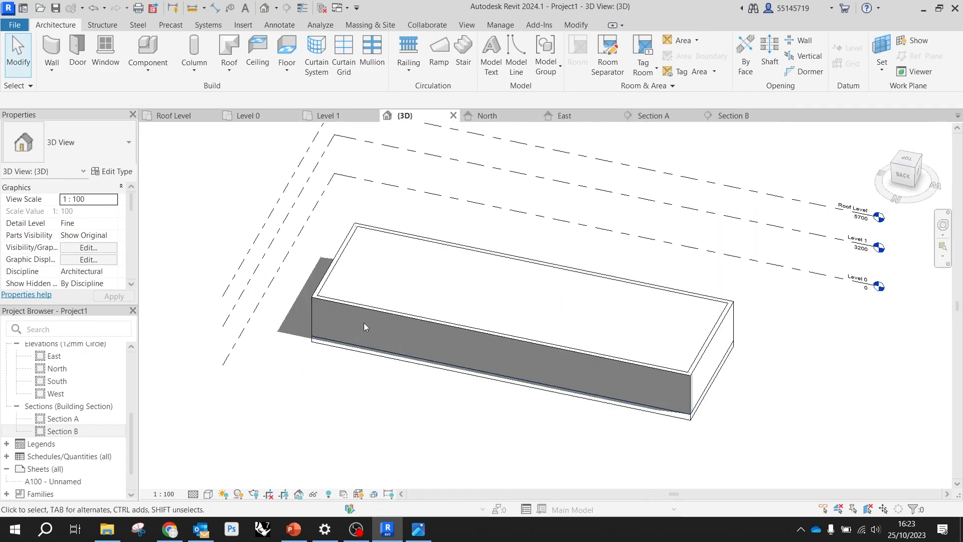
scroll(373, 338, "up", 3)
scroll(365, 292, "down", 4)
scroll(307, 297, "up", 2)
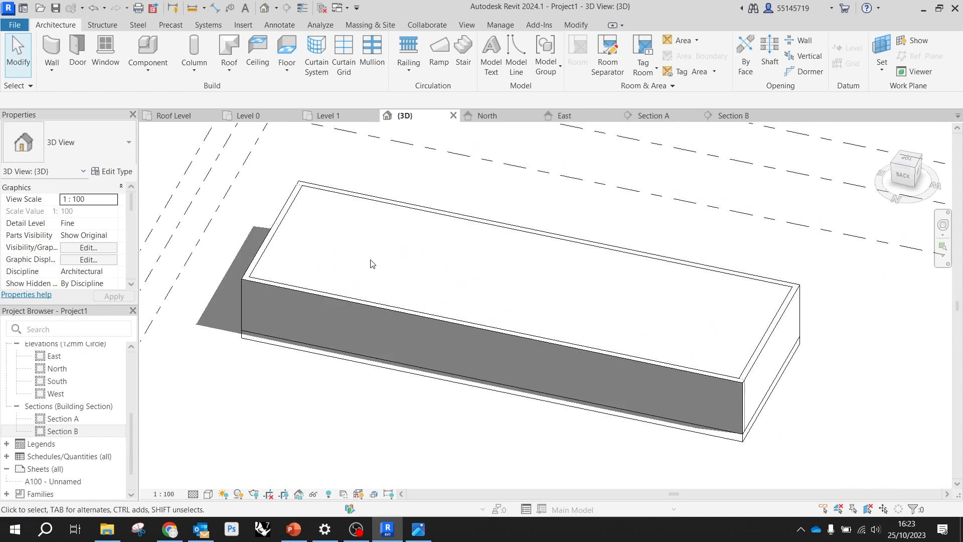
scroll(372, 263, "down", 2)
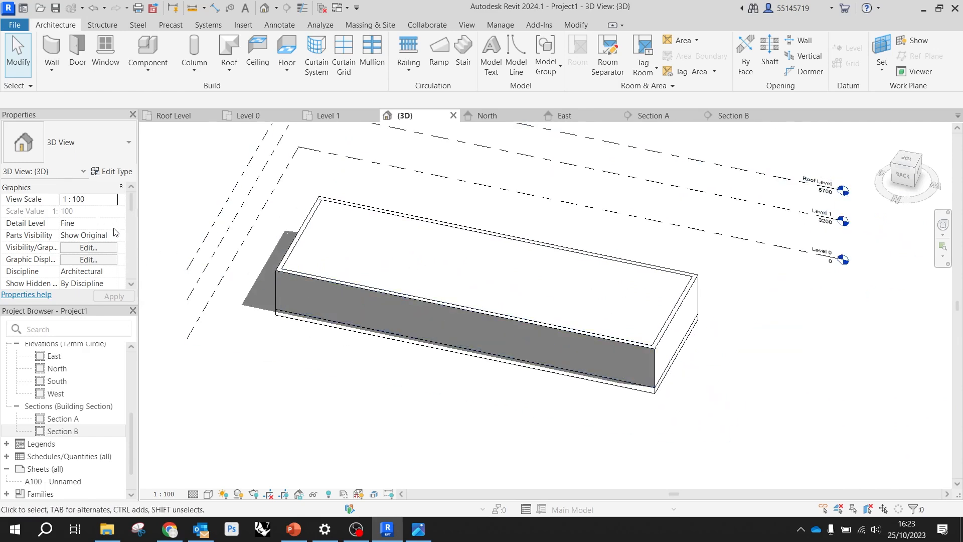
Turn on the section box for the 3D view, leaving Crop View off
scroll(112, 241, "down", 3)
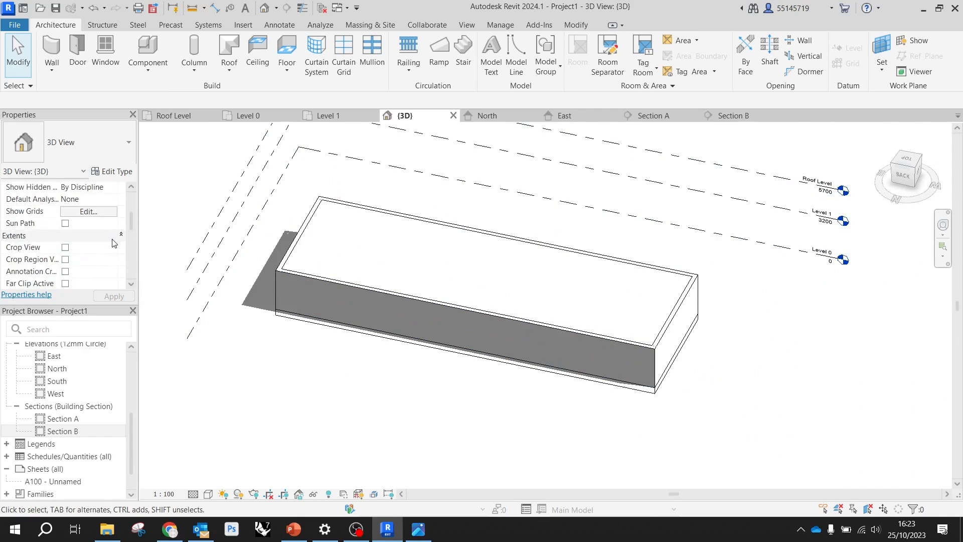
scroll(116, 240, "up", 3)
left_click_drag(131, 212, 128, 219)
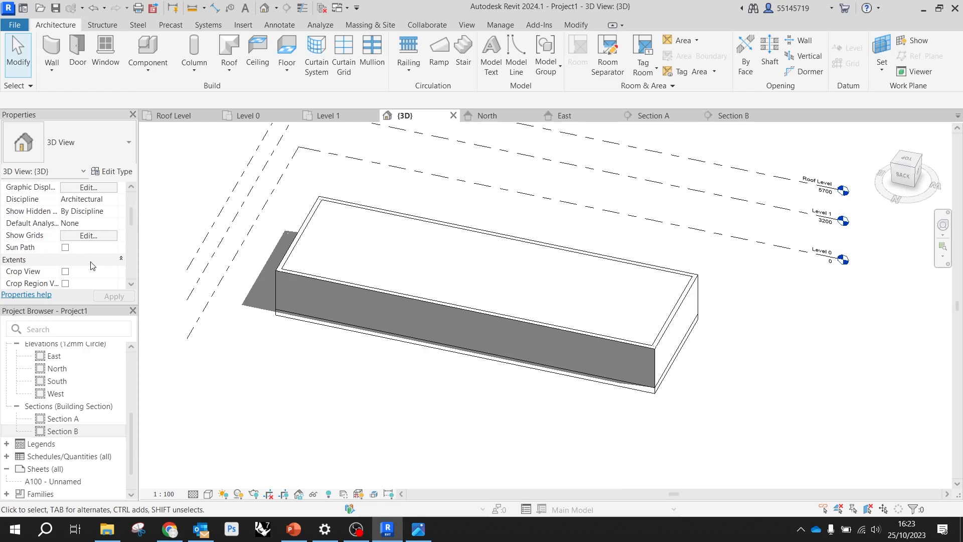
left_click(65, 271)
left_click(65, 272)
scroll(103, 285, "down", 1)
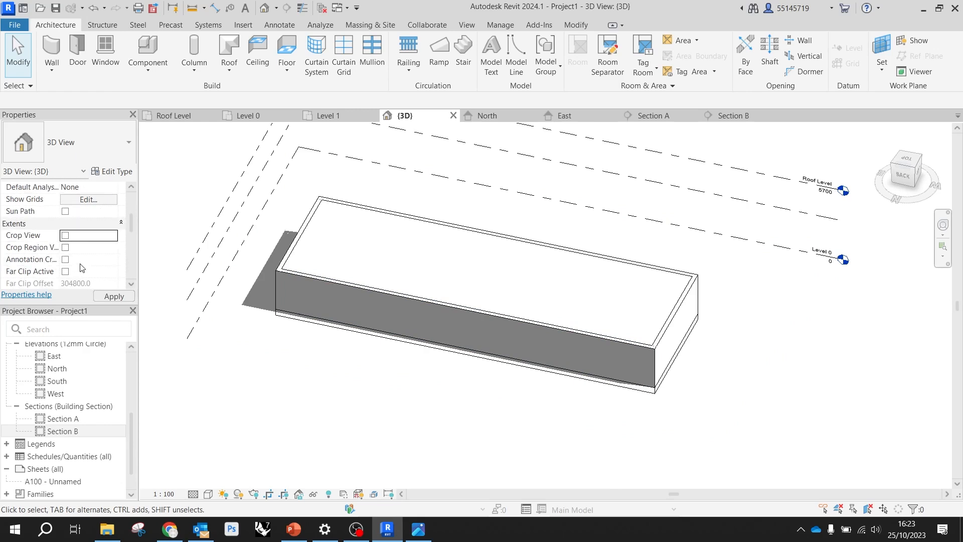
scroll(84, 246, "up", 4)
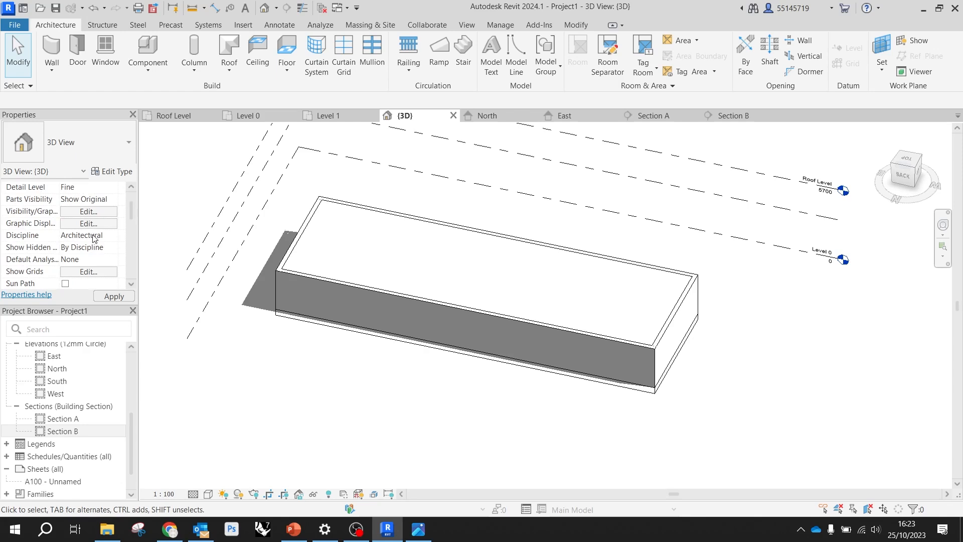
scroll(97, 240, "down", 6)
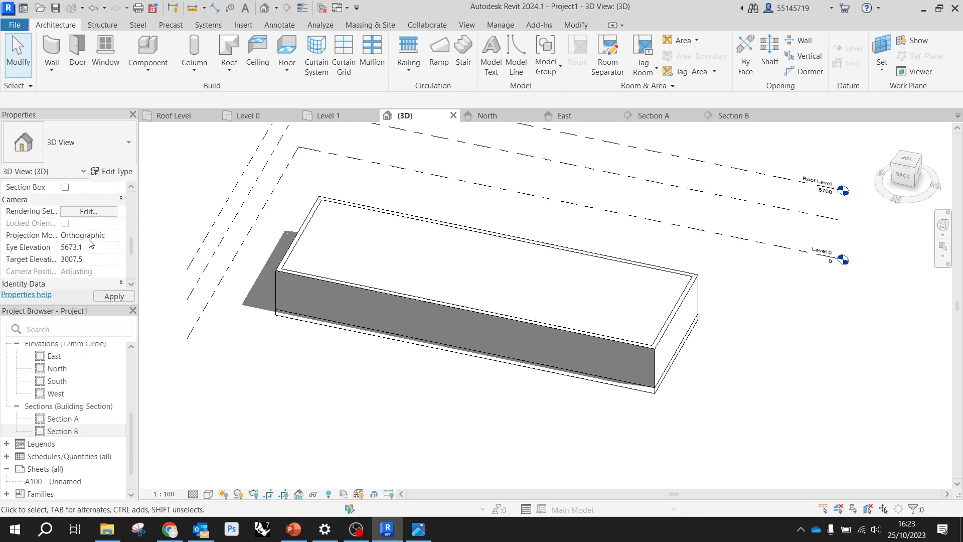
scroll(92, 240, "down", 3)
scroll(92, 238, "up", 4)
left_click(66, 223)
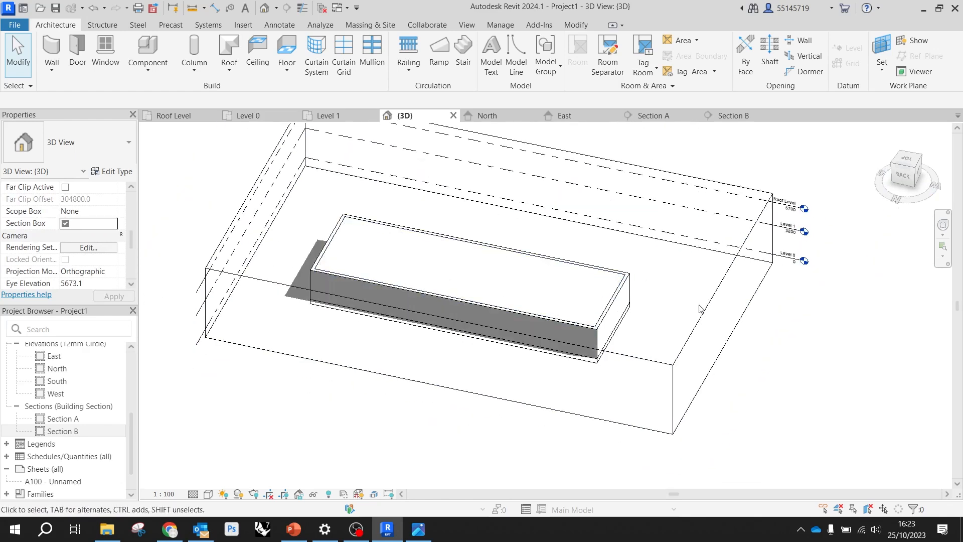
Pull the section box's face at the building's short end inward until it cuts through the walls and floors
left_click(709, 318)
left_click_drag(722, 314, 578, 278)
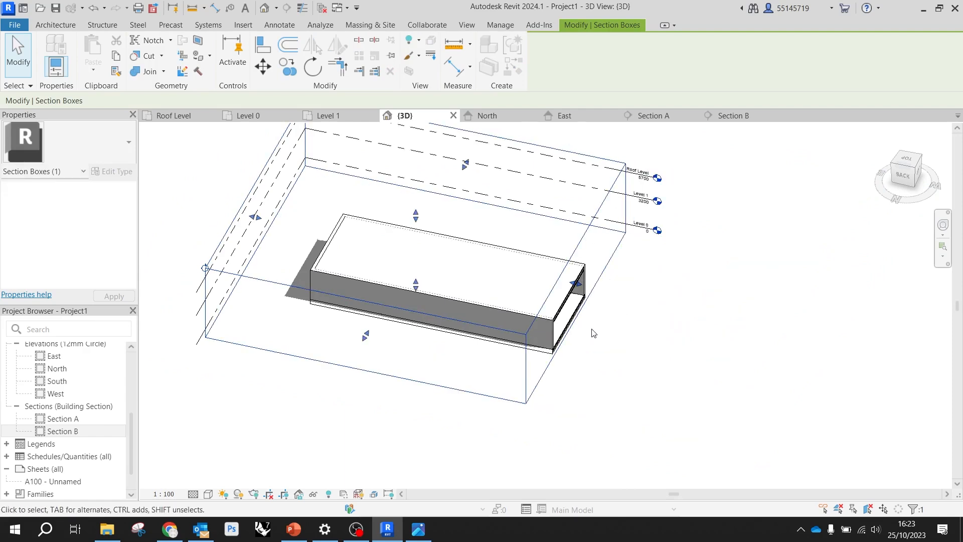
scroll(595, 333, "up", 3)
middle_click_drag(582, 334, 504, 264, "shift")
scroll(413, 296, "up", 2)
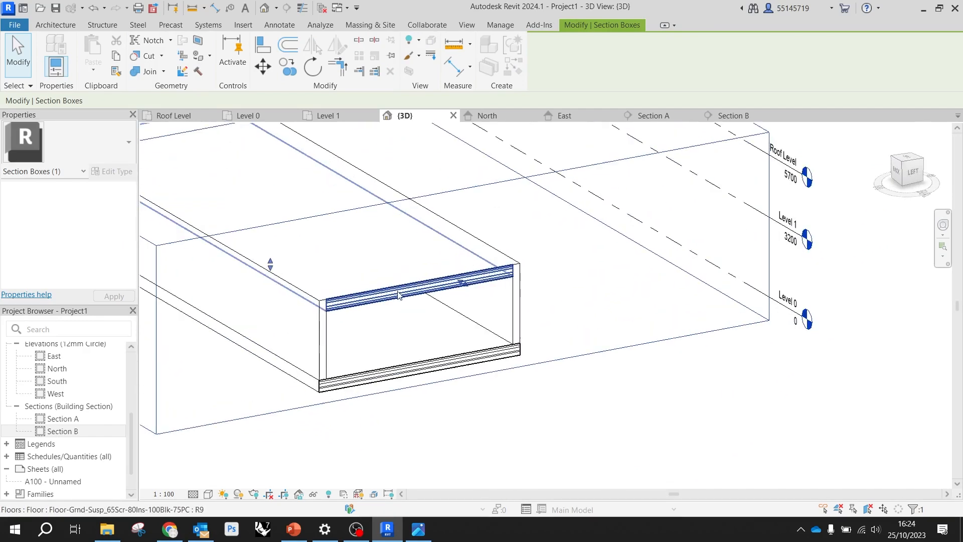
Examine the wall and floor layers and their joins in the cut face of the 3D model
scroll(366, 300, "up", 3)
middle_click_drag(329, 319, 310, 281, "shift")
middle_click_drag(374, 266, 475, 331)
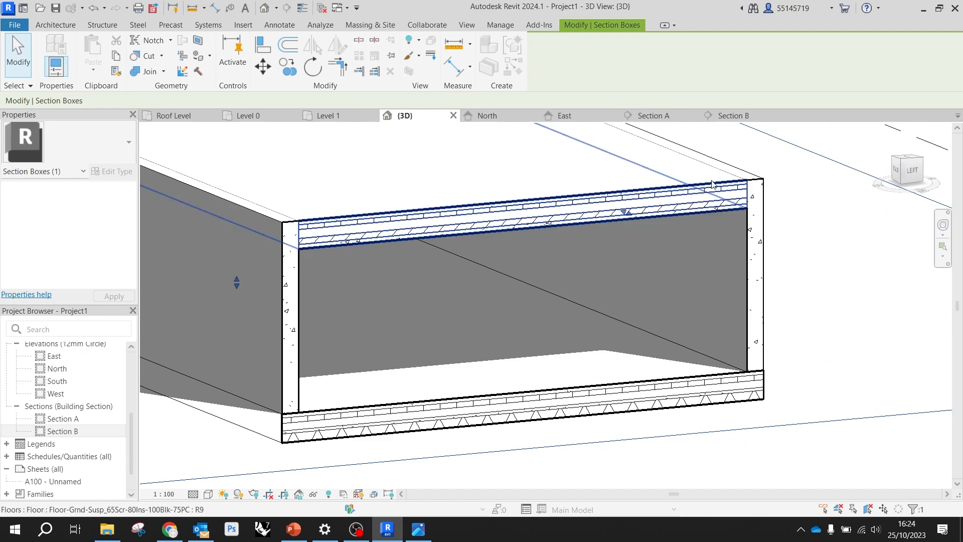
scroll(655, 209, "down", 3)
middle_click_drag(421, 252, 464, 294, "shift")
scroll(479, 296, "down", 2)
scroll(570, 322, "up", 4)
mouse_move(538, 304)
middle_mouse_down("shift")
mouse_move(465, 275)
mouse_move(453, 234)
mouse_move(371, 230)
middle_mouse_up("shift")
scroll(415, 169, "up", 4)
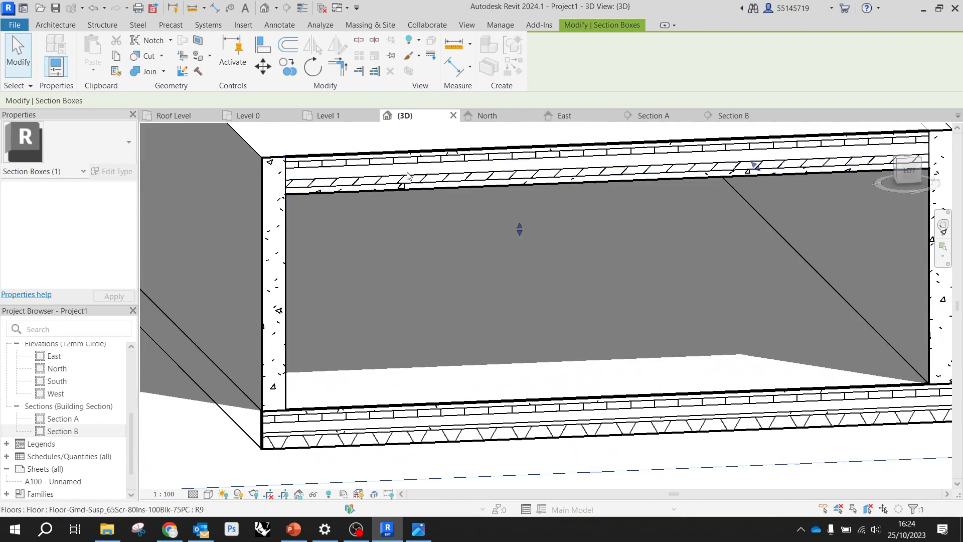
Try the Coarse detail level on the sectioned 3D view and set it back to Fine
left_click(196, 495)
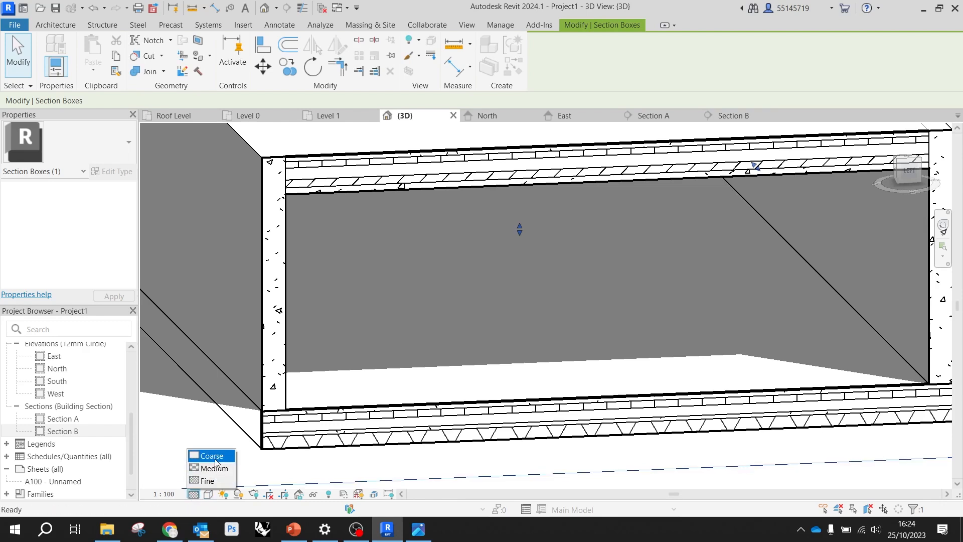
left_click(221, 457)
scroll(330, 206, "down", 3)
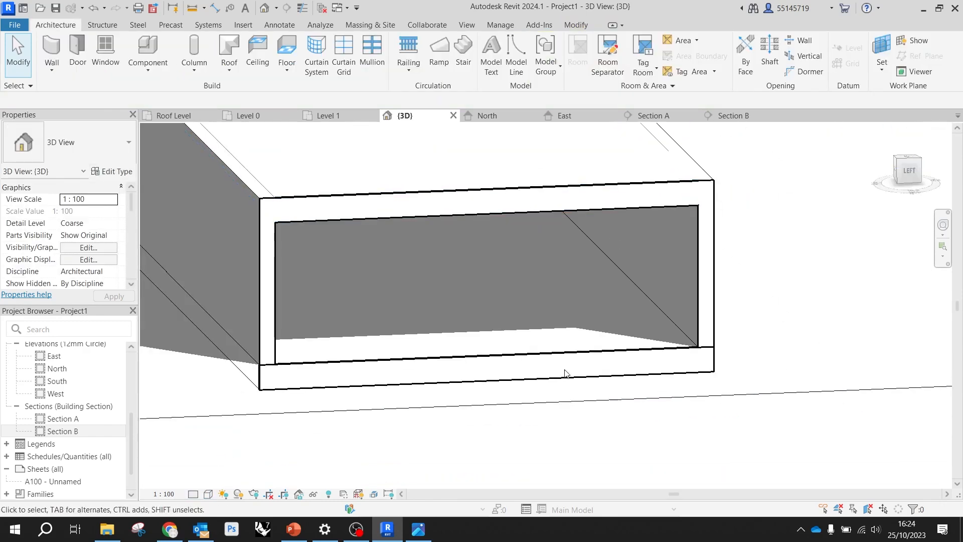
left_click(193, 494)
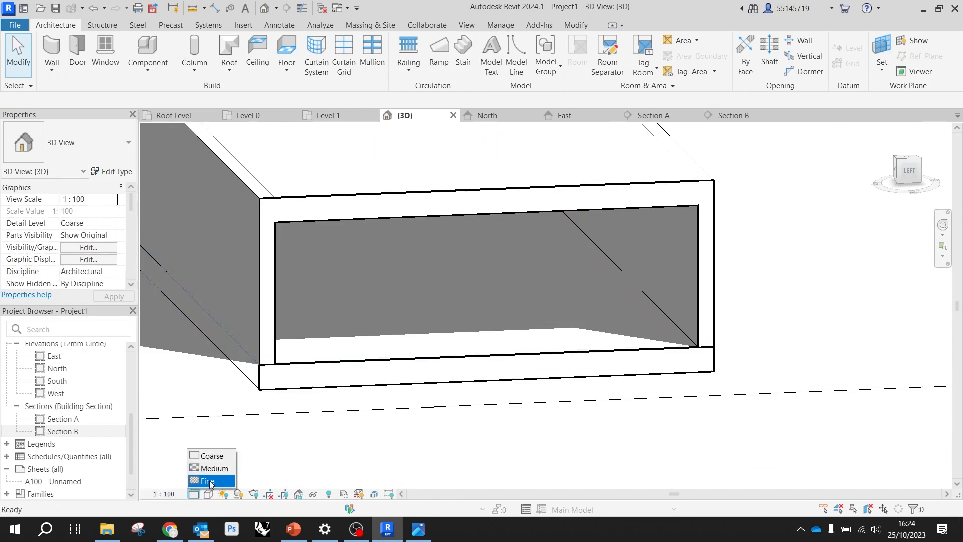
left_click(210, 481)
scroll(462, 331, "down", 3)
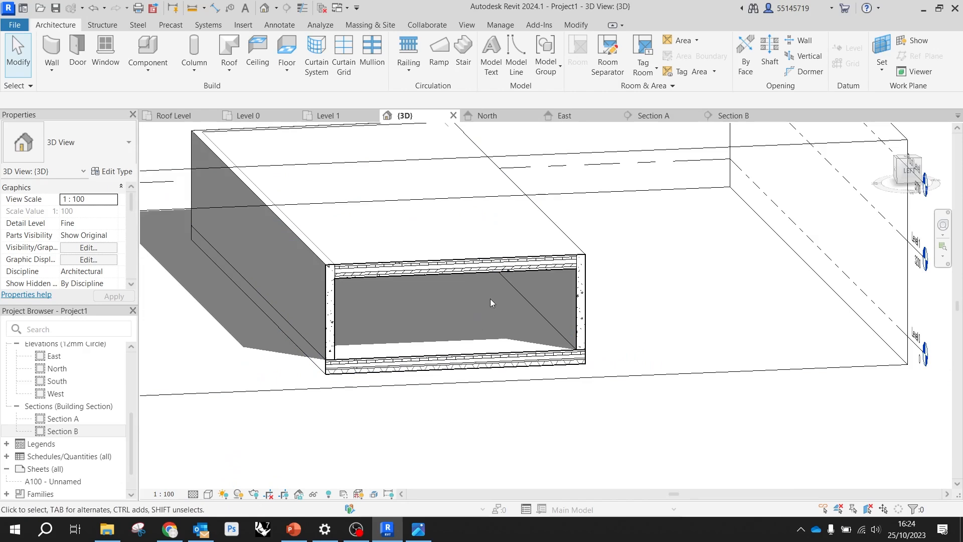
Extend the cutting face of the section box back out beyond the end wall so it encloses the whole building
mouse_move(498, 281)
middle_mouse_down("shift")
mouse_move(621, 344)
mouse_move(490, 272)
middle_mouse_up("shift")
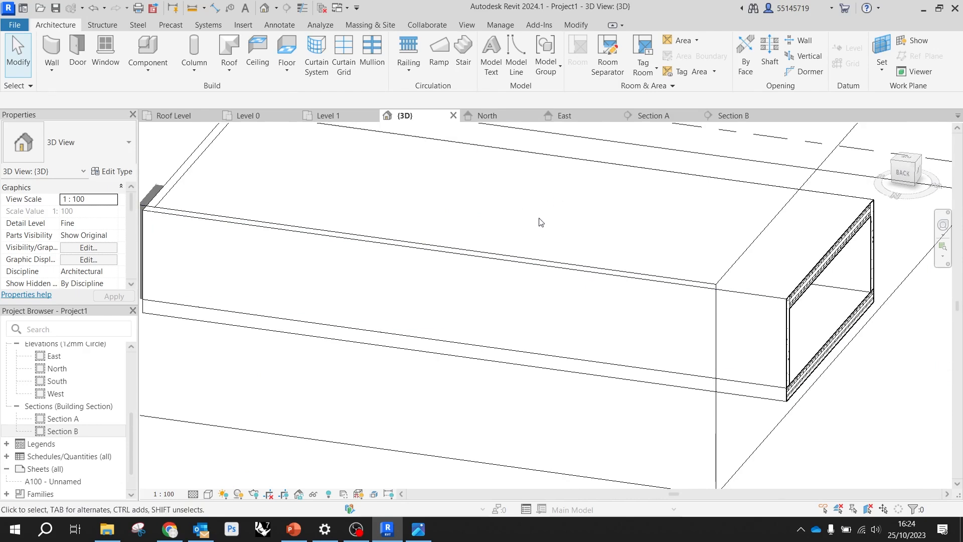
scroll(566, 255, "down", 3)
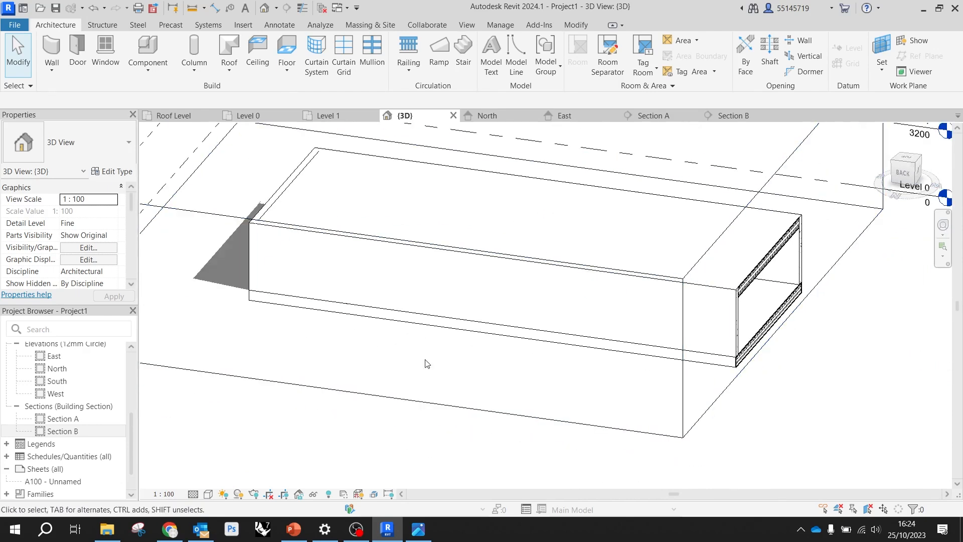
left_click(721, 237)
scroll(606, 281, "down", 3)
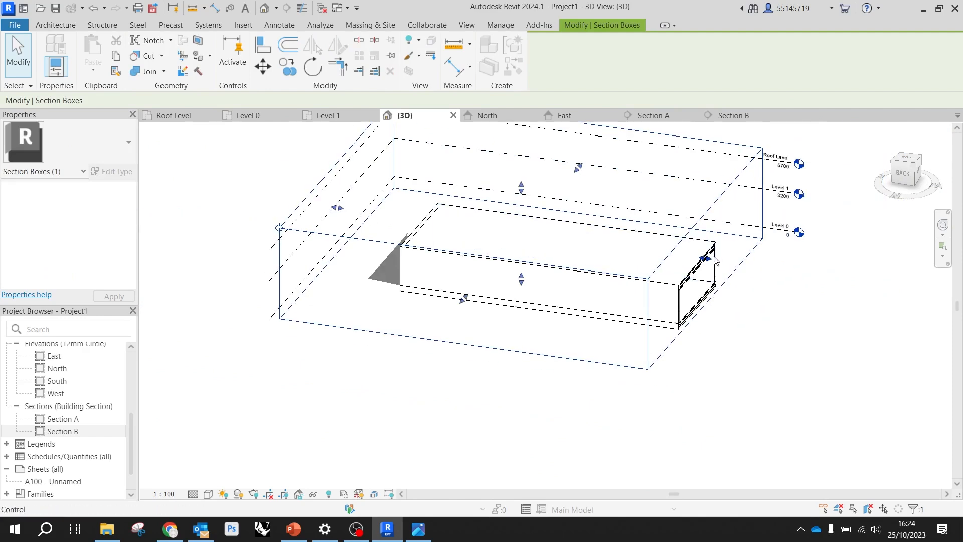
scroll(526, 340, "down", 2)
middle_click_drag(522, 338, 510, 340, "shift")
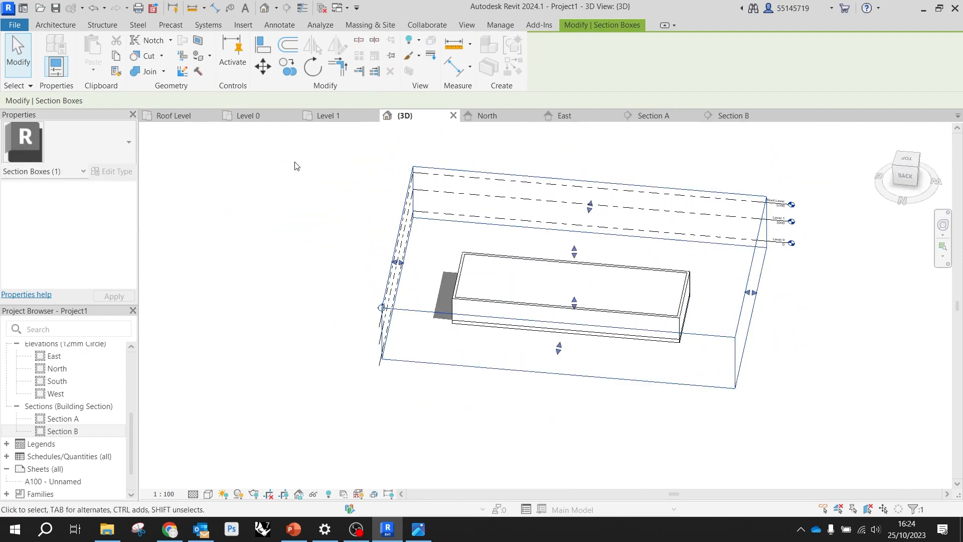
Open the Level 0 floor plan and start a door using the type Doors_IntSgl 910x2110mm
left_click(264, 116)
scroll(502, 230, "up", 5)
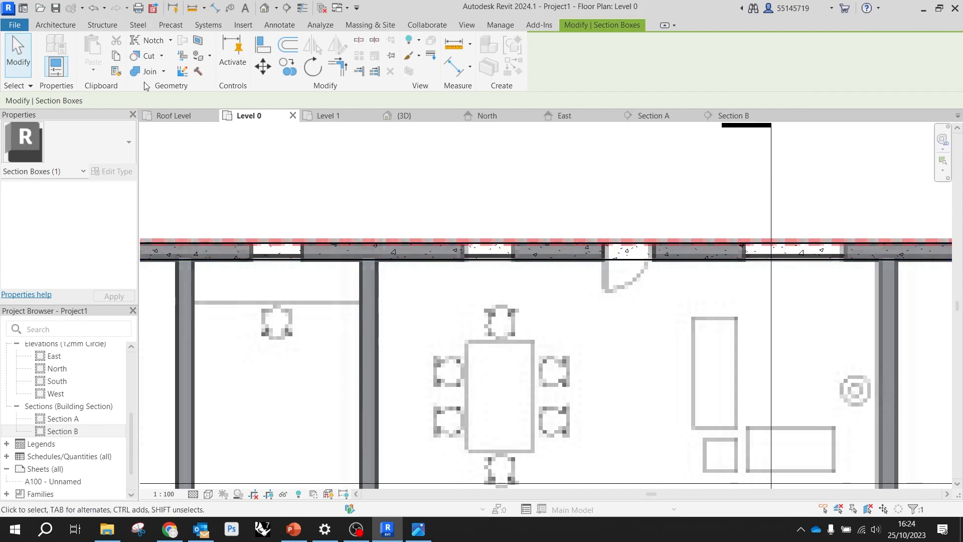
left_click(50, 26)
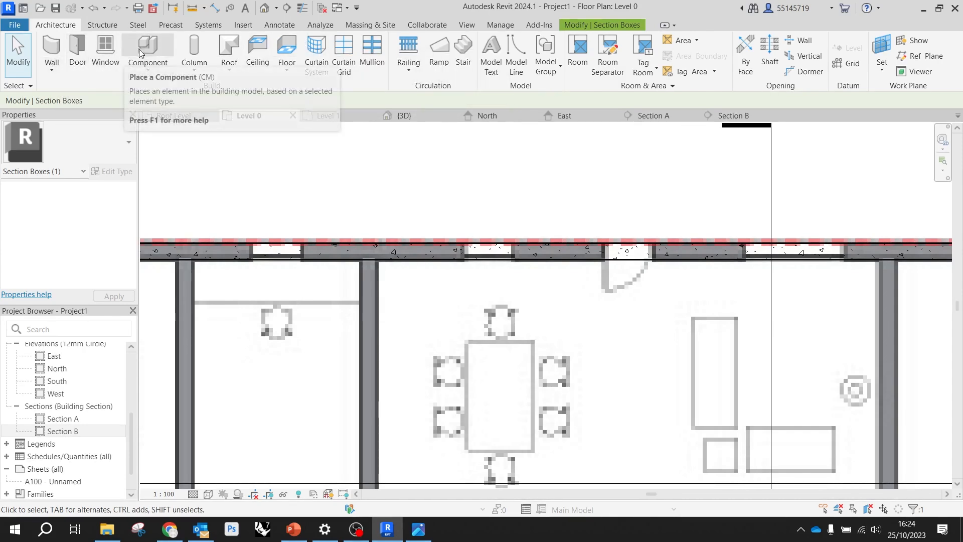
left_click(78, 45)
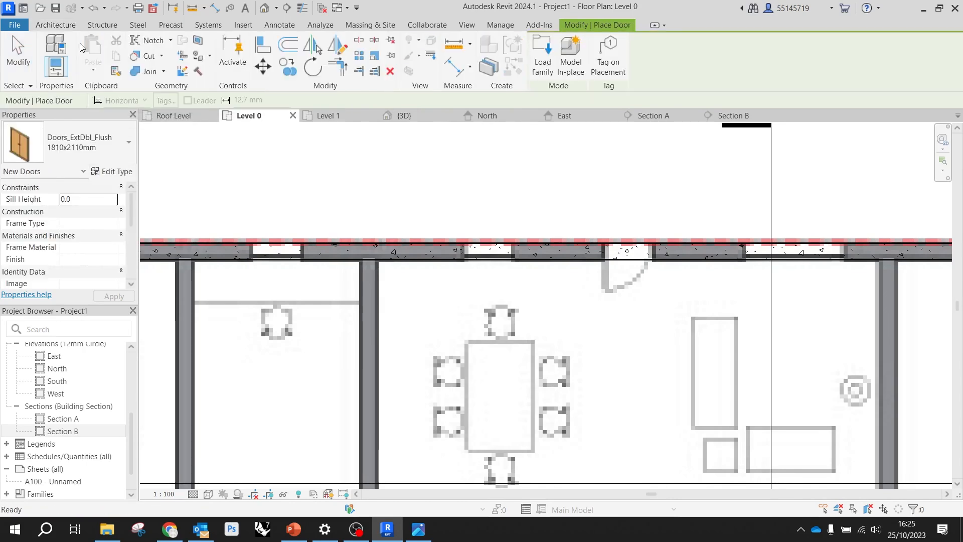
left_click(100, 139)
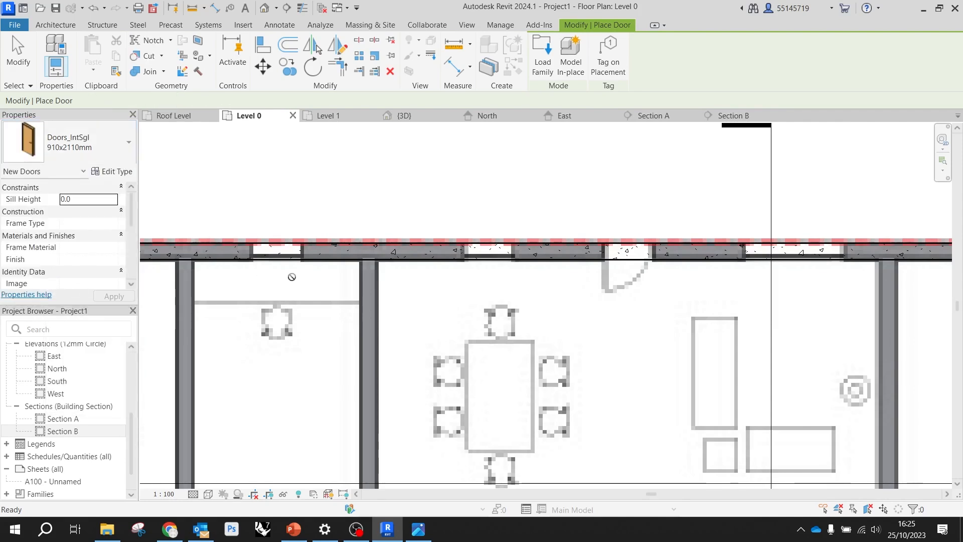
left_click(47, 283)
Place the door in the exterior wall along grid A at the reference drawing's door opening, swinging into the room
scroll(630, 258, "up", 3)
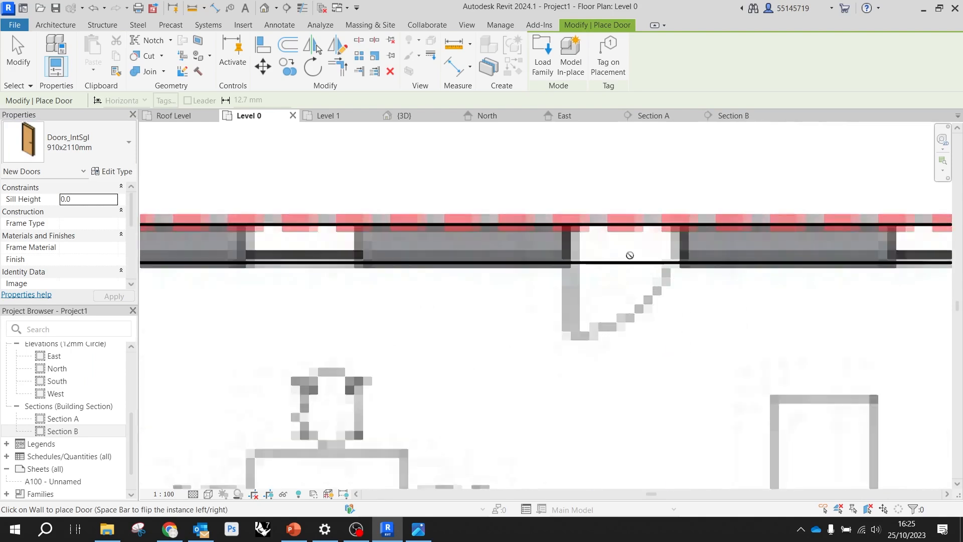
scroll(623, 263, "down", 3)
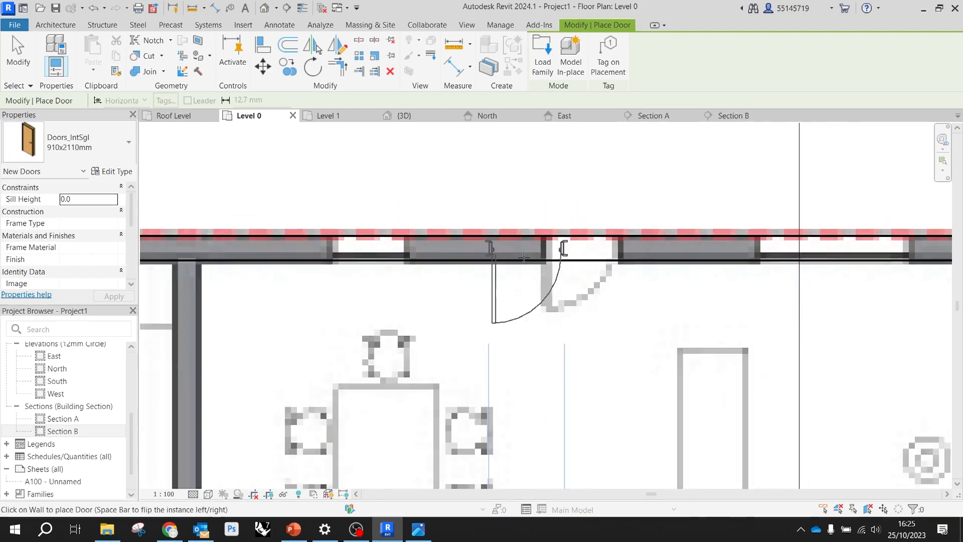
scroll(572, 256, "up", 3)
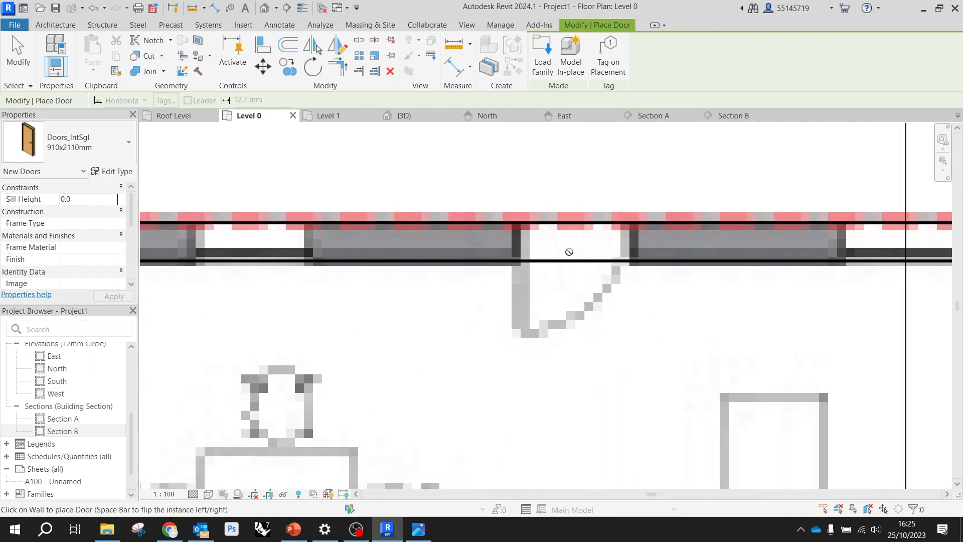
scroll(494, 319, "down", 2)
scroll(484, 324, "down", 1)
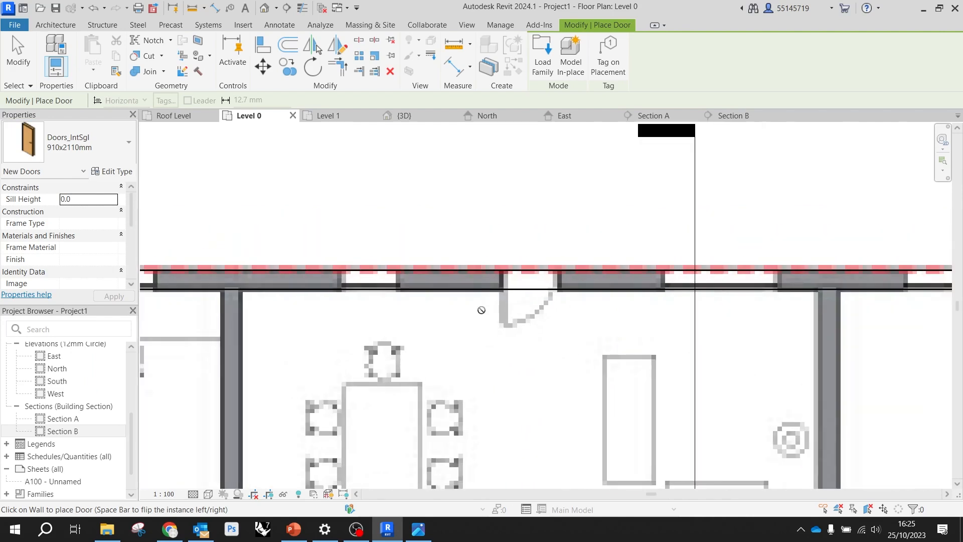
left_click(529, 286)
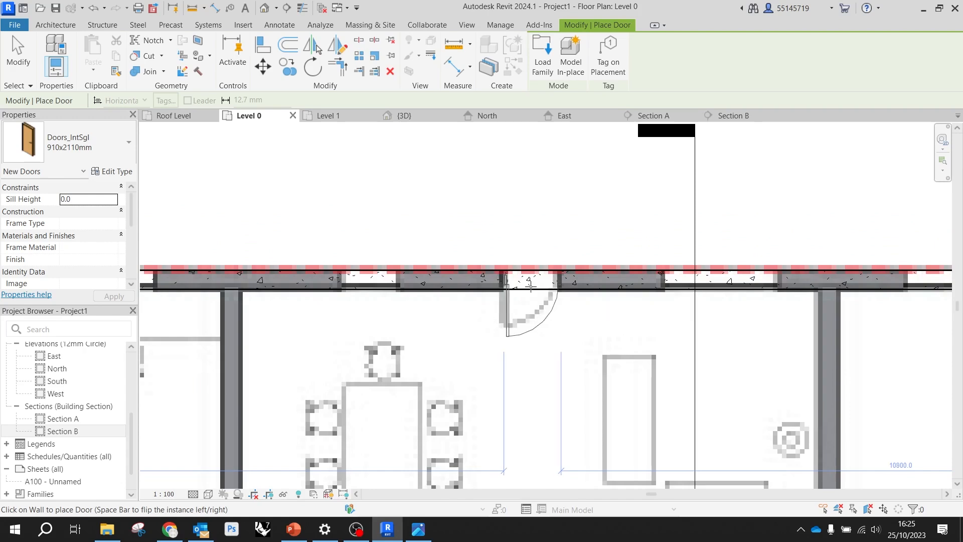
scroll(527, 287, "down", 2)
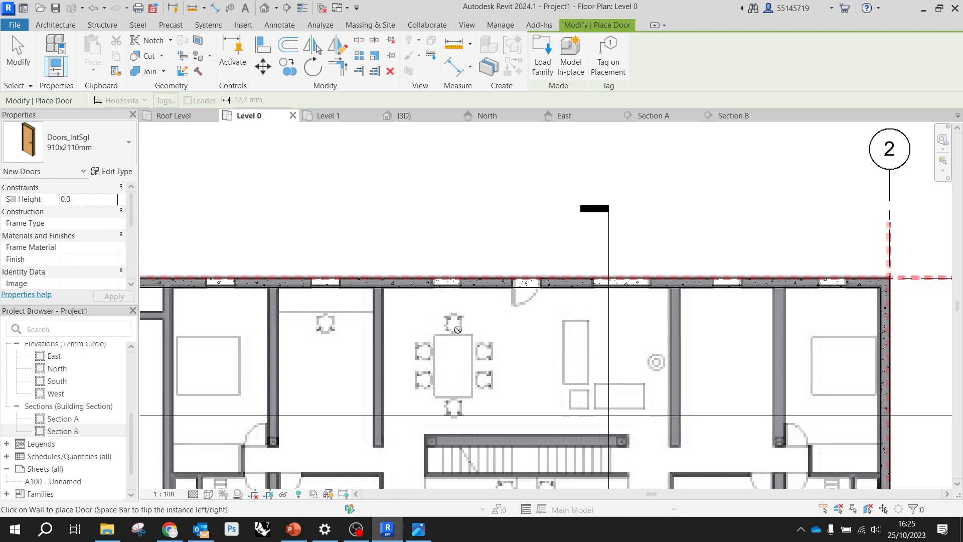
scroll(522, 288, "up", 5)
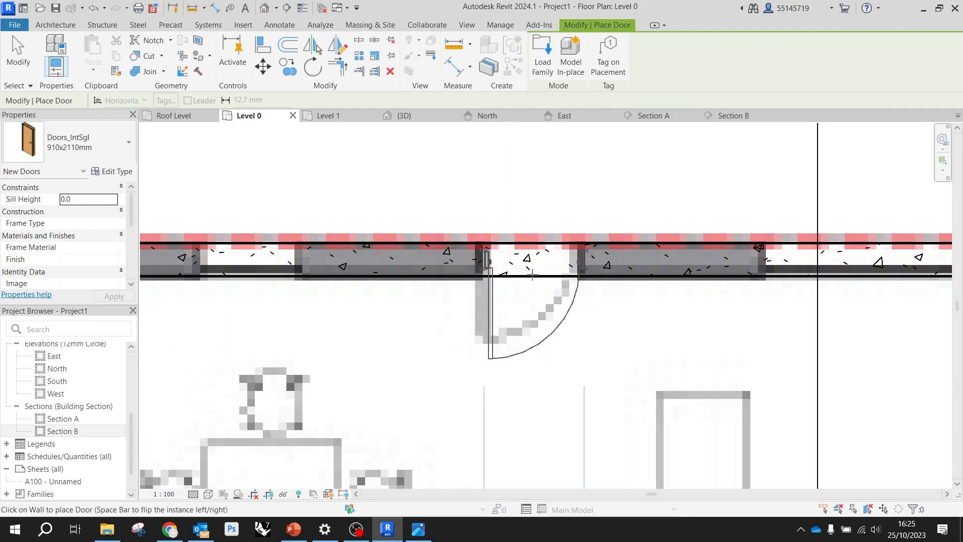
left_click(528, 274)
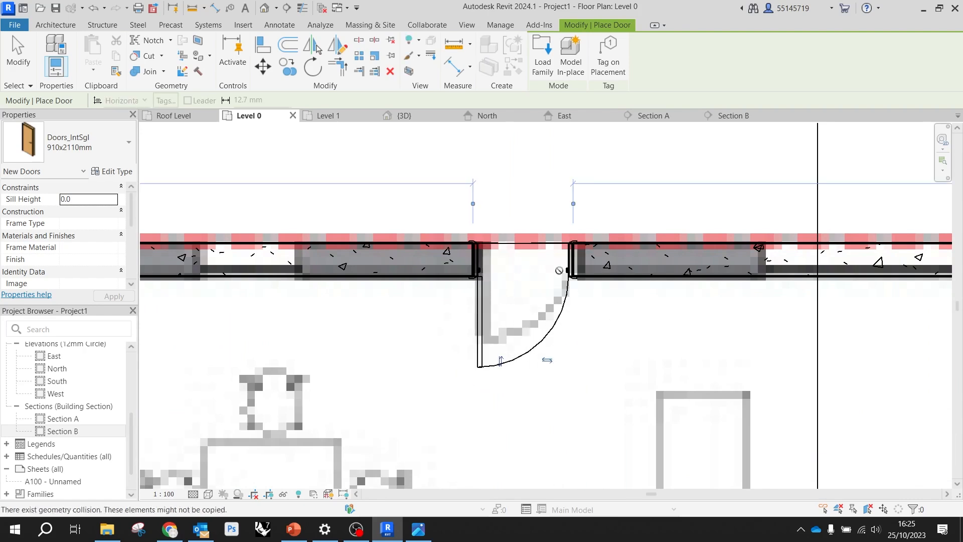
Check the placed entrance door in the 3D view, return to the Level 0 floor plan and end door placement
scroll(531, 276, "down", 2)
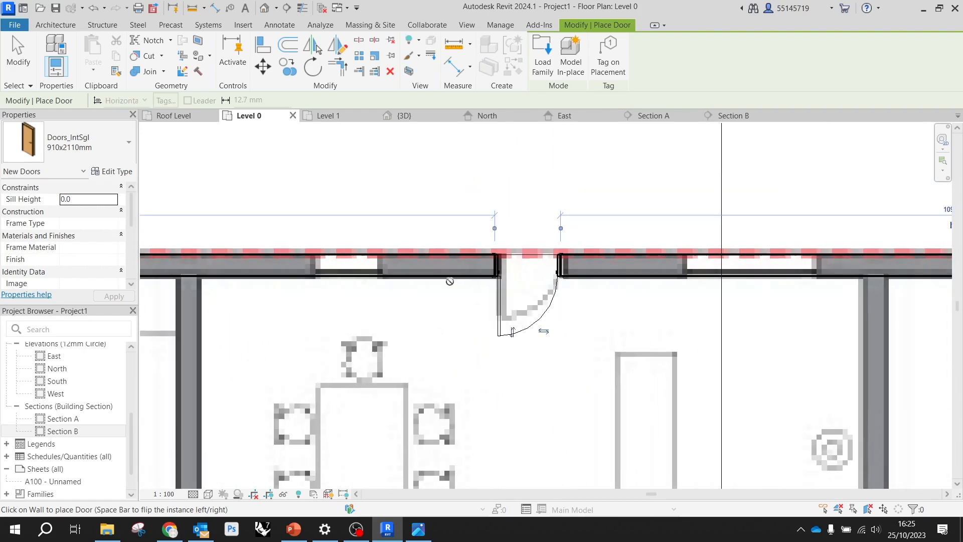
left_click(426, 121)
scroll(524, 275, "up", 5)
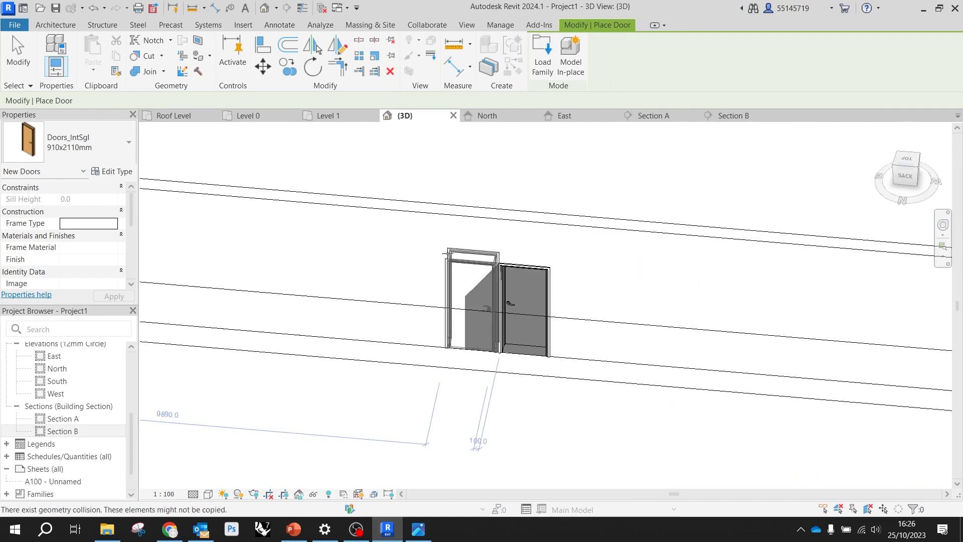
left_click(245, 120)
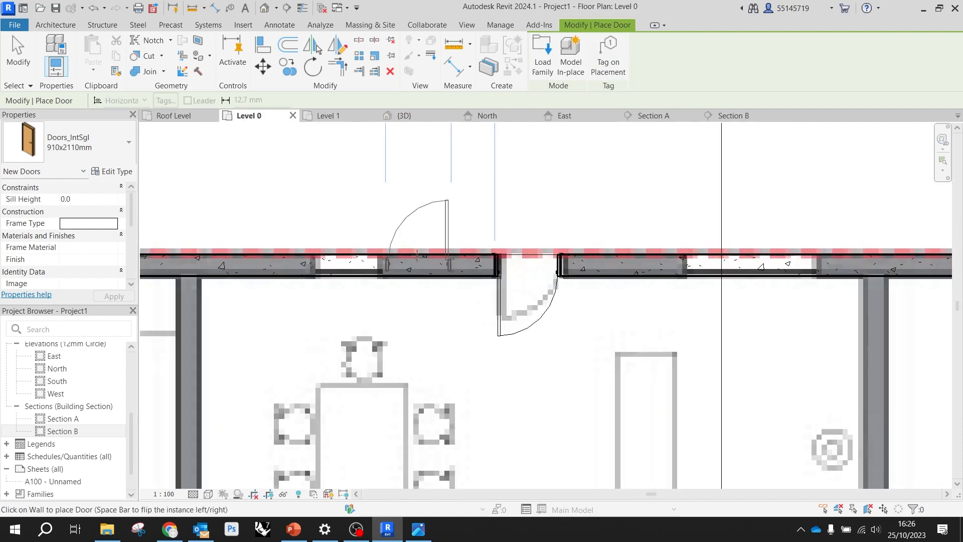
scroll(426, 245, "down", 4)
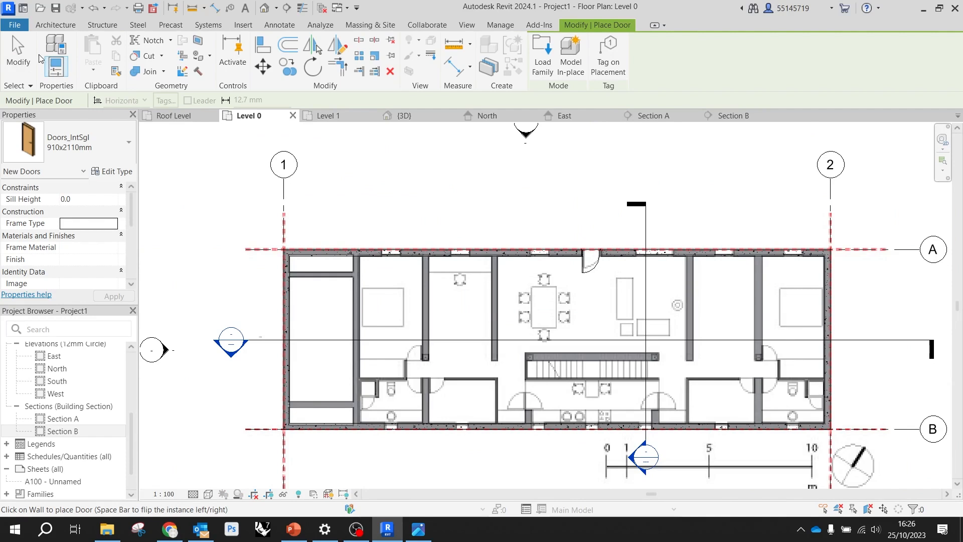
left_click(7, 63)
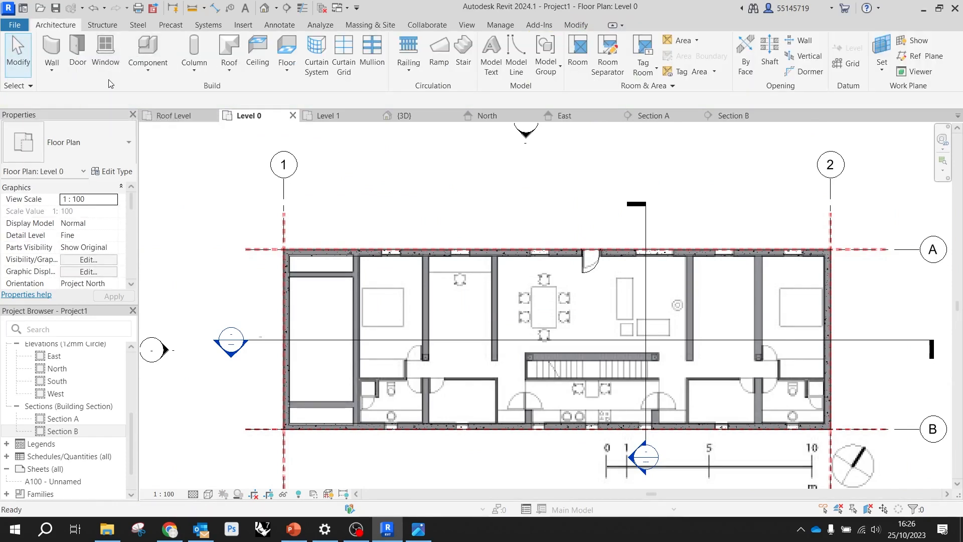
Place a Windows_Sgl_Plain 910x1210mm window in the wall along grid A, at the opening of the bedroom nearest grid 1
left_click(108, 52)
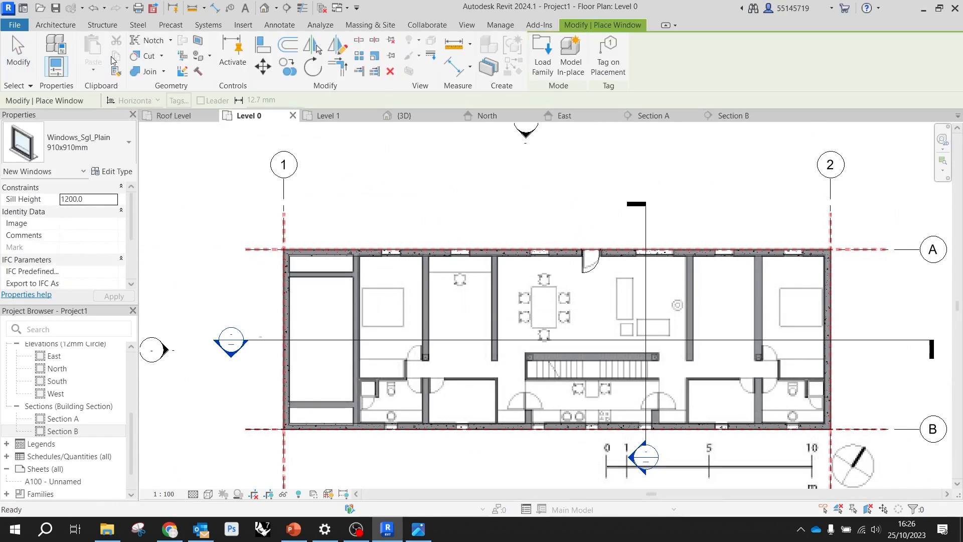
left_click(100, 149)
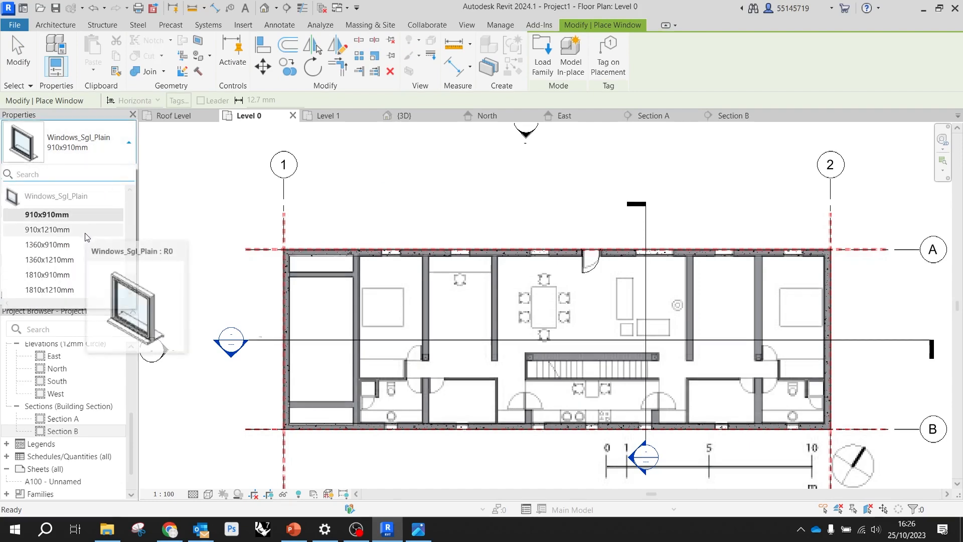
left_click(55, 230)
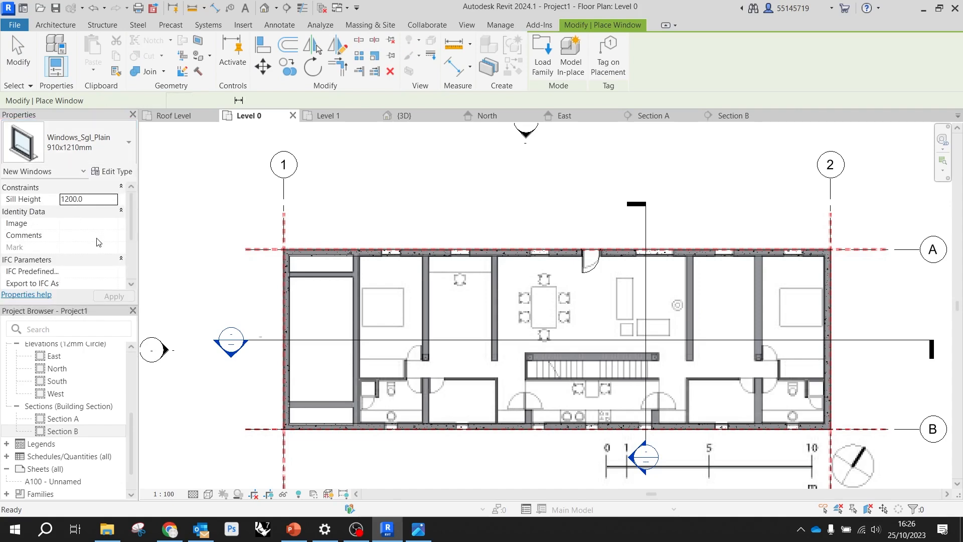
scroll(350, 278, "up", 3)
scroll(431, 225, "up", 4)
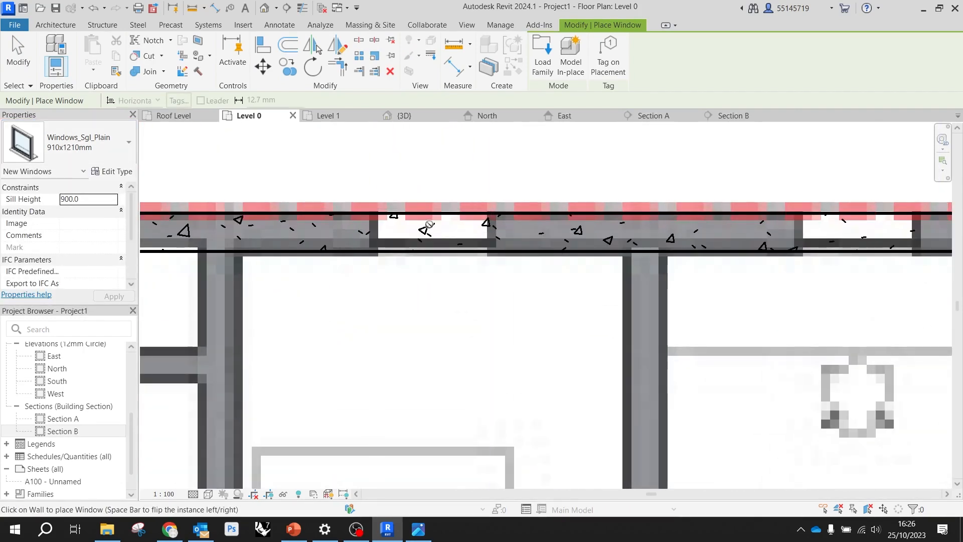
scroll(431, 223, "up", 2)
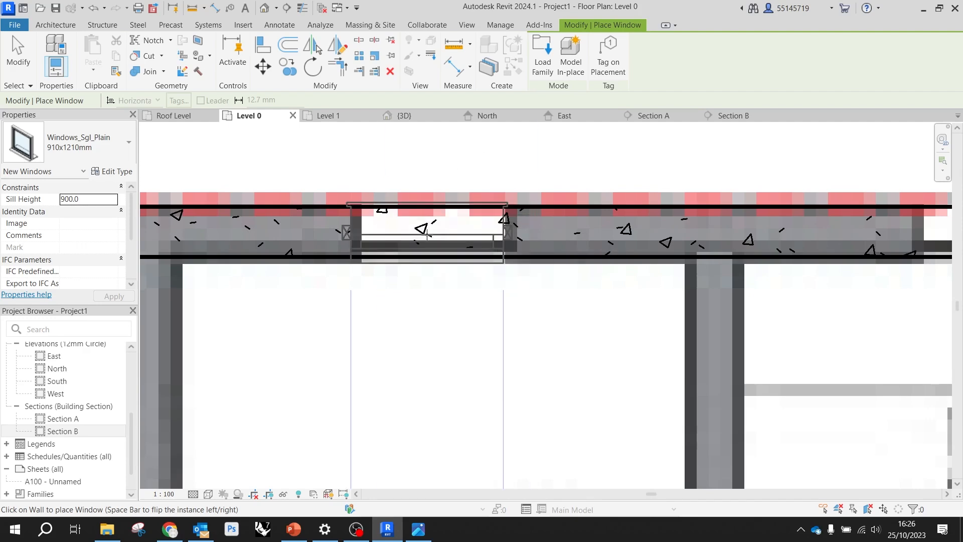
scroll(427, 233, "down", 2)
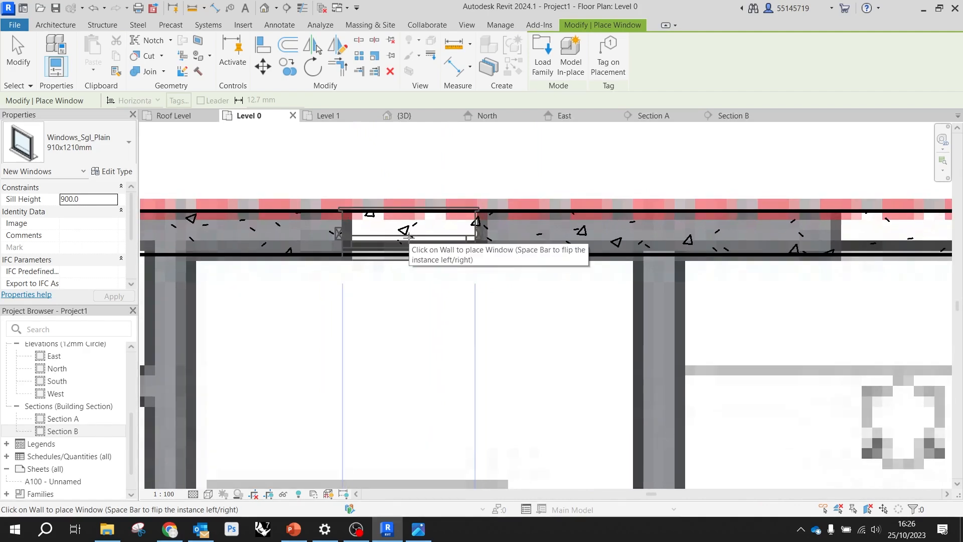
left_click(409, 236)
scroll(326, 231, "down", 2)
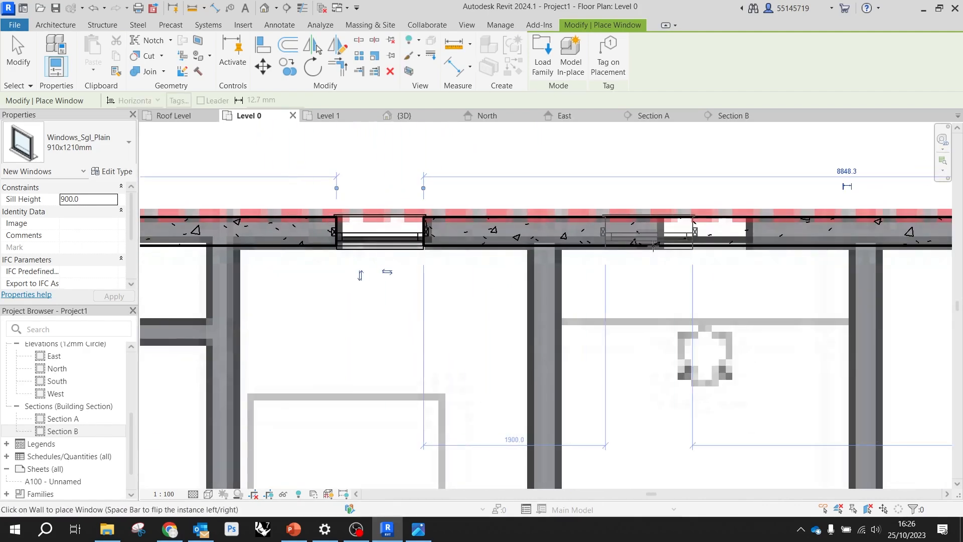
Place two more 910x1210mm windows along grid A, at the reference openings of the desk room and the dining area
left_click(704, 236)
scroll(554, 216, "down", 4)
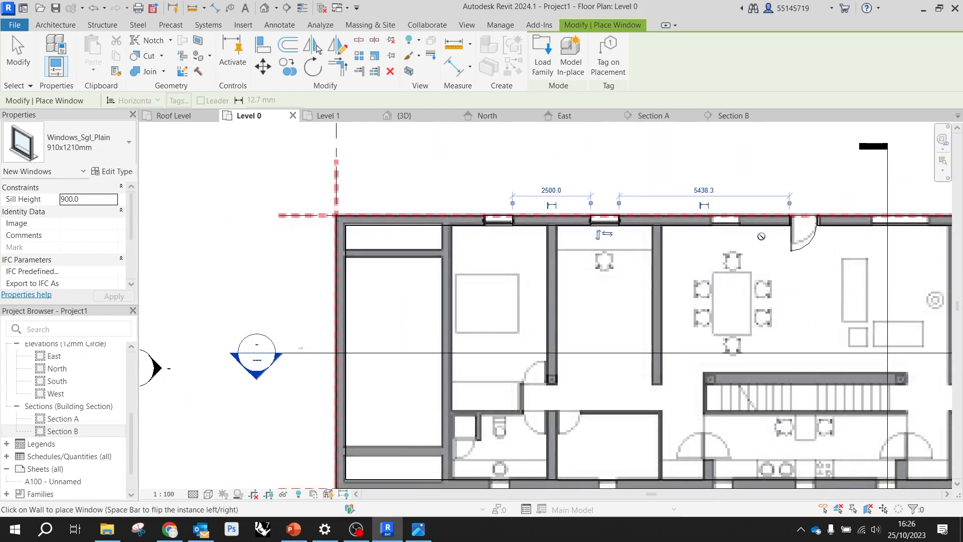
scroll(604, 223, "up", 6)
left_click(607, 223)
Place 910x1210mm windows at the last two reference openings along grid A towards grid 2, and end window placement
scroll(606, 223, "down", 5)
scroll(753, 203, "up", 3)
scroll(485, 173, "down", 2)
scroll(751, 190, "up", 4)
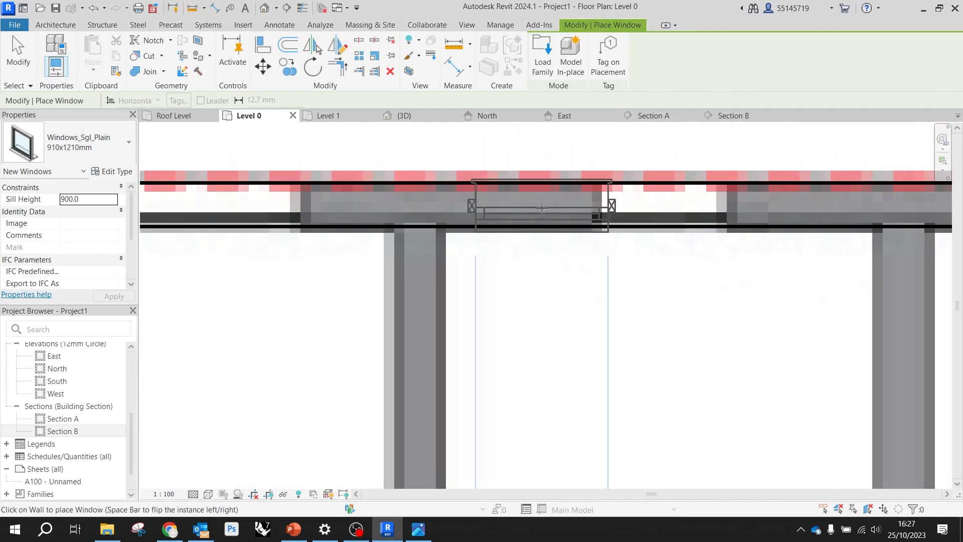
scroll(542, 208, "down", 2)
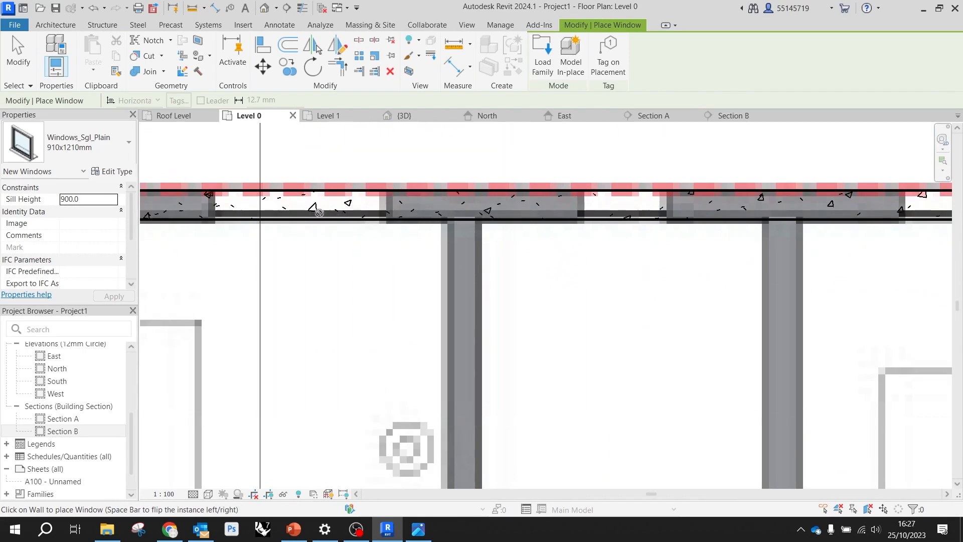
scroll(607, 219, "up", 3)
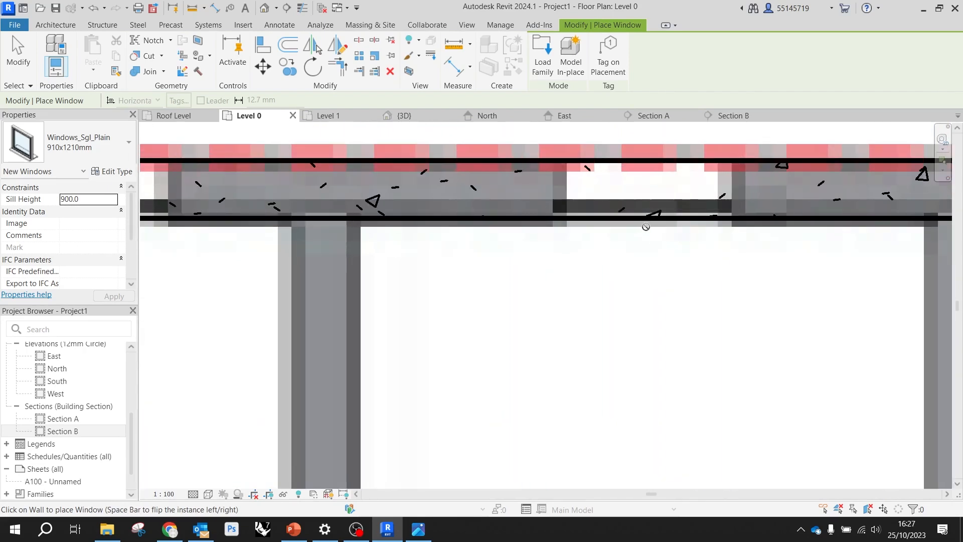
left_click(589, 213)
scroll(517, 209, "down", 2)
scroll(863, 214, "up", 3)
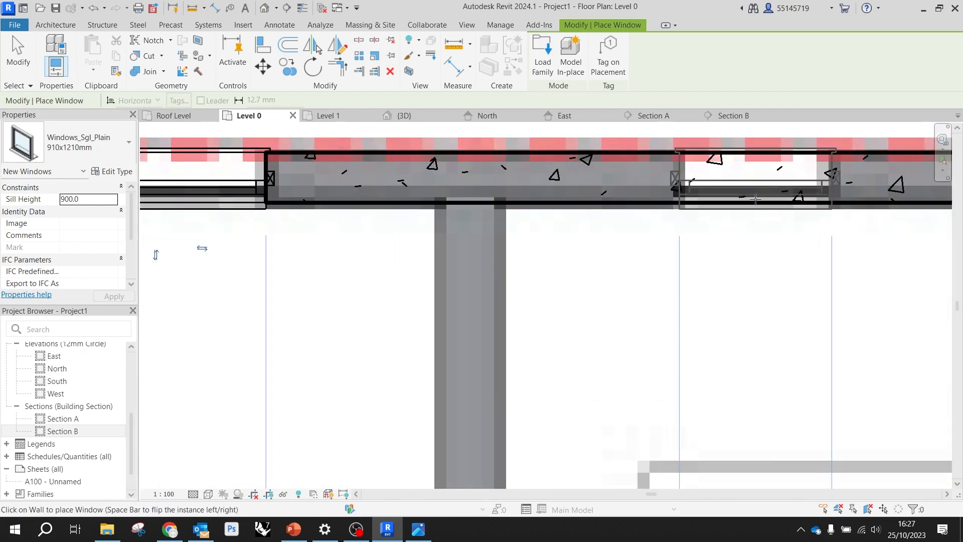
left_click(755, 200)
scroll(762, 247, "down", 3)
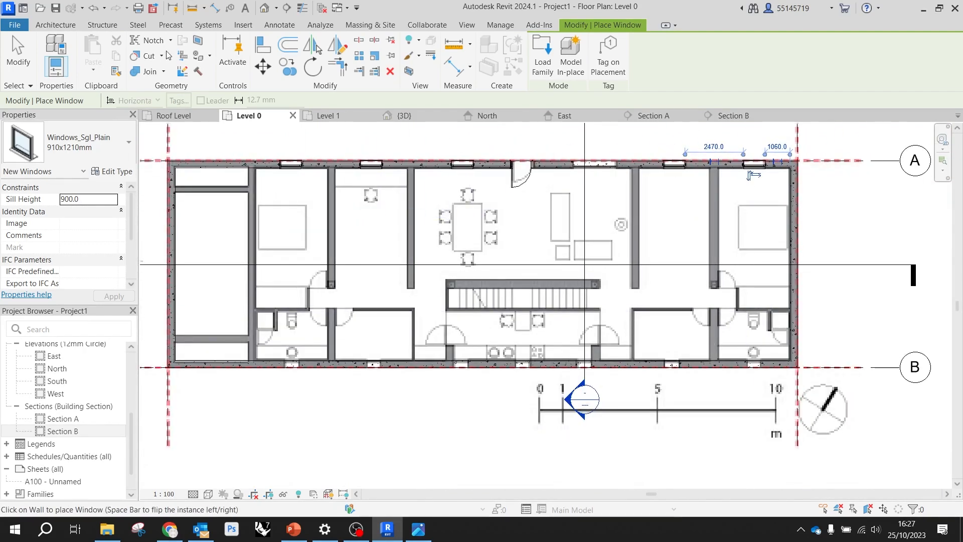
left_click(23, 43)
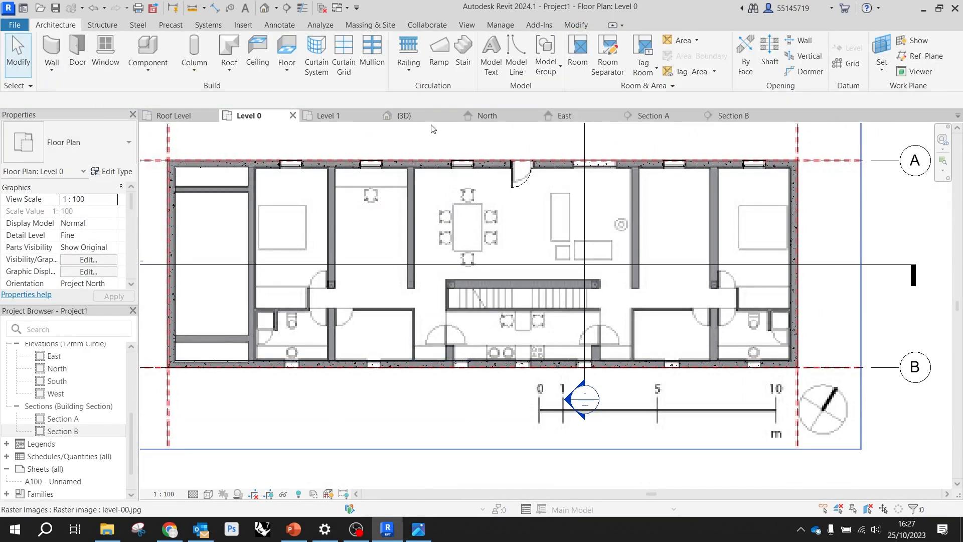
Open the 3D view and pull the section box's end face inward until it cuts through the end window on grid A
left_click(408, 115)
scroll(506, 216, "down", 2)
scroll(546, 296, "down", 2)
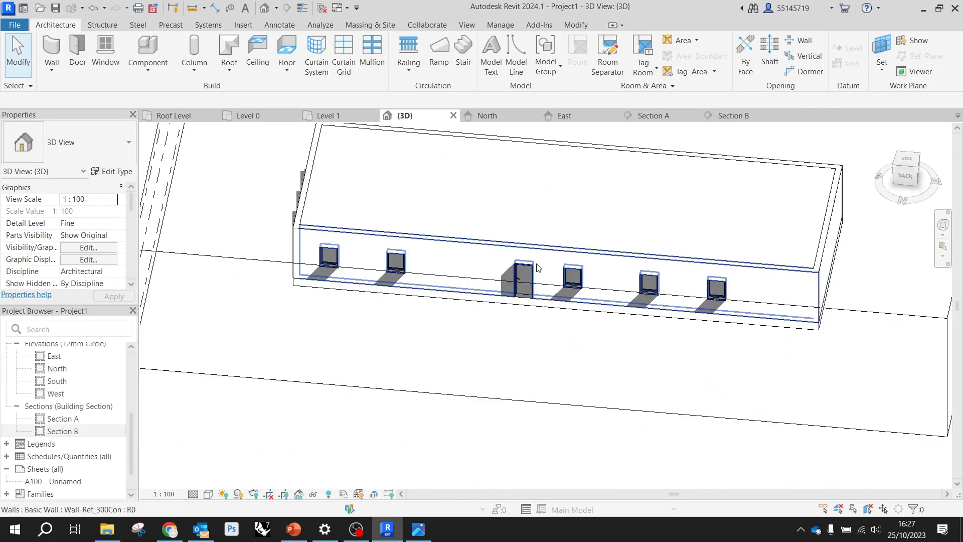
middle_click_drag(537, 267, 641, 191, "shift")
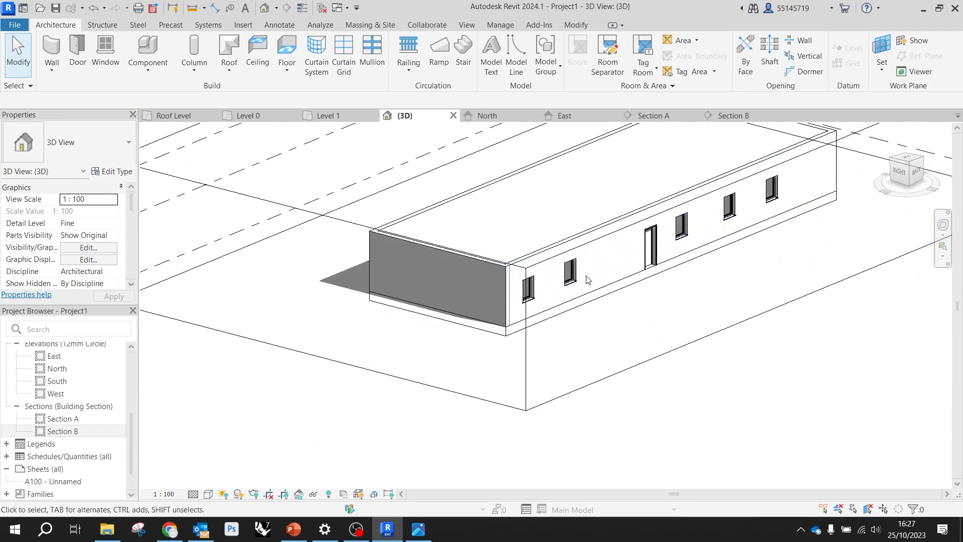
left_click(527, 342)
left_click_drag(319, 287, 423, 244)
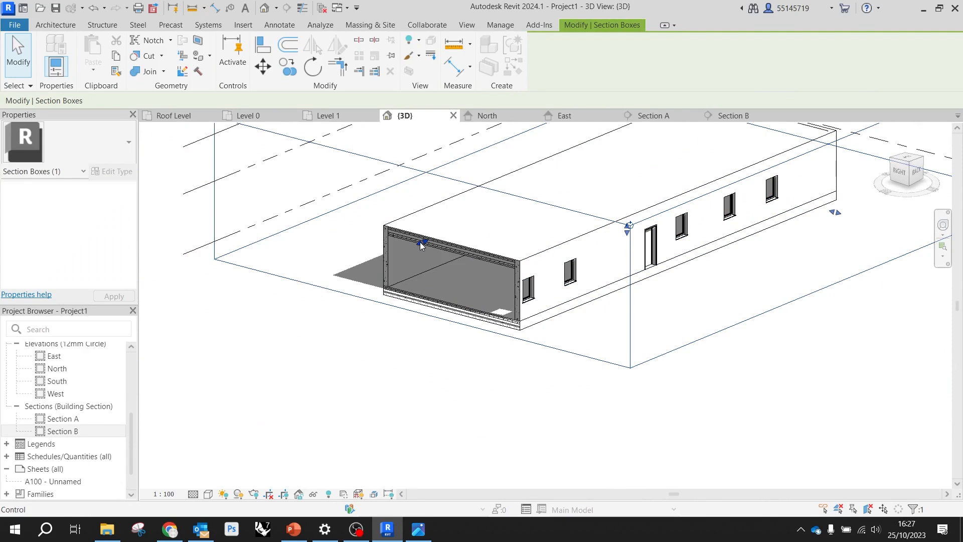
Examine in the sectioned 3D view how the cut window and its sill sit within the concrete wall
scroll(519, 327, "up", 3)
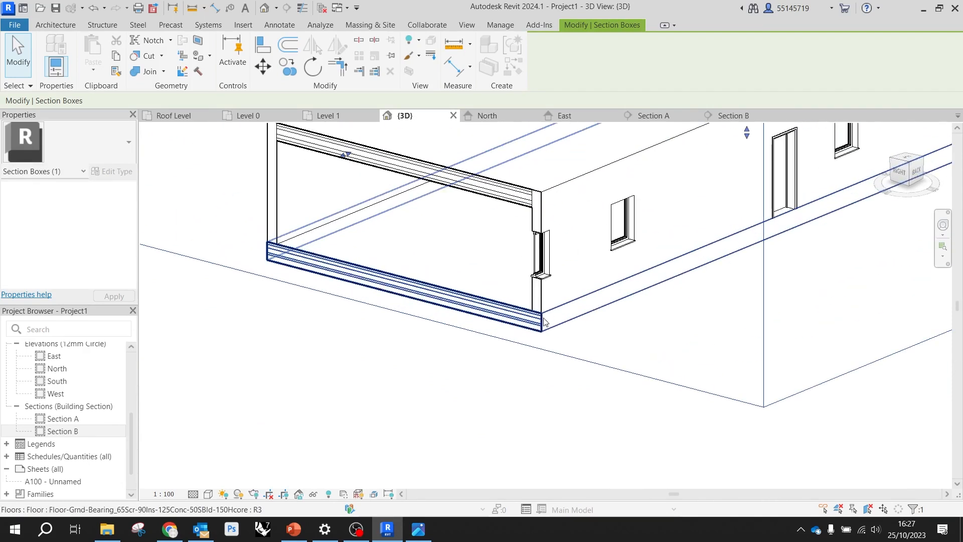
middle_click_drag(567, 273, 499, 310, "shift")
scroll(779, 200, "up", 1)
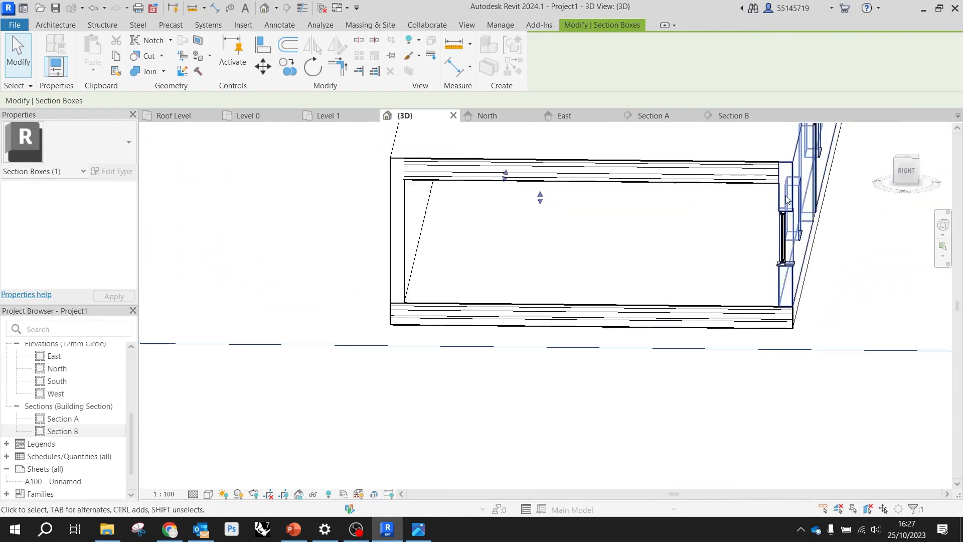
scroll(781, 200, "up", 3)
scroll(706, 249, "down", 1)
middle_click_drag(731, 291, 696, 289)
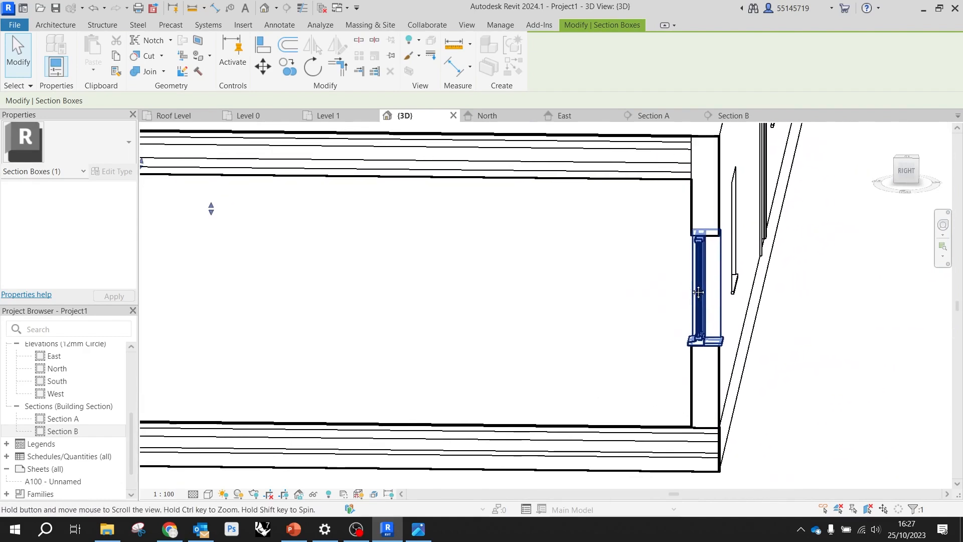
scroll(733, 269, "up", 3)
scroll(712, 265, "down", 1)
scroll(708, 284, "down", 4)
middle_click_drag(640, 333, 507, 367, "shift")
scroll(551, 356, "down", 5)
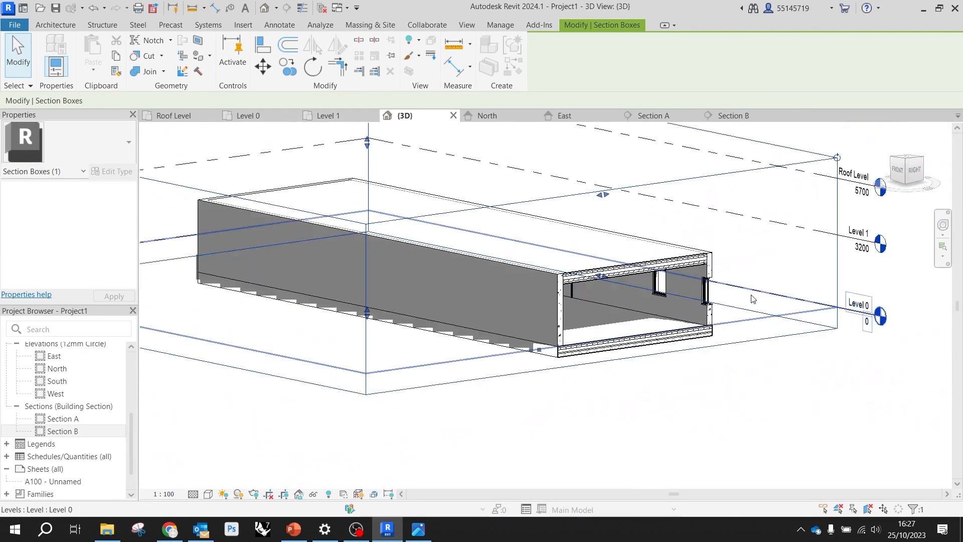
Return to the Level 0 floor plan, deselect the section box and start a window using the type Windows_Sgl_Plain 910x910mm
left_click(276, 116)
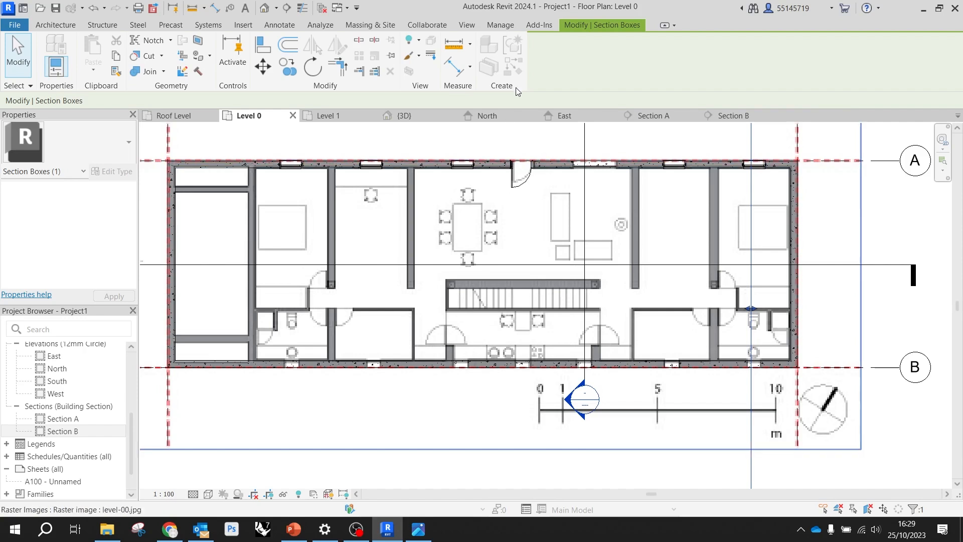
scroll(462, 151, "down", 2)
scroll(290, 265, "up", 3)
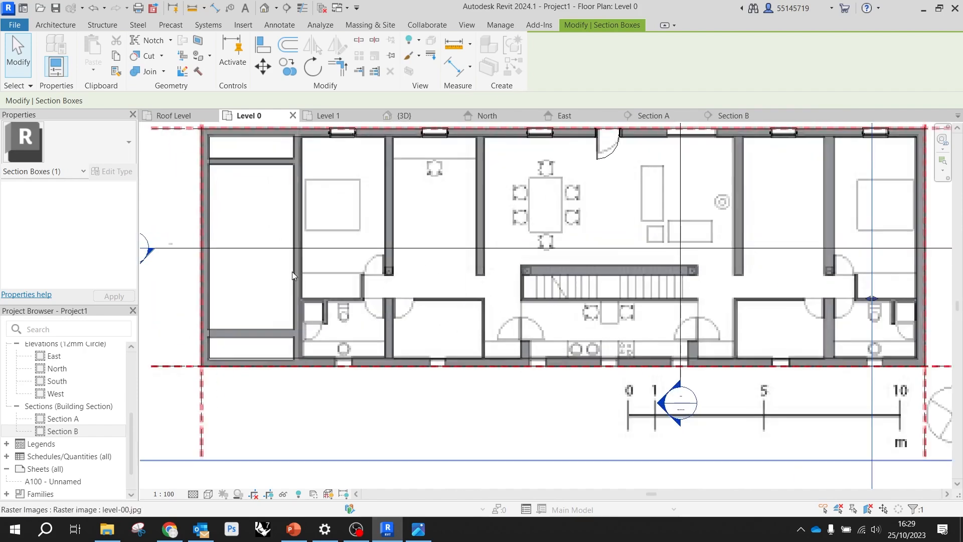
scroll(286, 252, "down", 2)
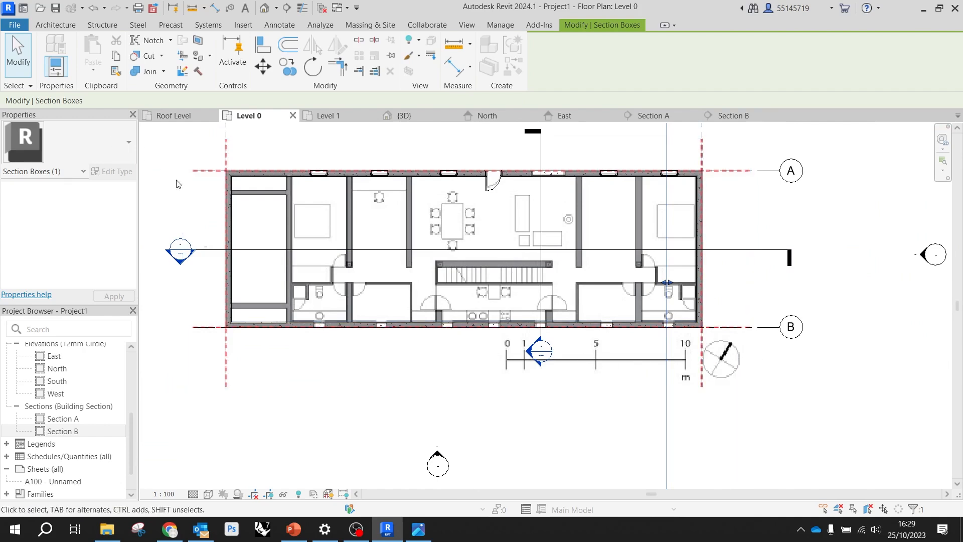
left_click(185, 201)
left_click(173, 190)
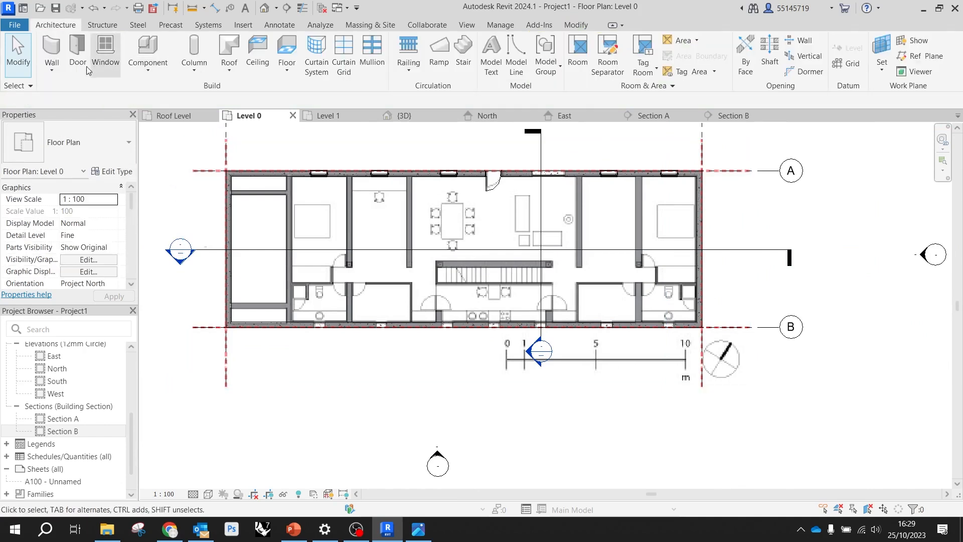
left_click(114, 56)
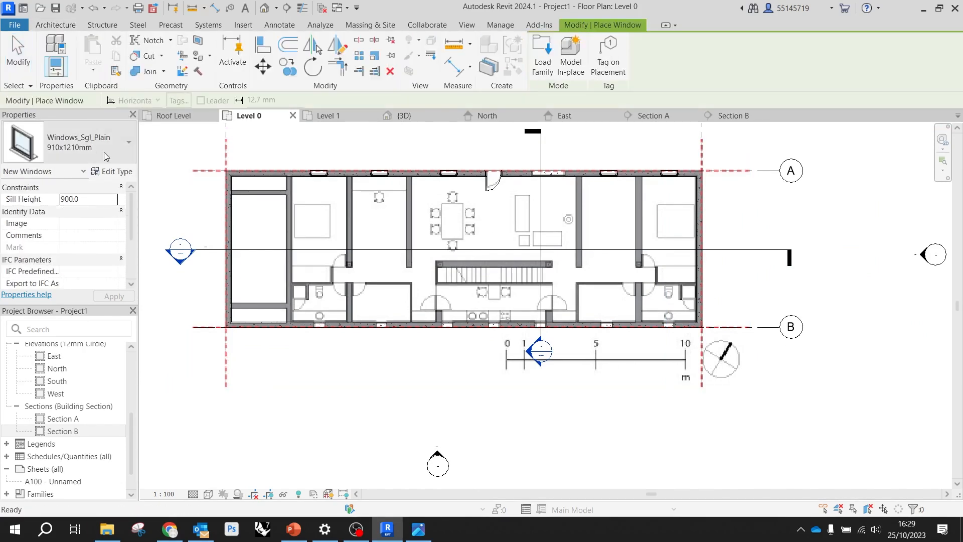
left_click(123, 146)
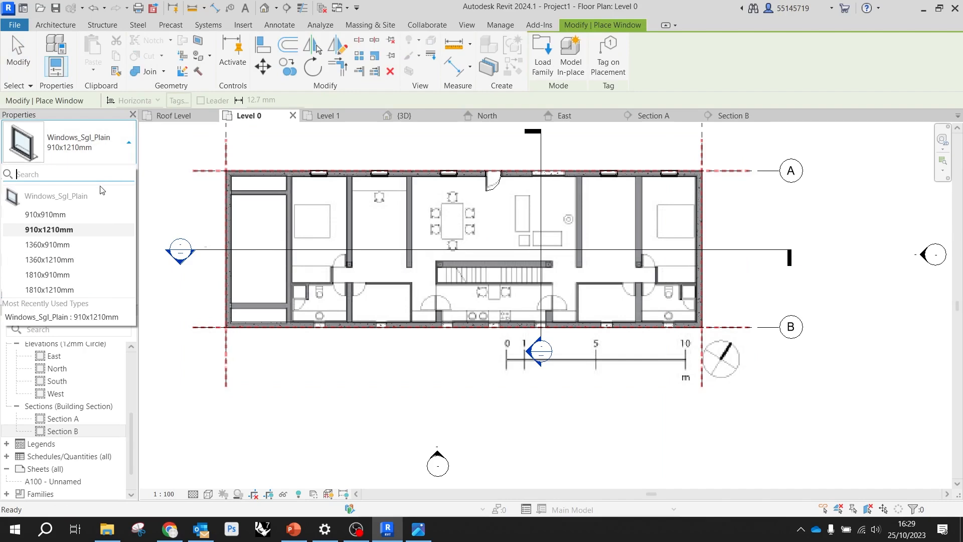
left_click(45, 214)
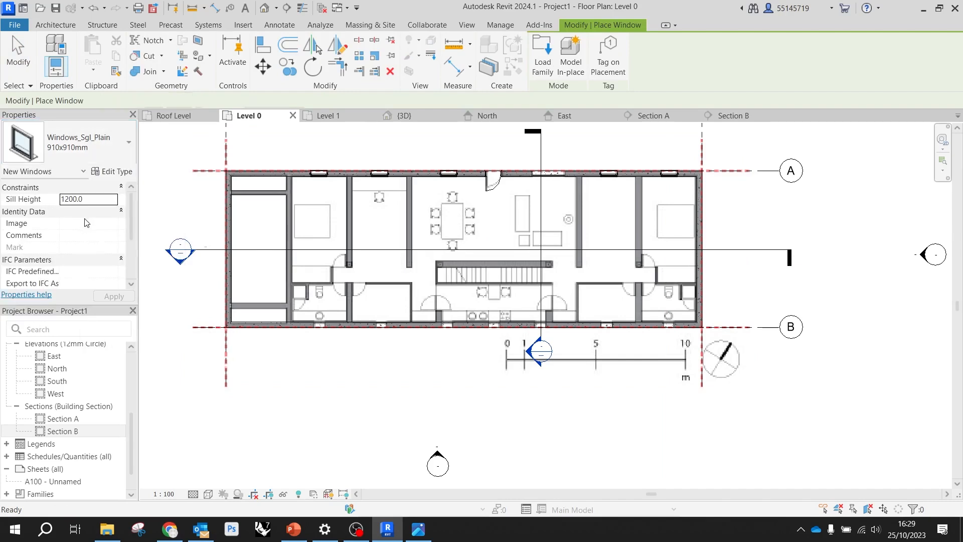
Duplicate the Windows_Sgl_Plain 910x910mm type for the small openings along grid B and name it 600x600mm
scroll(311, 326, "up", 3)
scroll(322, 319, "up", 3)
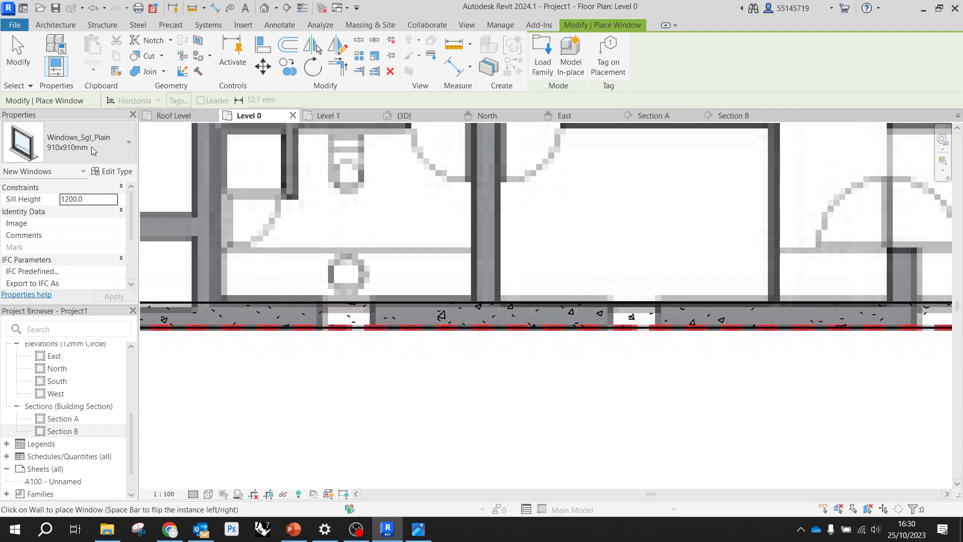
left_click(129, 145)
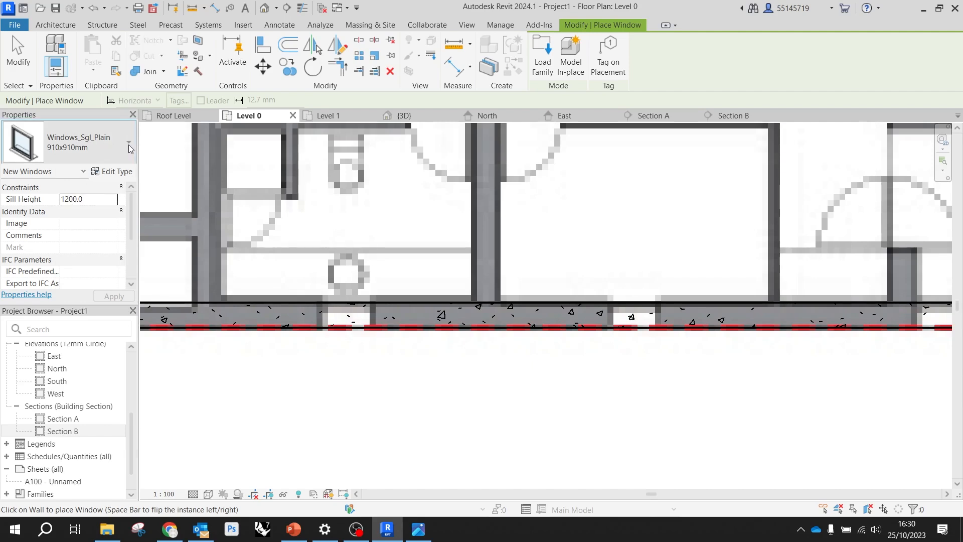
left_click(130, 145)
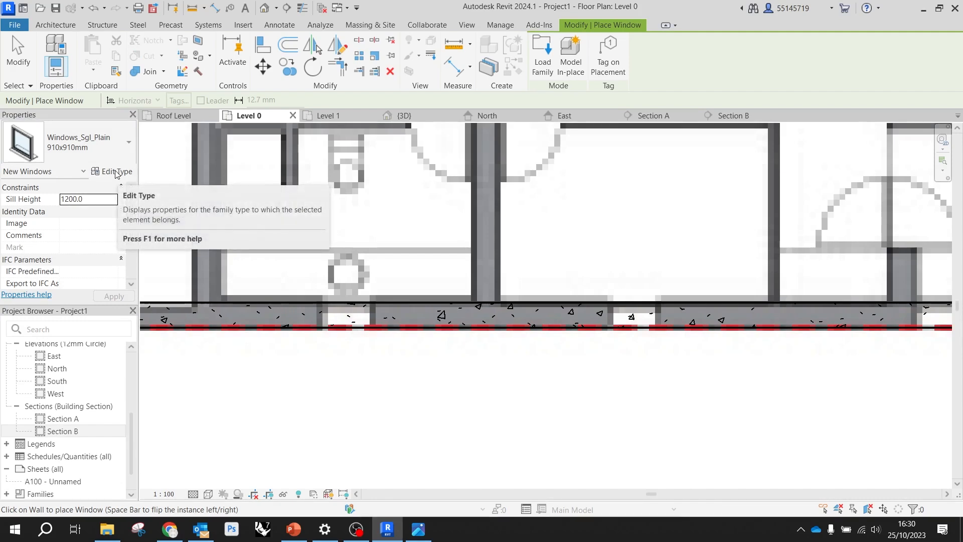
left_click(115, 172)
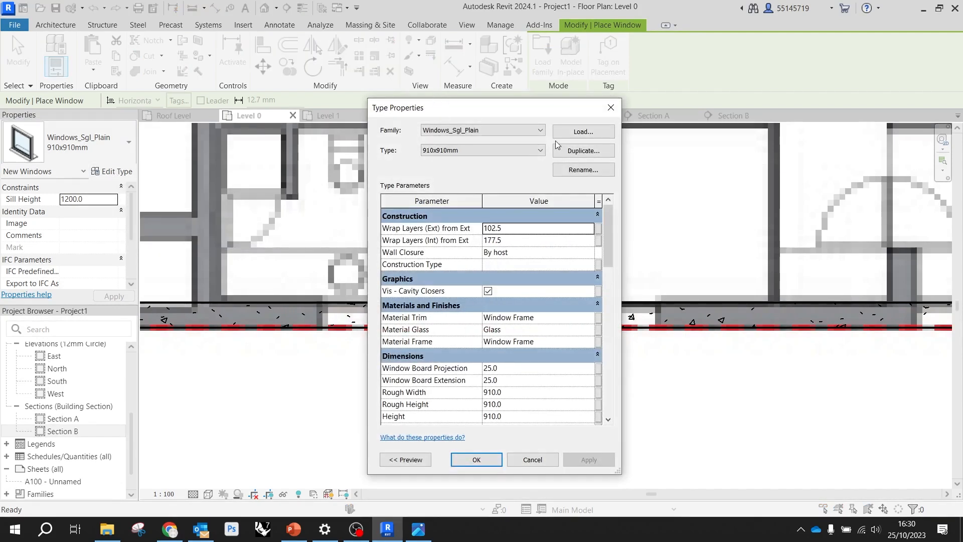
left_click(578, 152)
left_click(464, 281)
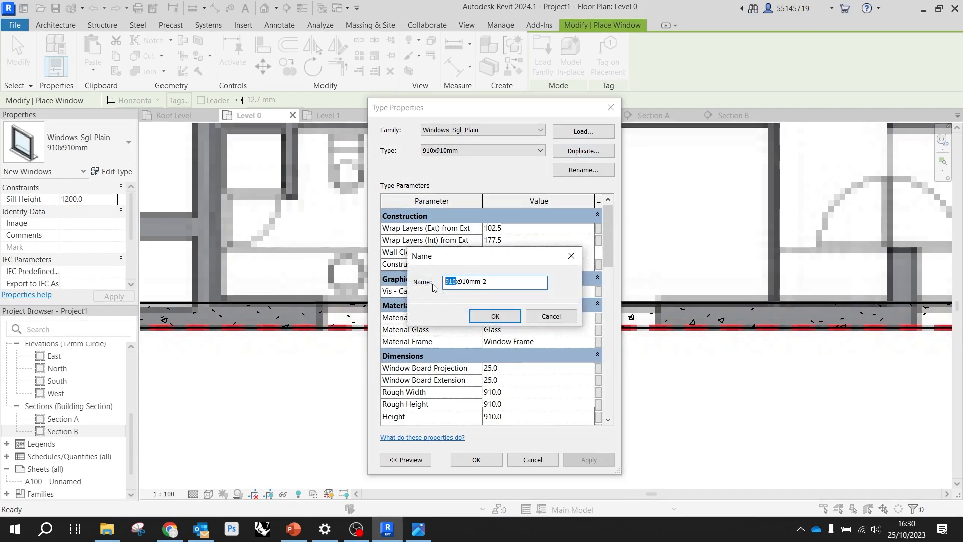
left_click_drag(443, 282, 456, 280)
type("600x600mm")
left_click(502, 316)
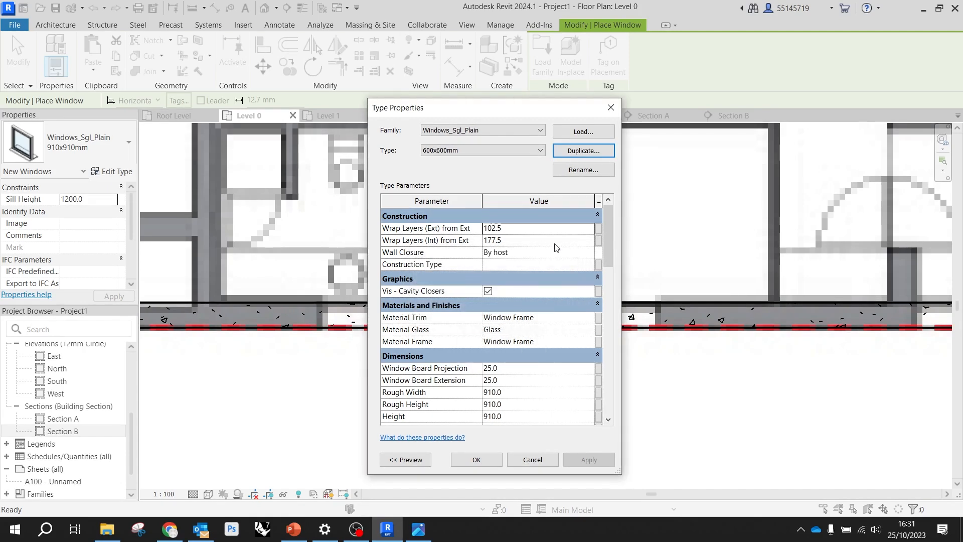
Set the 600x600mm window type's height and width to 600 mm each and accept the type properties
scroll(477, 331, "down", 1)
scroll(501, 370, "down", 3)
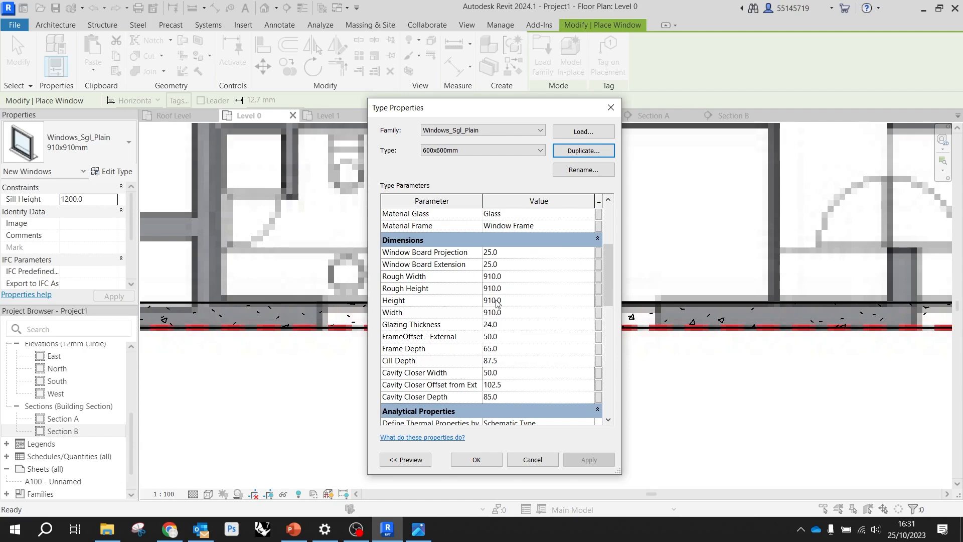
left_click(495, 301)
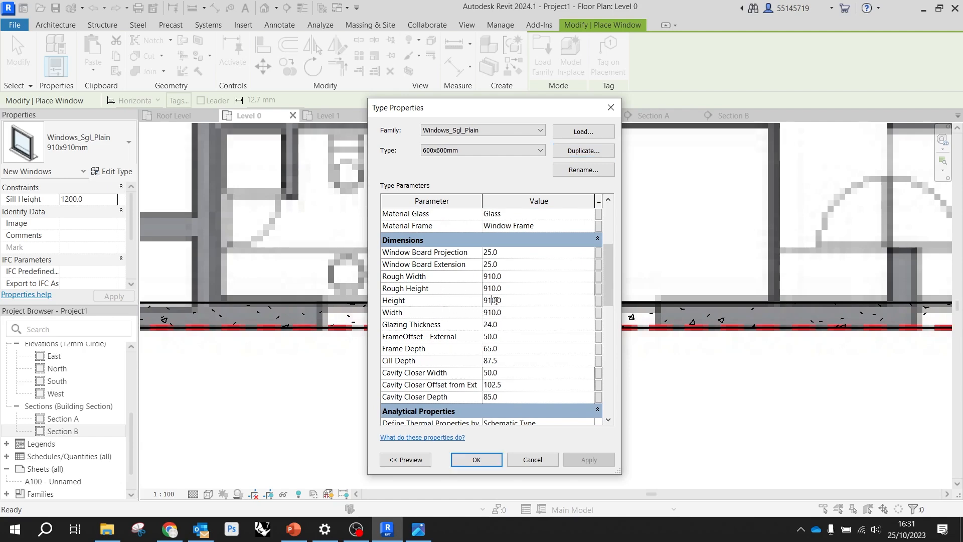
left_click_drag(489, 300, 471, 303)
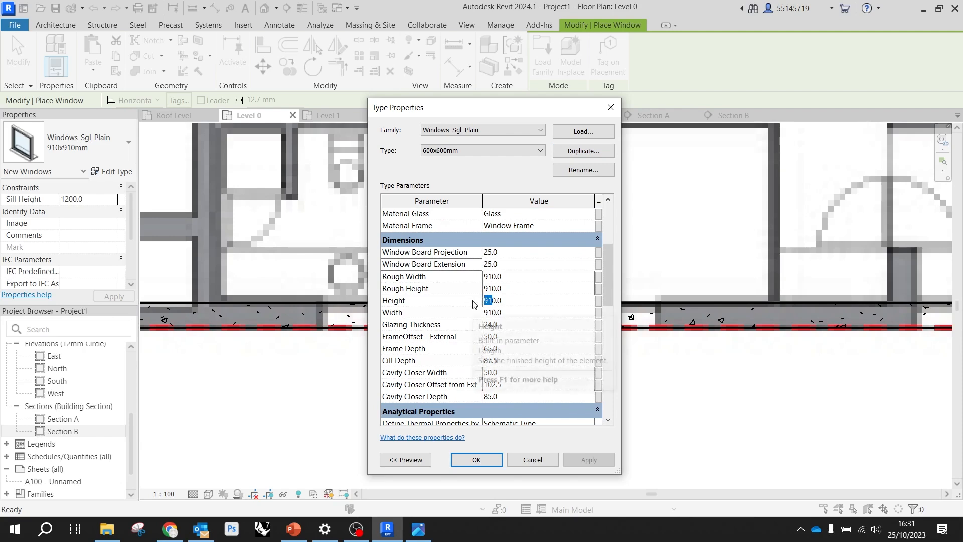
type("600")
left_click(489, 313)
left_click_drag(492, 312, 484, 318)
type("60")
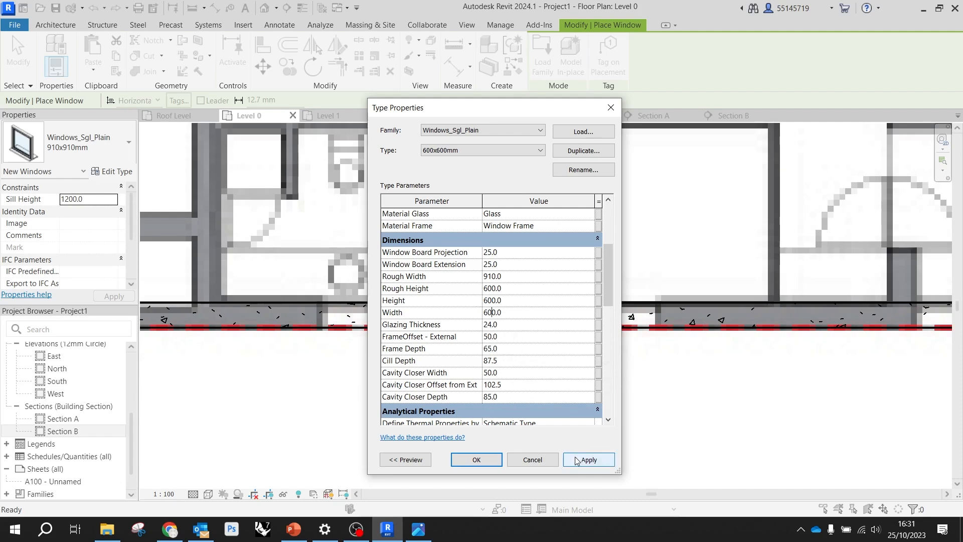
left_click(476, 459)
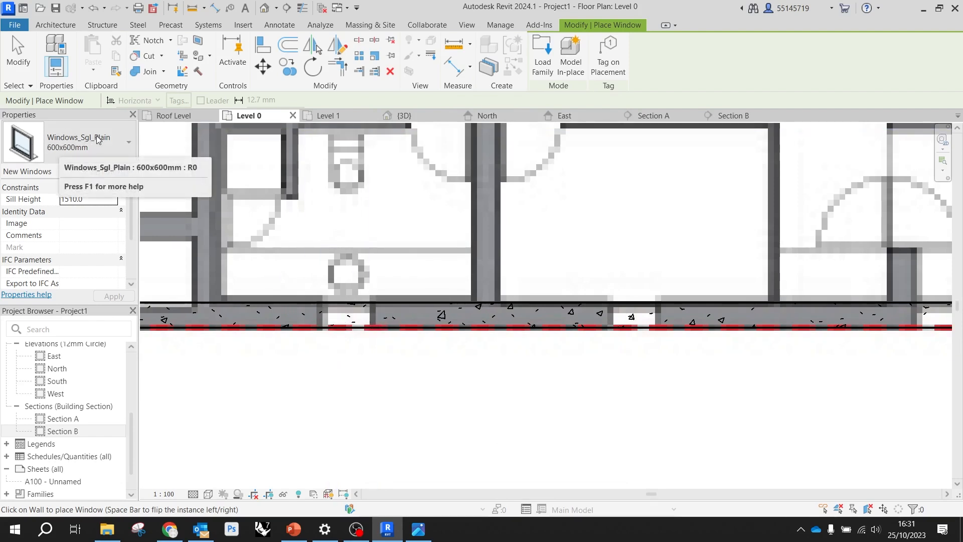
Place 600x600mm windows in the grid B wall at the first two reference openings from grid 1
left_click(59, 146)
mouse_move(38, 219)
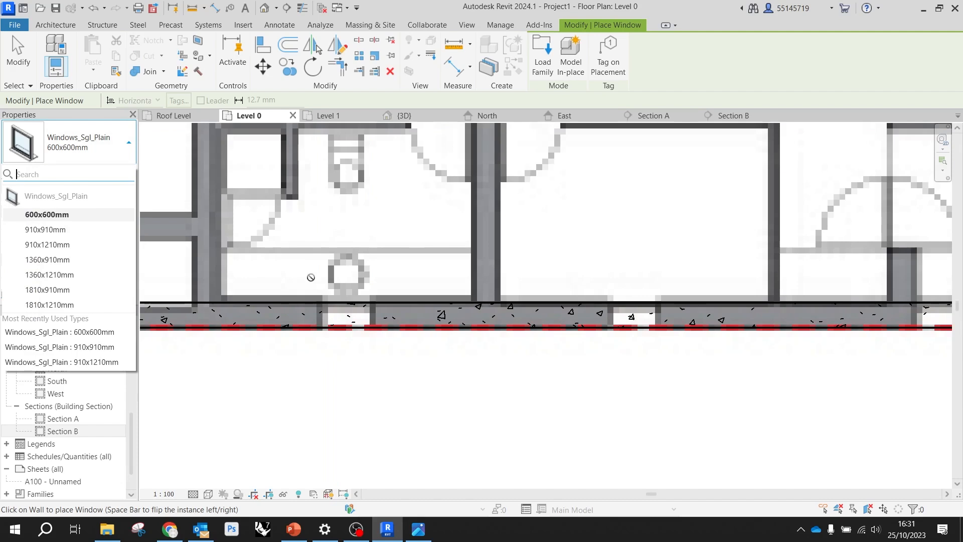
left_click(346, 319)
left_click(346, 319)
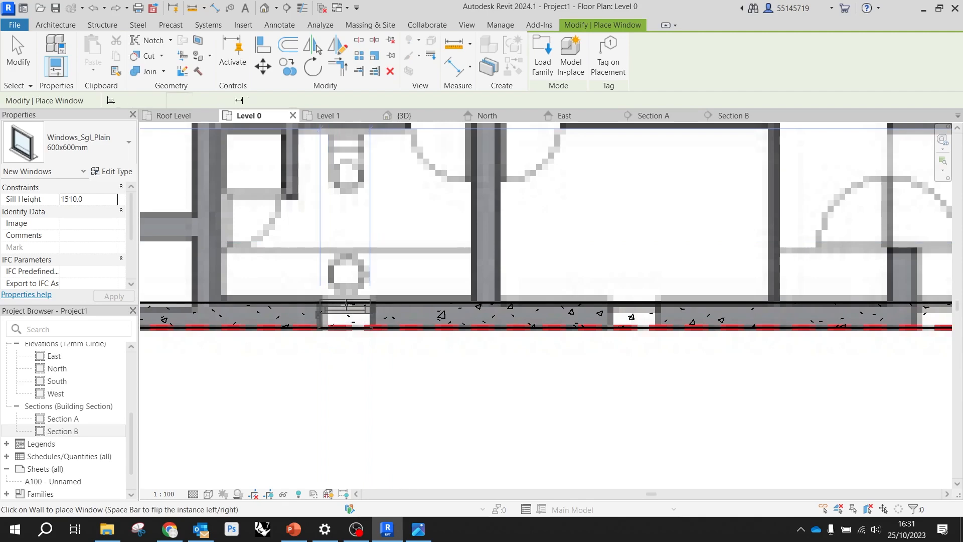
left_click(346, 303)
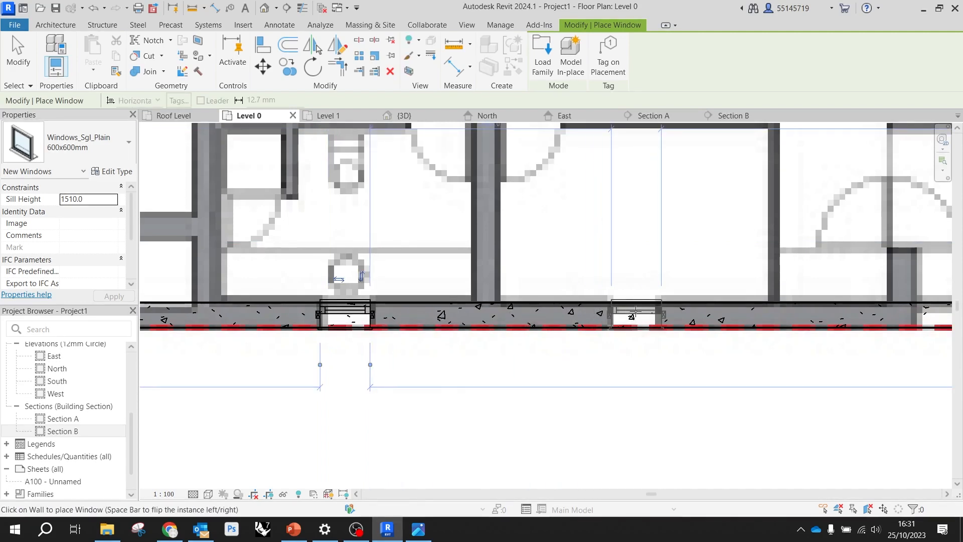
left_click(636, 311)
Place 600x600mm windows at the three reference openings along the kitchen's stretch of the grid B wall
scroll(384, 279, "down", 1)
scroll(383, 280, "down", 1)
scroll(481, 286, "down", 2)
scroll(637, 294, "up", 2)
scroll(588, 294, "up", 3)
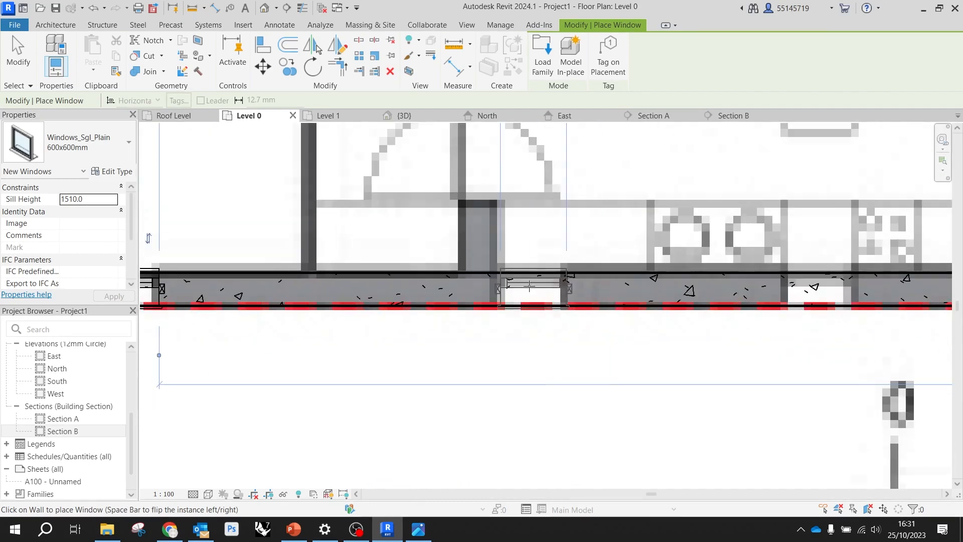
left_click(530, 285)
scroll(334, 249, "down", 1)
scroll(335, 249, "down", 1)
scroll(551, 266, "up", 2)
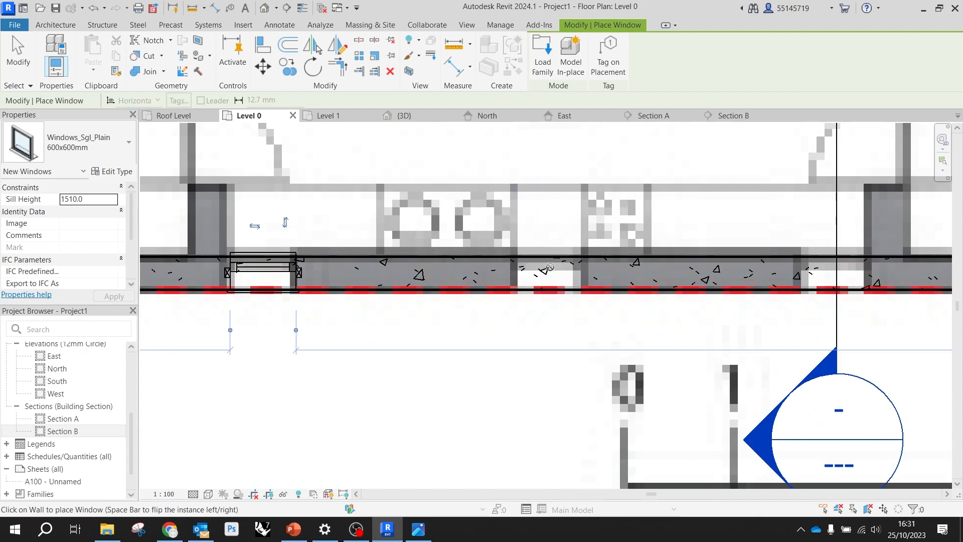
left_click(550, 271)
scroll(438, 265, "down", 2)
scroll(665, 243, "up", 2)
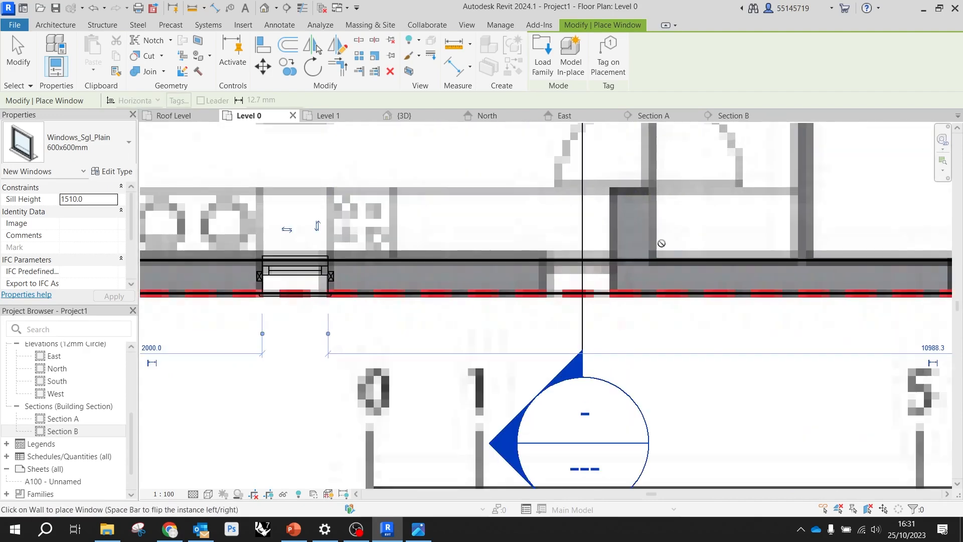
left_click(574, 273)
Place 600x600mm windows at the last two reference openings along grid B towards grid 2, and end window placement
scroll(507, 265, "down", 2)
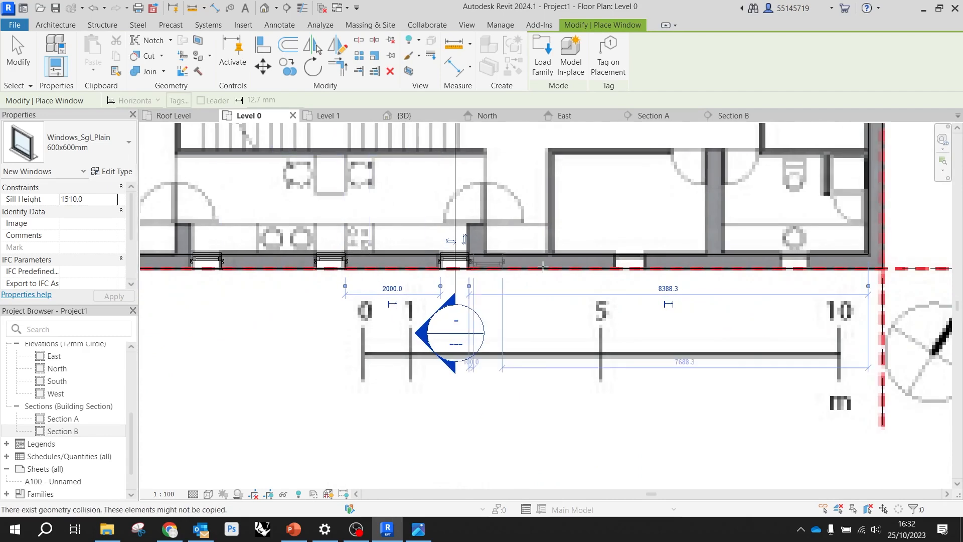
scroll(651, 254, "up", 2)
left_click(608, 274)
scroll(499, 245, "down", 1)
scroll(499, 245, "down", 2)
scroll(720, 253, "up", 2)
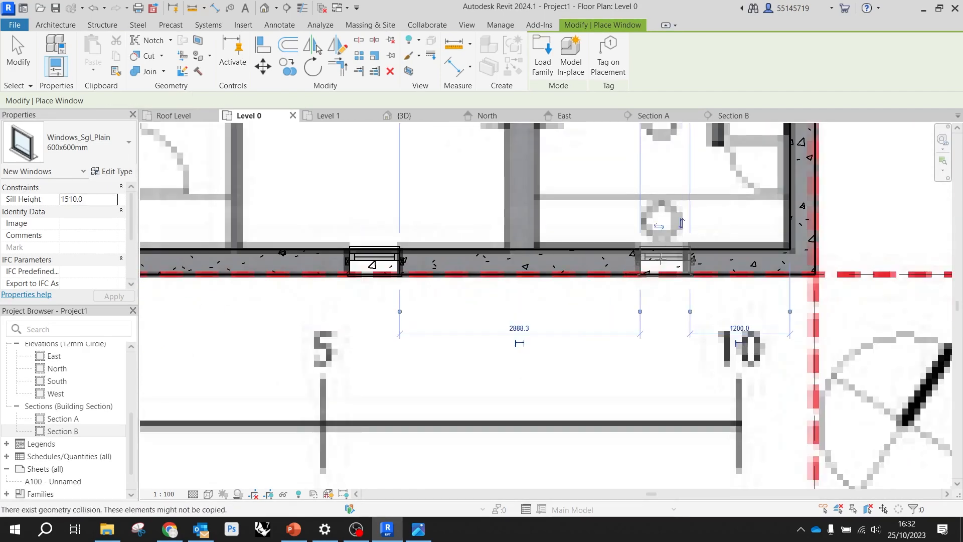
left_click(661, 258)
scroll(662, 258, "down", 4)
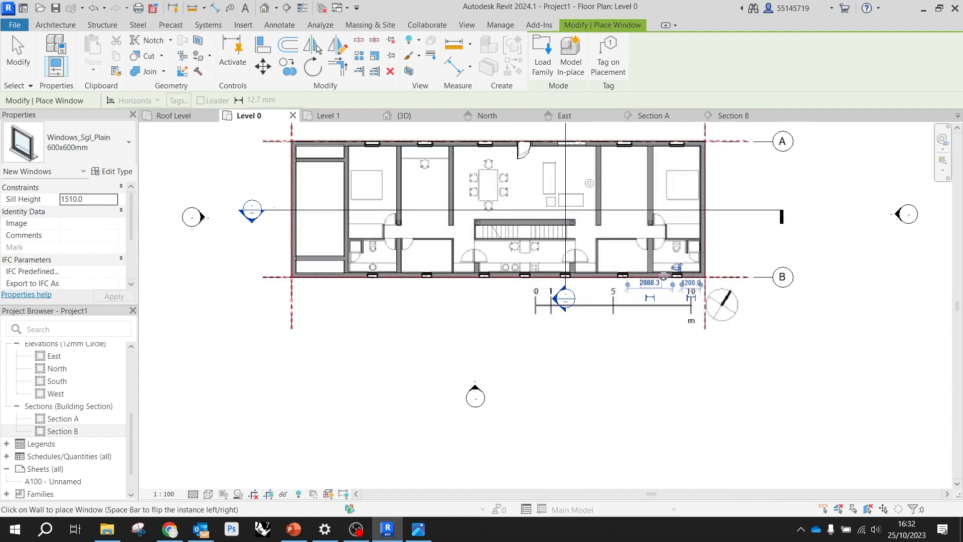
key("Escape")
key("Escape")
Examine the new grid B windows in the 3D view, Section A and Section B
left_click(410, 117)
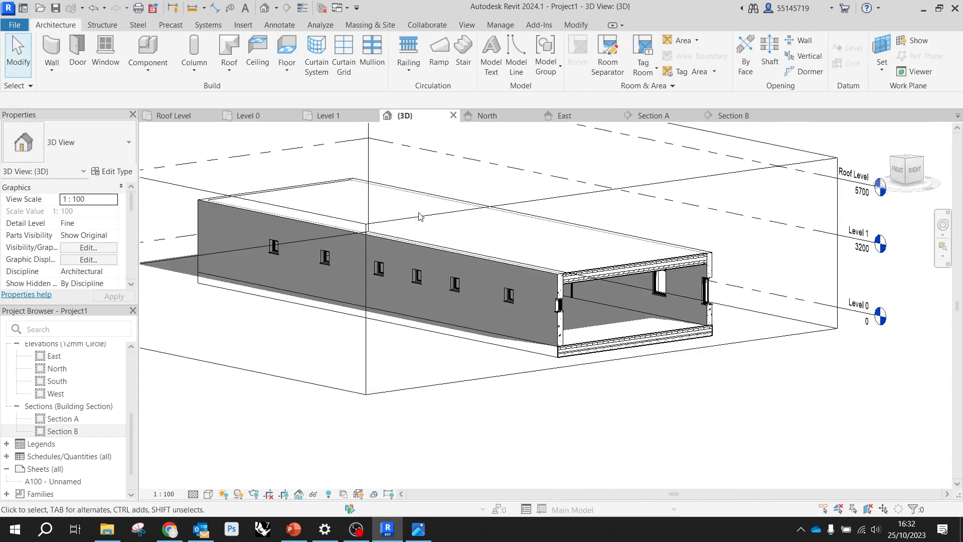
scroll(558, 302, "up", 3)
mouse_move(455, 337)
middle_mouse_down("shift")
mouse_move(497, 313)
mouse_move(636, 341)
mouse_move(642, 326)
mouse_move(586, 296)
mouse_move(642, 318)
mouse_move(422, 294)
mouse_move(351, 301)
mouse_move(442, 300)
middle_mouse_up("shift")
scroll(621, 315, "down", 3)
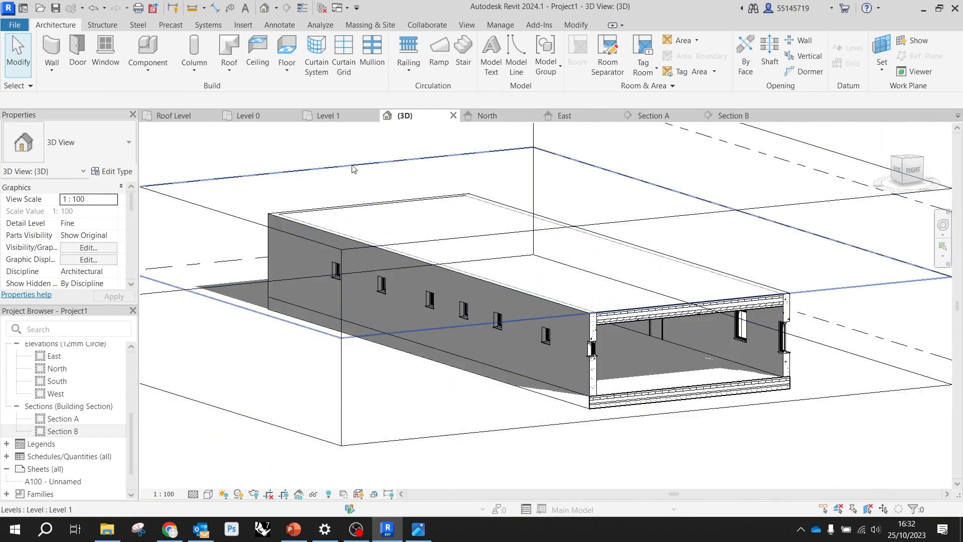
left_click(651, 119)
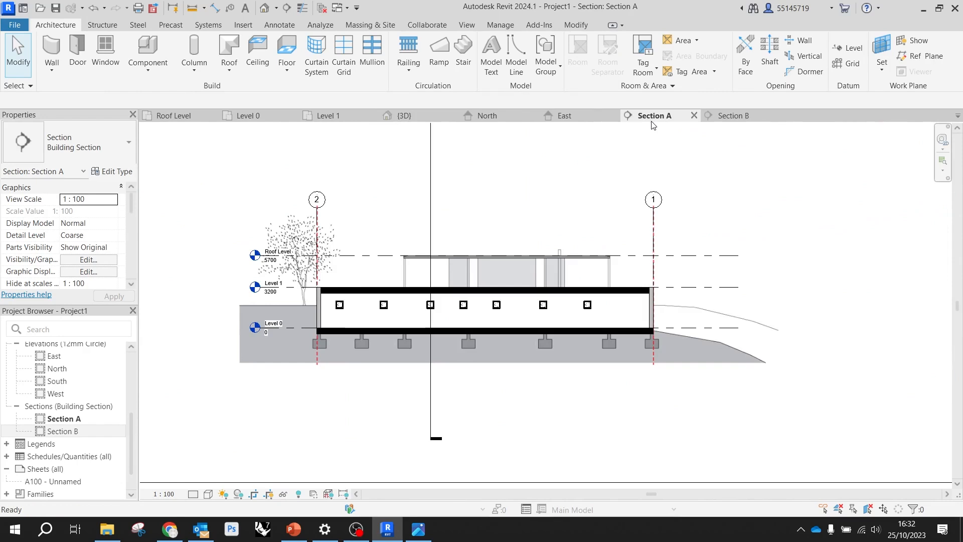
left_click(726, 118)
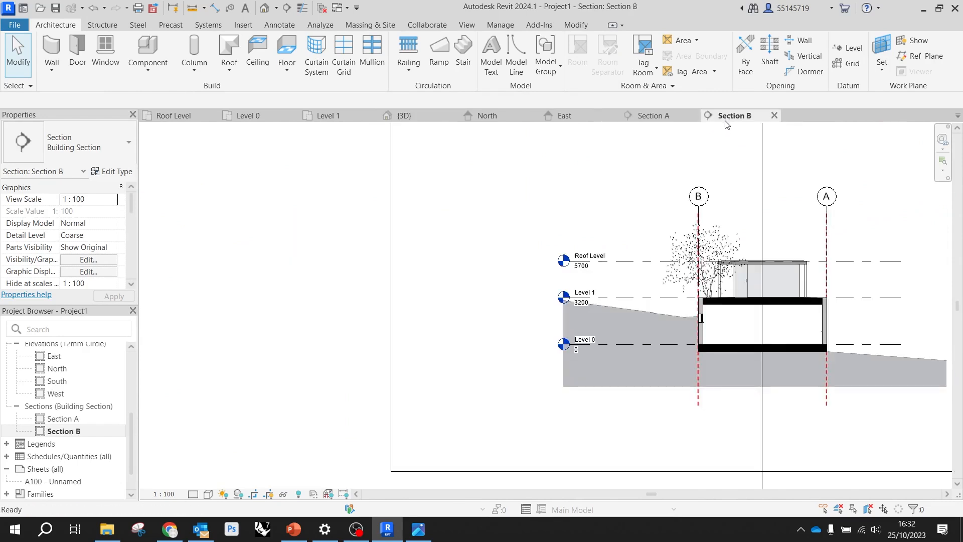
scroll(822, 323, "up", 5)
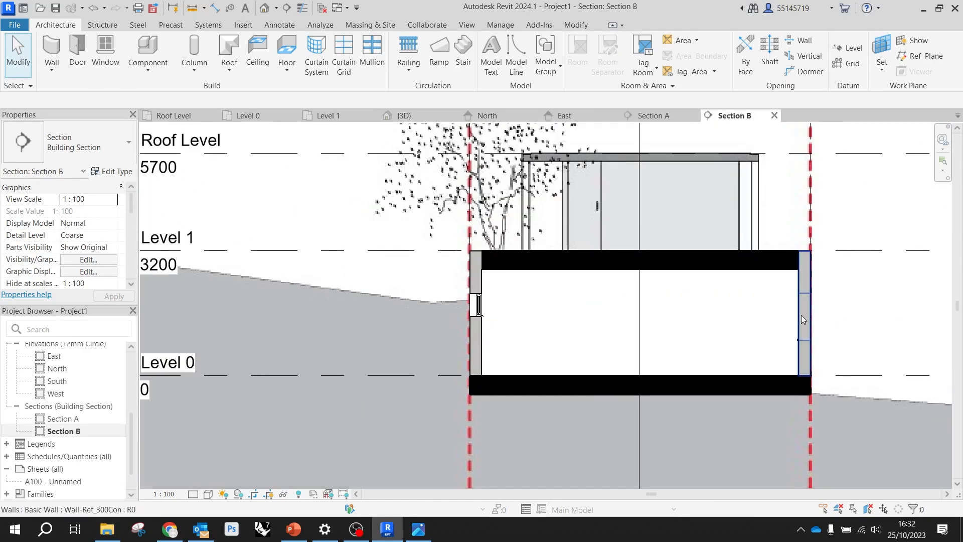
scroll(702, 351, "up", 3)
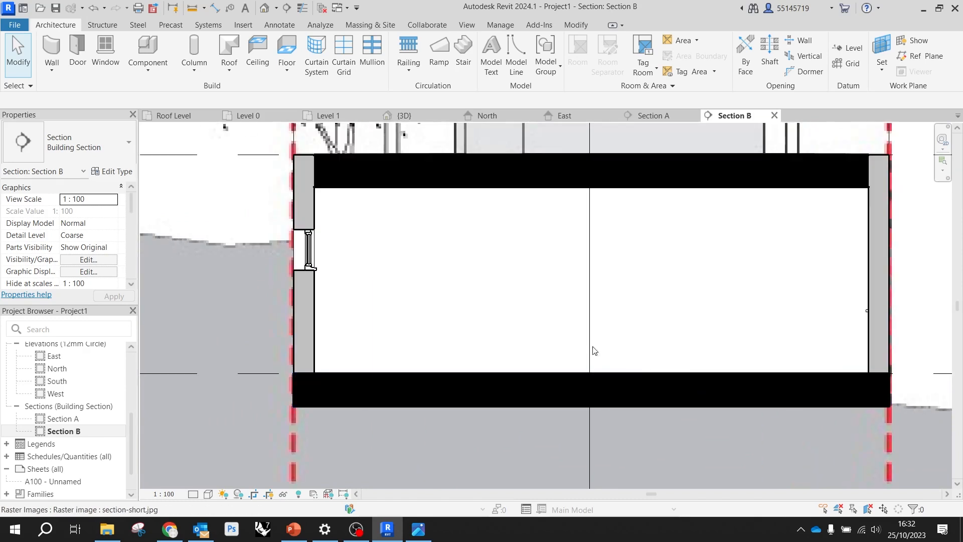
scroll(366, 275, "down", 2)
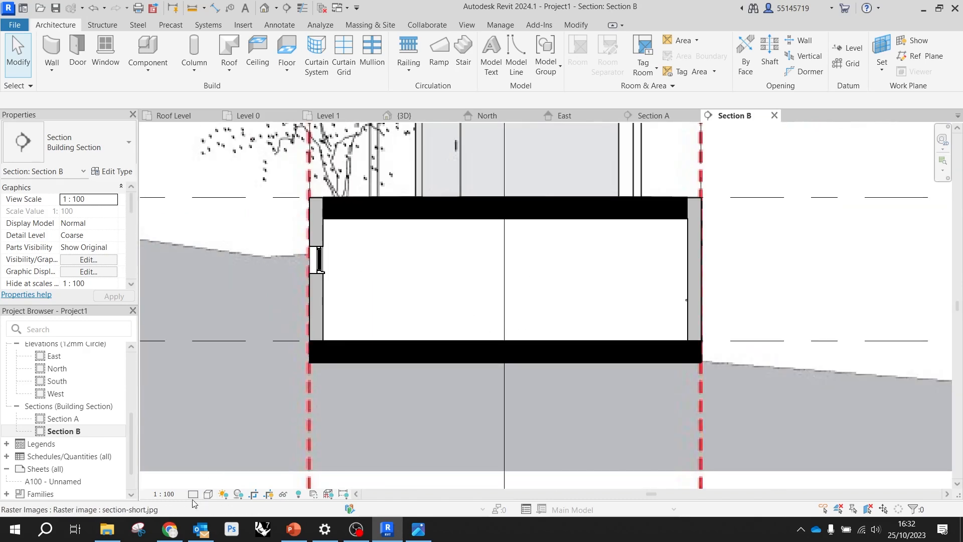
Display Section B in Wireframe to compare the windows with the reference section, and return it to Hidden Line
left_click(209, 494)
left_click(243, 424)
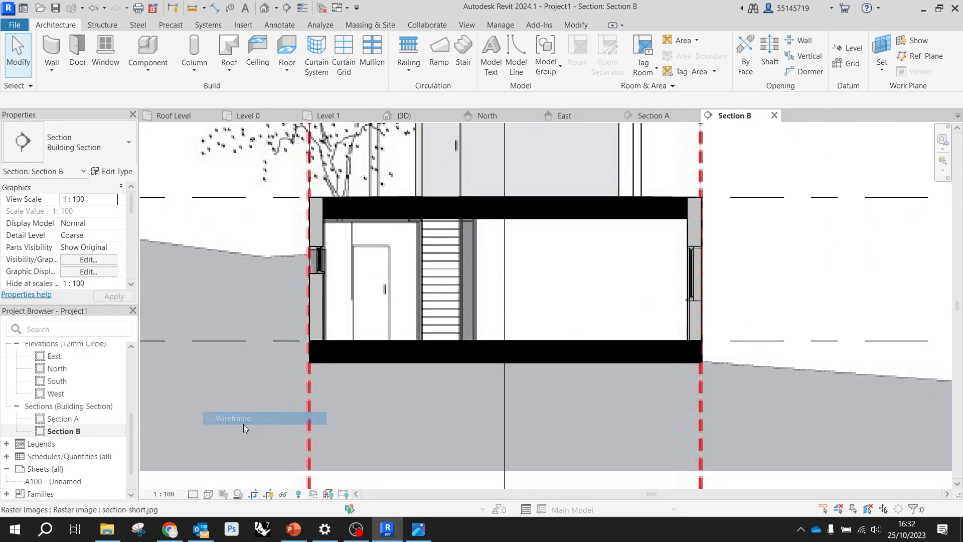
left_click(209, 495)
left_click(209, 495)
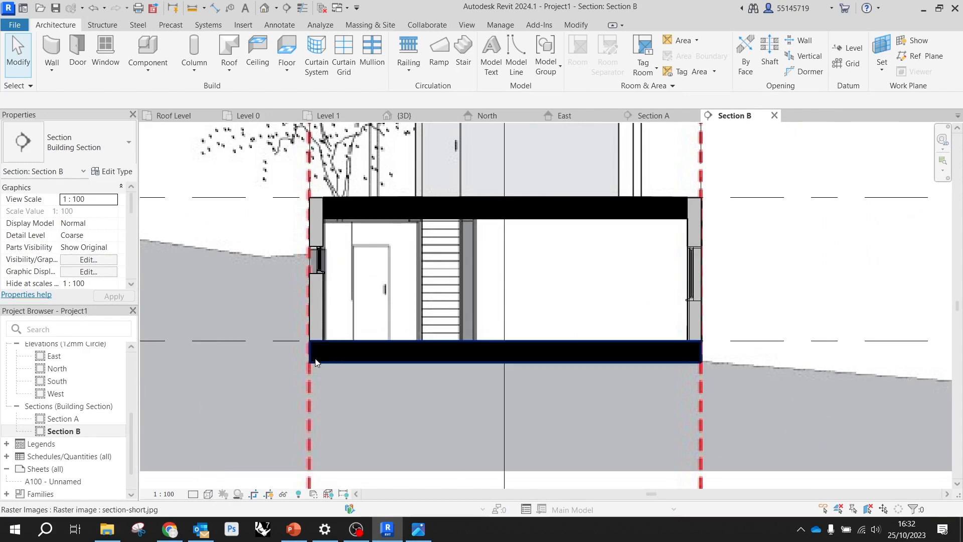
scroll(326, 275, "up", 5)
scroll(262, 161, "down", 5)
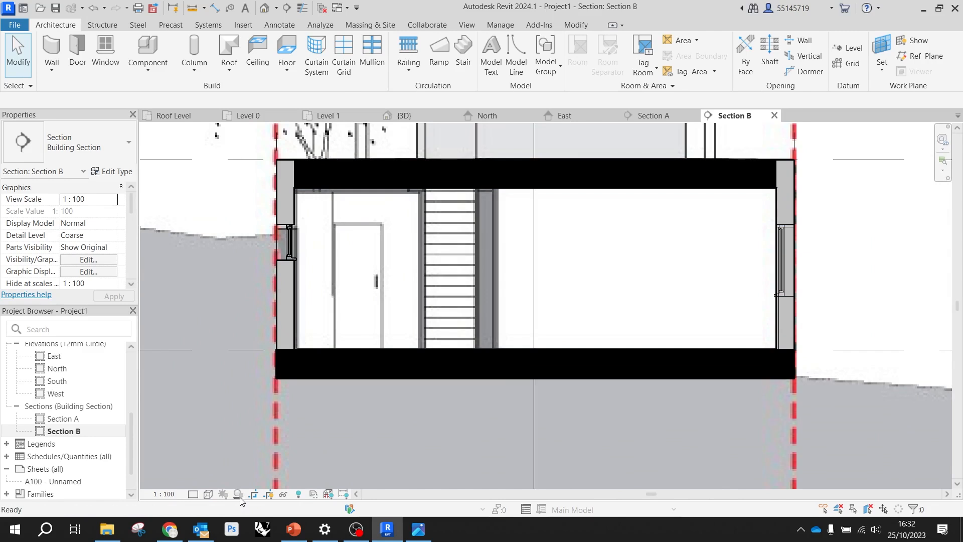
left_click(209, 495)
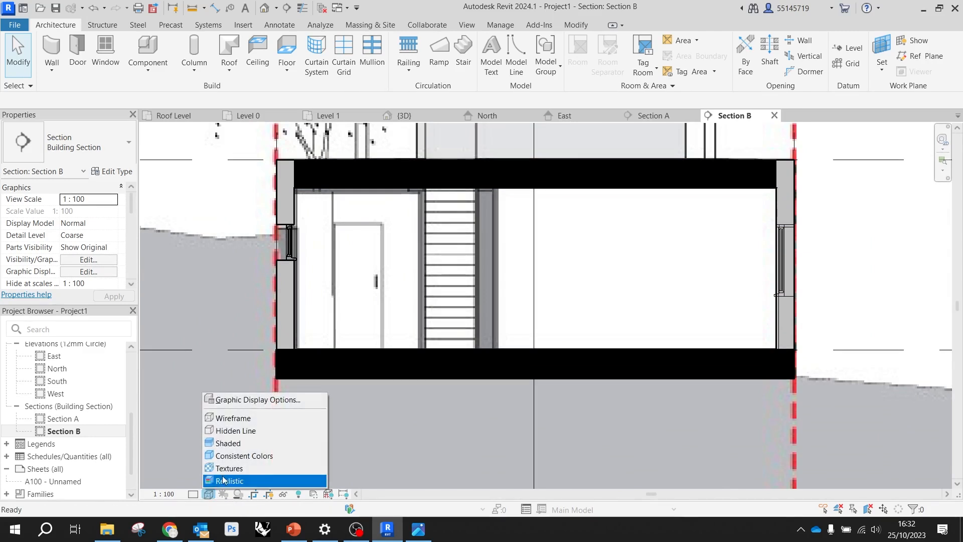
left_click(246, 434)
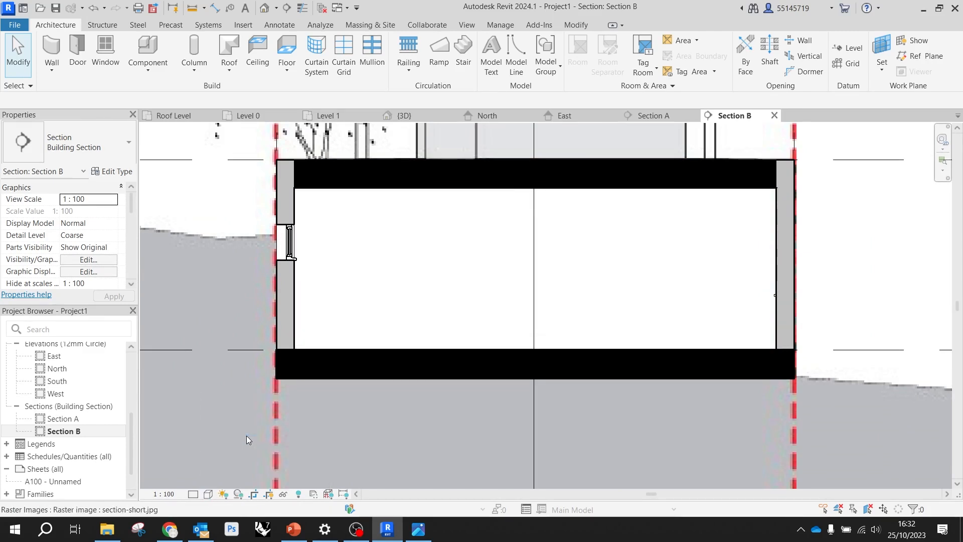
scroll(496, 237, "down", 5)
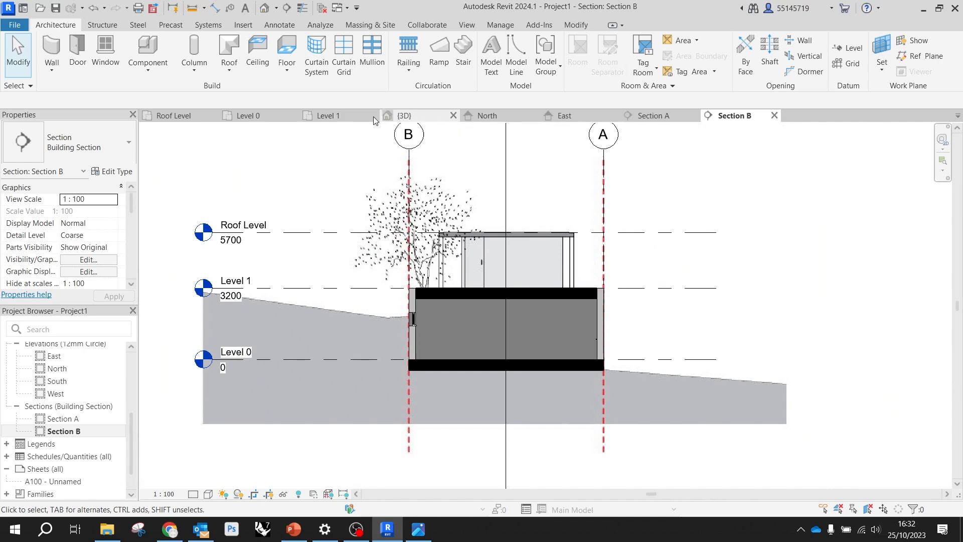
Place a Windows_Sgl_Plain 1810x1210mm window with a 900 mm sill at the wide reference opening on grid A on Level 0, and end placement
left_click(283, 116)
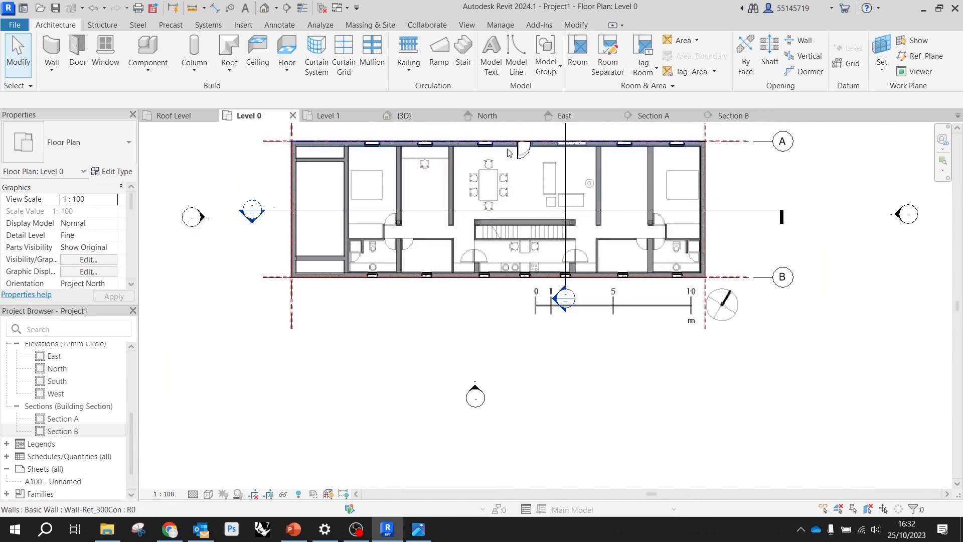
scroll(477, 321, "up", 4)
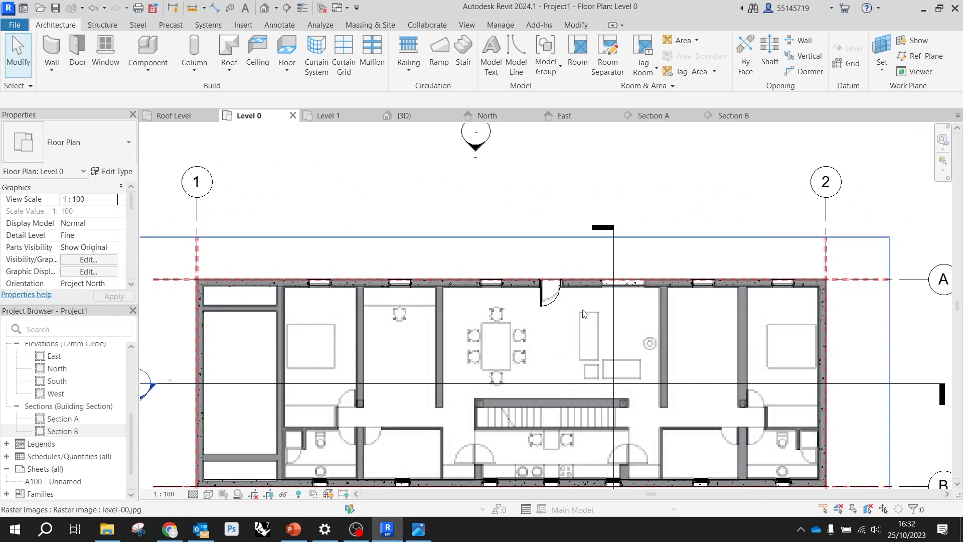
scroll(633, 286, "up", 5)
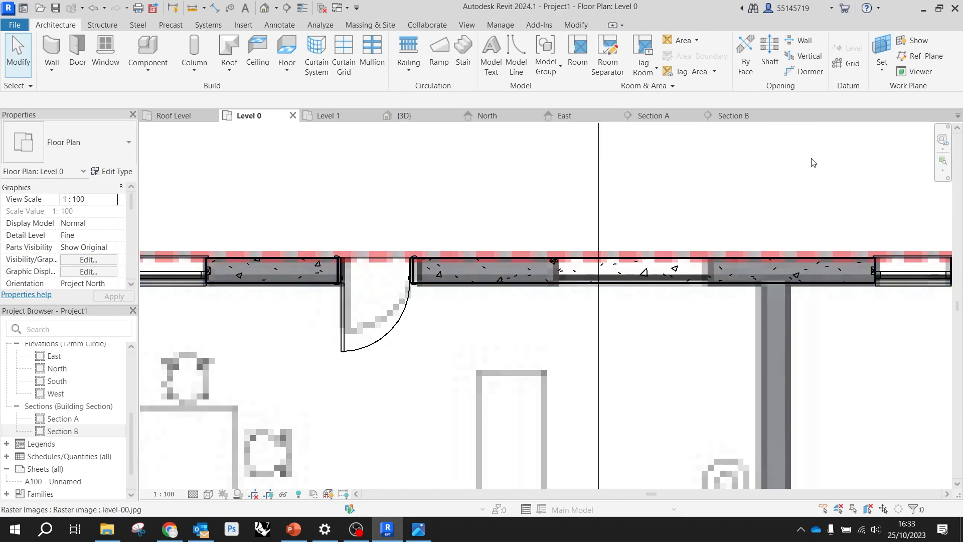
left_click(105, 52)
left_click(80, 150)
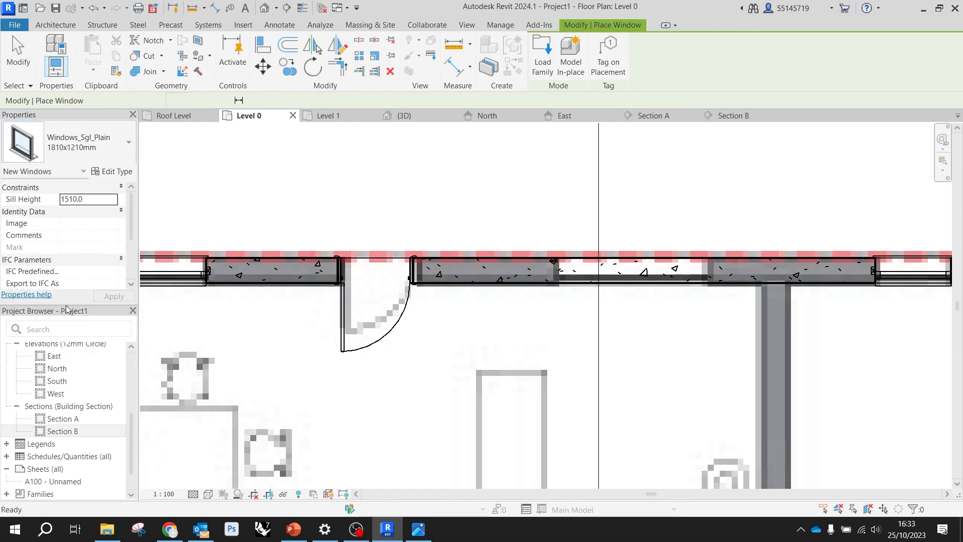
left_click(50, 305)
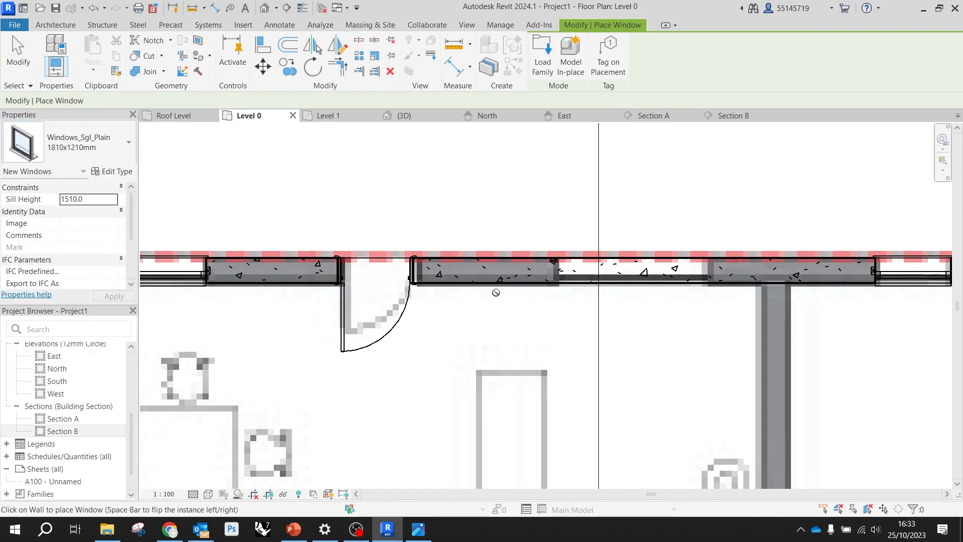
left_click(634, 270)
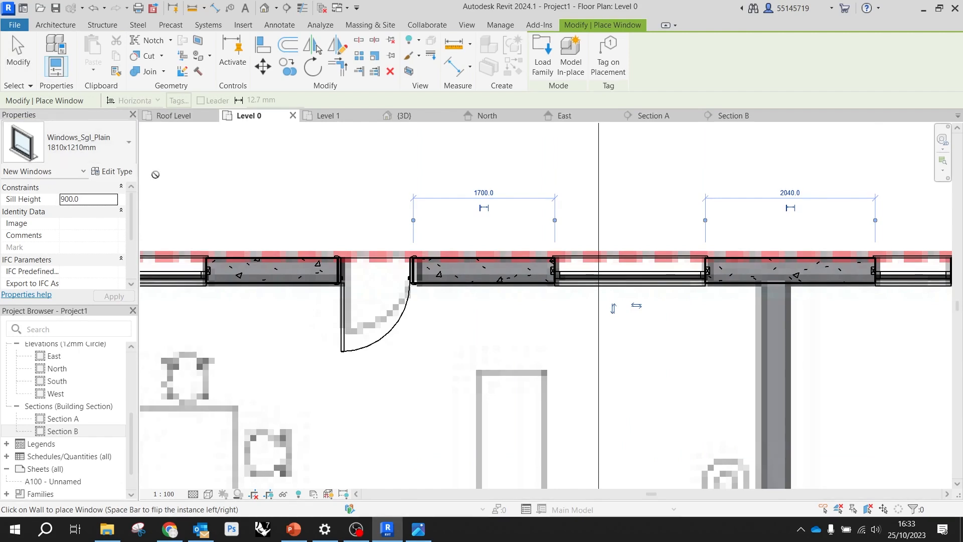
left_click(18, 56)
left_click(321, 246)
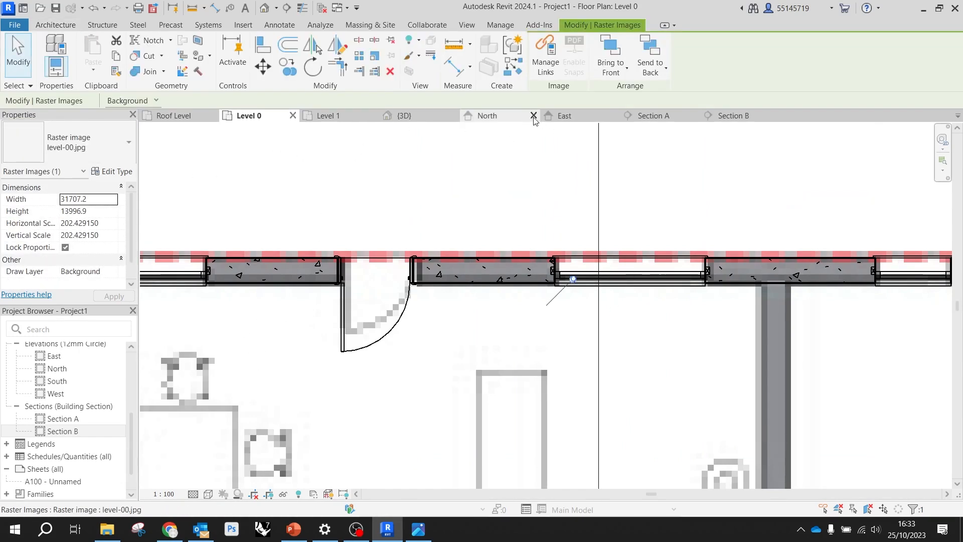
Extend the 3D view's section box outward past the cut end of the building so it encloses the whole house
left_click(414, 121)
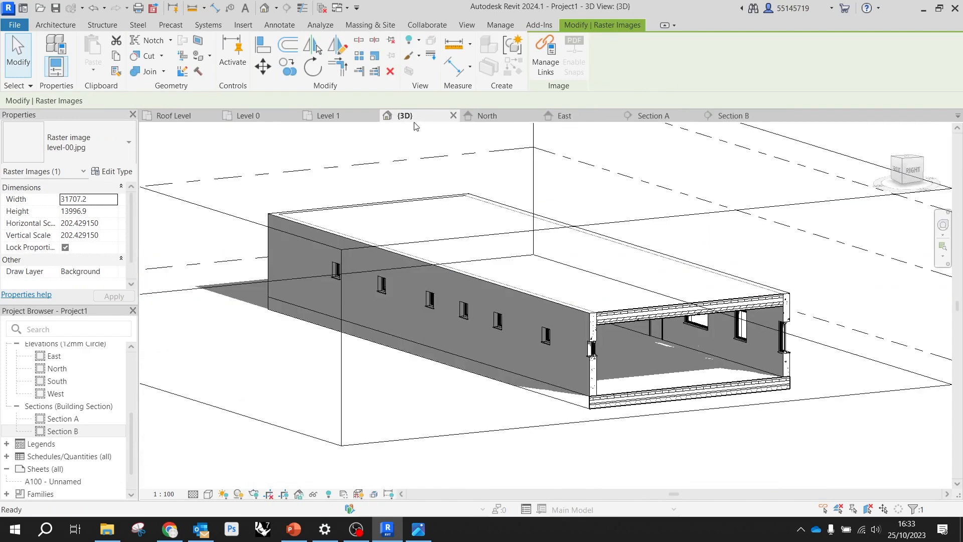
scroll(661, 351, "up", 5)
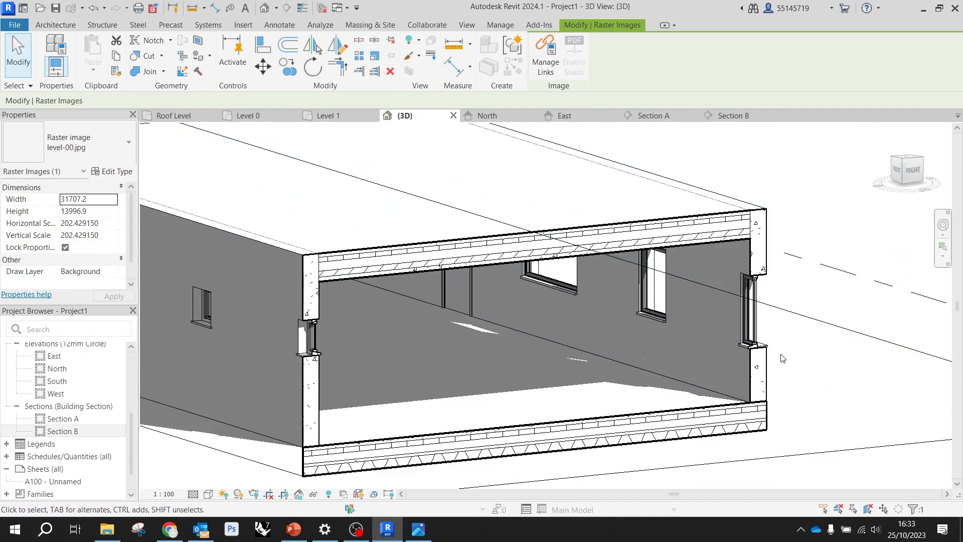
middle_click_drag(804, 327, 461, 312, "shift")
left_click(440, 355)
scroll(347, 304, "down", 2)
left_click_drag(259, 281, 188, 296)
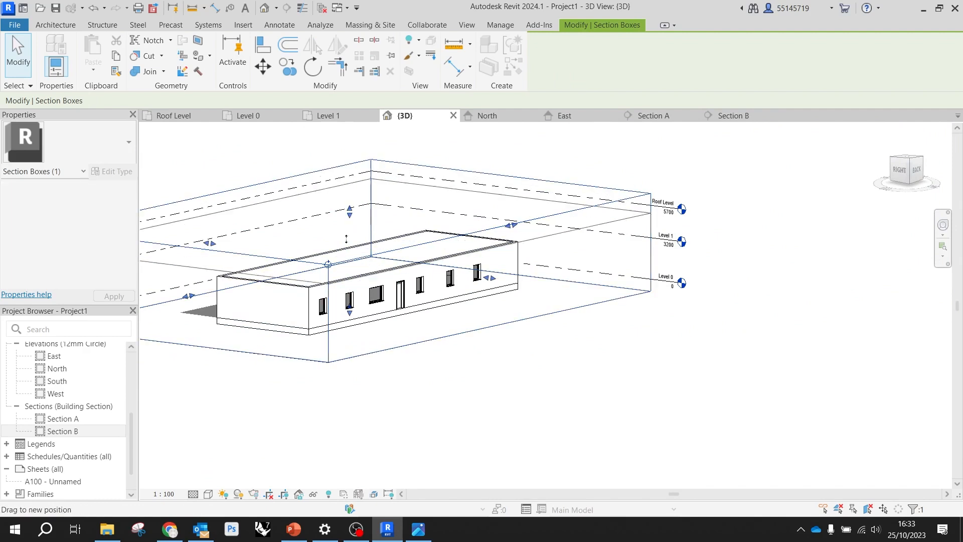
Lower the section box's upper face to cut the exterior walls horizontally at window height, exposing the interior
left_click_drag(351, 277, 351, 277)
middle_click_drag(301, 295, 518, 421, "shift")
scroll(469, 305, "up", 3)
mouse_move(469, 305)
middle_mouse_down("shift")
mouse_move(425, 340)
mouse_move(516, 399)
middle_mouse_up("shift")
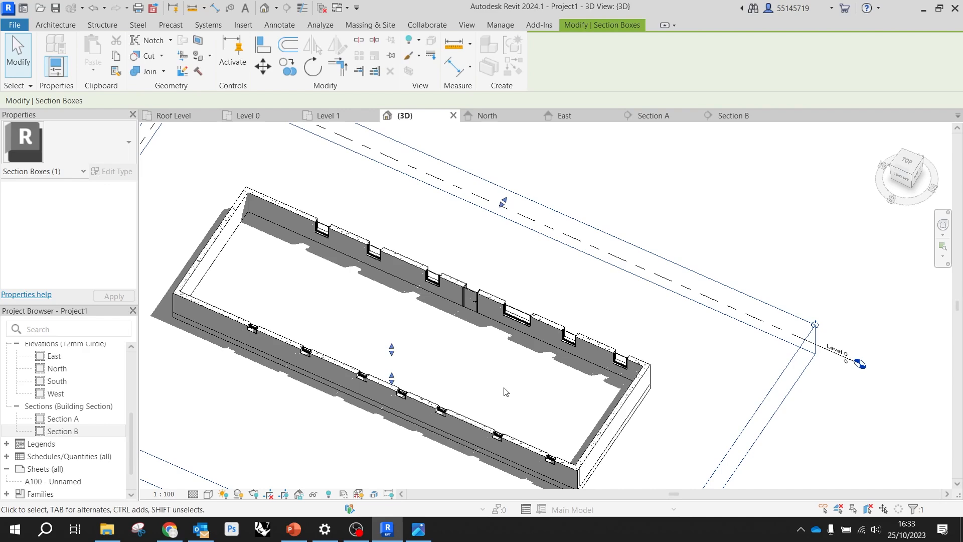
scroll(502, 379, "down", 3)
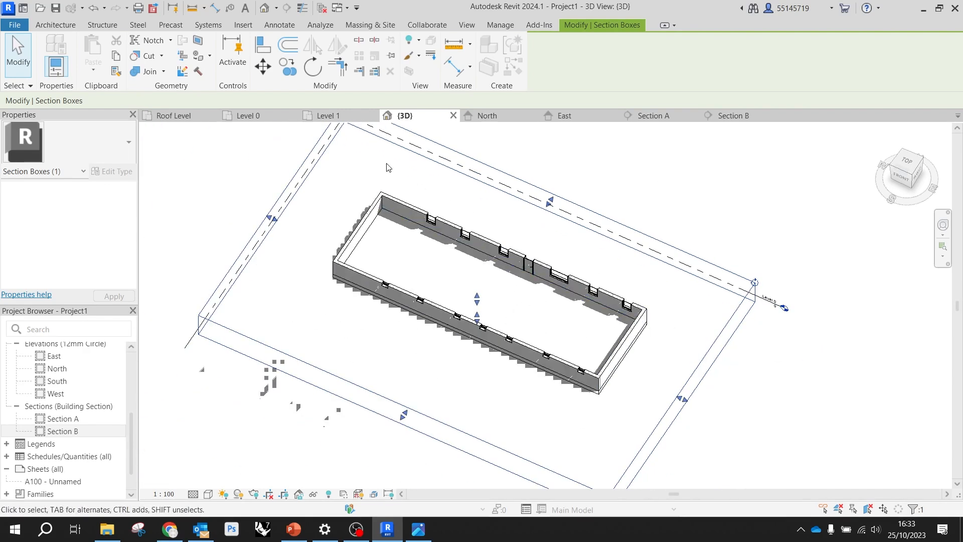
Examine the interior wall layout of the reference plan in the Level 0 view
left_click(266, 118)
scroll(498, 260, "down", 2)
middle_click_drag(498, 260, 677, 253)
scroll(397, 360, "up", 1)
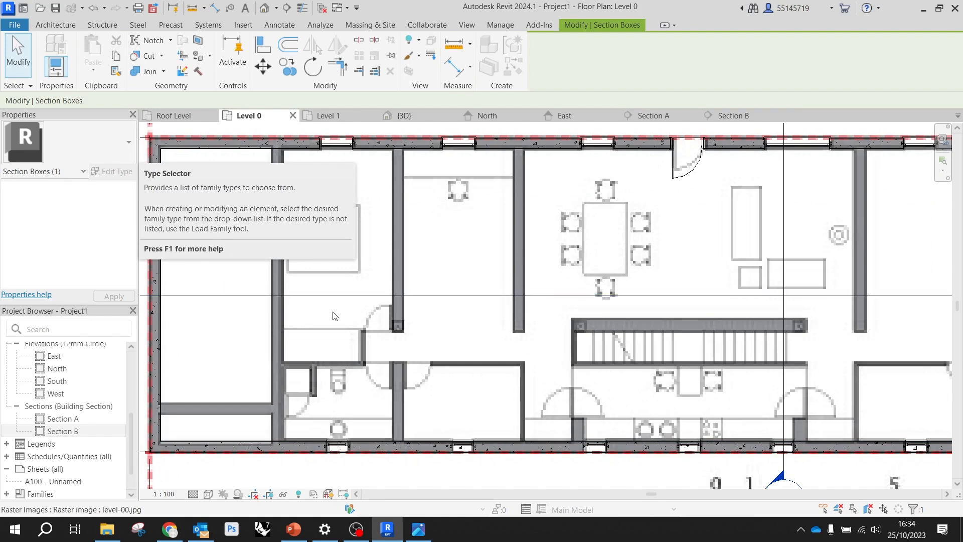
scroll(346, 313, "down", 3)
left_click(898, 306)
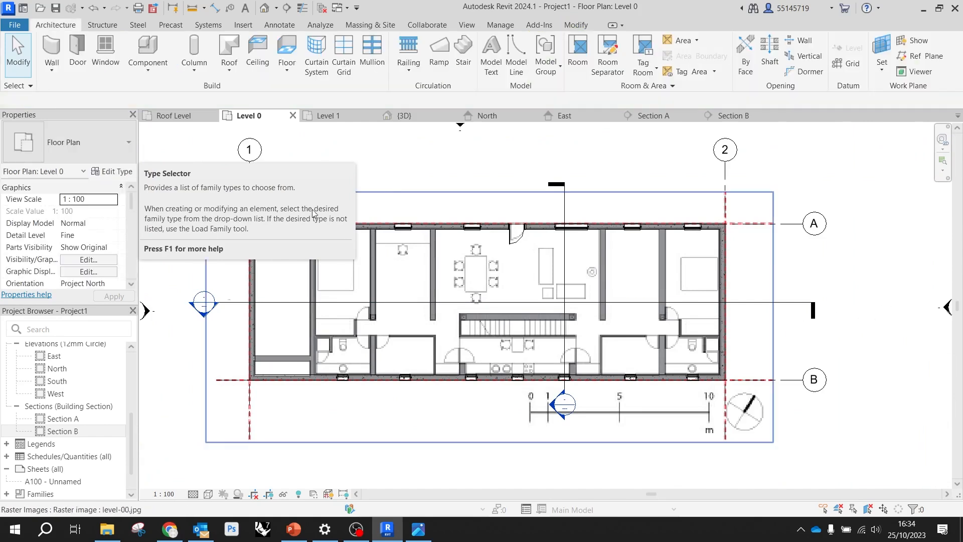
scroll(331, 214, "down", 1)
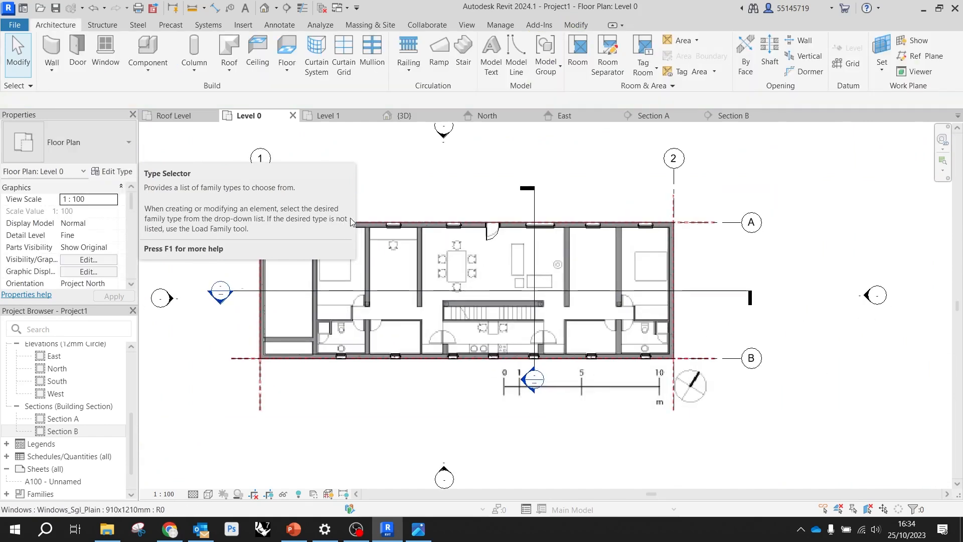
scroll(184, 281, "down", 1)
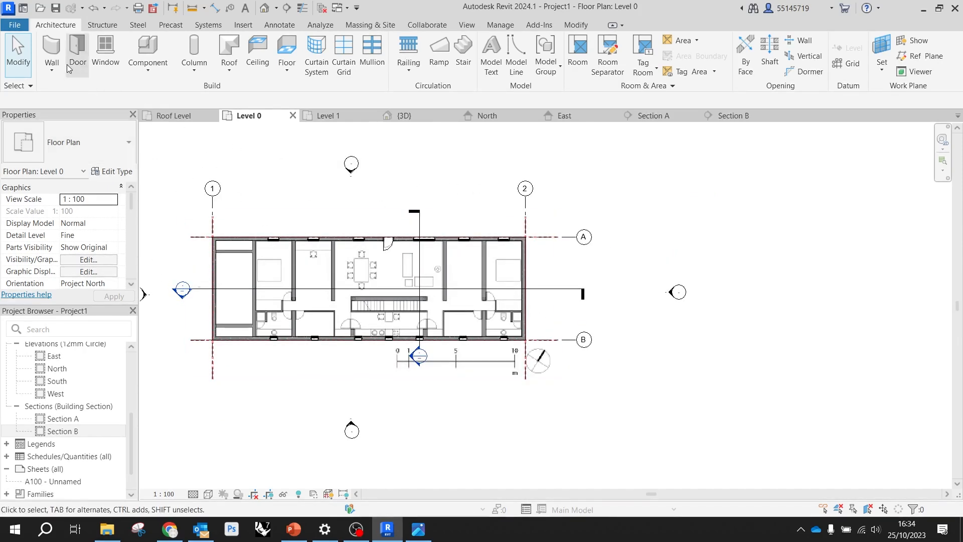
Set up new walls with type Wall-Subs_100Blk-75Con-100Blk and their height running up to Level 1
left_click(54, 47)
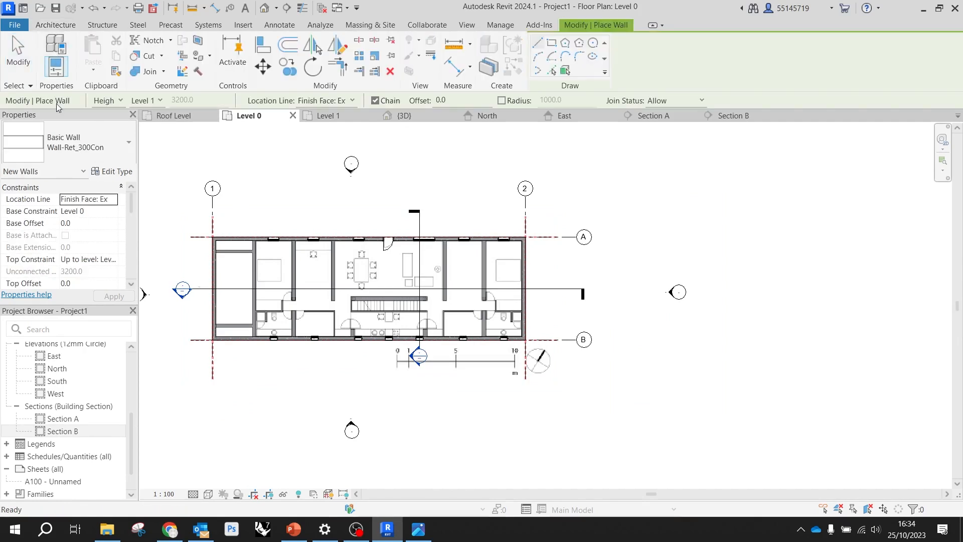
left_click(101, 146)
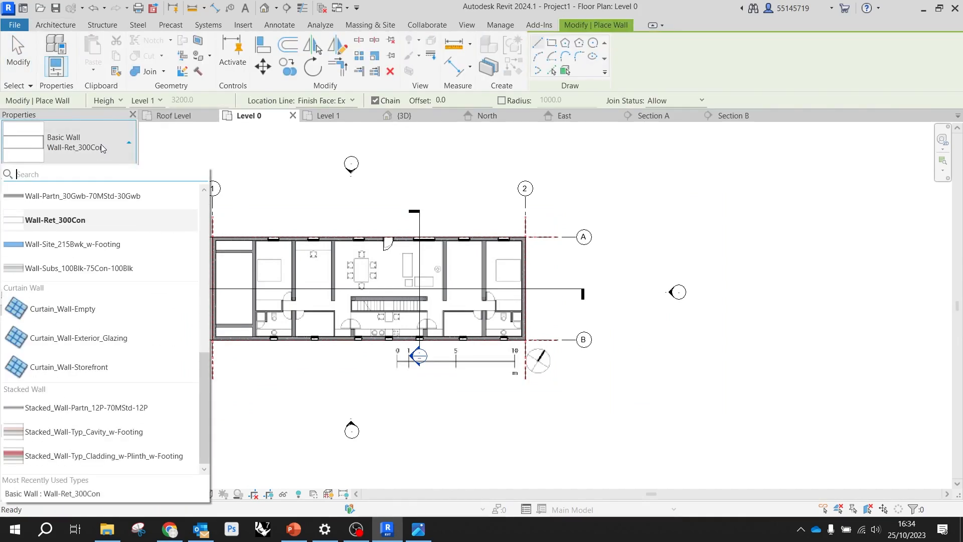
left_click(142, 272)
scroll(244, 284, "up", 8)
scroll(280, 172, "down", 8)
left_click(293, 159)
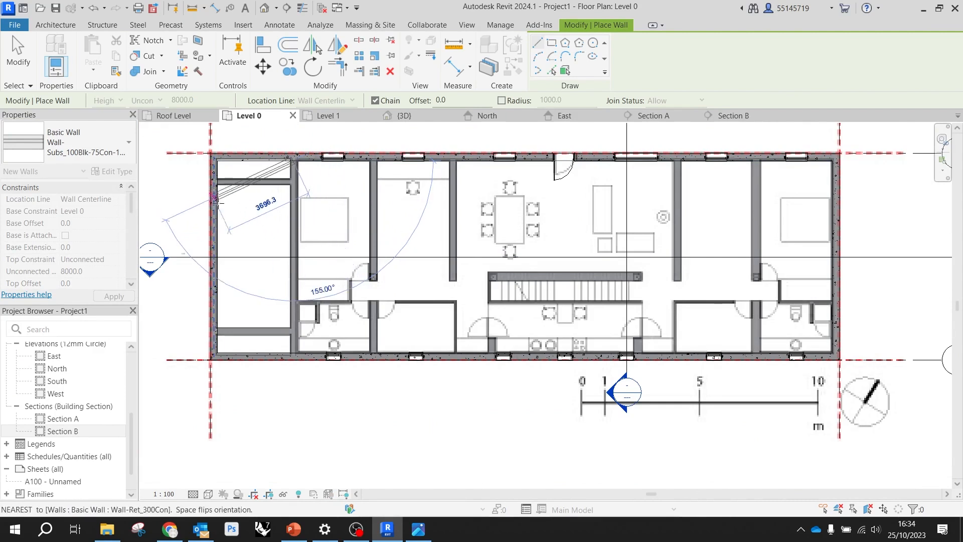
key("Escape")
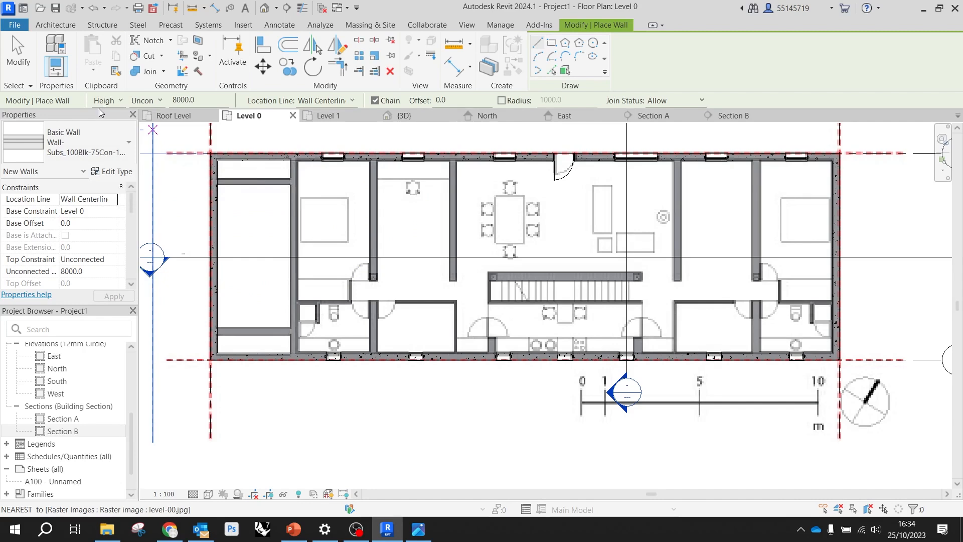
left_click(156, 103)
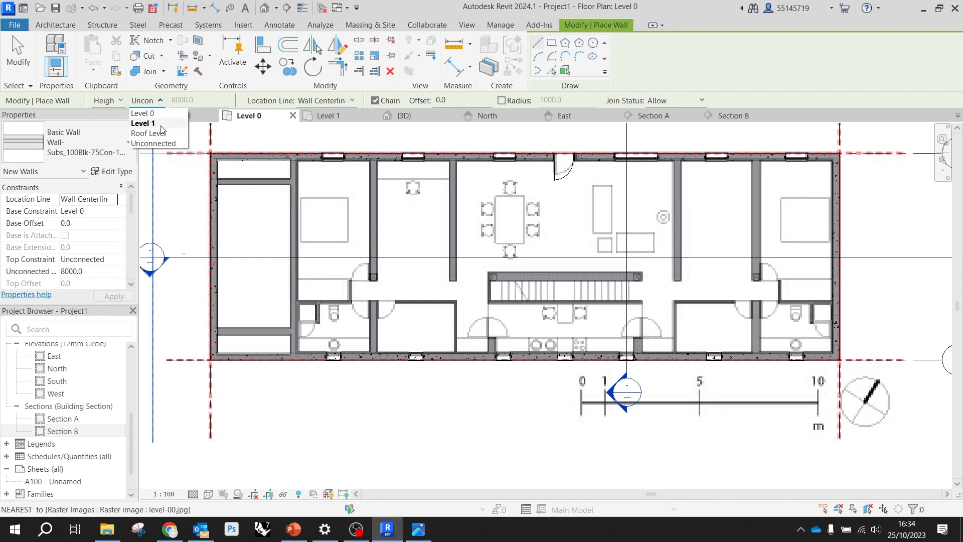
left_click(161, 124)
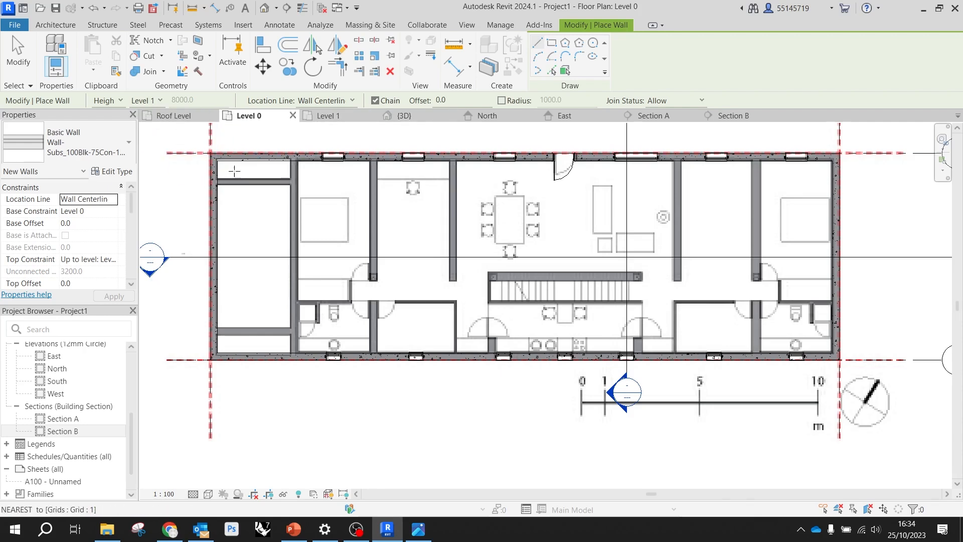
Draw the full-depth interior wall nearest grid 1 along the reference, from the grid A wall to the grid B wall
scroll(294, 169, "up", 2)
scroll(295, 169, "up", 1)
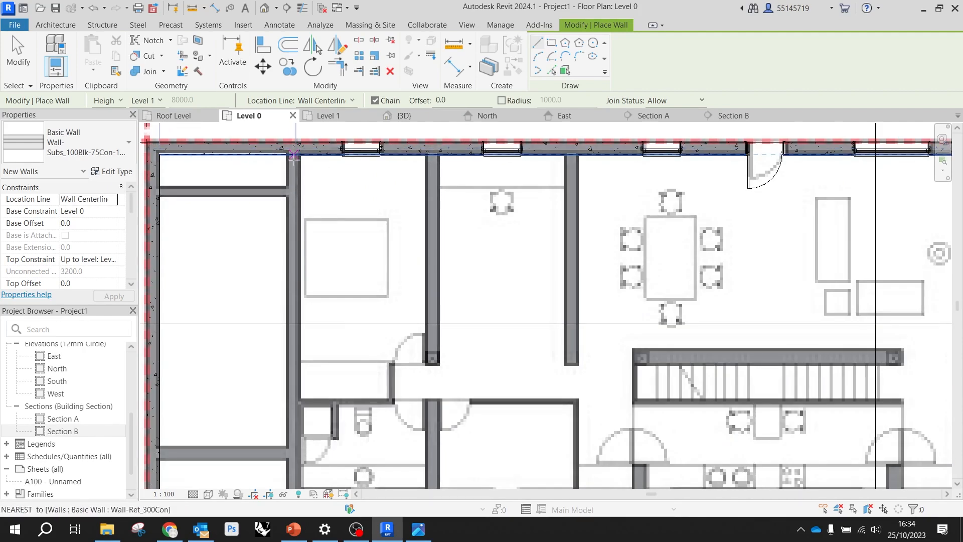
scroll(295, 163, "up", 3)
left_click(291, 146)
scroll(348, 223, "down", 5)
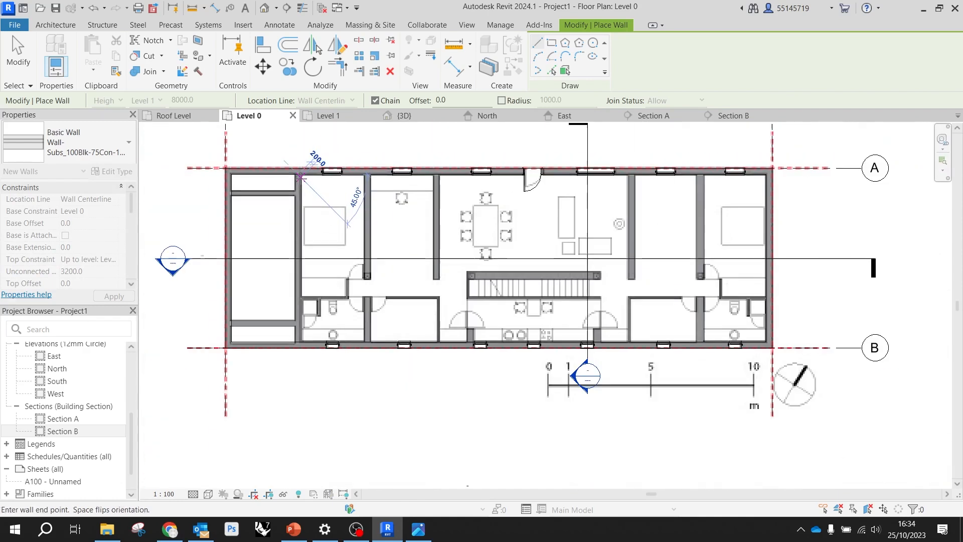
scroll(299, 341, "up", 5)
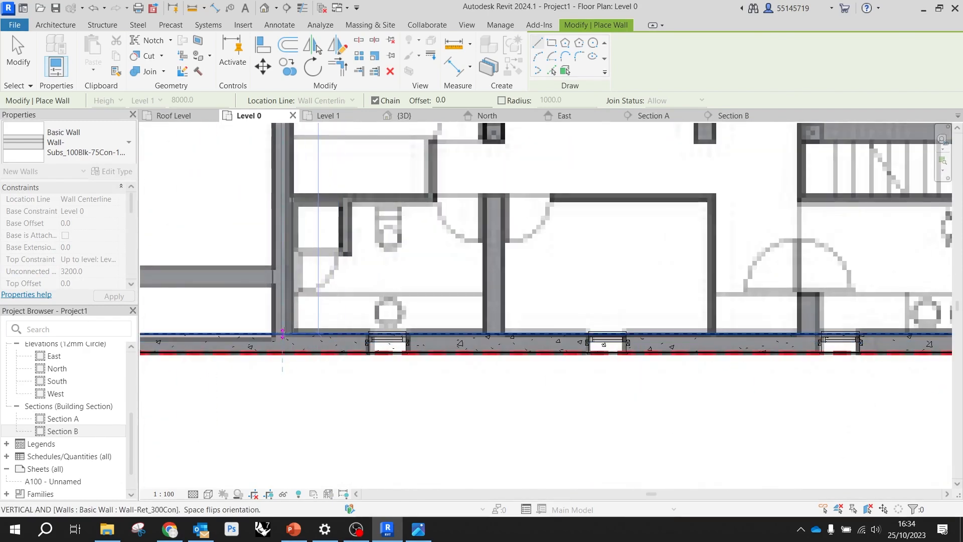
left_click(284, 334)
scroll(286, 331, "down", 5)
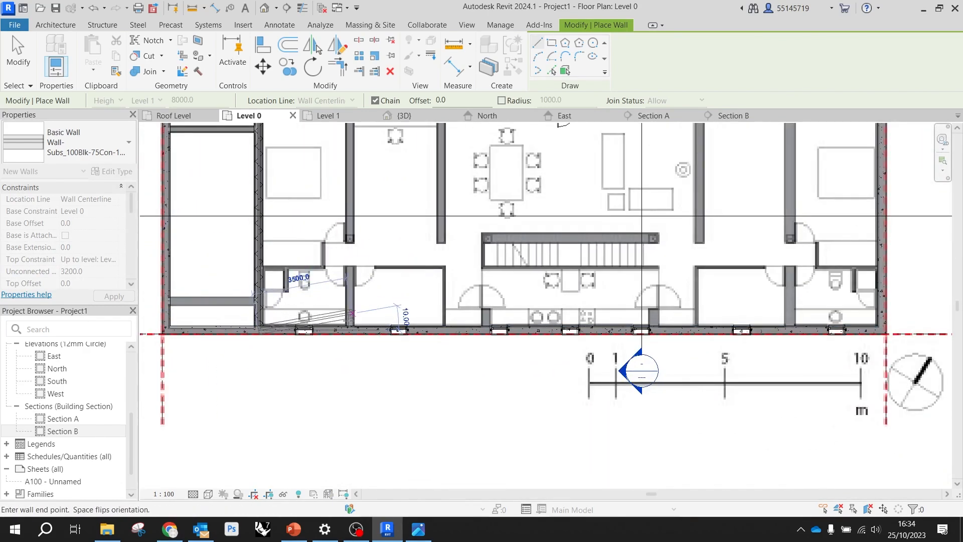
scroll(355, 306, "down", 3)
scroll(273, 241, "up", 5)
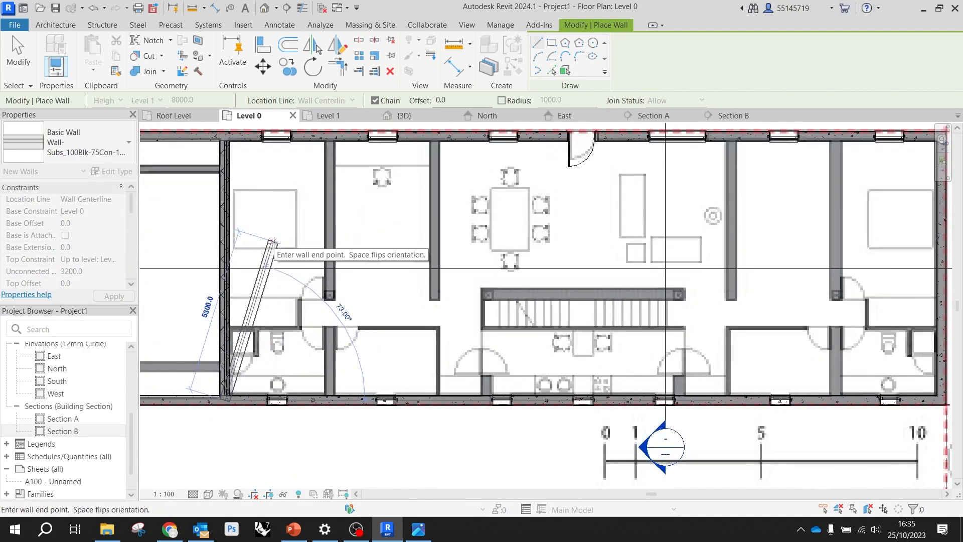
key("Escape")
Draw the wall between the bedroom and the desk room along the reference, from the grid A wall to the corridor
scroll(333, 147, "up", 3)
scroll(376, 213, "down", 5)
scroll(327, 138, "up", 5)
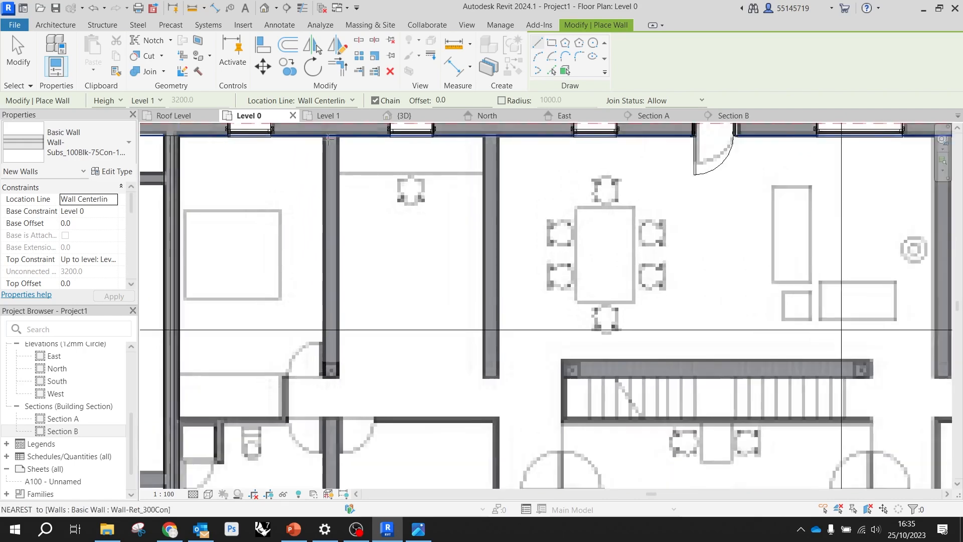
scroll(328, 139, "up", 1)
left_click(333, 136)
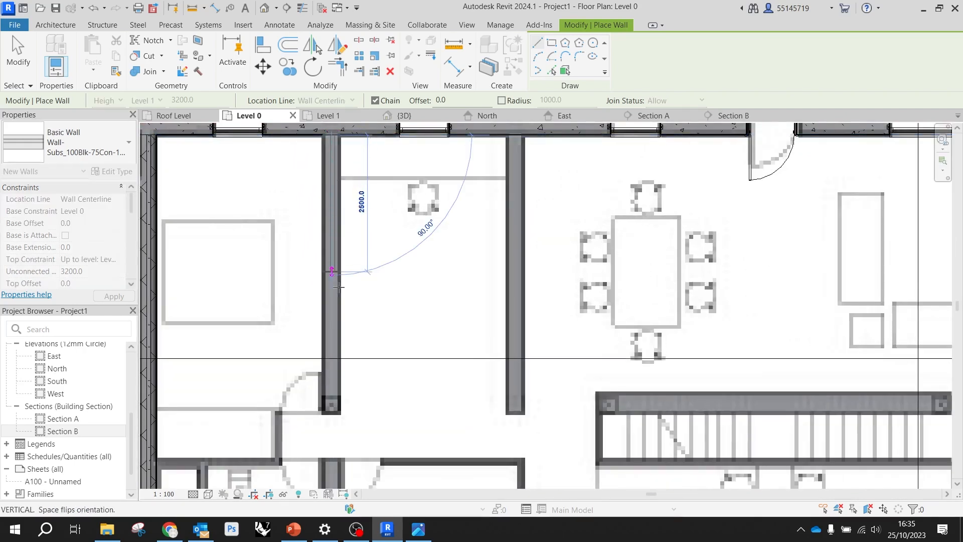
left_click(334, 414)
key("Escape")
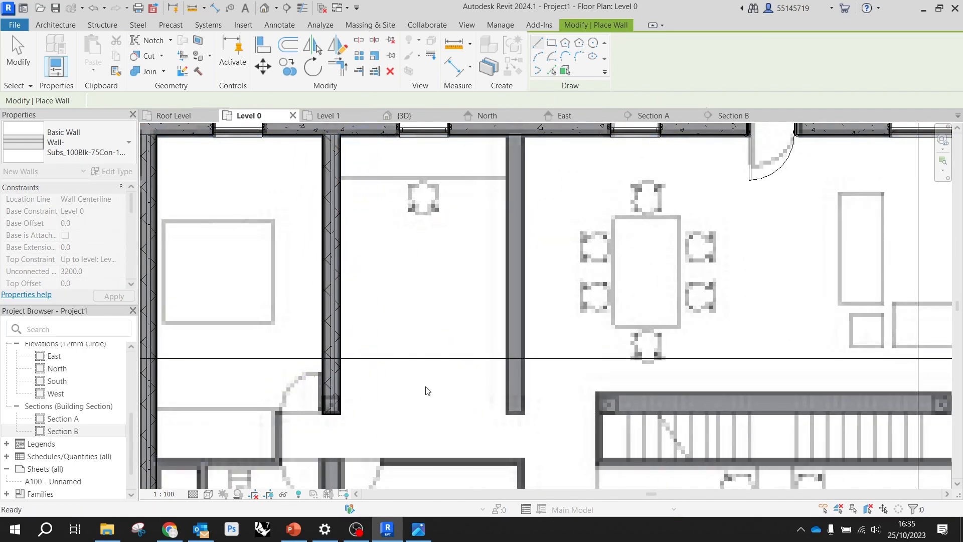
Draw the wall between the desk room and dining area, about 5250 mm long, and the bathroom wall from the corridor to the grid B wall
left_click(516, 137)
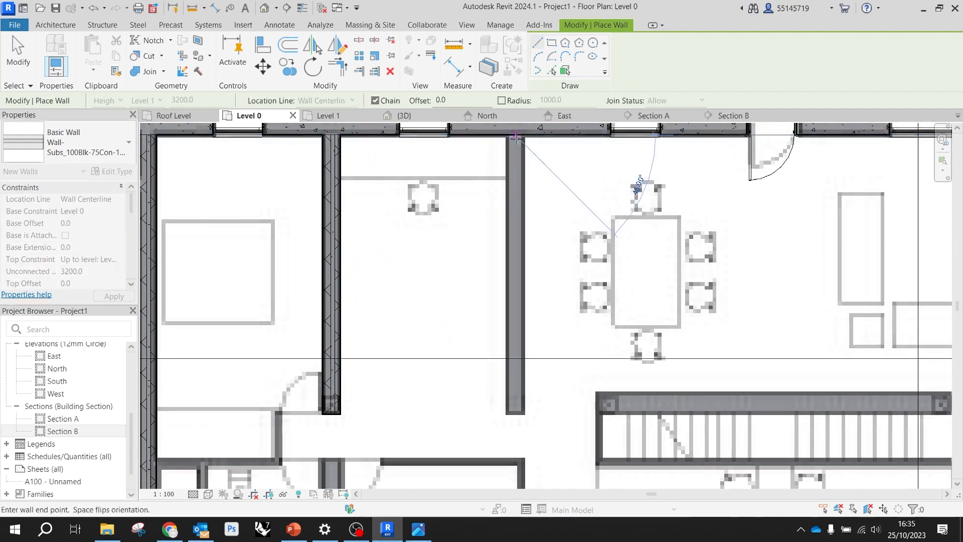
left_click(518, 413)
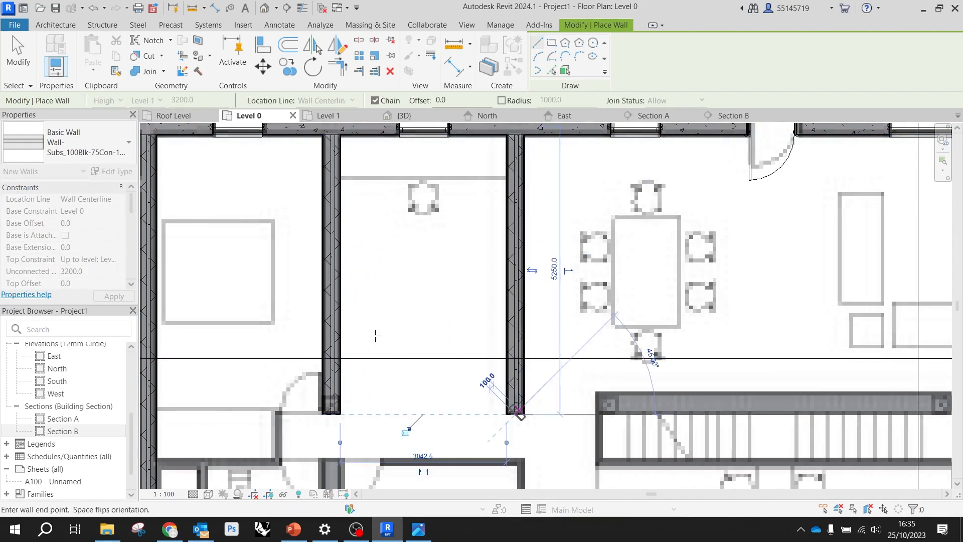
scroll(490, 383, "down", 5)
scroll(442, 400, "up", 8)
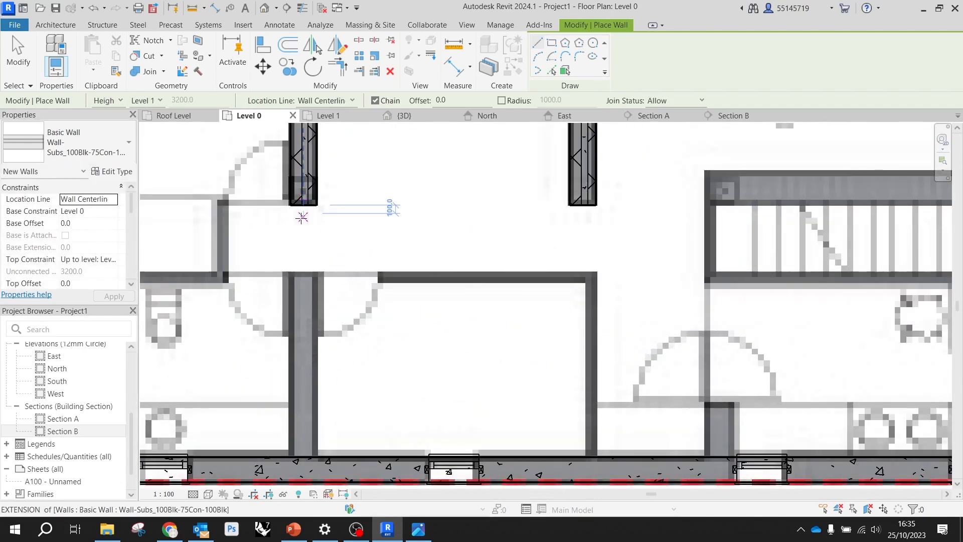
left_click(303, 274)
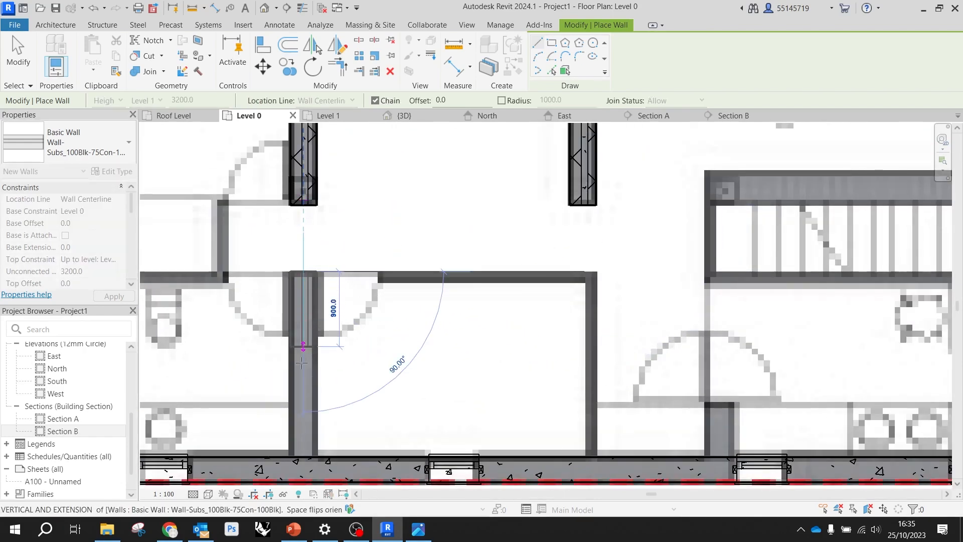
key("Escape")
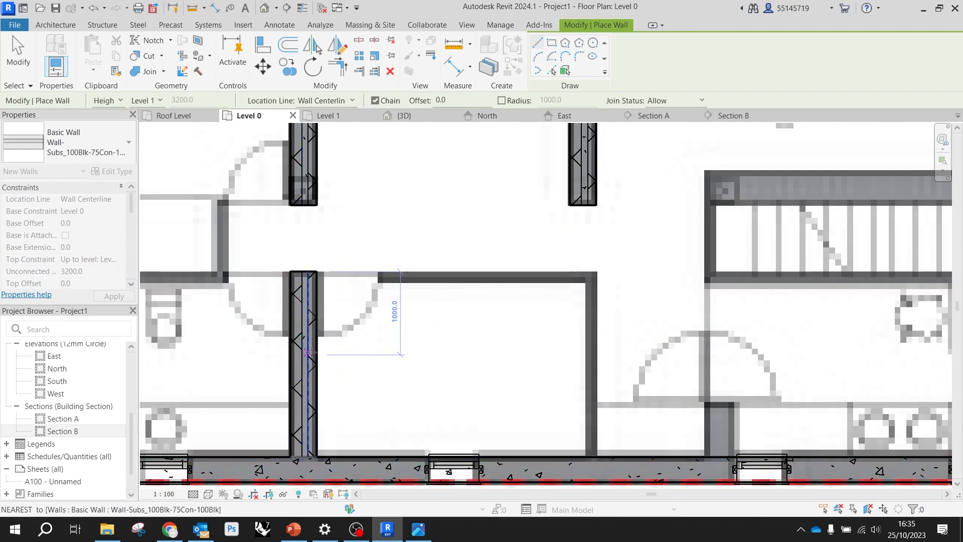
Copy the wall between the desk room and dining area onto the matching reference wall at the far side of the living area
scroll(312, 352, "down", 2)
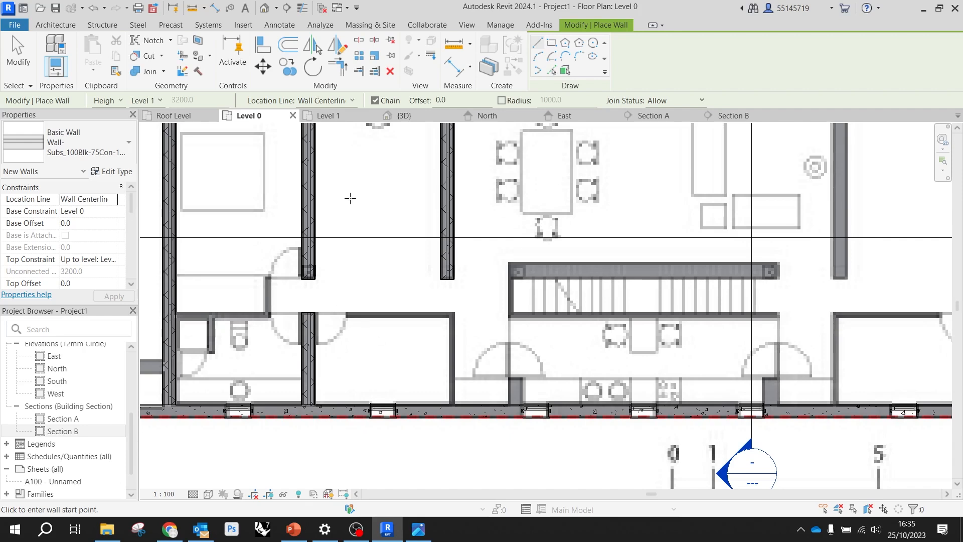
scroll(322, 301, "down", 5)
scroll(419, 245, "up", 8)
scroll(419, 246, "down", 6)
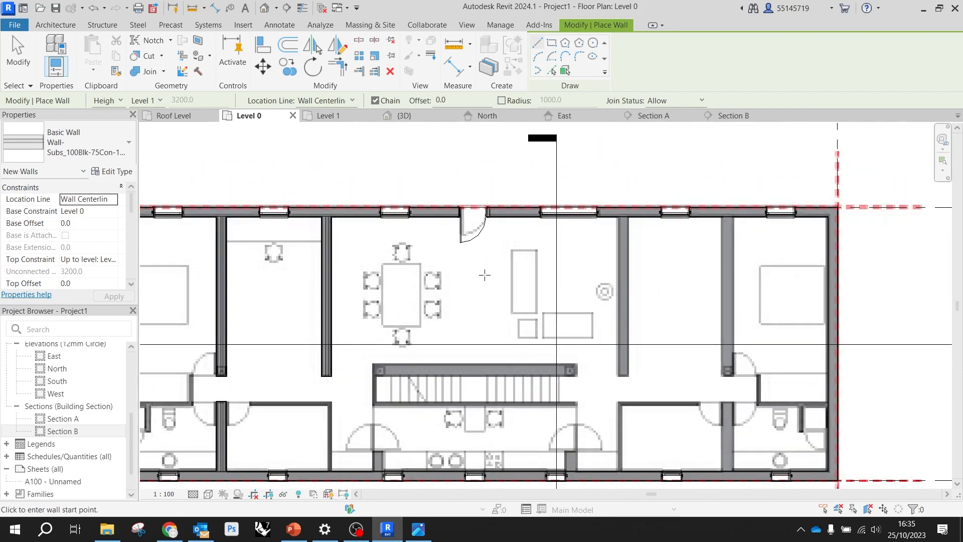
key("Escape")
key("Escape")
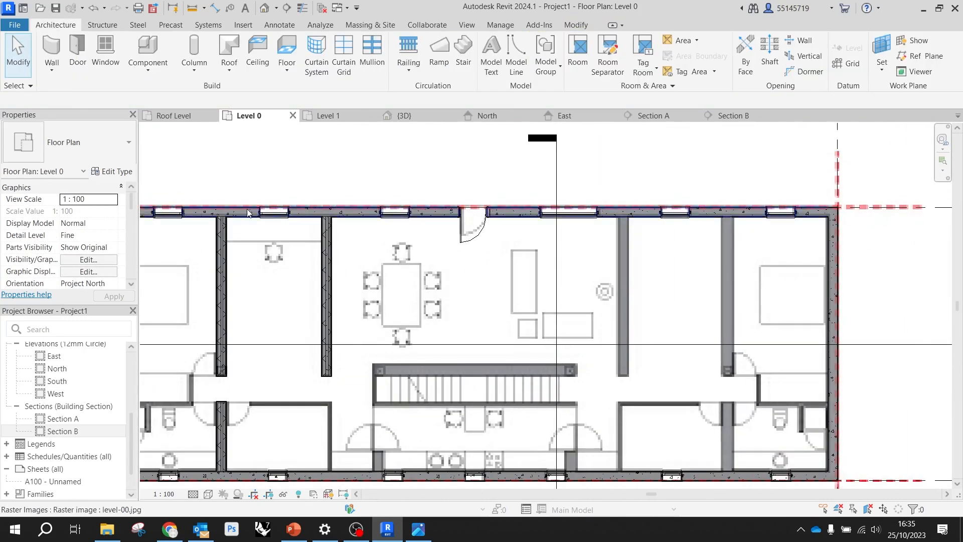
left_click(329, 271)
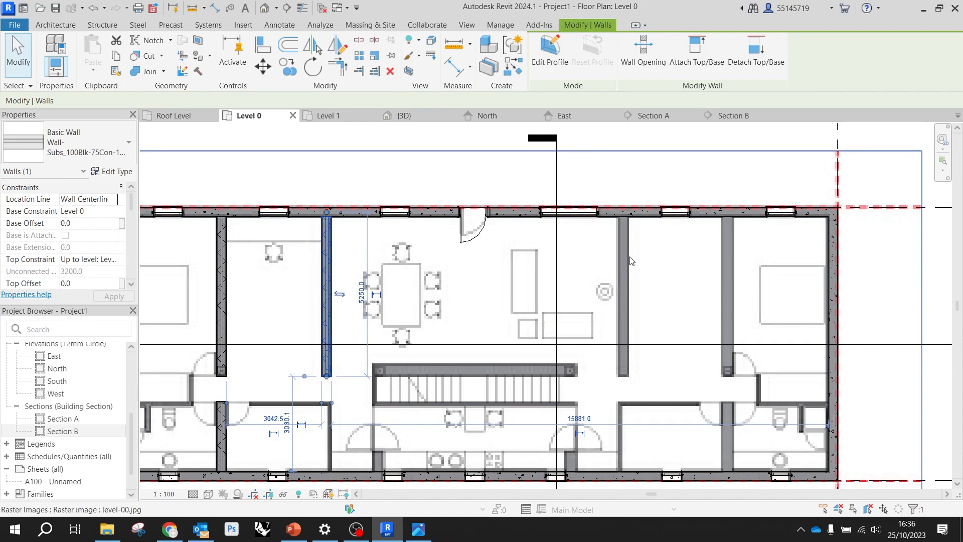
left_click(287, 65)
scroll(331, 218, "up", 3)
left_click(332, 218)
scroll(326, 221, "down", 3)
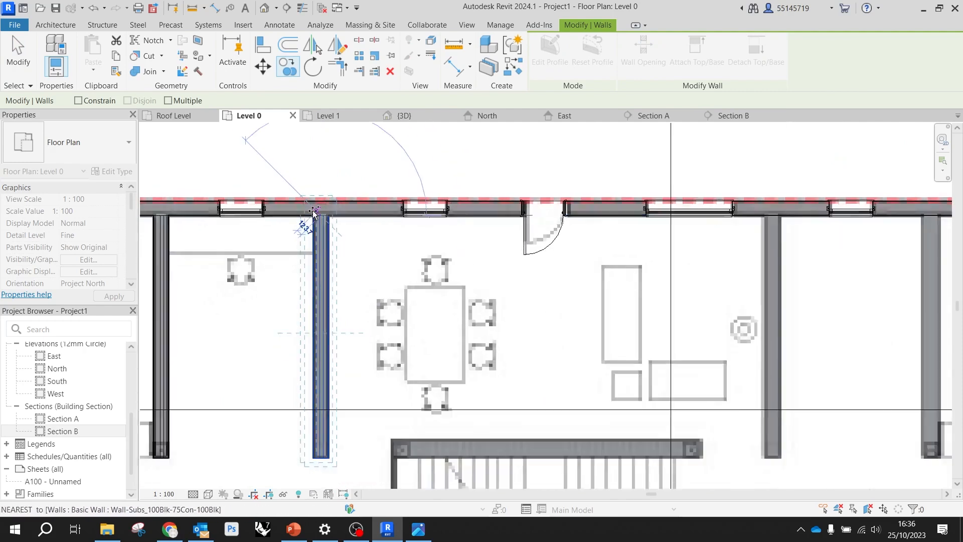
scroll(602, 219, "up", 3)
scroll(602, 219, "up", 2)
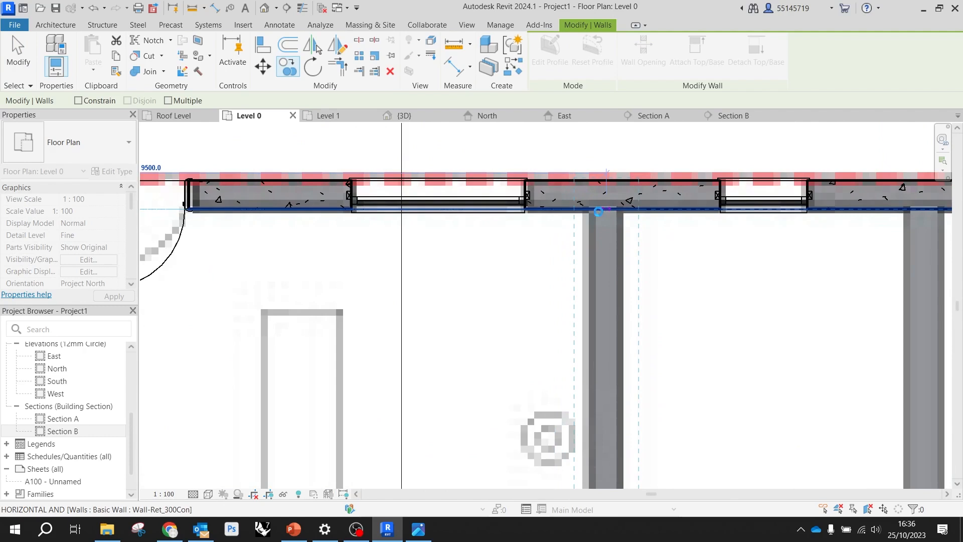
left_click(582, 216)
scroll(511, 203, "down", 4)
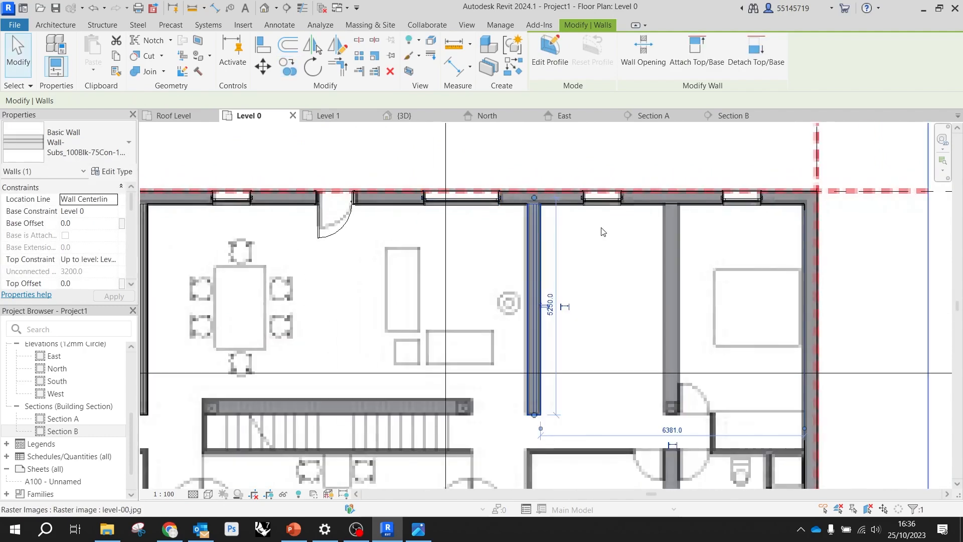
Copy that wall about 3300 mm further, with multiple copies enabled, onto the reference wall beside the end bedroom
left_click(287, 67)
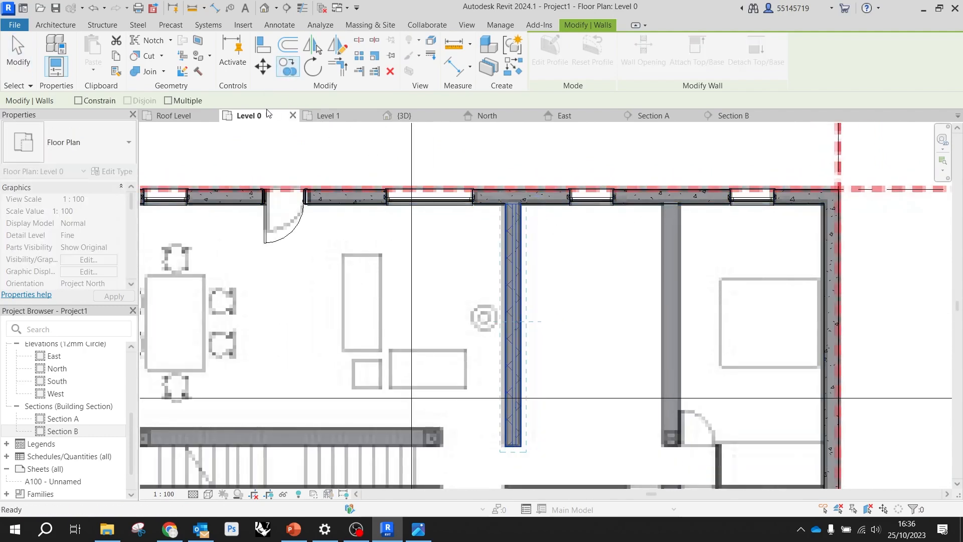
left_click(181, 100)
scroll(513, 203, "up", 2)
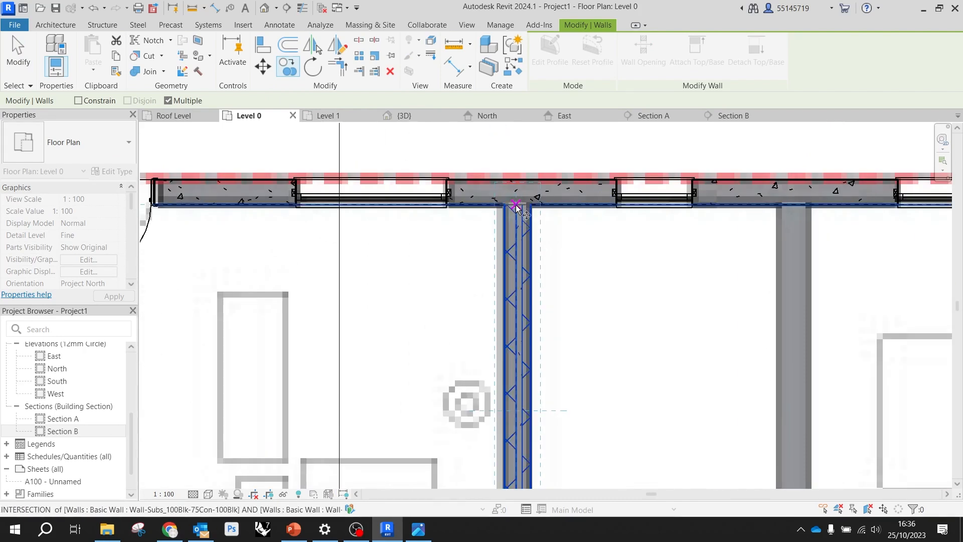
scroll(796, 205, "up", 6)
left_click(787, 210)
scroll(699, 209, "down", 3)
scroll(694, 206, "down", 3)
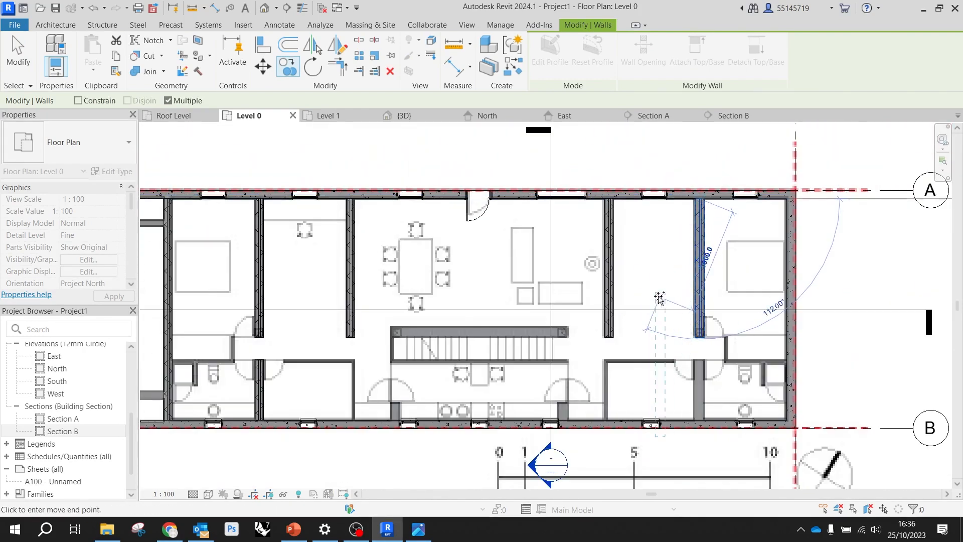
key("Escape")
key("Escape")
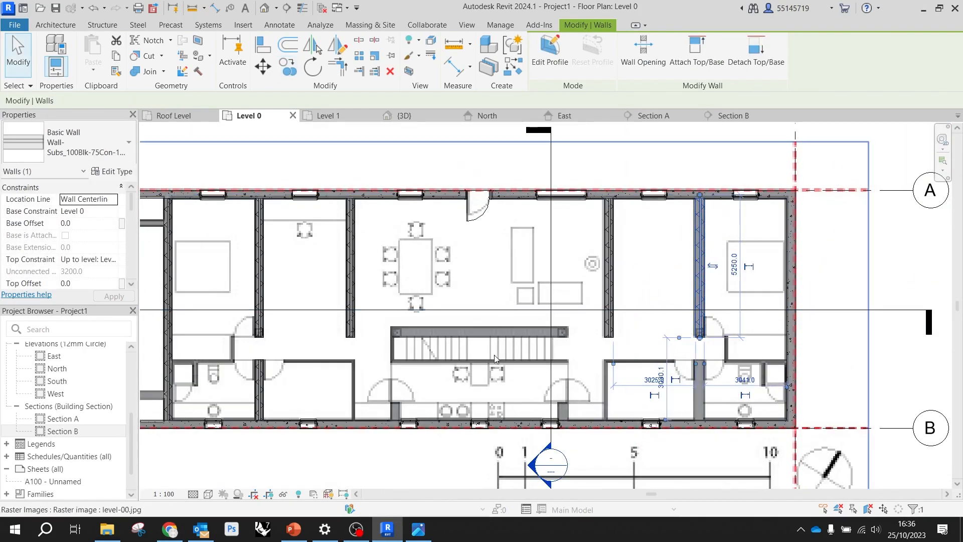
key("Escape")
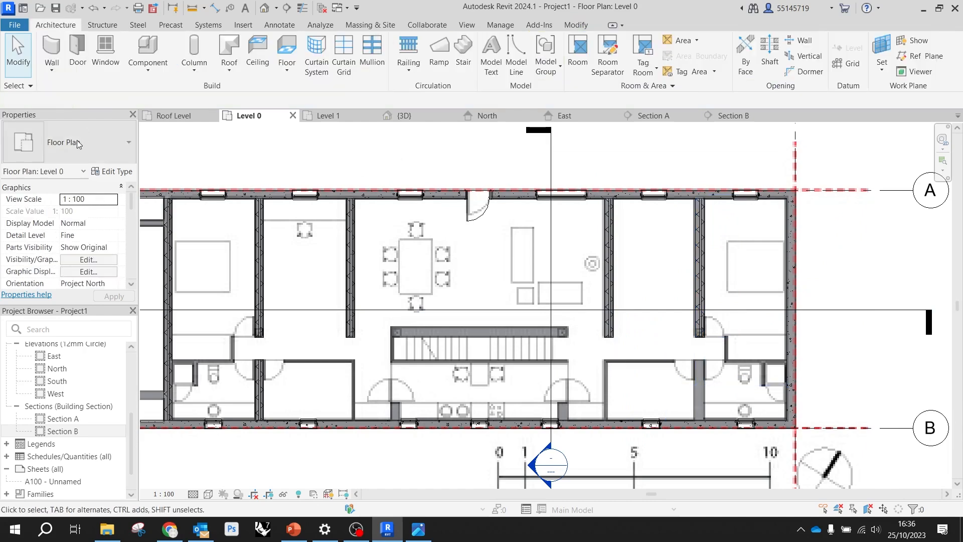
Draw the wall beside the end bathroom in line with the copied wall, about 2380 mm from the corridor to the grid B wall
left_click(56, 50)
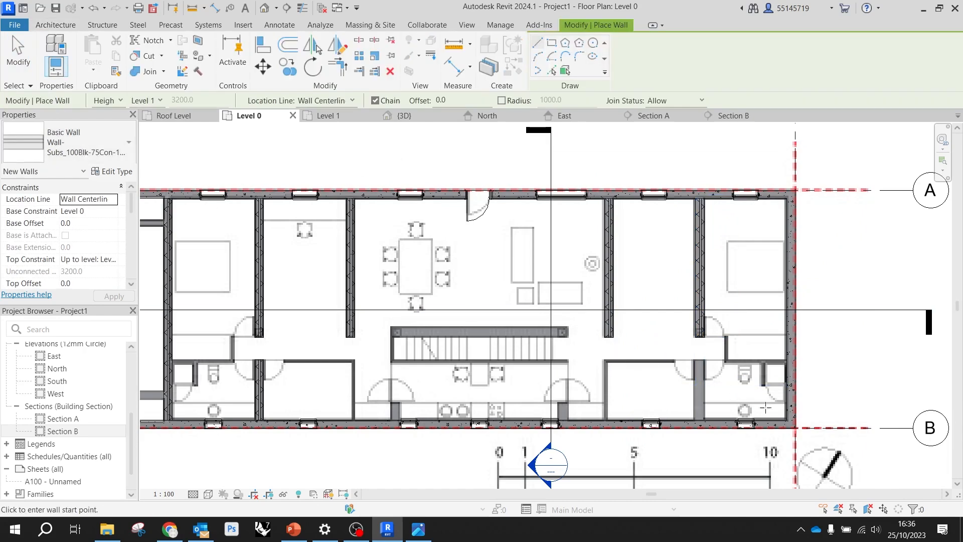
scroll(742, 433, "up", 3)
scroll(650, 242, "up", 3)
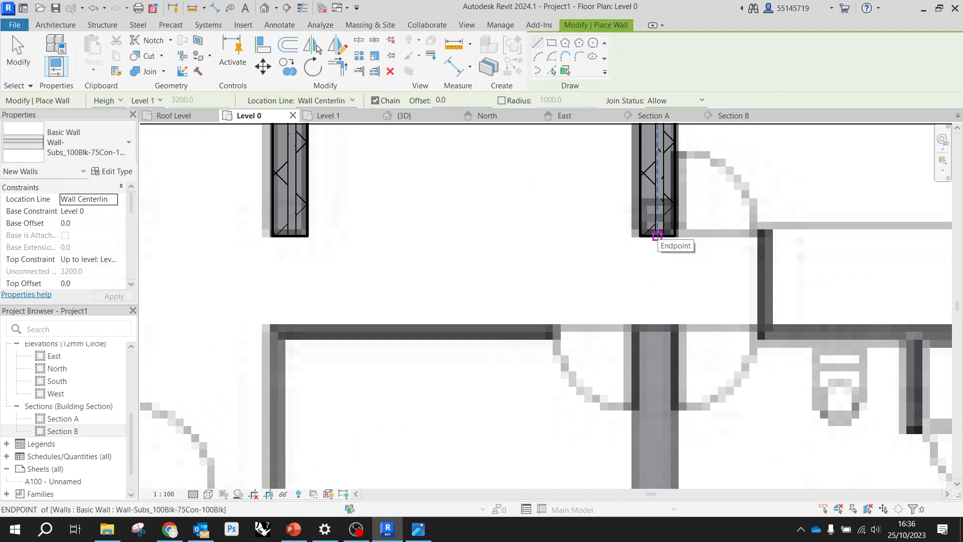
left_click(657, 236)
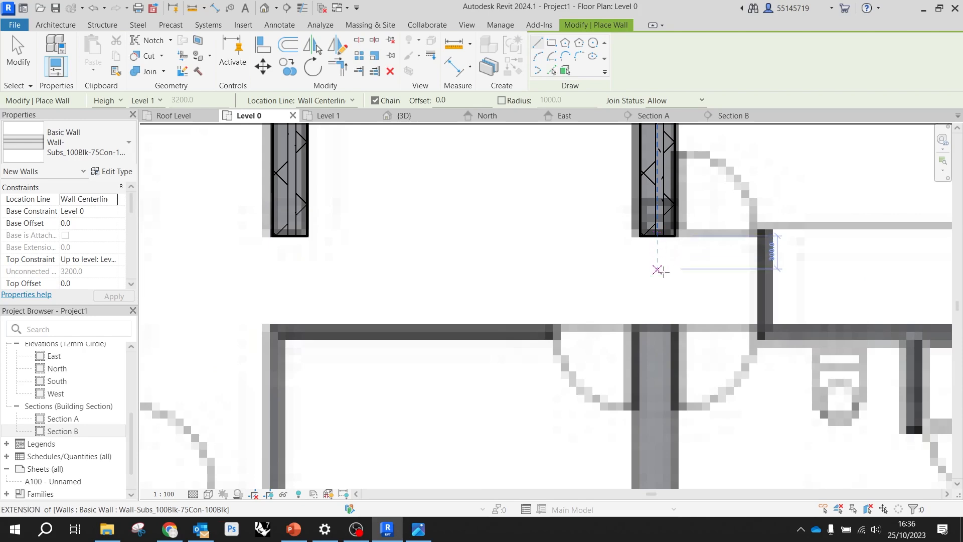
left_click(657, 327)
scroll(658, 324, "down", 3)
left_click(660, 445)
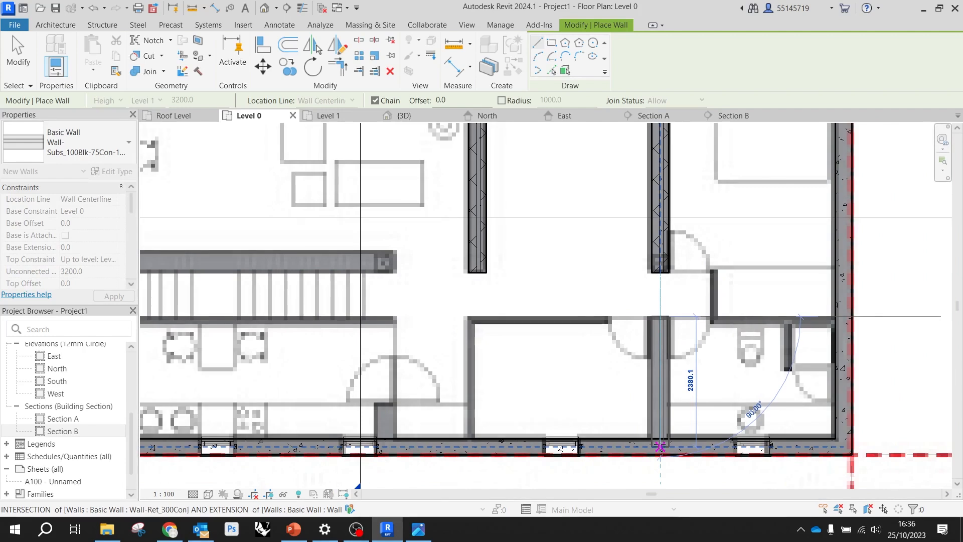
key("Escape")
key("Escape")
scroll(616, 354, "down", 2)
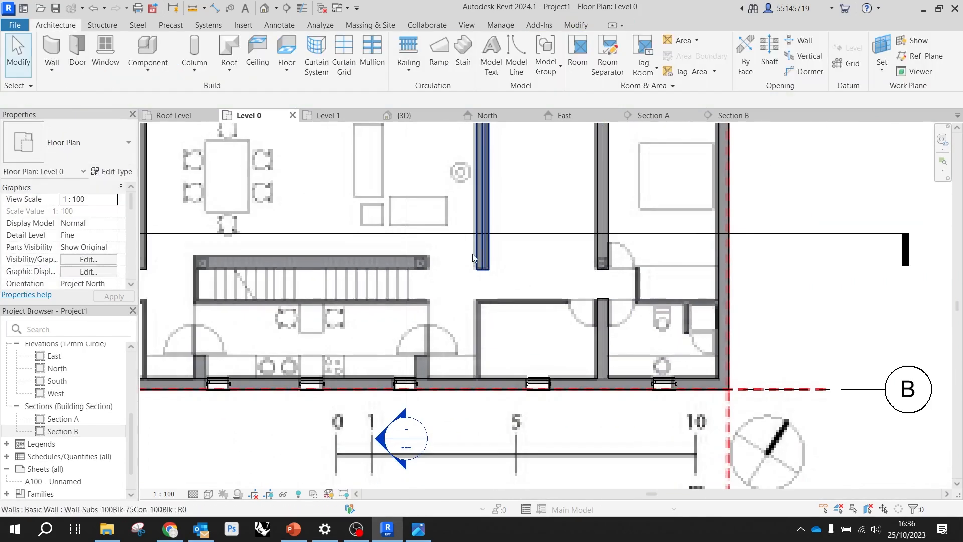
Duplicate the Wall-Ret_300Con wall type as Wall-Ret_100Con for new walls
middle_click_drag(332, 264, 627, 261)
scroll(587, 357, "up", 5)
scroll(427, 281, "down", 4)
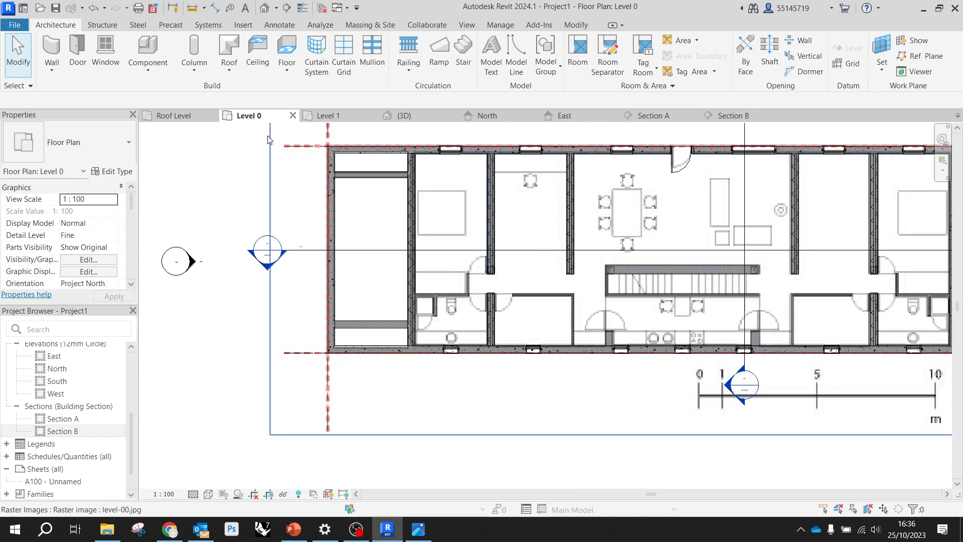
left_click(52, 50)
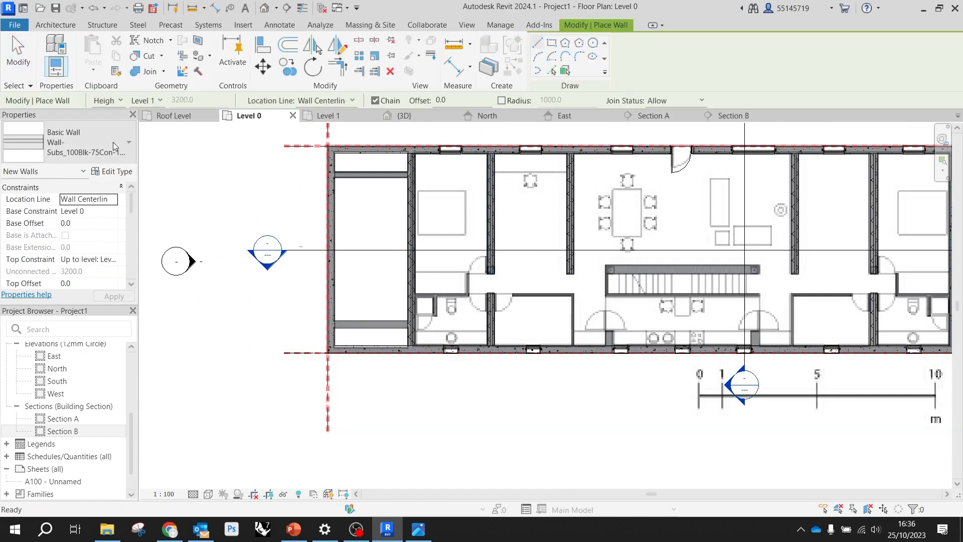
left_click(115, 140)
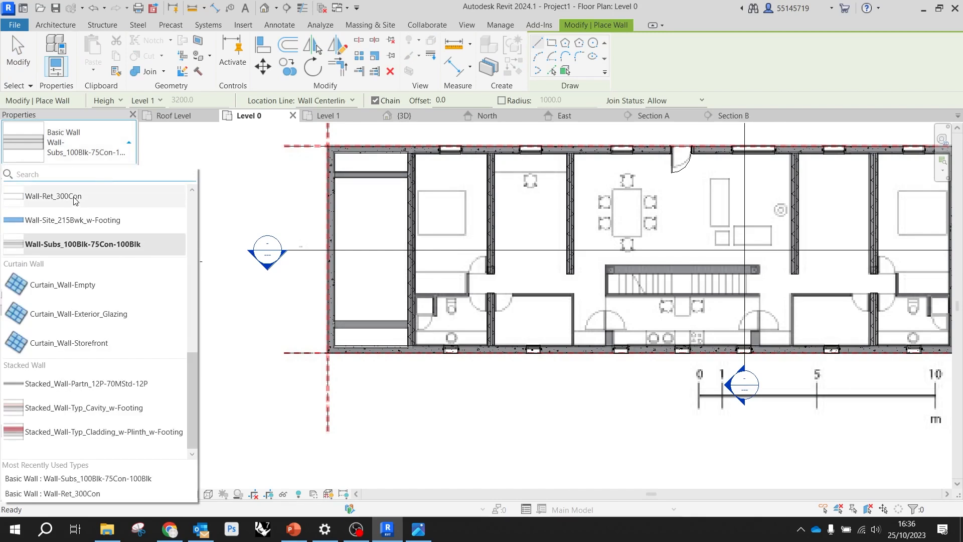
left_click(74, 199)
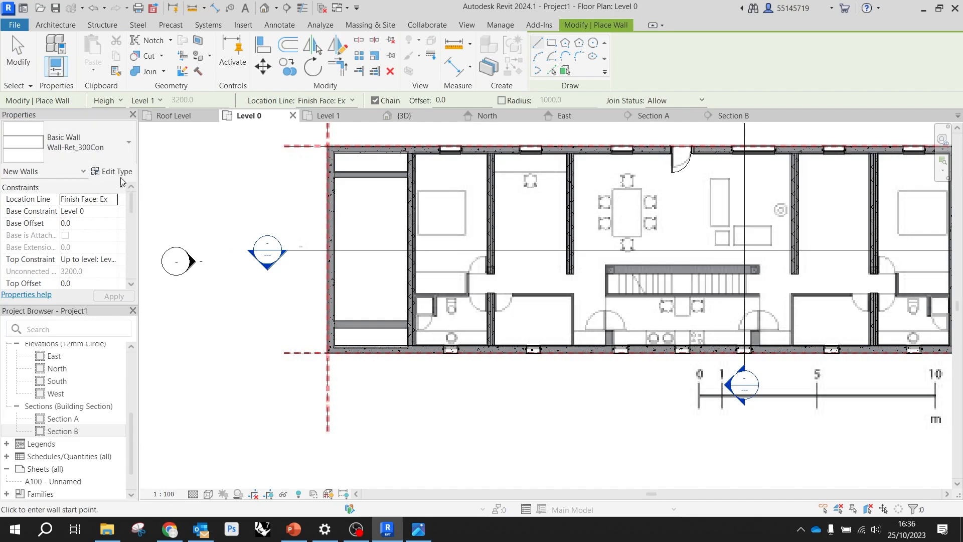
left_click(119, 172)
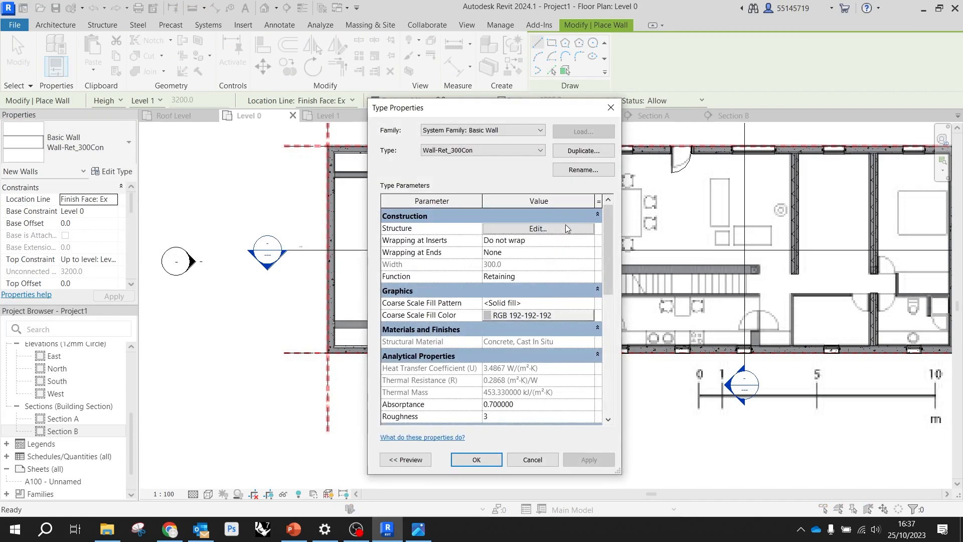
left_click(580, 151)
left_click(481, 282)
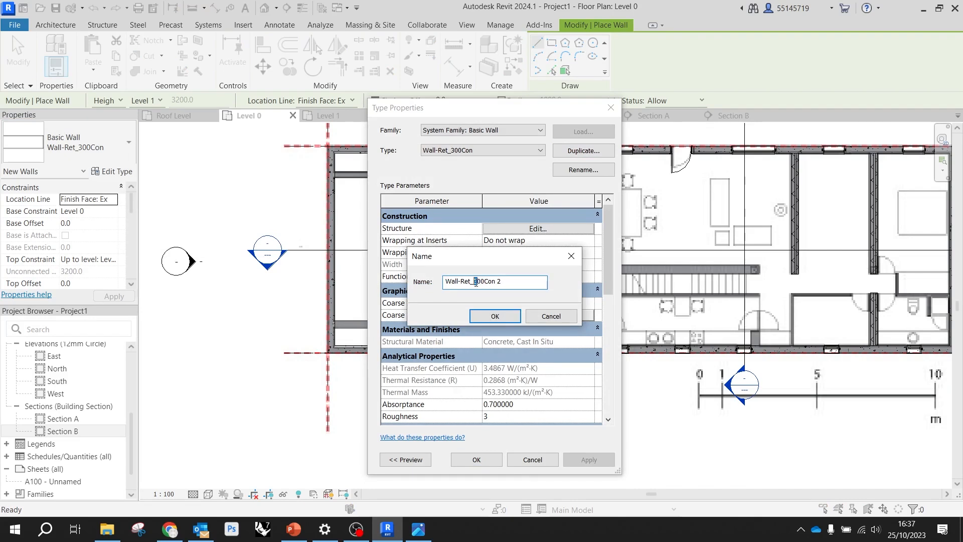
type("1")
left_click(496, 316)
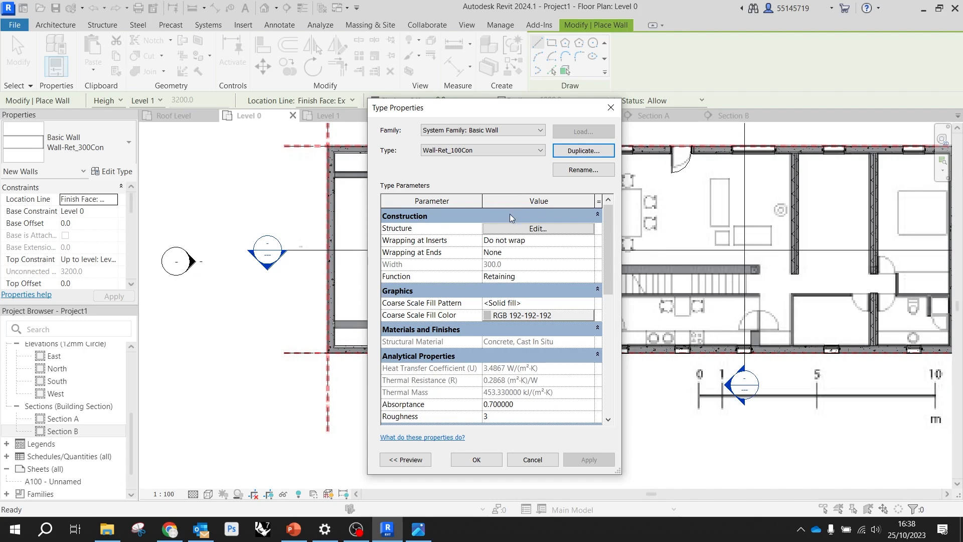
Set the concrete structure layer of Wall-Ret_100Con to a thickness of 100 mm
left_click(546, 228)
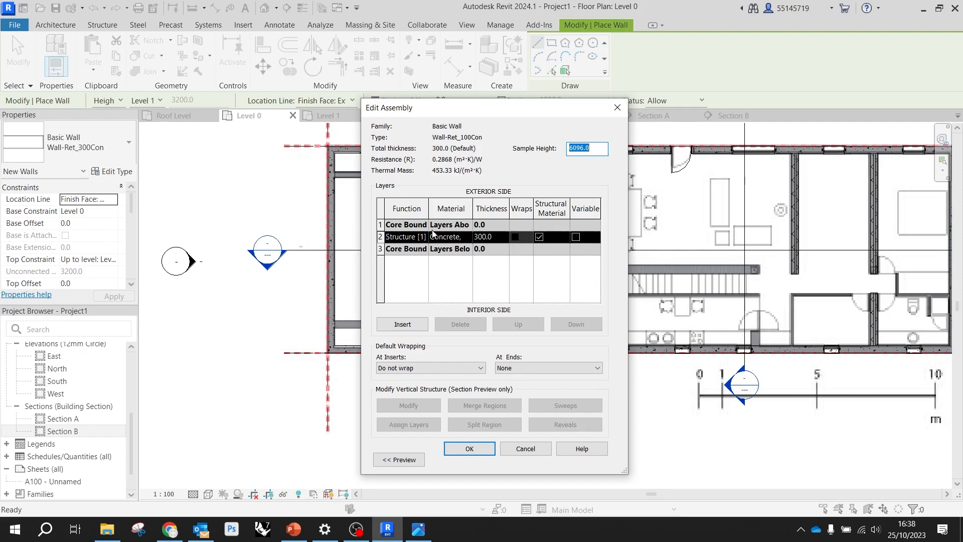
left_click(484, 239)
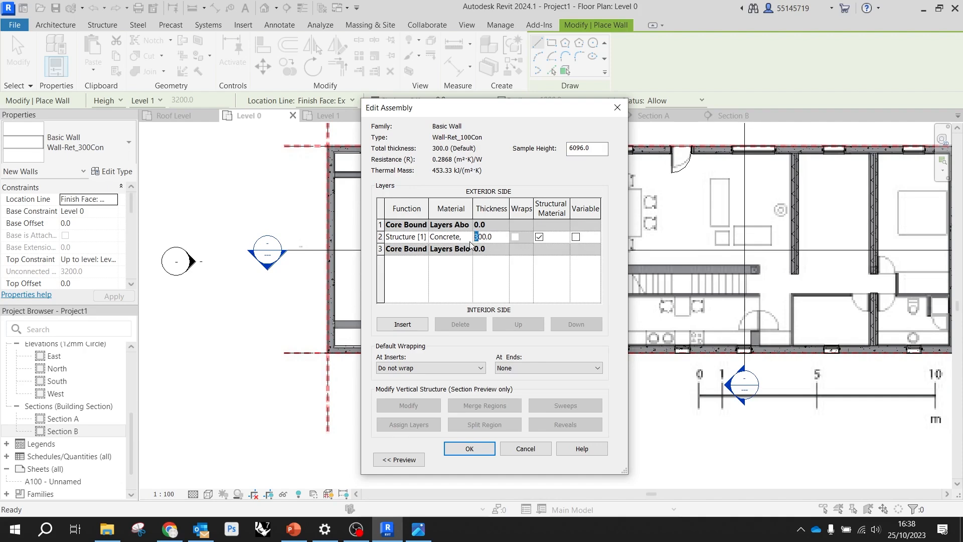
left_click(469, 448)
left_click(479, 459)
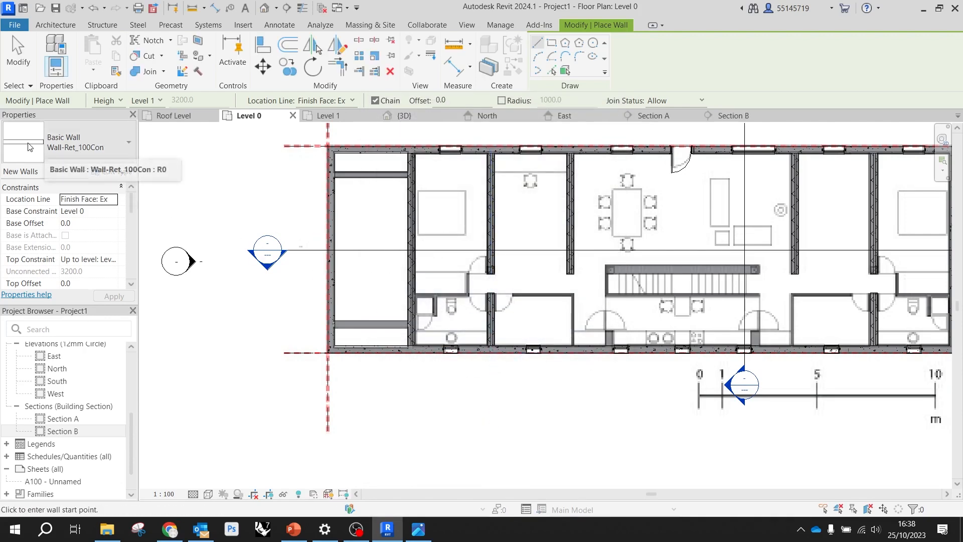
Draw a Wall-Ret_100Con wall by its exterior finish face between bedroom and bathroom, from the full-depth wall to the bathroom's opposite wall
left_click(78, 148)
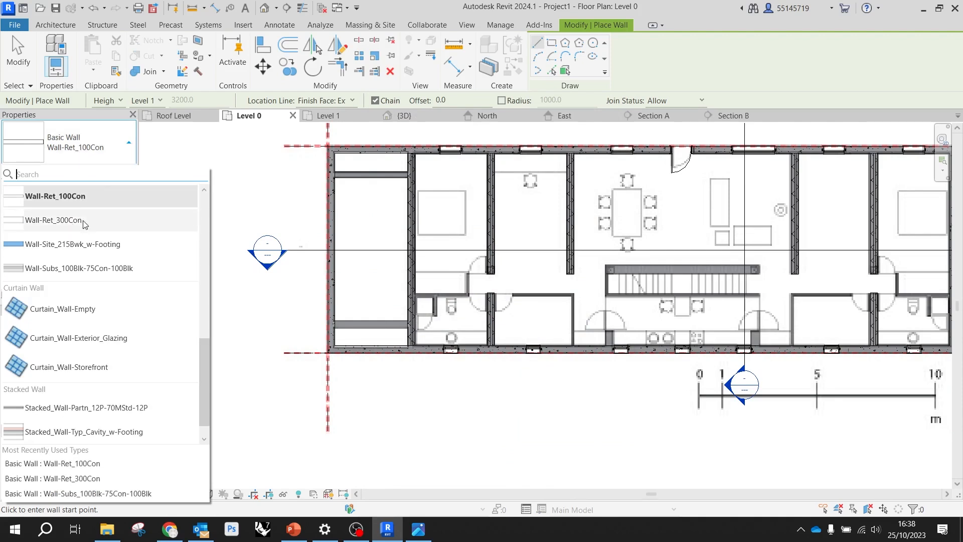
scroll(536, 300, "up", 5)
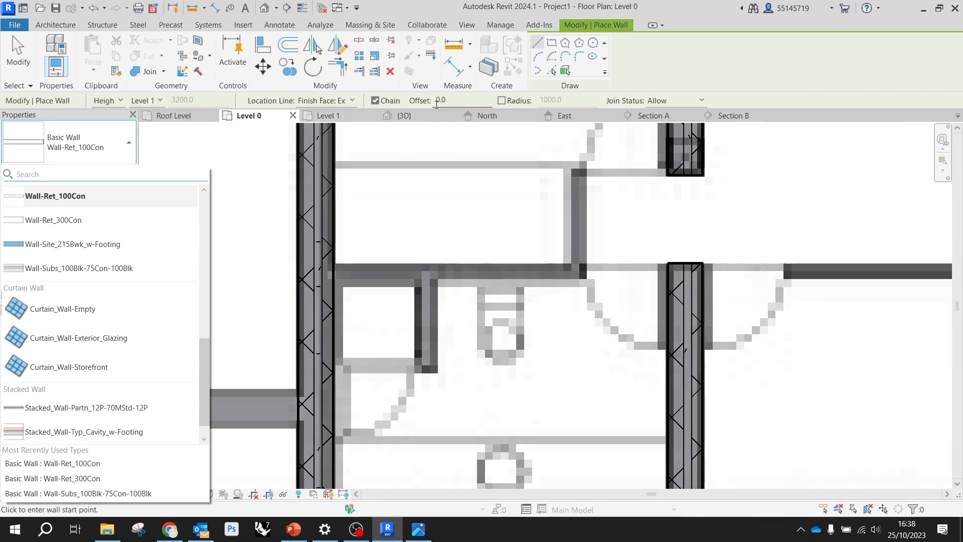
left_click(335, 102)
left_click(335, 102)
left_click(326, 131)
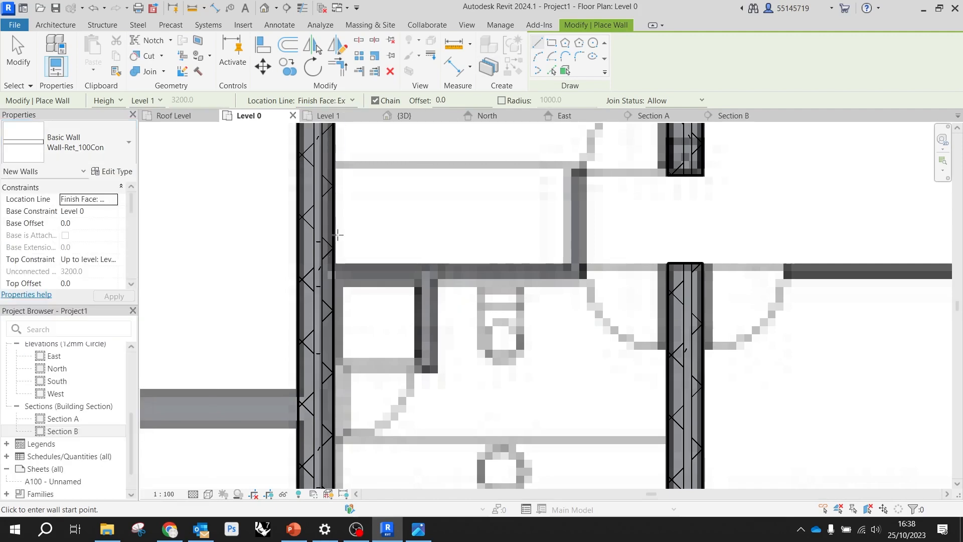
left_click(333, 263)
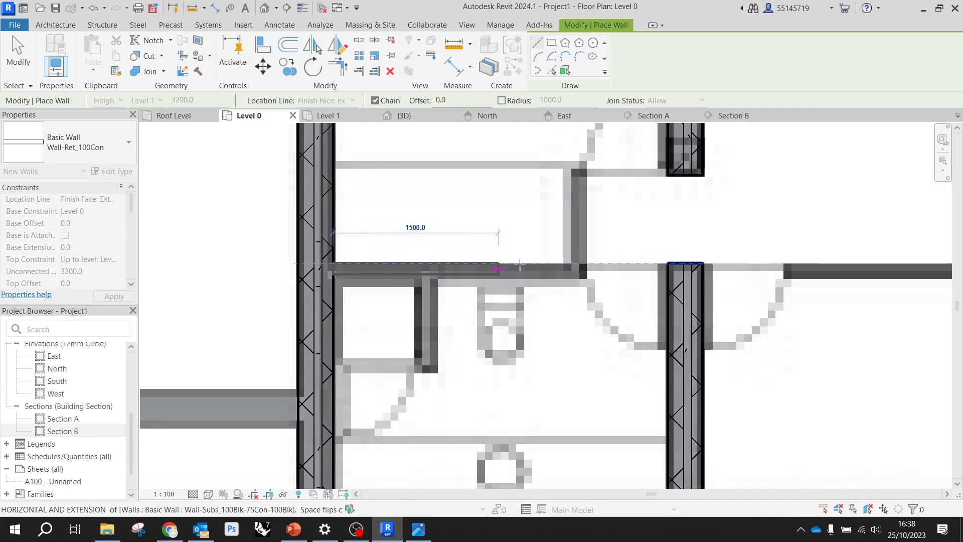
left_click(676, 263)
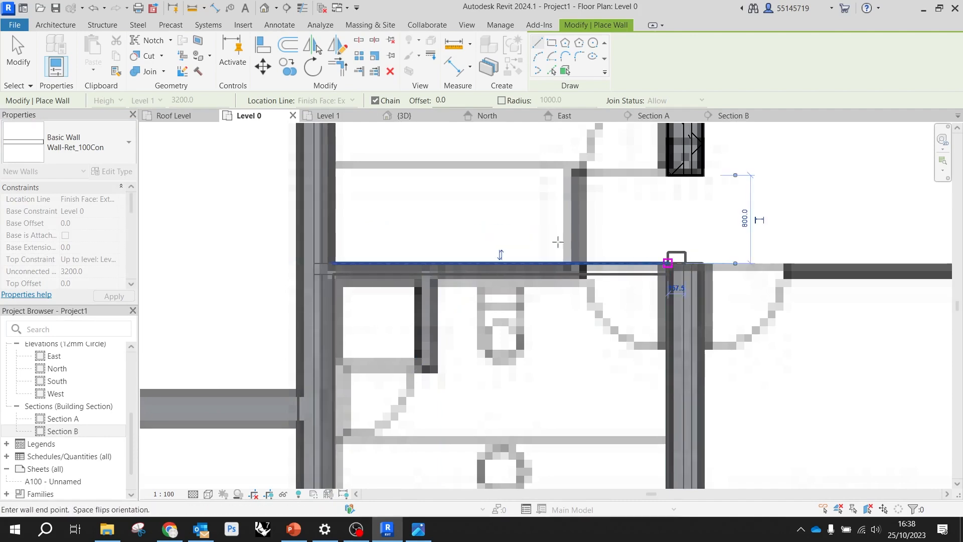
Continue the Wall-Ret_100Con chain through the west bathroom wall, about 3300 mm east beyond it, and about 2200 mm south to the exterior wall
scroll(652, 256, "down", 2)
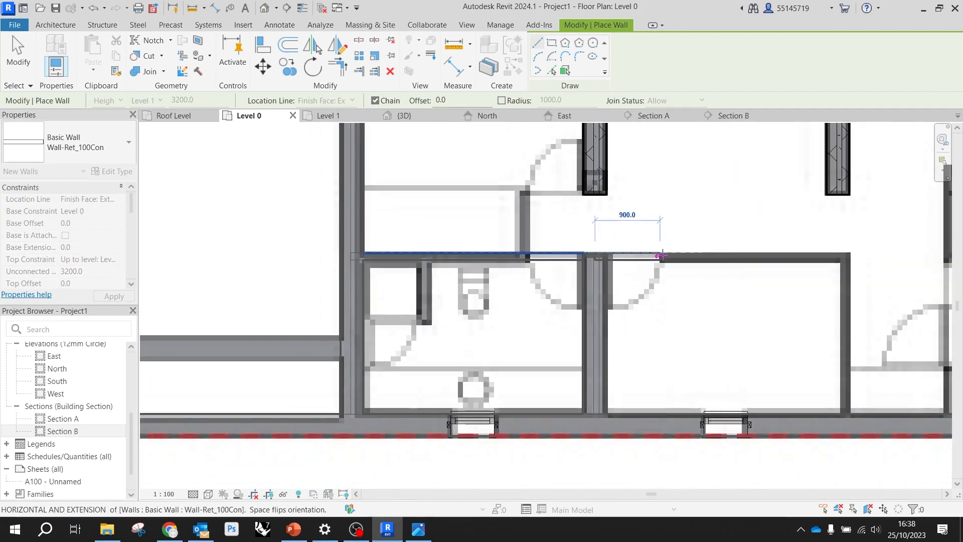
scroll(645, 259, "up", 2)
left_click(702, 263)
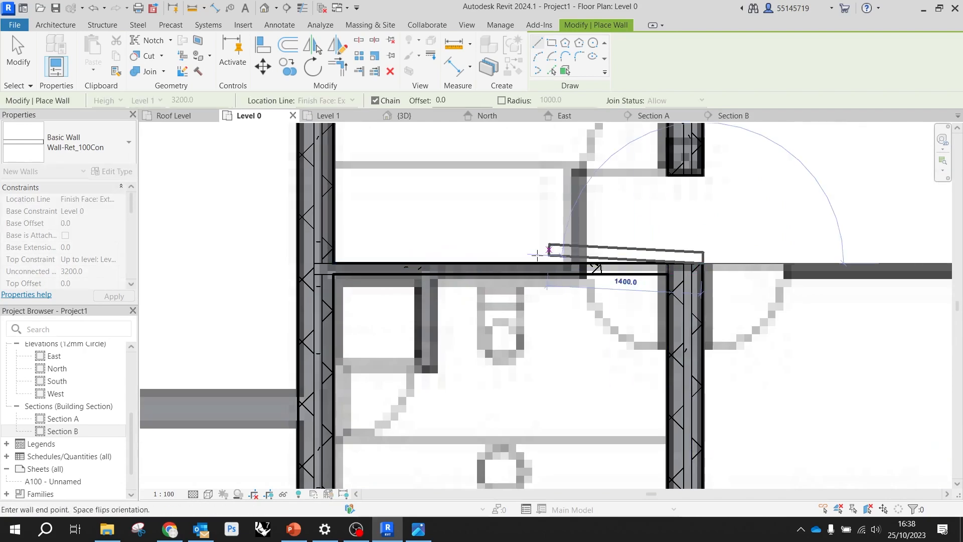
scroll(532, 251, "down", 3)
scroll(817, 261, "up", 1)
scroll(817, 261, "up", 1)
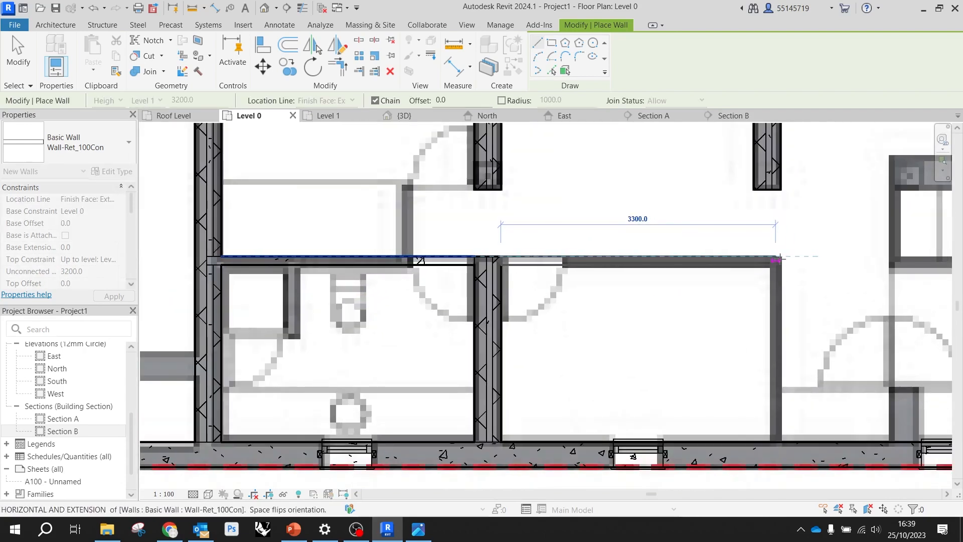
left_click(782, 260)
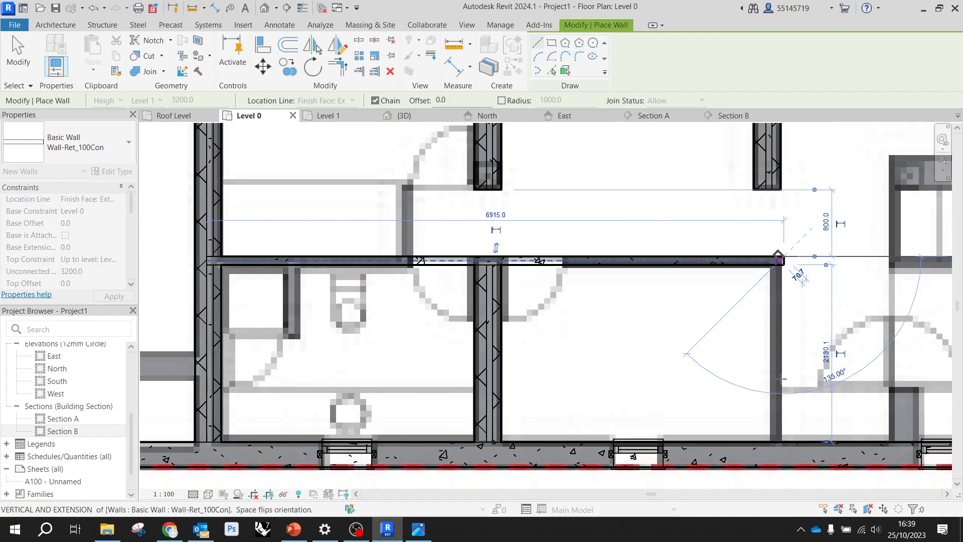
left_click(782, 442)
scroll(419, 288, "down", 7)
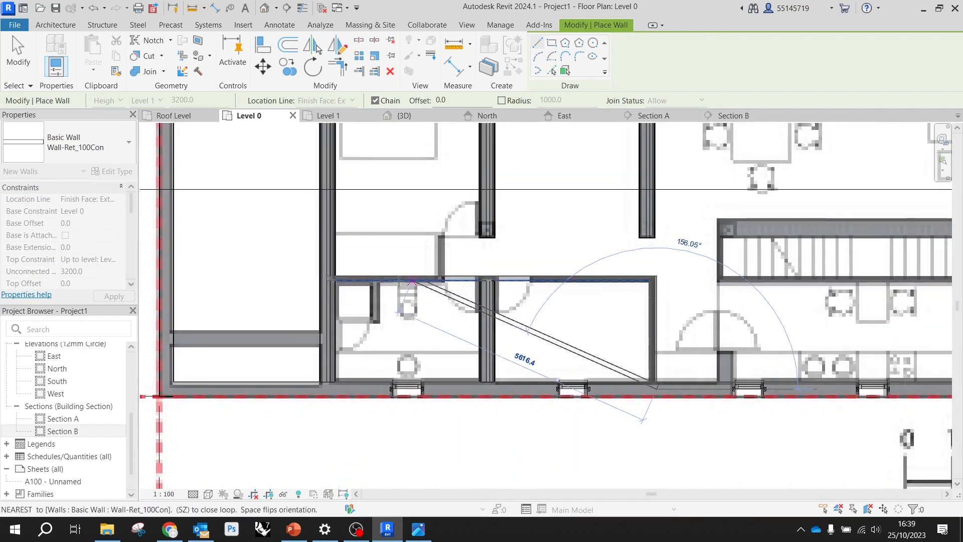
scroll(652, 286, "up", 8)
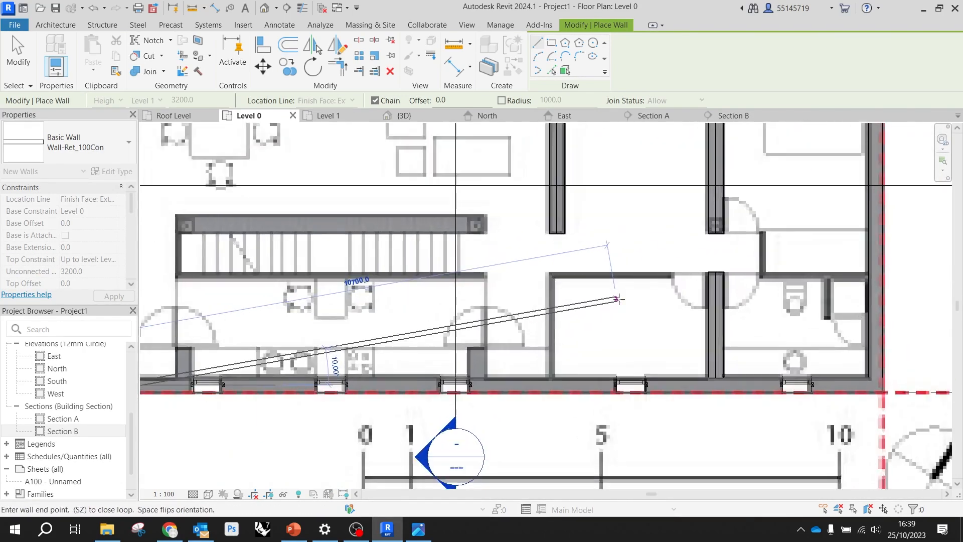
key("Escape")
Draw the west wall of the matching east room in Wall-Ret_100Con, about 2230 mm north from the south exterior wall
scroll(524, 402, "down", 8)
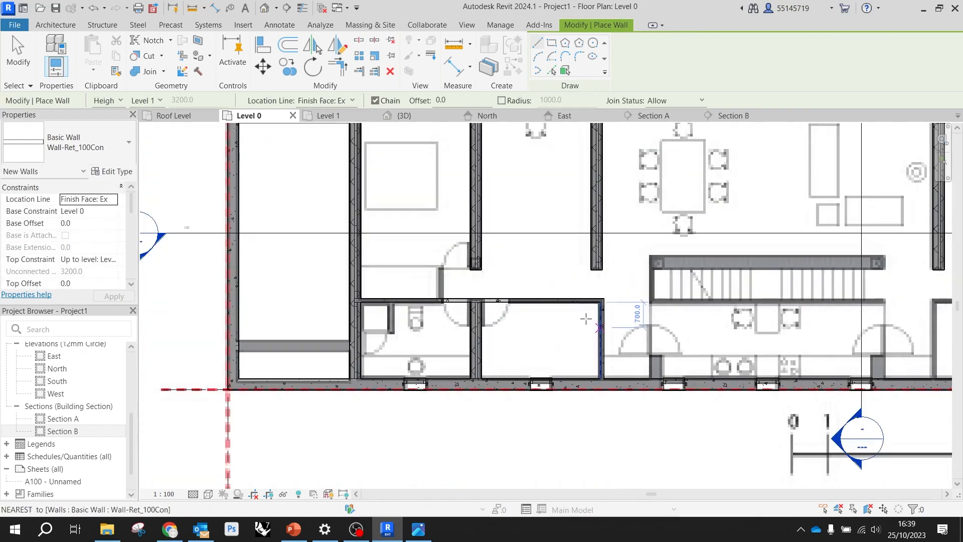
scroll(700, 349, "up", 8)
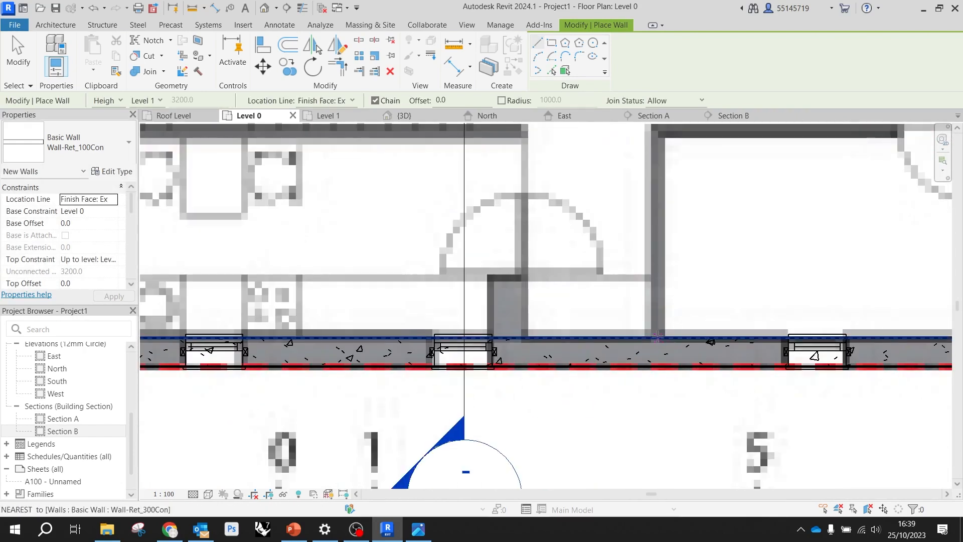
left_click(654, 336)
scroll(643, 294, "down", 2)
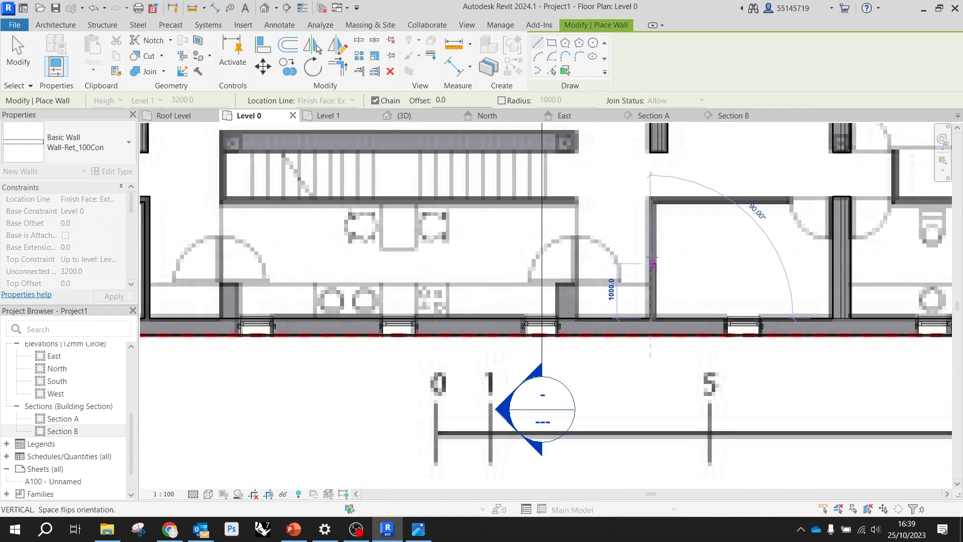
left_click(650, 197)
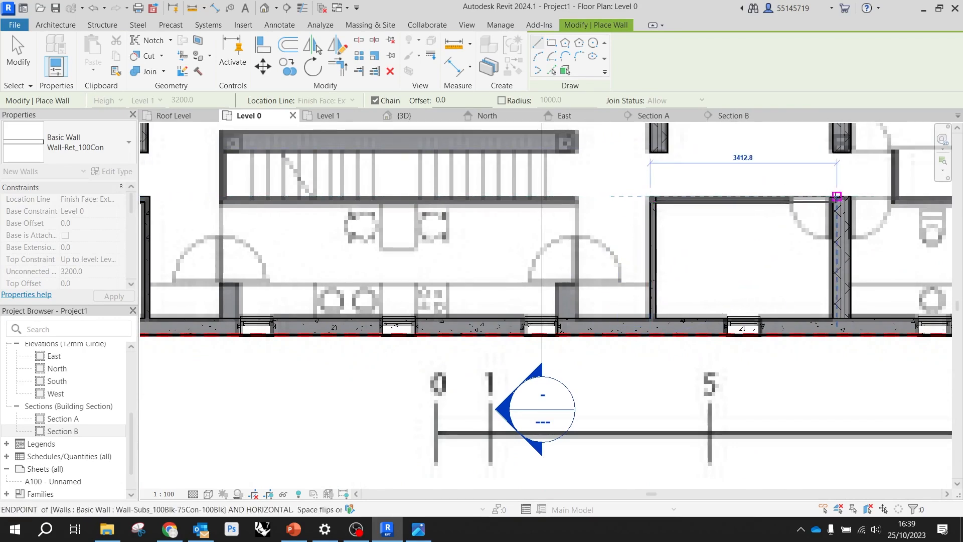
Try to draw the east corridor wall from the new room corner to the far side of the bathroom door, and undo that segment
left_click(891, 197)
scroll(692, 196, "down", 2)
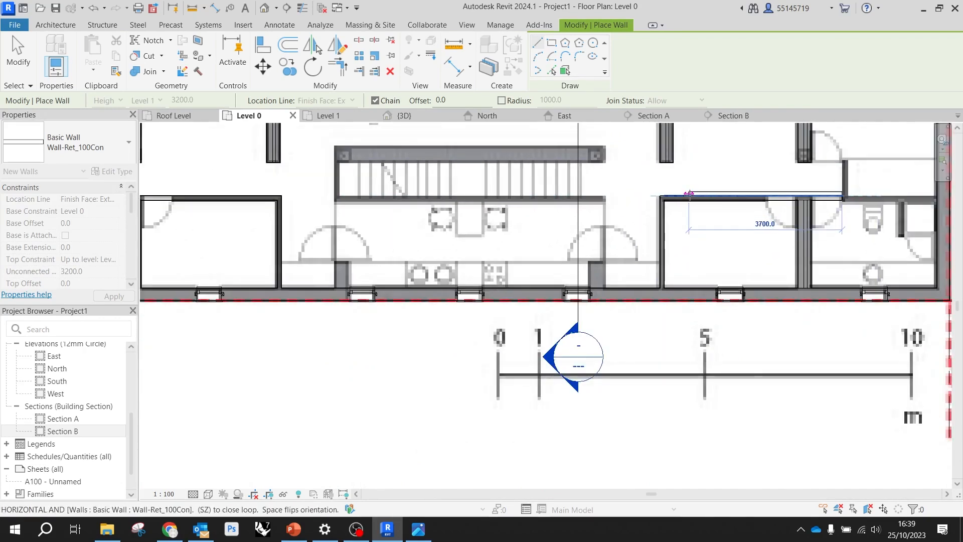
scroll(822, 207, "up", 2)
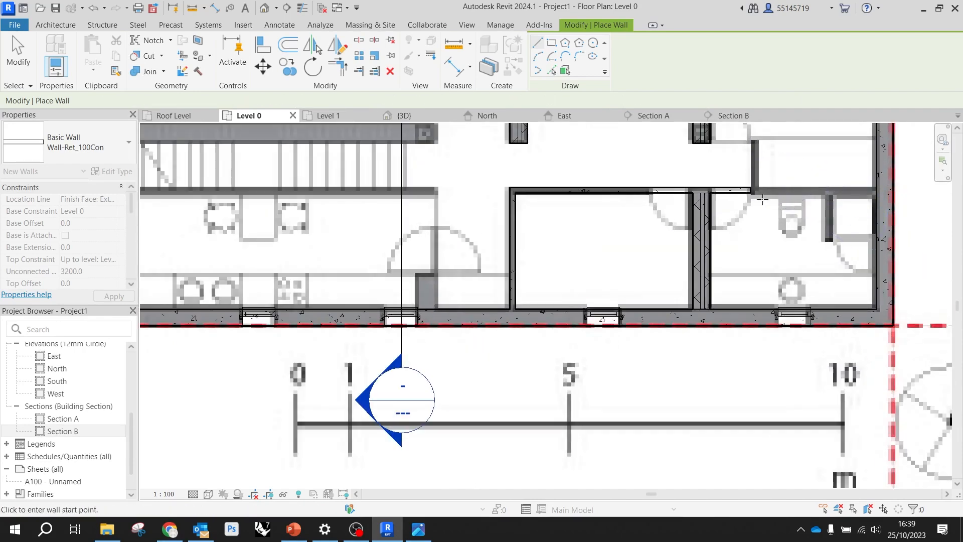
key("ctrl+z")
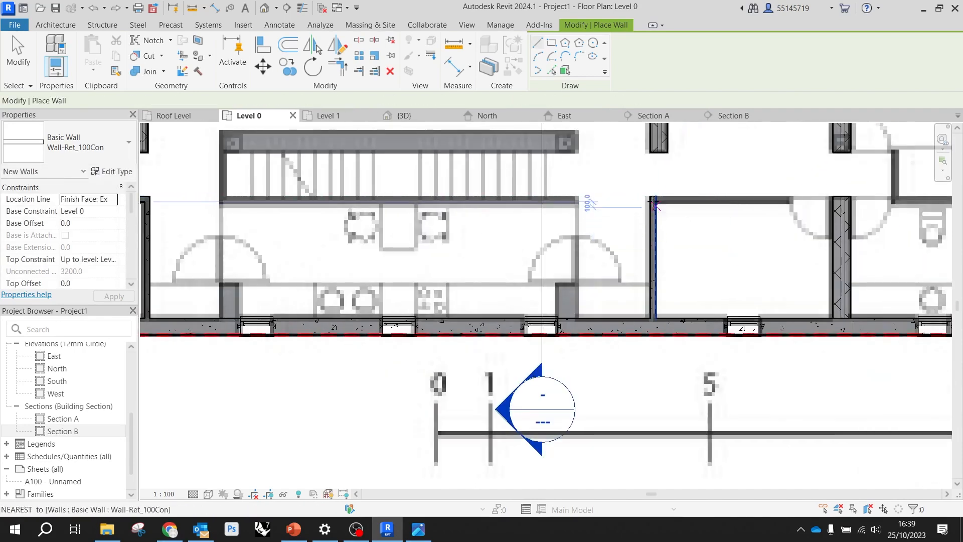
Draw the east corridor wall in Wall-Ret_100Con from the new room's northwest corner to the east exterior wall
left_click(650, 196)
scroll(283, 220, "down", 1)
scroll(843, 204, "up", 1)
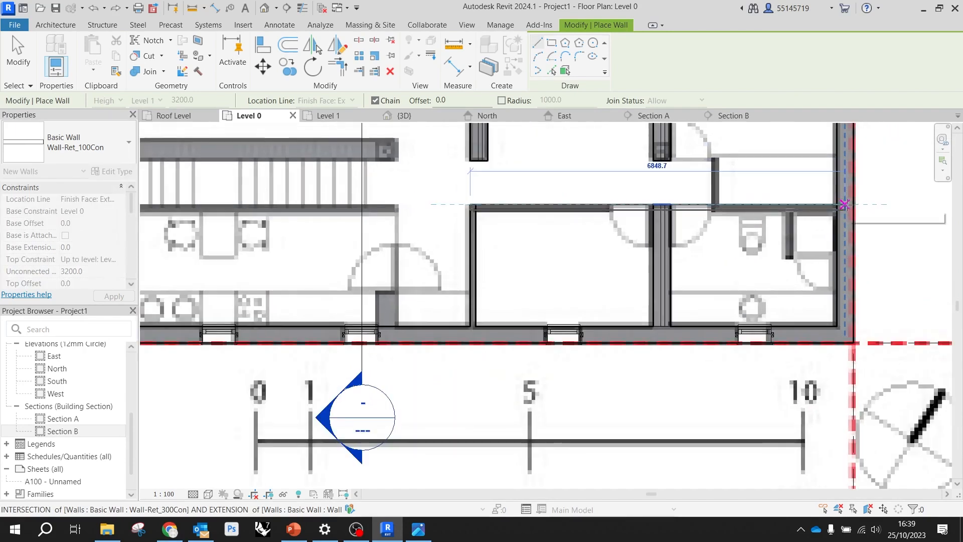
left_click(836, 204)
key("Escape")
key("Escape")
scroll(652, 215, "down", 2)
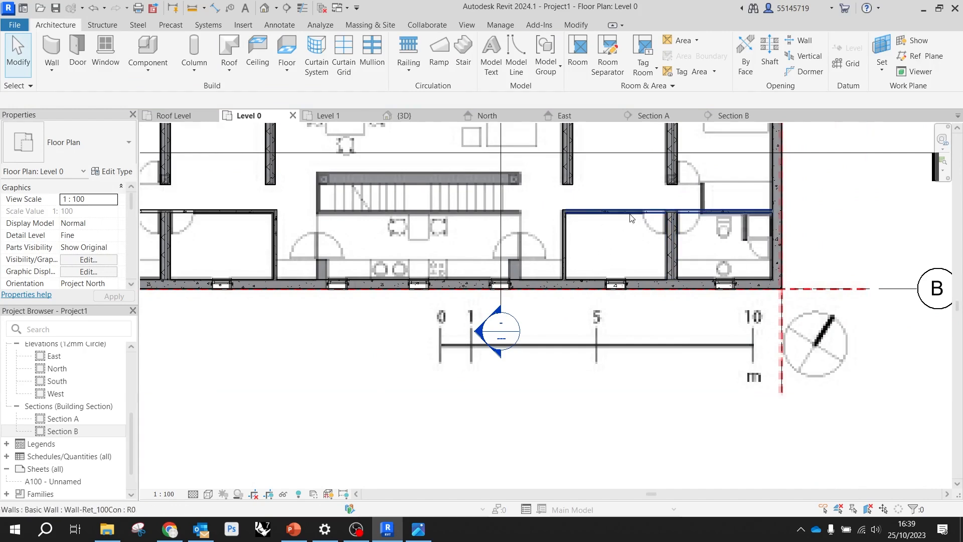
scroll(697, 205, "down", 2)
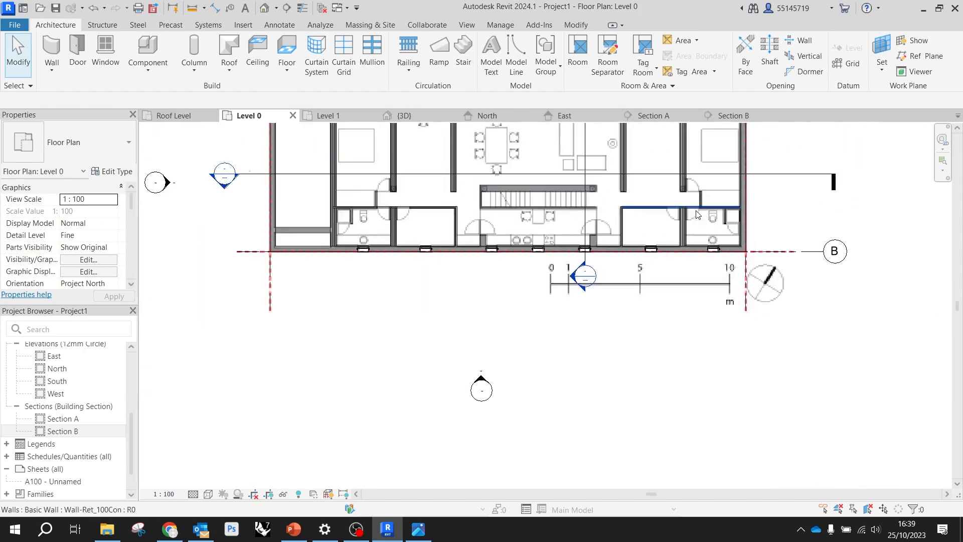
scroll(389, 223, "up", 1)
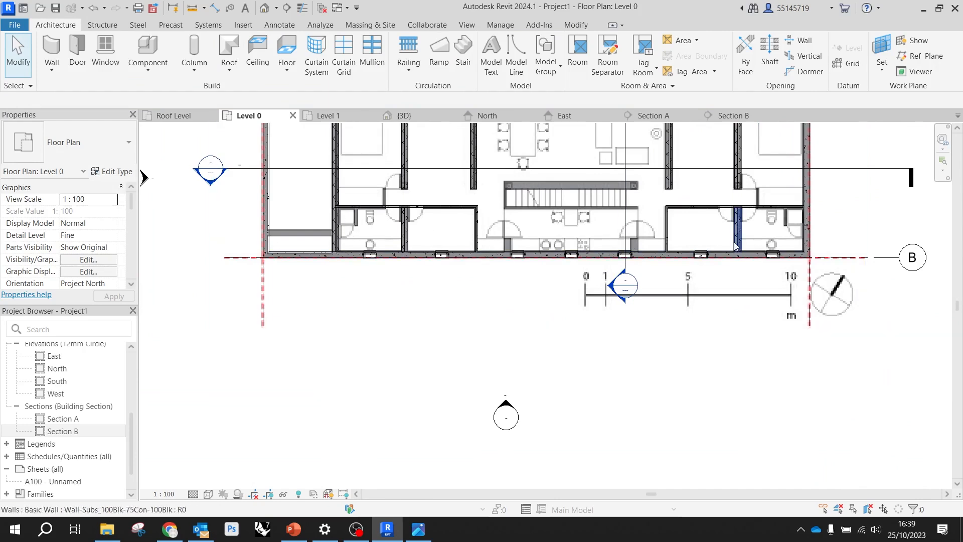
scroll(745, 203, "up", 3)
middle_click_drag(746, 203, 658, 314)
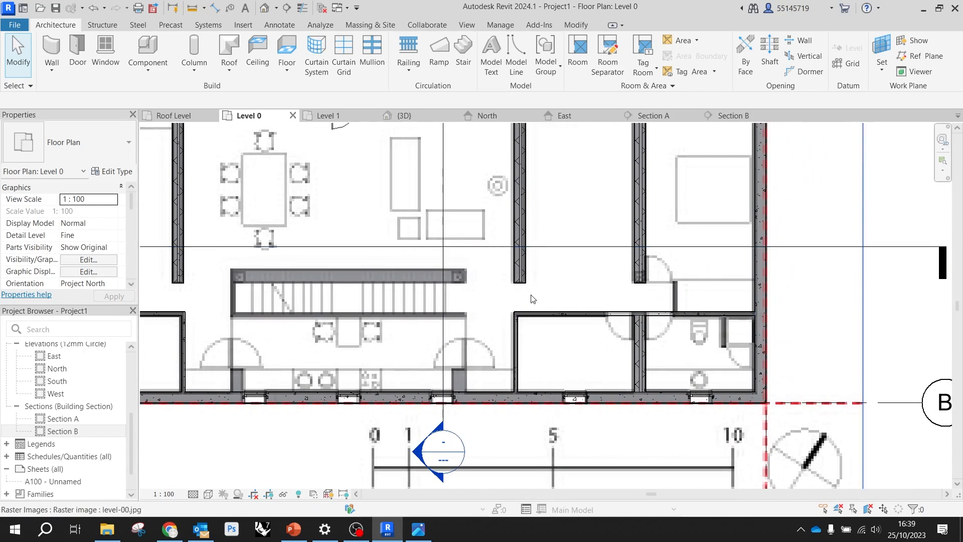
middle_click_drag(616, 272, 598, 247)
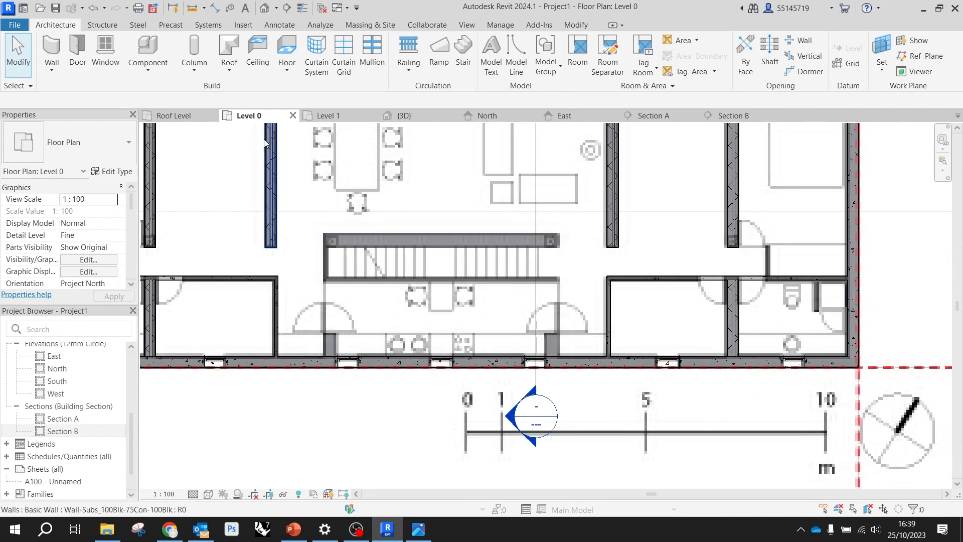
Place two Doors_IntSgl 810x2110mm doors in the east corridor wall, hinged beside the bathroom partition on either side and opening into the rooms
left_click(78, 46)
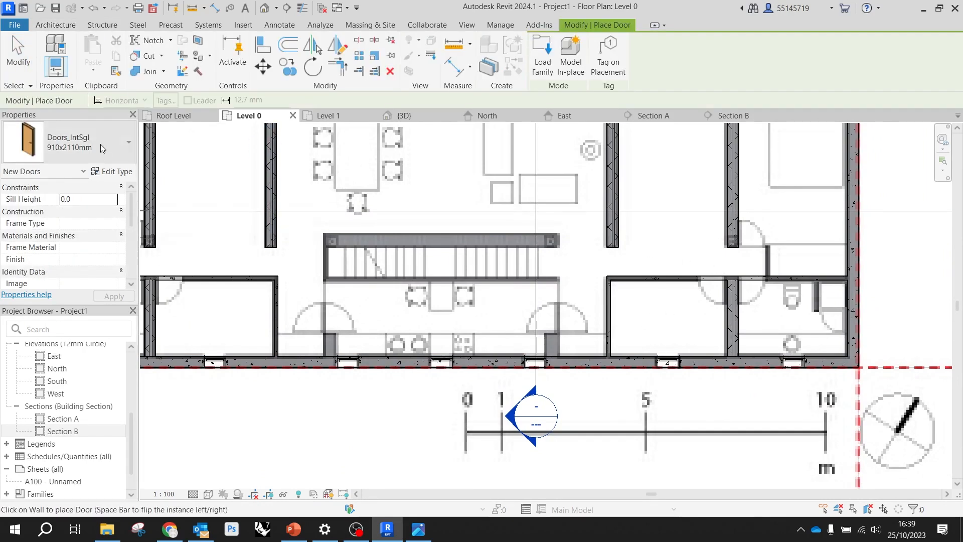
left_click(75, 148)
left_click(78, 268)
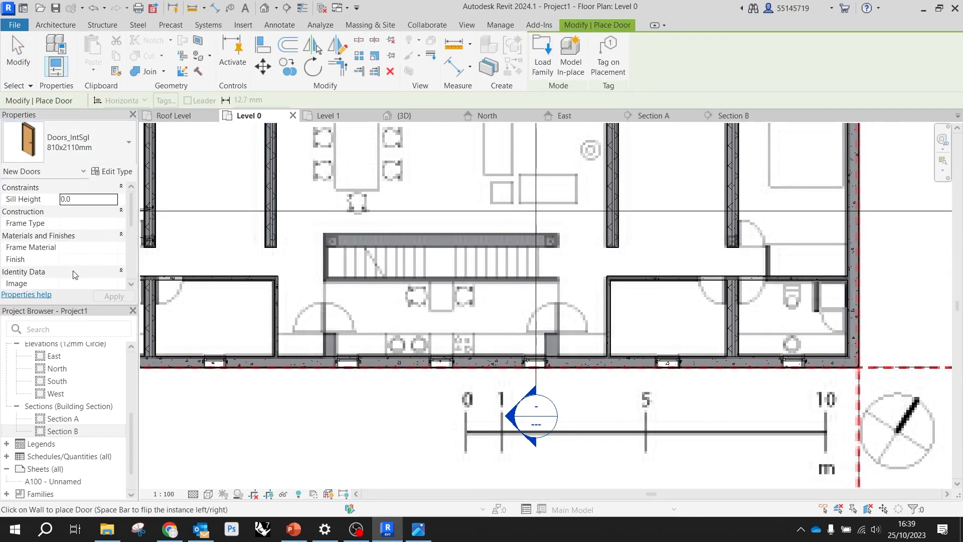
scroll(714, 313, "up", 3)
scroll(709, 269, "up", 2)
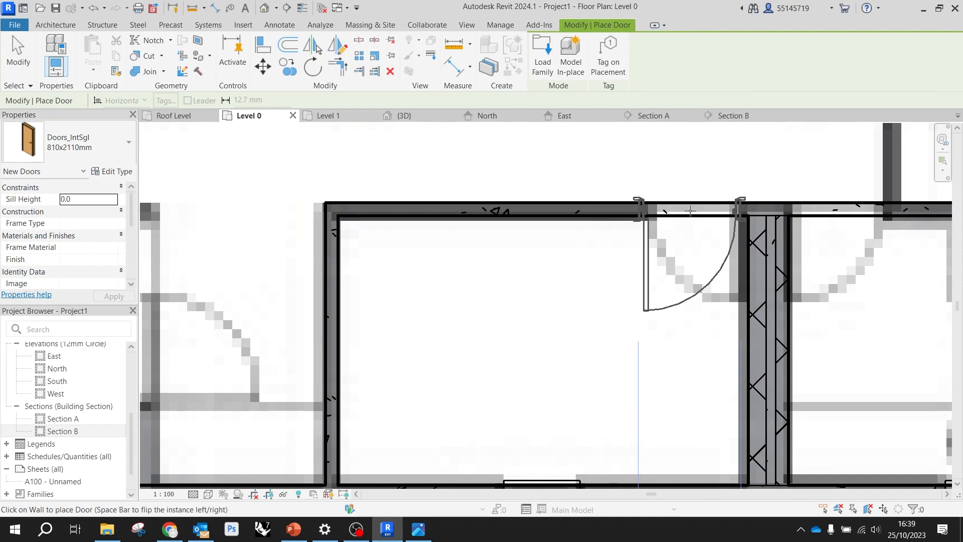
key("space")
key("space")
key("space")
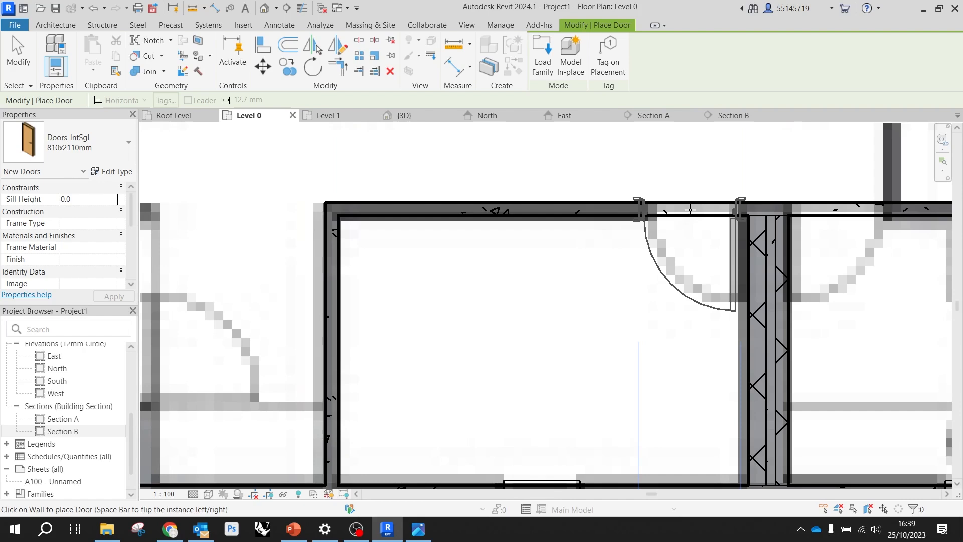
left_click(690, 209)
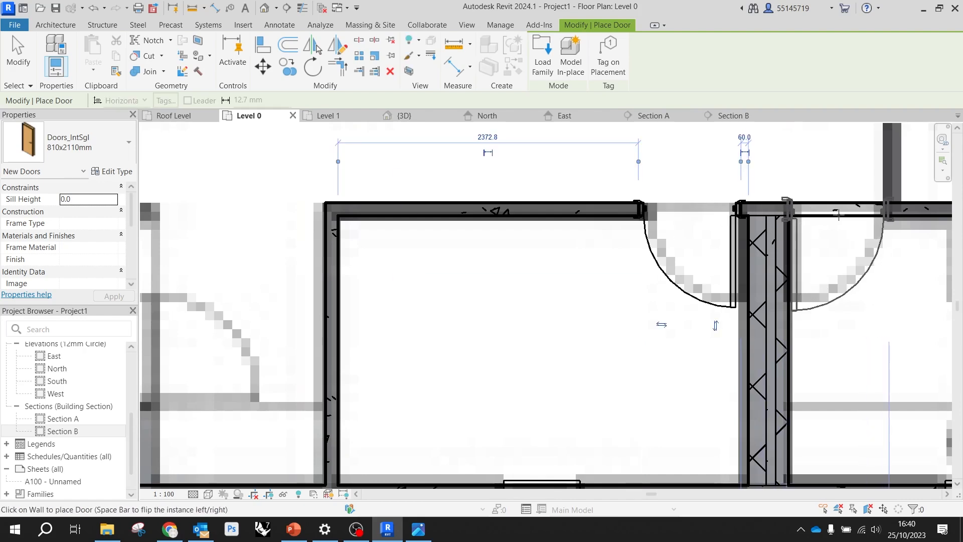
left_click(834, 213)
Place two matching 810x2110mm doors in the west corridor wall, one on each side of the bathroom partition, opening into the rooms
scroll(680, 213, "down", 2)
scroll(759, 241, "down", 9)
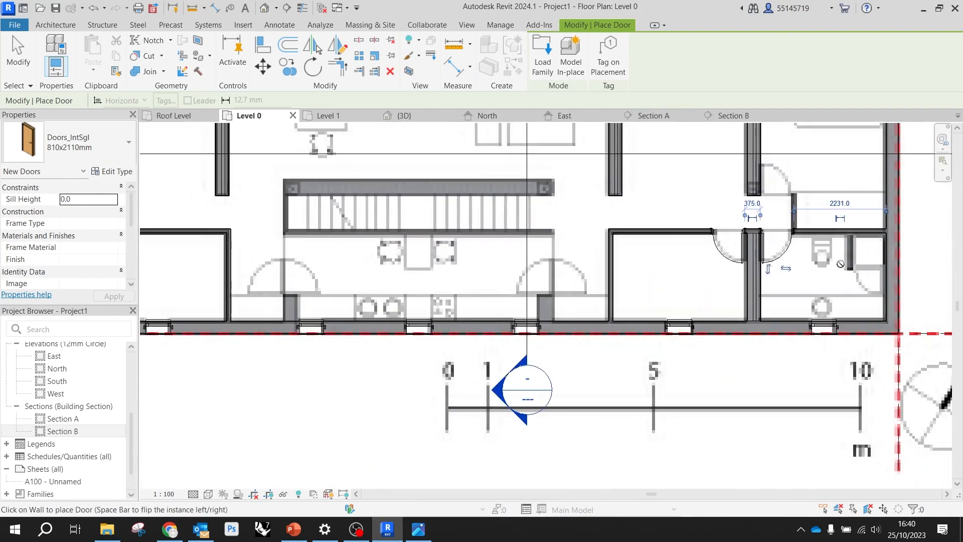
scroll(363, 236, "up", 4)
scroll(362, 237, "up", 5)
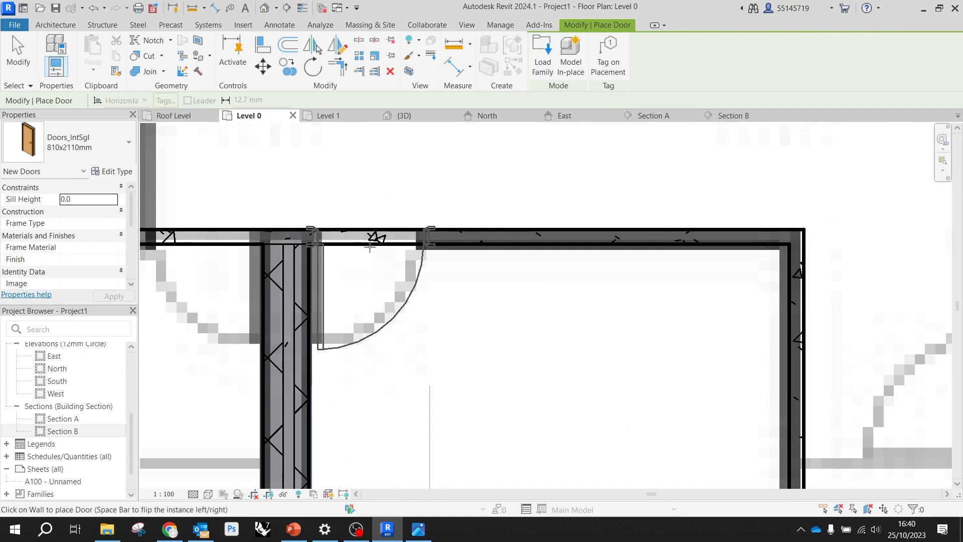
left_click(369, 246)
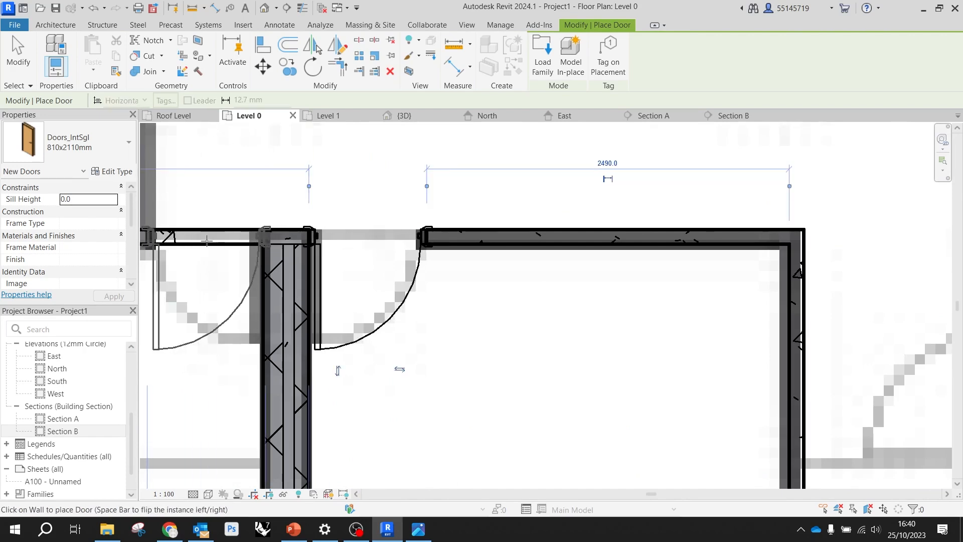
left_click(207, 241)
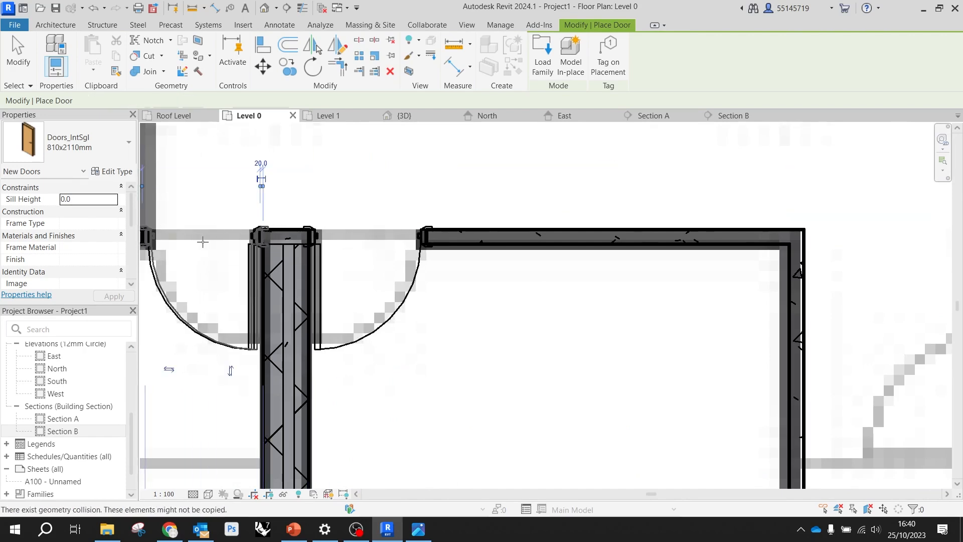
scroll(500, 269, "down", 1)
scroll(500, 268, "down", 2)
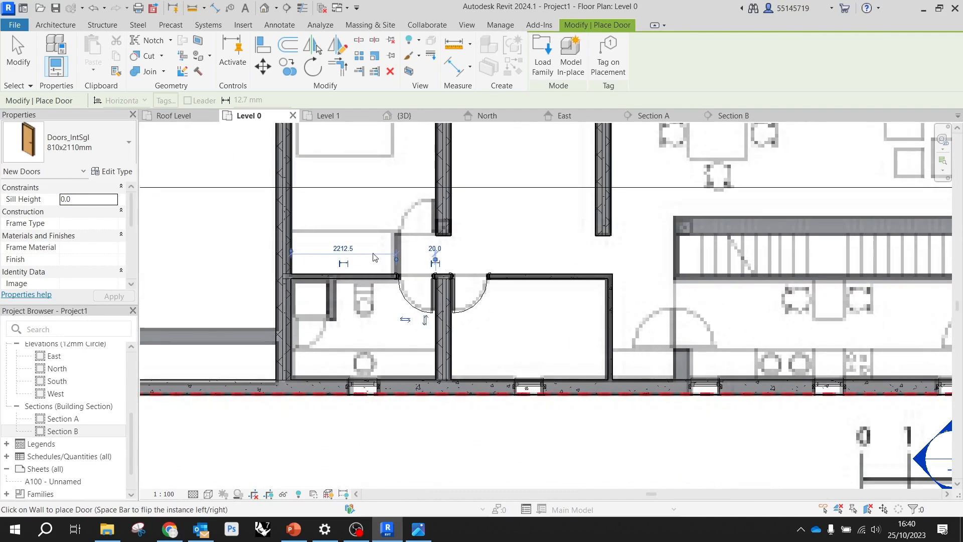
key("Escape")
key("Escape")
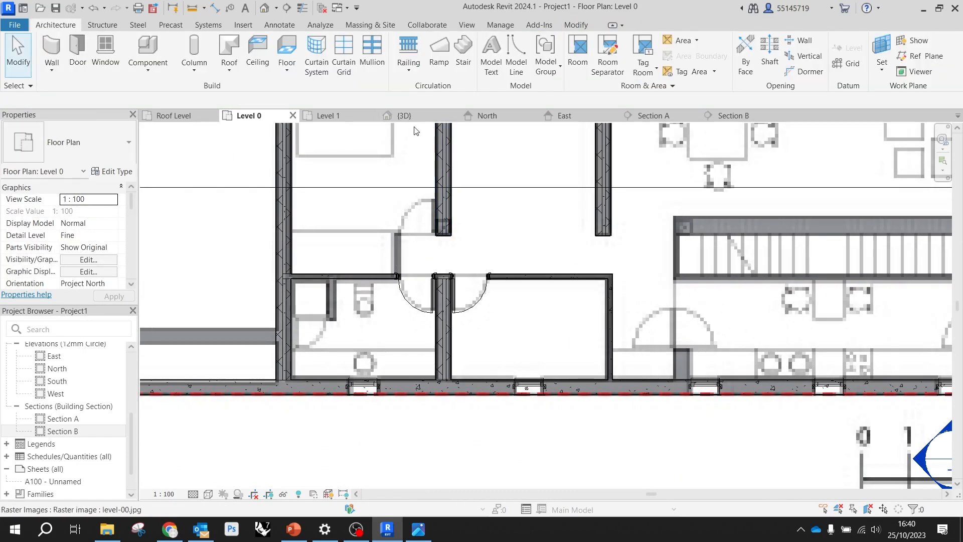
Draw a Wall-Subs_100Blk-75Con-100Blk wall, located by Finish Face: Exterior, over the thick wall north of the central stair, about 6500 mm long
scroll(360, 239, "down", 3)
scroll(672, 239, "up", 3)
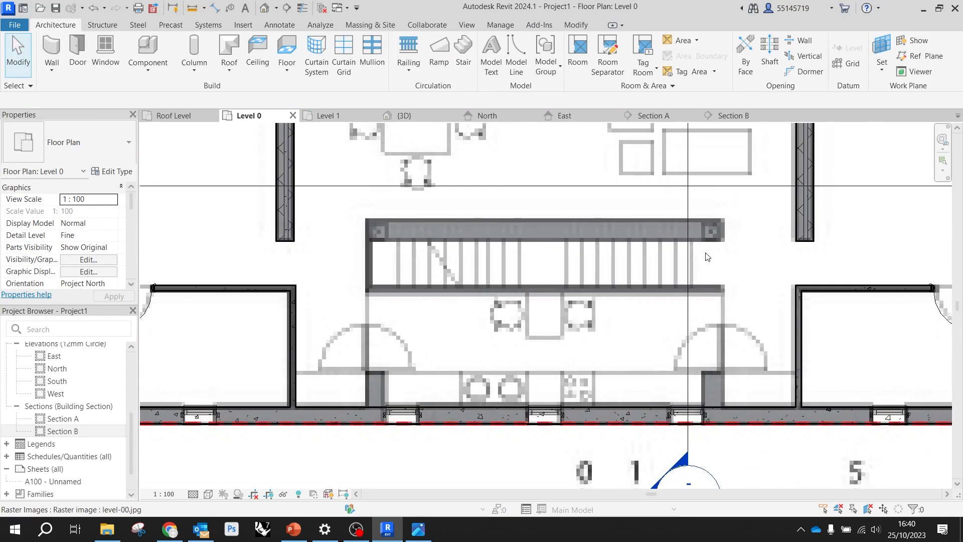
left_click(51, 52)
left_click(90, 144)
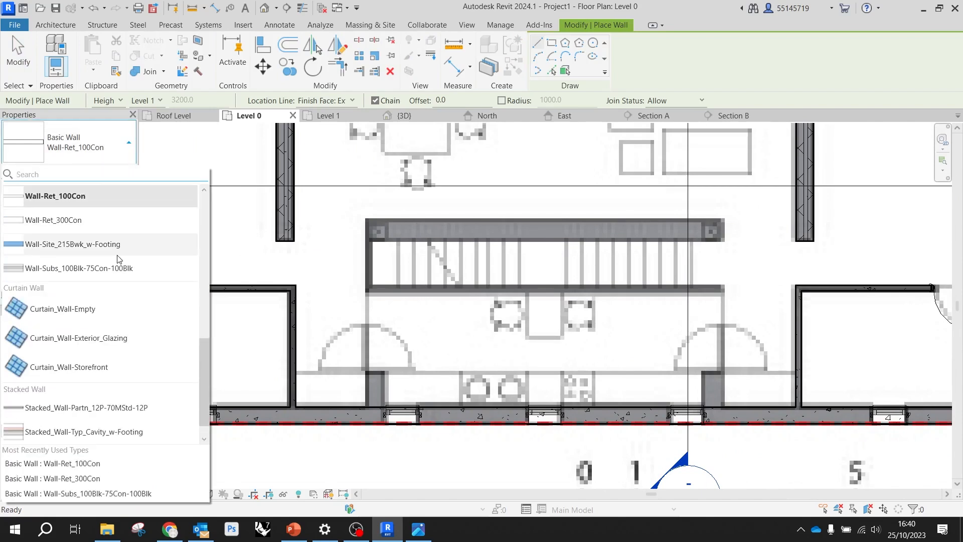
left_click(98, 271)
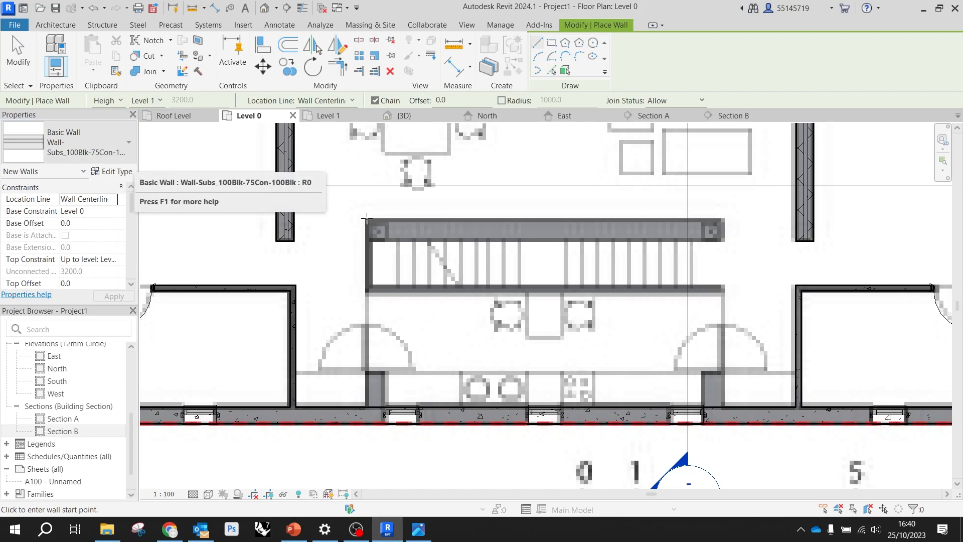
left_click(368, 213)
key("Escape")
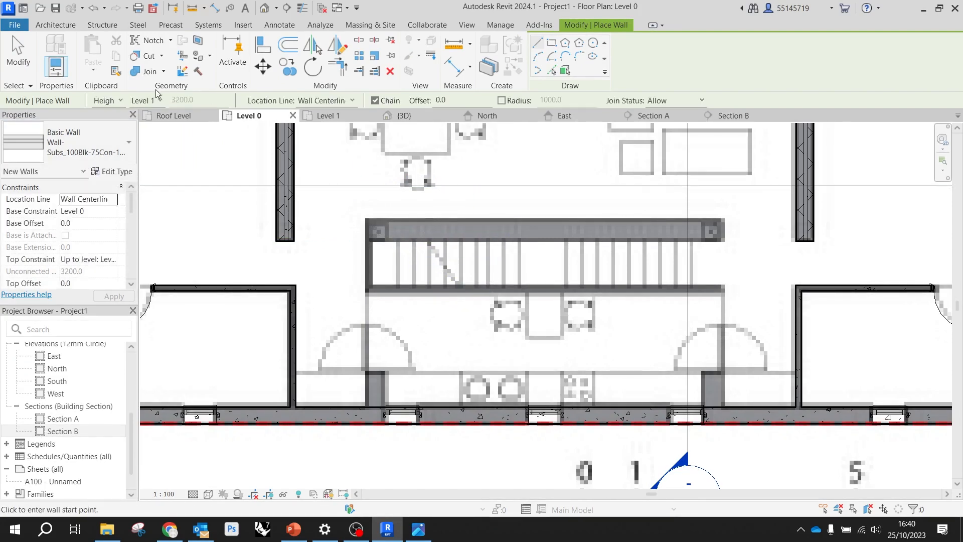
left_click(334, 101)
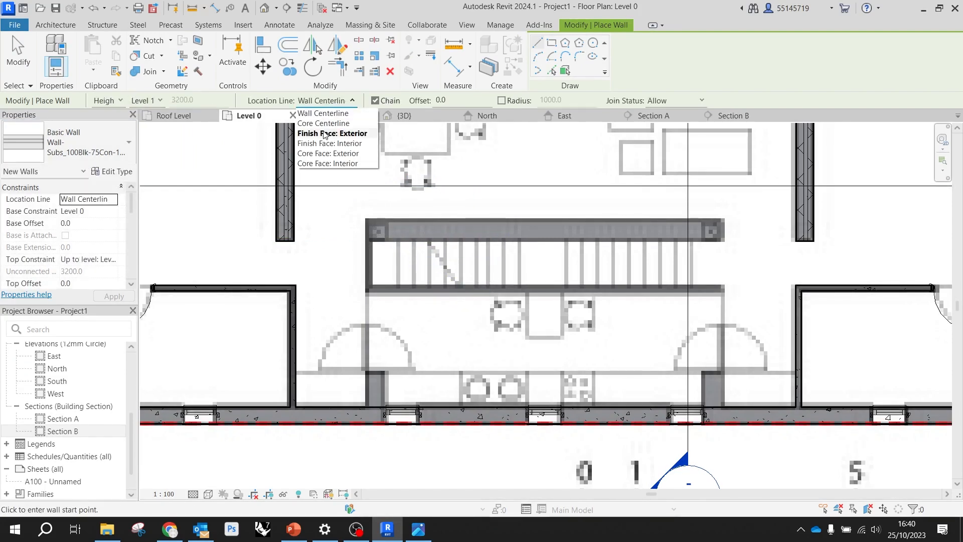
left_click(337, 134)
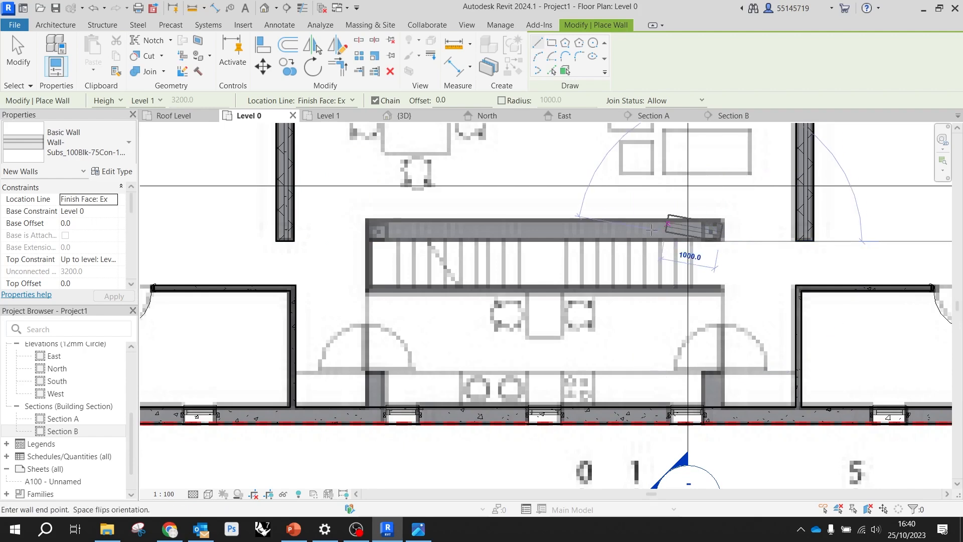
left_click(721, 241)
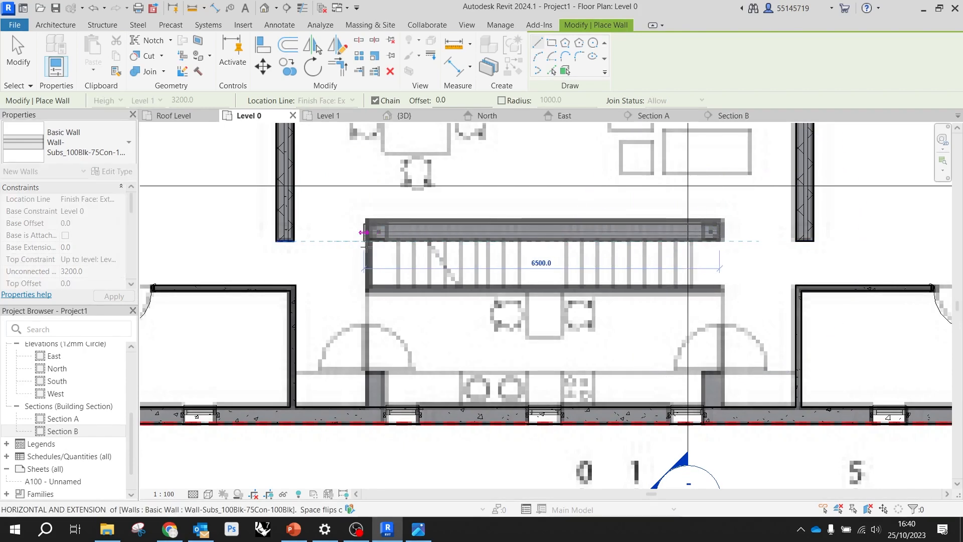
scroll(363, 238, "up", 5)
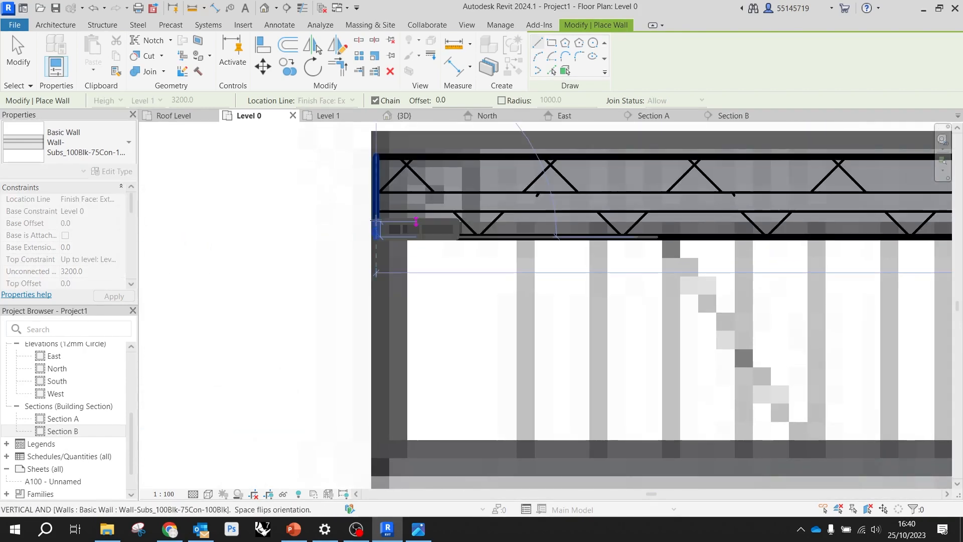
left_click(381, 220)
key("Escape")
key("Escape")
scroll(333, 241, "down", 5)
scroll(592, 241, "down", 3)
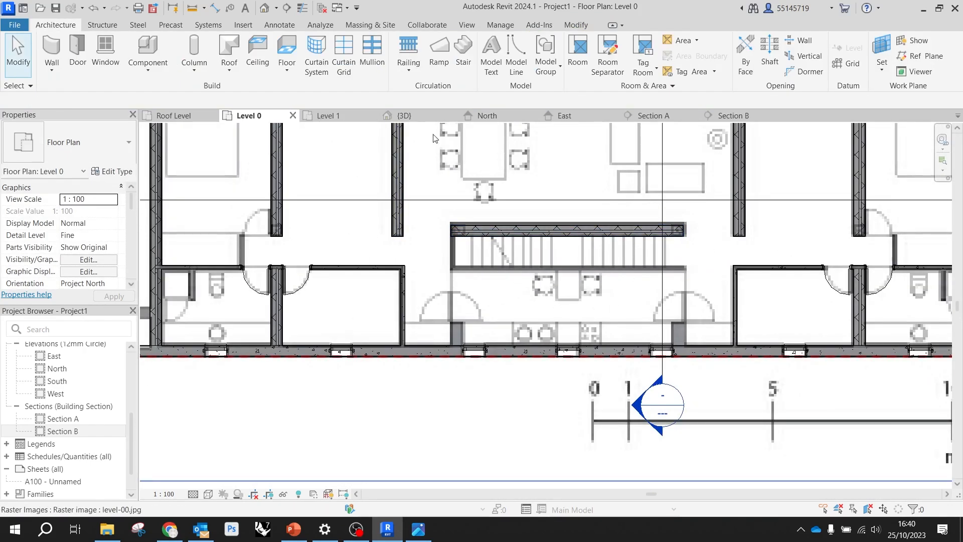
In the 3D view, raise the top face of the section box above the Level 0 walls and the floor slab over them
left_click(415, 116)
scroll(601, 321, "up", 2)
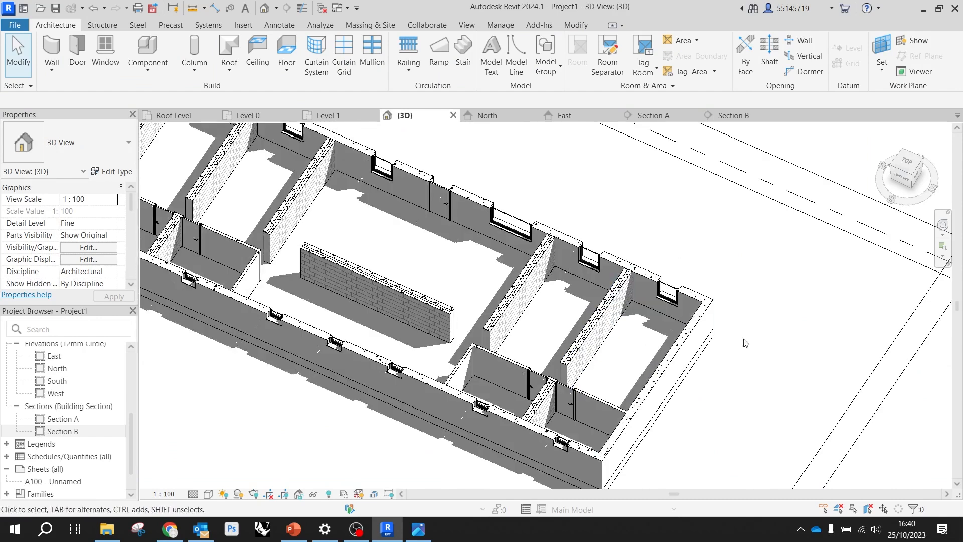
scroll(726, 274, "down", 2)
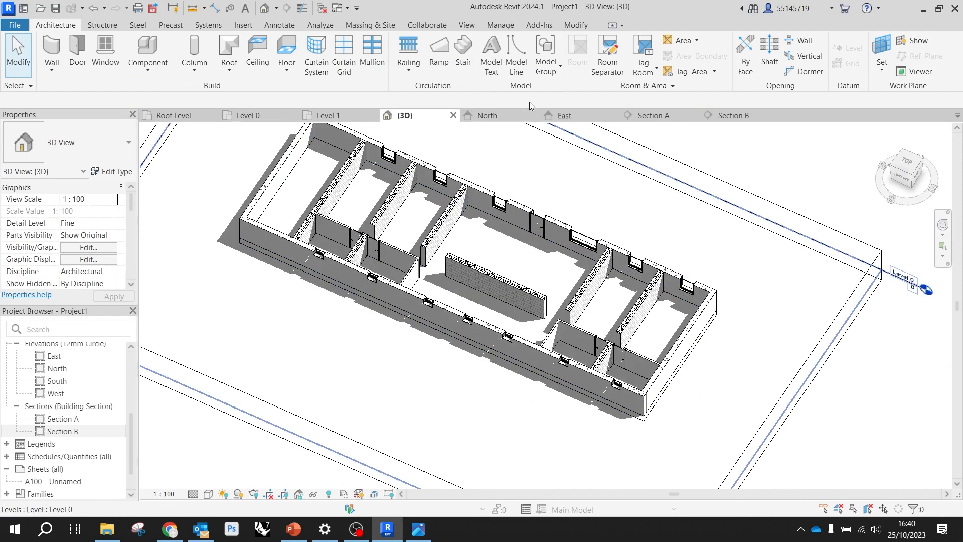
scroll(561, 307, "up", 3)
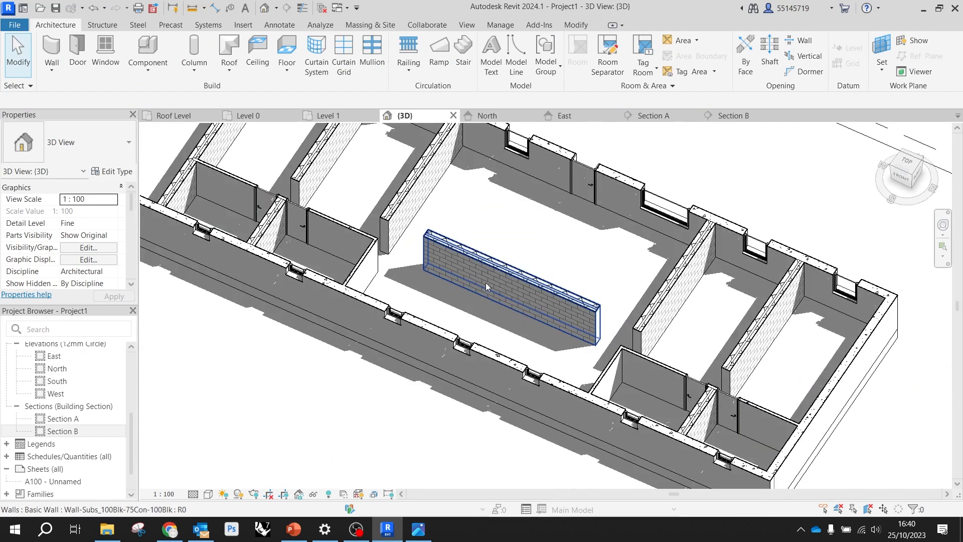
scroll(503, 284, "down", 2)
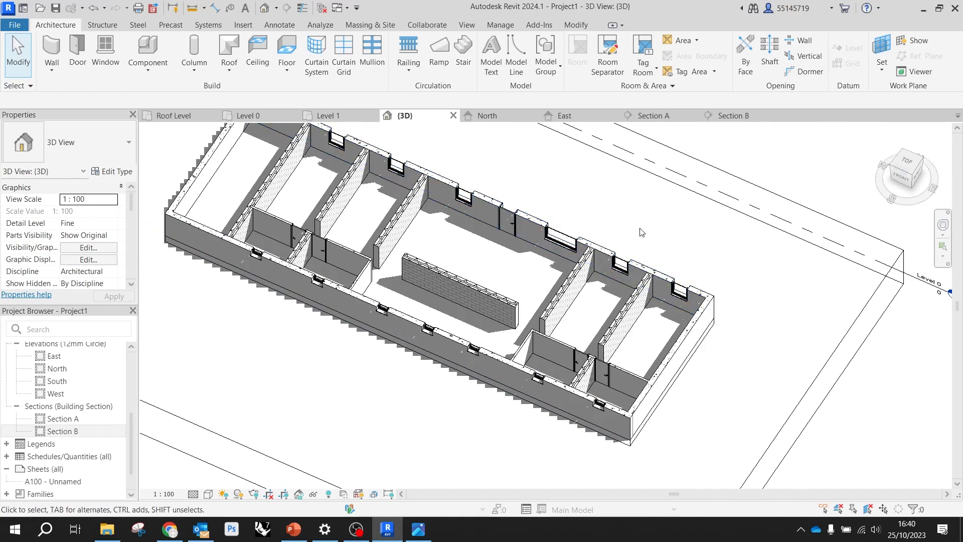
scroll(637, 236, "down", 2)
left_click(729, 362)
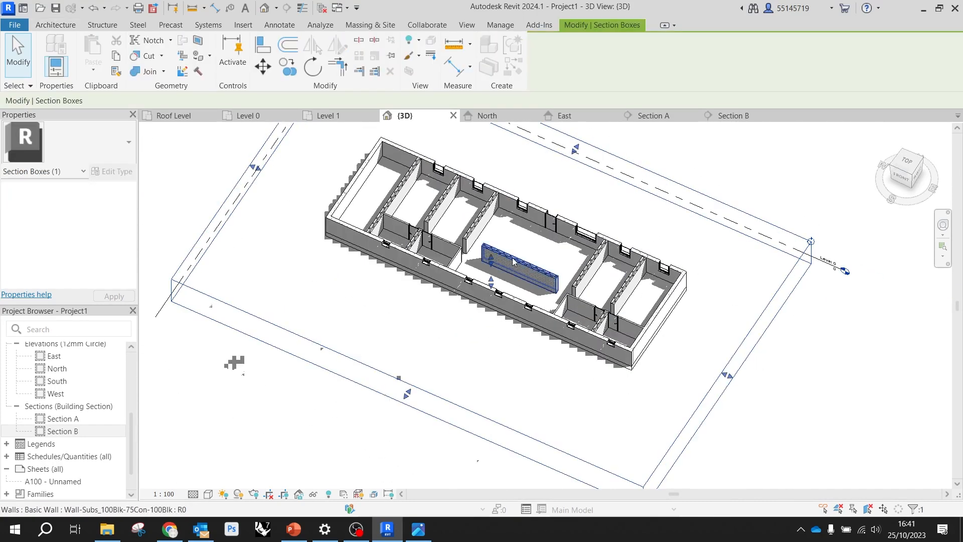
left_click_drag(487, 217, 487, 218)
scroll(502, 238, "up", 2)
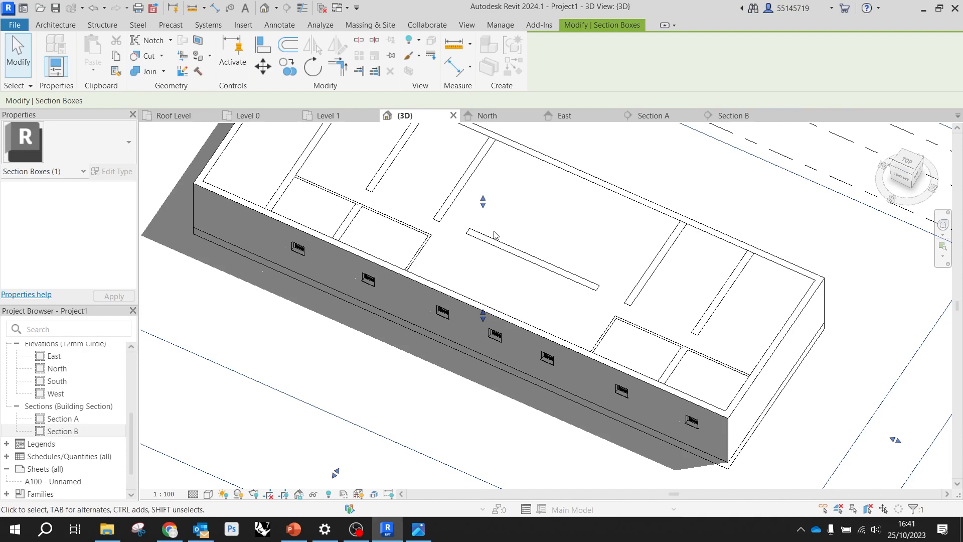
middle_click_drag(662, 280, 626, 335, "shift")
left_click(748, 435)
Select the whole building in the 3D view and filter the selection to the Walls category only
left_click_drag(782, 440, 351, 234)
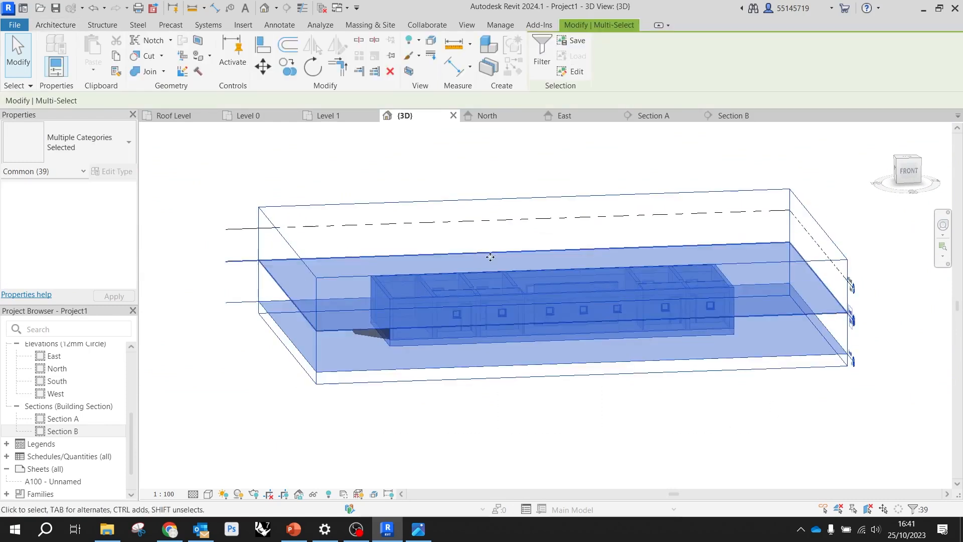
left_click(544, 54)
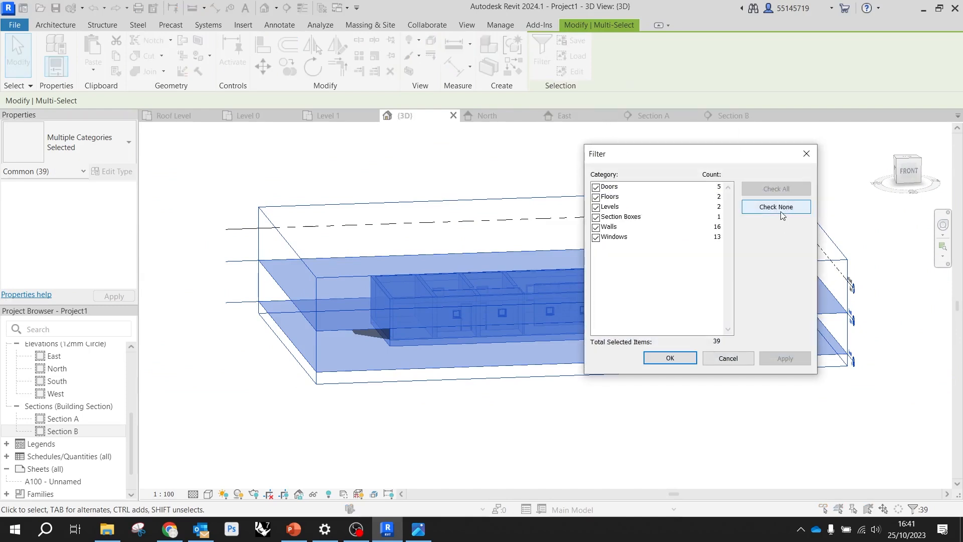
left_click(780, 208)
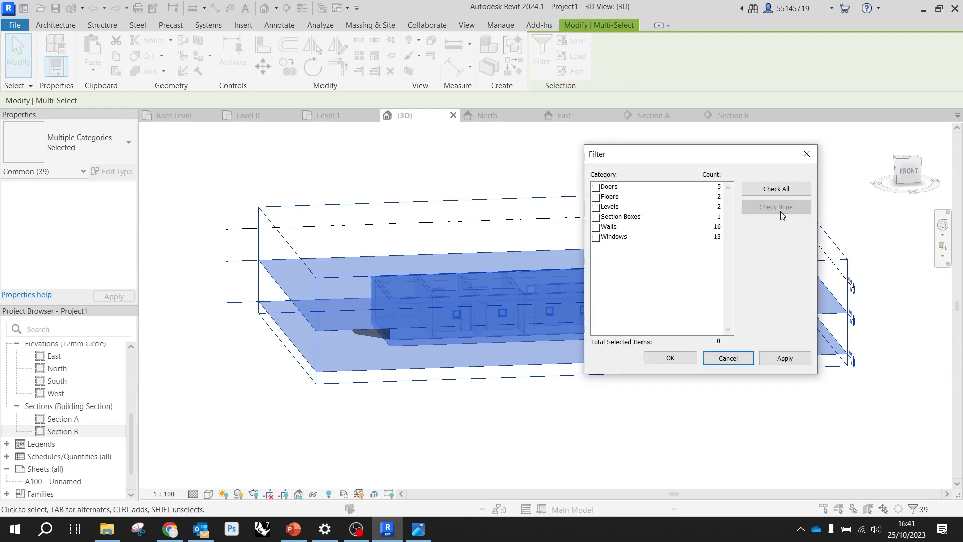
left_click(596, 228)
left_click(675, 358)
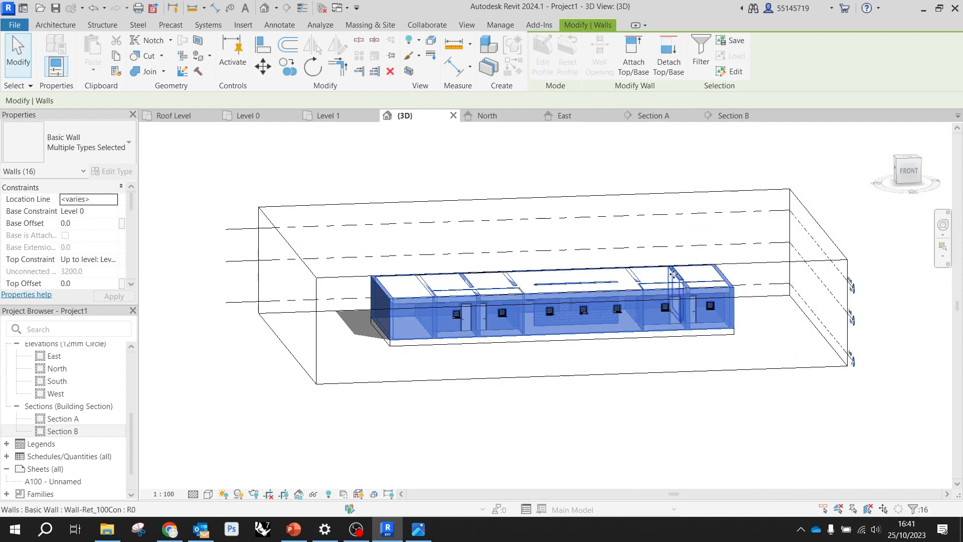
Remove the four exterior walls from the selection and attach the tops of the remaining interior walls to the upper floor slab
scroll(444, 317, "up", 4)
mouse_move(522, 312)
middle_mouse_down("shift")
mouse_move(443, 318)
mouse_move(499, 369)
mouse_move(593, 381)
mouse_move(566, 366)
mouse_move(525, 293)
middle_mouse_up("shift")
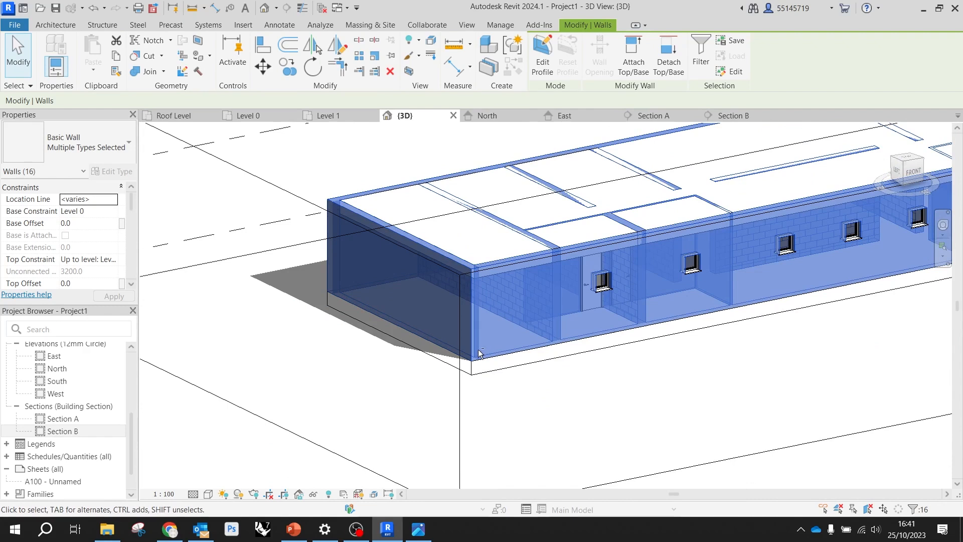
left_click(410, 326, "shift")
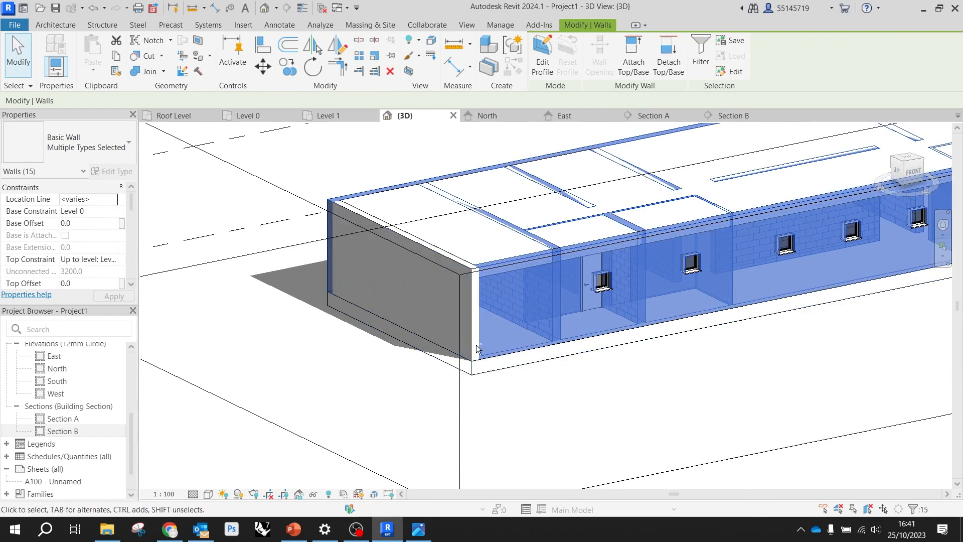
left_click(489, 357, "shift")
scroll(489, 357, "down", 4)
mouse_move(496, 353)
middle_mouse_down("shift")
mouse_move(579, 328)
mouse_move(482, 348)
middle_mouse_up("shift")
scroll(479, 348, "up", 5)
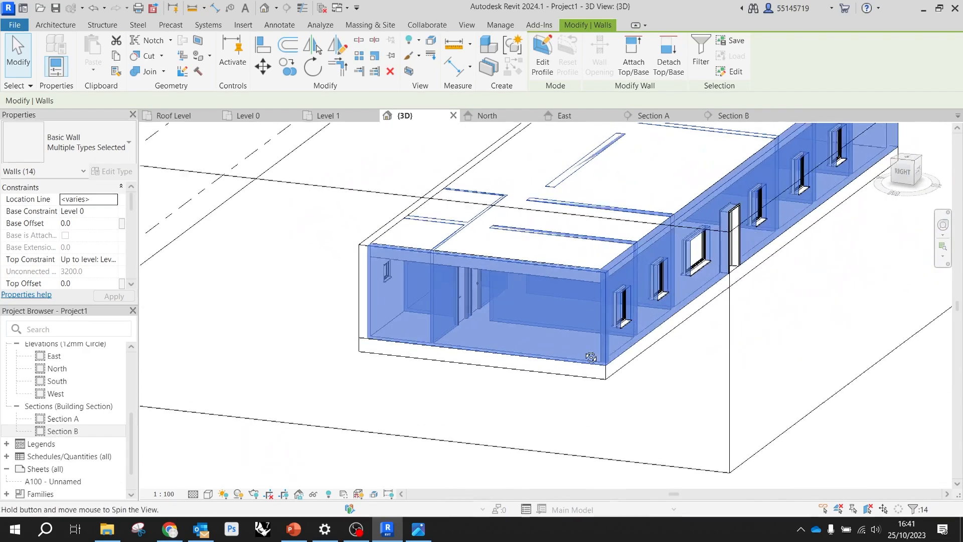
left_click(478, 349, "shift")
middle_click_drag(478, 350, 609, 324, "shift")
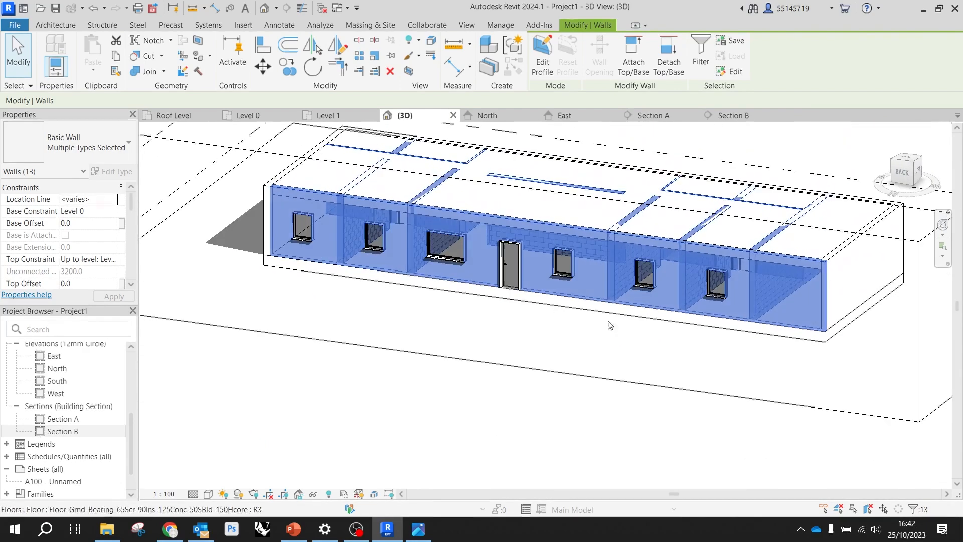
left_click(825, 328, "shift")
mouse_move(640, 275)
middle_mouse_down("shift")
mouse_move(687, 354)
mouse_move(575, 314)
mouse_move(730, 386)
mouse_move(802, 355)
mouse_move(617, 321)
mouse_move(642, 316)
mouse_move(633, 313)
middle_mouse_up("shift")
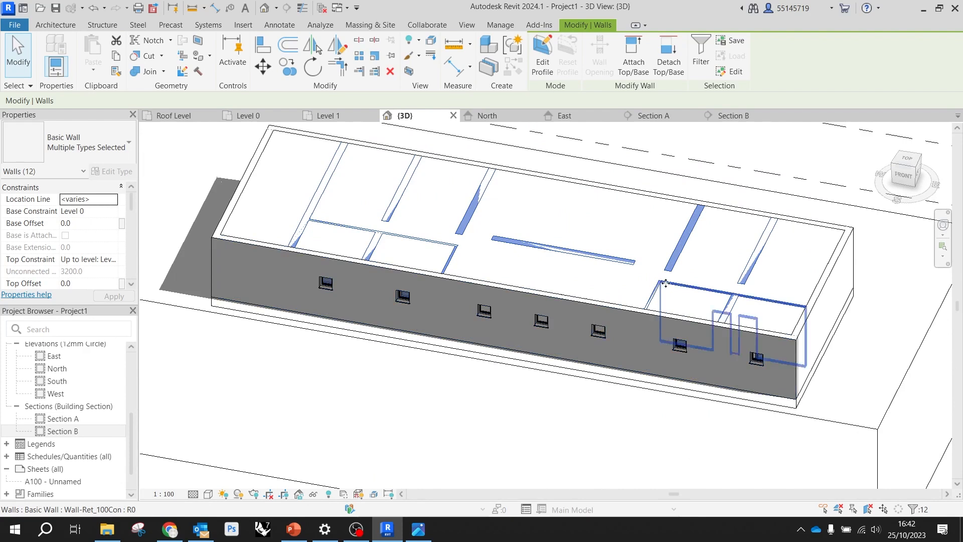
left_click(634, 60)
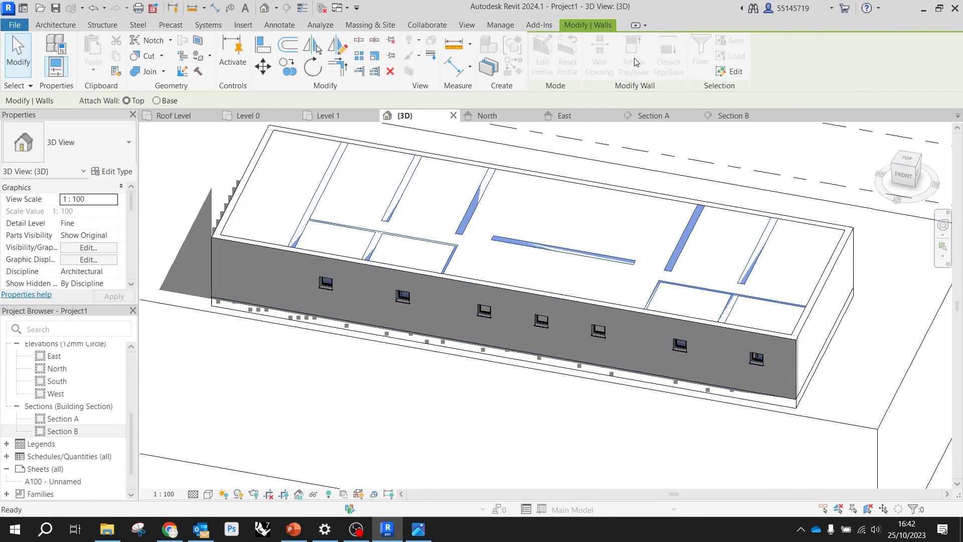
left_click(597, 188)
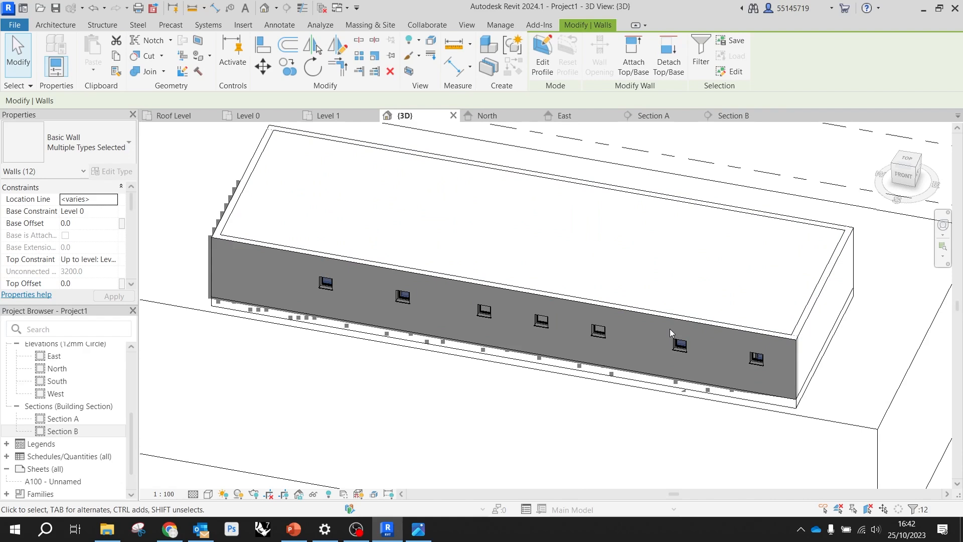
Move the section box's east face into the building to examine how the interior walls meet the upper floor slab
key("b")
key("x")
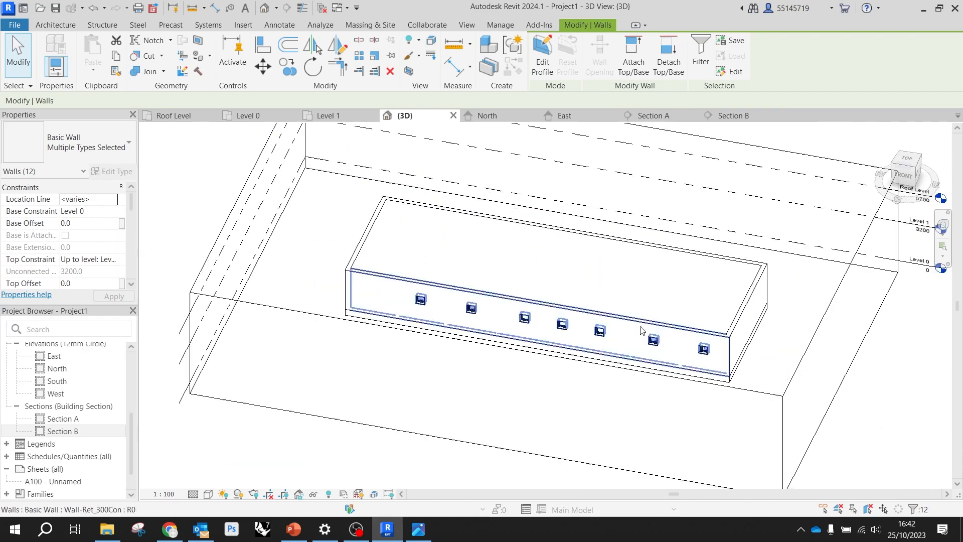
left_click_drag(840, 334, 691, 330)
scroll(691, 330, "up", 3)
middle_click_drag(711, 322, 619, 239, "shift")
scroll(524, 335, "up", 4)
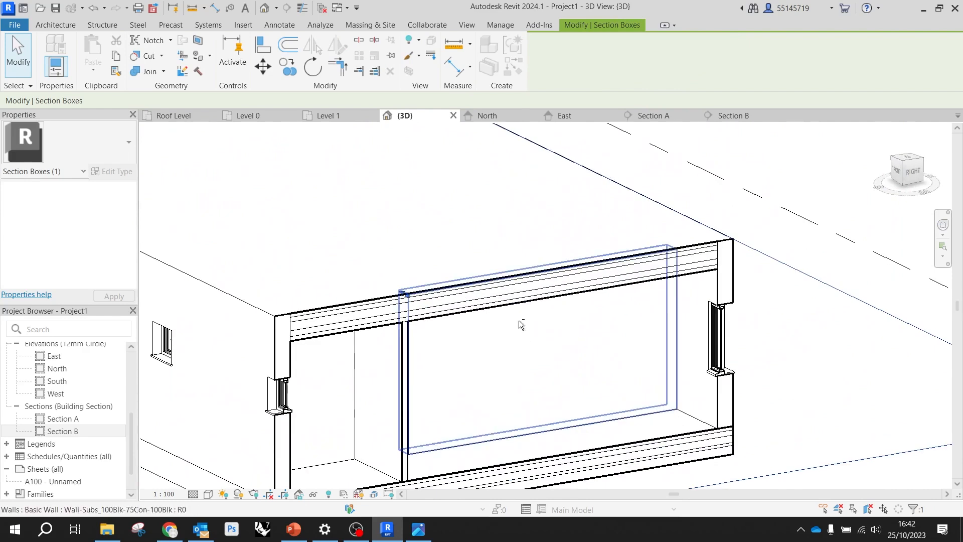
middle_click_drag(519, 324, 525, 277, "shift")
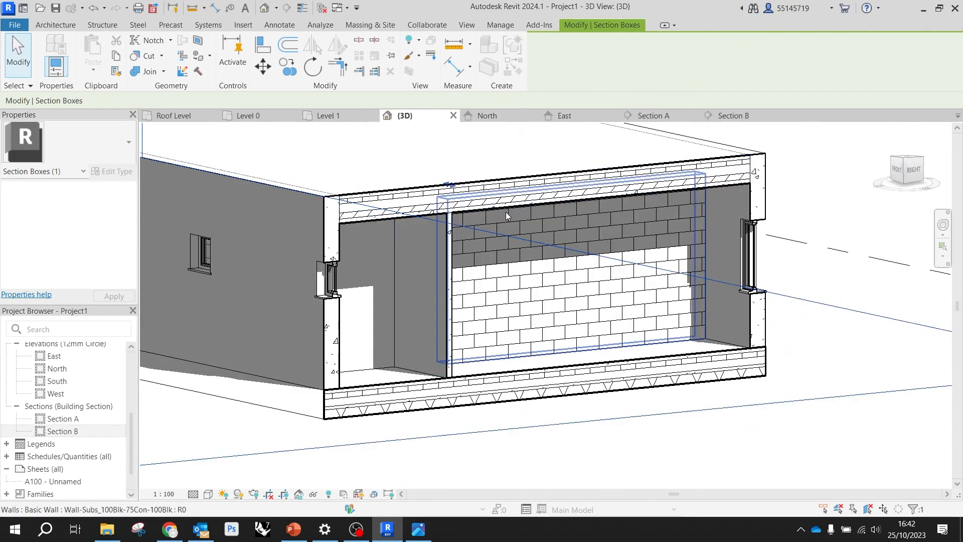
scroll(523, 178, "down", 3)
middle_click_drag(524, 177, 507, 242, "shift")
scroll(562, 238, "up", 3)
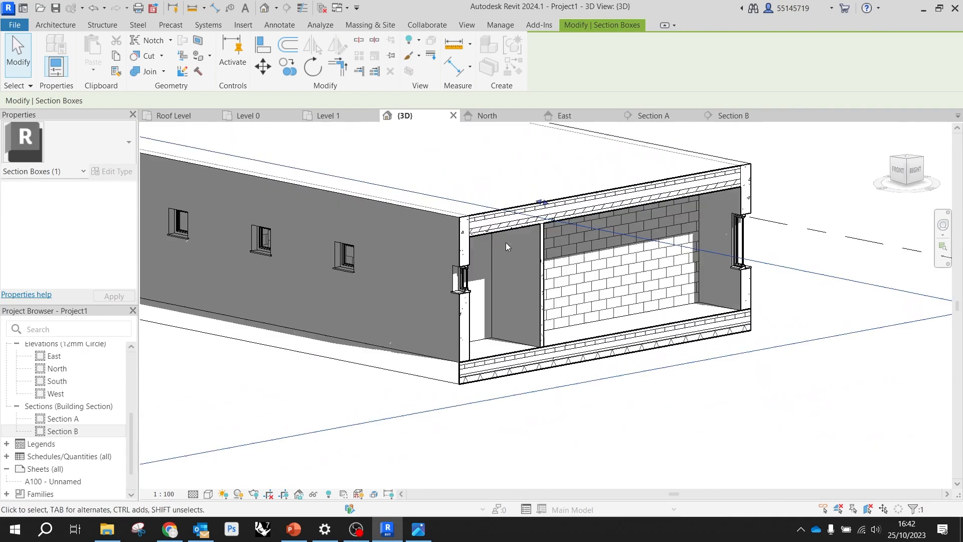
Pull the section box's east face back out beyond the end of the building and deselect it
scroll(577, 269, "down", 3)
middle_click_drag(527, 275, 566, 359, "shift")
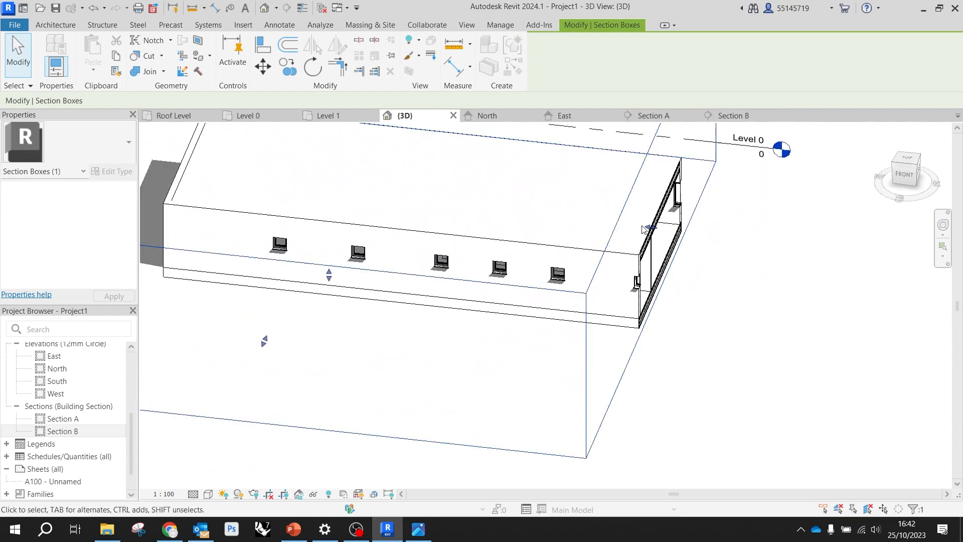
left_click_drag(651, 228, 788, 307)
left_click(842, 370)
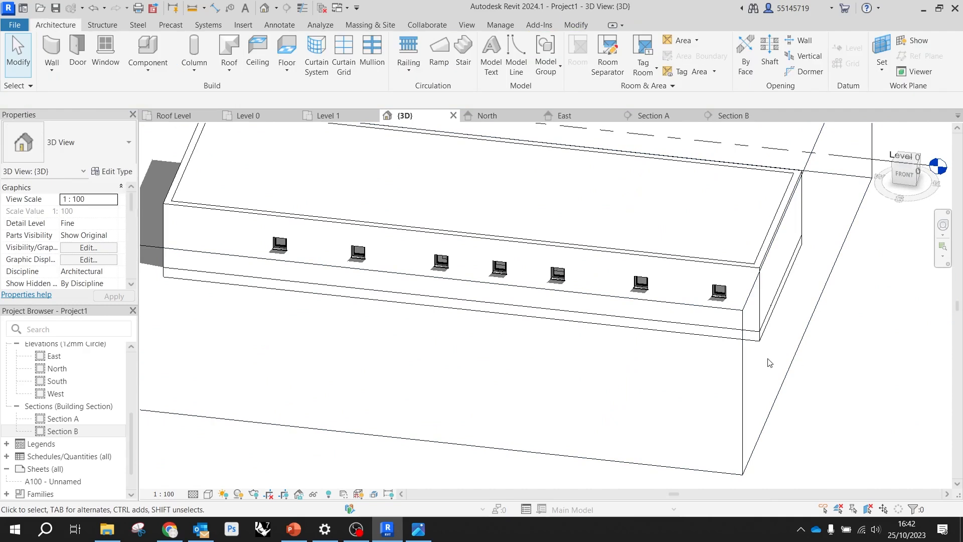
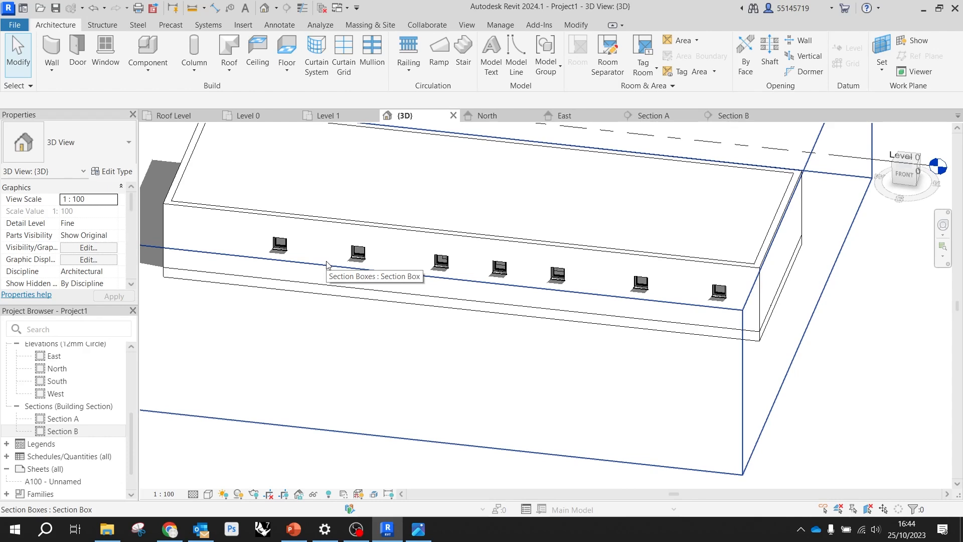
Set the elevation of Level 1 to 3500
scroll(326, 264, "down", 2)
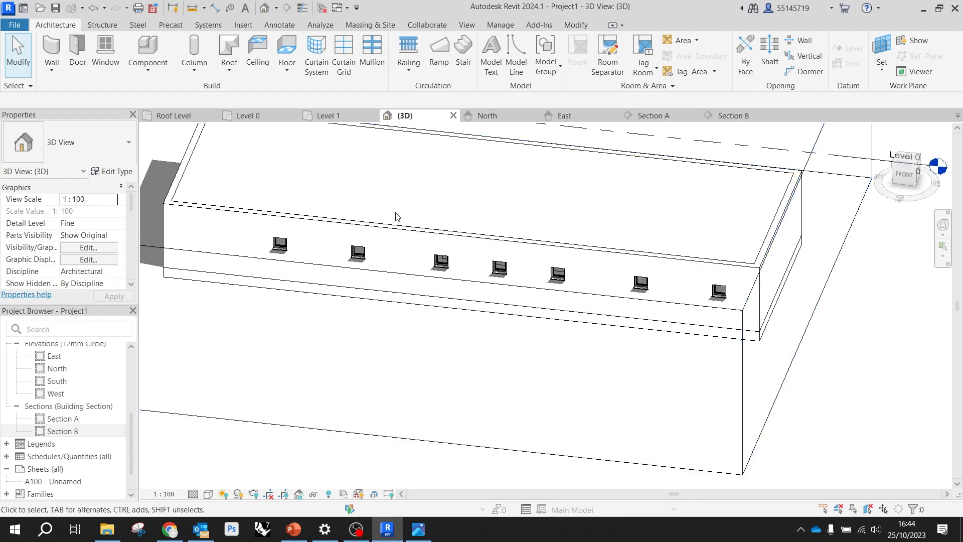
scroll(366, 243, "down", 2)
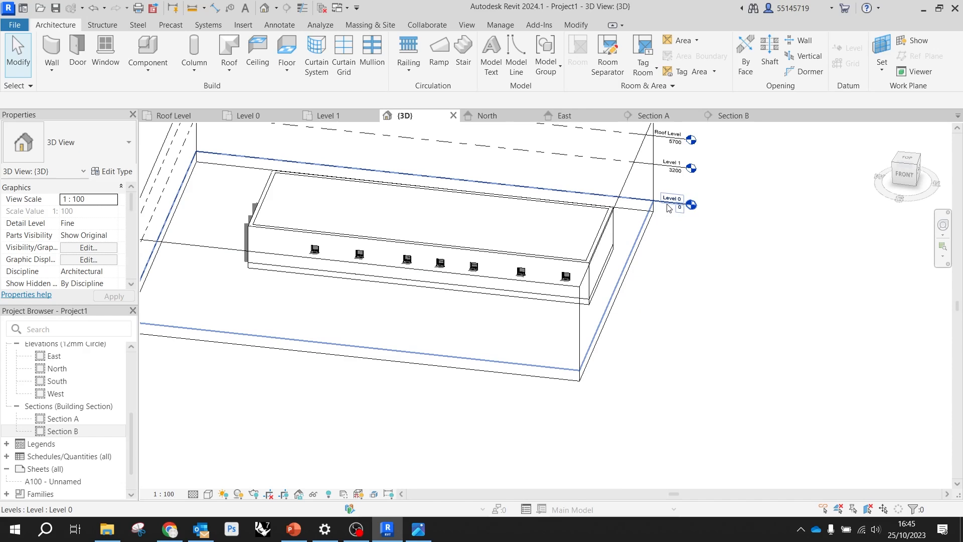
scroll(652, 160, "up", 2)
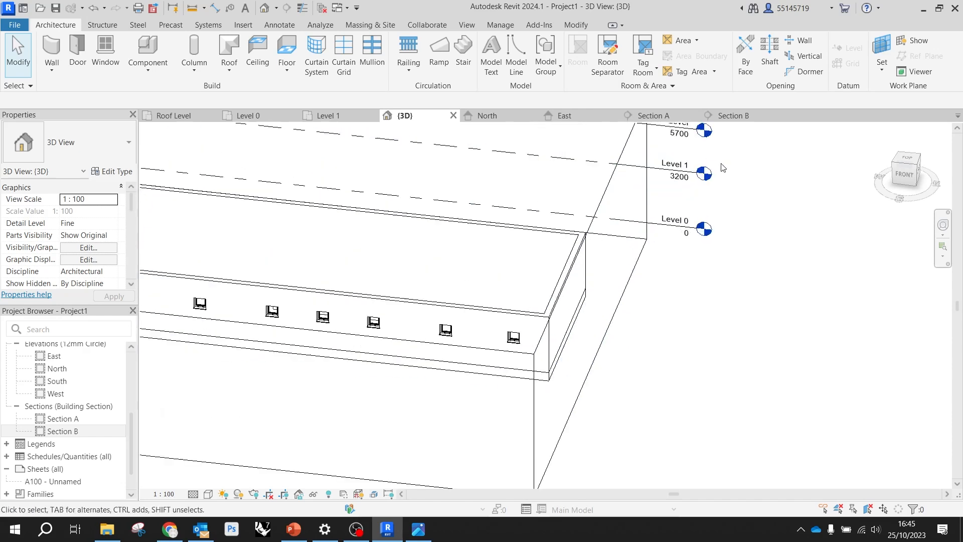
scroll(721, 166, "up", 2)
left_click(649, 189)
left_click(649, 188)
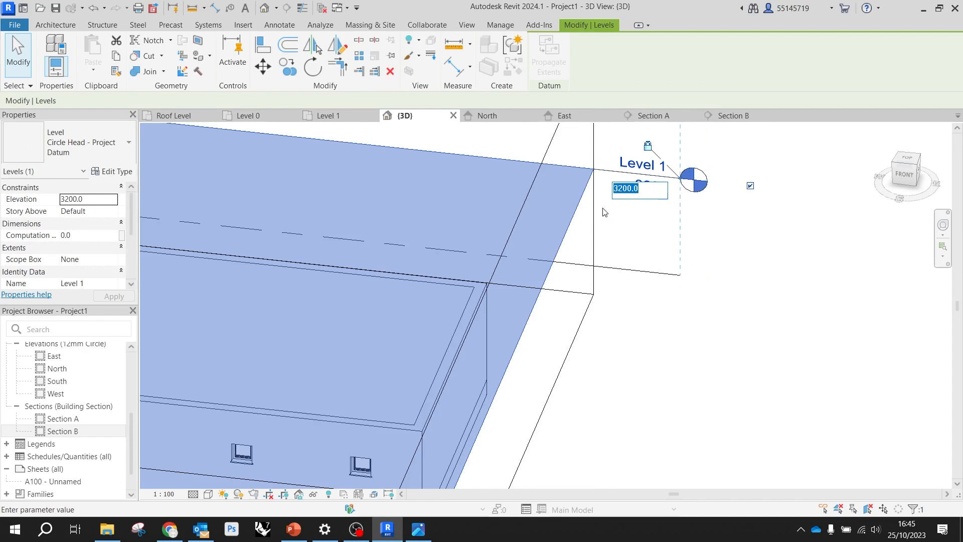
type("3500")
key("Return")
scroll(627, 233, "down", 3)
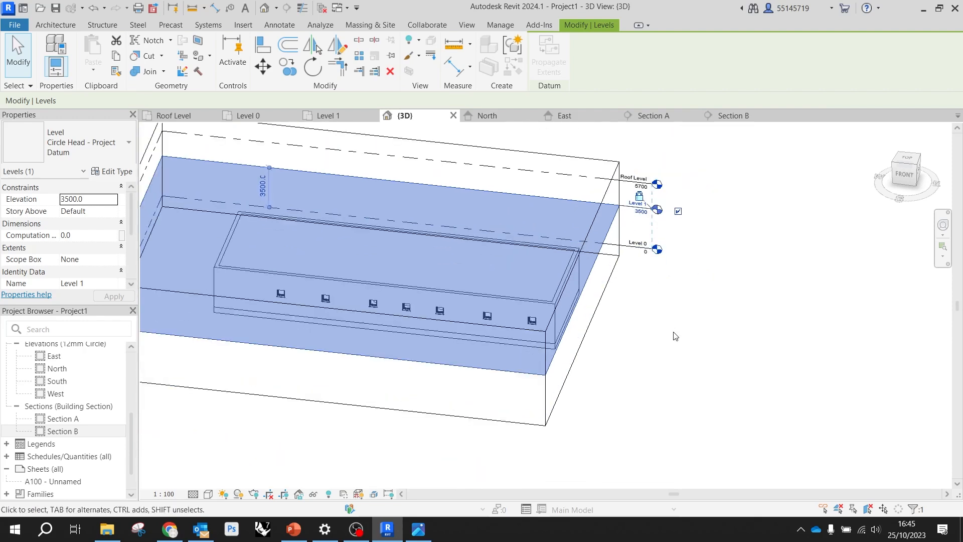
left_click(664, 318)
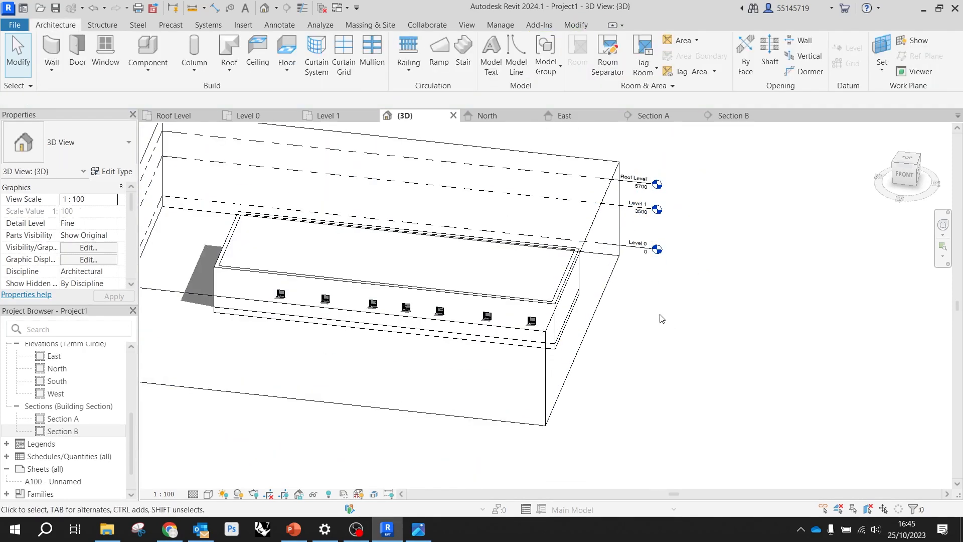
Undo the Level 1 elevation change
key("ctrl+z")
scroll(661, 318, "up", 4)
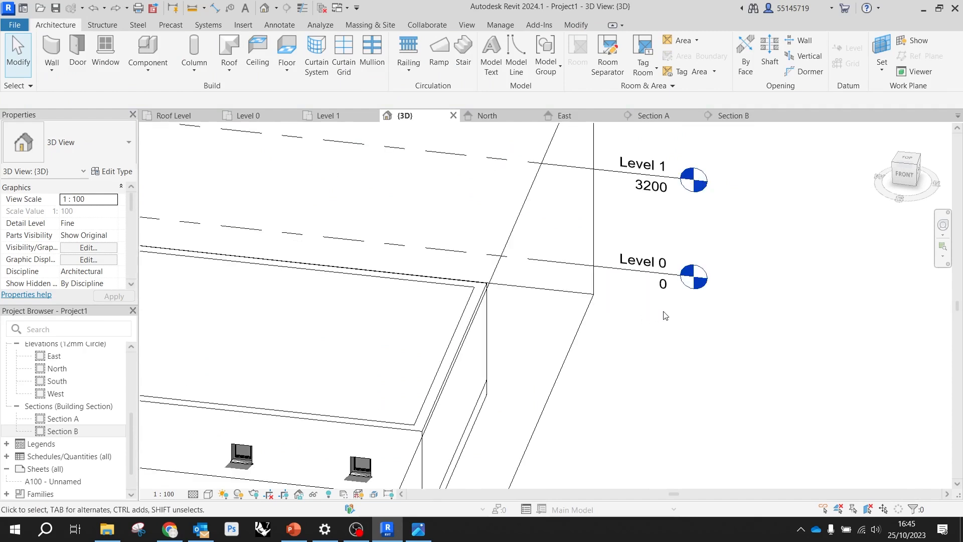
scroll(681, 333, "down", 2)
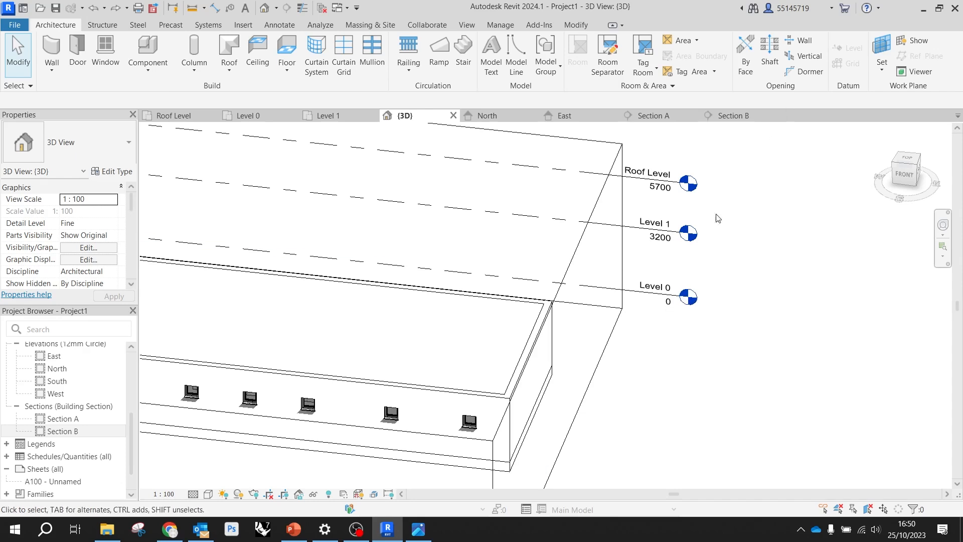
scroll(514, 276, "down", 2)
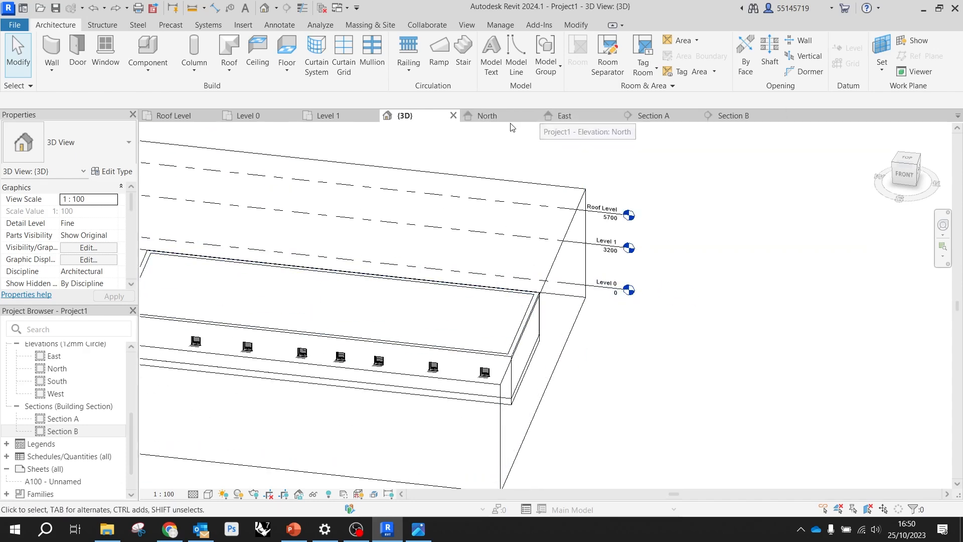
Open the Level 1 floor plan and set its visual style to Wireframe, dismissing the save reminder
left_click(335, 116)
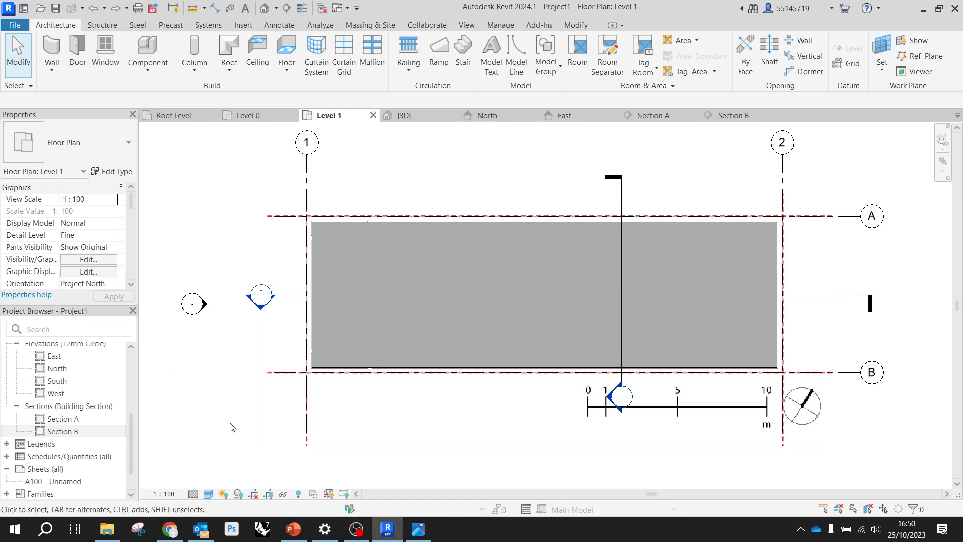
left_click(208, 494)
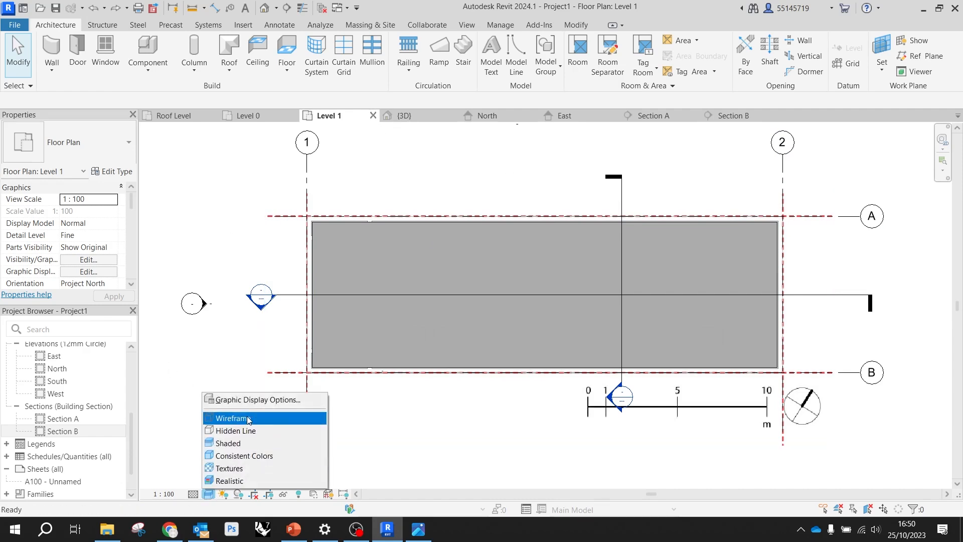
left_click(248, 418)
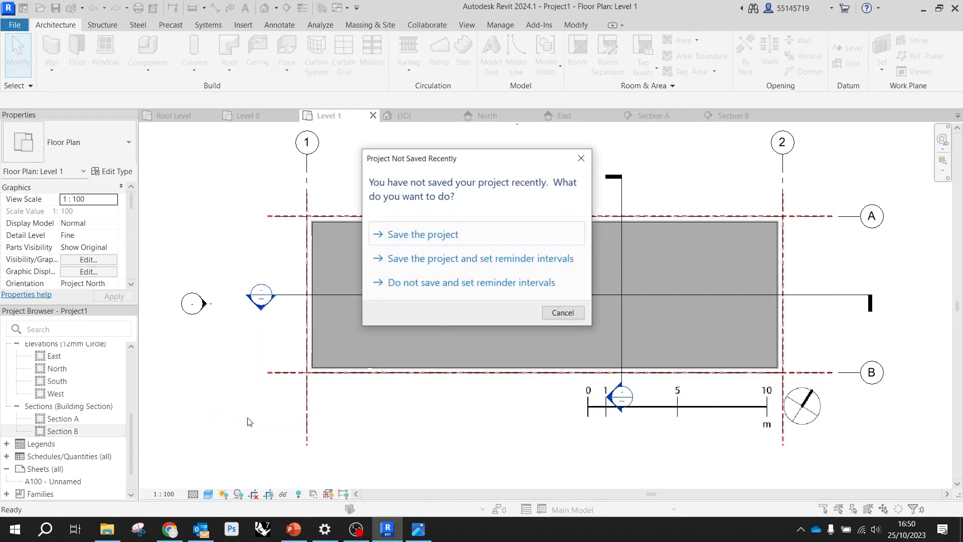
left_click(578, 155)
scroll(580, 275, "up", 3)
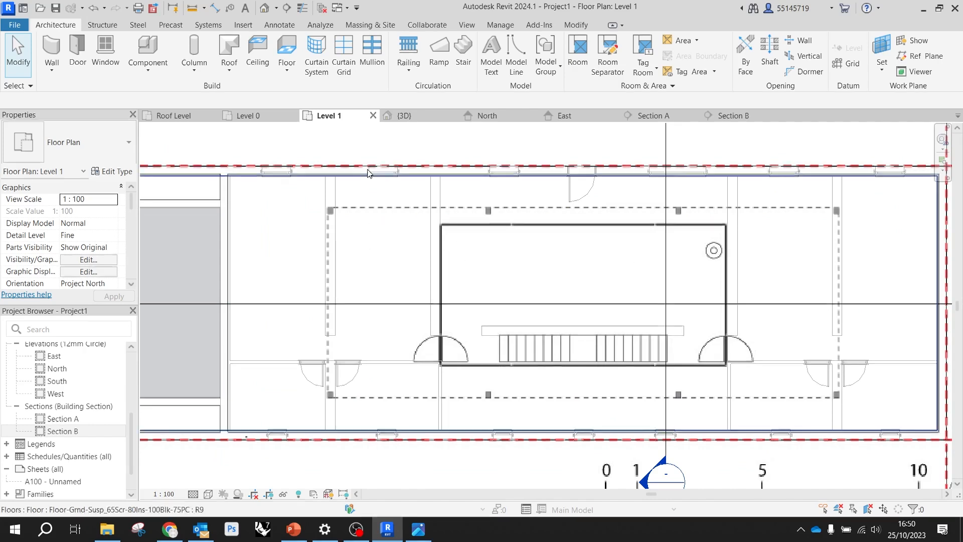
Start an architectural wall of type Curtain_Wall-Empty based on Level 1, with its height up to Roof Level
left_click(60, 49)
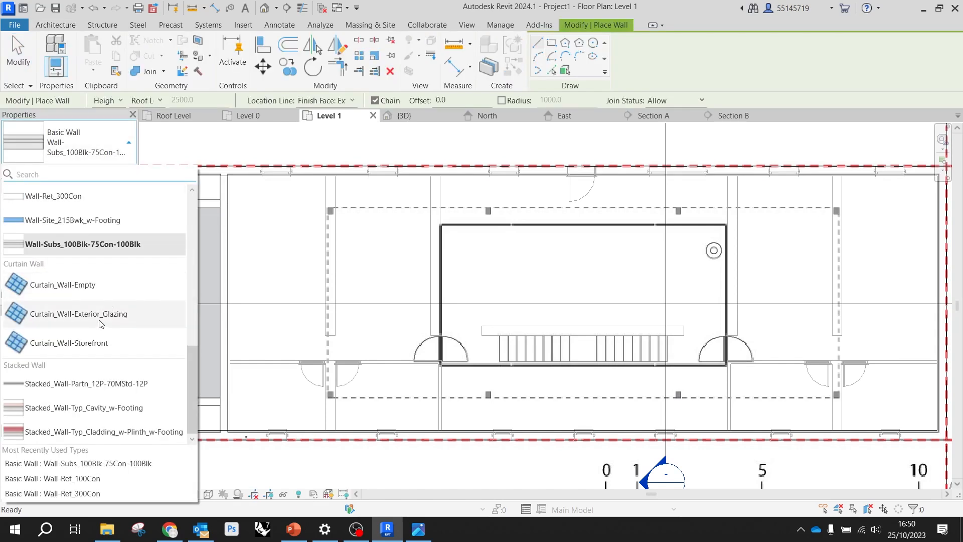
left_click(80, 289)
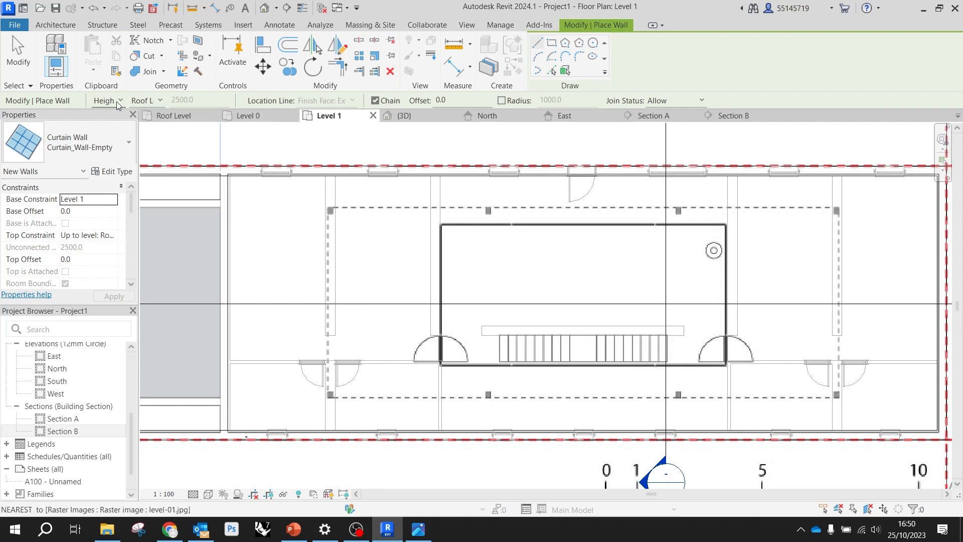
left_click(154, 102)
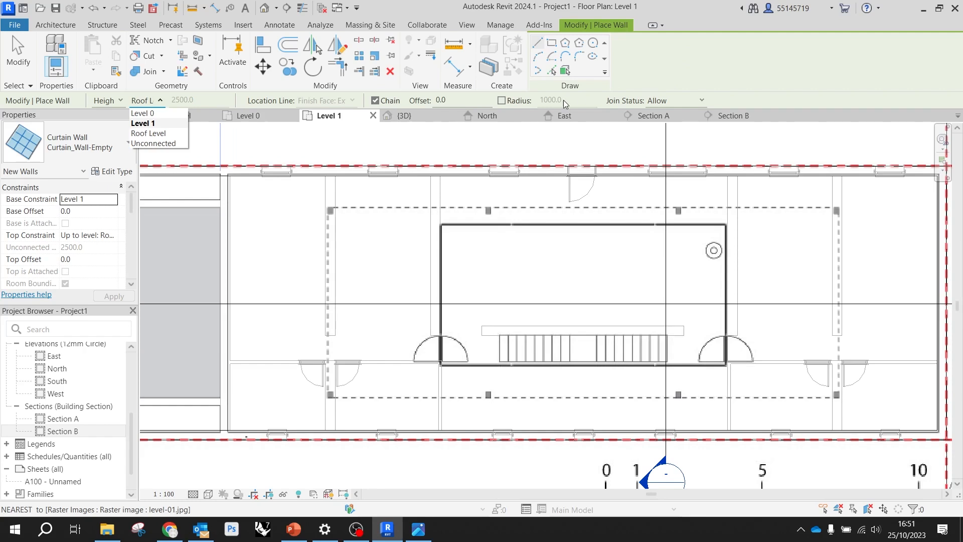
left_click(553, 47)
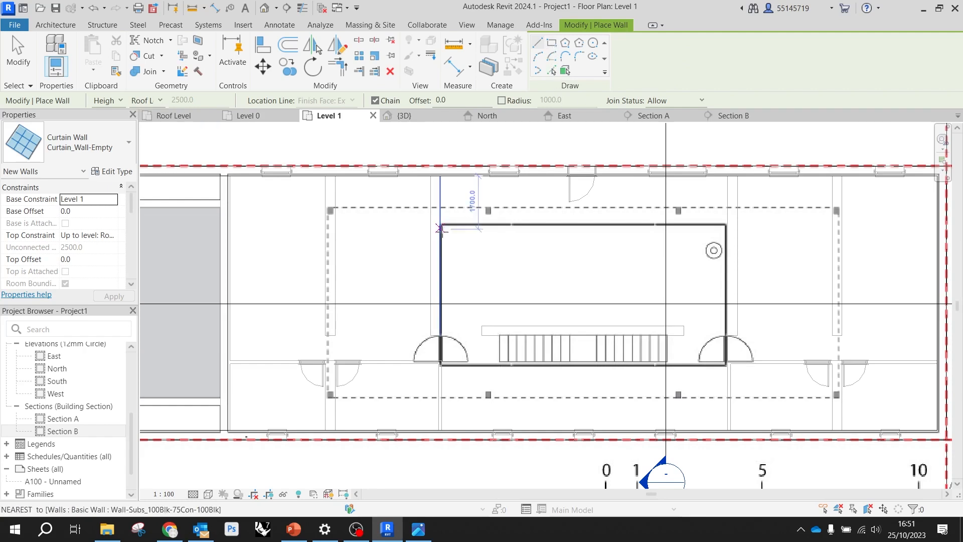
scroll(449, 224, "up", 6)
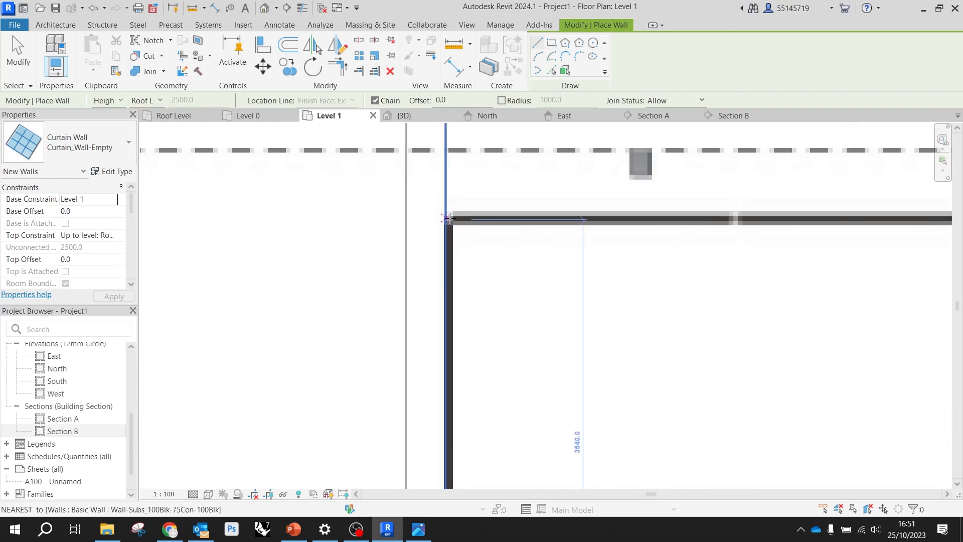
left_click(447, 221)
scroll(432, 215, "down", 2)
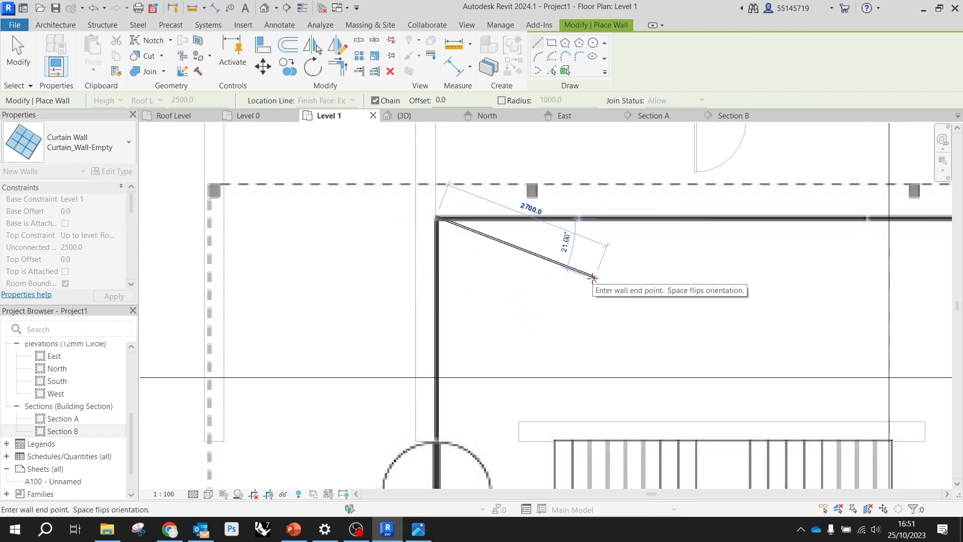
key("Escape")
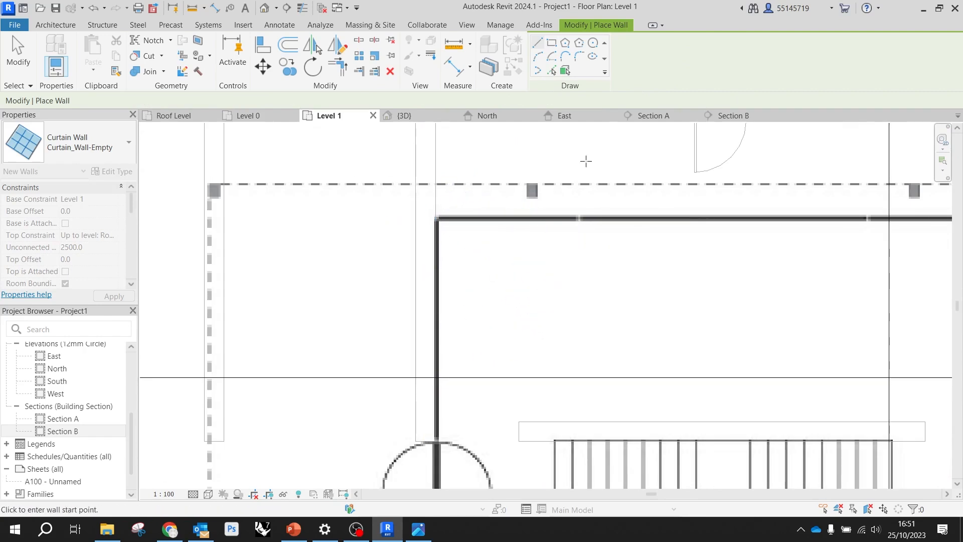
Draw a rectangle of curtain walls about 9.2 m long, corner to corner over the thick central room outline around the stair
left_click(552, 44)
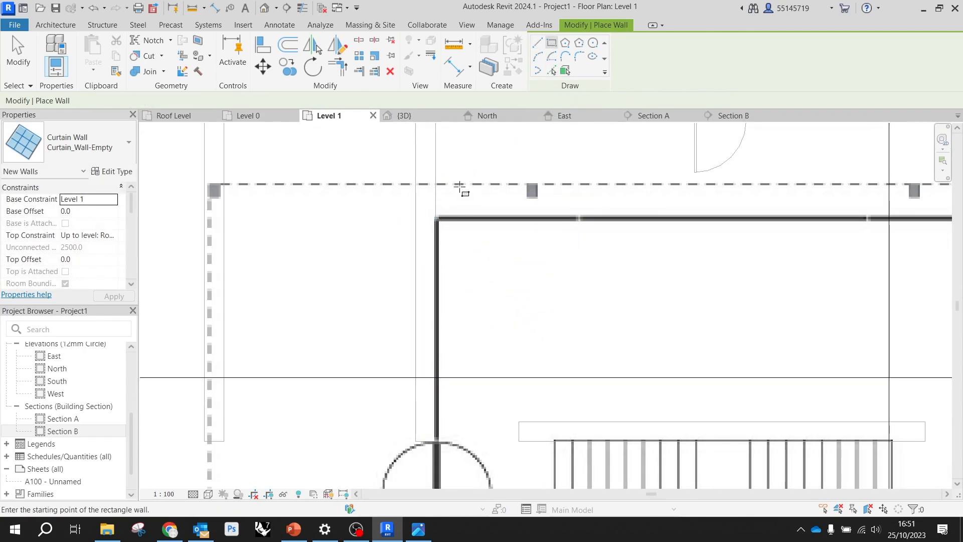
left_click(437, 219)
scroll(438, 221, "down", 2)
scroll(438, 221, "down", 3)
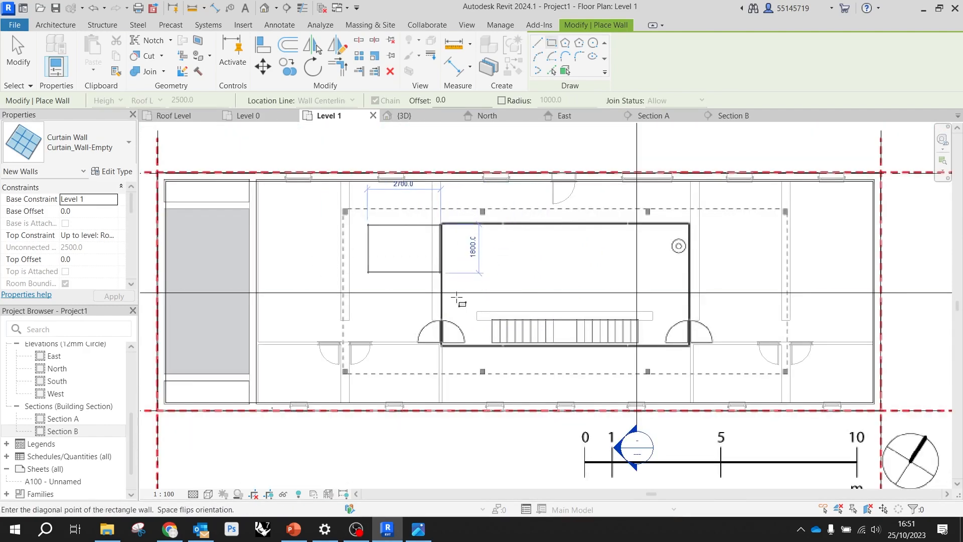
scroll(641, 338, "up", 4)
scroll(696, 345, "up", 2)
left_click(697, 346)
key("Escape")
key("Escape")
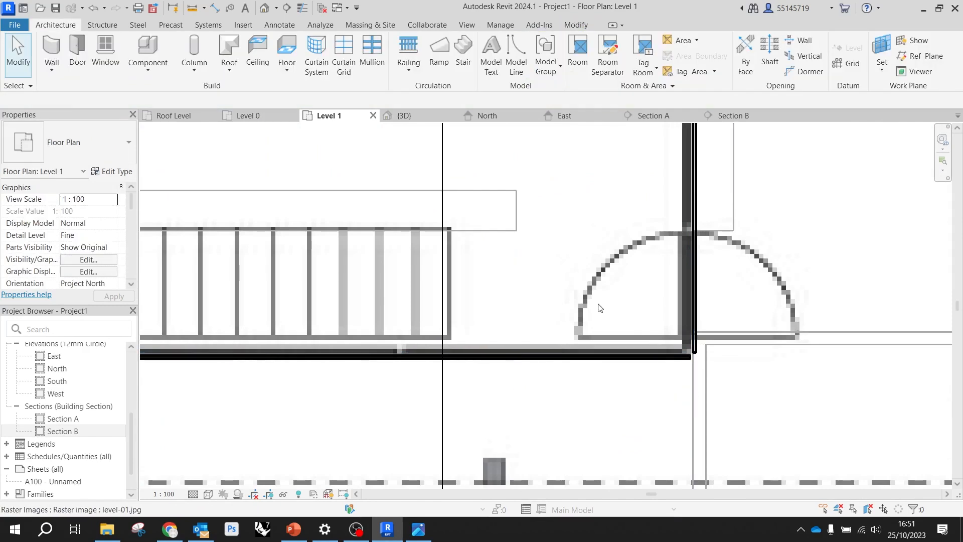
Open the 3D view and bring the new curtain wall enclosure above the floor slab into view
scroll(563, 296, "down", 6)
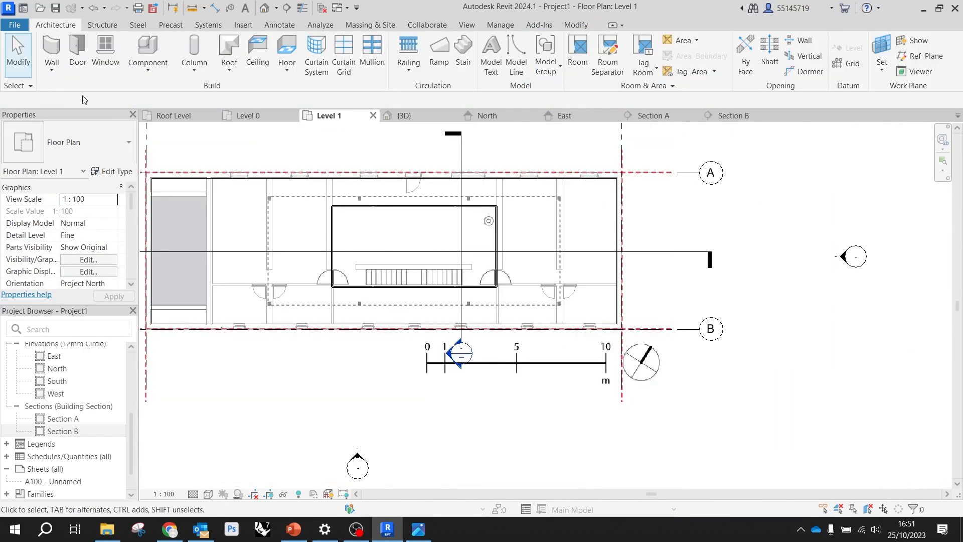
left_click(403, 115)
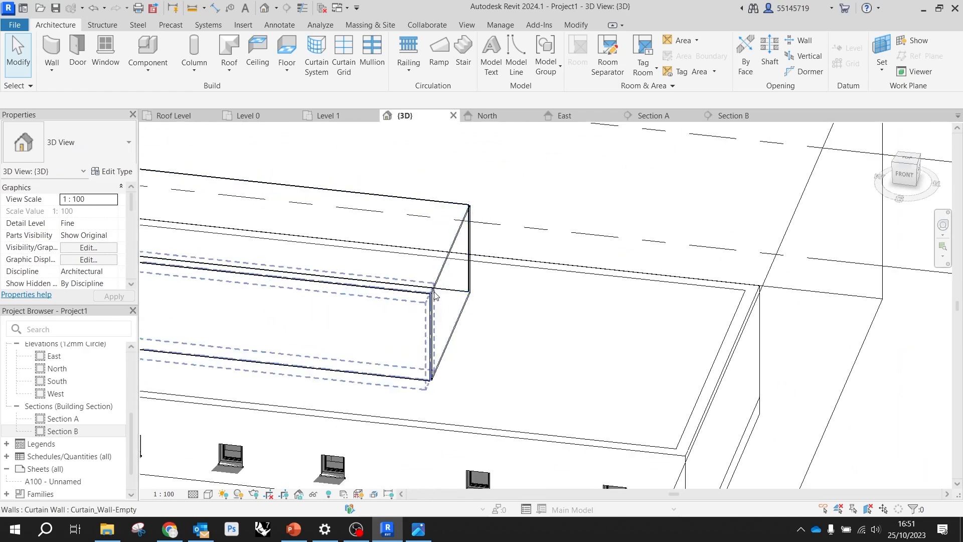
middle_click_drag(523, 262, 647, 248)
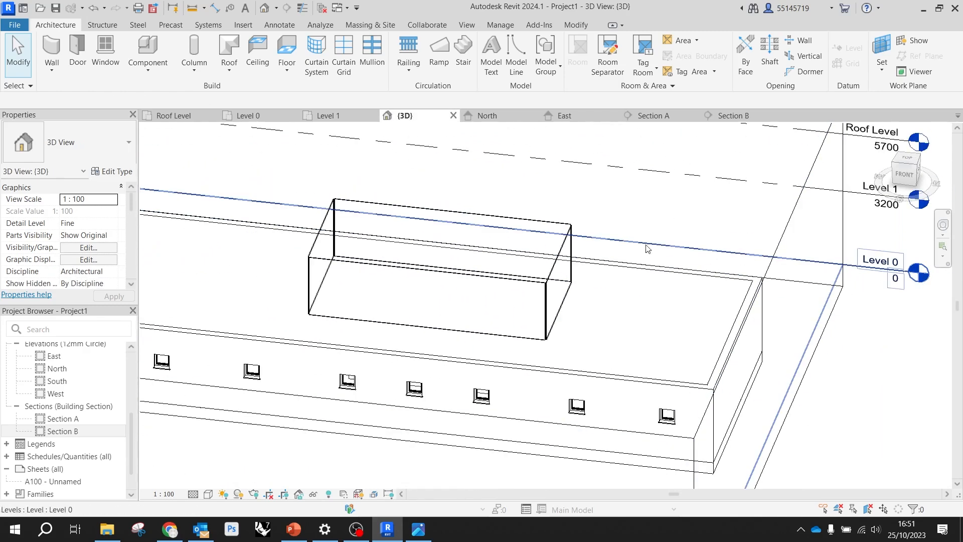
left_click(489, 273)
right_click(489, 274)
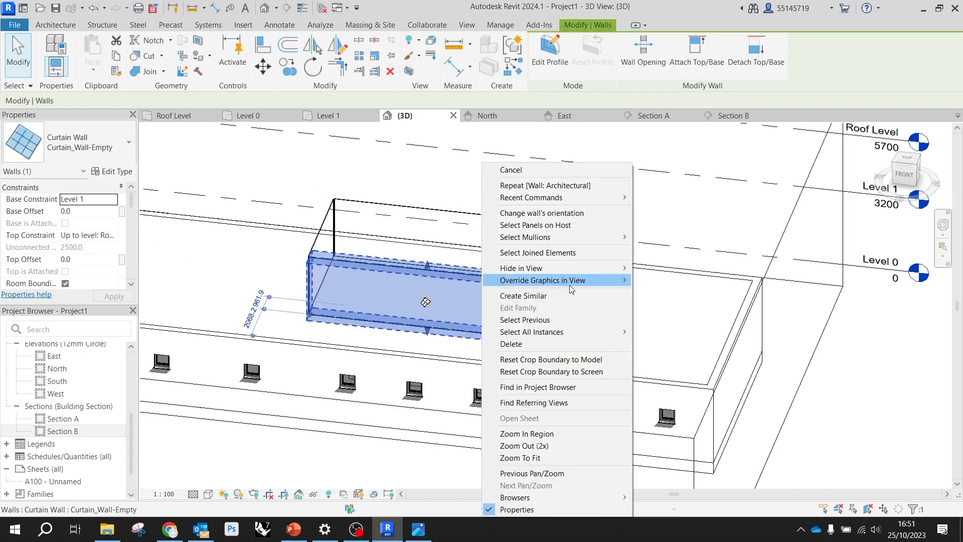
key("Escape")
key("Escape")
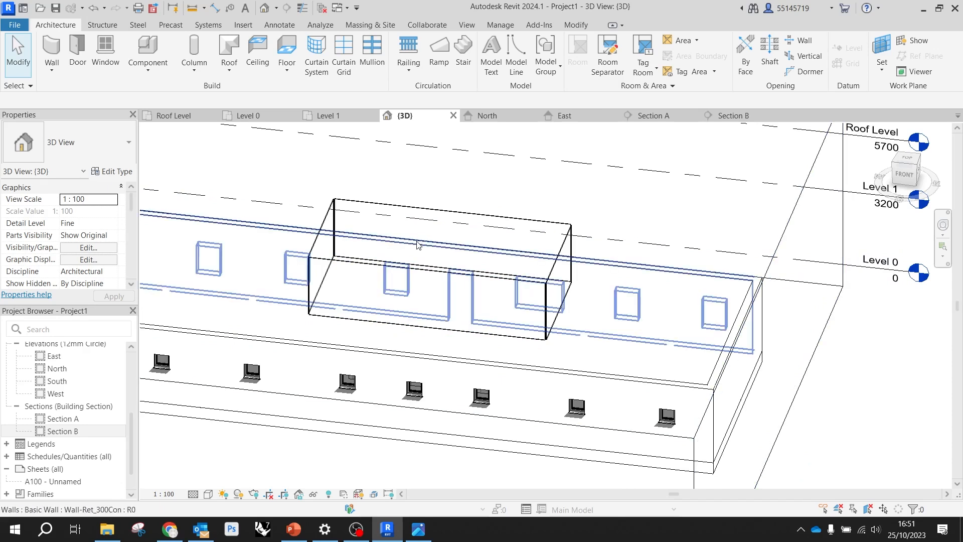
In the front 3D view, place five vertical curtain grid lines at 1200 mm spacing from the left end of the curtain wall
left_click(901, 182)
scroll(624, 281, "up", 8)
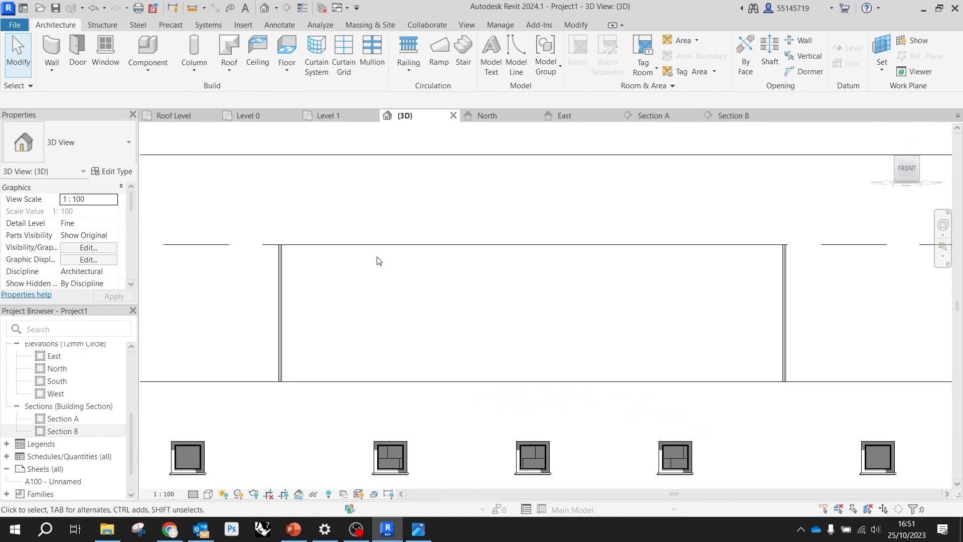
left_click(347, 50)
left_click(347, 244)
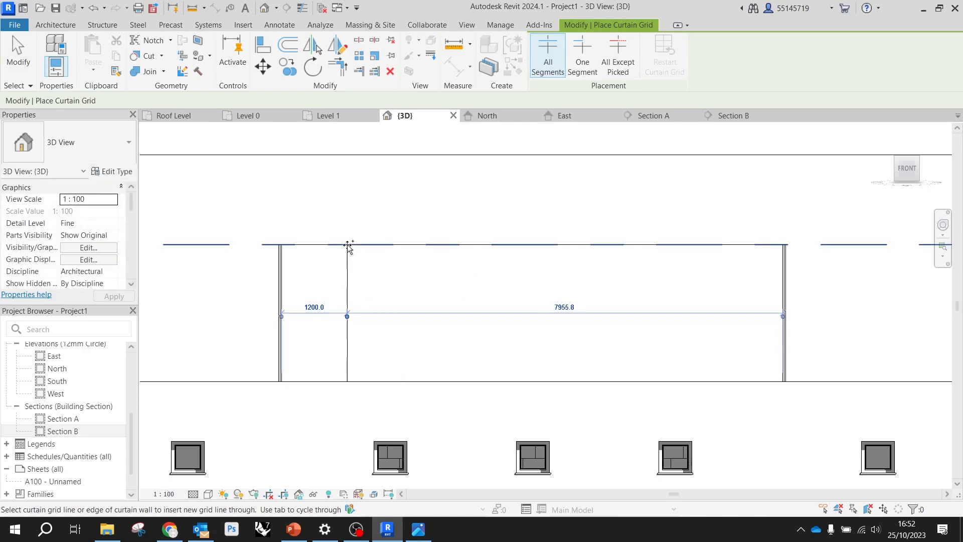
left_click(414, 247)
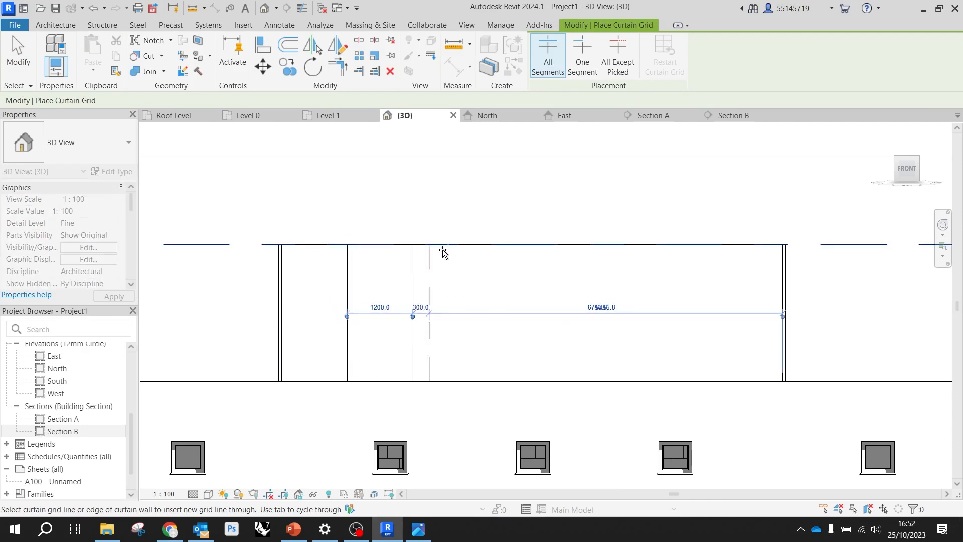
left_click(479, 247)
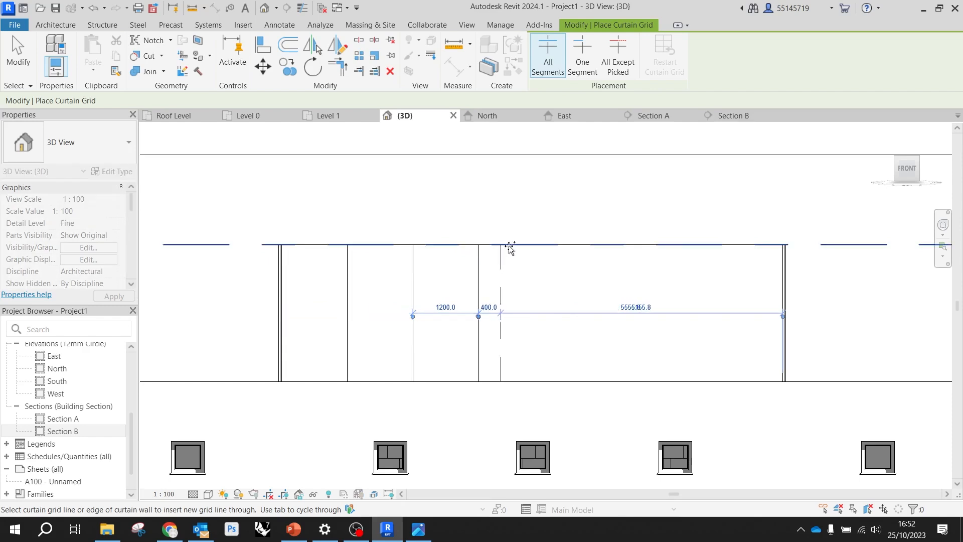
left_click(544, 247)
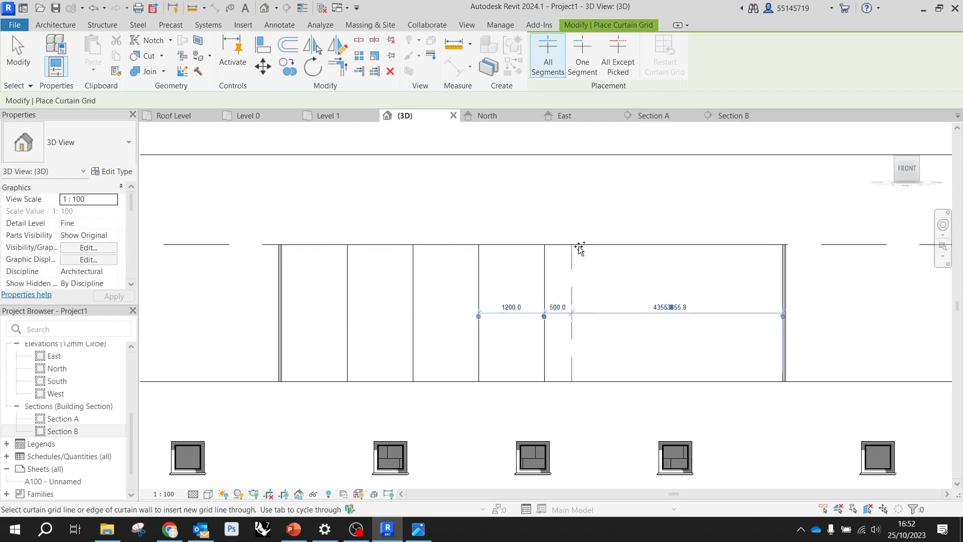
left_click(611, 247)
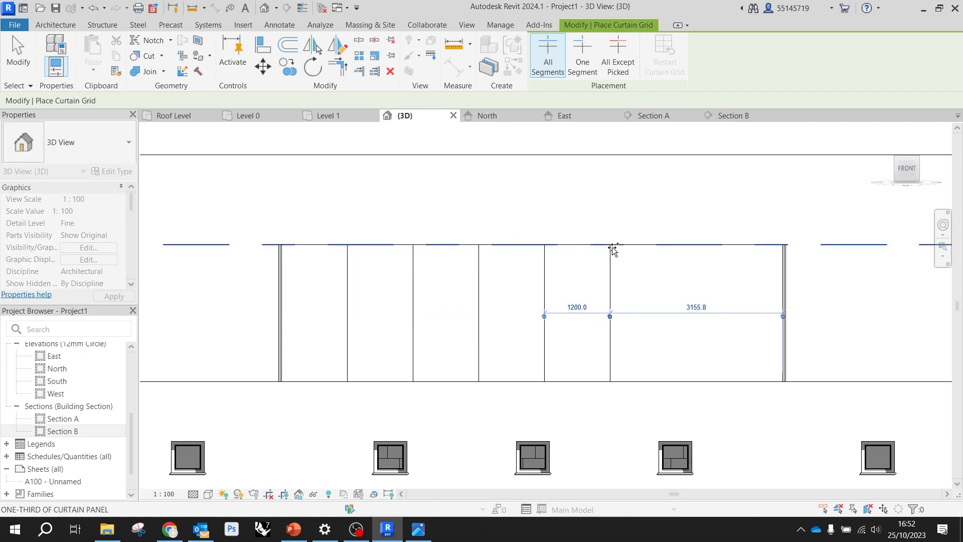
Add a sixth vertical curtain grid line 1300 mm further along and a seventh at the midpoint of the remaining panel
left_click(681, 245)
left_click(735, 248)
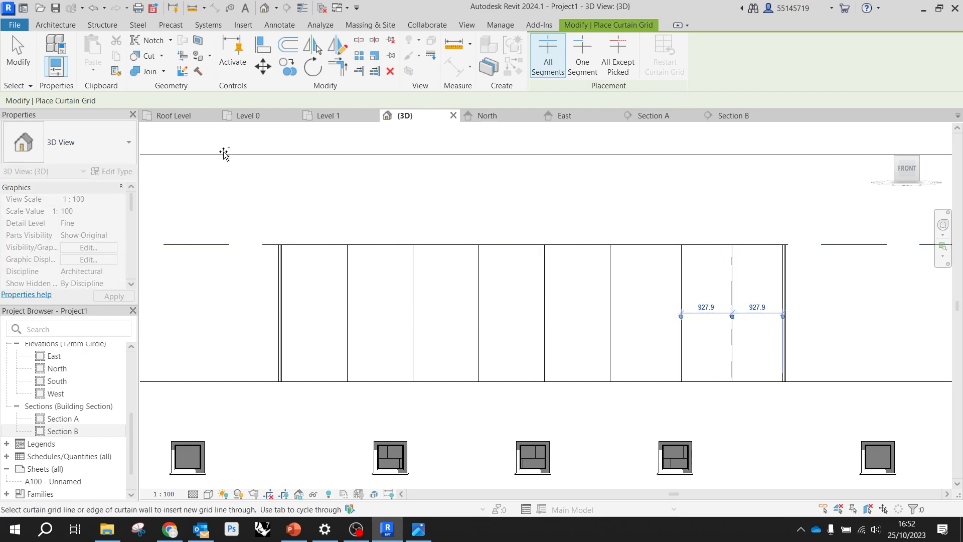
left_click(20, 54)
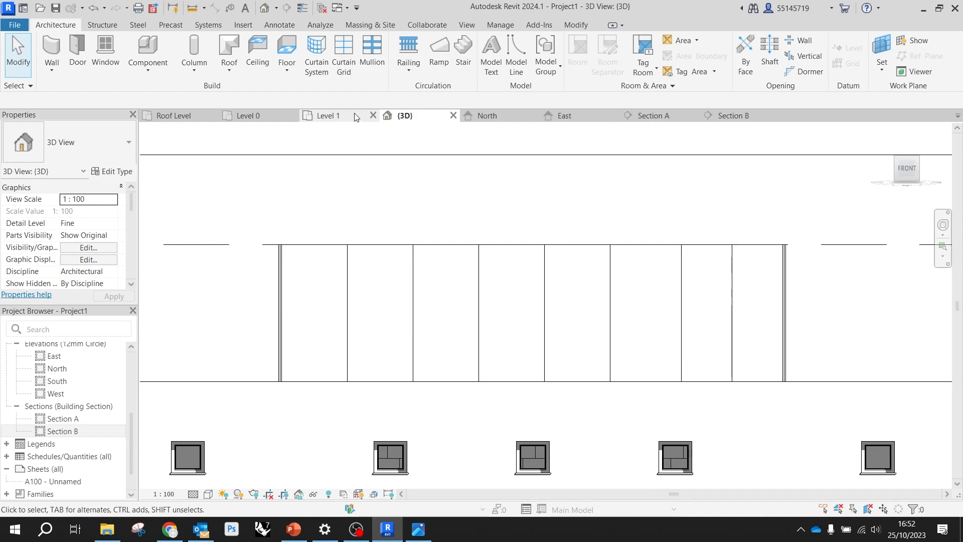
Open the South elevation, checking the East and North elevations on the way to find the divided curtain wall
left_click(280, 25)
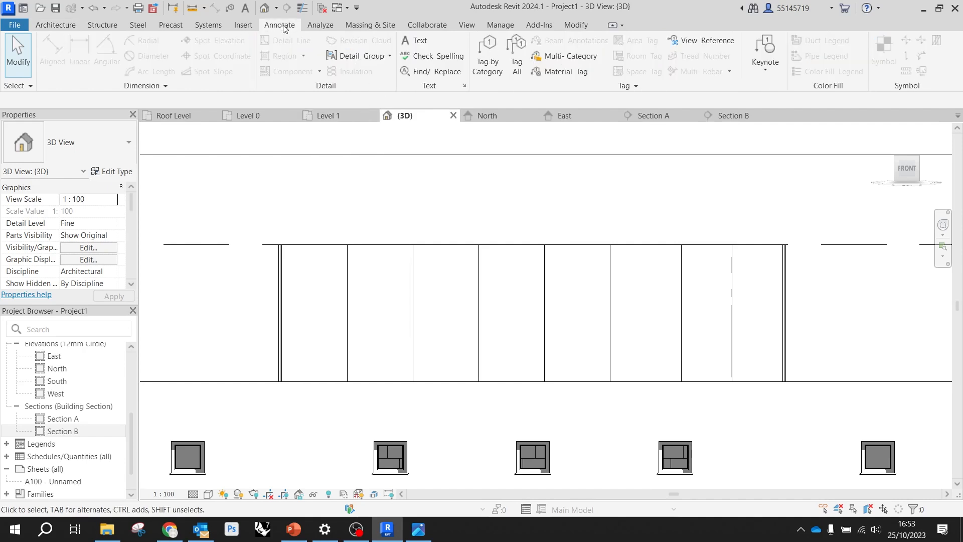
left_click(344, 285)
left_click(389, 208)
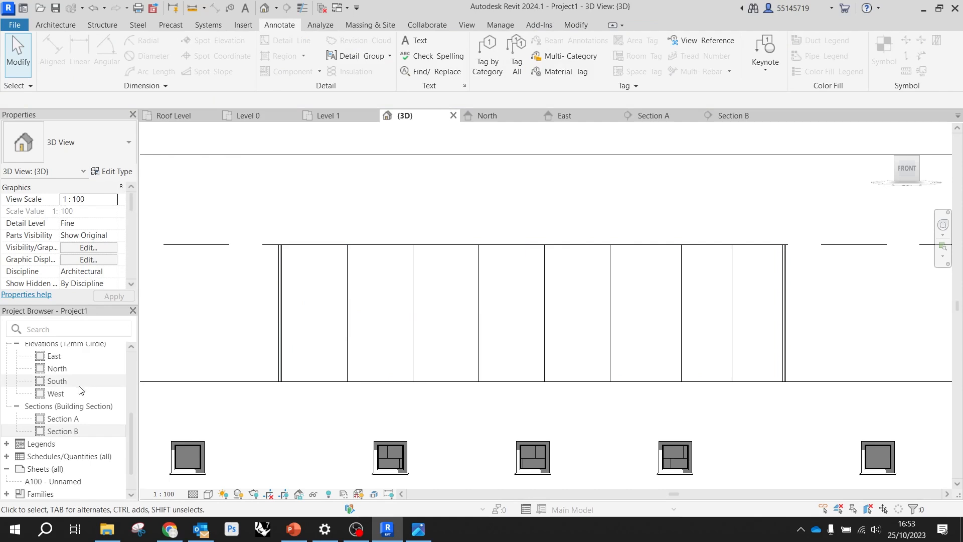
double_click(79, 356)
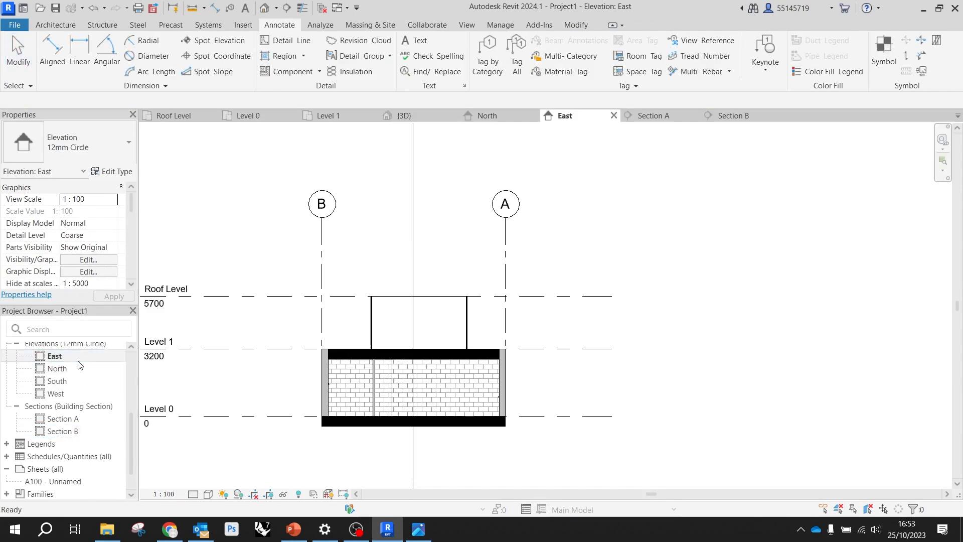
double_click(79, 369)
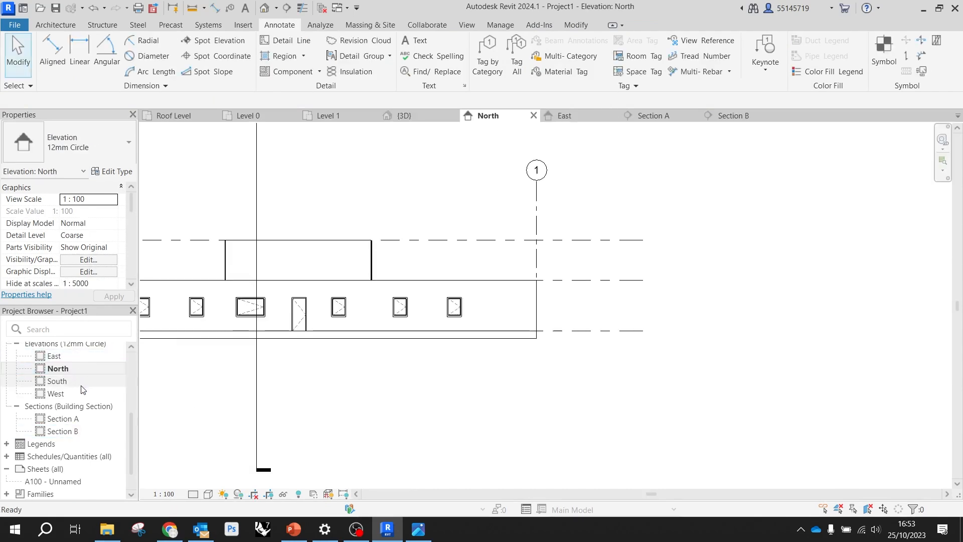
double_click(81, 384)
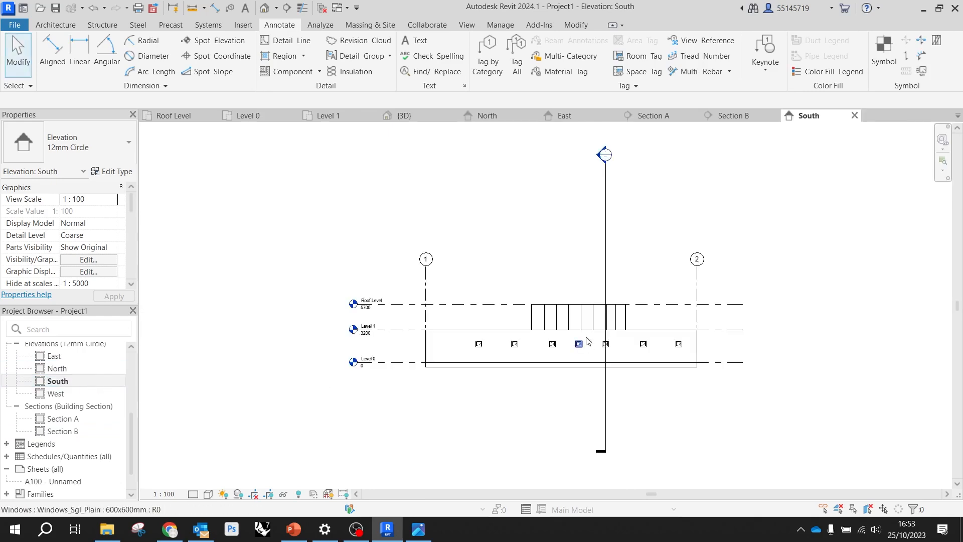
scroll(577, 332, "up", 4)
scroll(449, 299, "up", 3)
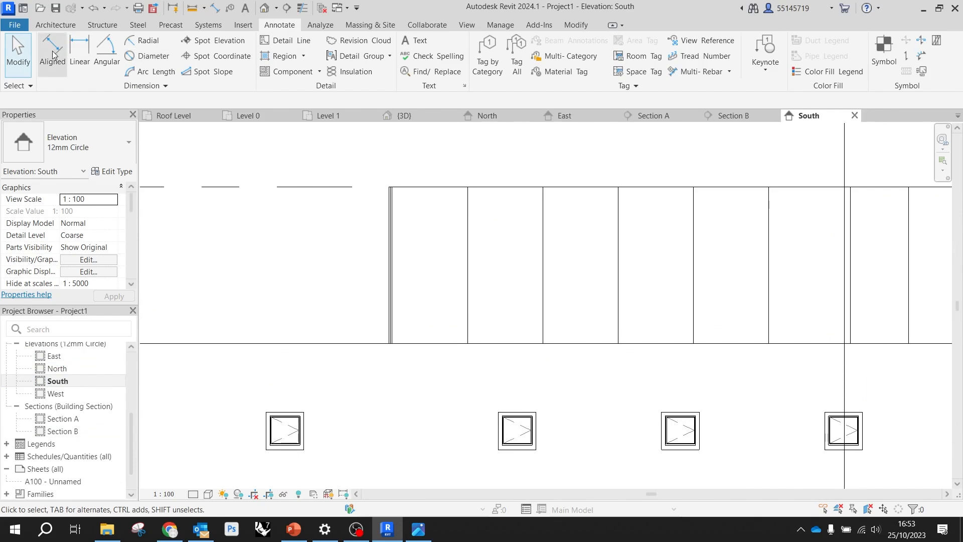
left_click(78, 50)
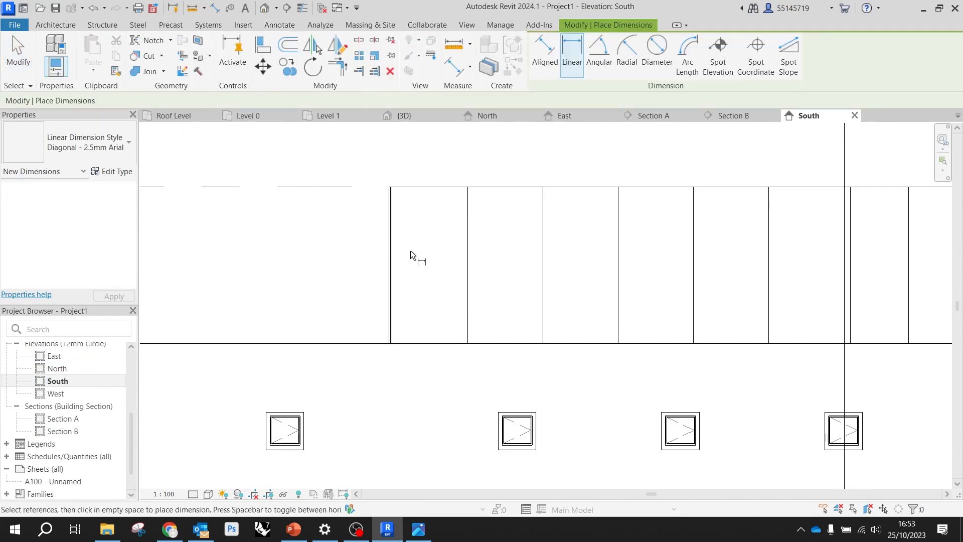
scroll(387, 256, "up", 2)
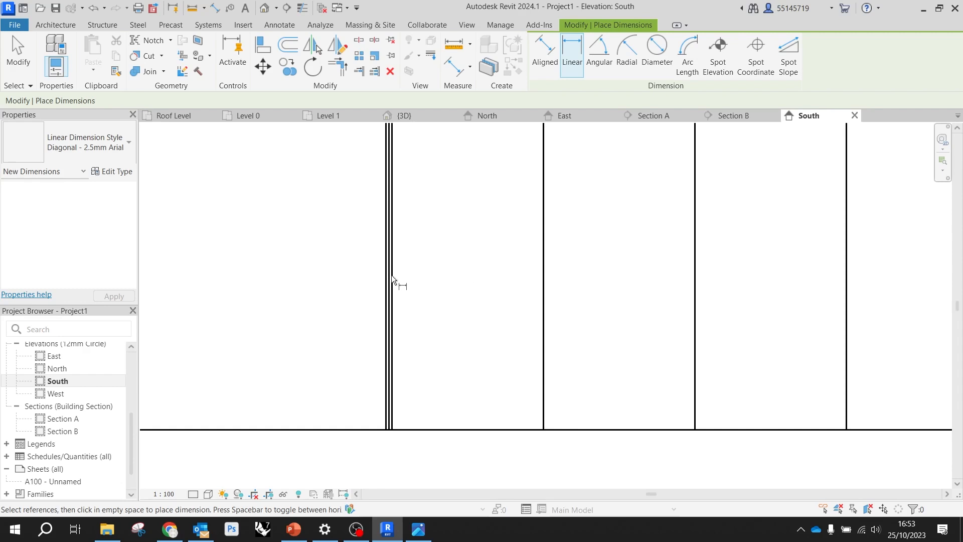
scroll(391, 275, "down", 1)
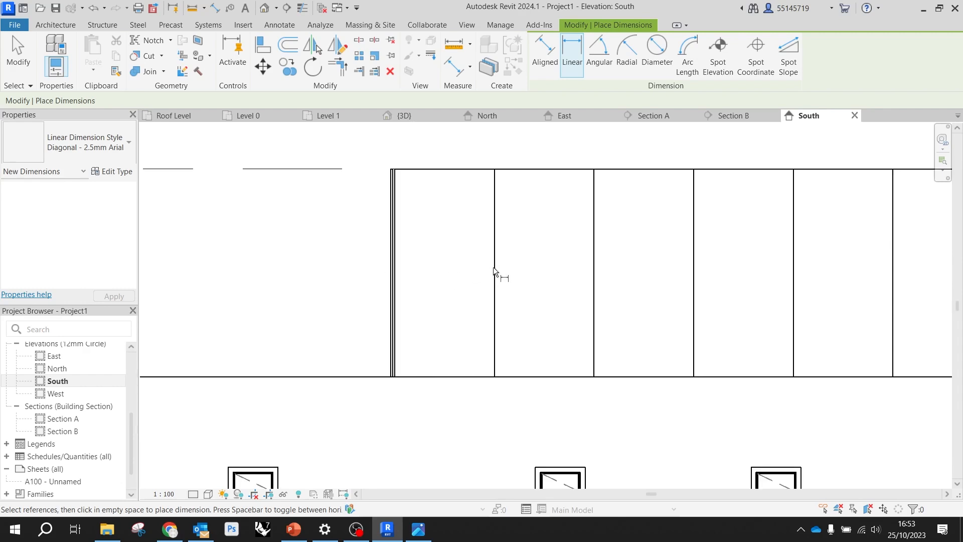
key("d")
key("i")
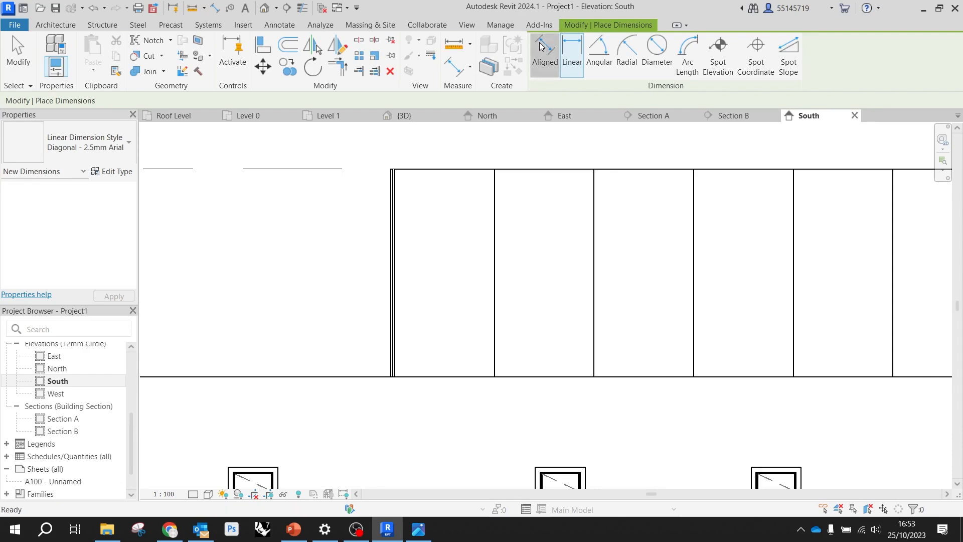
scroll(393, 241, "up", 2)
left_click(399, 245)
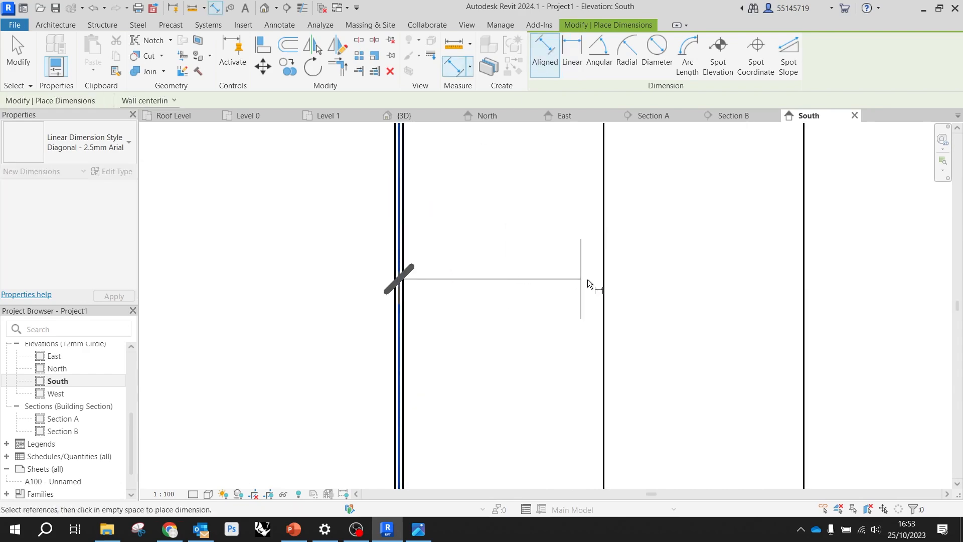
left_click(602, 284)
scroll(652, 295, "down", 2)
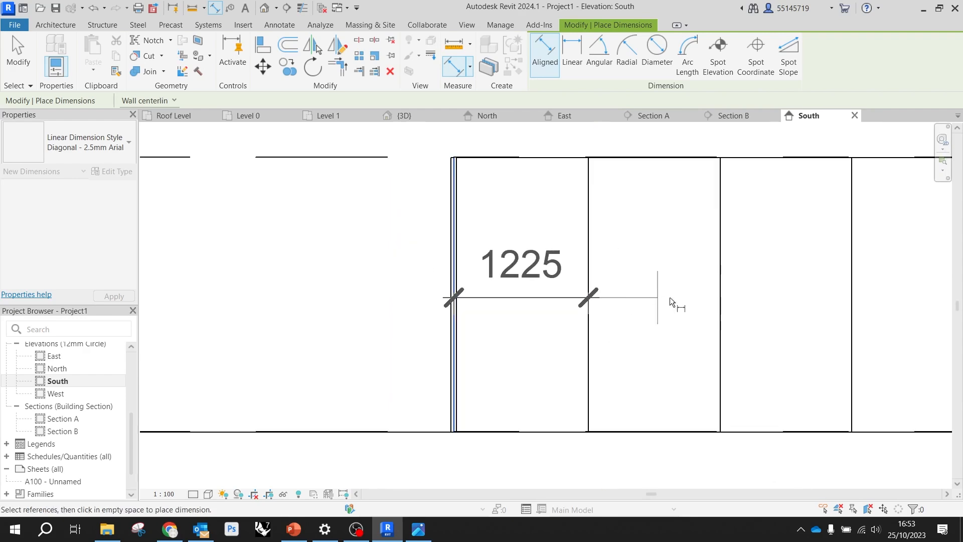
left_click(720, 292)
scroll(662, 288, "down", 2)
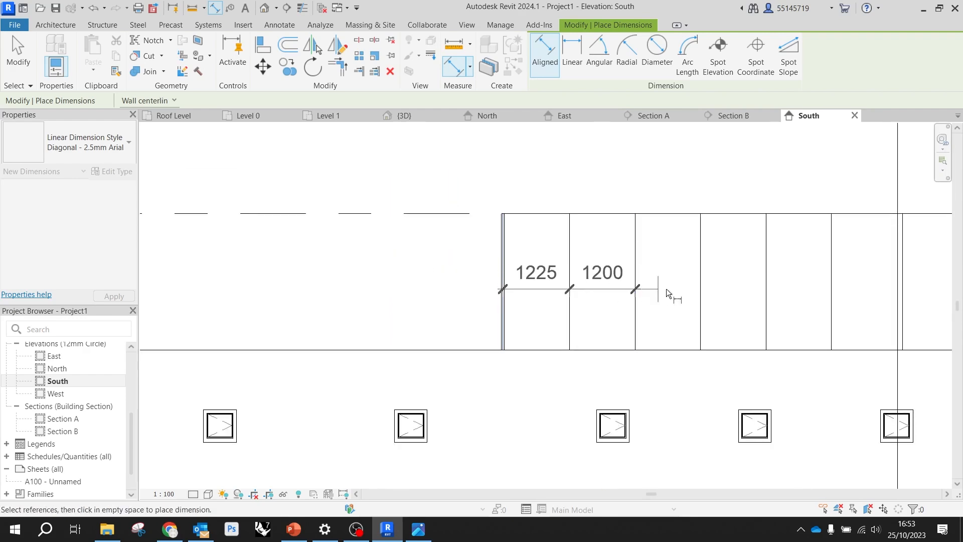
scroll(689, 276, "up", 2)
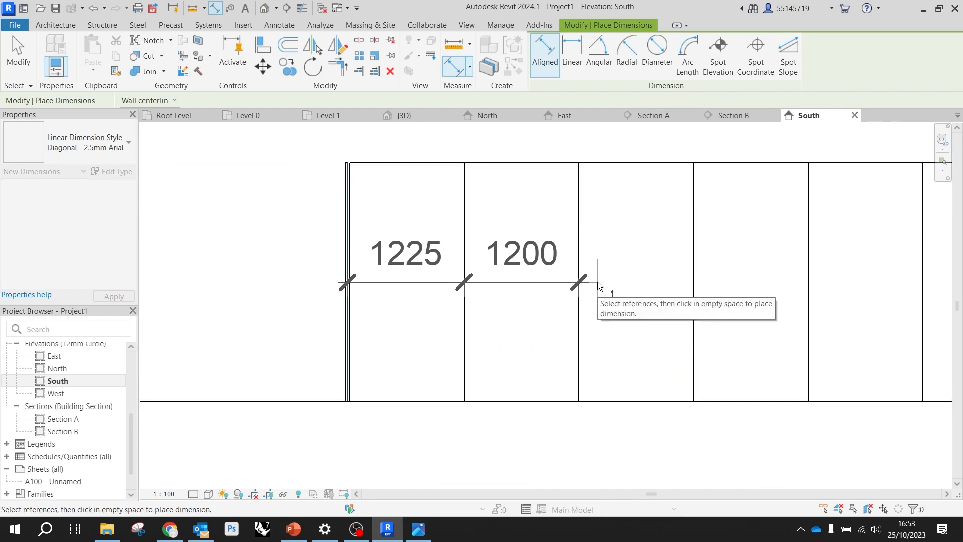
Try an aligned dimension chain from the inner face of the left end wall across the first five curtain grid lines
scroll(401, 281, "up", 4)
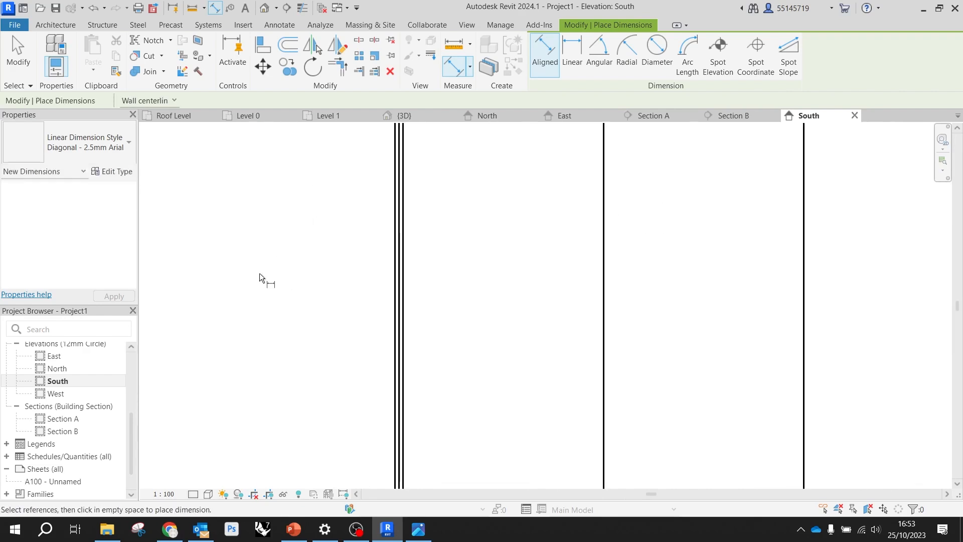
left_click(402, 284)
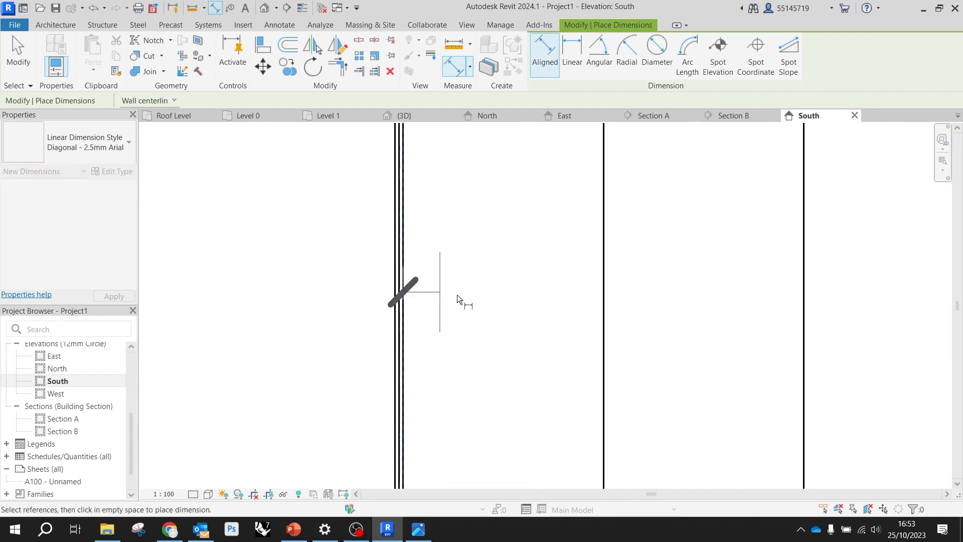
left_click(605, 309)
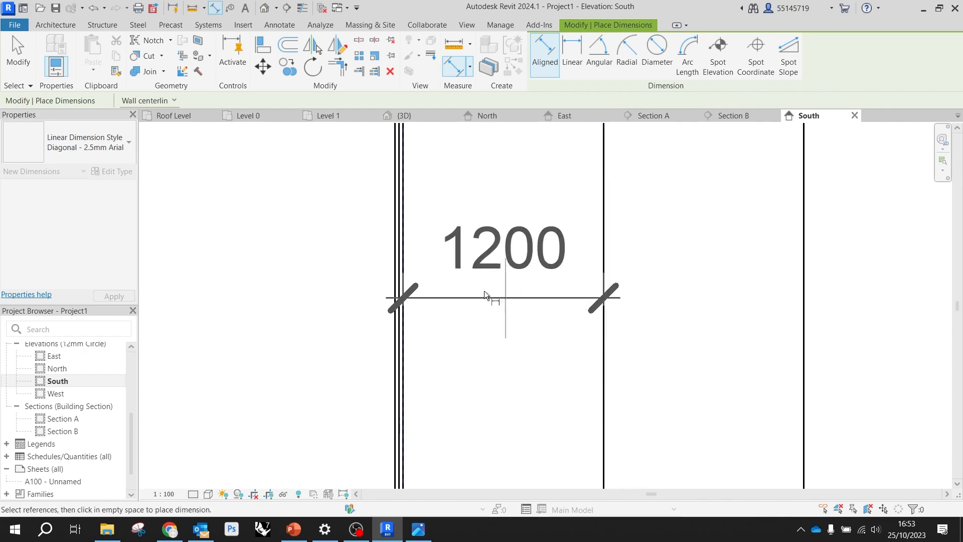
scroll(519, 303, "down", 3)
left_click(666, 293)
scroll(667, 294, "down", 2)
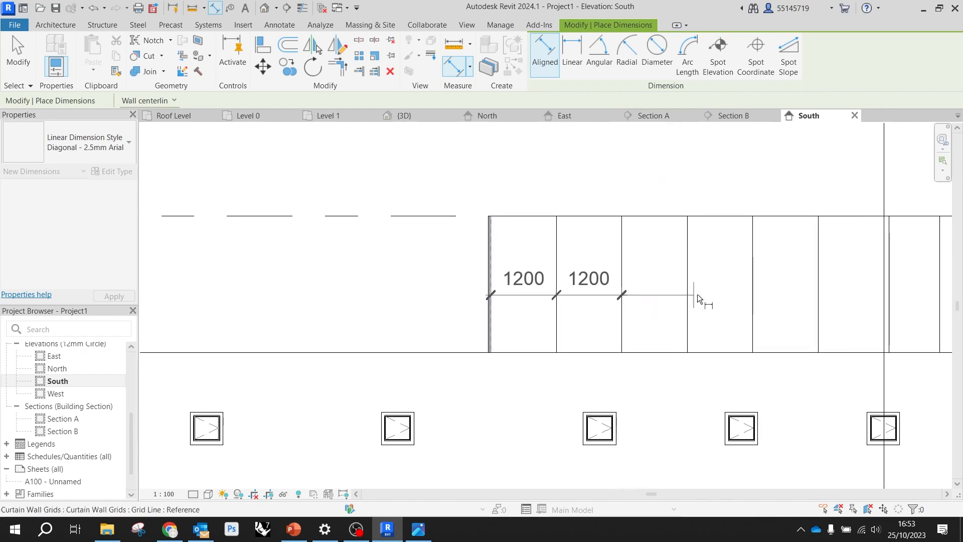
left_click(688, 283)
left_click(752, 282)
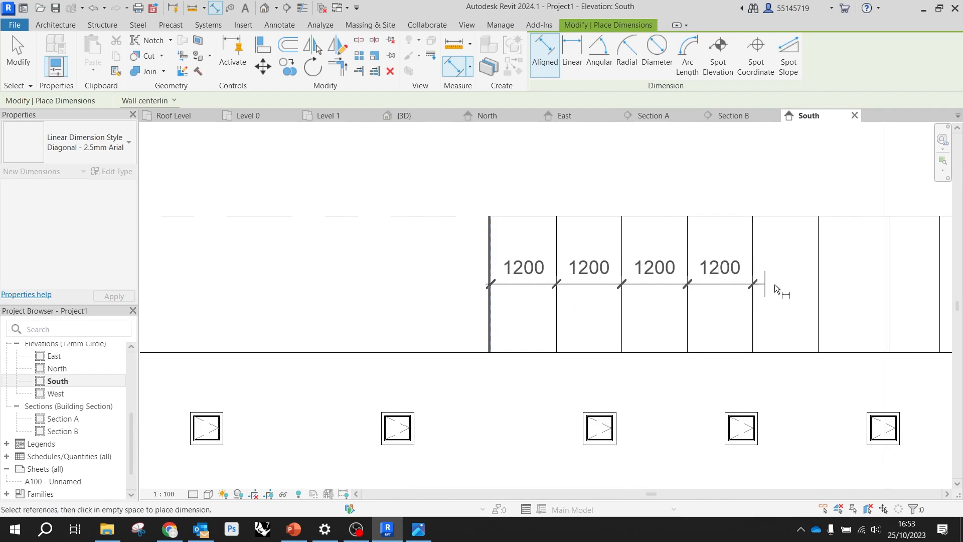
left_click(818, 277)
Try to extend the dimension chain across the last two grid lines to the inner edge of the right end wall
scroll(807, 293, "down", 2)
scroll(759, 266, "up", 2)
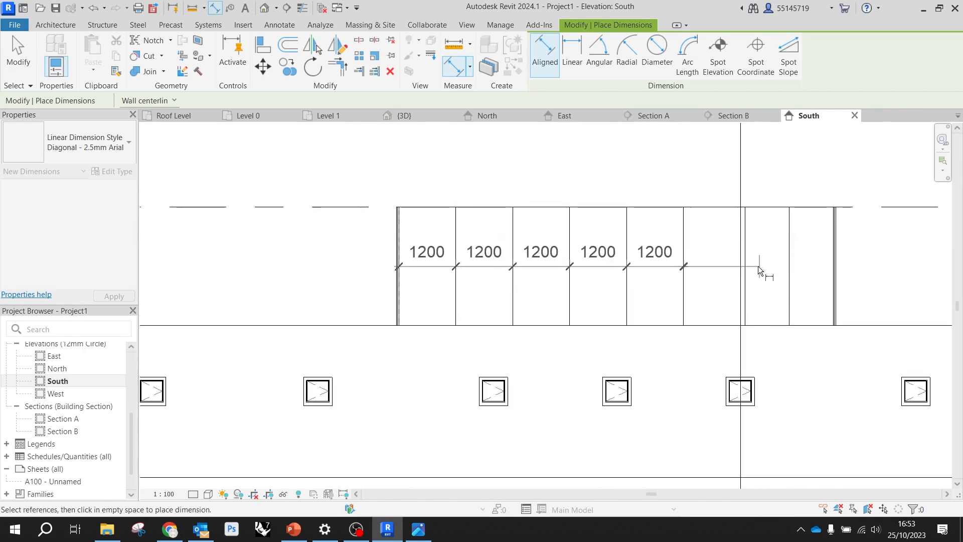
left_click(747, 269)
left_click(789, 269)
scroll(798, 266, "up", 5)
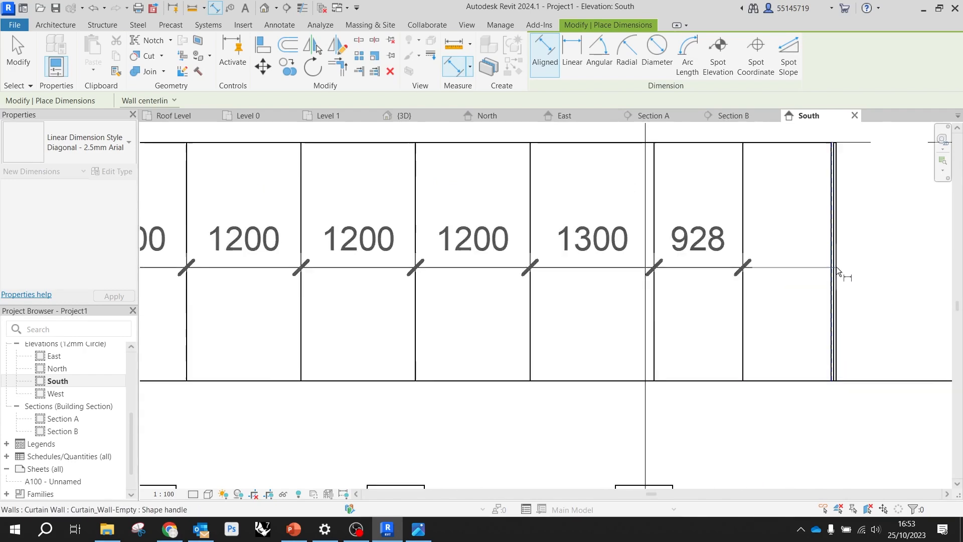
left_click(835, 271)
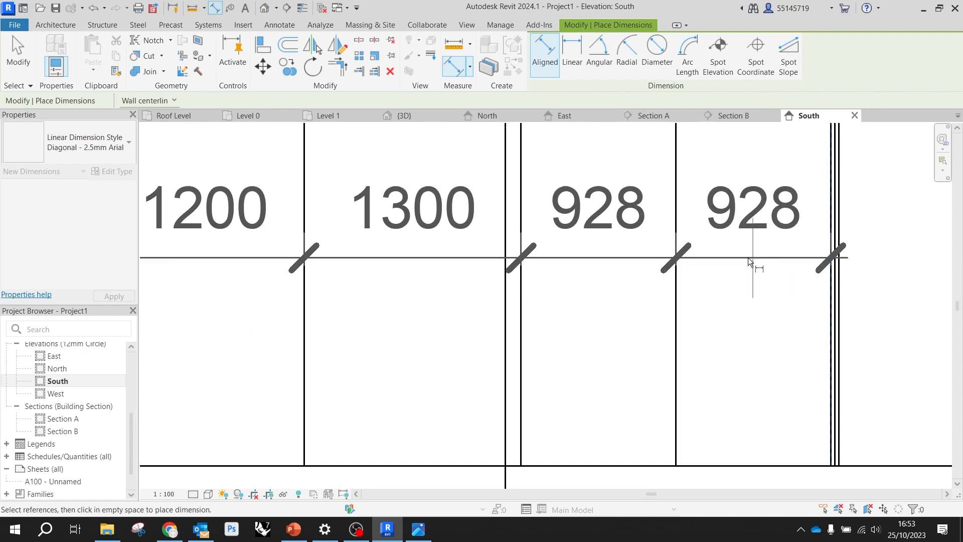
scroll(751, 257, "down", 2)
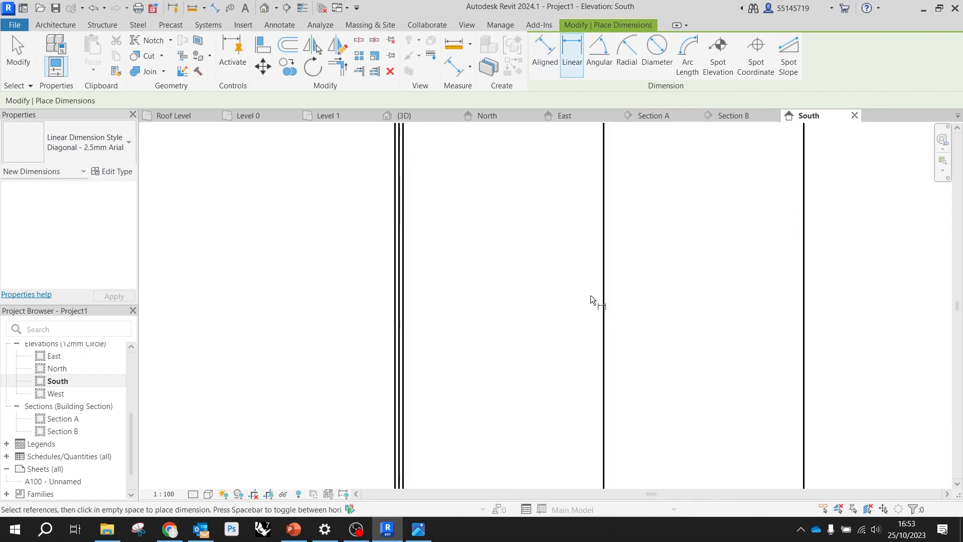
scroll(590, 295, "down", 4)
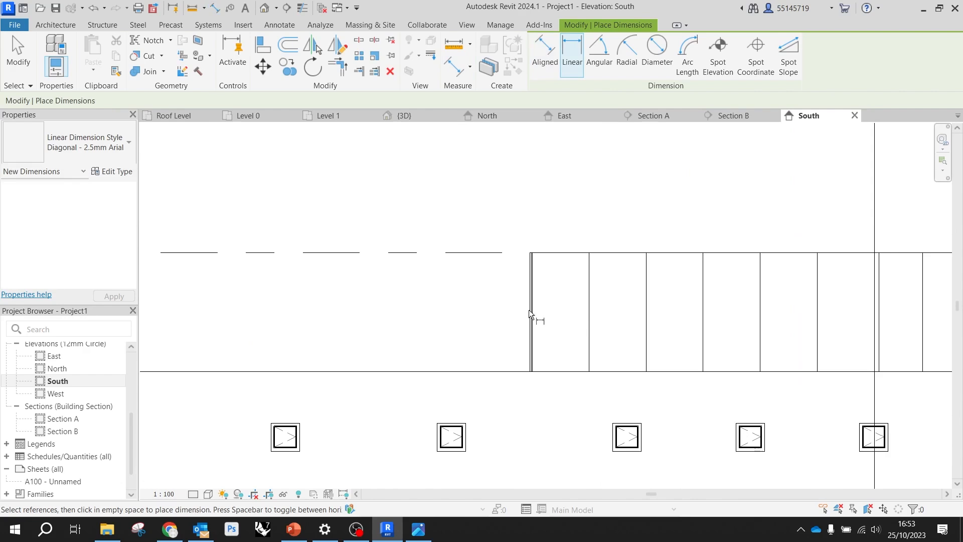
key("Escape")
key("Escape")
left_click(533, 315)
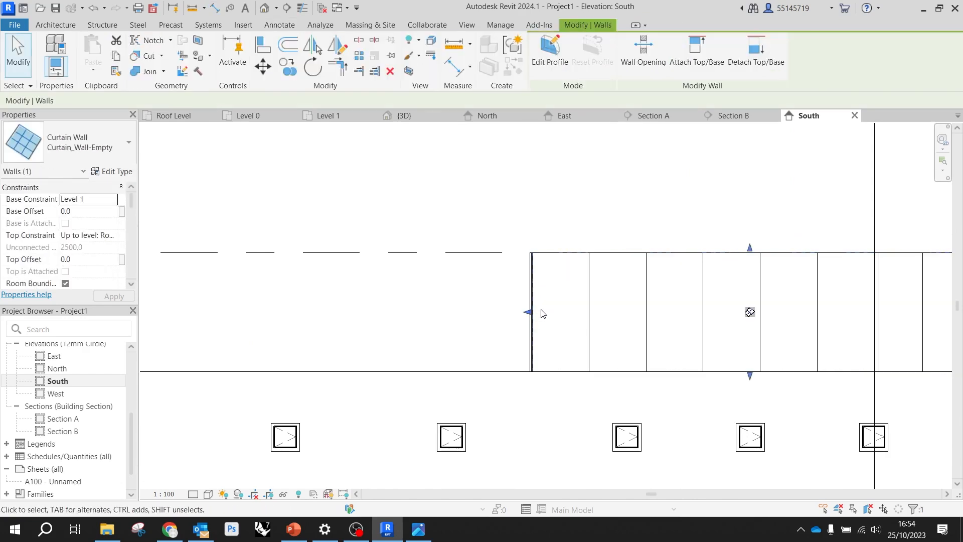
key("Escape")
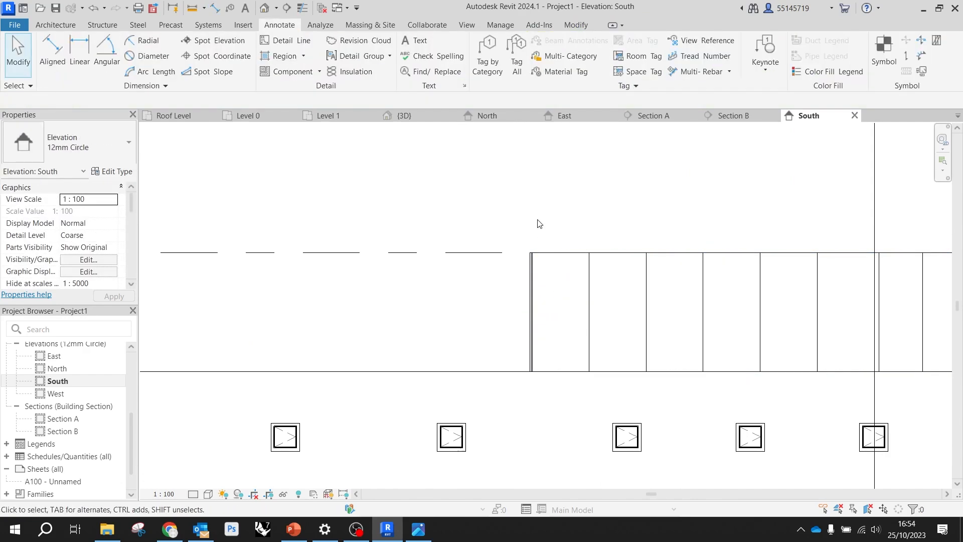
Try an aligned dimension chain from the left end wall's inner face across all seven curtain grid lines to the right end wall
left_click(53, 48)
scroll(546, 307, "up", 3)
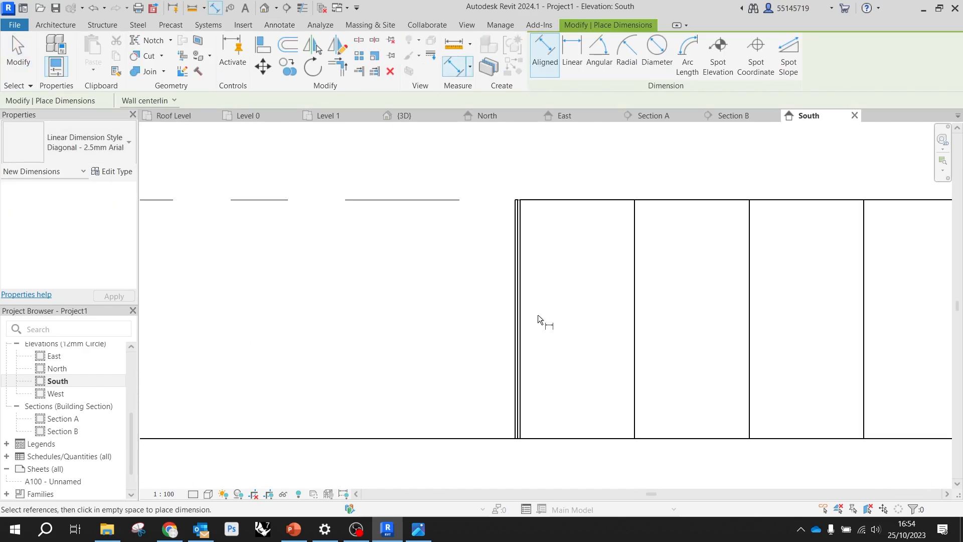
left_click(635, 339)
left_click(749, 344)
left_click(526, 304)
scroll(526, 304, "down", 3)
scroll(797, 310, "up", 1)
left_click(687, 307)
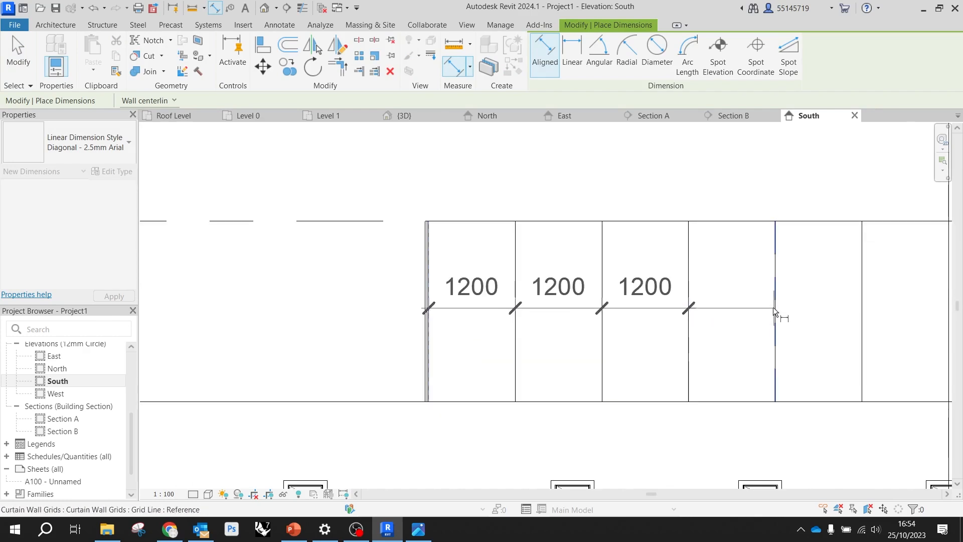
left_click(776, 308)
scroll(627, 287, "down", 1)
left_click(786, 303)
left_click(847, 302)
left_click(891, 307)
left_click(933, 310)
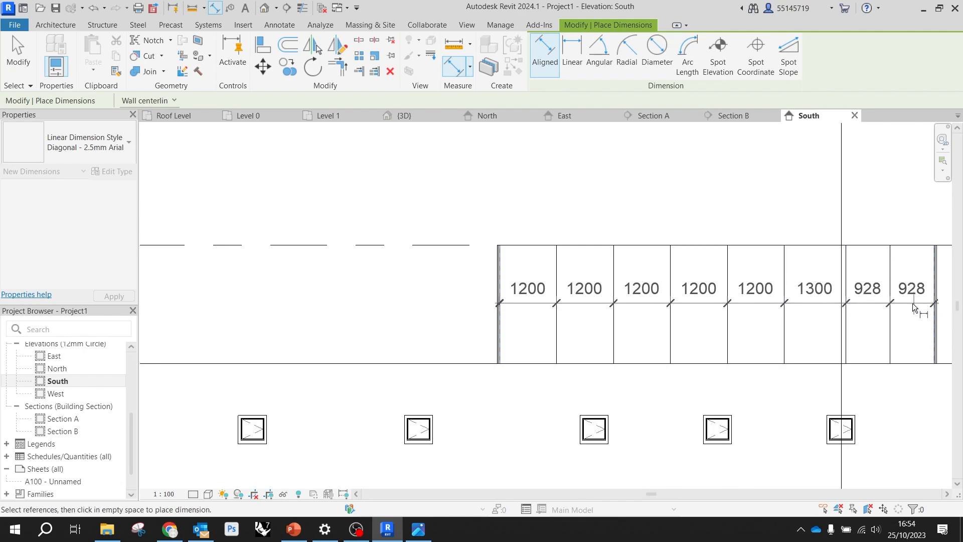
key("Escape")
Try a new dimension chain from the left end wall across the first two grid lines and undo it
scroll(291, 200, "down", 2)
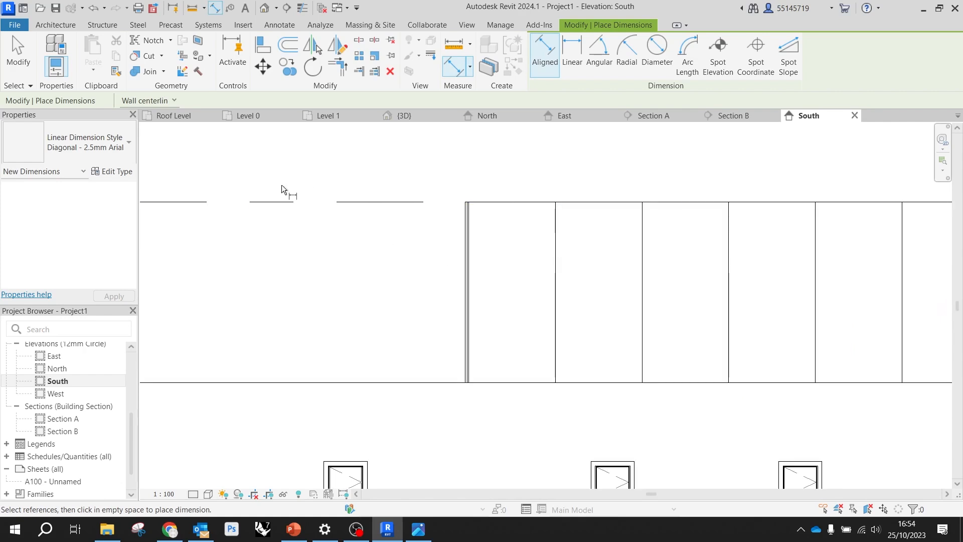
left_click(473, 283)
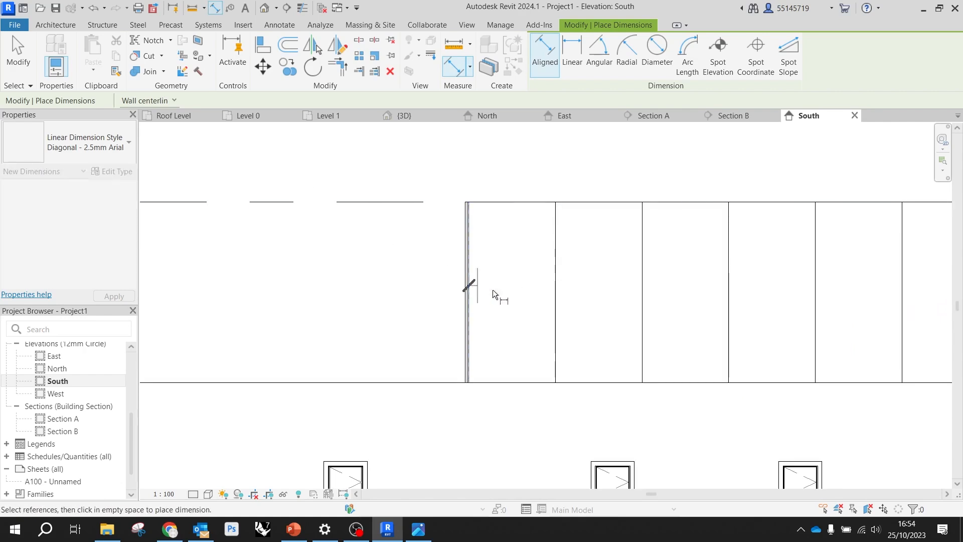
left_click(556, 302)
left_click(642, 303)
left_click(733, 311)
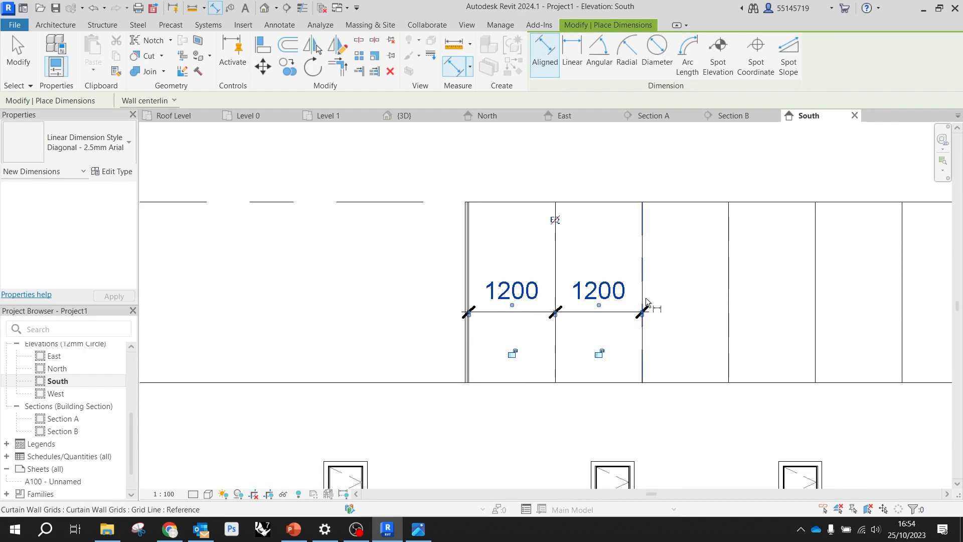
key("ctrl+z")
Start an aligned dimension chain at the left end wall's inner face and carry it across the first four curtain grid lines
left_click(469, 296)
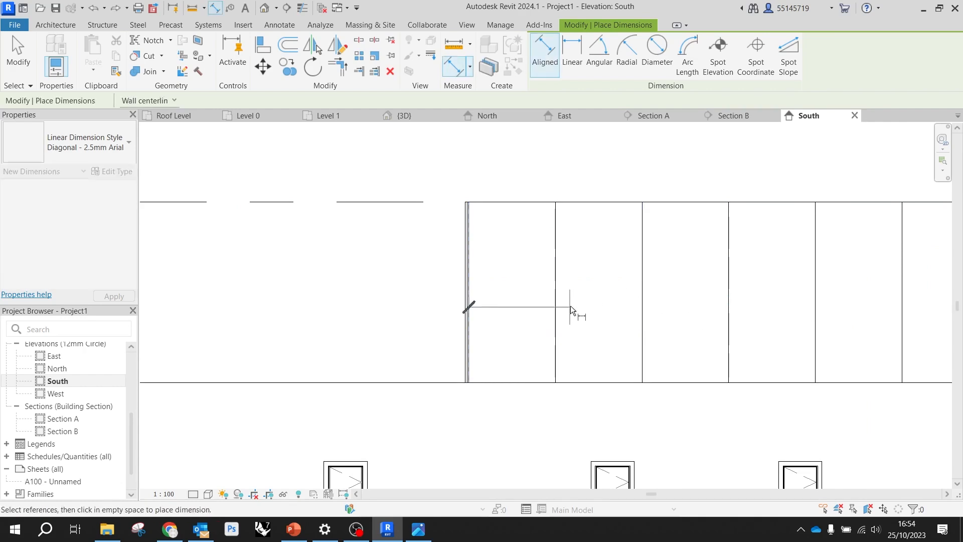
left_click(555, 303)
left_click(642, 309)
left_click(729, 312)
scroll(727, 314, "down", 3)
left_click(705, 282)
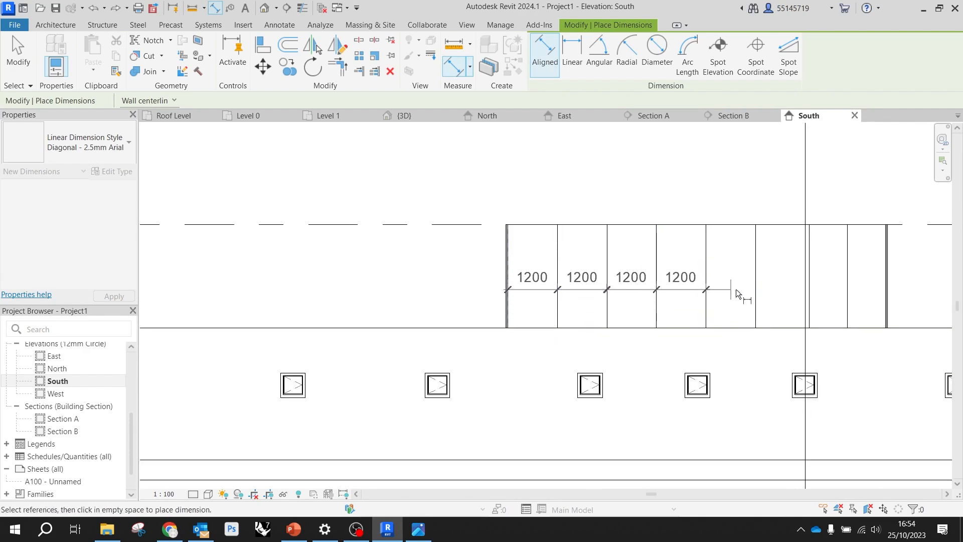
Extend the dimension chain across the last three grid lines to the right end wall's inner face and place it
left_click(755, 282)
left_click(809, 279)
left_click(847, 279)
scroll(893, 290, "up", 2)
scroll(892, 290, "up", 1)
left_click(882, 286)
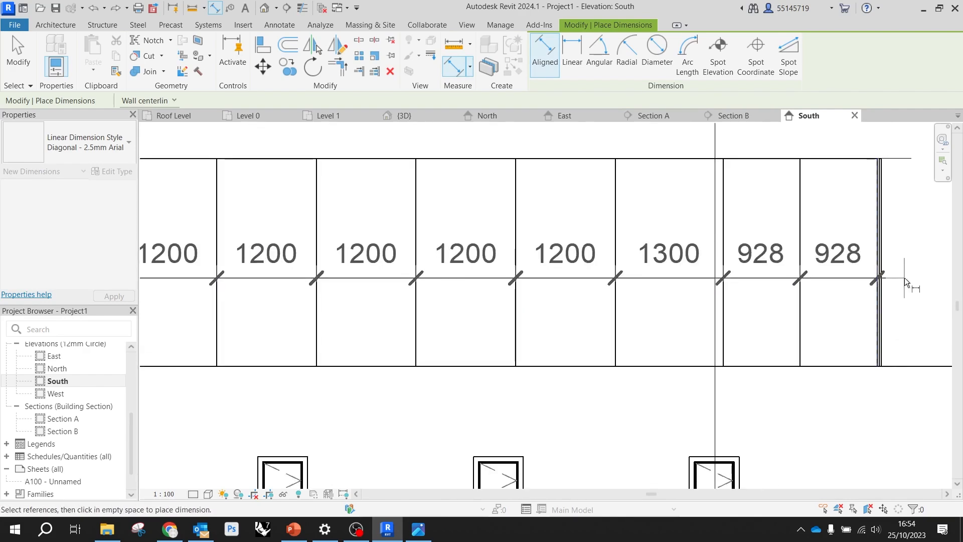
scroll(910, 290, "down", 2)
scroll(757, 252, "down", 3)
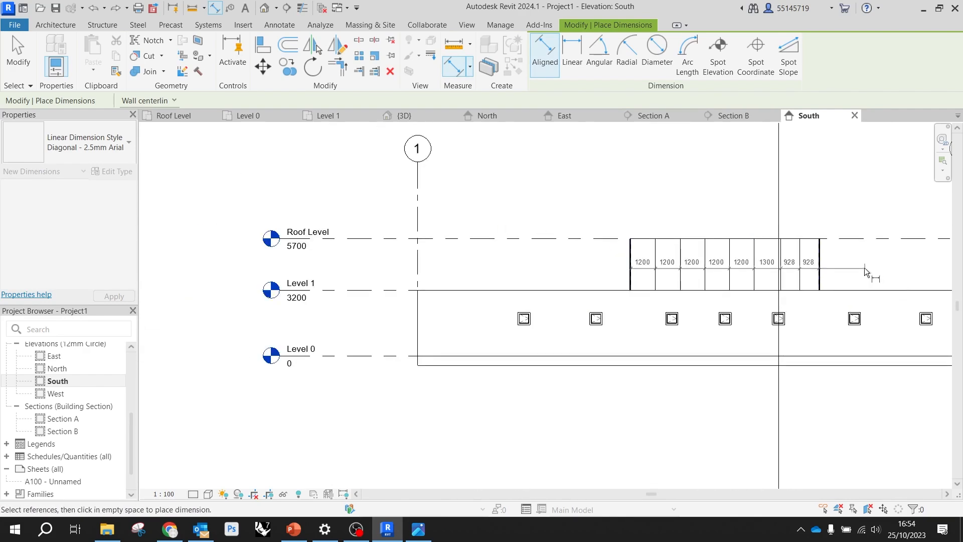
left_click(847, 274)
Apply the equality constraint to the dimension chain so the curtain grid lines are evenly spaced
scroll(706, 242, "up", 3)
scroll(498, 215, "down", 1)
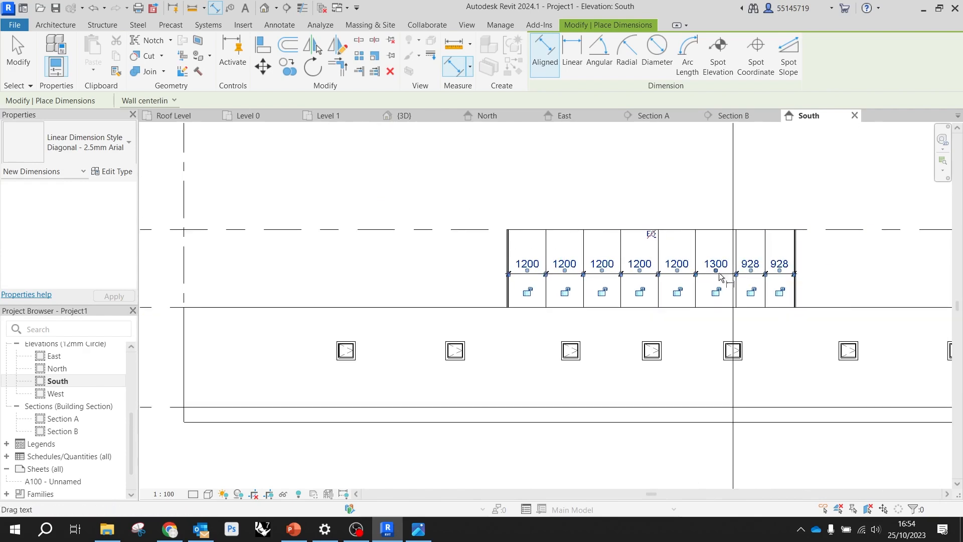
scroll(716, 279, "up", 2)
scroll(448, 274, "down", 3)
scroll(599, 271, "up", 1)
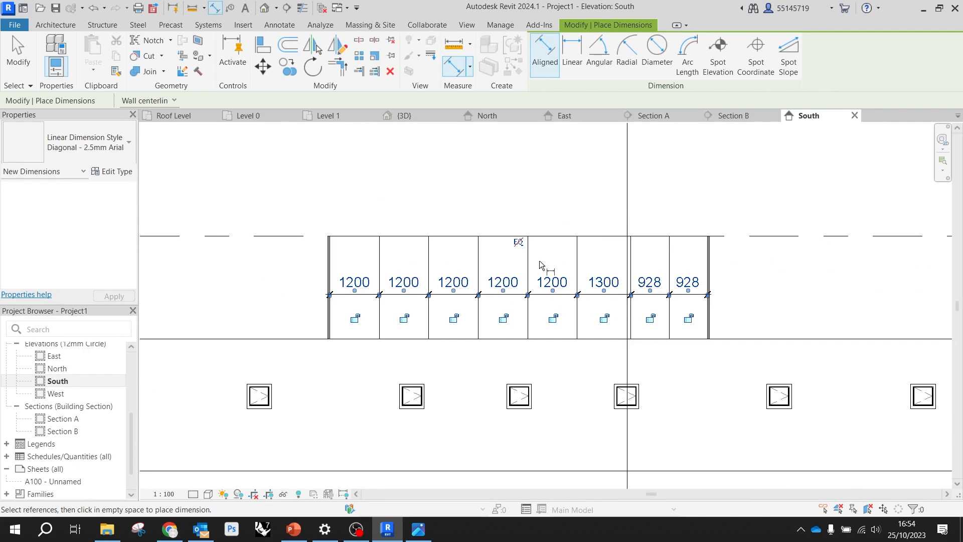
left_click(519, 242)
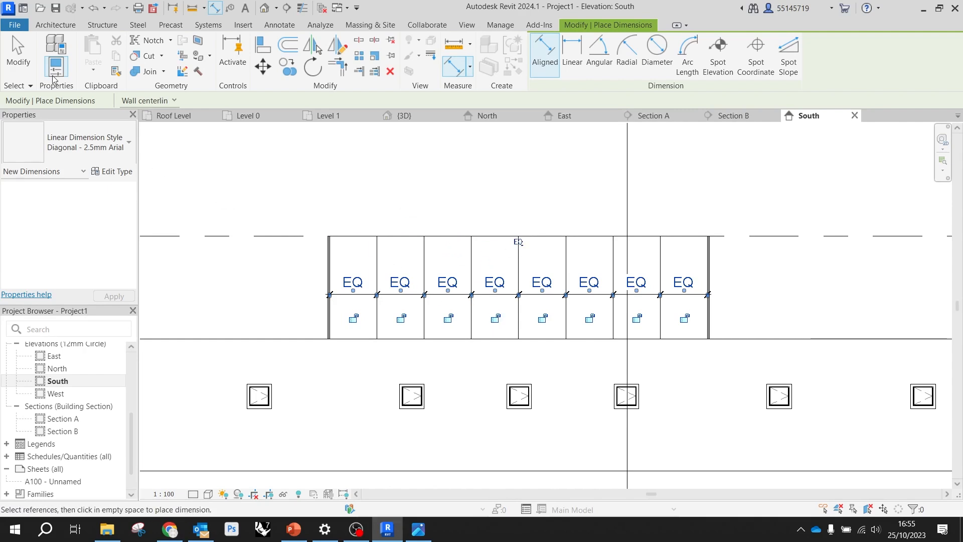
Delete the equality dimension chain from the curtain wall and unconstrain the grid lines
left_click(18, 55)
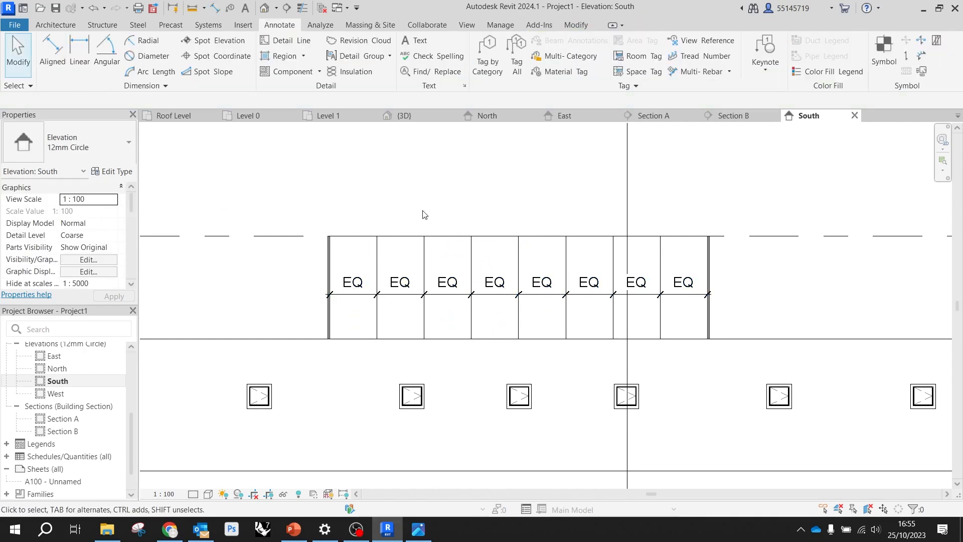
left_click(501, 288)
key("Delete")
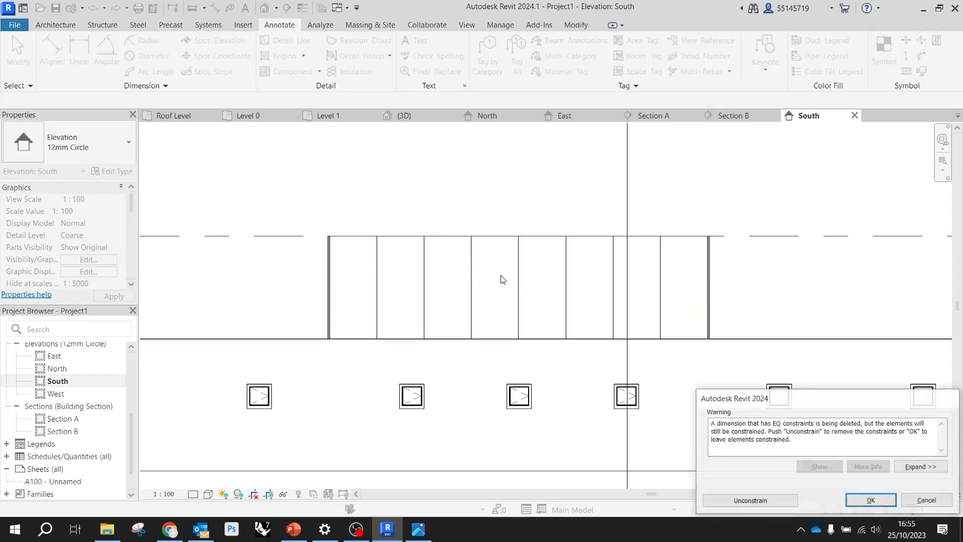
left_click(757, 506)
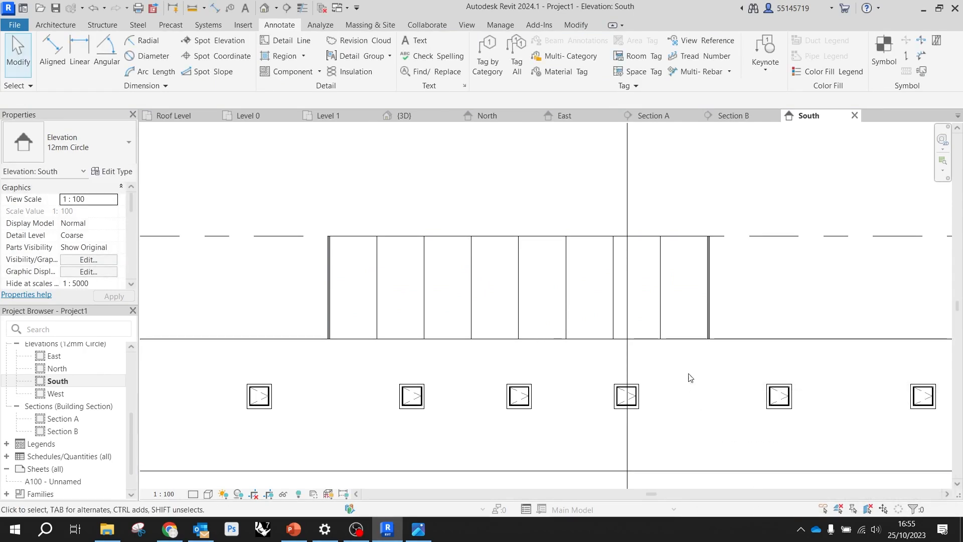
Check the spacing on both sides of the third curtain grid line
left_click(471, 294)
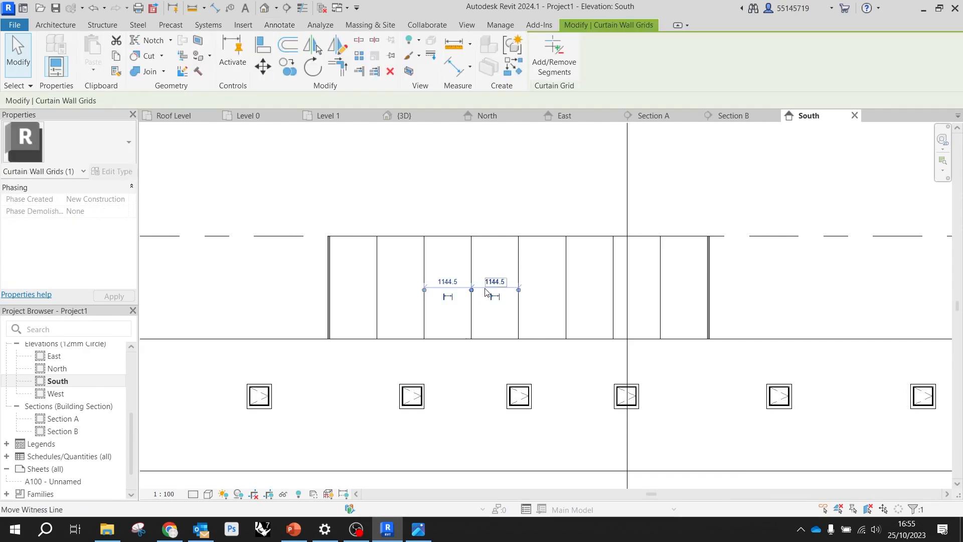
scroll(489, 291, "up", 3)
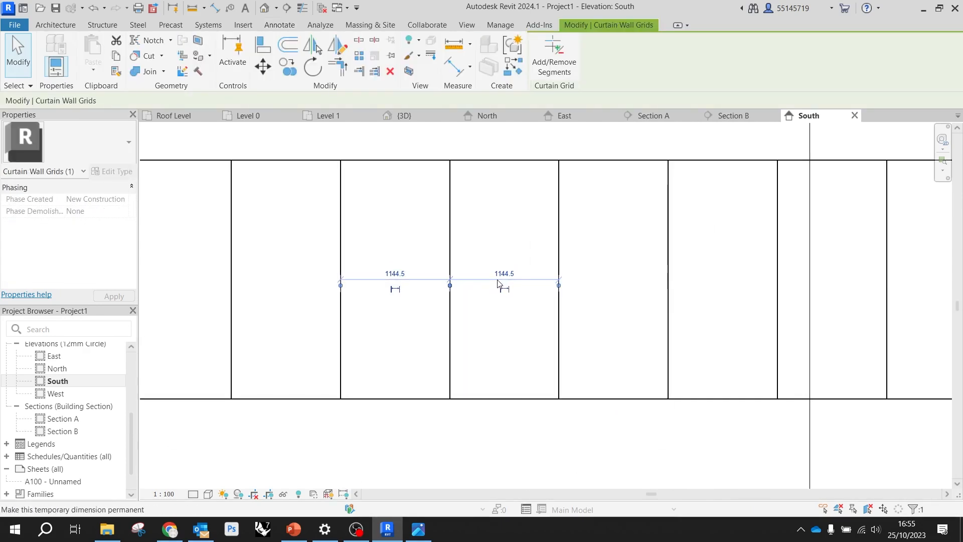
scroll(512, 282, "down", 3)
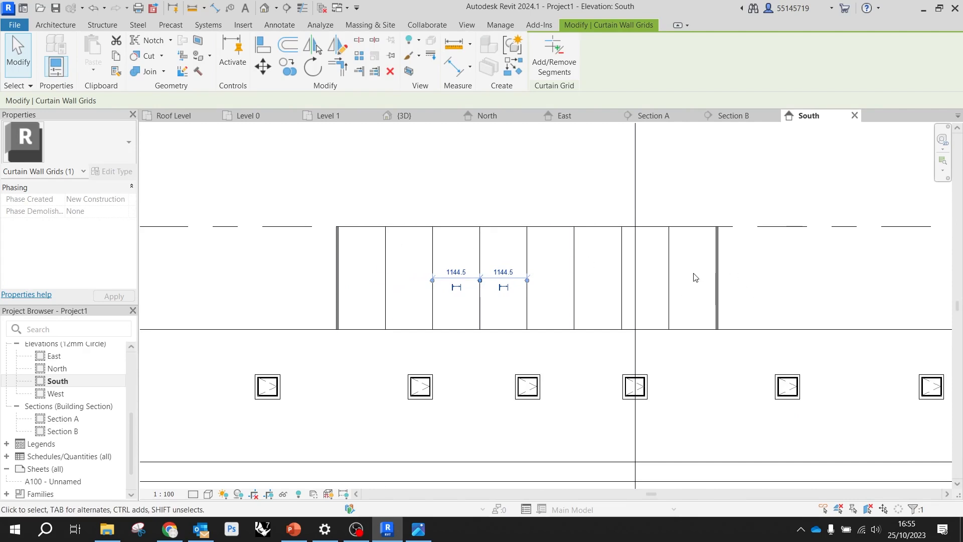
left_click(782, 280)
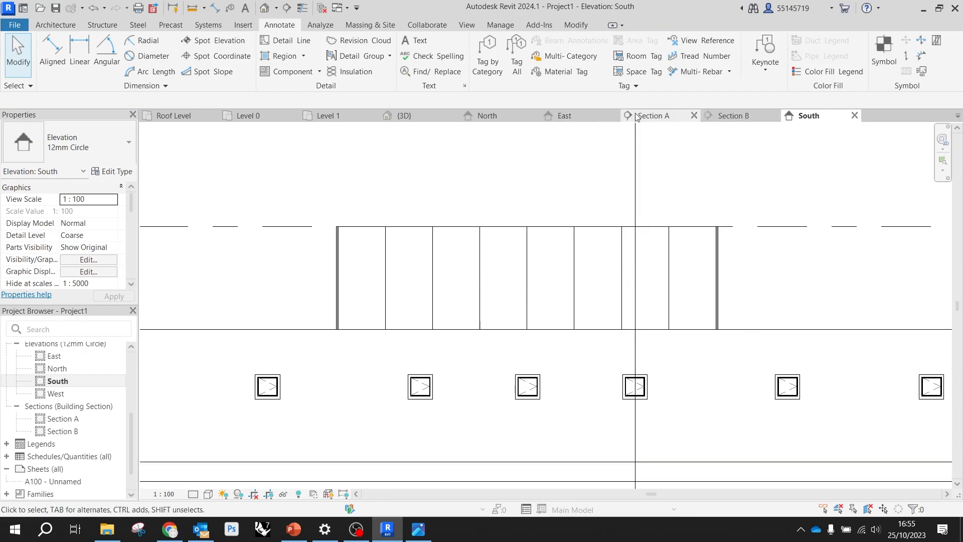
Open the 3D view, turn it to show the enclosure's divided front from above, and set the visual style to Shaded
left_click(408, 116)
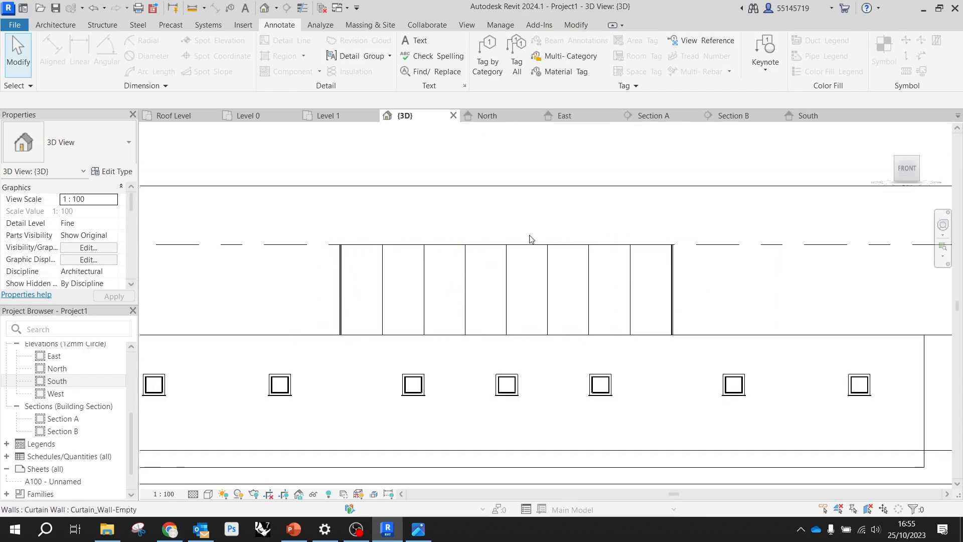
left_click(892, 163)
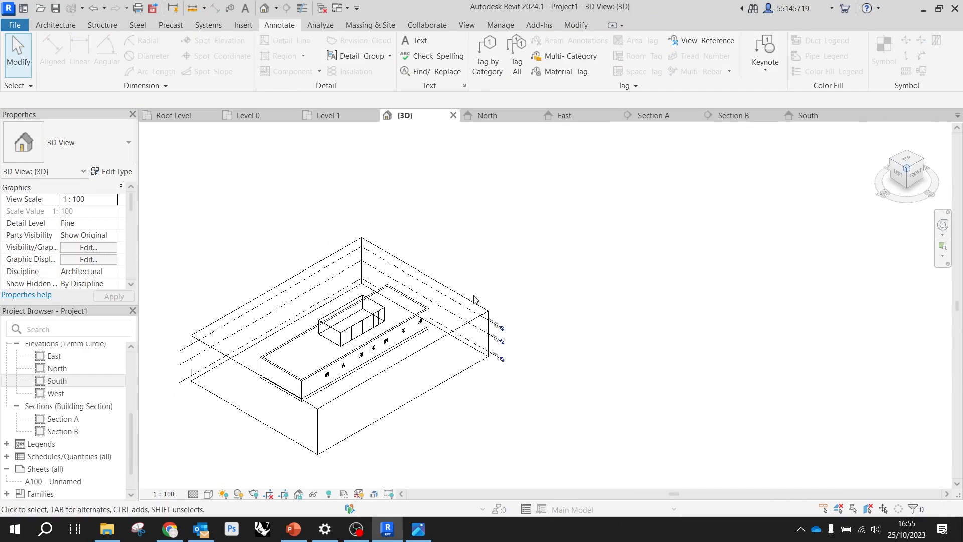
scroll(621, 300, "up", 5)
middle_click_drag(573, 275, 518, 273, "shift")
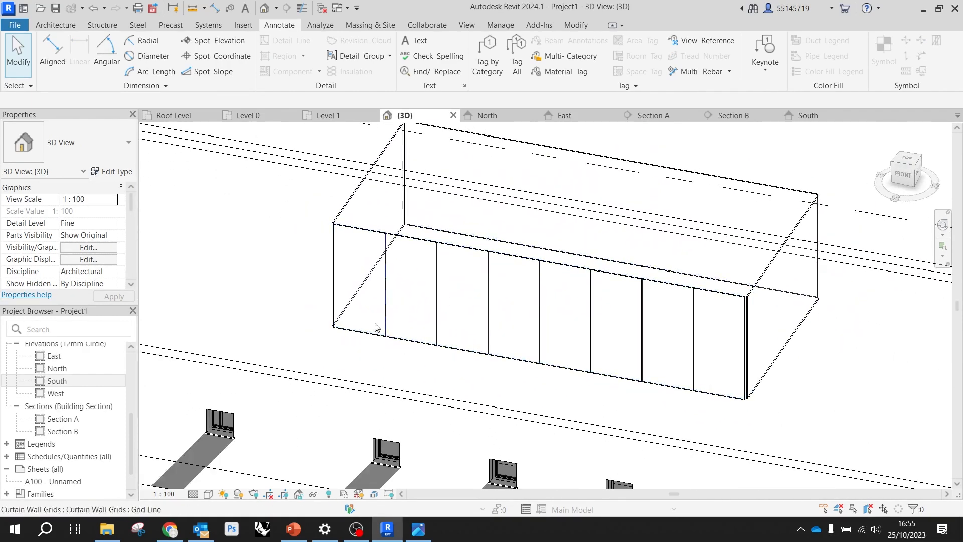
left_click(210, 496)
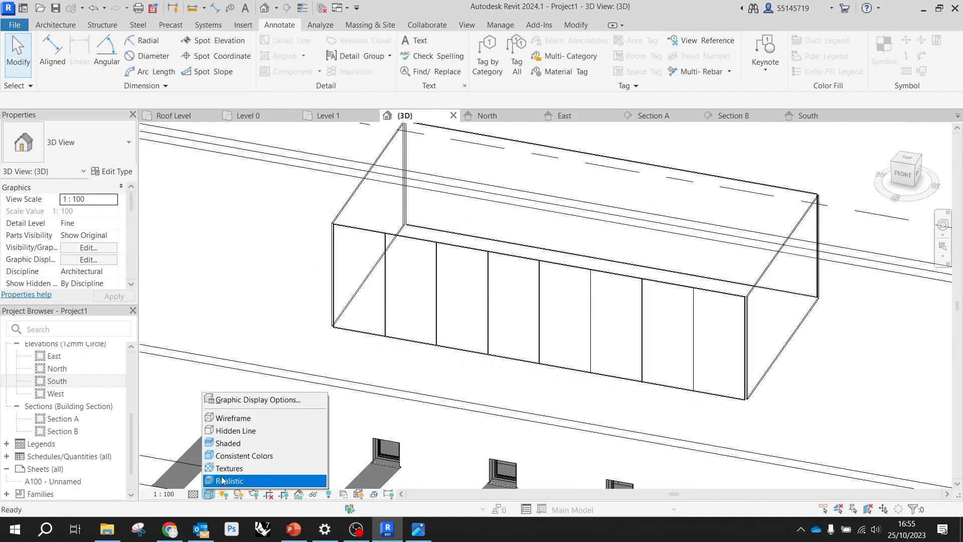
left_click(242, 441)
Place Rectangular Mullion 30mm_Square mullions on the first three vertical grid lines of the front curtain wall
scroll(322, 301, "down", 2)
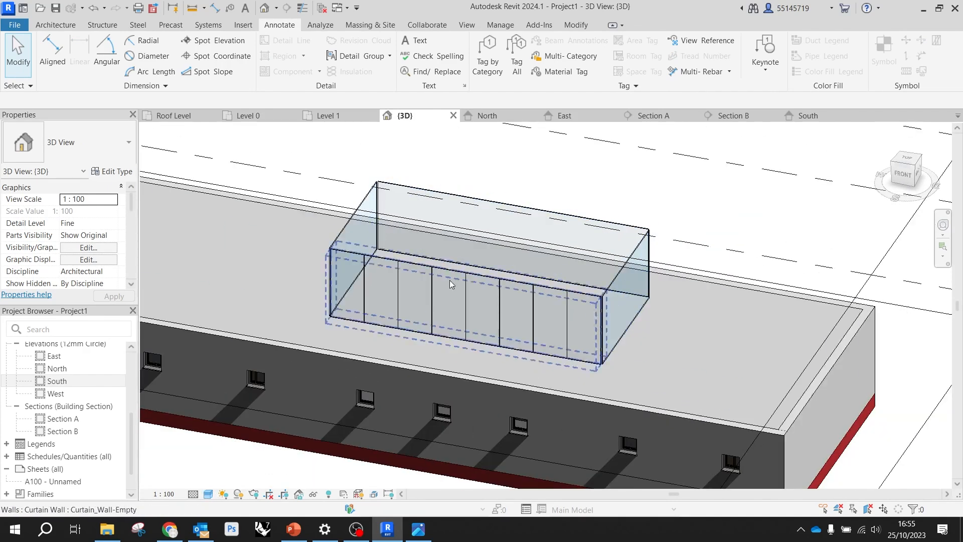
scroll(497, 333, "up", 5)
scroll(647, 289, "down", 1)
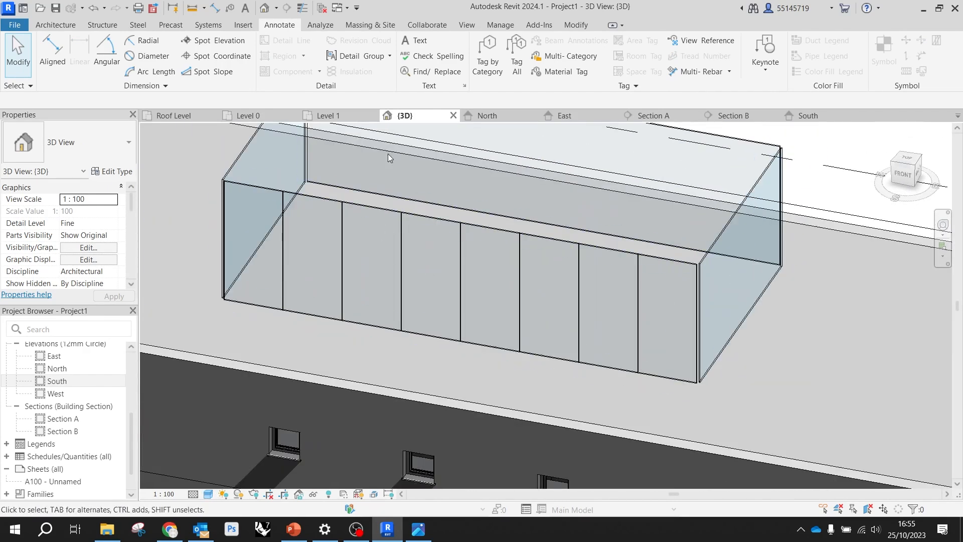
left_click(53, 25)
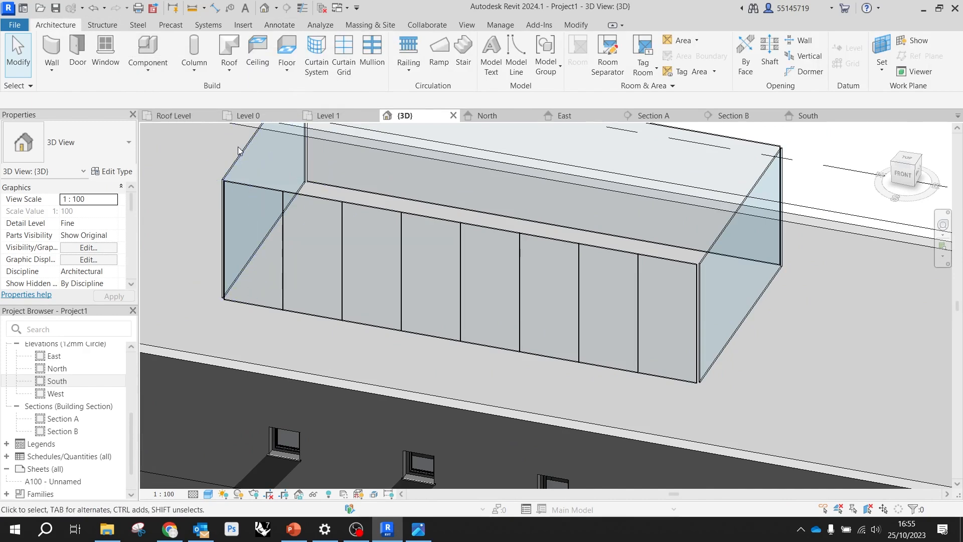
left_click(372, 53)
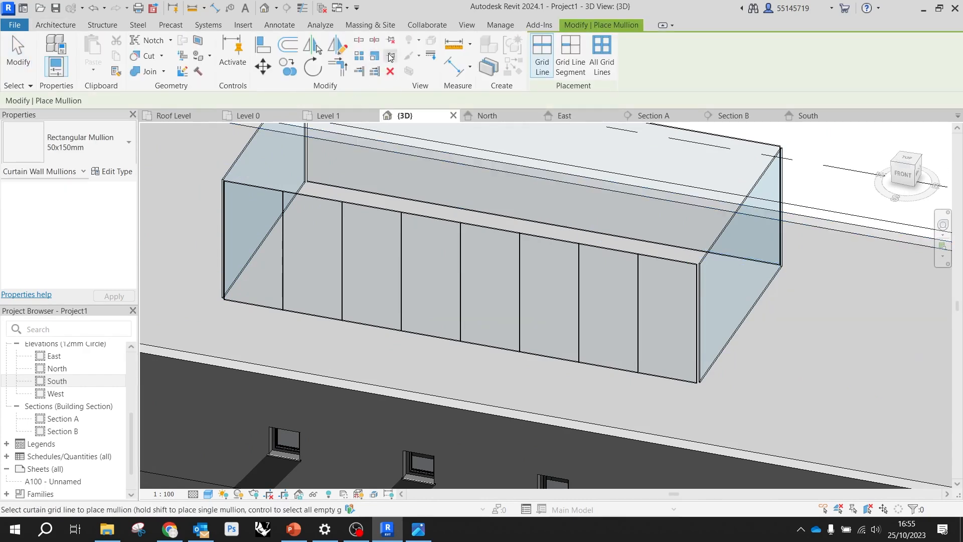
left_click(116, 149)
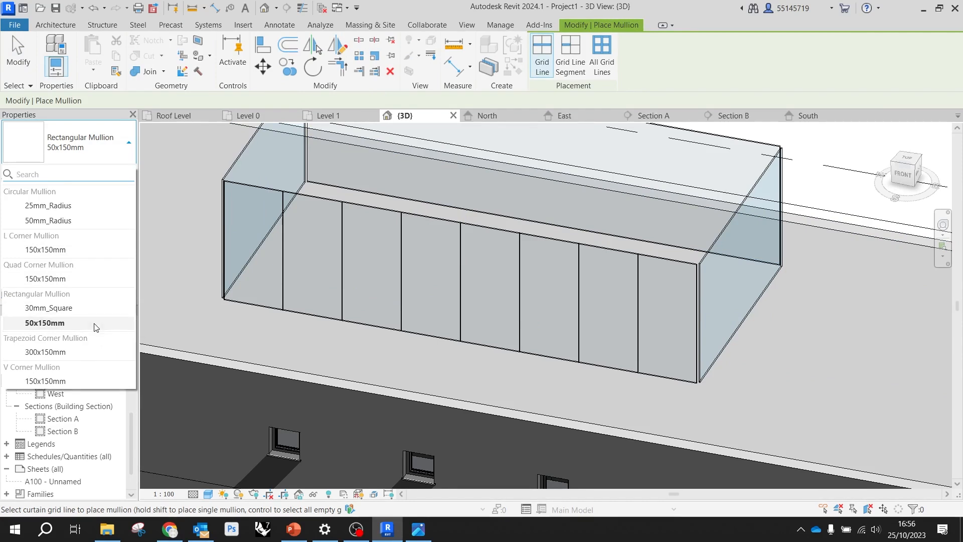
left_click(54, 312)
scroll(275, 304, "up", 2)
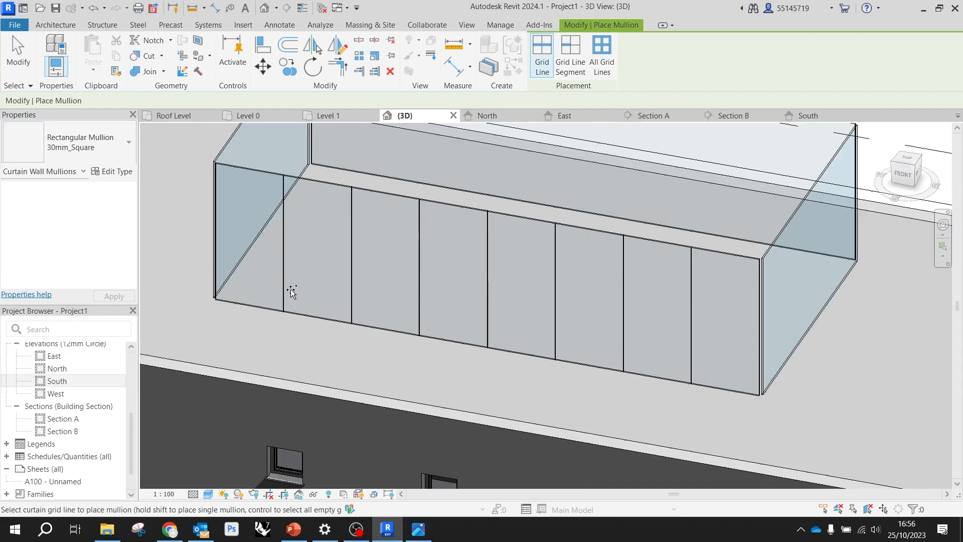
left_click(353, 303)
left_click(420, 310)
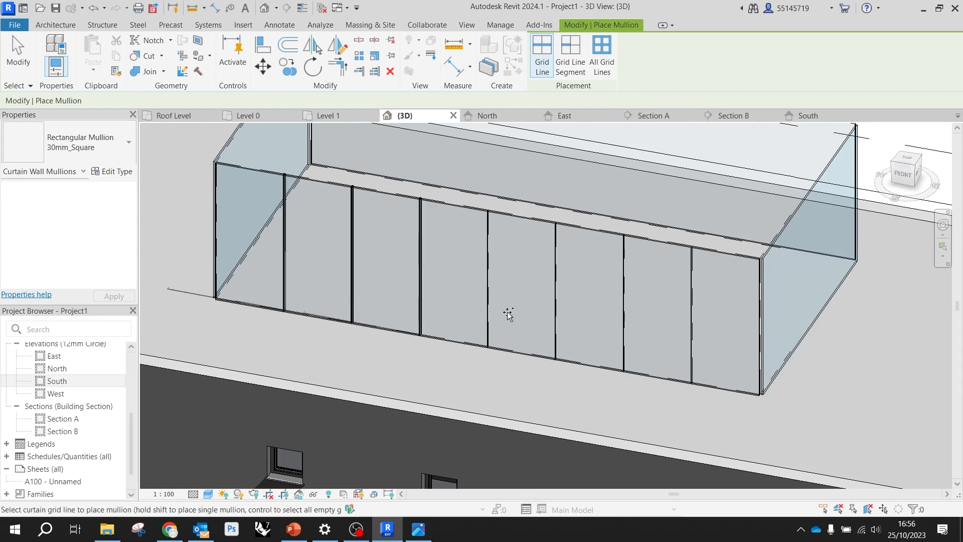
Add the same 30mm_Square mullions to the remaining four vertical grid lines and finish mullion placement
left_click(489, 308)
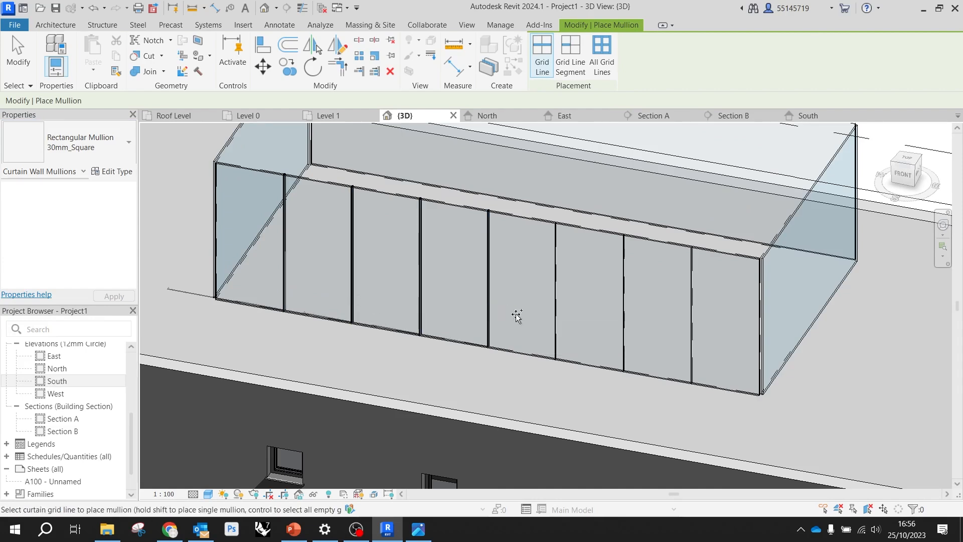
left_click(555, 323)
left_click(623, 333)
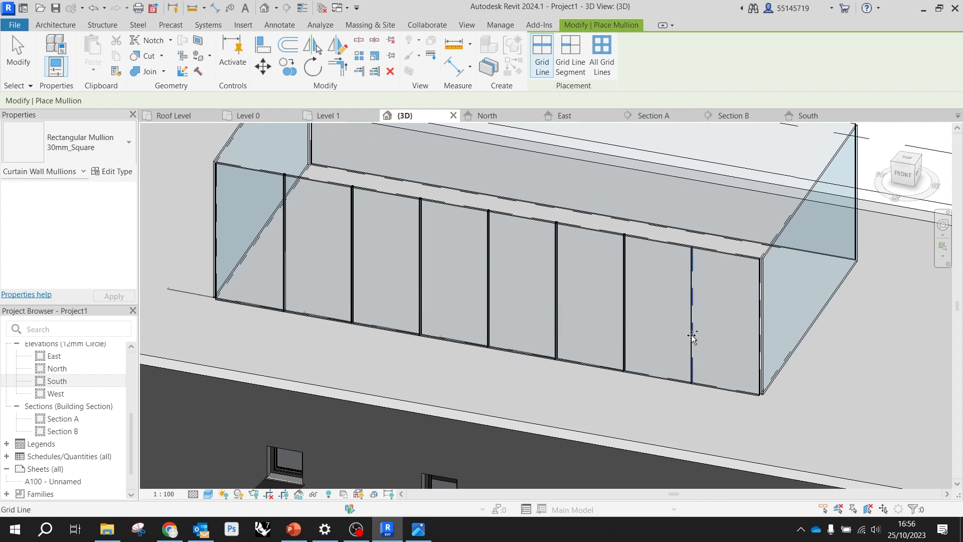
left_click(692, 335)
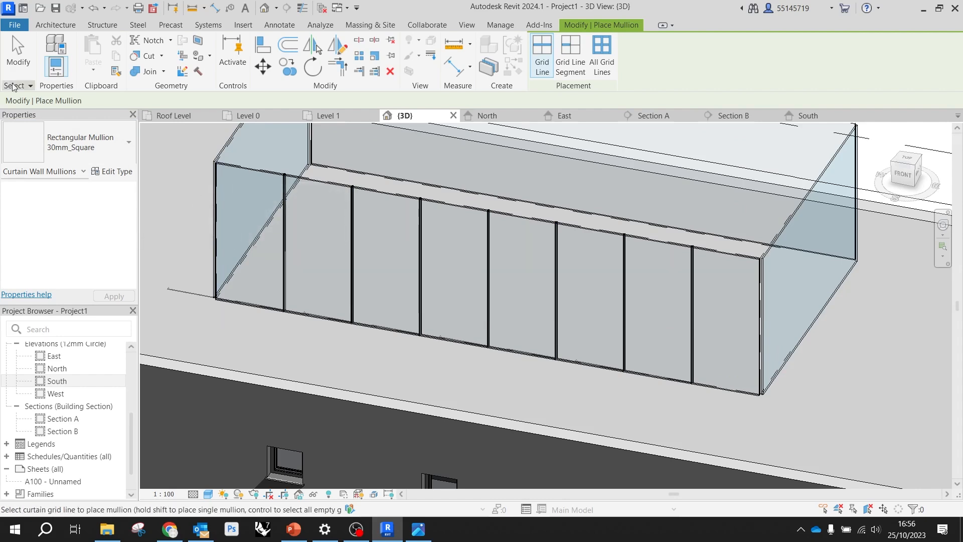
left_click(18, 52)
scroll(429, 306, "down", 3)
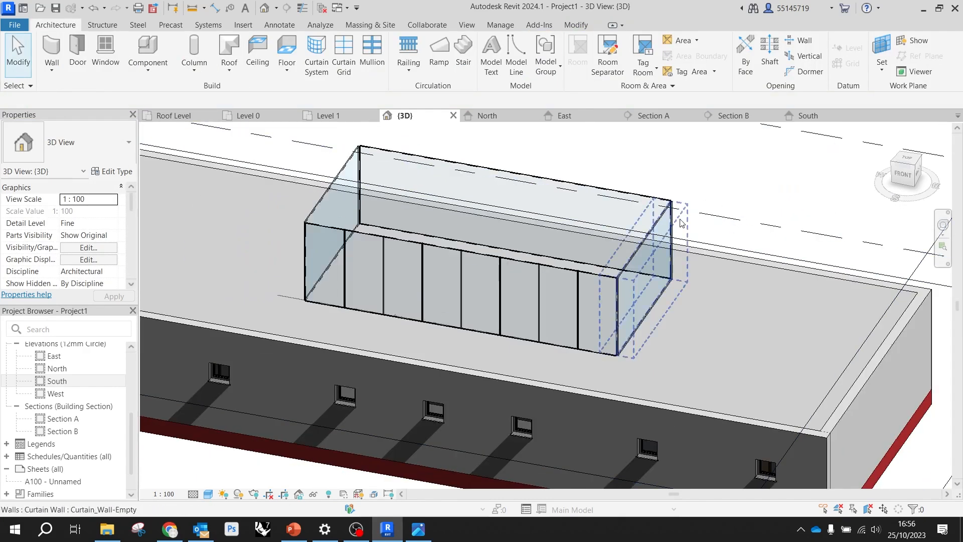
Delete the undivided rear curtain wall of the glazed enclosure
middle_click_drag(610, 247, 549, 189, "shift")
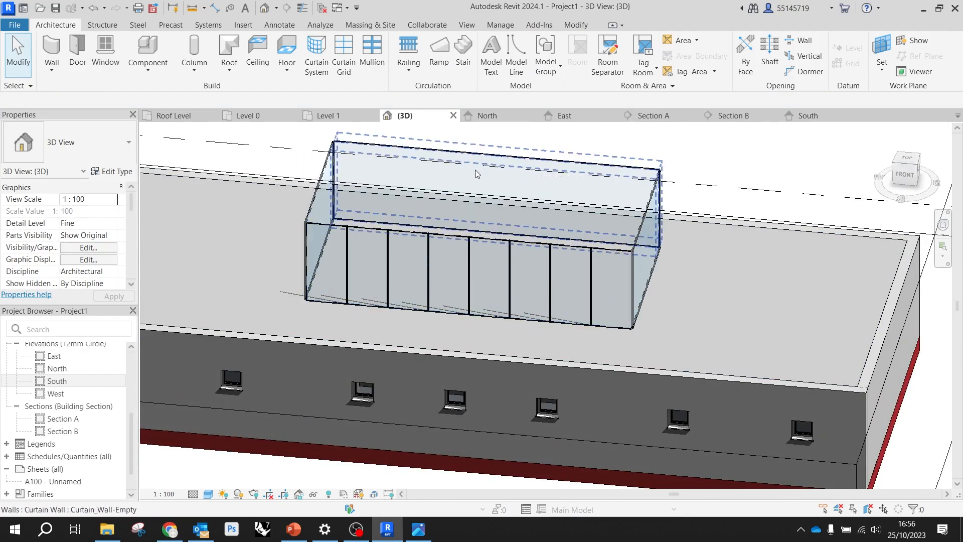
left_click(507, 167)
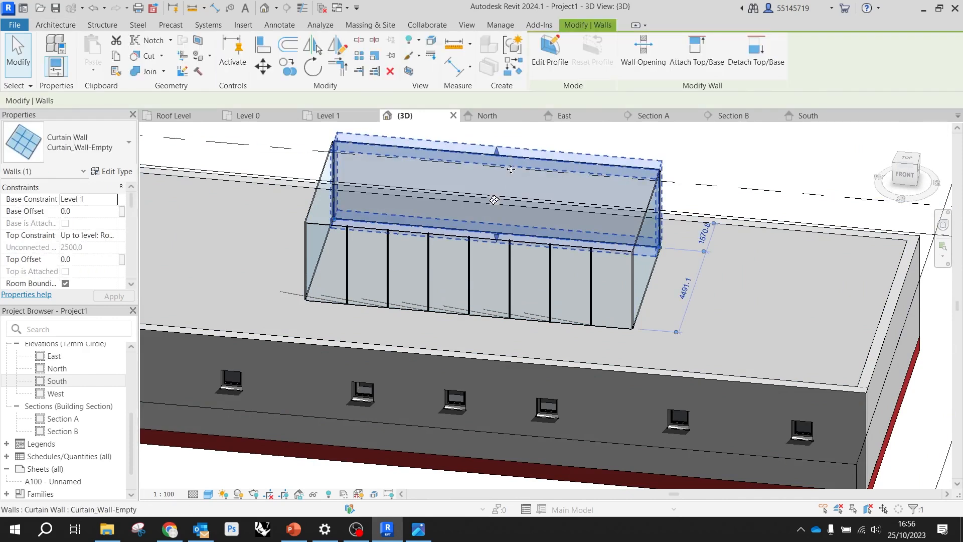
key("Delete")
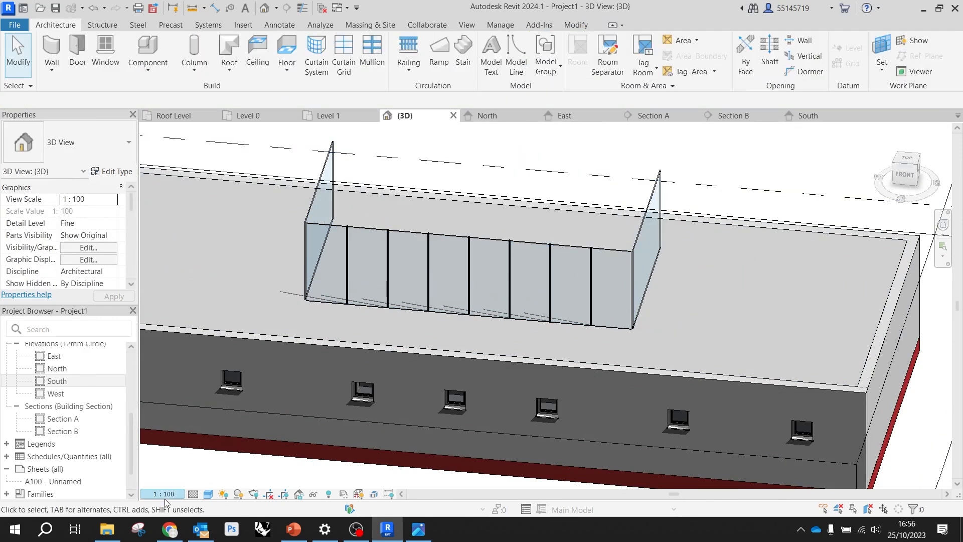
left_click(328, 115)
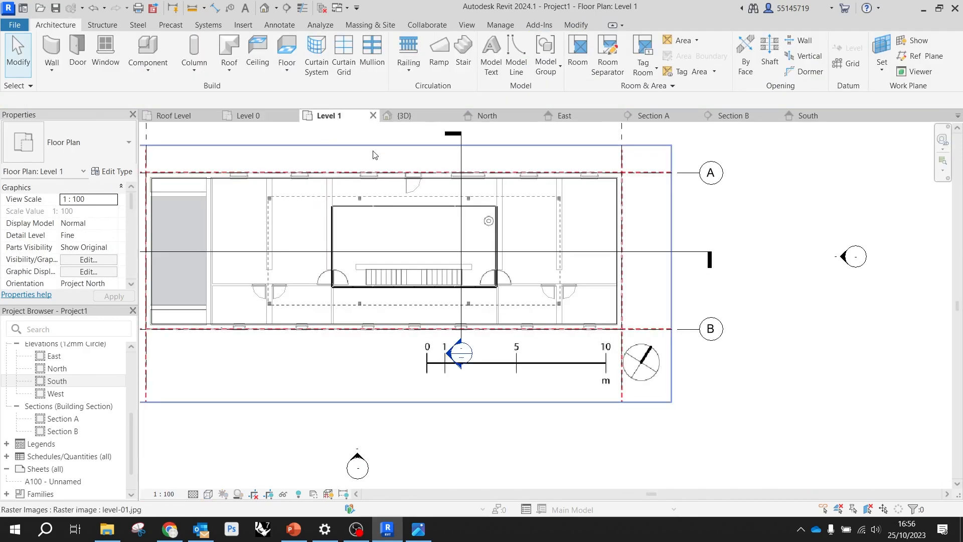
left_click(415, 119)
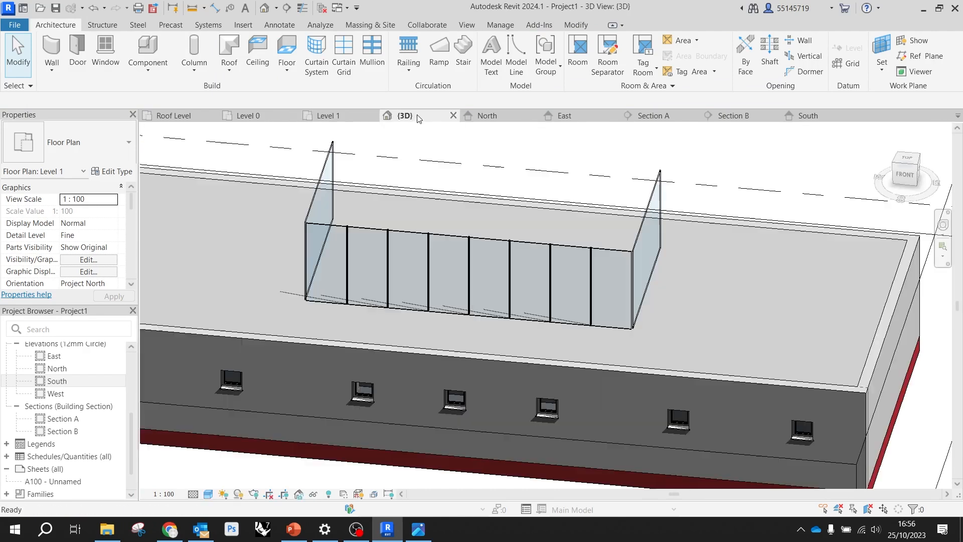
Mirror a copy of only the front curtain wall with its grids and mullions to the rear, drawing a horizontal axis from the side wall's midpoint
middle_click_drag(408, 261, 440, 151, "shift")
left_click_drag(675, 247, 300, 193)
middle_click_drag(585, 233, 553, 293, "shift")
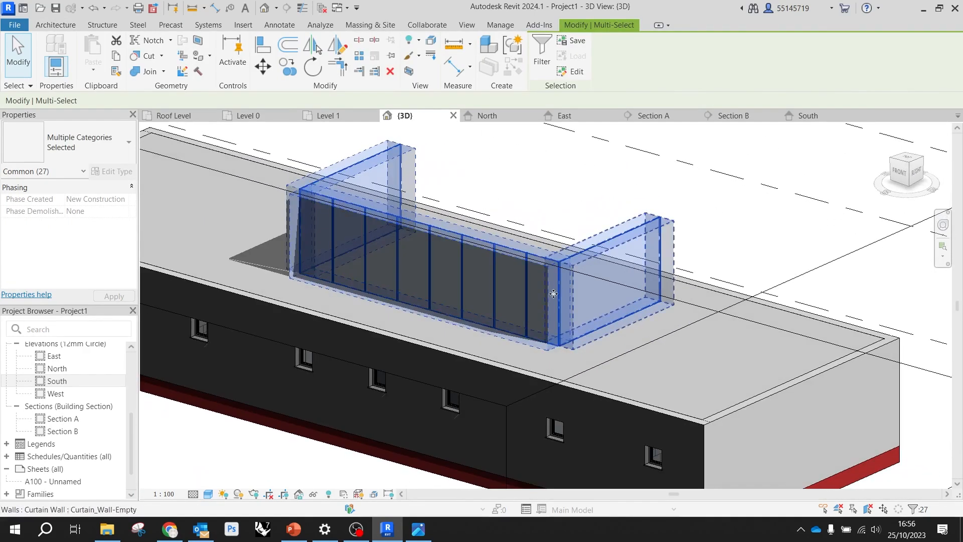
left_click(660, 224, "shift")
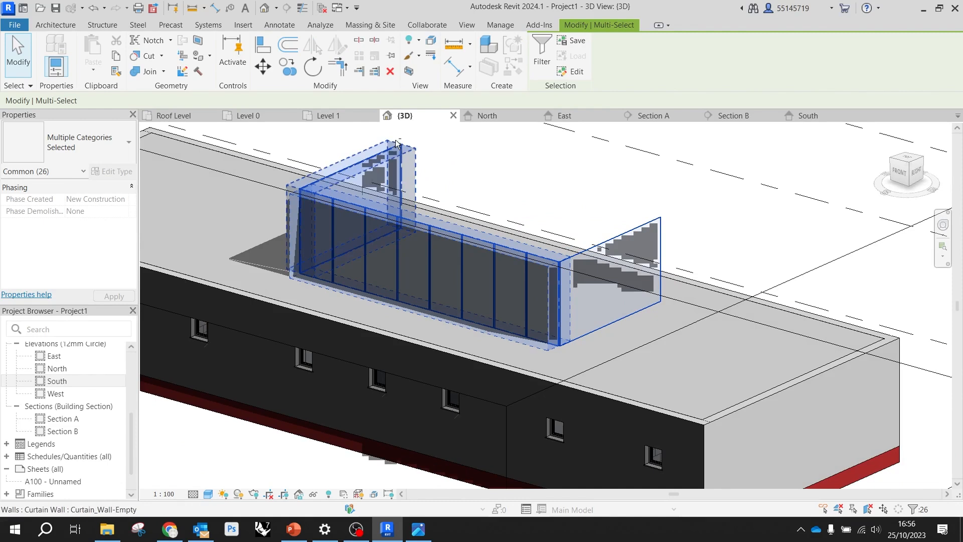
left_click(403, 155, "shift")
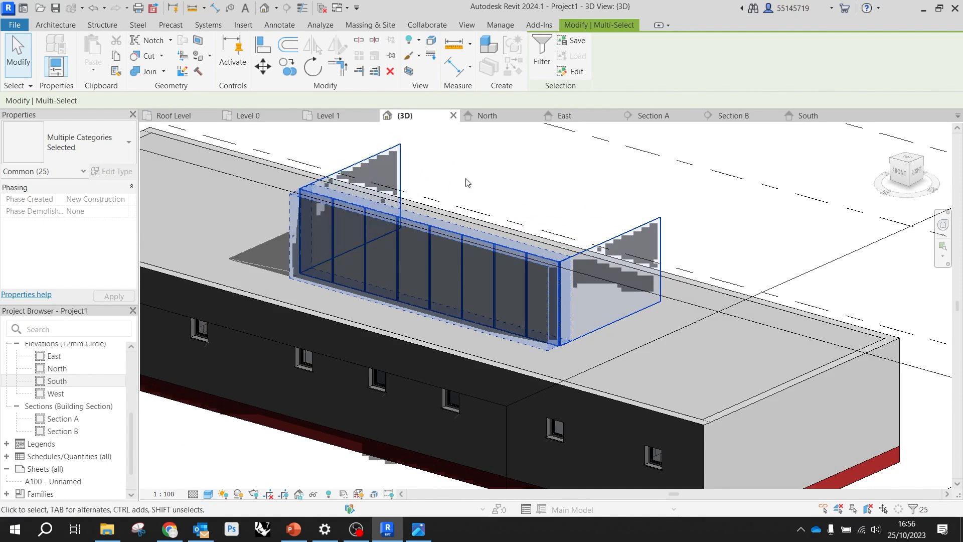
left_click(400, 163, "shift")
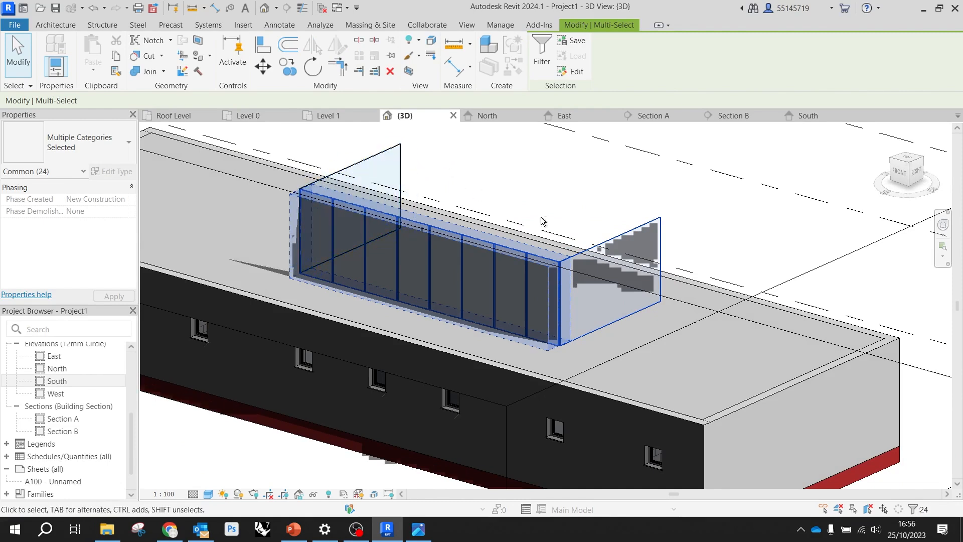
left_click(653, 232, "shift")
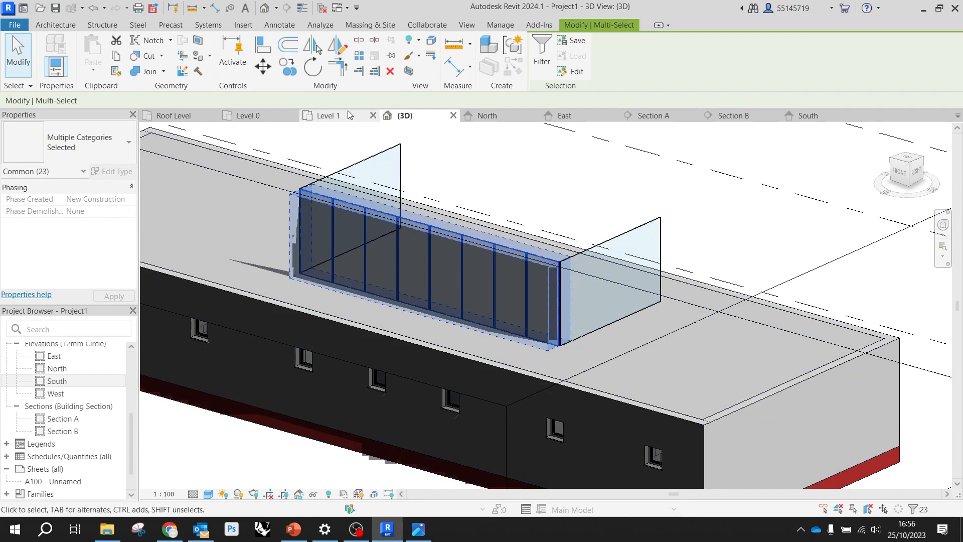
left_click(328, 116)
scroll(391, 230, "up", 3)
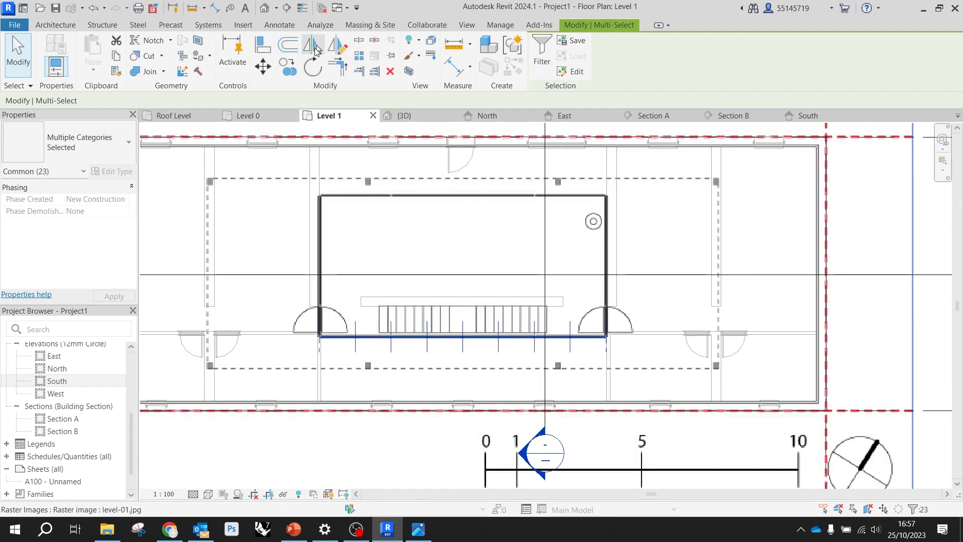
left_click(333, 49)
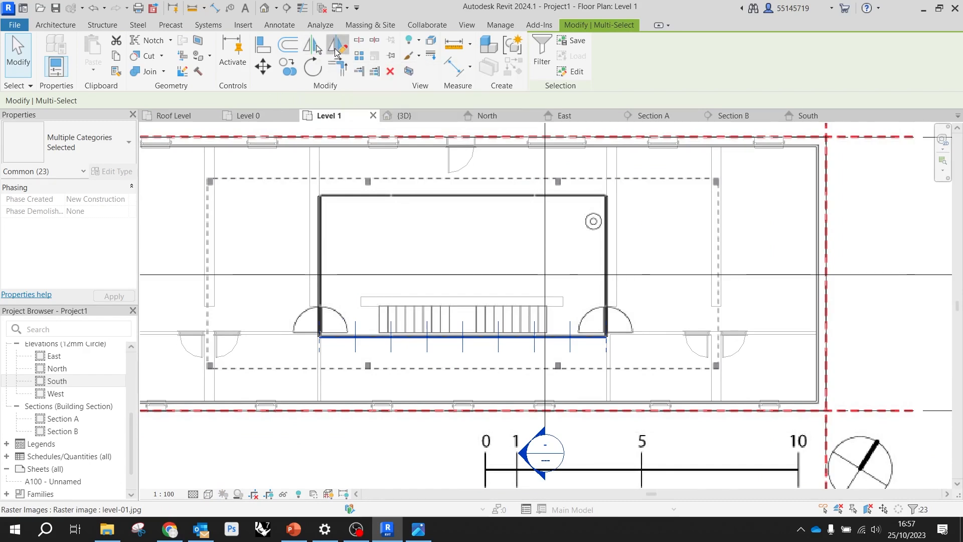
left_click(320, 266)
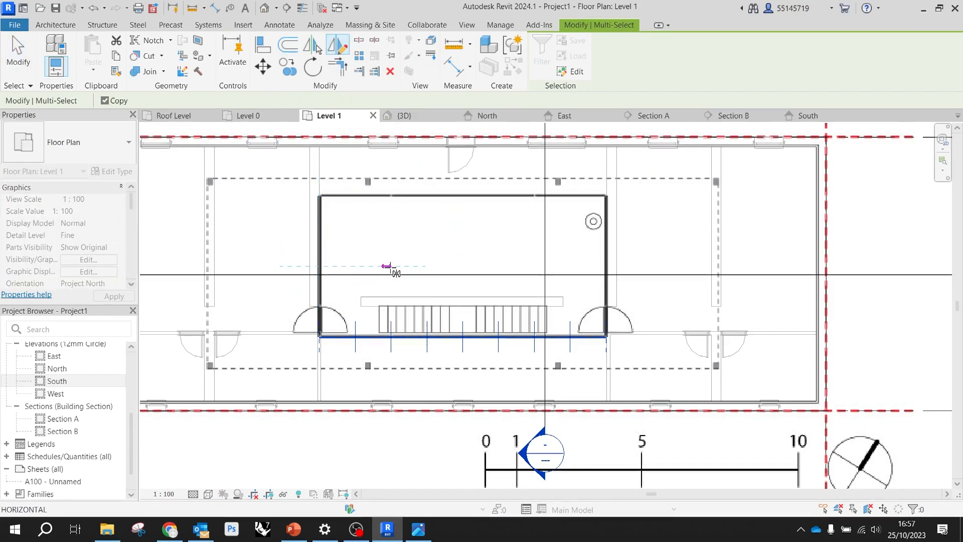
left_click(477, 266)
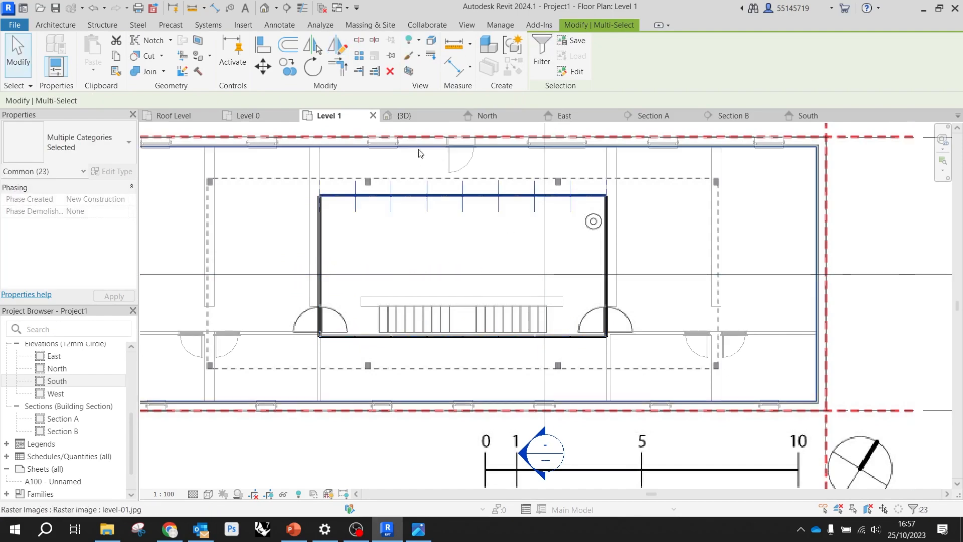
Examine the mirrored rear curtain wall and the whole enclosure in the 3D view, clearing the selection
left_click(417, 116)
middle_click_drag(437, 203, 496, 205, "shift")
left_click(19, 54)
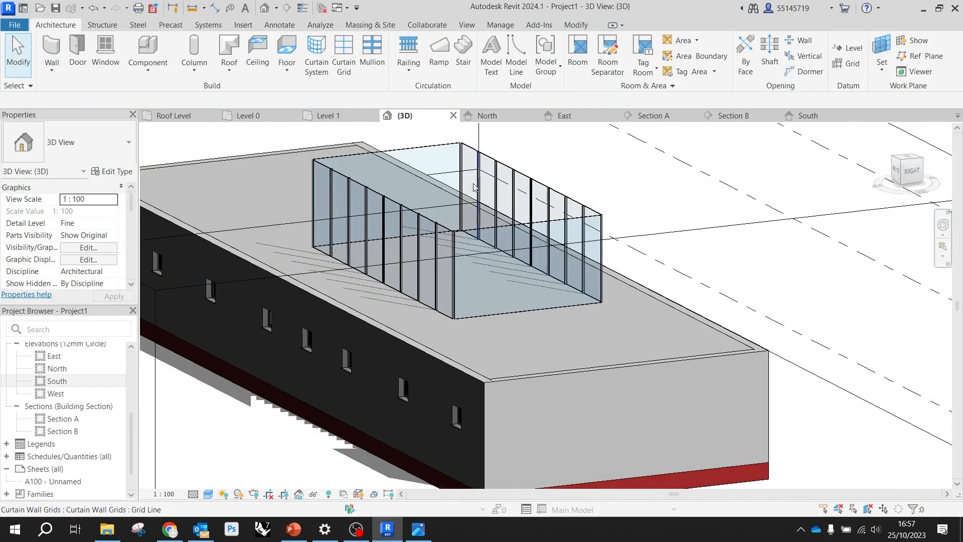
scroll(541, 195, "down", 3)
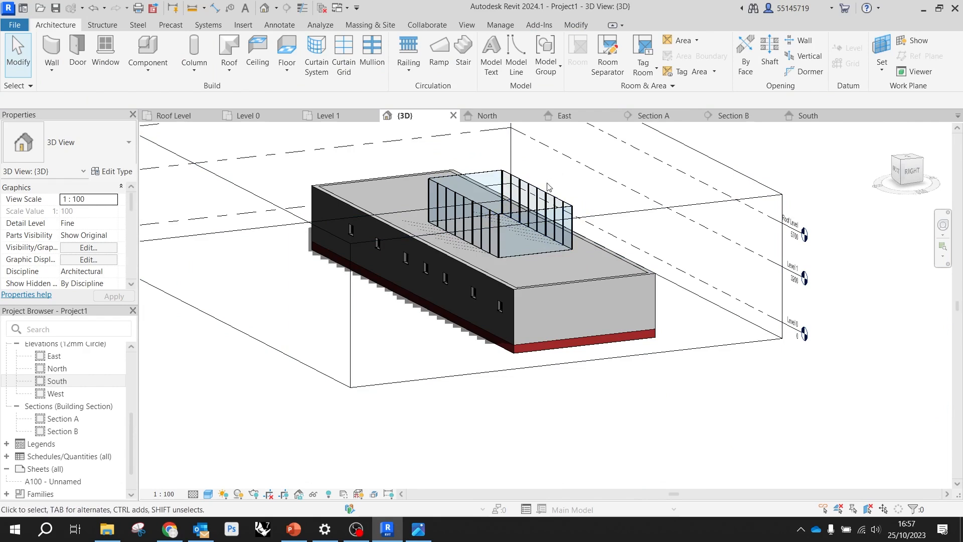
scroll(552, 184, "up", 3)
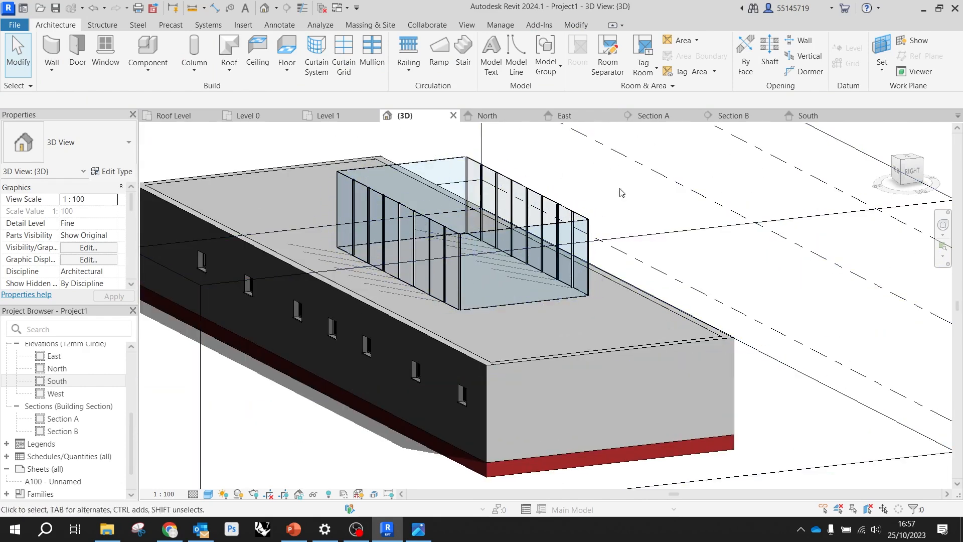
middle_click_drag(581, 225, 551, 237, "shift")
scroll(551, 237, "down", 5)
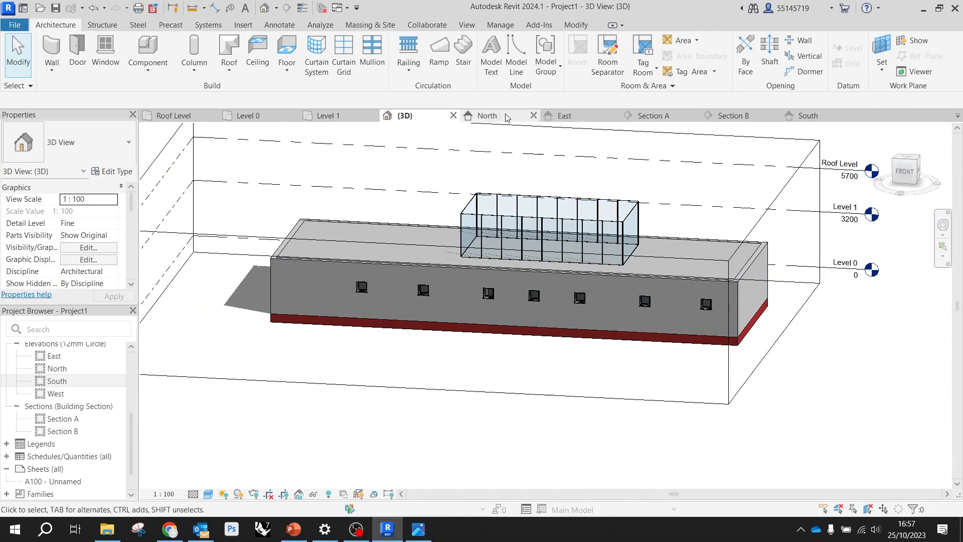
Open the Roof Level floor plan
scroll(85, 381, "down", 1)
scroll(93, 406, "up", 5)
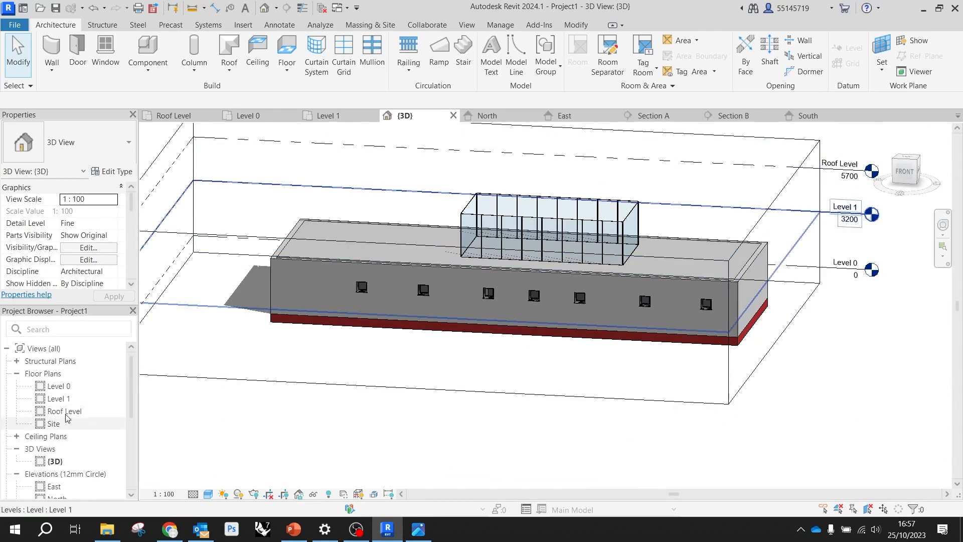
left_click(87, 411)
left_click(86, 410)
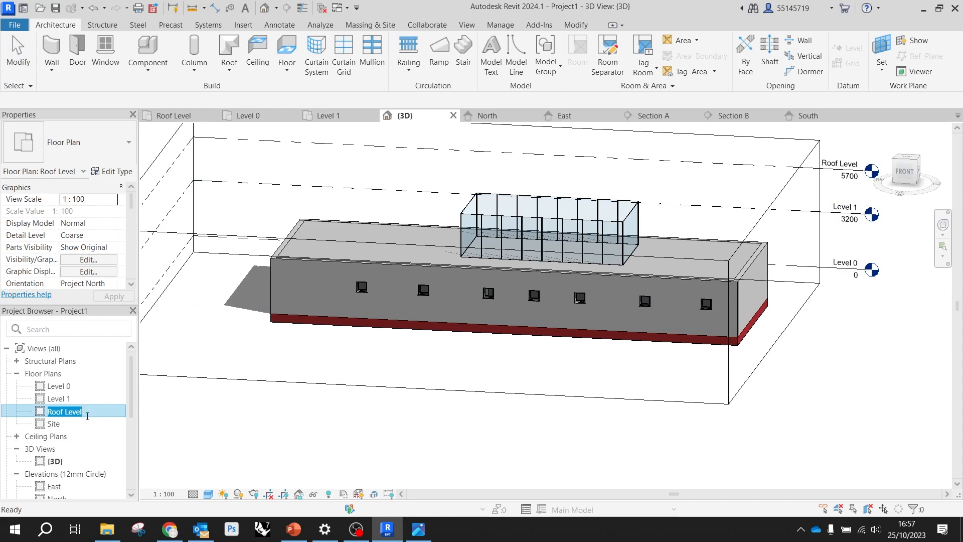
double_click(91, 414)
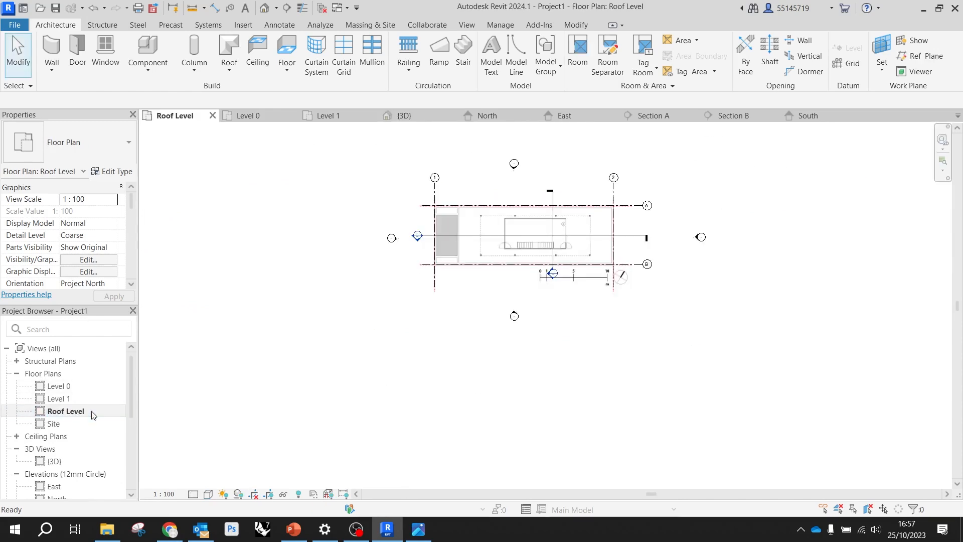
Change the visual style of the Roof Level plan, check the roof-line.jpg reference image and clear its selection
scroll(546, 235, "up", 5)
left_click(503, 185)
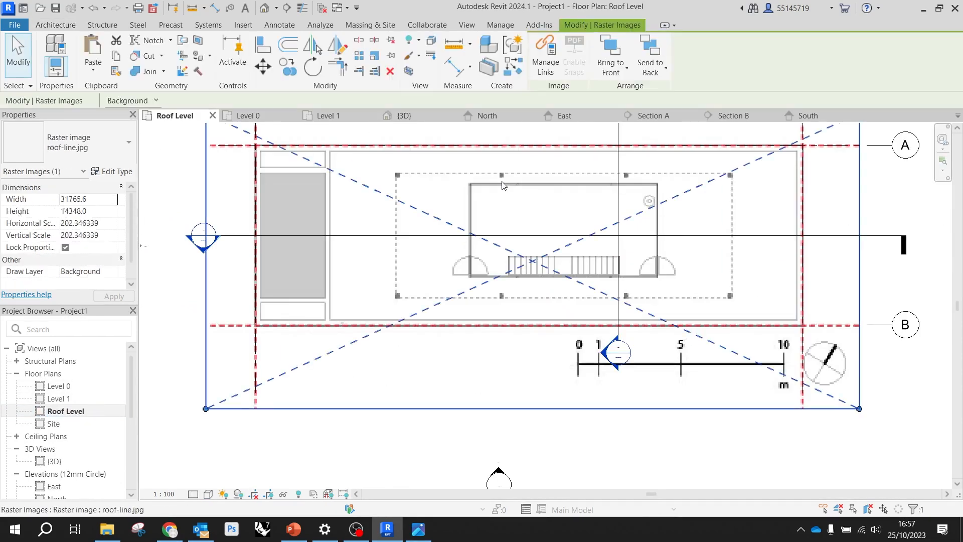
scroll(534, 283, "down", 2)
scroll(535, 291, "up", 3)
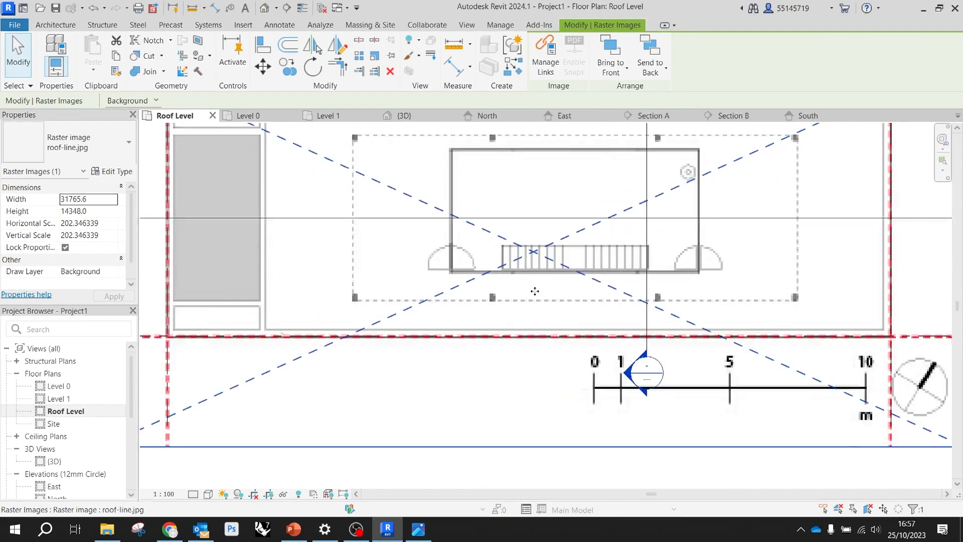
left_click(208, 494)
left_click(248, 419)
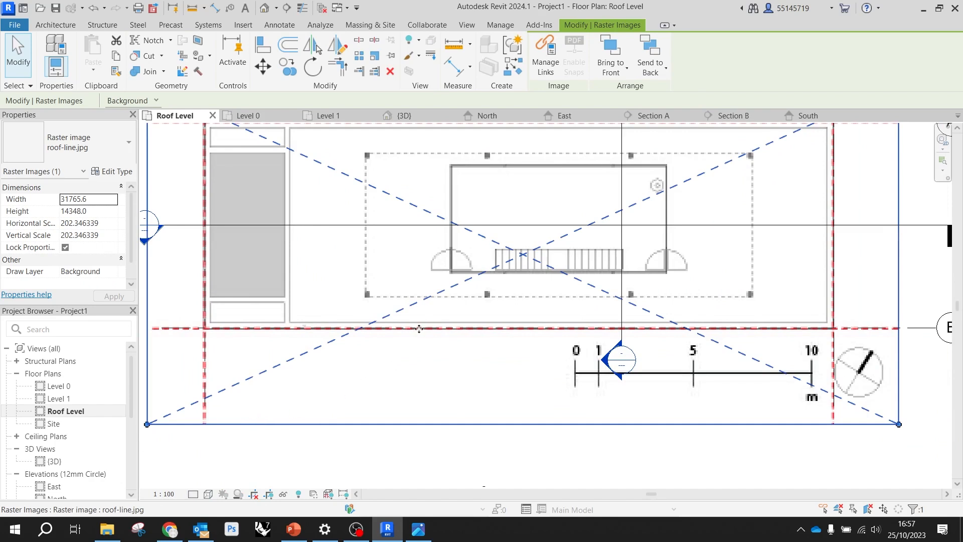
scroll(420, 327, "down", 3)
scroll(484, 226, "up", 2)
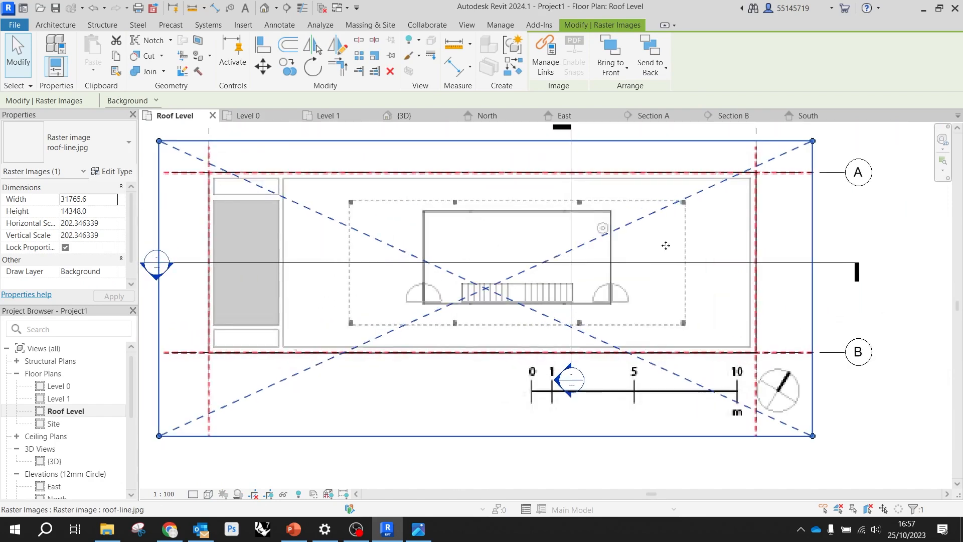
scroll(512, 262, "down", 3)
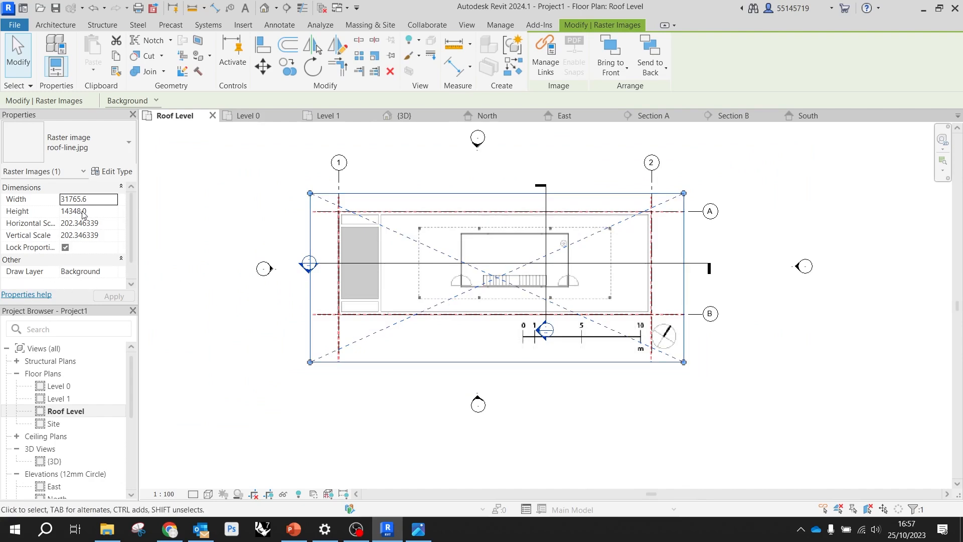
scroll(83, 217, "down", 1)
scroll(86, 233, "up", 1)
left_click(187, 231)
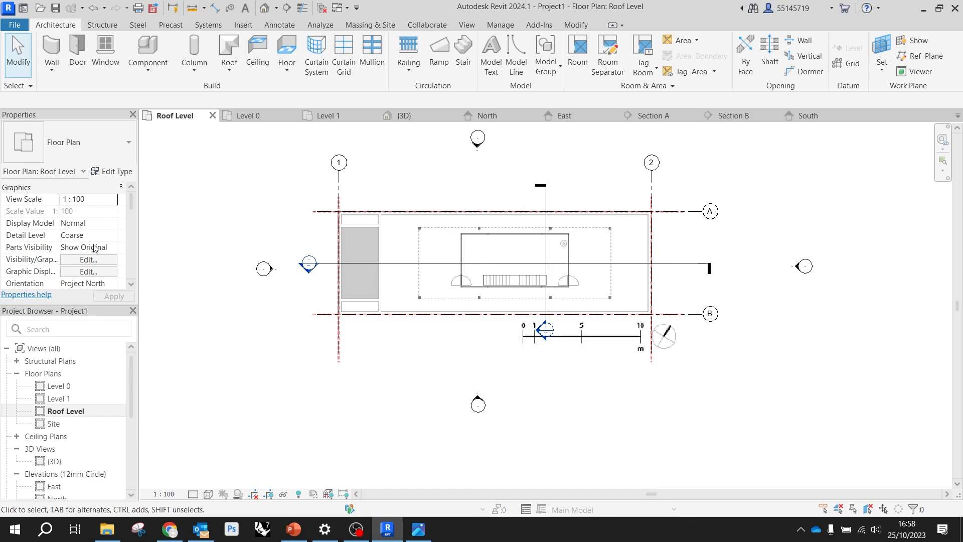
Set both the bottom and the view depth level of the Roof Level plan's view range to Level Below (Level 1)
scroll(106, 244, "down", 3)
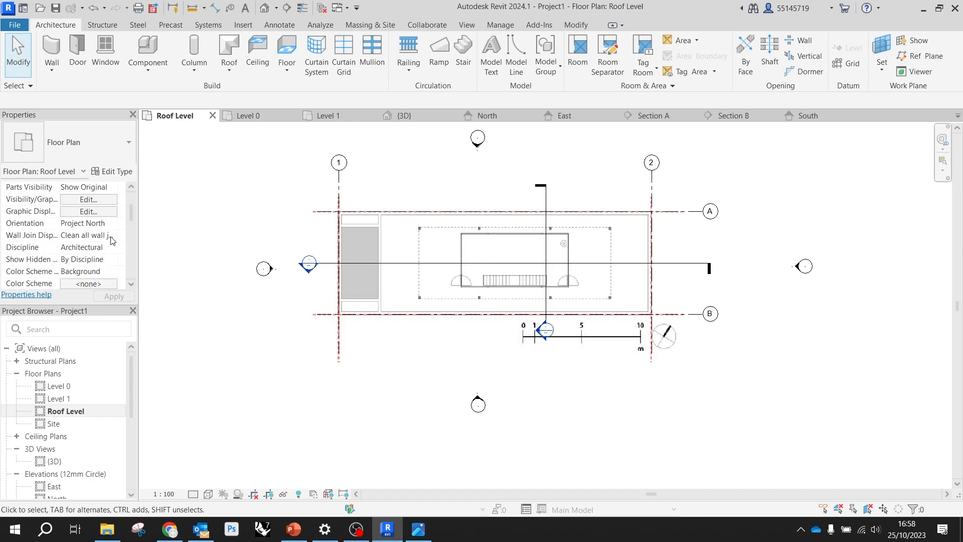
scroll(111, 239, "down", 2)
scroll(115, 244, "down", 3)
scroll(115, 244, "down", 1)
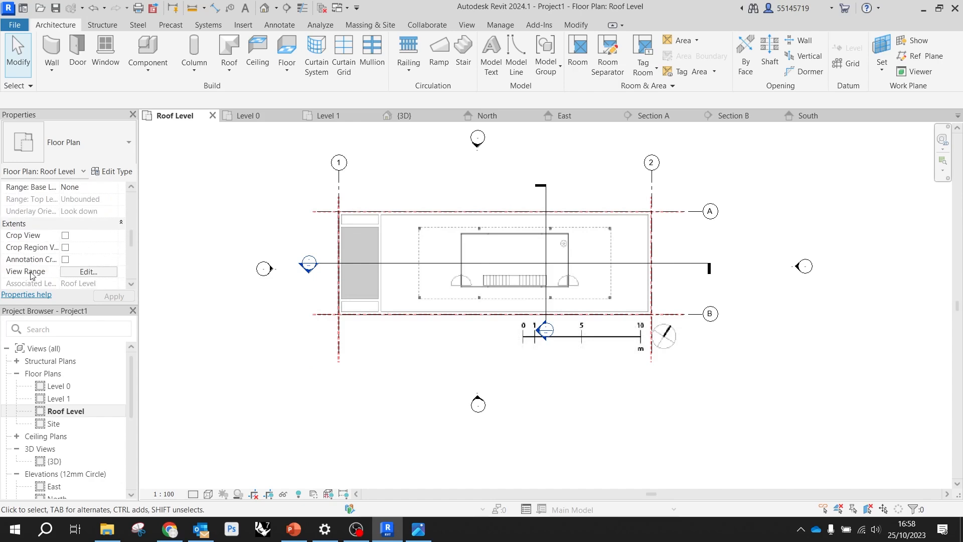
left_click(89, 272)
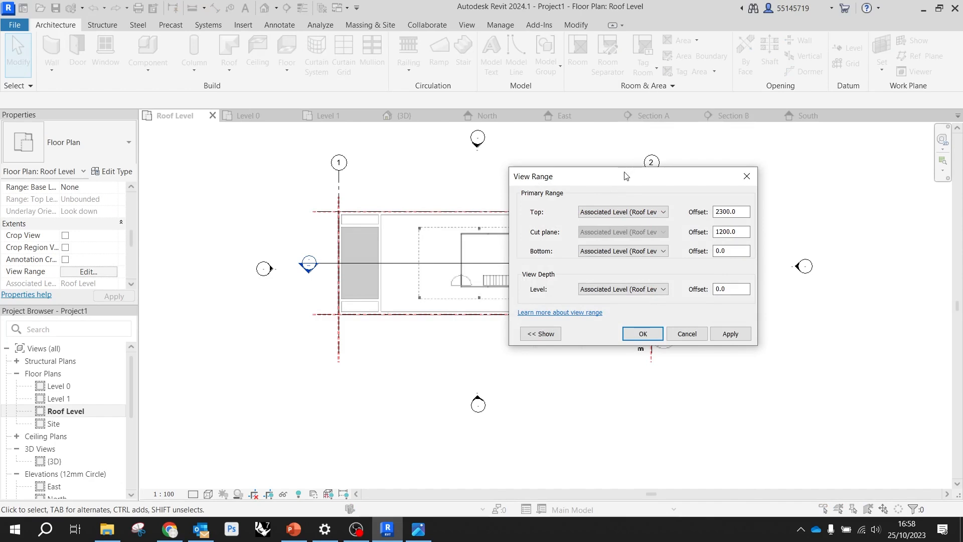
left_click_drag(618, 181, 523, 161)
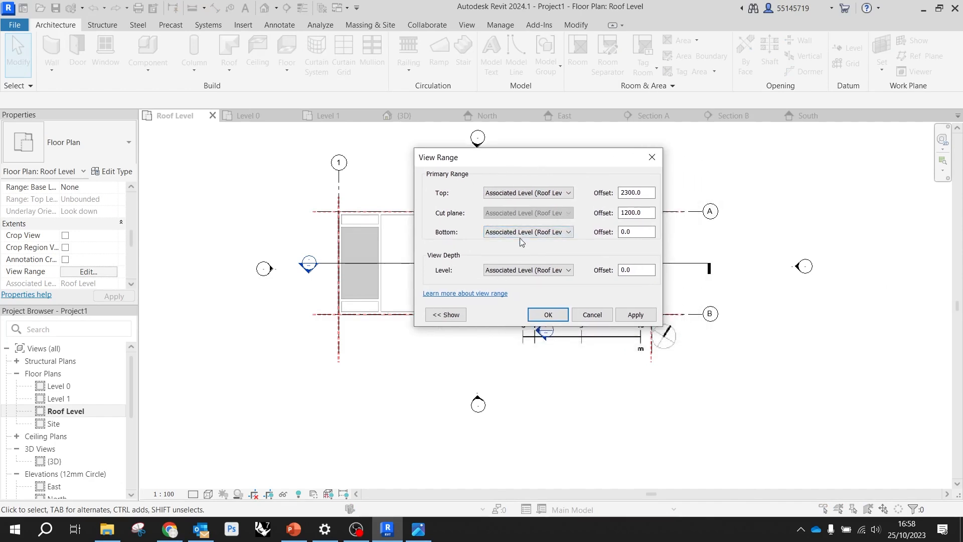
left_click(546, 234)
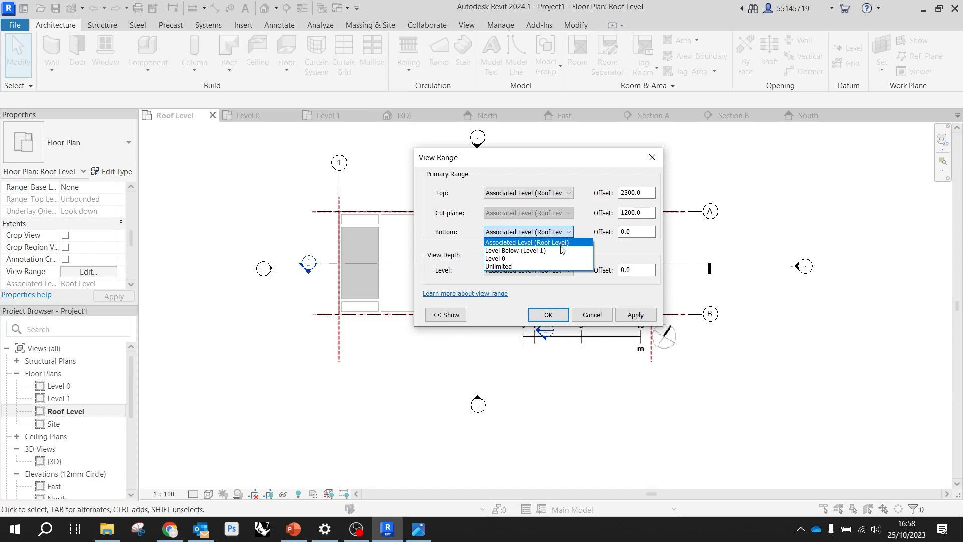
left_click(542, 251)
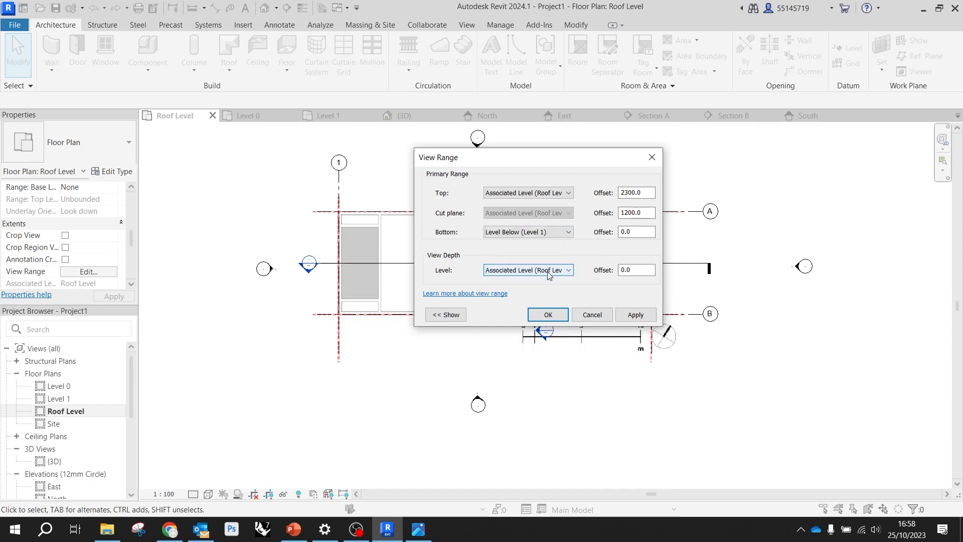
left_click(548, 273)
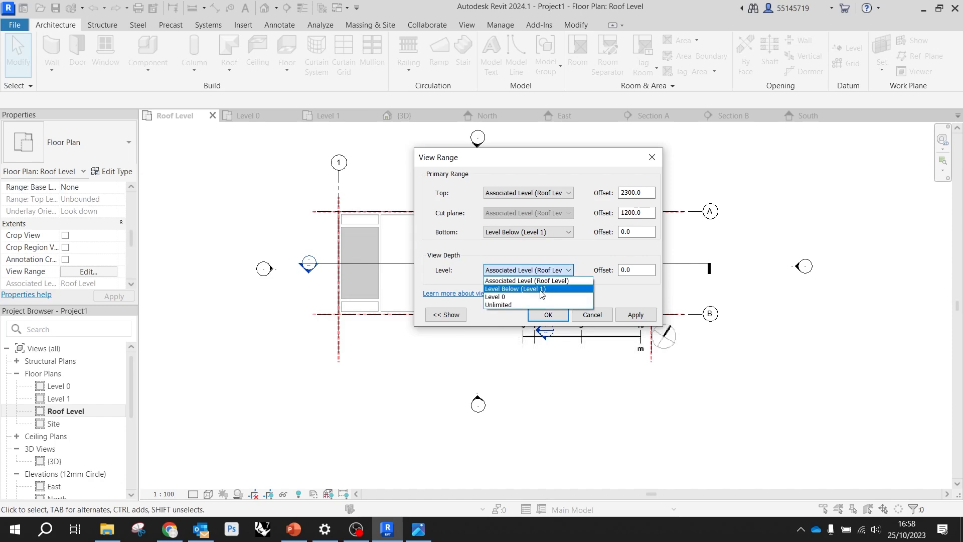
left_click(541, 289)
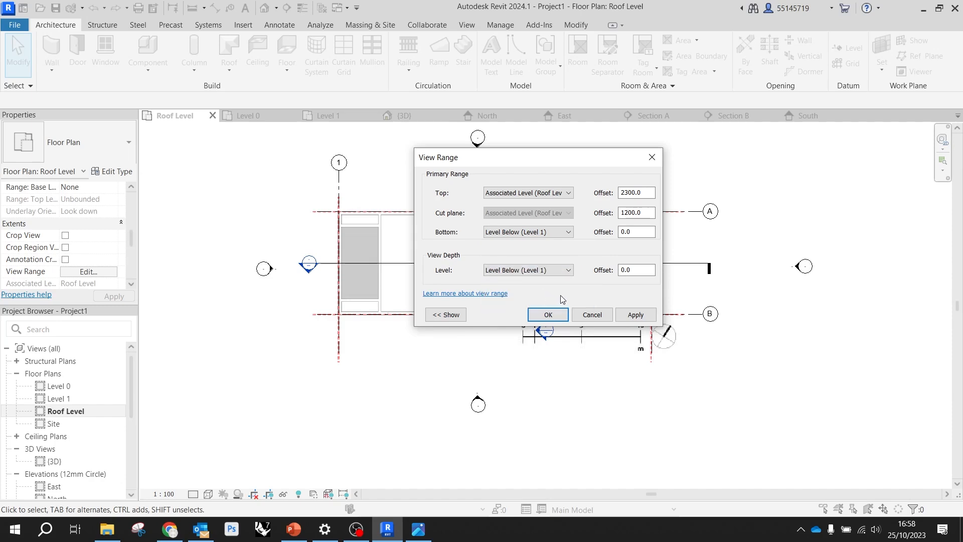
left_click(646, 315)
left_click_drag(530, 161, 721, 158)
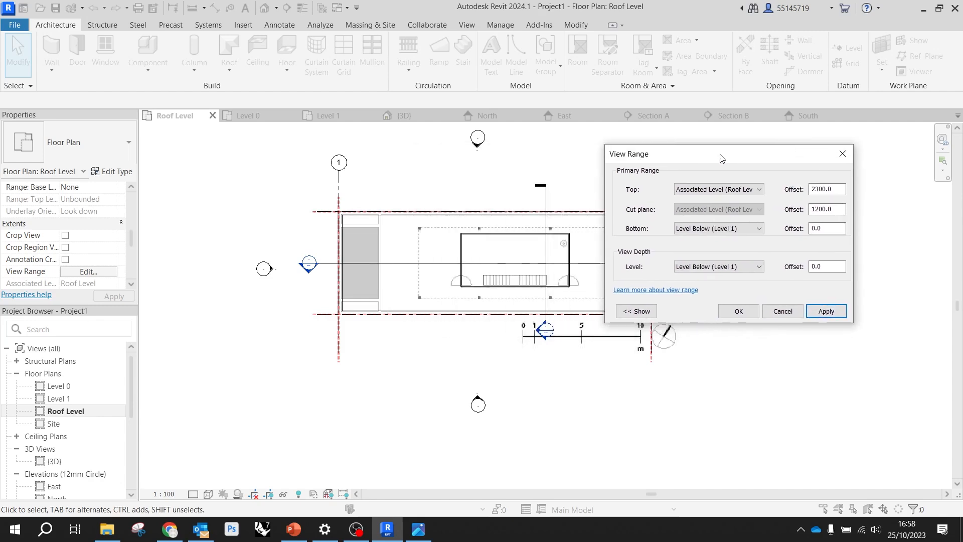
left_click(738, 312)
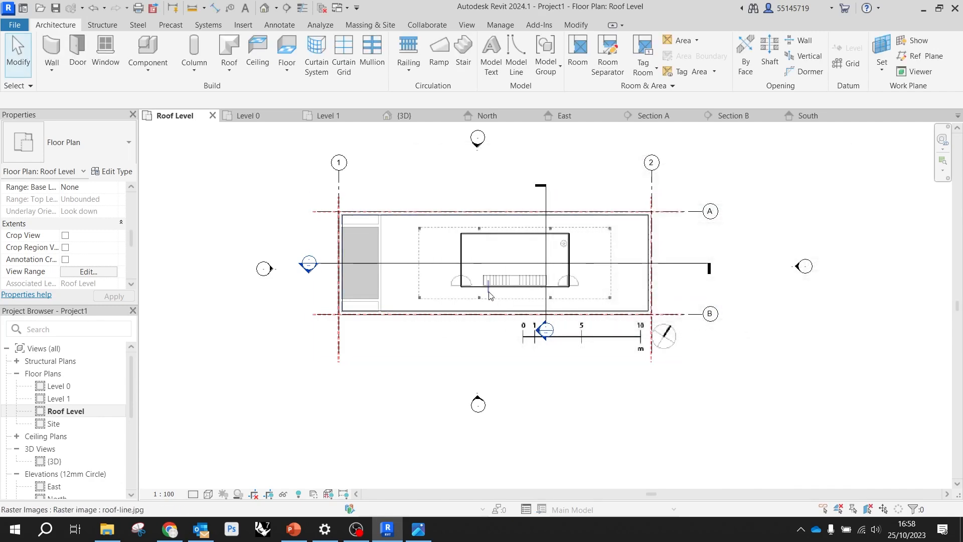
Start a footprint roof without defined slopes, using the type Roof_Flat-4Felt-150Ins-50Scr-150Conc-12Plr
scroll(522, 289, "up", 3)
scroll(536, 291, "up", 6)
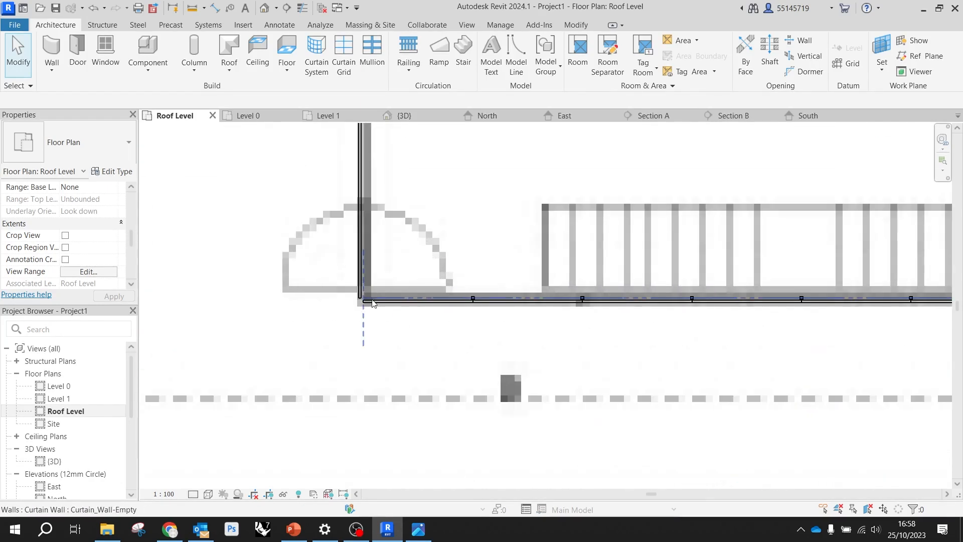
scroll(486, 337, "down", 3)
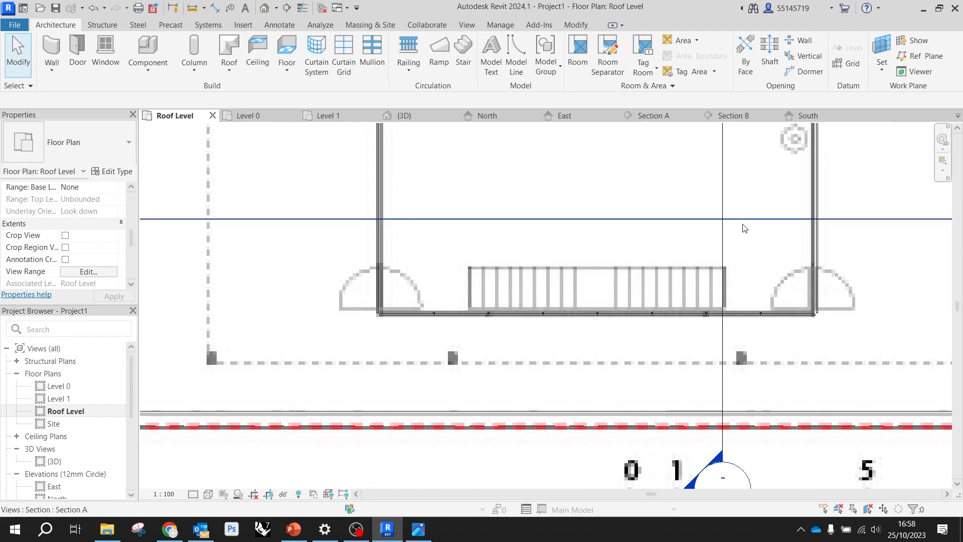
scroll(674, 257, "down", 2)
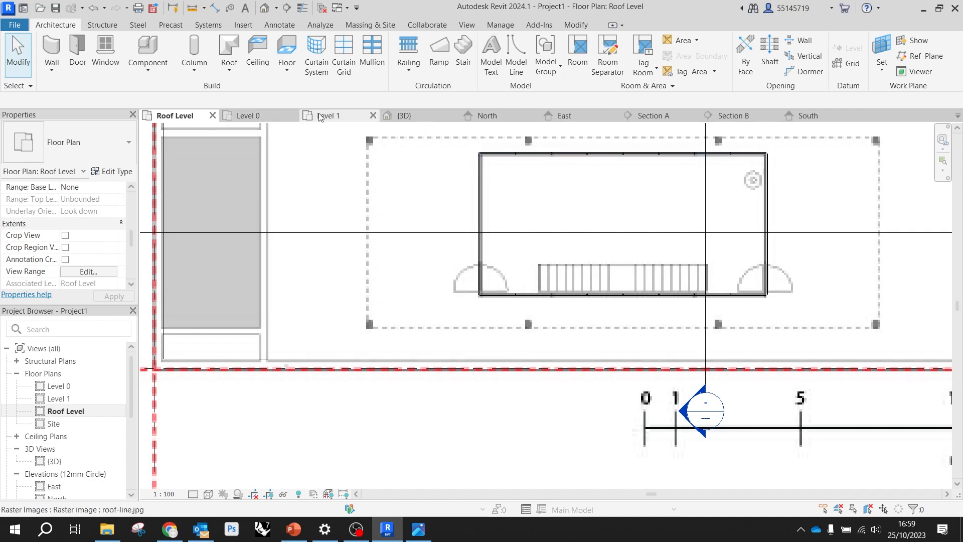
left_click(230, 50)
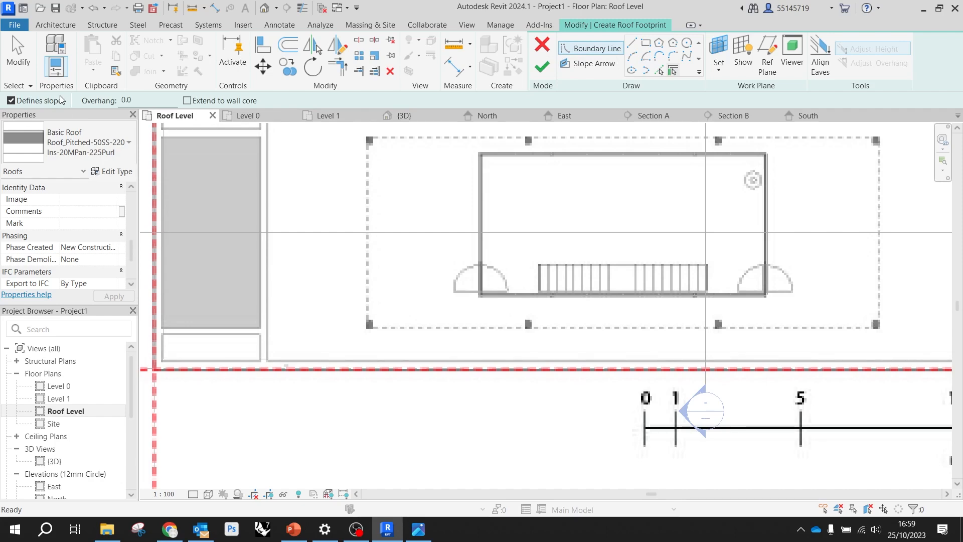
left_click(11, 100)
left_click(80, 153)
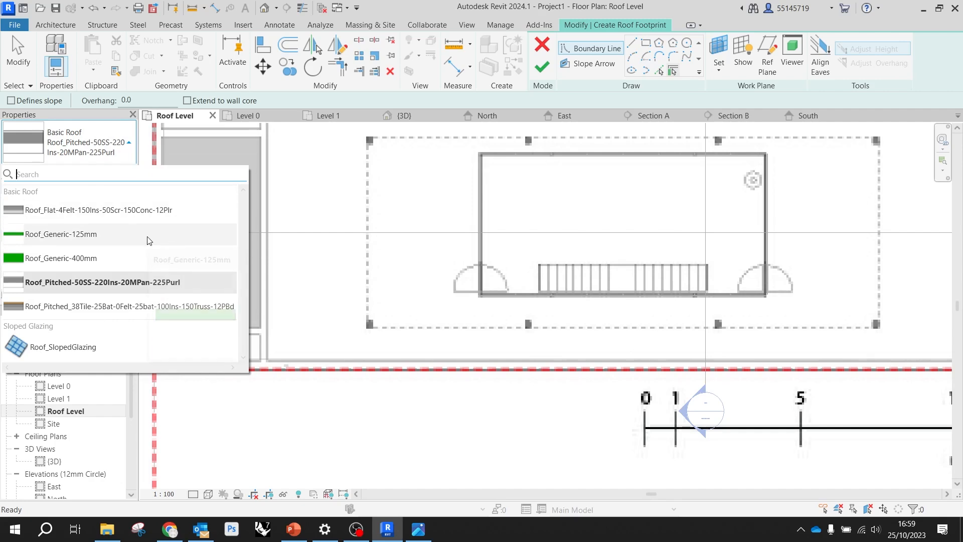
left_click(155, 211)
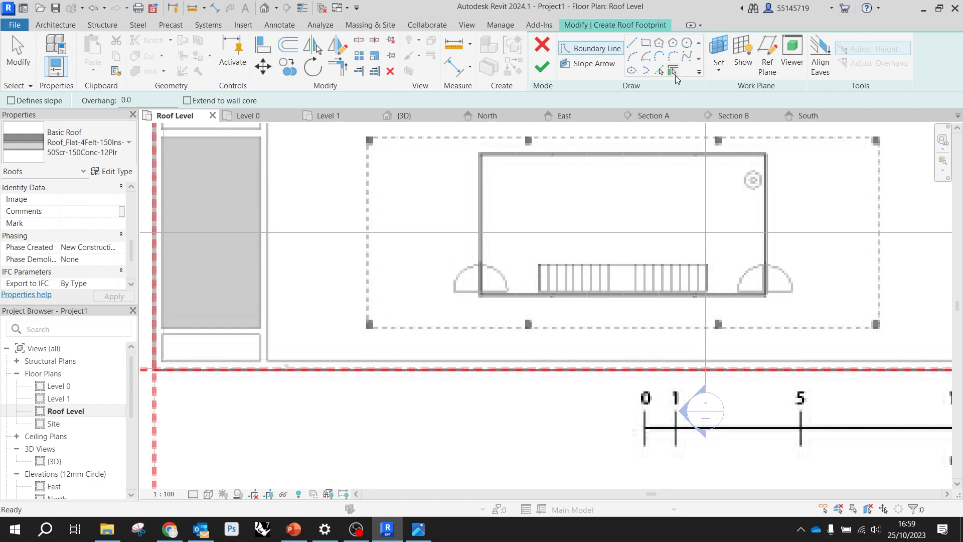
Create the roof boundary by picking the four curtain walls of the enclosure, and finish the roof sketch
left_click(575, 158)
left_click(482, 220)
left_click(611, 294)
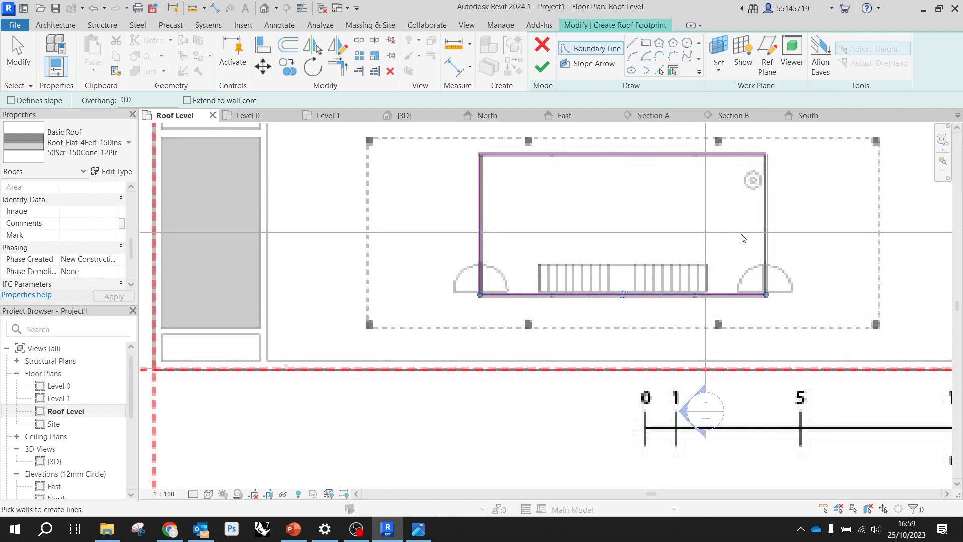
left_click(767, 221)
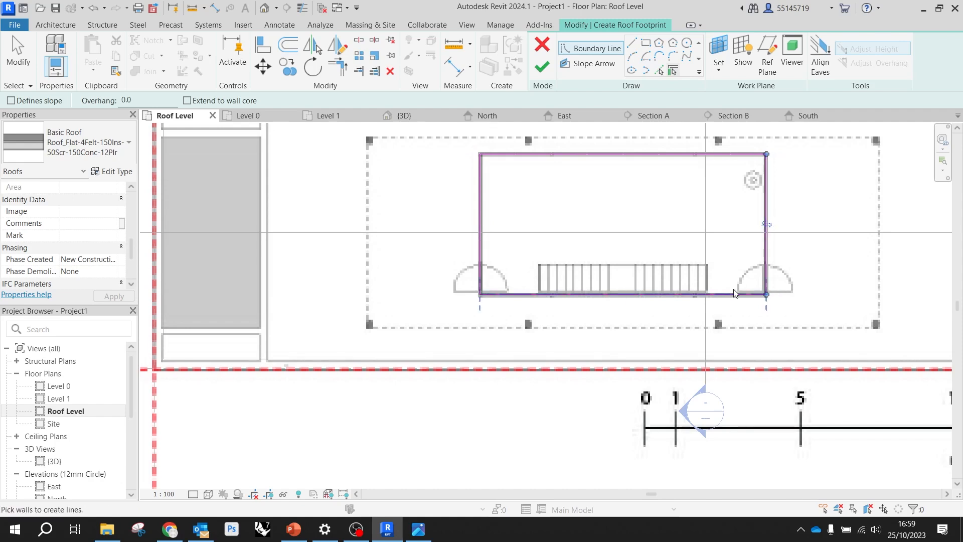
left_click(542, 67)
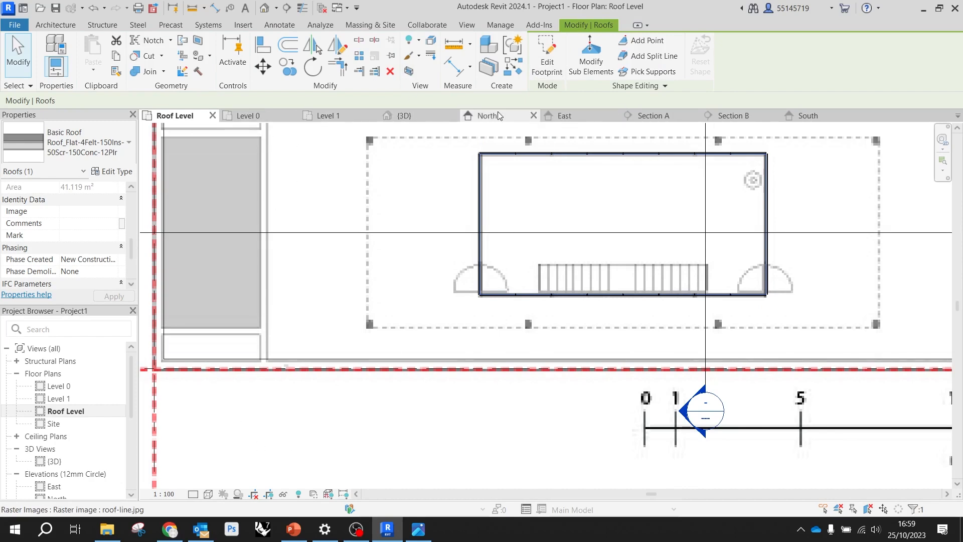
Check the flat roof in the 3D view, open its footprint for editing and switch to the Level 1 plan
left_click(404, 115)
scroll(620, 216, "up", 5)
scroll(620, 215, "up", 3)
left_click(651, 185)
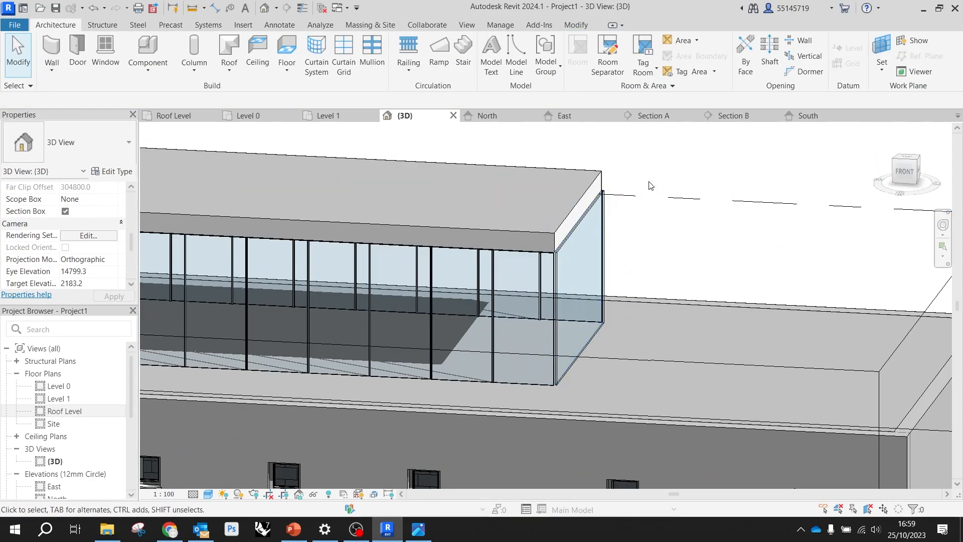
scroll(622, 185, "up", 2)
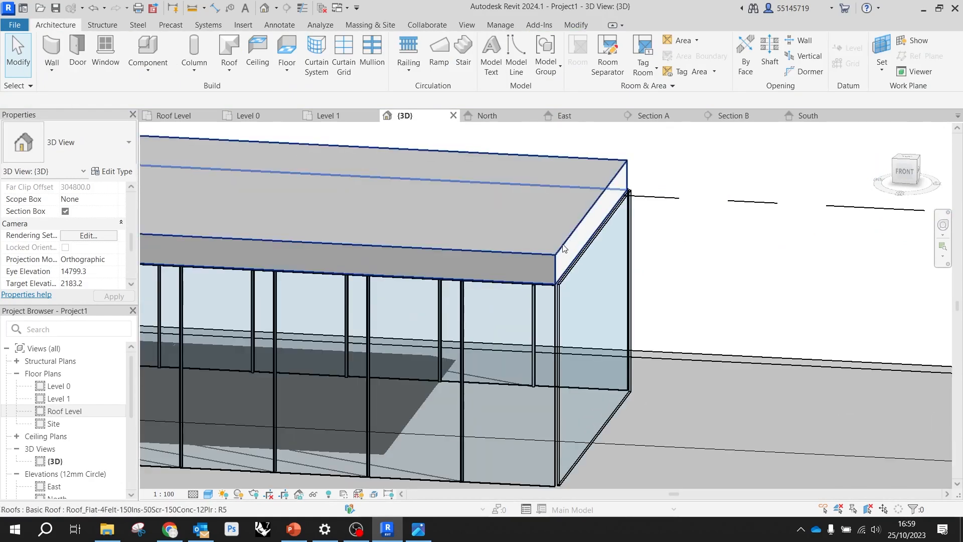
left_click(563, 248)
scroll(596, 219, "down", 4)
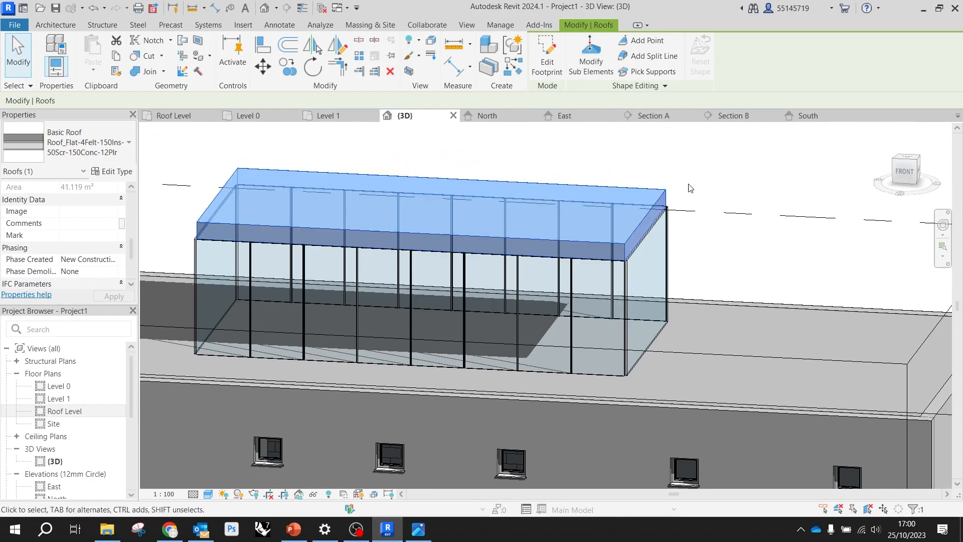
left_click(546, 57)
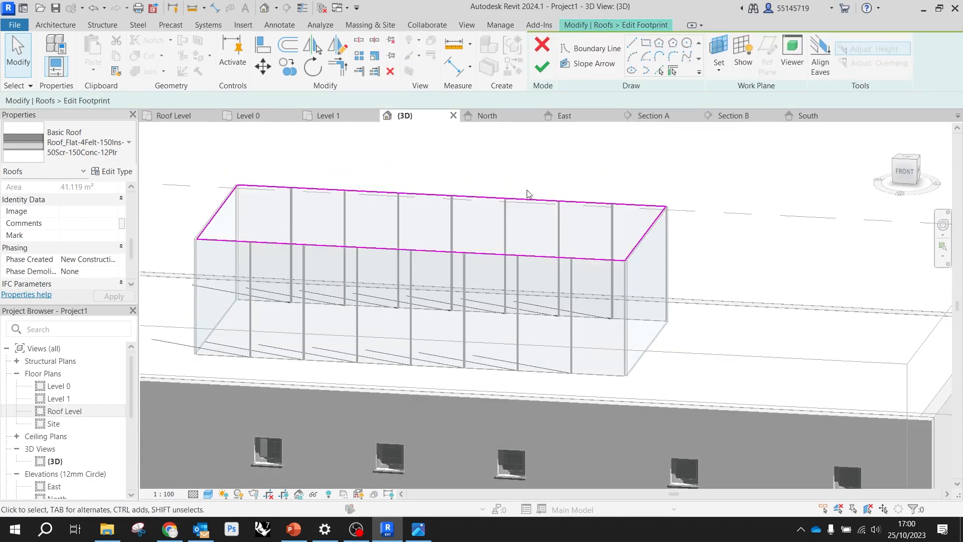
left_click(329, 116)
Move all four roof footprint lines outward past the curtain walls to form an overhang, and finish the footprint edit
left_click(461, 196)
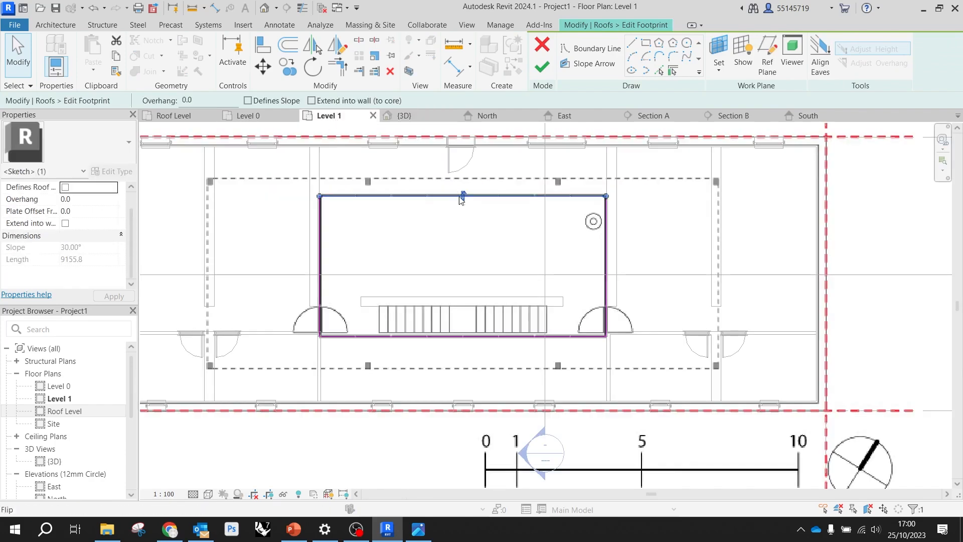
scroll(456, 196, "up", 3)
left_click_drag(496, 199, 493, 179)
left_click(726, 282)
left_click_drag(726, 282, 746, 281)
left_click(232, 299)
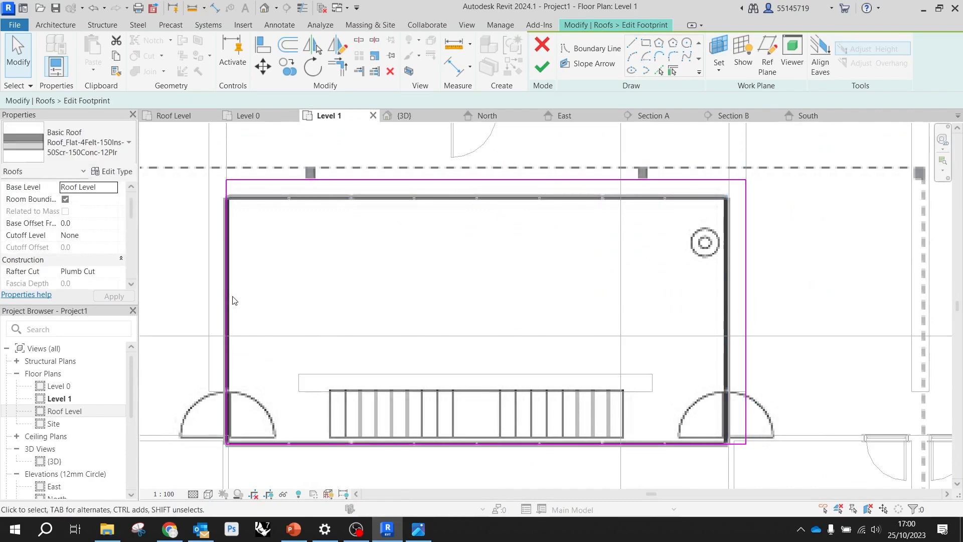
left_click(228, 300)
left_click_drag(228, 301, 214, 300)
left_click(351, 325)
left_click(489, 443)
left_click_drag(484, 451, 481, 471)
left_click(543, 68)
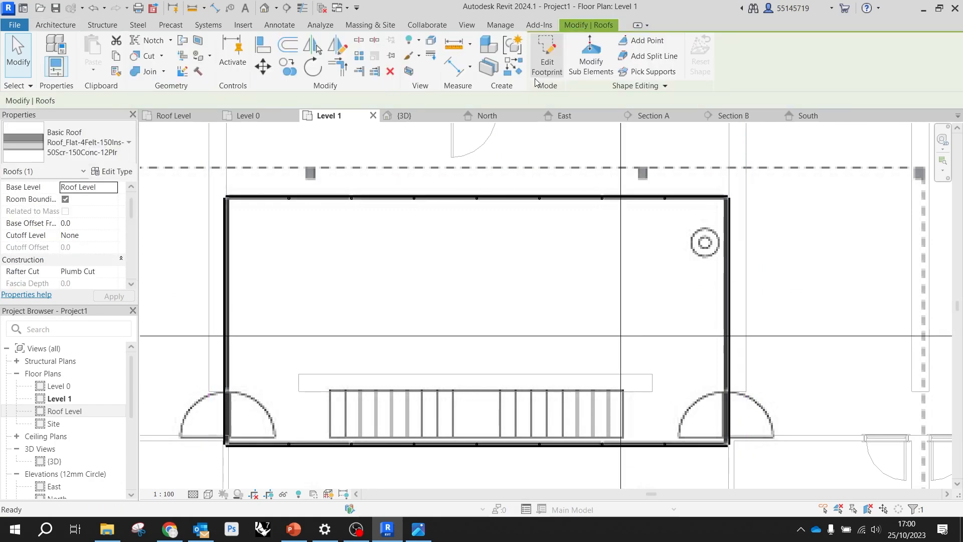
Examine the roof overhang and the whole building from several angles in the 3D view, clearing the roof selection
scroll(331, 208, "down", 1)
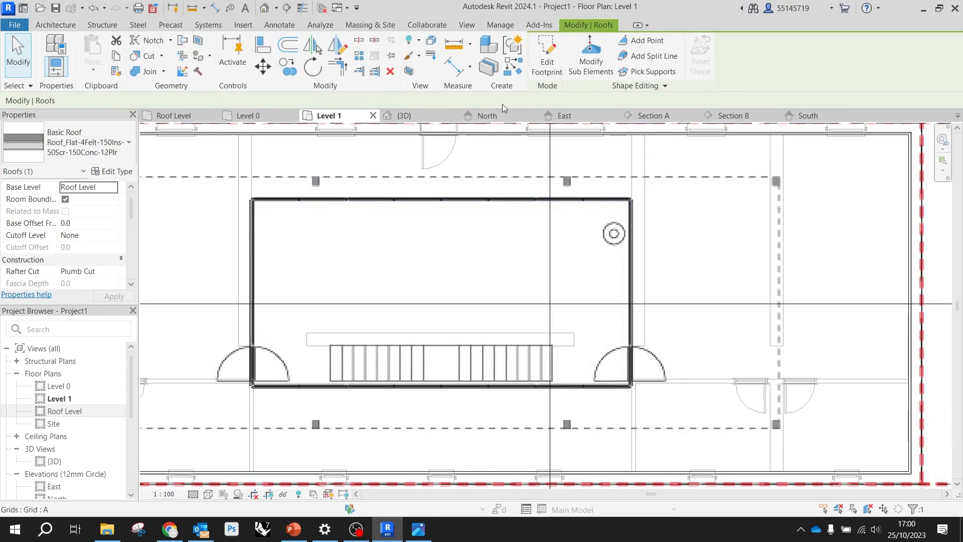
left_click(442, 120)
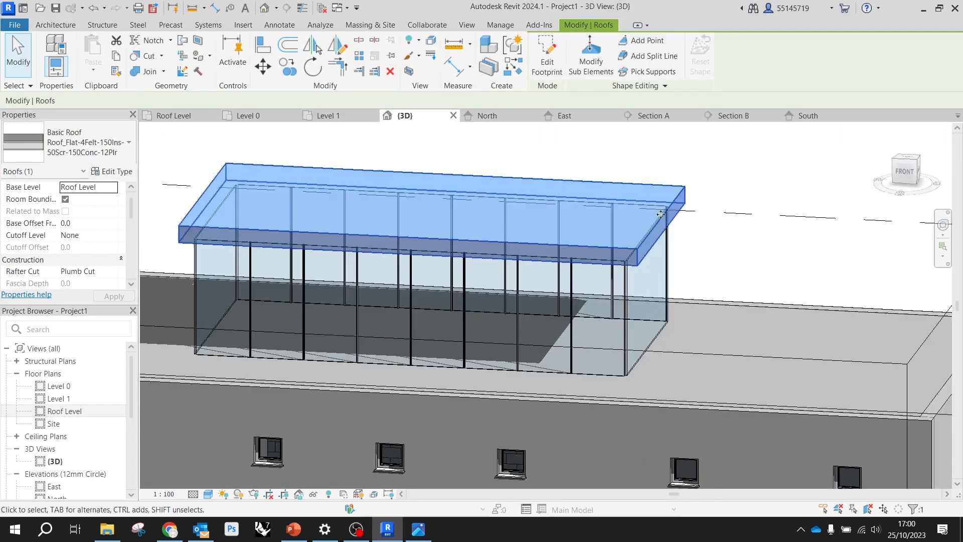
key("Escape")
scroll(612, 248, "up", 2)
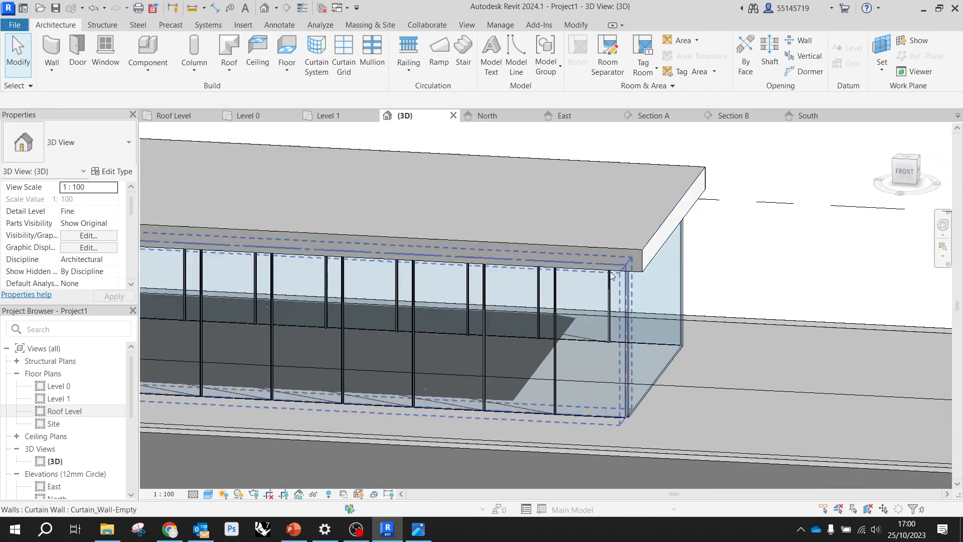
middle_click_drag(618, 254, 577, 170, "shift")
scroll(664, 194, "down", 2)
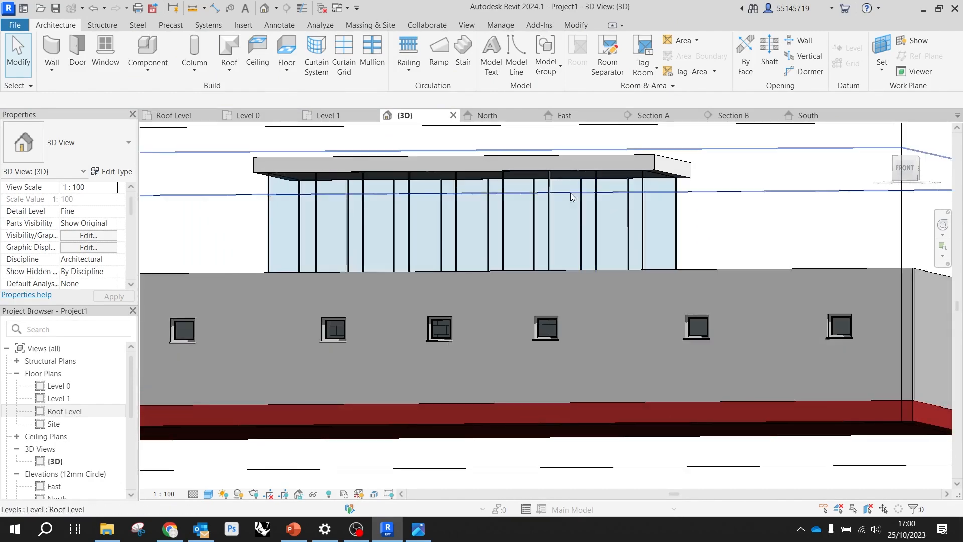
left_click(574, 159)
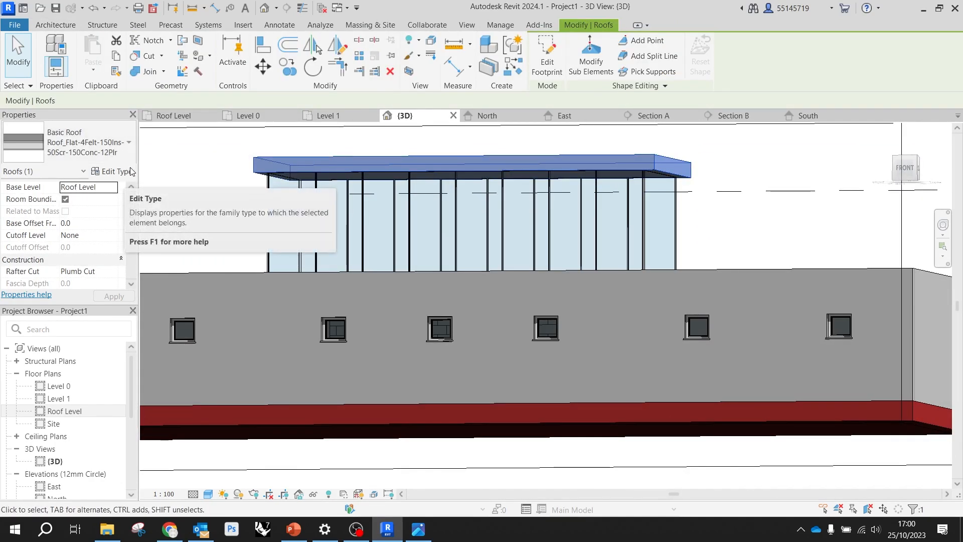
scroll(636, 258, "down", 5)
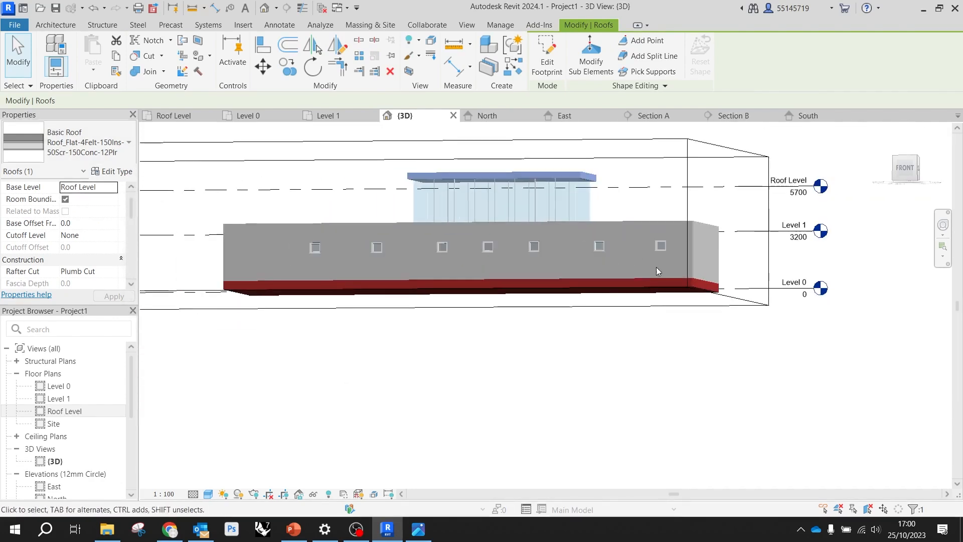
scroll(585, 307, "down", 3)
middle_click_drag(584, 307, 491, 404, "shift")
left_click(491, 404)
Open sheet A100 - Unnamed and locate the floor plans in the project browser
scroll(75, 401, "down", 4)
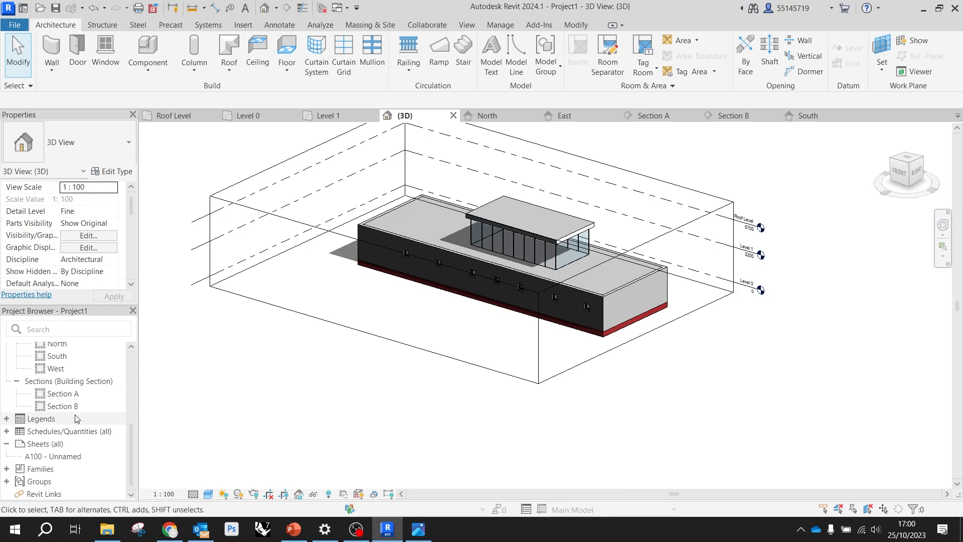
double_click(55, 457)
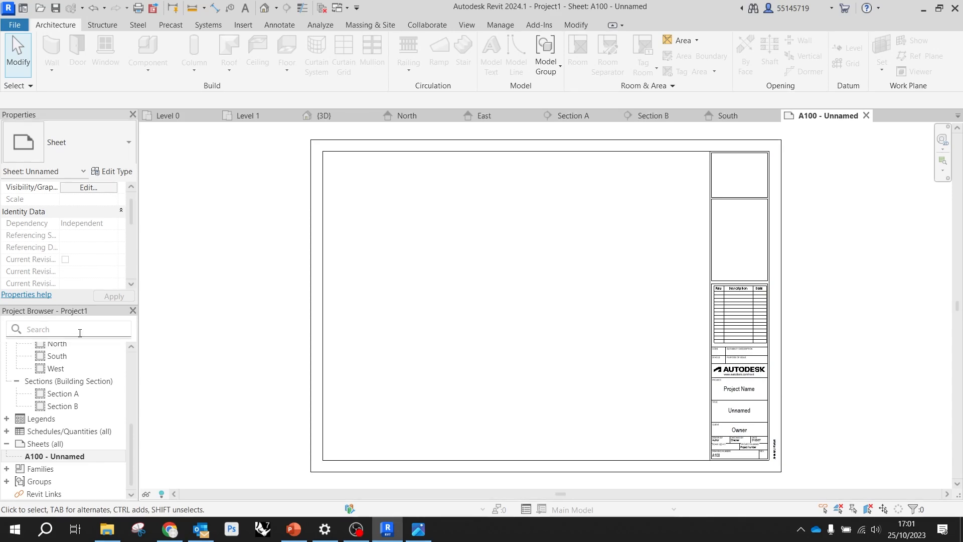
scroll(70, 366, "up", 4)
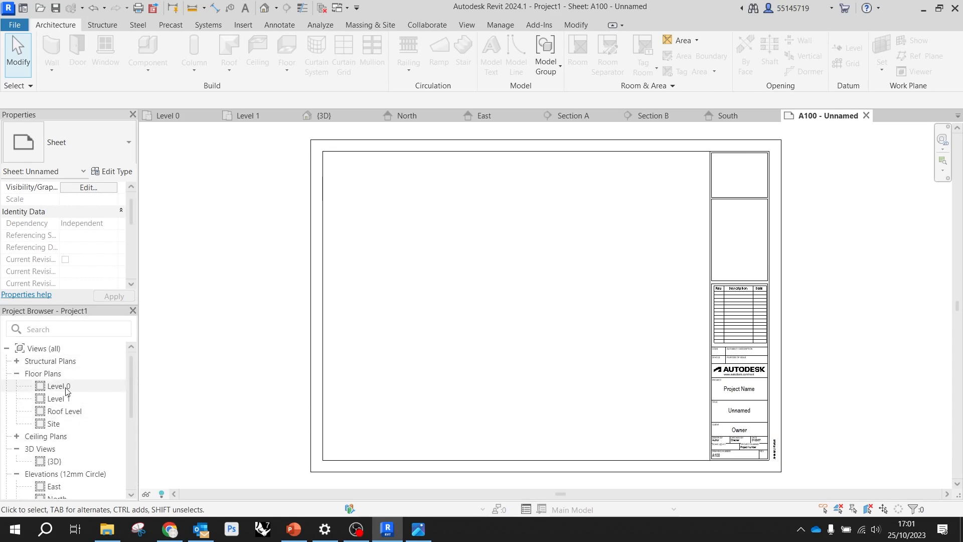
Place the Level 0 floor plan in the upper left area of sheet A100
scroll(64, 437, "down", 2)
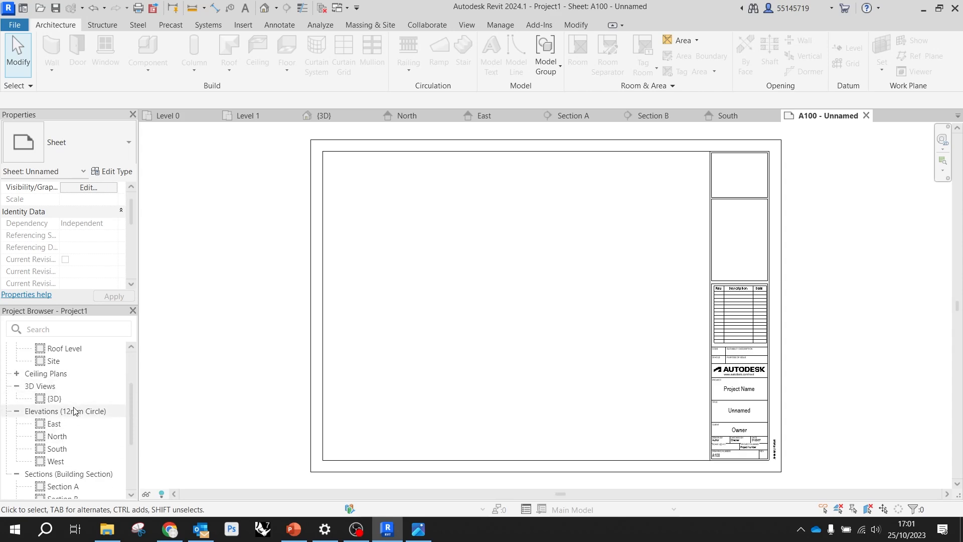
scroll(73, 449, "down", 2)
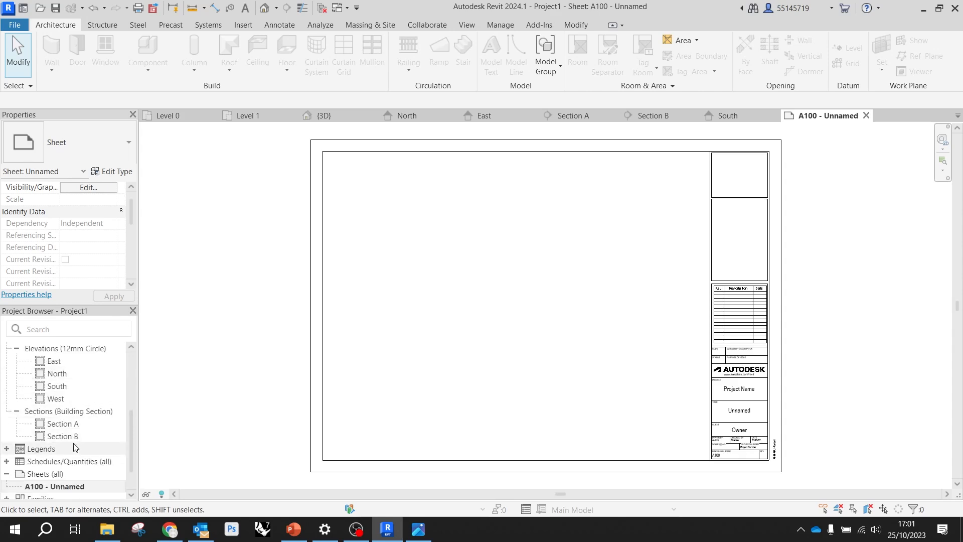
scroll(78, 447, "up", 4)
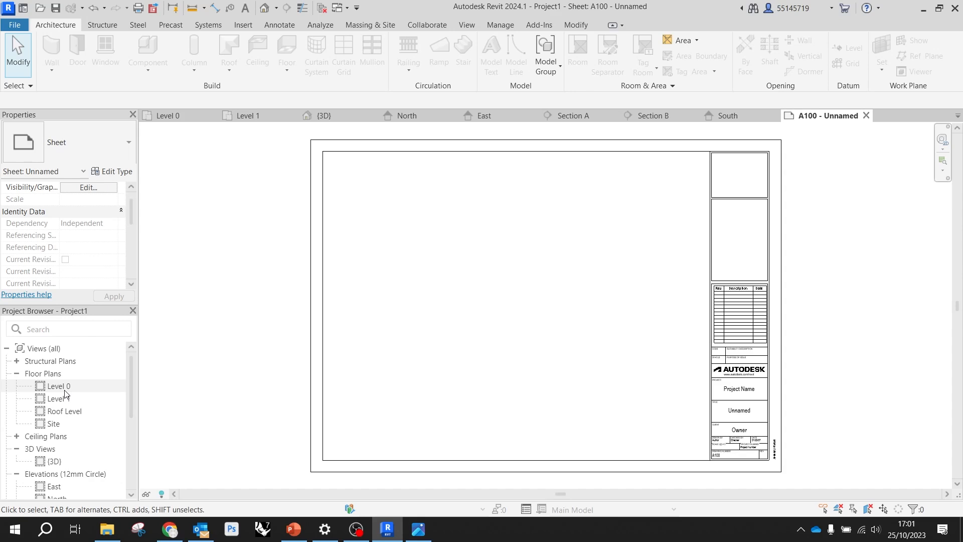
left_click_drag(64, 392, 424, 293)
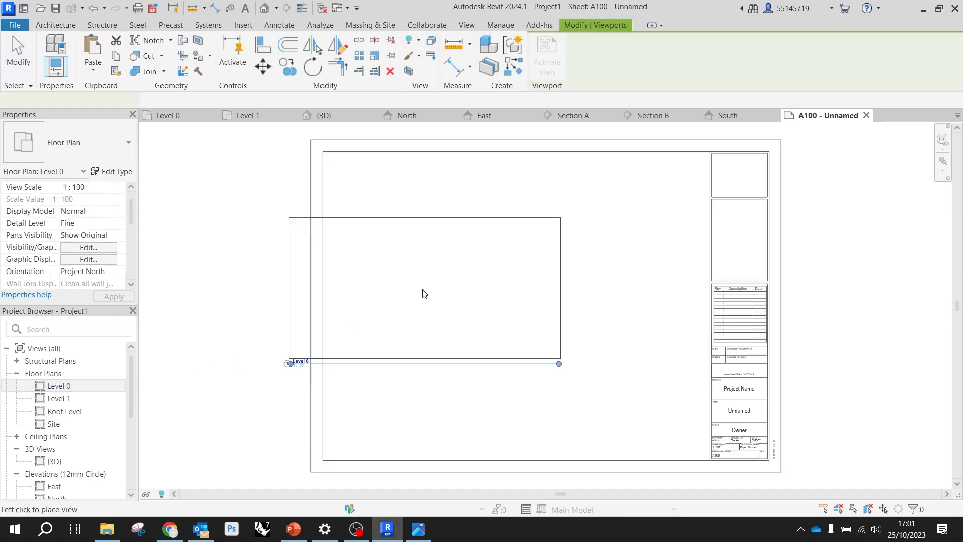
left_click(464, 230)
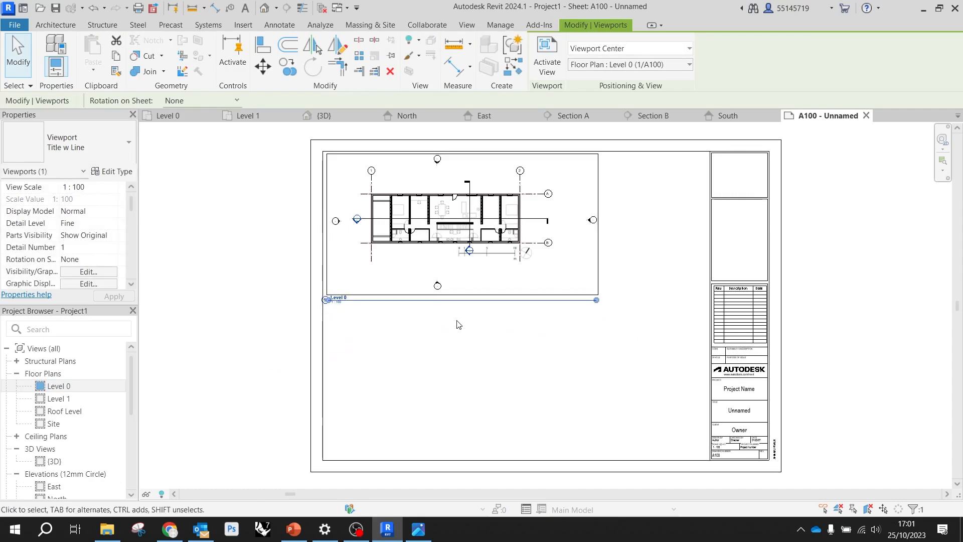
Change the Level 0 viewport's type to No Title and clear its selection
left_click(97, 143)
left_click(36, 206)
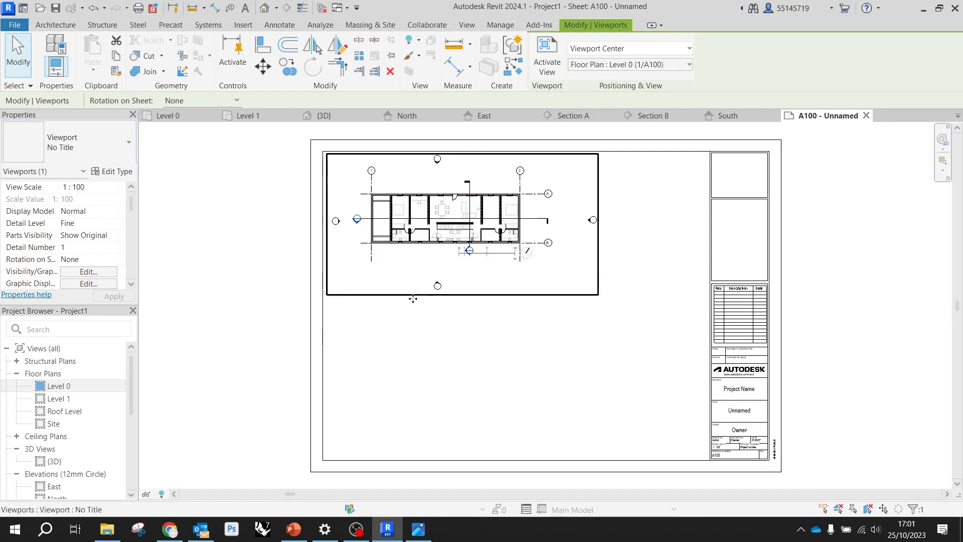
left_click(452, 316)
left_click(475, 296)
left_click(567, 324)
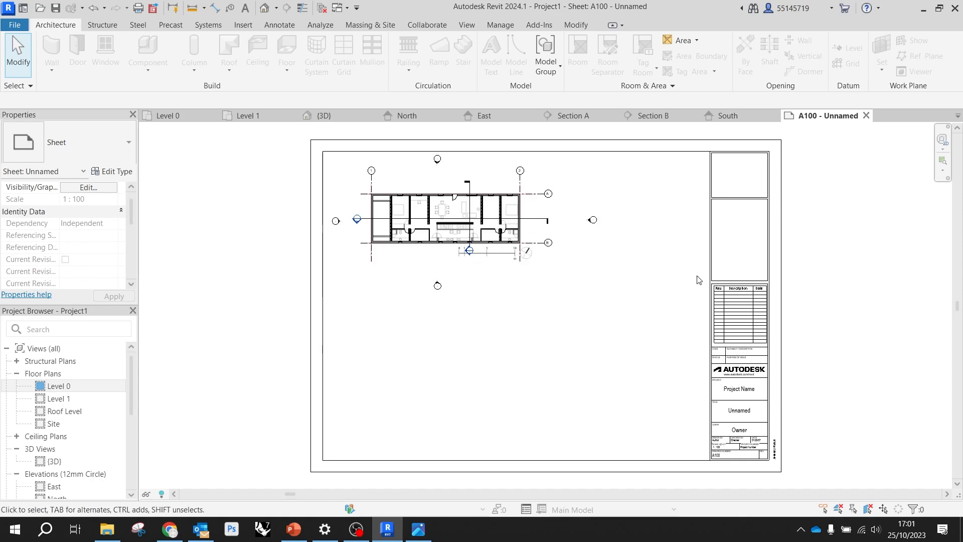
Set the Level 0 view scale to 1:200 from within its viewport and move the viewport to the sheet's upper left corner
left_click(528, 253)
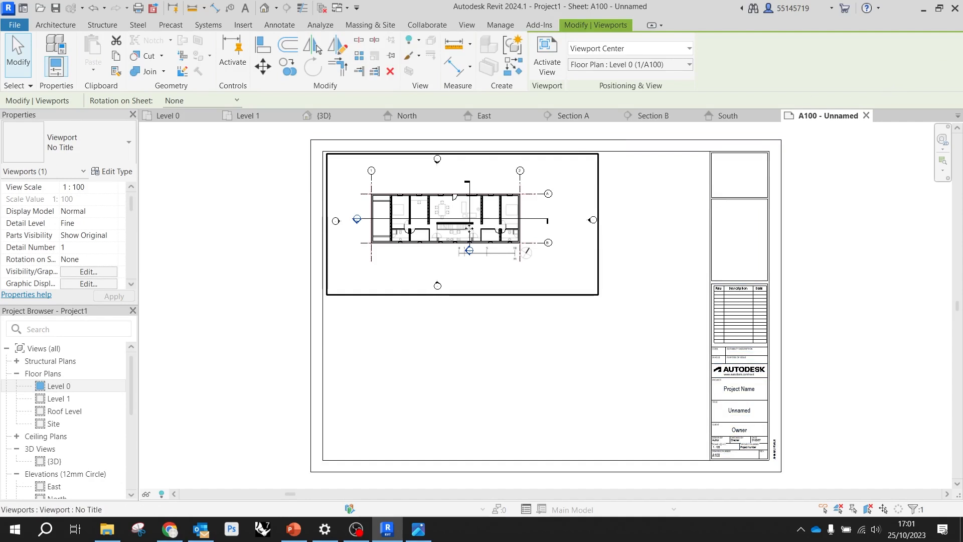
double_click(500, 253)
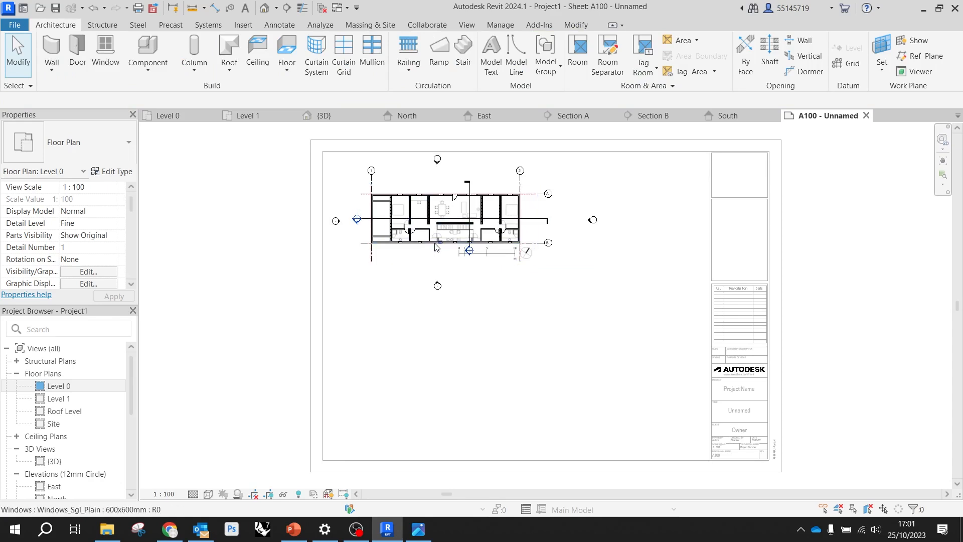
left_click(115, 190)
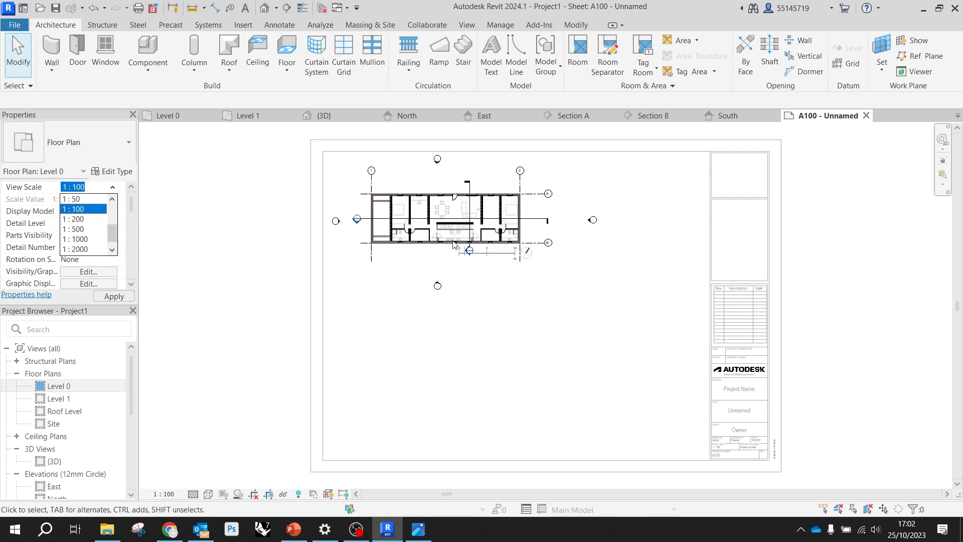
left_click(84, 221)
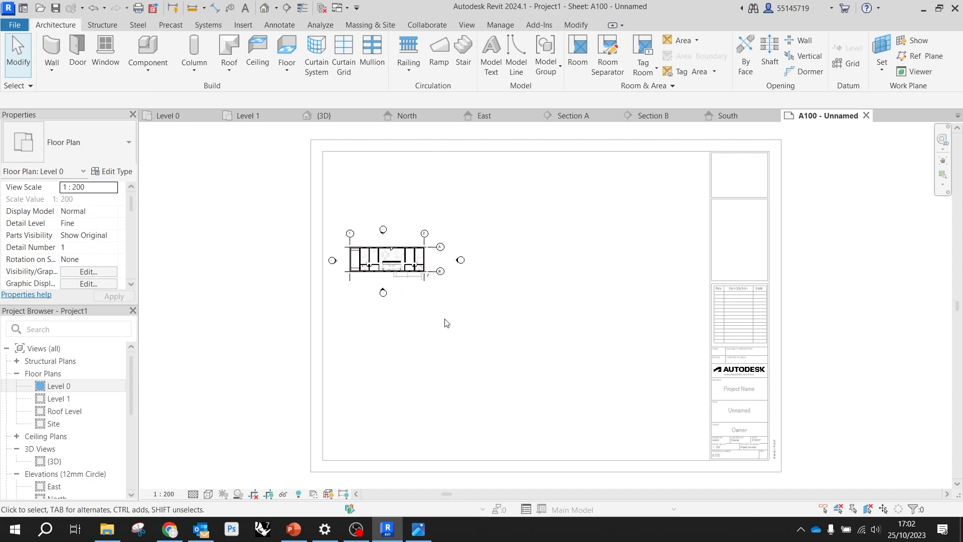
double_click(658, 272)
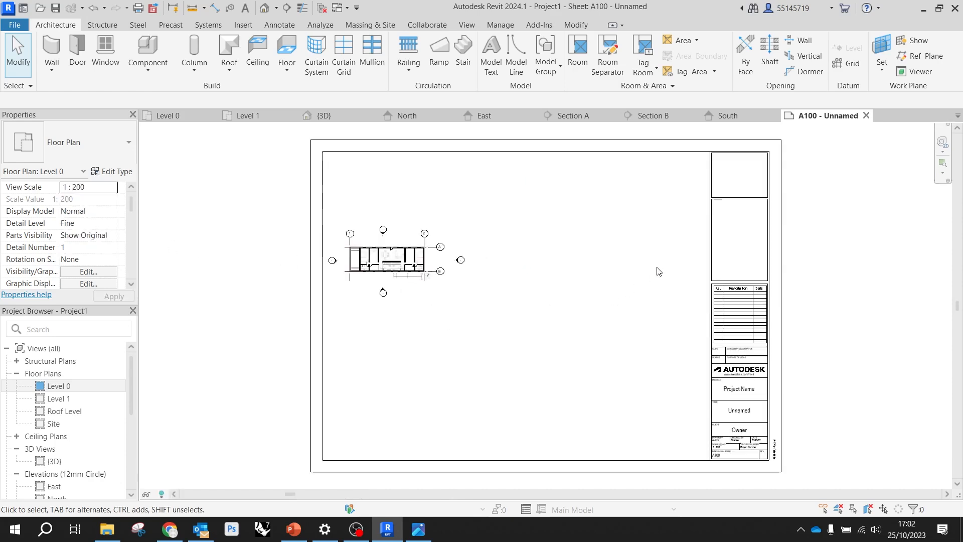
left_click(411, 272)
left_click_drag(412, 272, 422, 204)
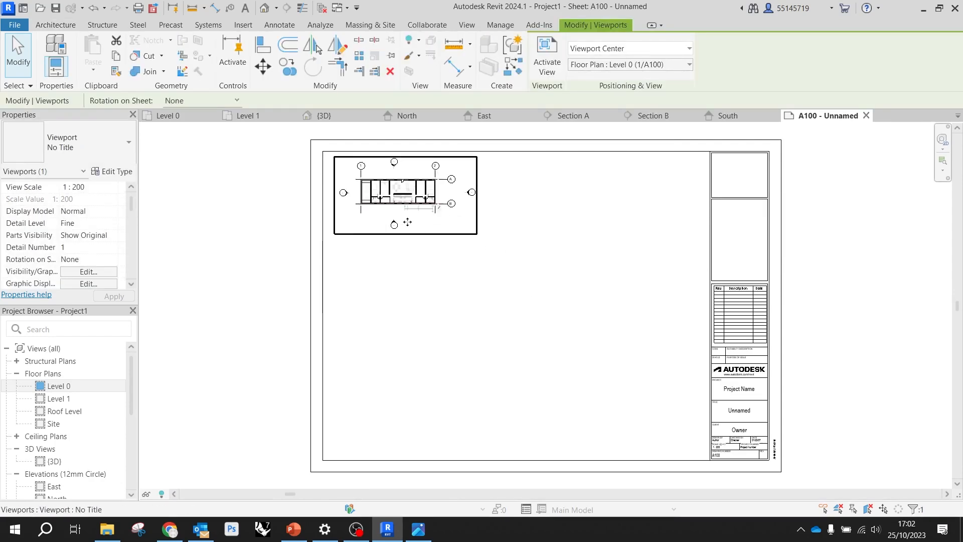
Activate the Level 0 viewport and hide the whole elevation marker category in that view
scroll(381, 198, "up", 4)
scroll(380, 199, "up", 2)
scroll(380, 198, "up", 3)
scroll(435, 350, "down", 5)
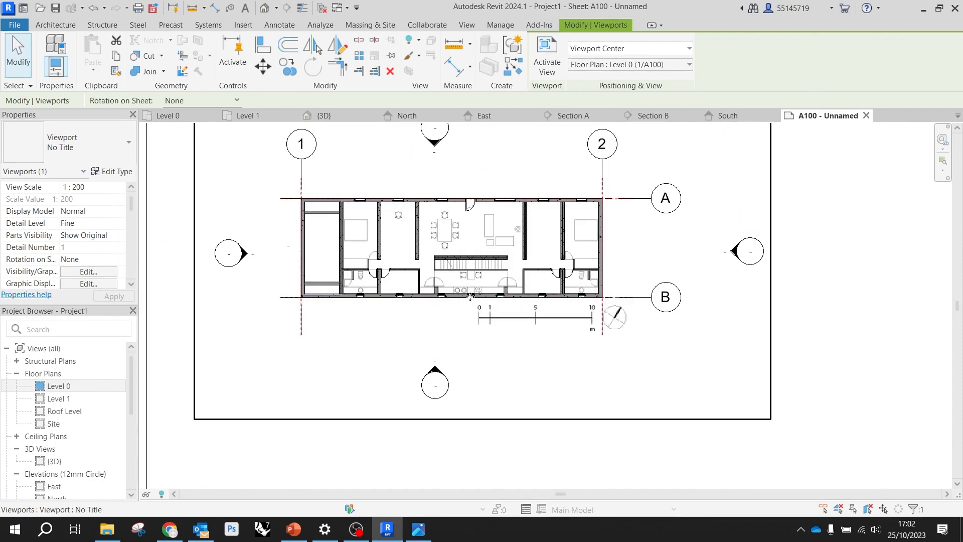
double_click(458, 295)
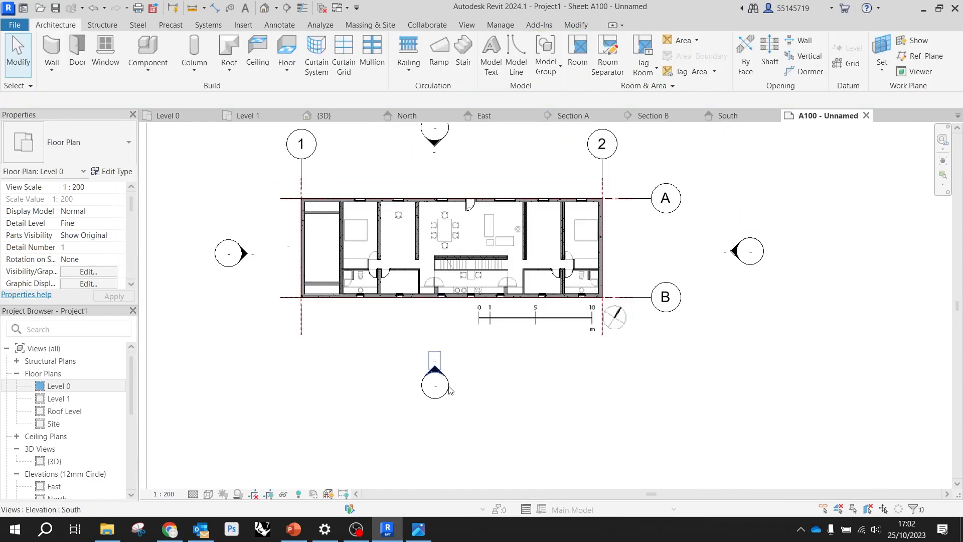
scroll(374, 345, "down", 2)
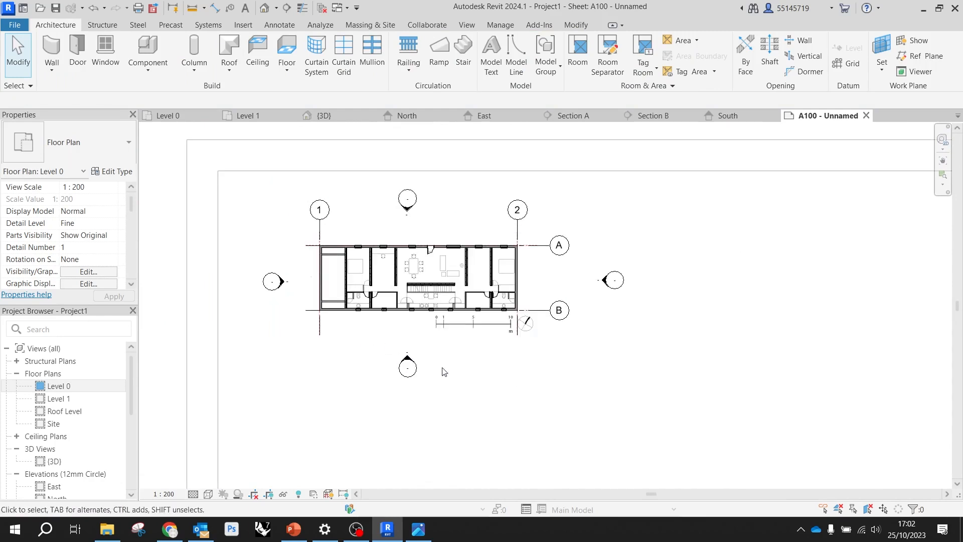
left_click(409, 370)
left_click(406, 374)
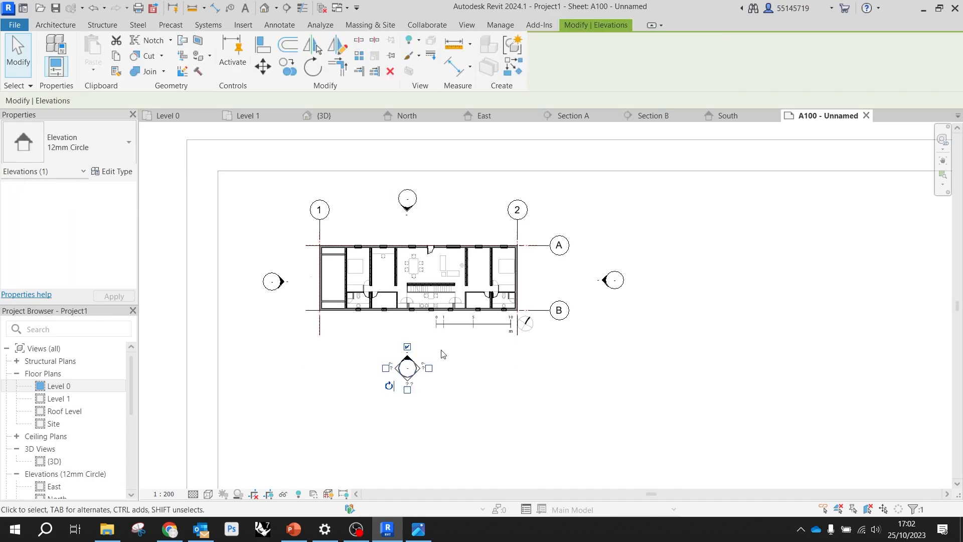
right_click(415, 369)
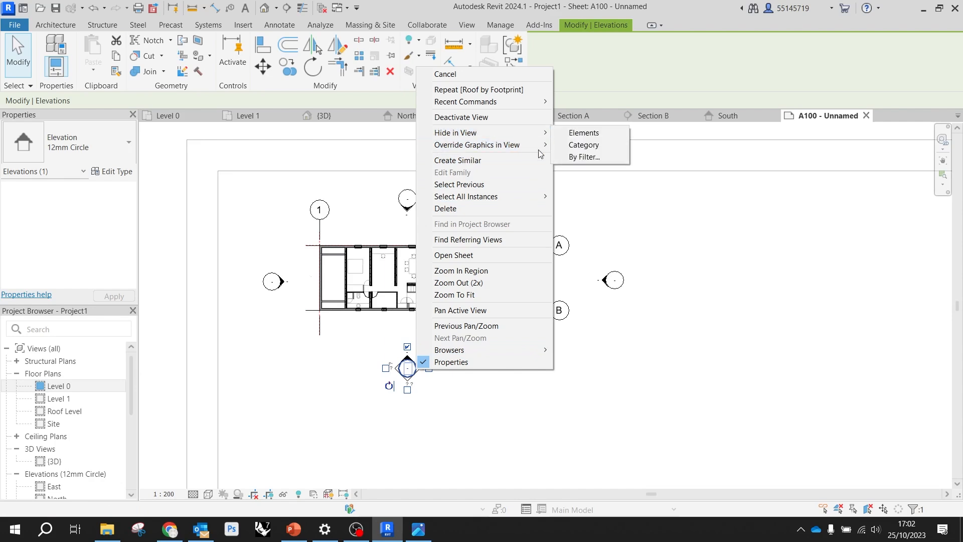
mouse_move(537, 133)
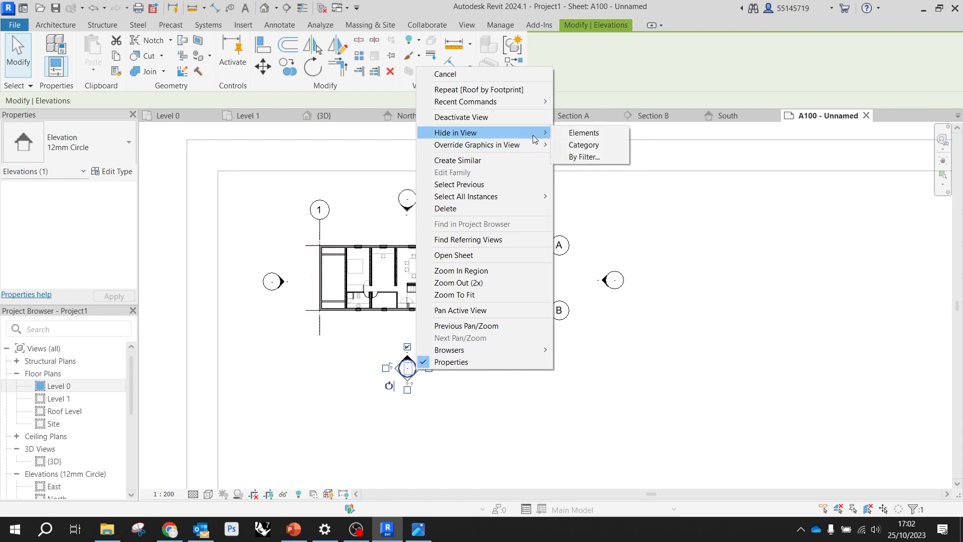
left_click(584, 145)
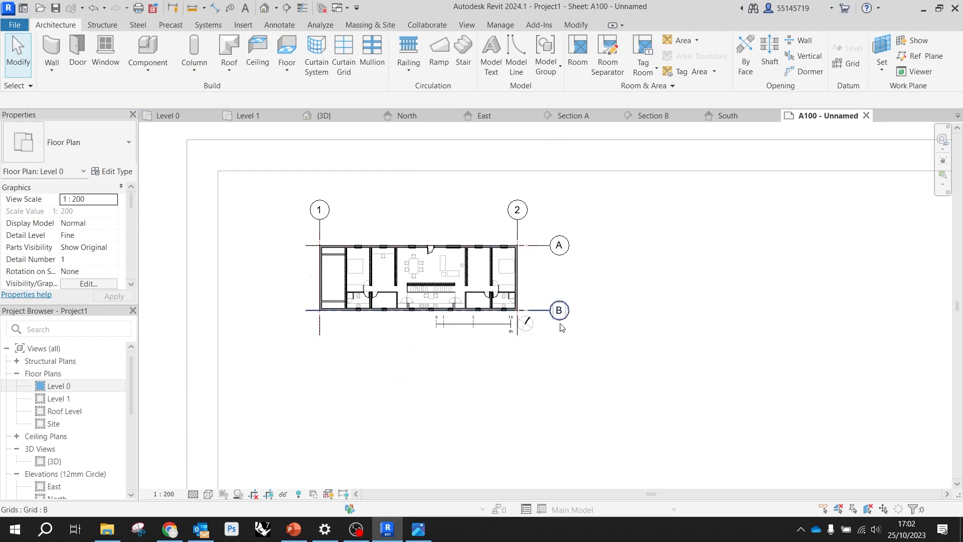
scroll(557, 336, "down", 2)
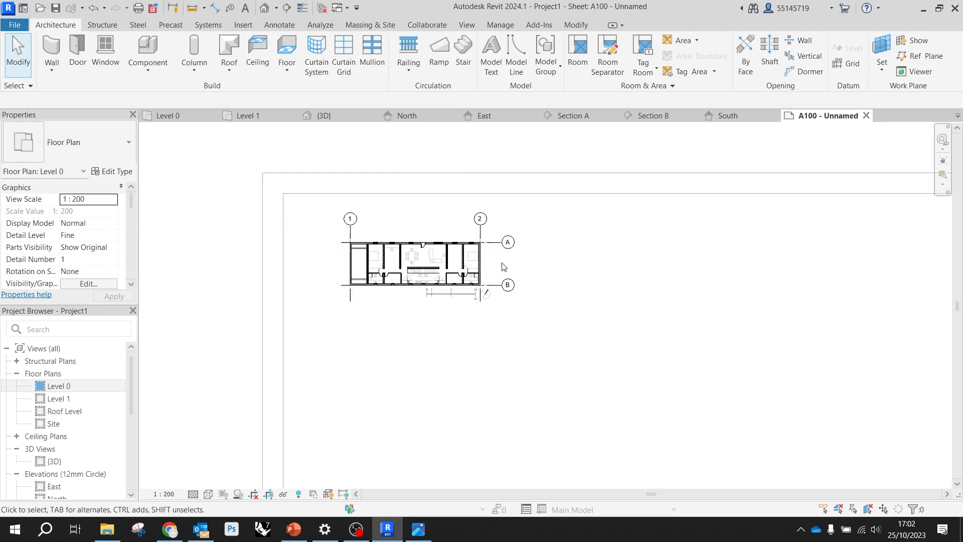
scroll(503, 266, "down", 2)
scroll(481, 276, "up", 4)
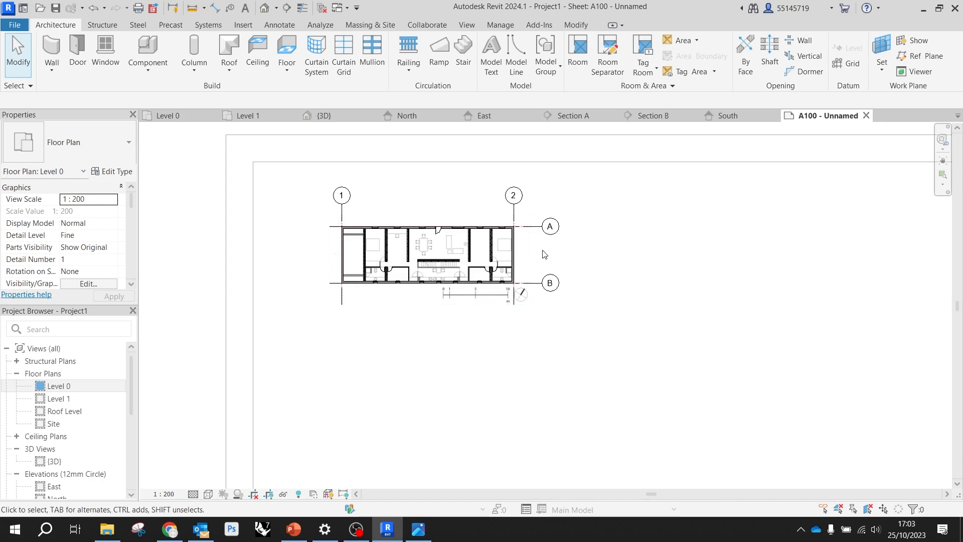
scroll(465, 279, "up", 3)
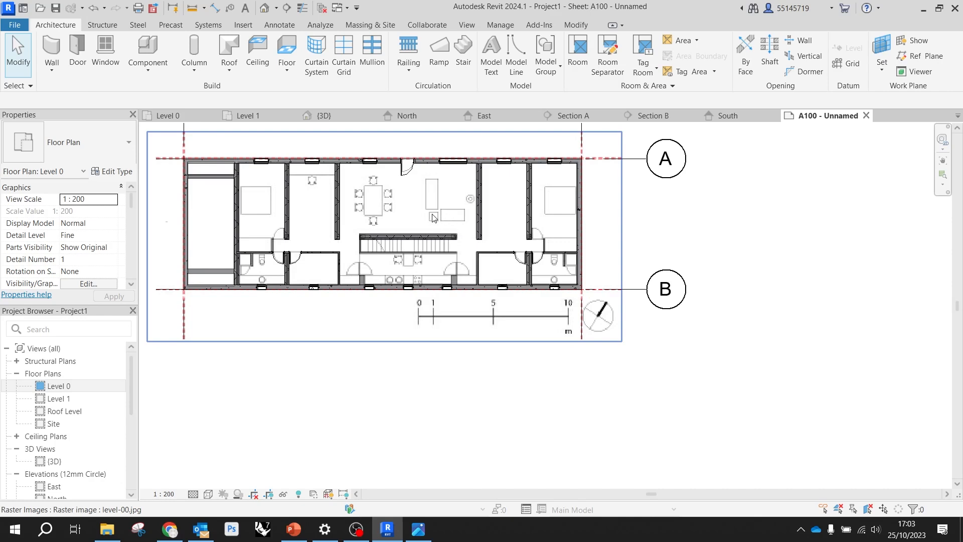
left_click(446, 286)
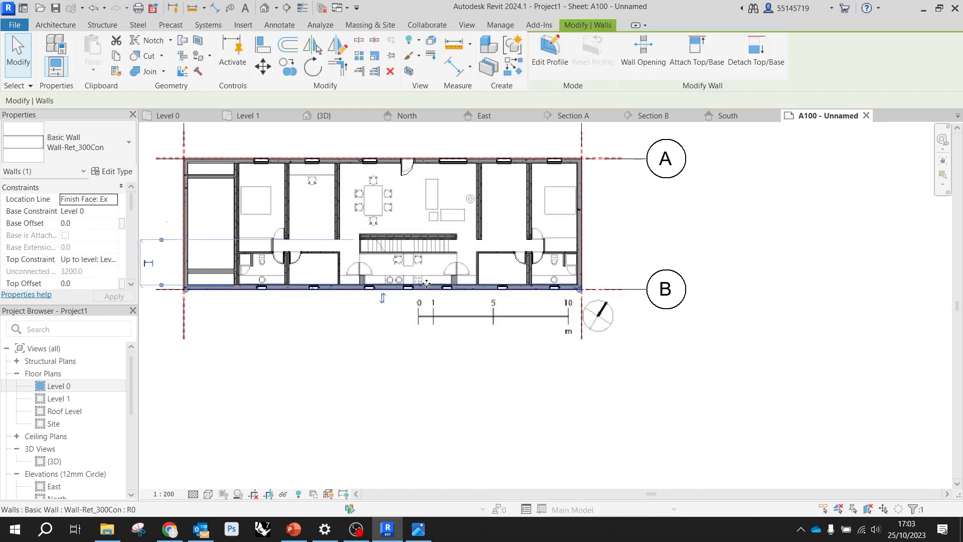
double_click(450, 279)
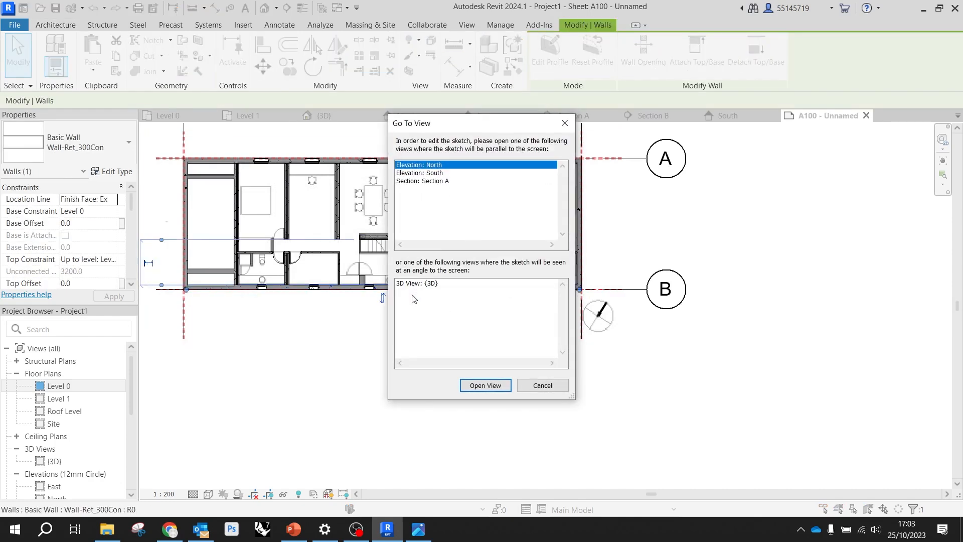
left_click(543, 384)
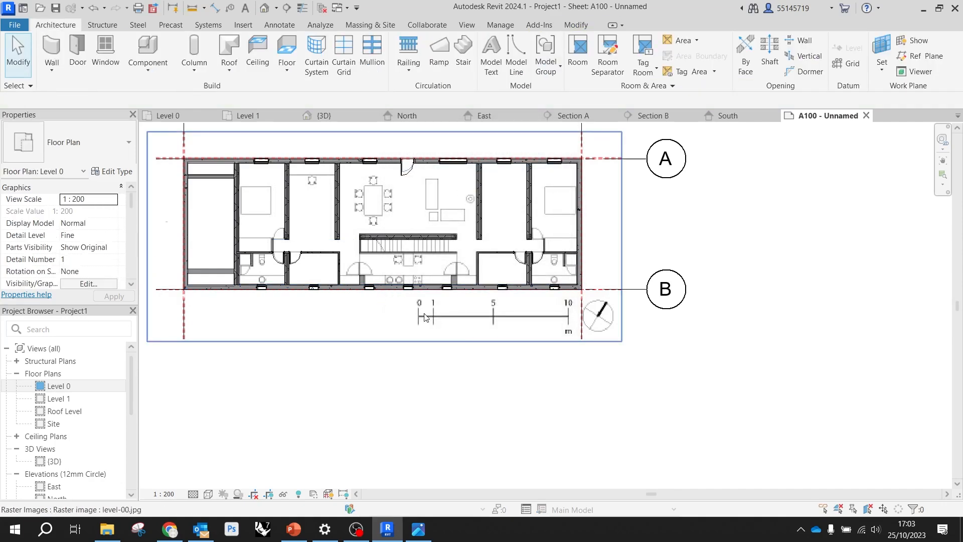
Try the Shaded visual style on the Level 0 plan view
left_click(415, 321)
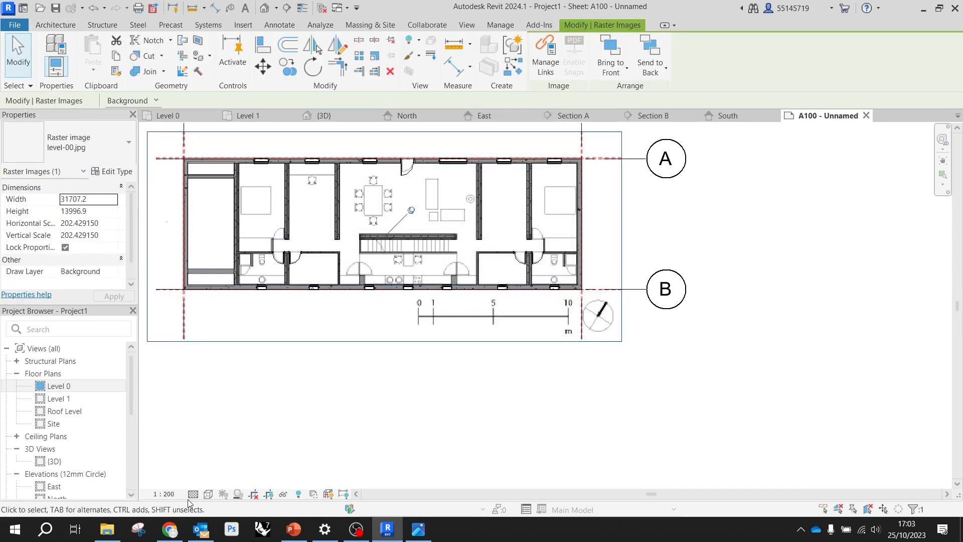
left_click(208, 494)
left_click(245, 444)
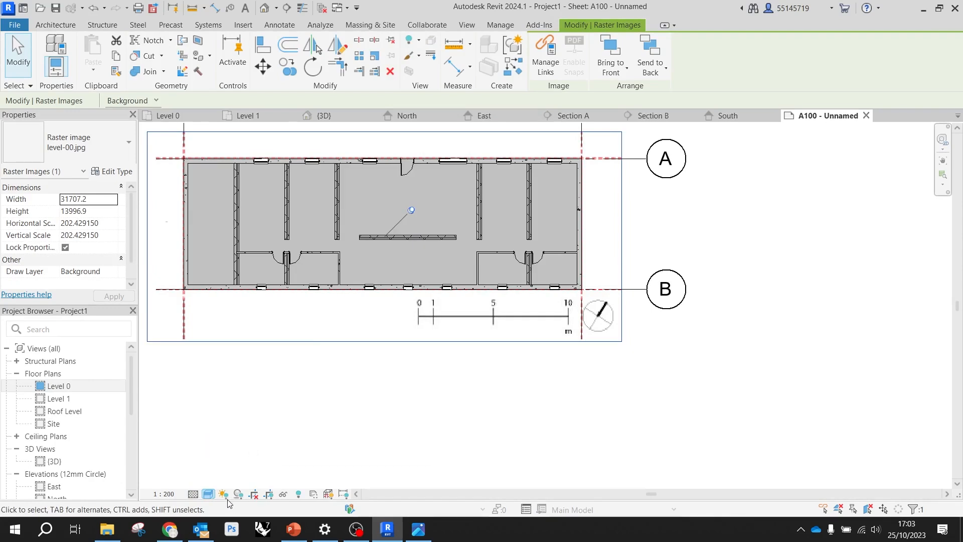
Set the Level 0 view's visual style to Hidden Line, turn on shadows, and clear the raster image selection
left_click(208, 494)
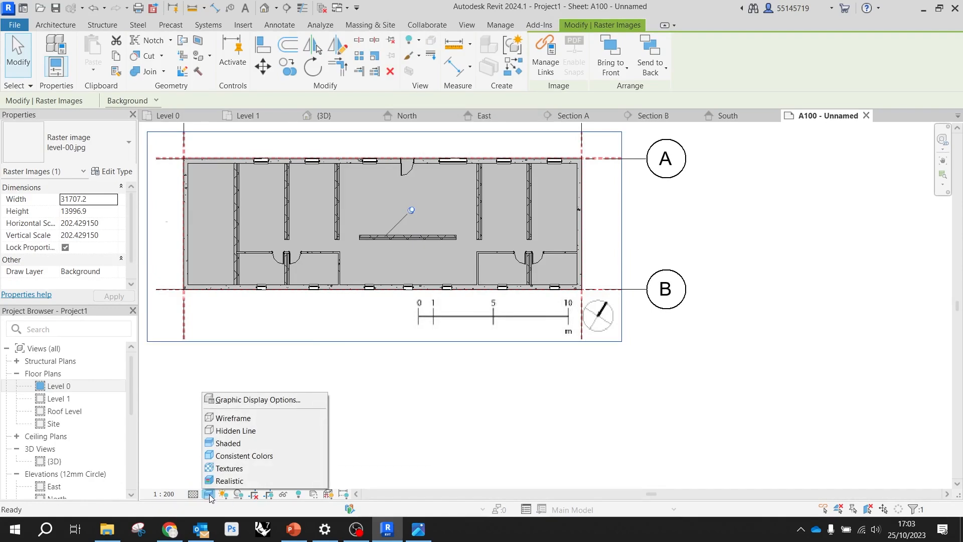
left_click(239, 429)
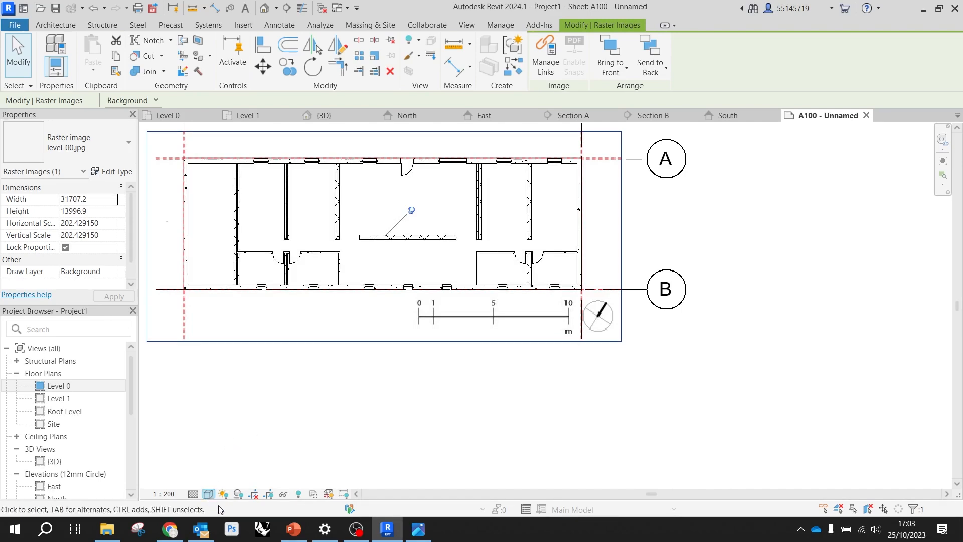
left_click(238, 494)
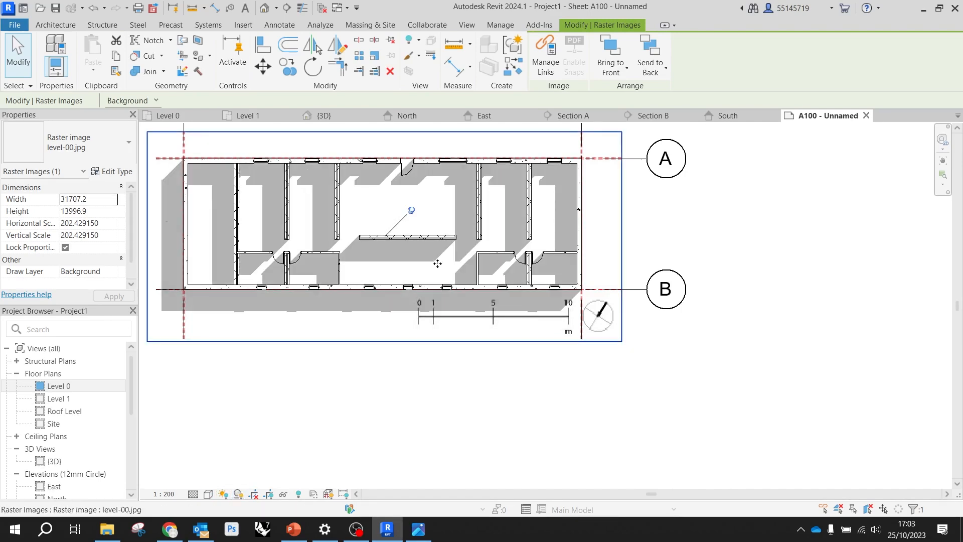
scroll(438, 264, "down", 2)
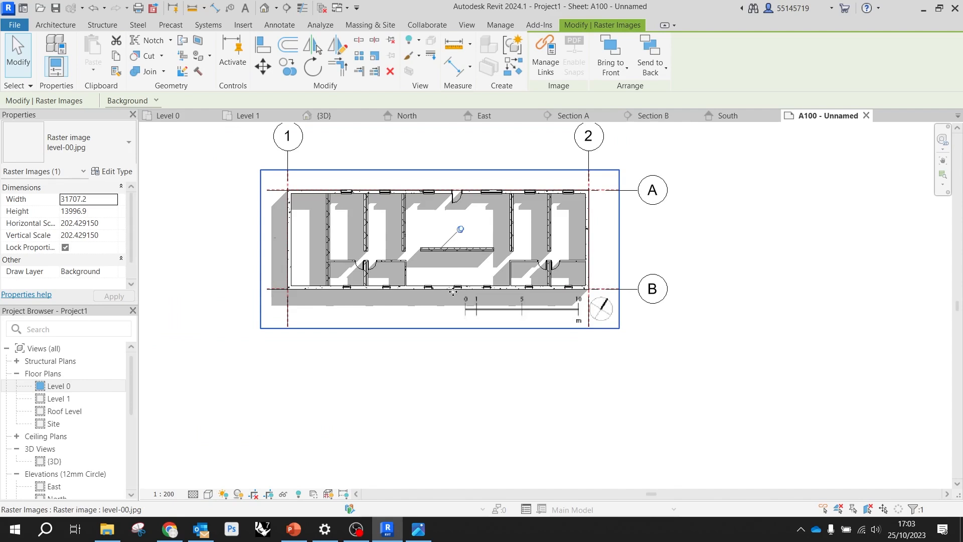
scroll(454, 288, "down", 2)
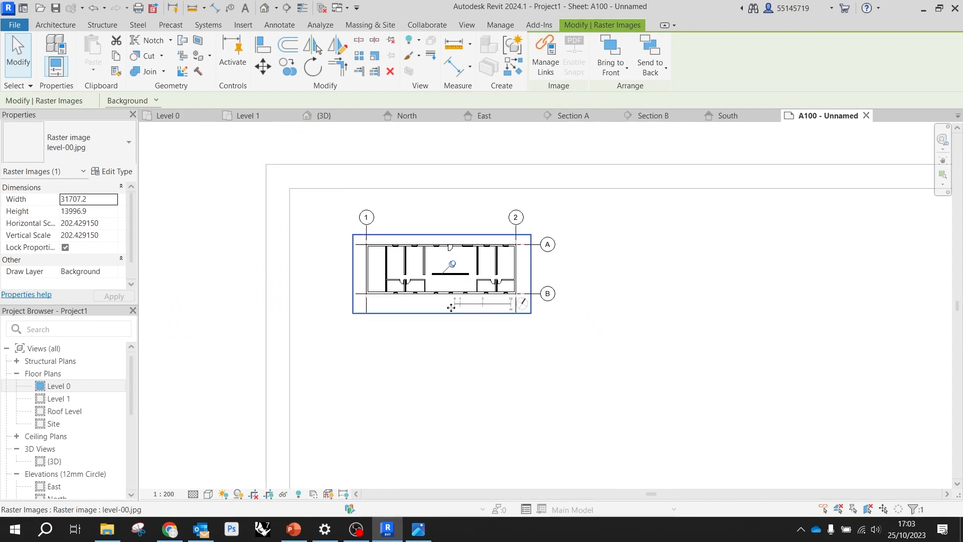
left_click(637, 406)
scroll(371, 316, "down", 3)
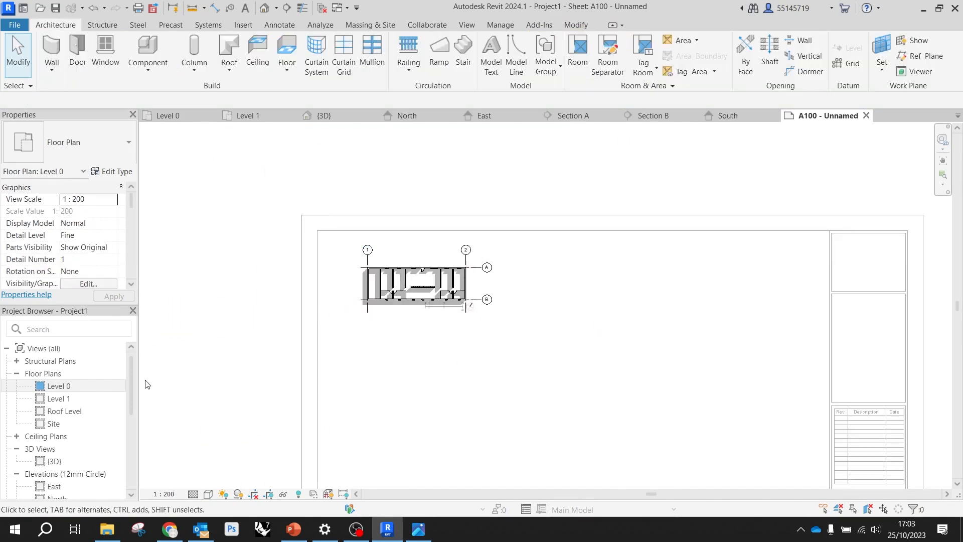
Place the Level 1 floor plan on sheet A100 below the Level 0 plan
left_click(70, 399)
scroll(501, 298, "down", 2)
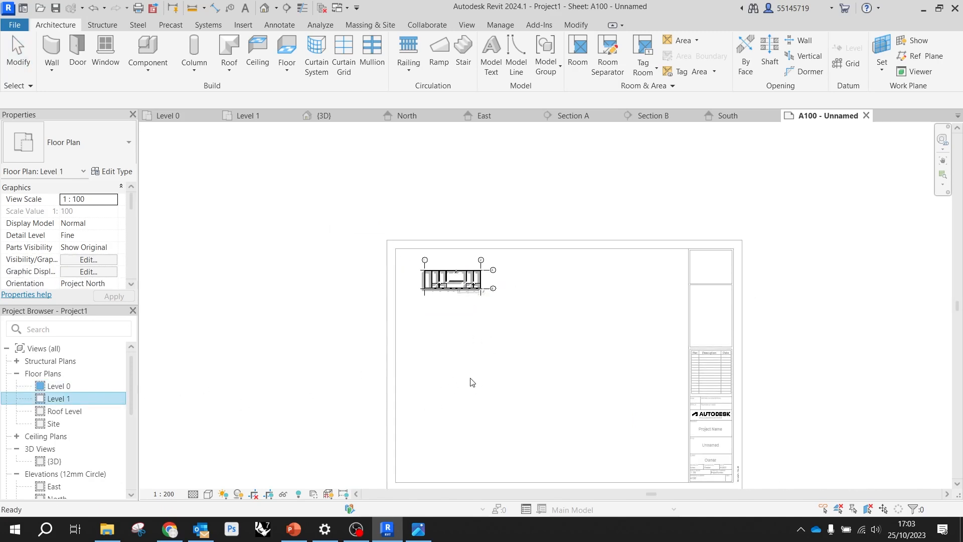
left_click(476, 365)
scroll(472, 371, "down", 2)
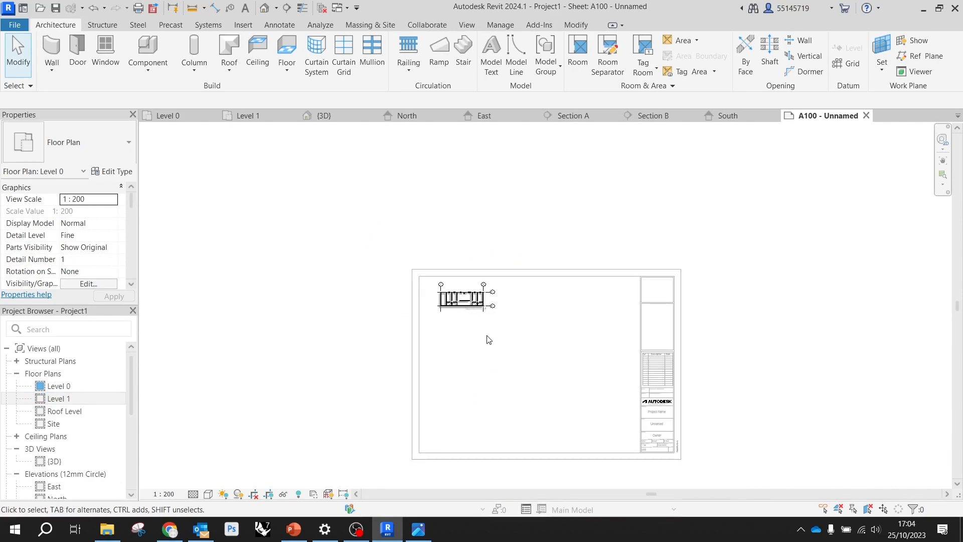
left_click(522, 228)
left_click_drag(73, 401, 509, 361)
left_click(503, 370)
scroll(491, 375, "up", 3)
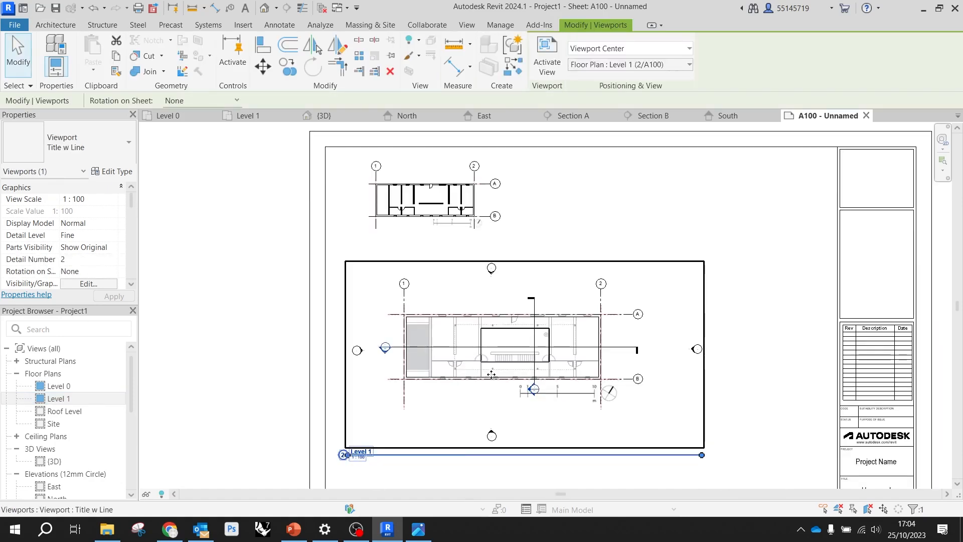
Set the Level 1 viewport type to No Title and move it slightly closer to the Level 0 plan
left_click(119, 156)
left_click(79, 210)
scroll(512, 261, "down", 1)
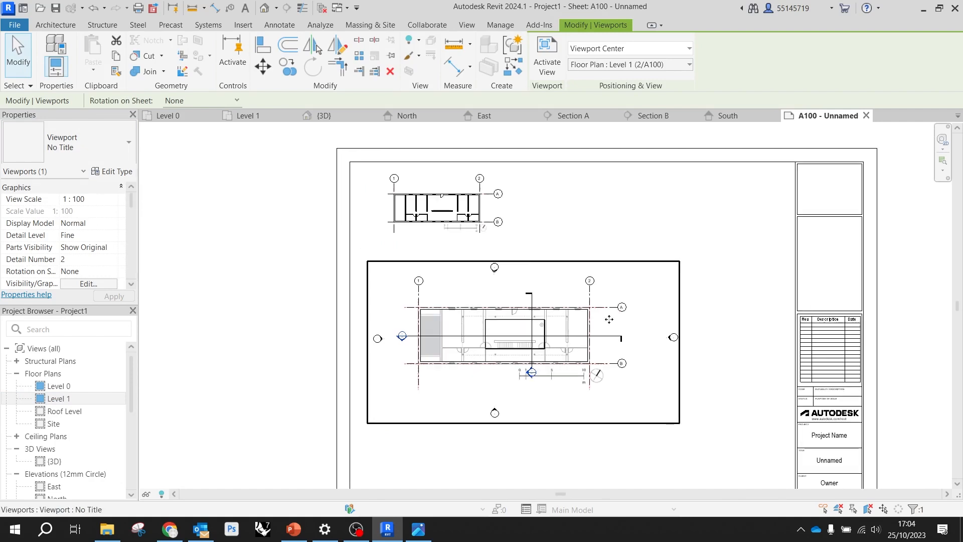
key("Escape")
left_click_drag(594, 373, 575, 354)
left_click(681, 341)
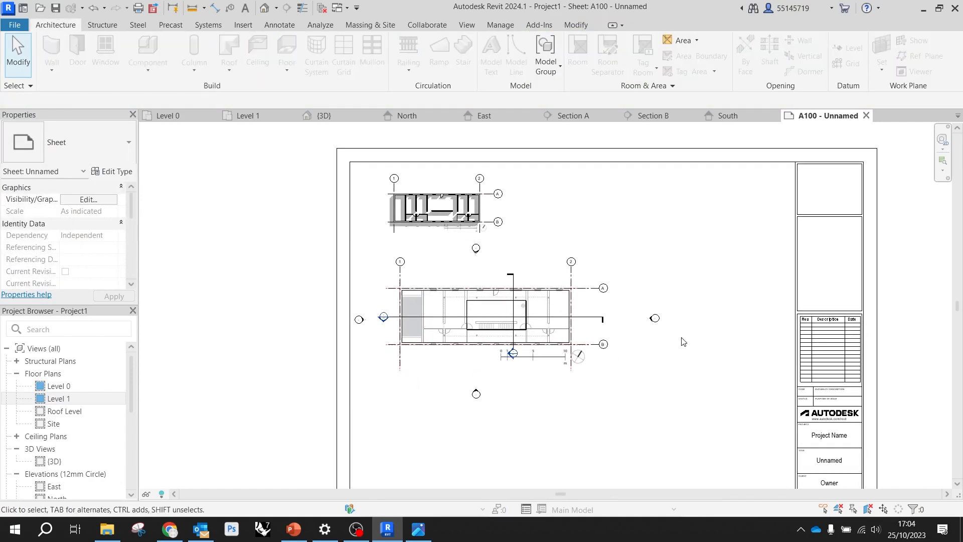
Place the Section A view on the sheet below the Level 1 plan
scroll(76, 351, "down", 3)
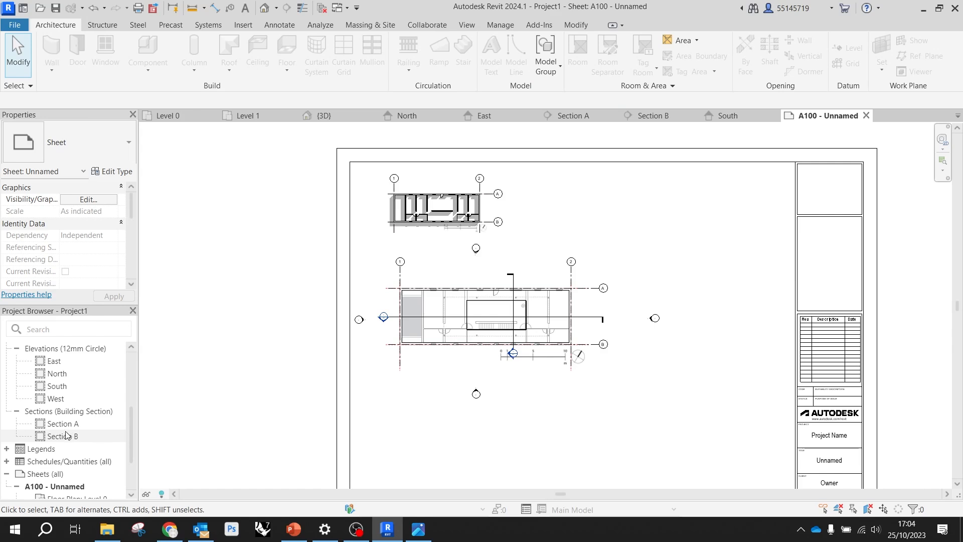
scroll(65, 434, "down", 2)
scroll(60, 434, "up", 2)
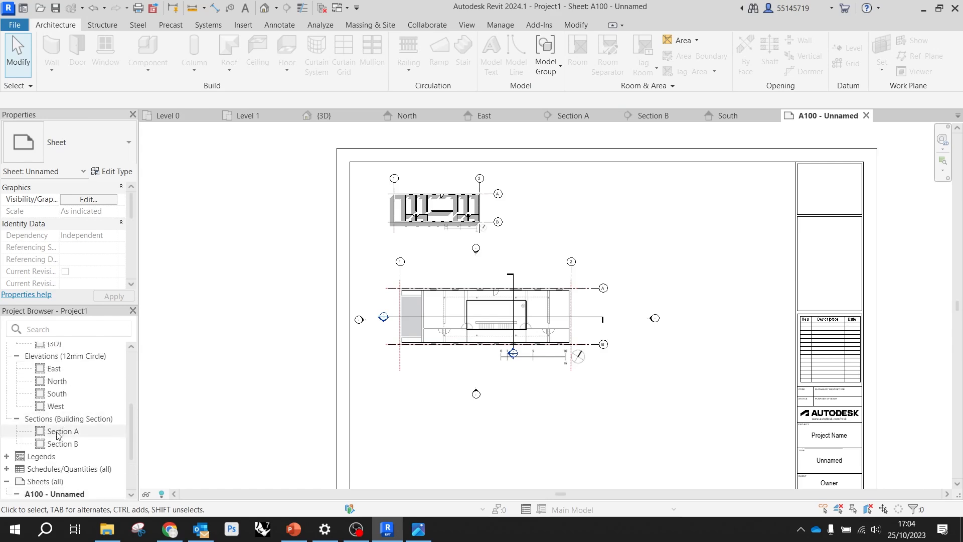
left_click(58, 432)
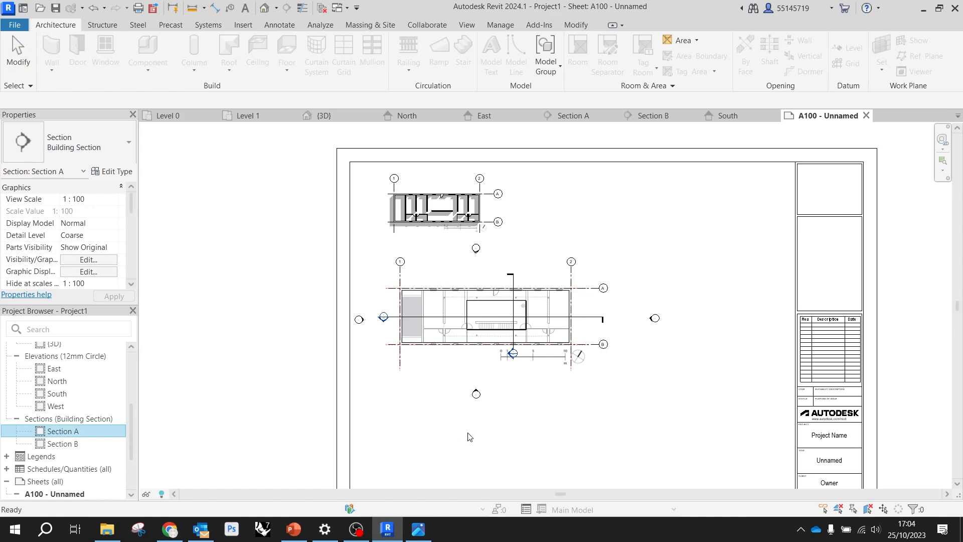
left_click_drag(468, 433, 461, 431)
scroll(456, 364, "down", 2)
left_click(488, 415)
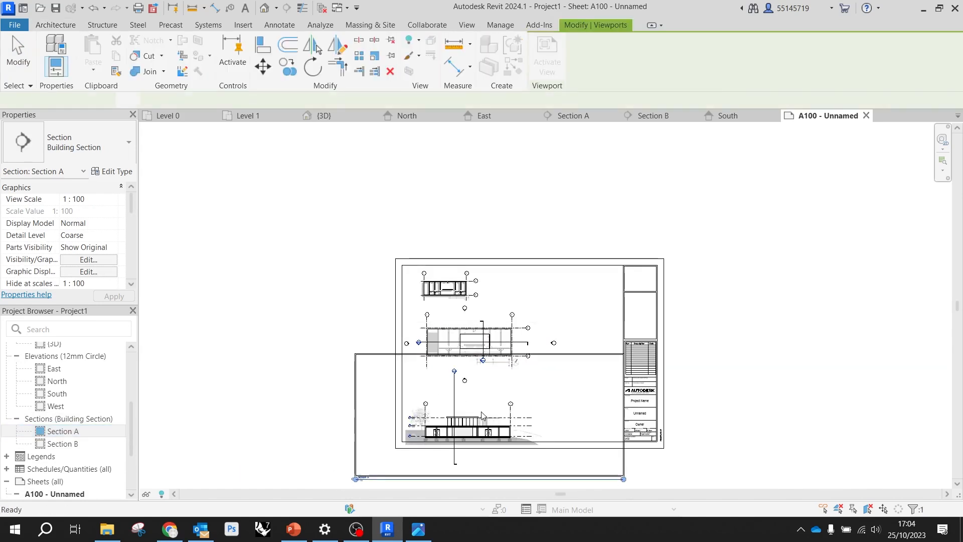
Set the Section A viewport type to No Title
scroll(467, 327, "down", 3)
scroll(469, 430, "up", 5)
left_click(108, 154)
left_click(38, 207)
left_click(478, 435)
left_click(479, 420)
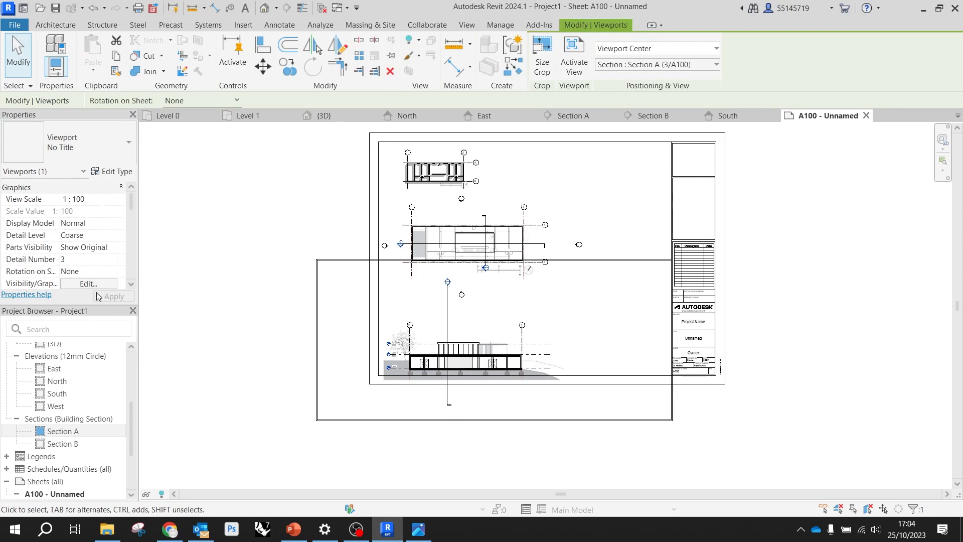
Activate the Section A view, pull all four crop edges in close to the building, and move the viewport up within the sheet border
scroll(101, 289, "down", 3)
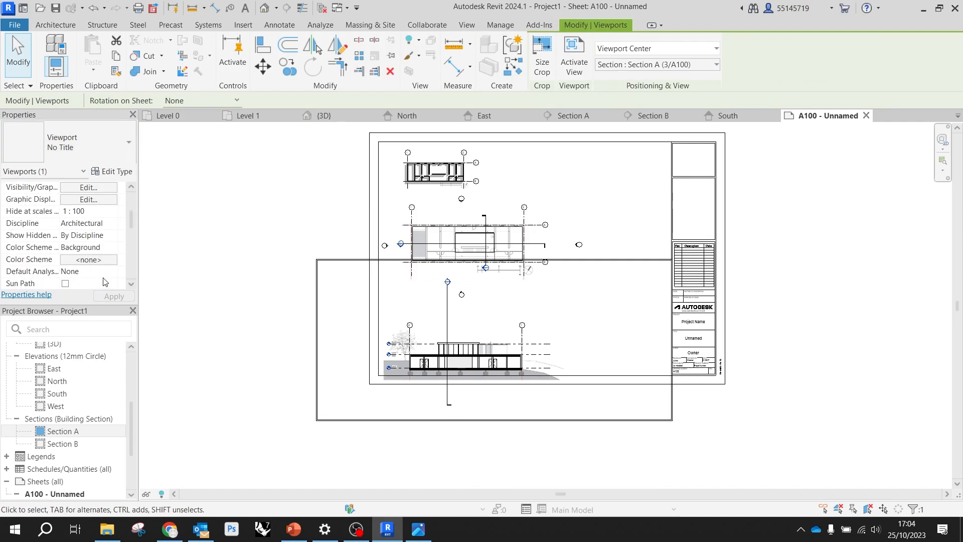
scroll(105, 282, "down", 2)
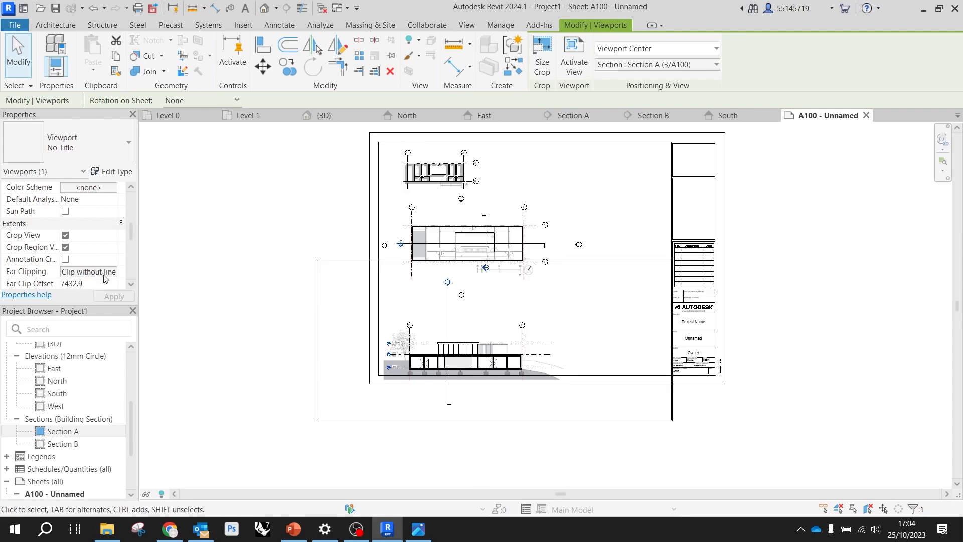
double_click(465, 423)
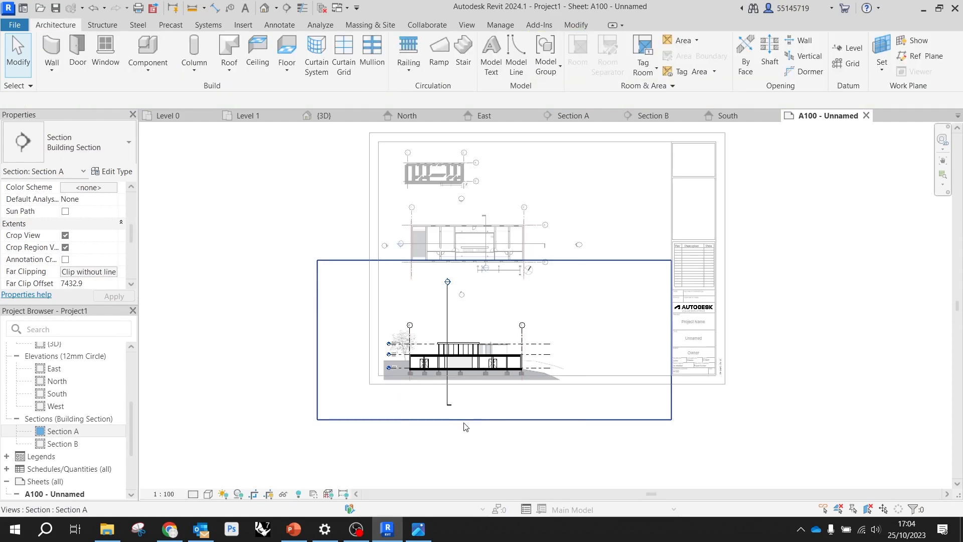
left_click(488, 420)
left_click_drag(494, 420, 495, 391)
left_click_drag(670, 326, 561, 325)
left_click_drag(438, 261, 437, 317)
left_click_drag(317, 354, 381, 355)
key("Escape")
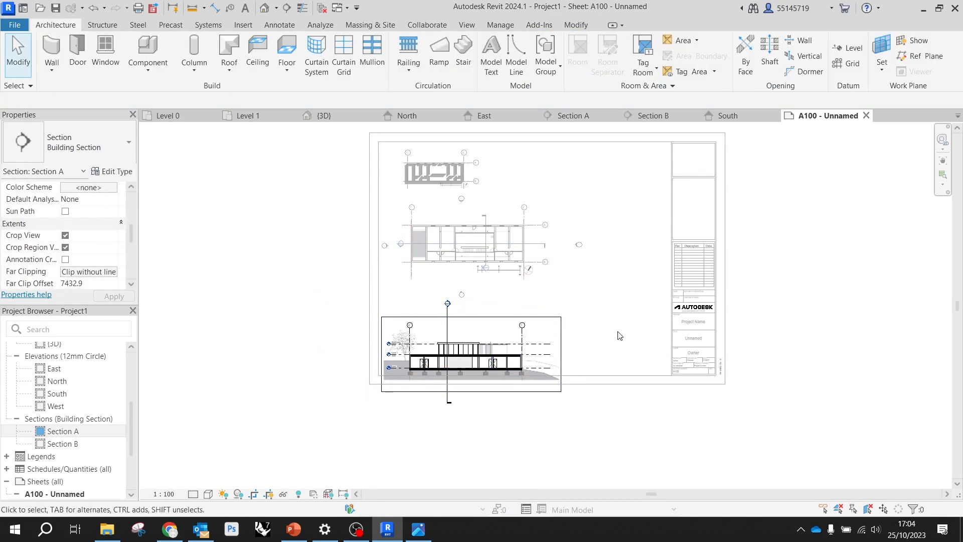
left_click_drag(483, 369, 491, 332)
left_click(595, 318)
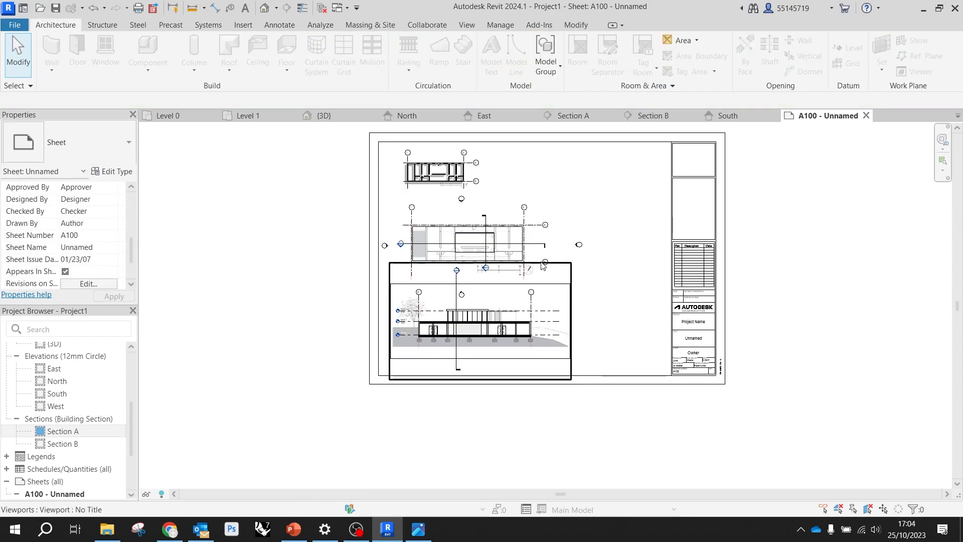
Open the default {3D} view and duplicate it without detailing
scroll(56, 369, "up", 5)
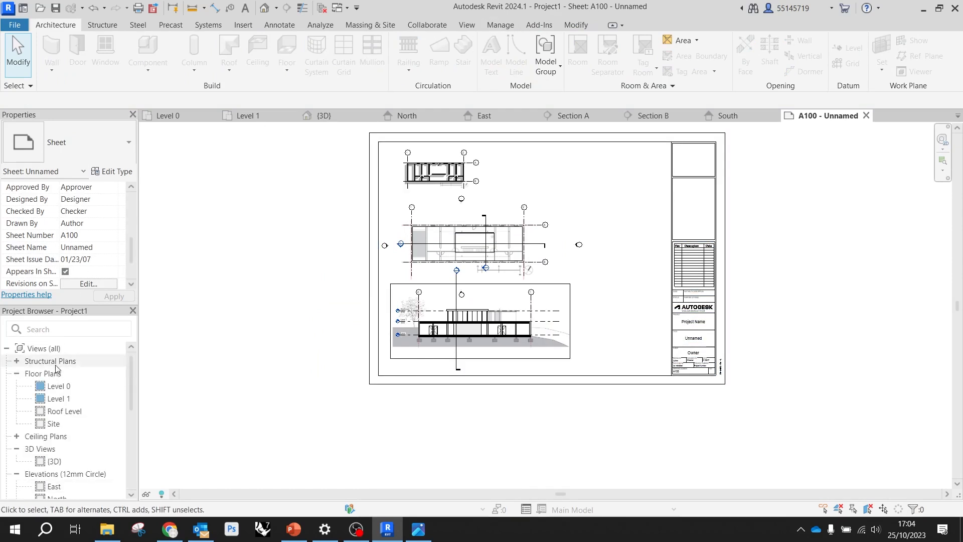
double_click(55, 461)
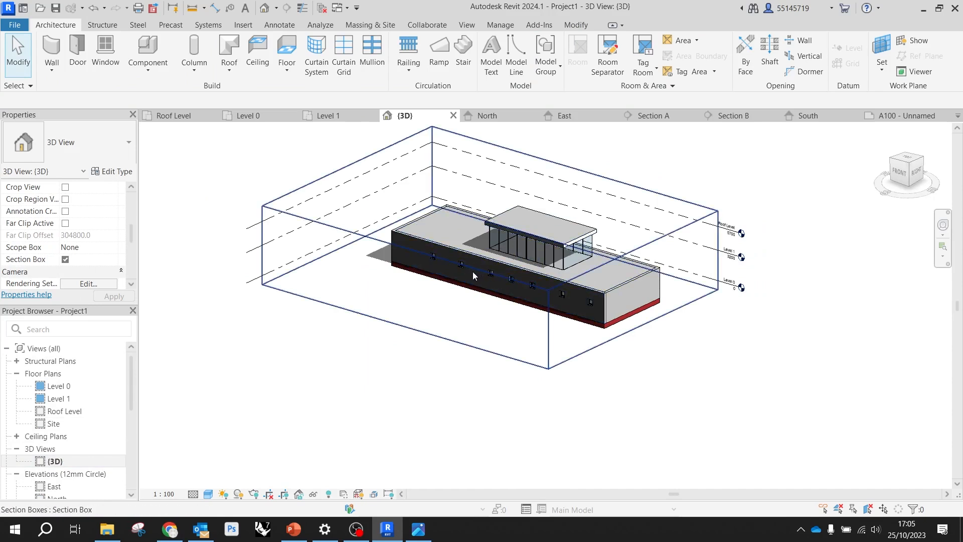
right_click(57, 467)
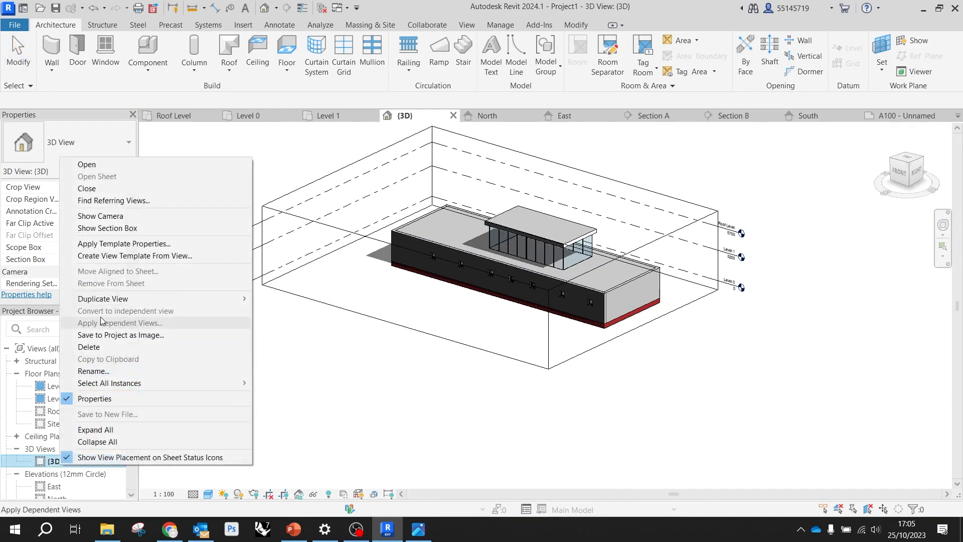
mouse_move(113, 301)
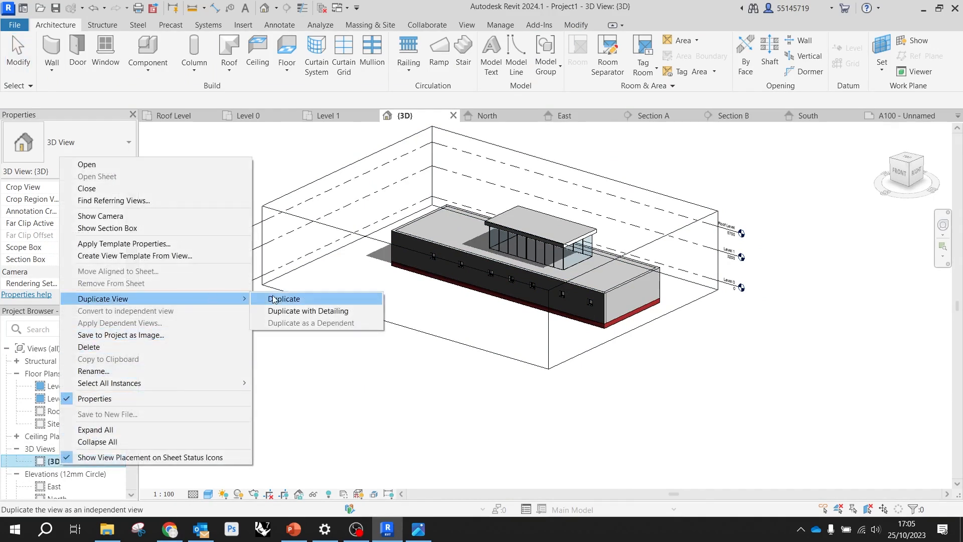
left_click(274, 299)
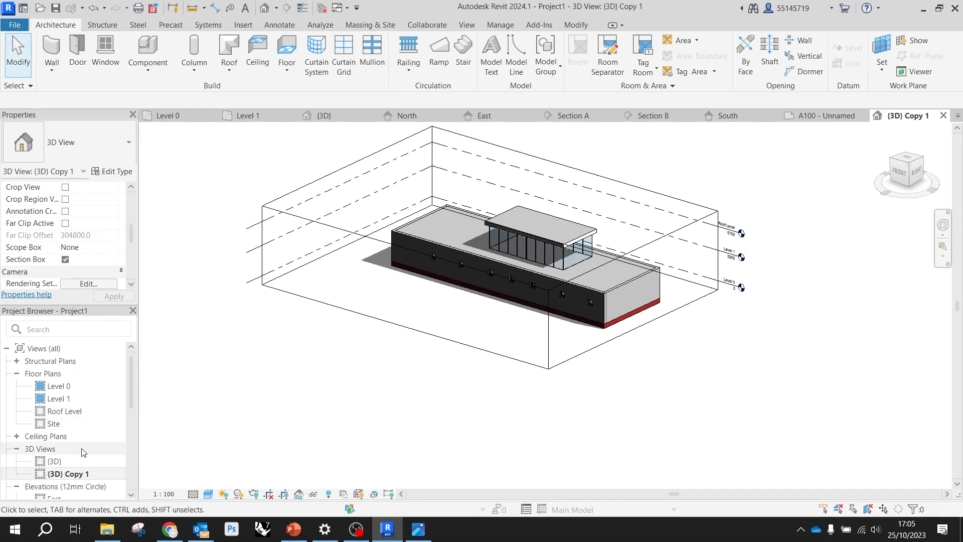
Rename the duplicated 3D view as 3D Board
scroll(83, 451, "down", 2)
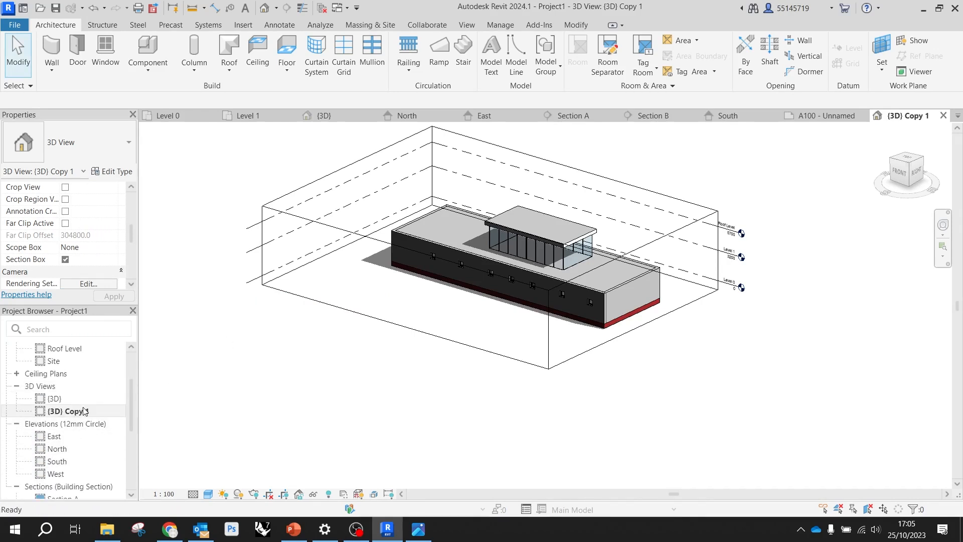
right_click(84, 411)
left_click(133, 314)
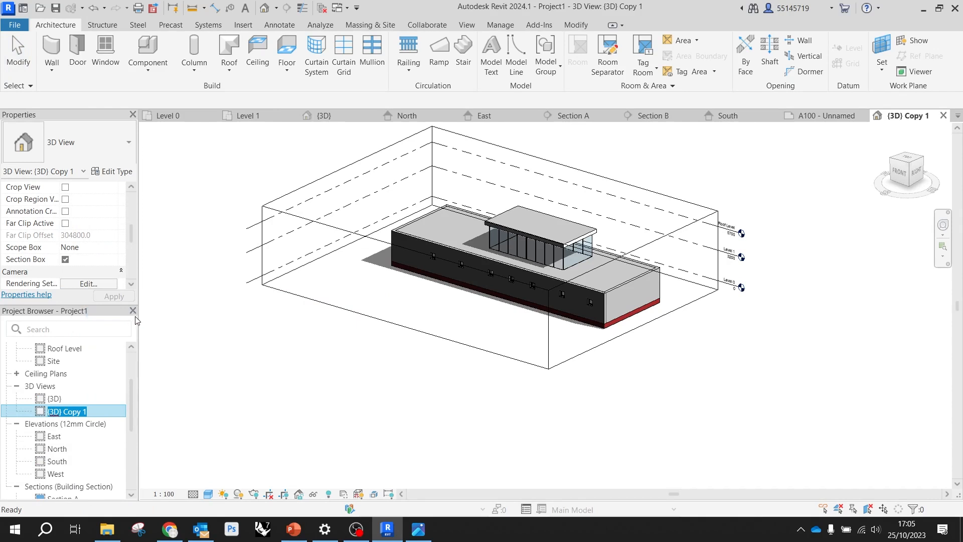
type("3D")
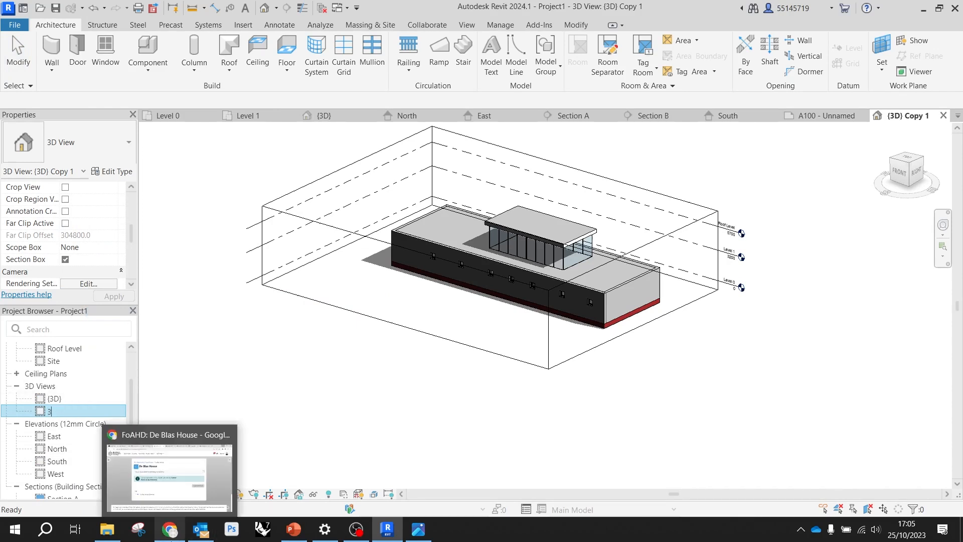
mouse_move(173, 539)
type("Board")
Pull in the section box of the 3D Board view to slice through the building's end and cut off the upper roof
left_click(667, 243)
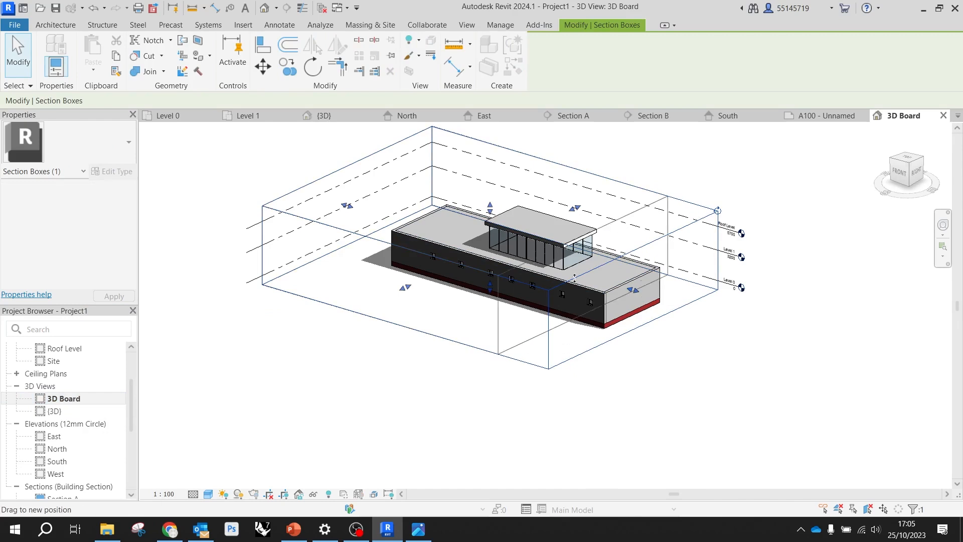
scroll(574, 273, "up", 5)
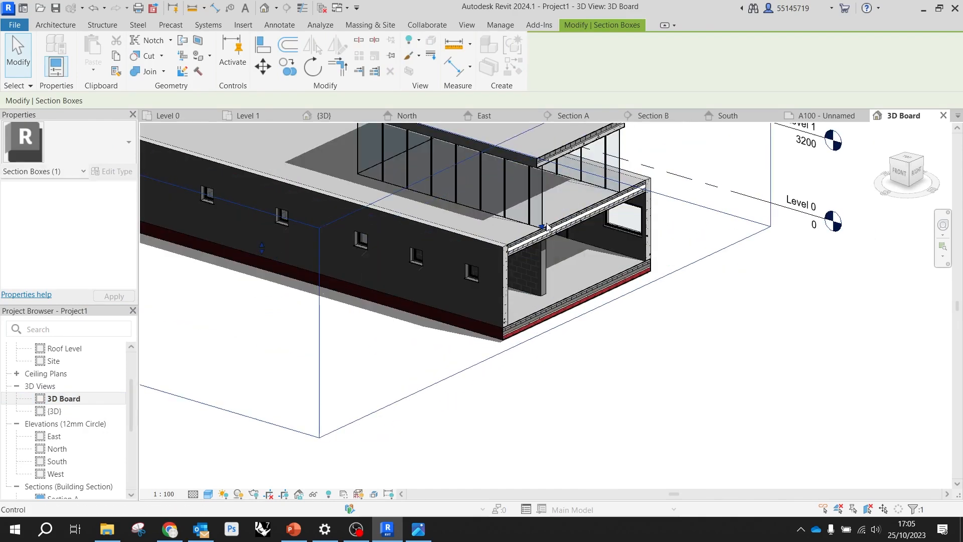
left_click_drag(553, 230, 535, 225)
scroll(289, 258, "down", 4)
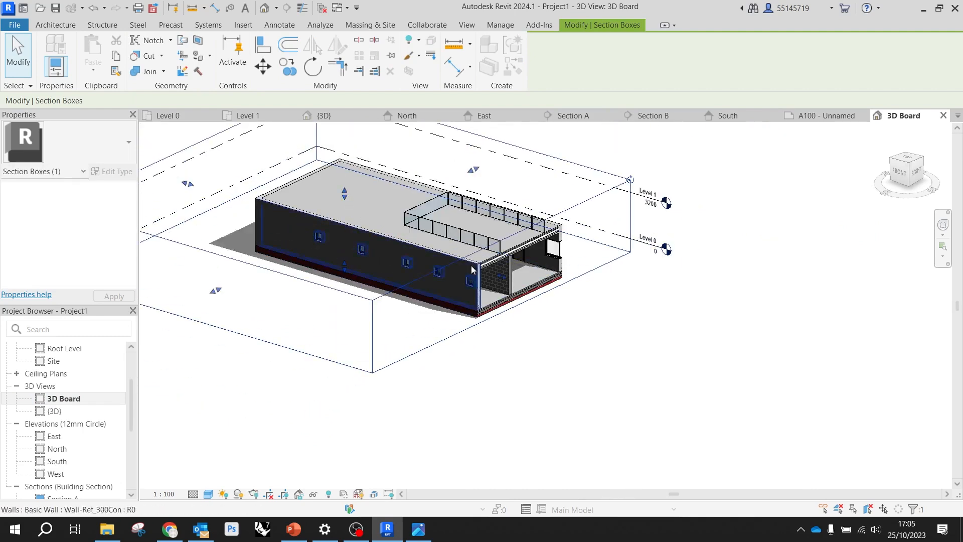
key("Escape")
Orient the 3D Board view toward the right and back sides so the cut end of the building faces the viewer
scroll(546, 290, "up", 3)
middle_click_drag(527, 263, 440, 268, "shift")
middle_click_drag(544, 273, 729, 278)
scroll(440, 222, "up", 2)
middle_click_drag(441, 222, 588, 203)
scroll(597, 273, "down", 2)
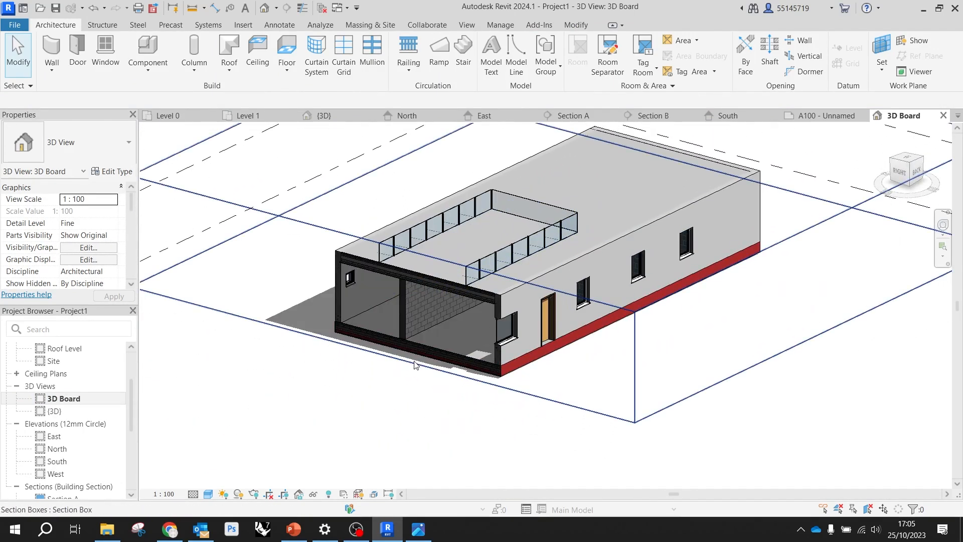
Set the 3D Board view to the Hidden Line visual style and a scale of 1:200
left_click(208, 495)
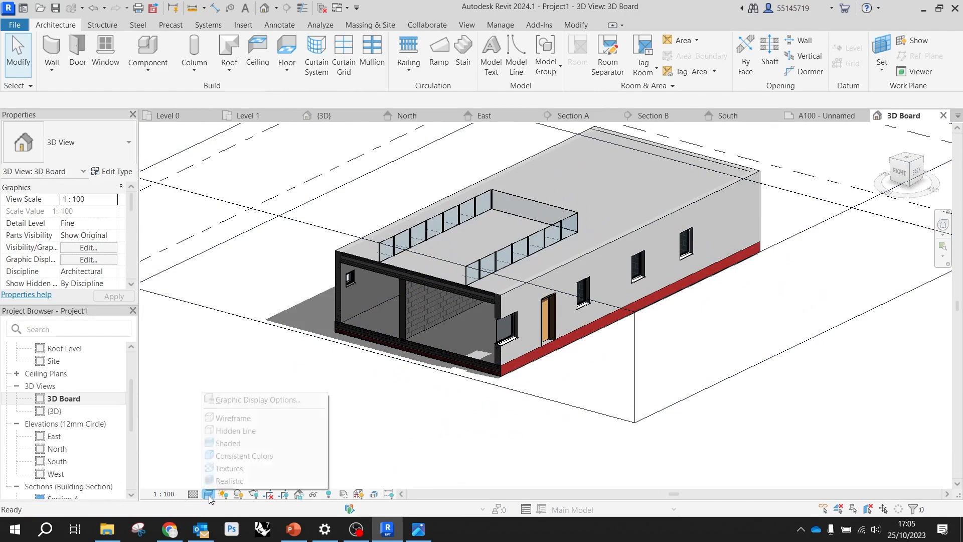
left_click(240, 431)
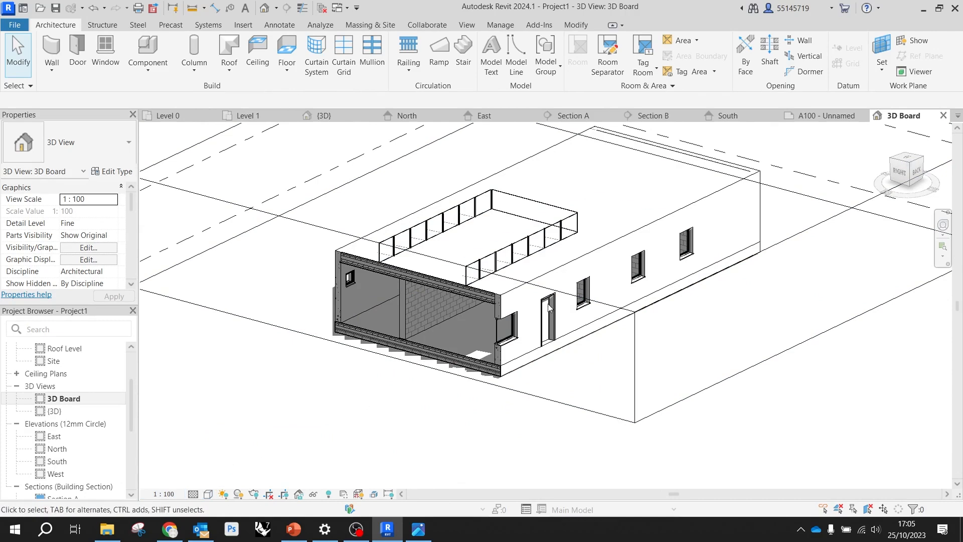
middle_click_drag(503, 386, 466, 432)
left_click(175, 495)
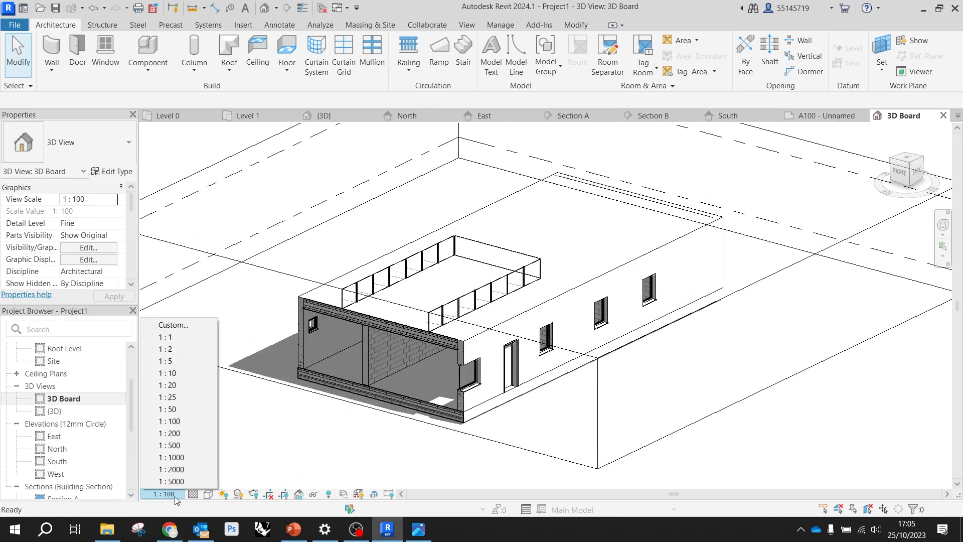
left_click(184, 432)
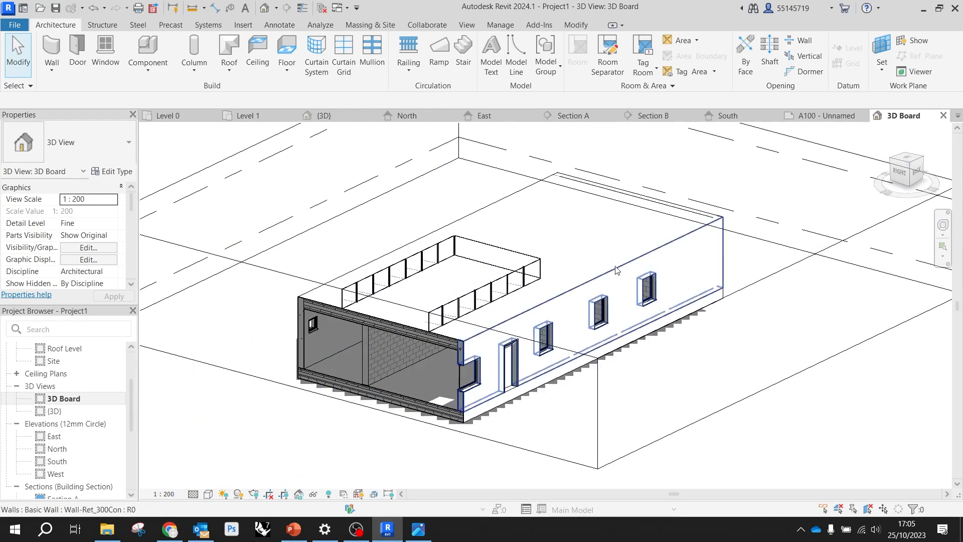
Place the 3D Board view on sheet A100 in the empty area beside the floor plans
scroll(108, 482, "down", 4)
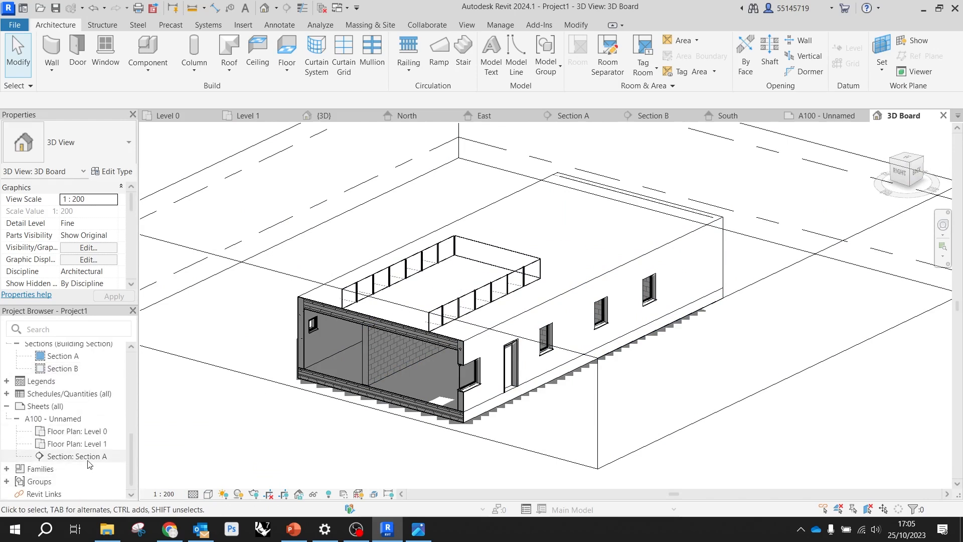
double_click(57, 419)
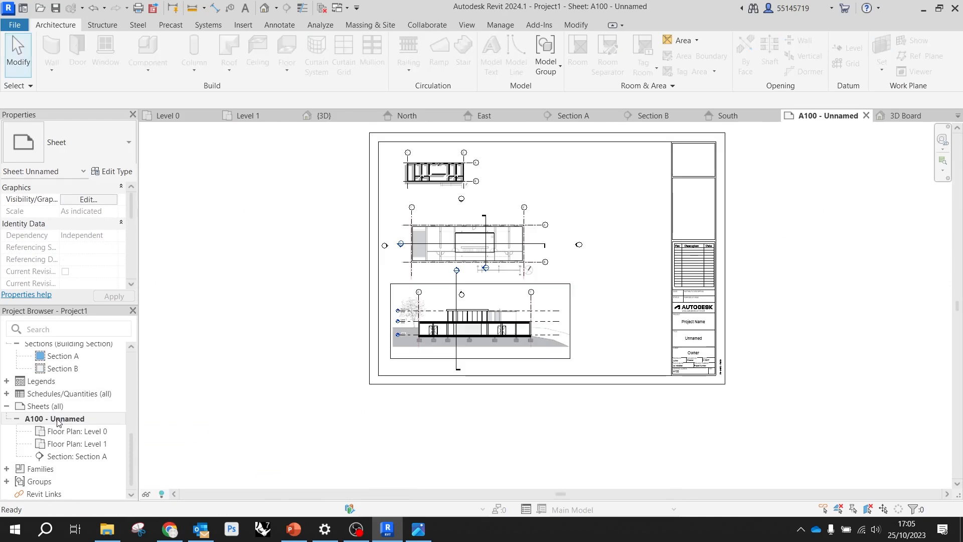
scroll(65, 382, "up", 5)
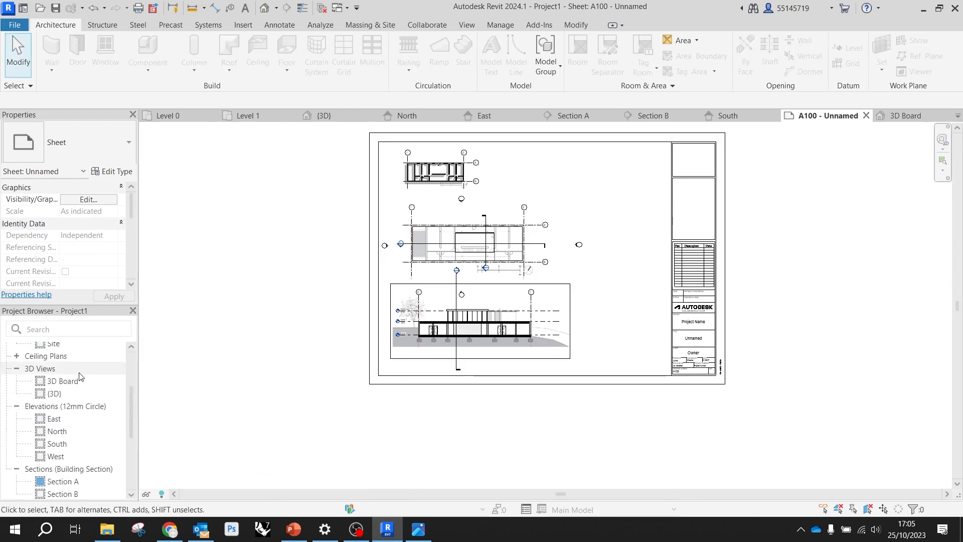
left_click_drag(63, 388, 623, 224)
left_click(626, 234)
scroll(622, 211, "up", 5)
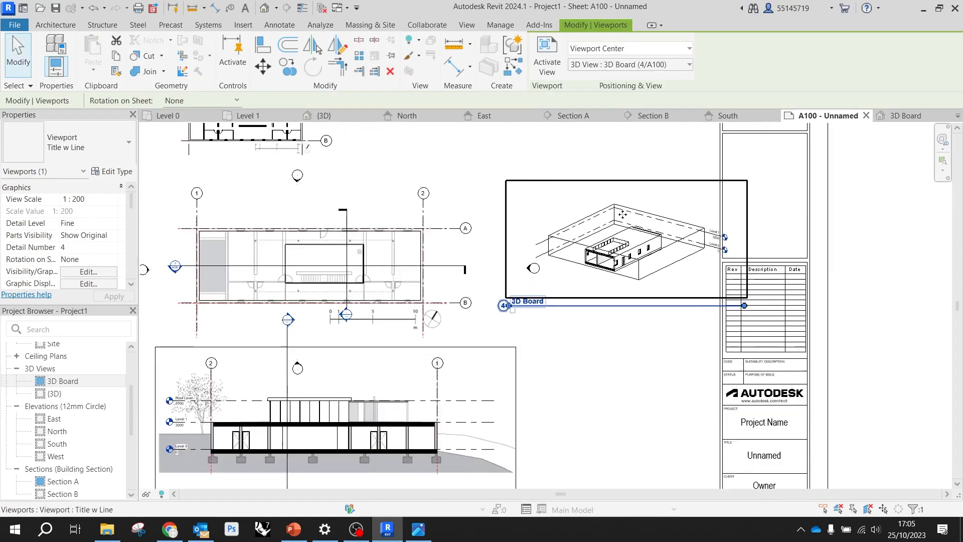
Move the 3D Board viewport into the sheet's upper-right area and set its viewport type to No Title
scroll(668, 360, "down", 1)
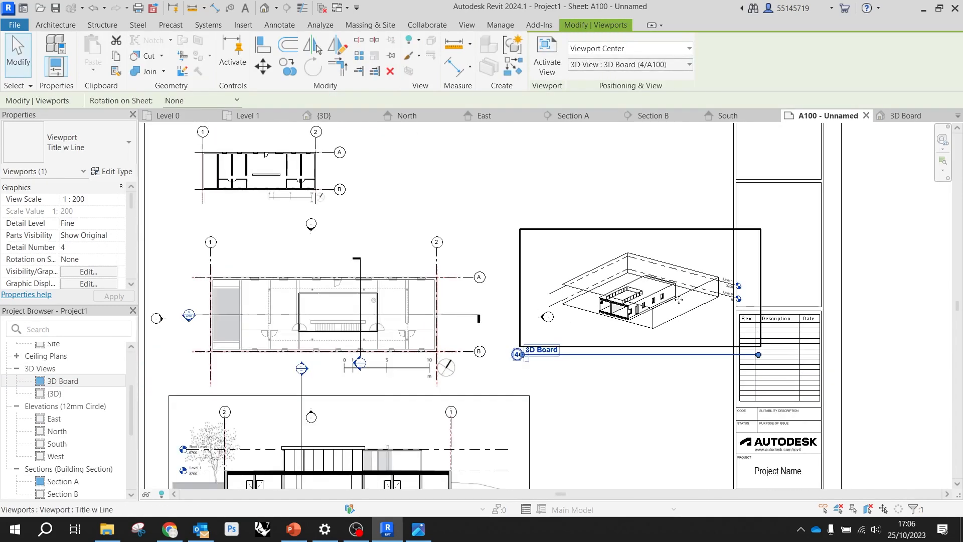
scroll(664, 256, "up", 1)
left_click_drag(667, 290, 609, 174)
scroll(630, 259, "down", 2)
middle_click_drag(631, 261, 648, 287)
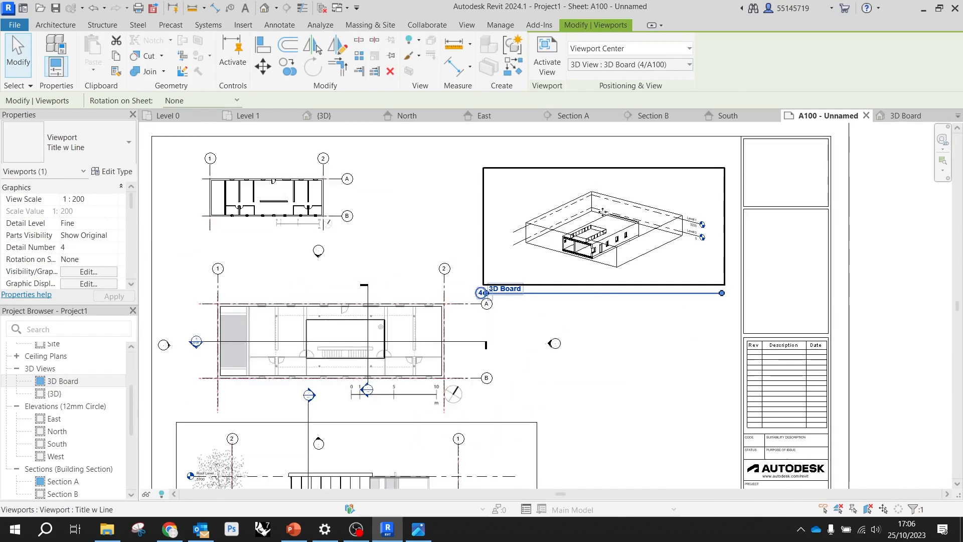
scroll(611, 223, "up", 5)
mouse_move(612, 248)
left_mouse_down()
mouse_move(649, 222)
mouse_move(600, 241)
mouse_move(617, 260)
left_mouse_up()
scroll(732, 243, "down", 1)
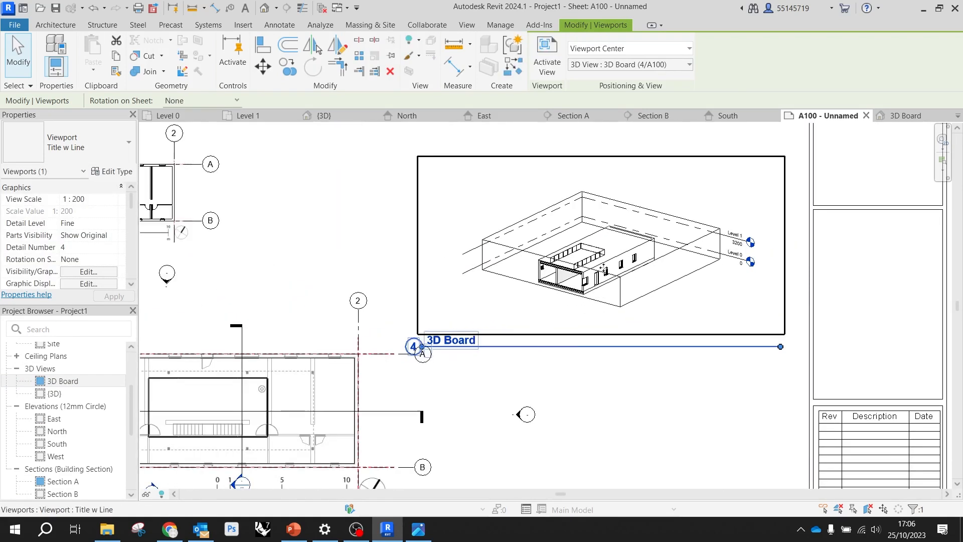
left_click(90, 148)
left_click(46, 205)
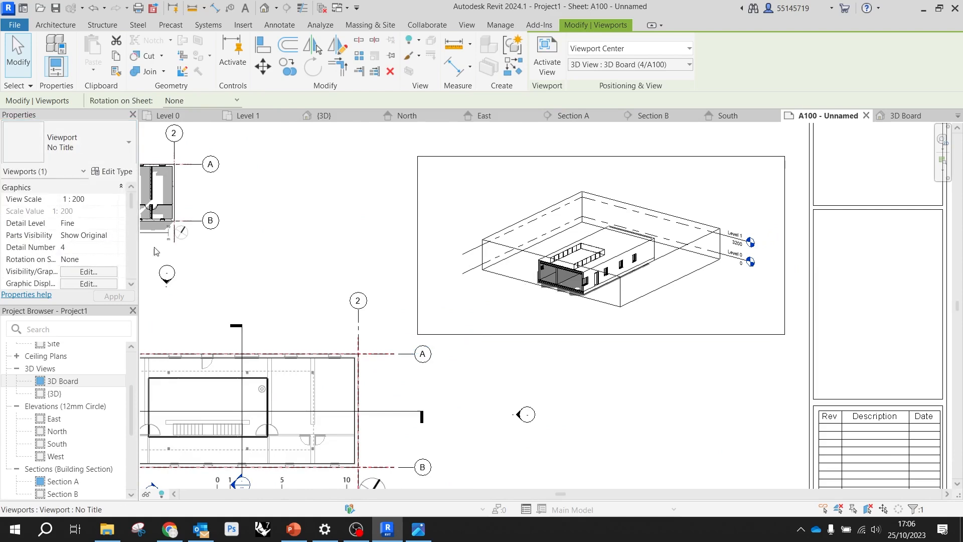
Hide the level and section box categories inside the 3D Board viewport on the sheet, and deactivate the view
double_click(624, 295)
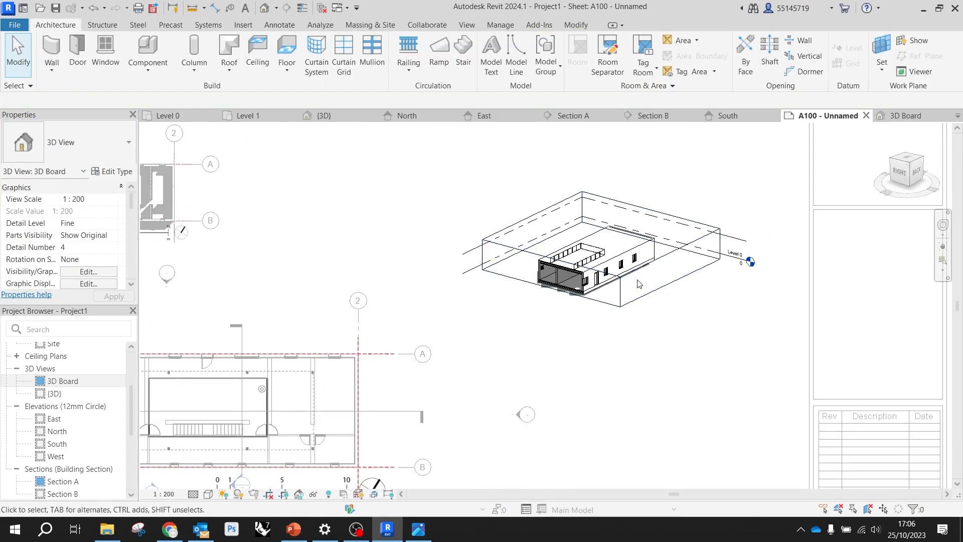
left_click_drag(712, 315, 693, 200)
right_click(609, 320)
mouse_move(682, 255)
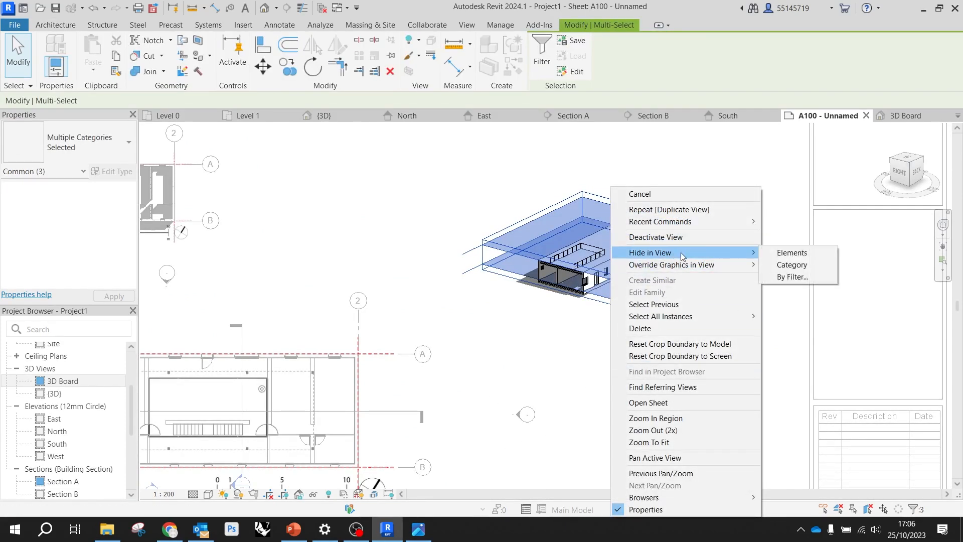
left_click(801, 265)
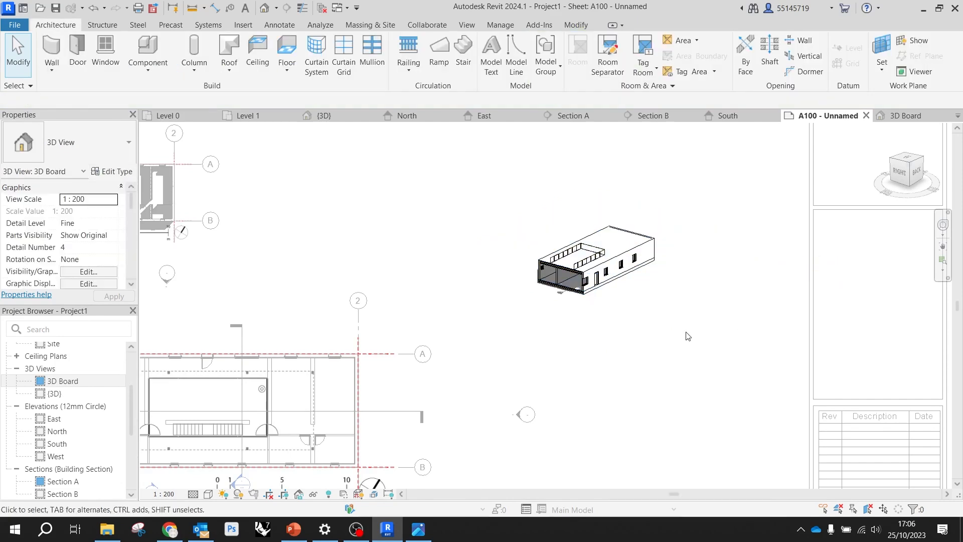
double_click(624, 334)
scroll(621, 321, "down", 3)
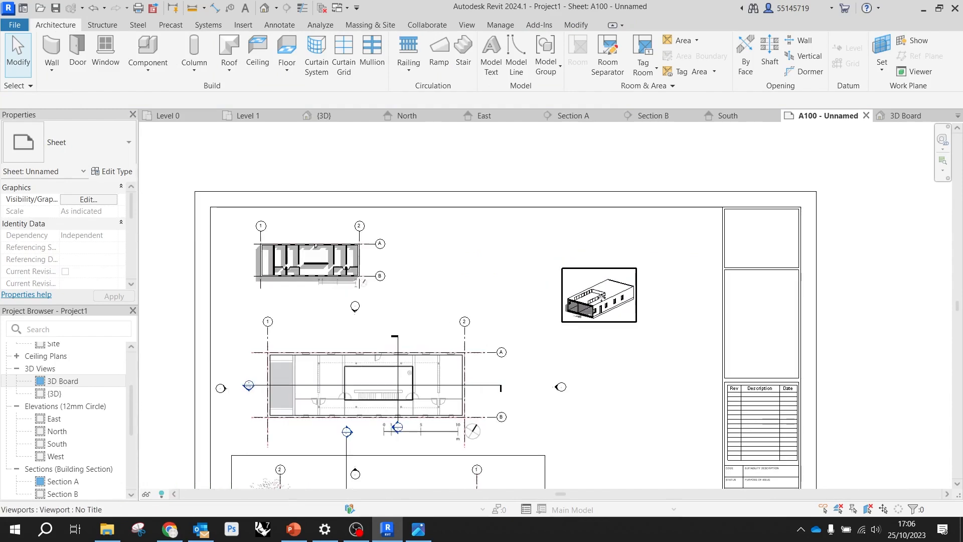
Set the 3D Board view's scale to 1:100 and move its viewport clear of the title block
left_click(620, 305)
double_click(620, 305)
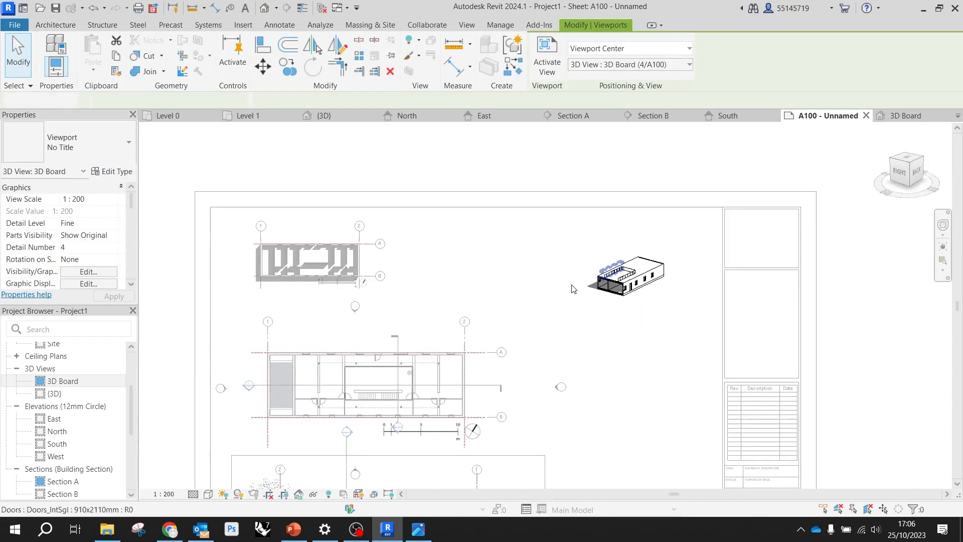
left_click(116, 201)
left_click(88, 252)
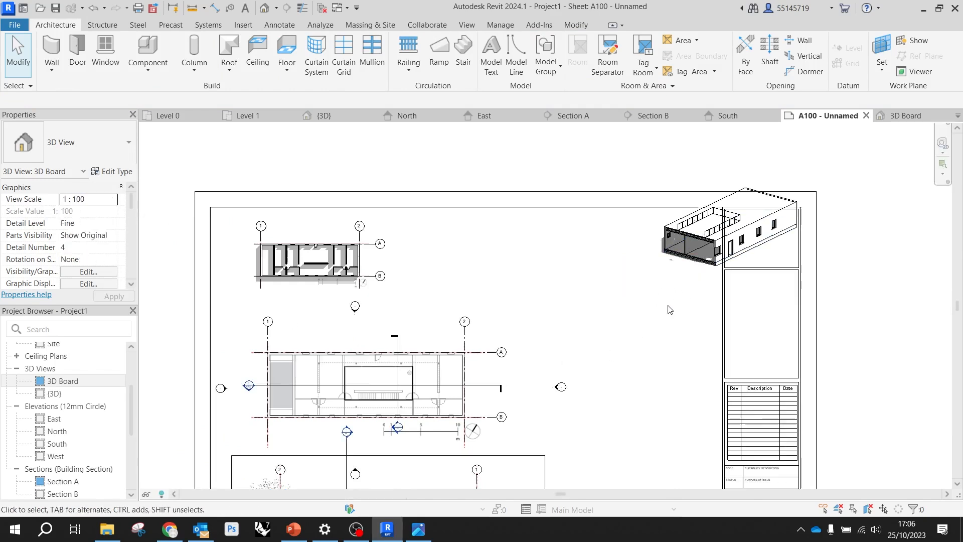
left_click(711, 246)
left_click_drag(711, 245, 616, 298)
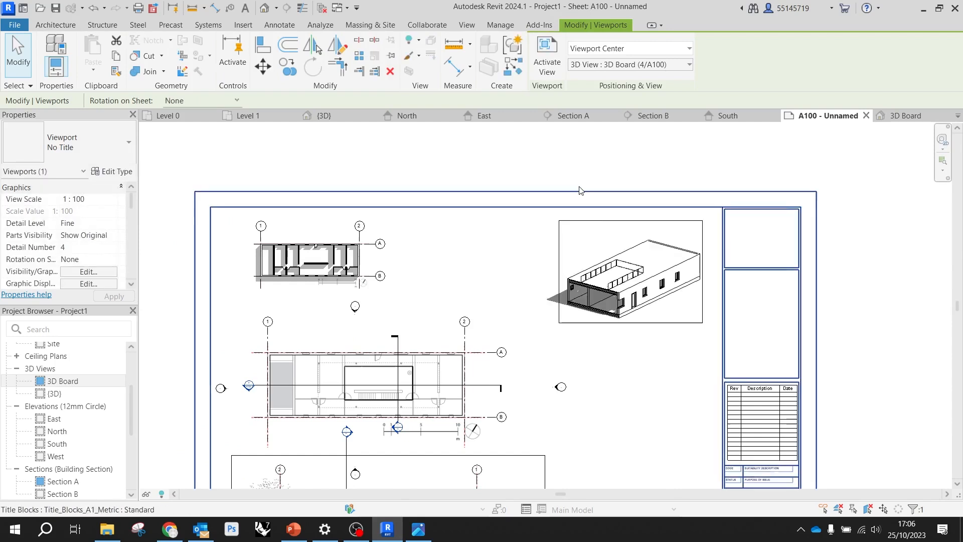
left_click(556, 181)
scroll(481, 210, "down", 3)
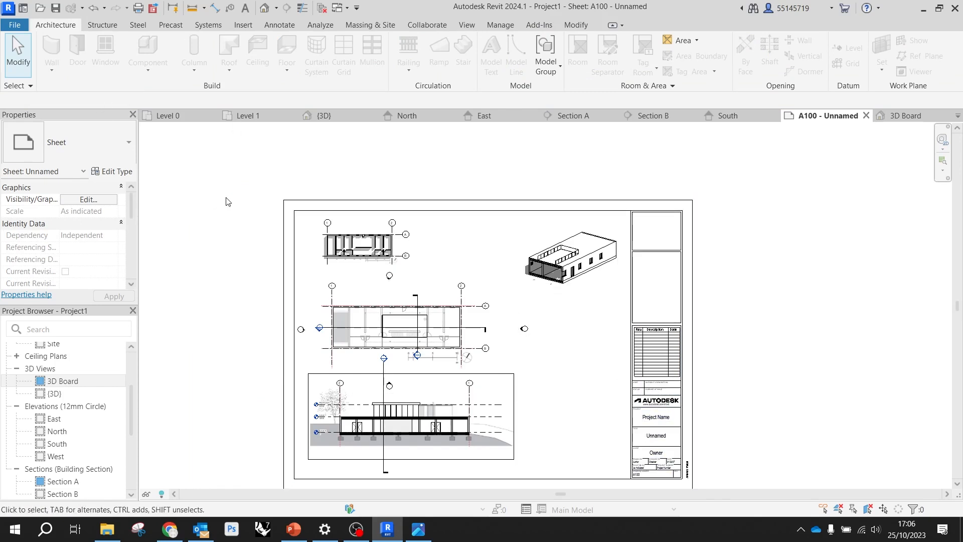
Set up a PDF export of selected views/sheets that includes only Sheet: A100 - Unnamed
left_click(15, 26)
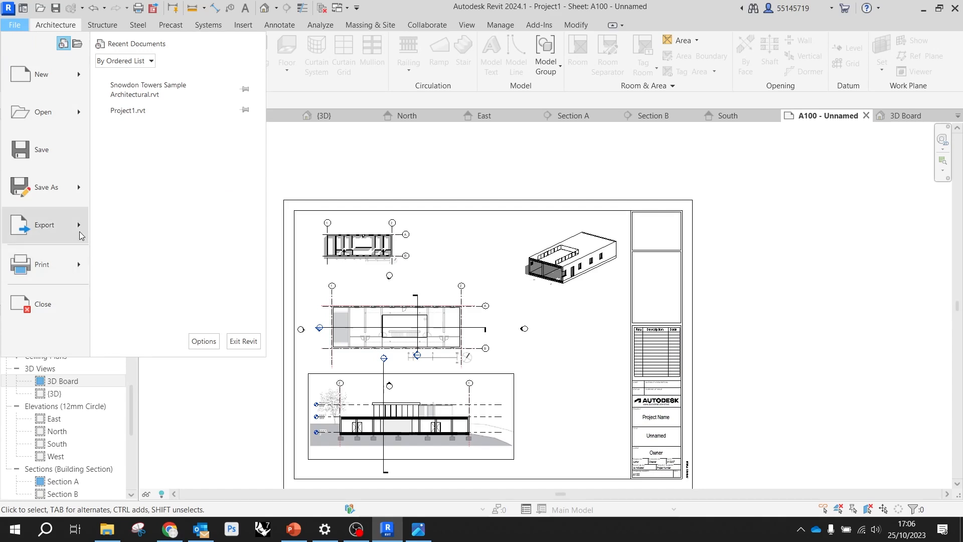
mouse_move(81, 235)
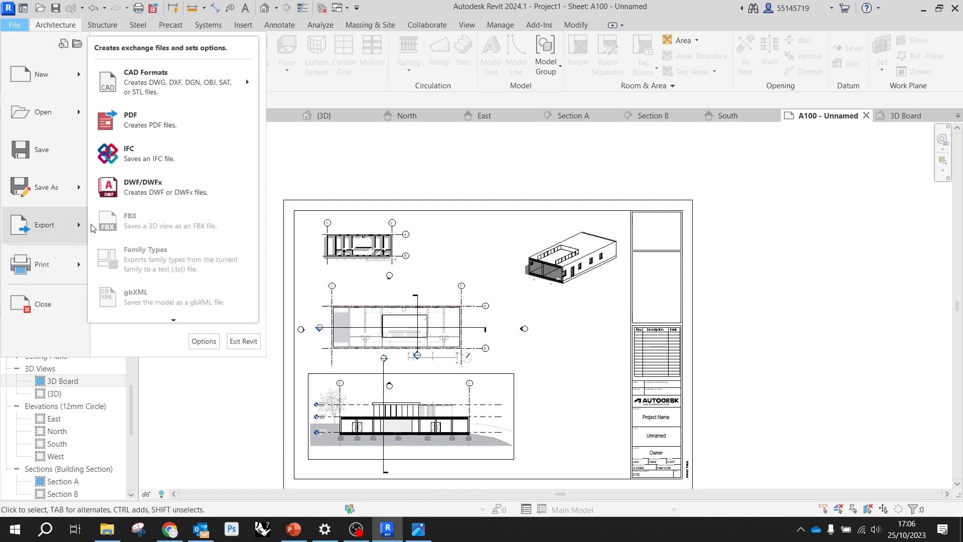
left_click(159, 128)
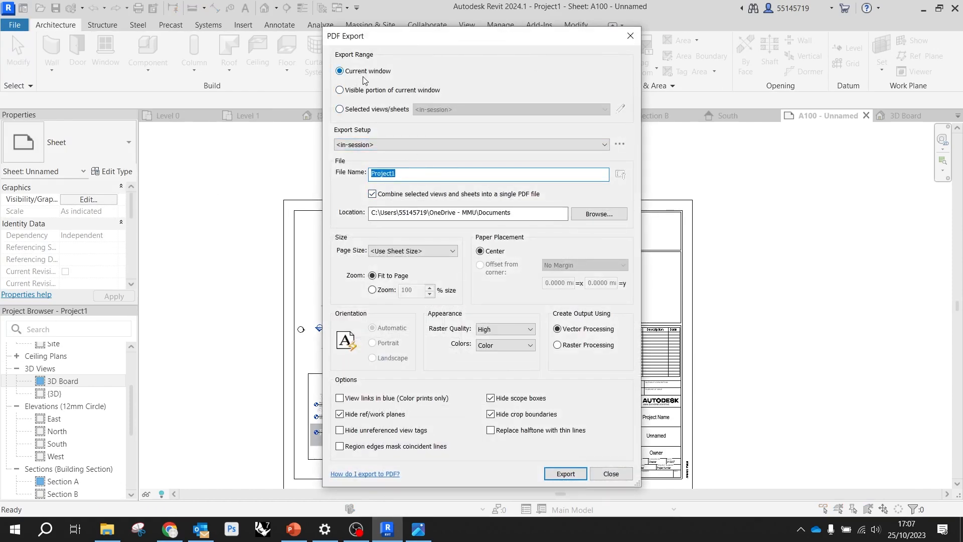
left_click(374, 113)
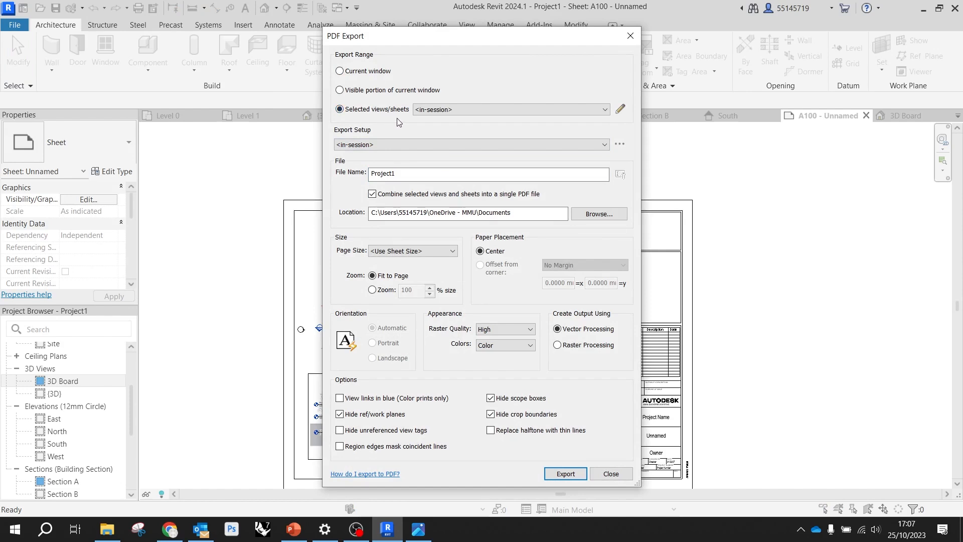
left_click(449, 112)
left_click(449, 113)
left_click(620, 110)
scroll(431, 291, "down", 1)
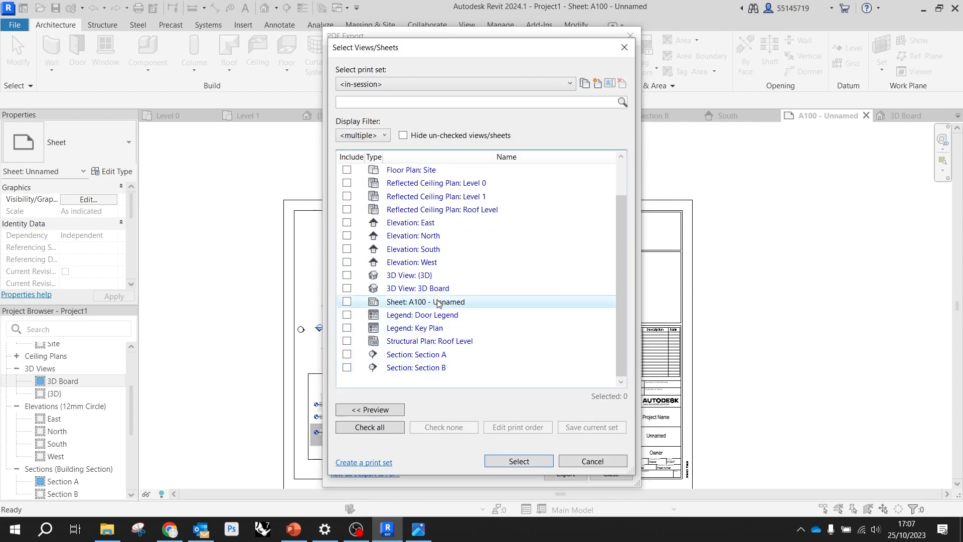
left_click(347, 301)
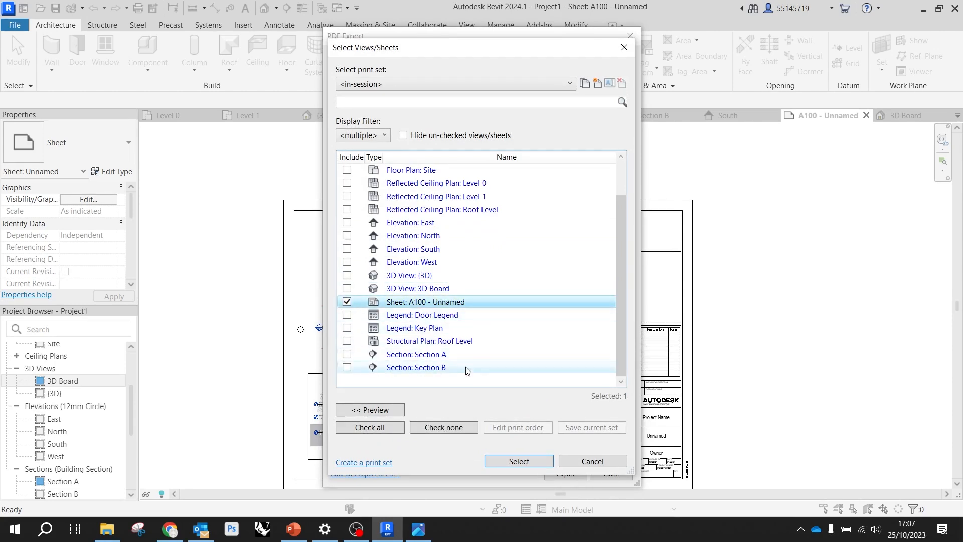
left_click(521, 462)
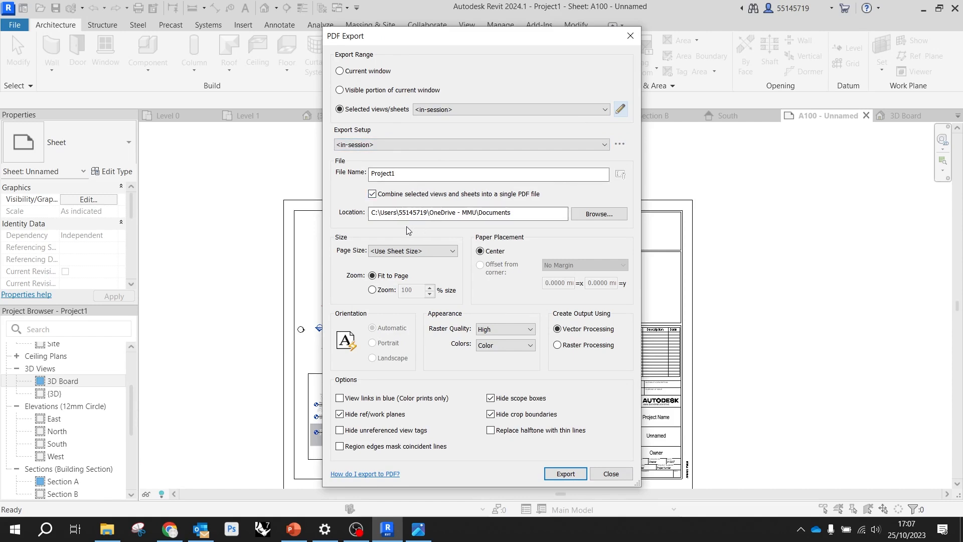
Set the PDF export location to the Desktop folder
left_click(590, 213)
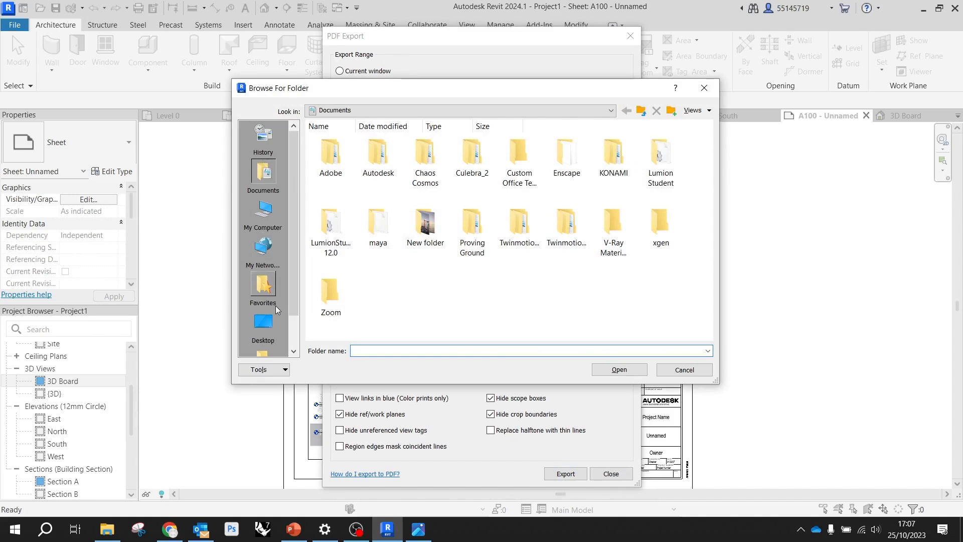
left_click(262, 324)
left_click(615, 371)
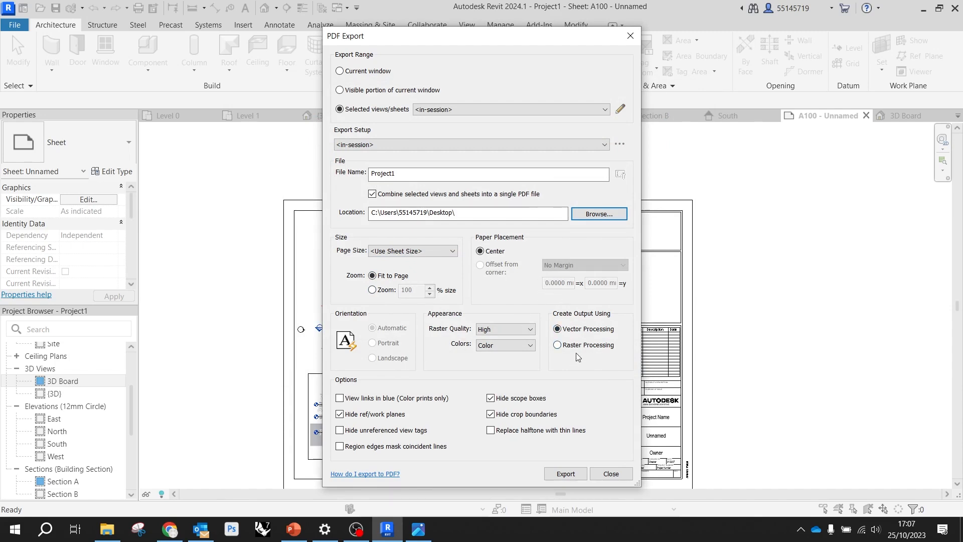
Set the PDF raster quality to Medium and export the file without saving the settings, dismissing the warning
left_click(503, 329)
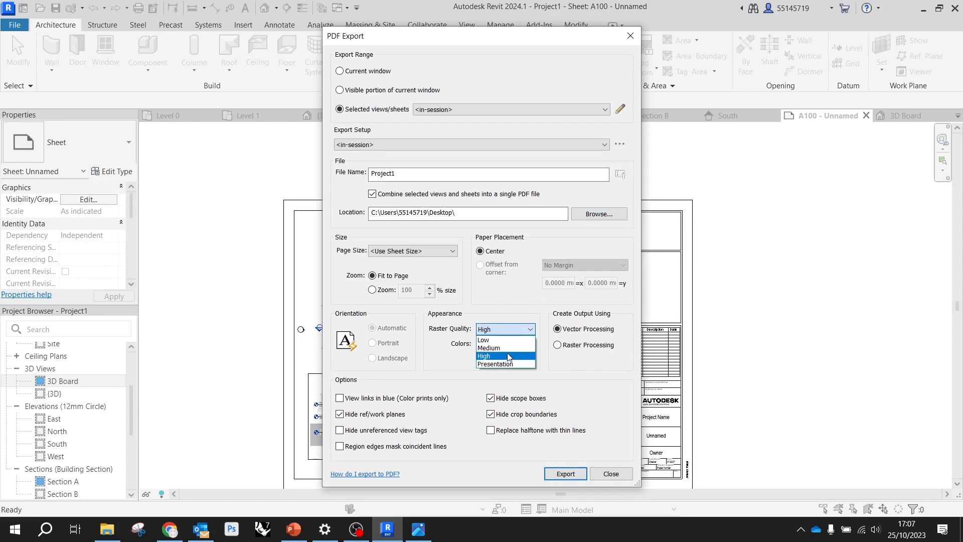
left_click(510, 348)
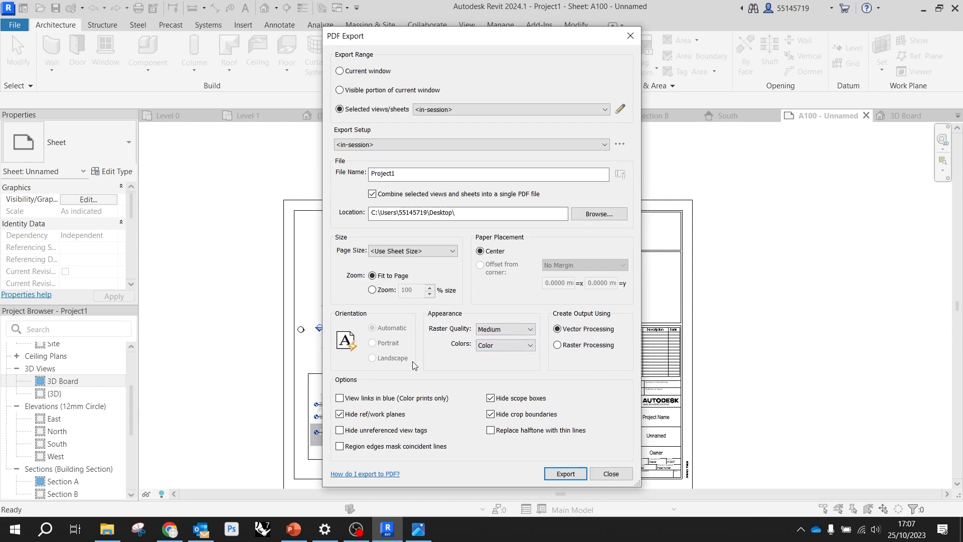
left_click(565, 473)
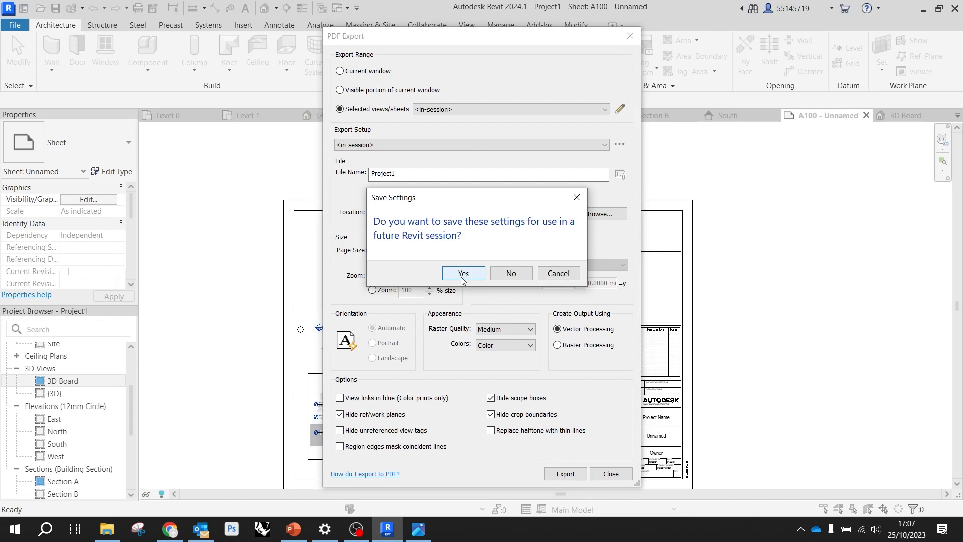
left_click(494, 276)
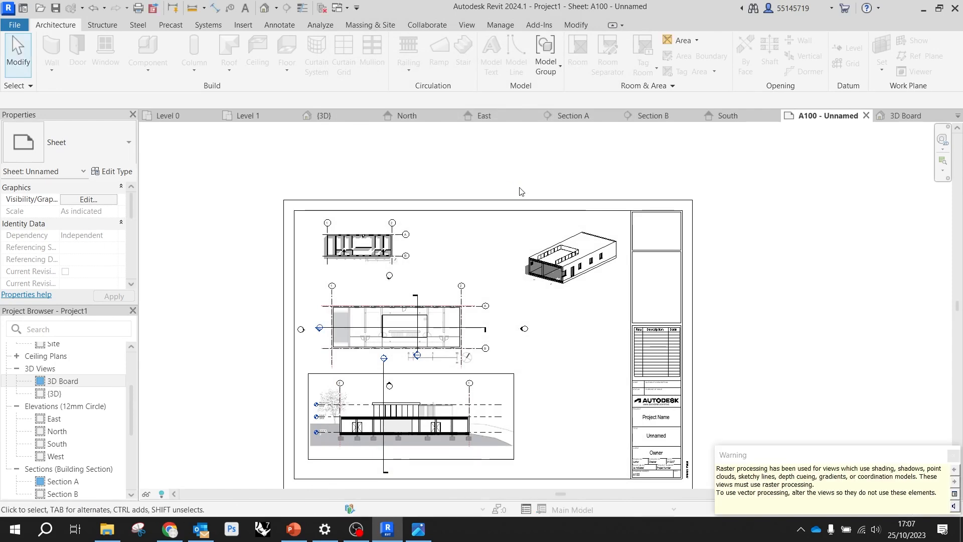
left_click(952, 457)
scroll(533, 480, "down", 2)
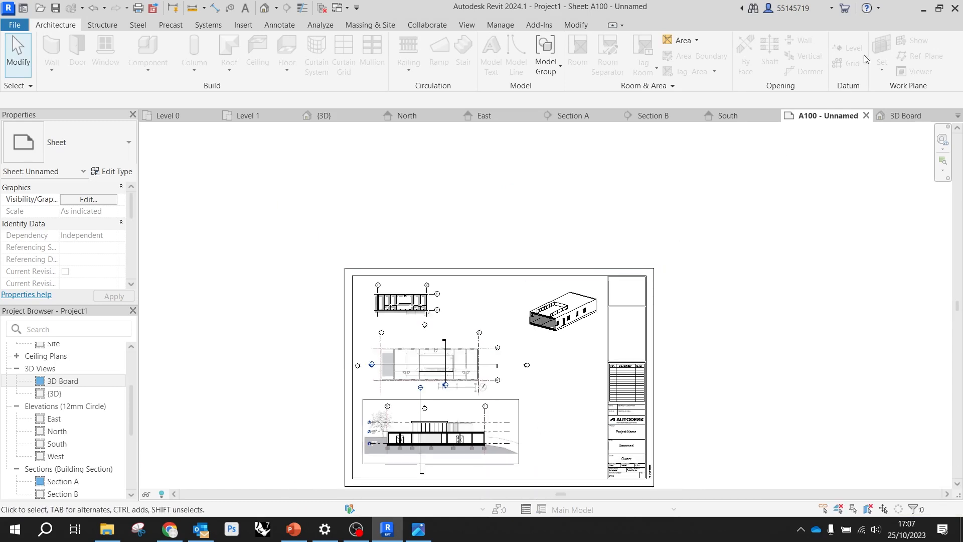
Switch to the Windows desktop and open the exported Project1 PDF
left_click(923, 8)
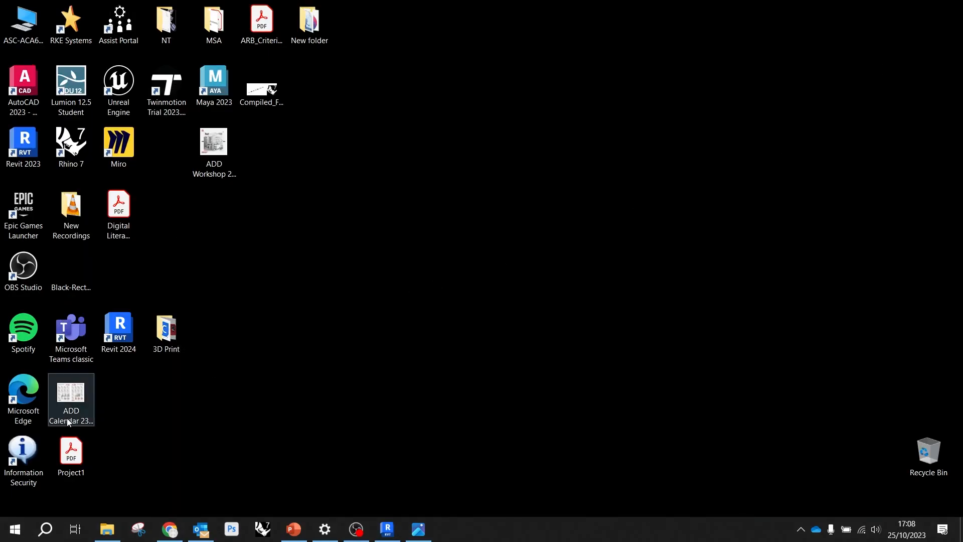
double_click(82, 454)
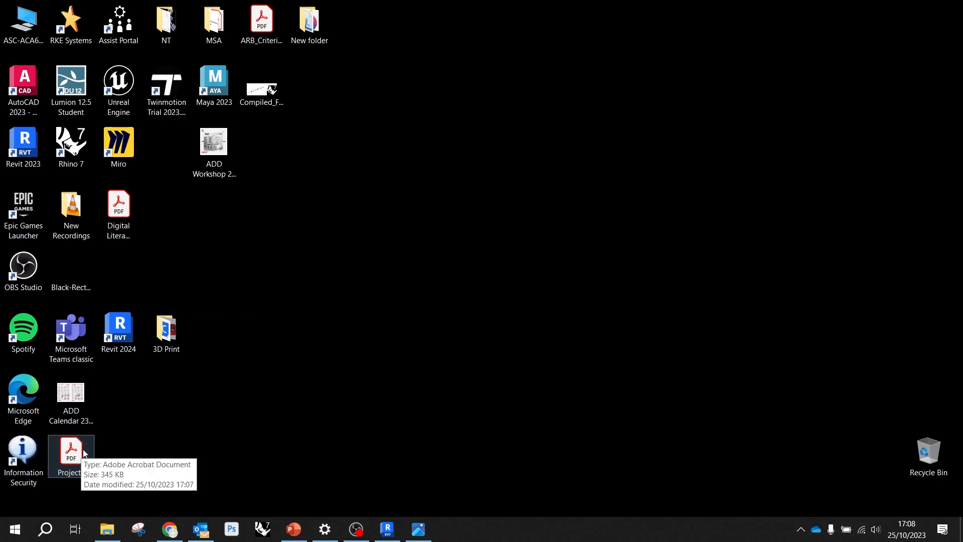